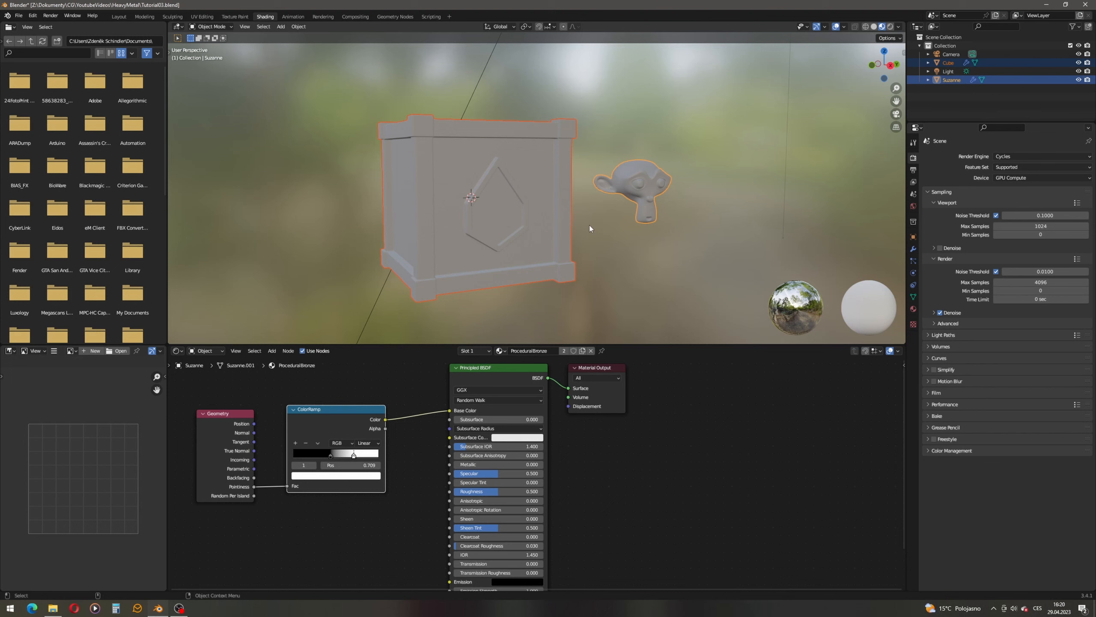
- Switch the viewport to rendered shading and reposition the ColorRamp stops so white comes before black
click(890, 27)
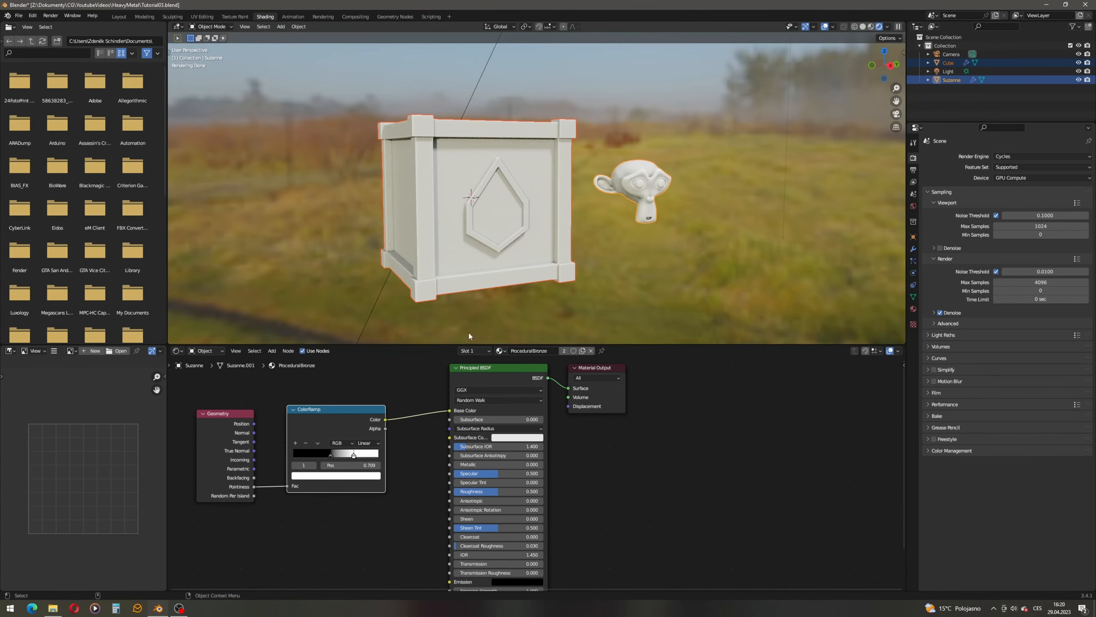
drag(330, 455, 351, 457)
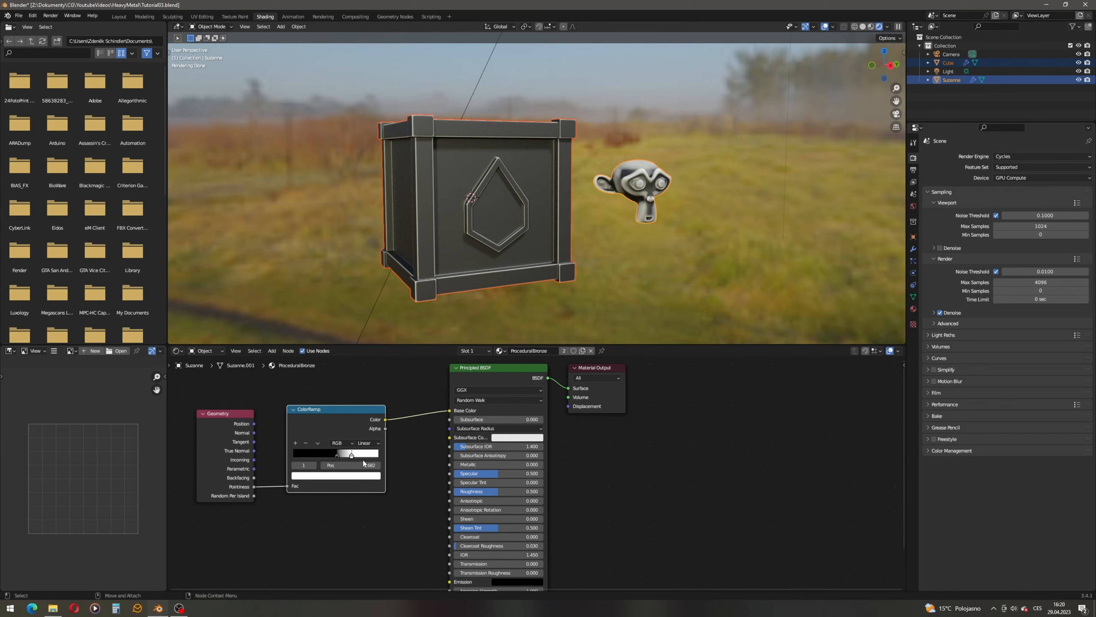
scroll(365, 465, up, 2)
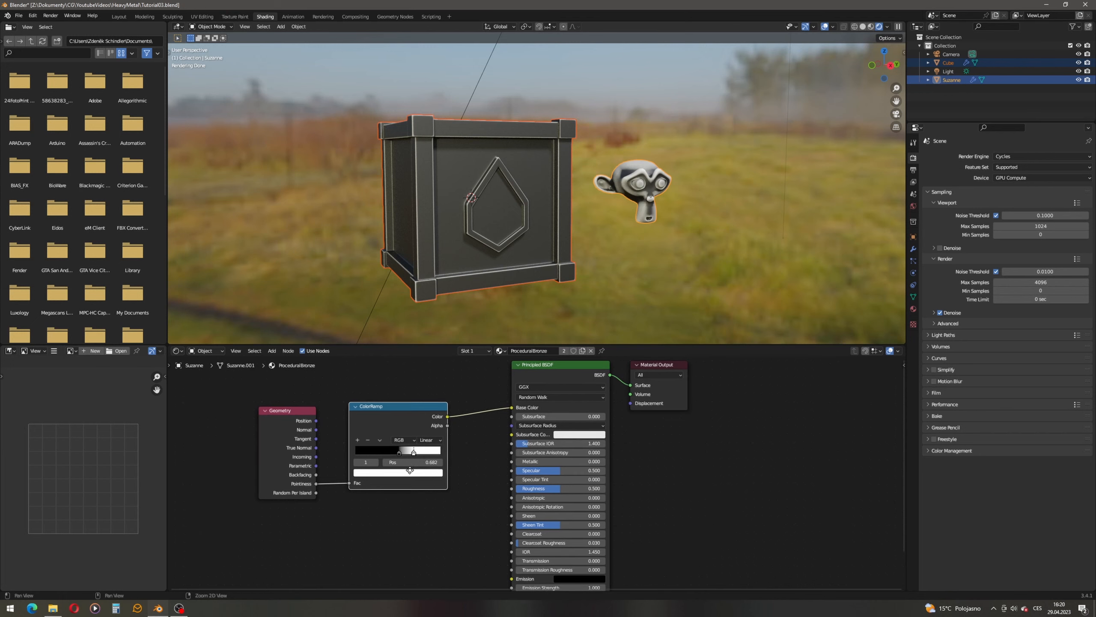
drag(397, 453, 367, 452)
- Set the ColorRamp's white stop position to 0.477 and its black stop position to 0.505
double_click(402, 461)
text(0.47)
key(Return)
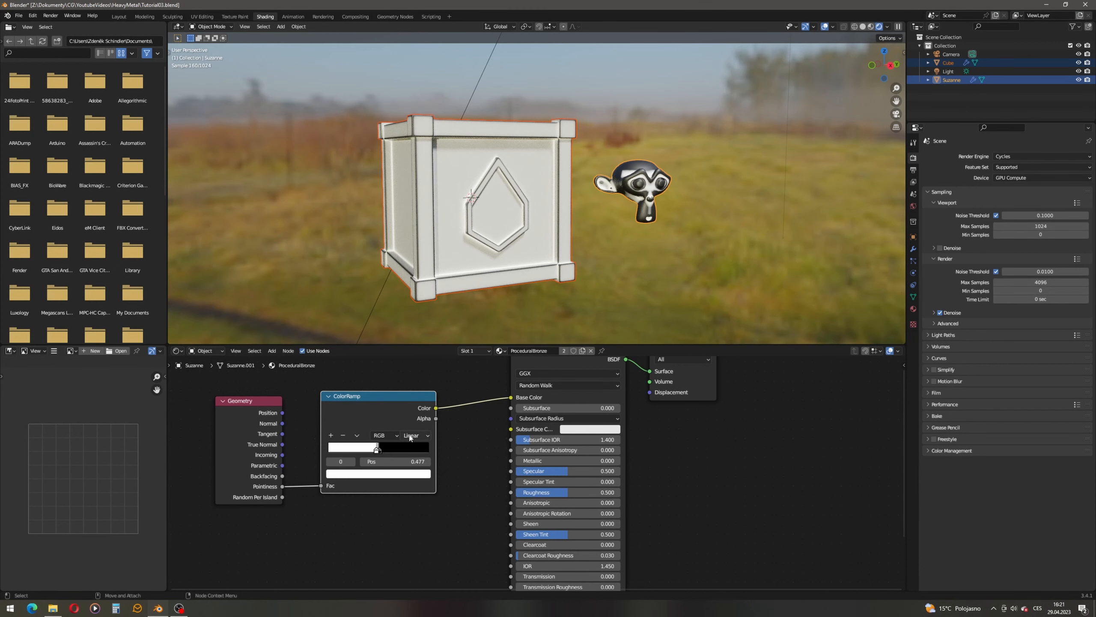
click(380, 450)
double_click(413, 462)
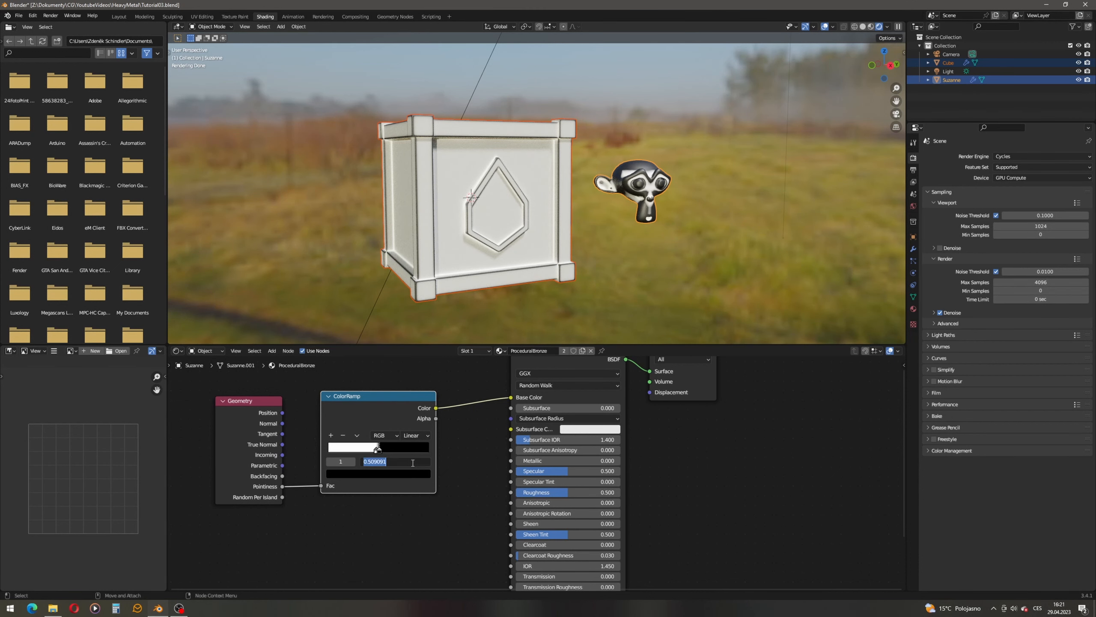
text(0.505)
key(Return)
- Duplicate the Geometry and ColorRamp nodes together and place the copy below the original pair
middle_drag(406, 439, 470, 459)
scroll(471, 458, down, 1)
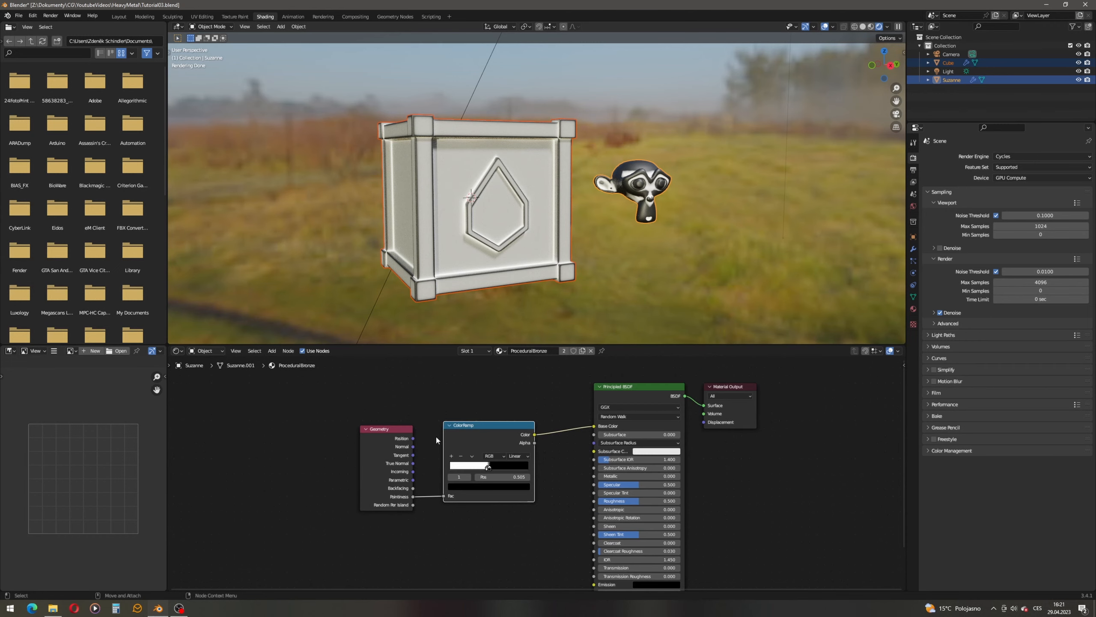
drag(326, 405, 559, 546)
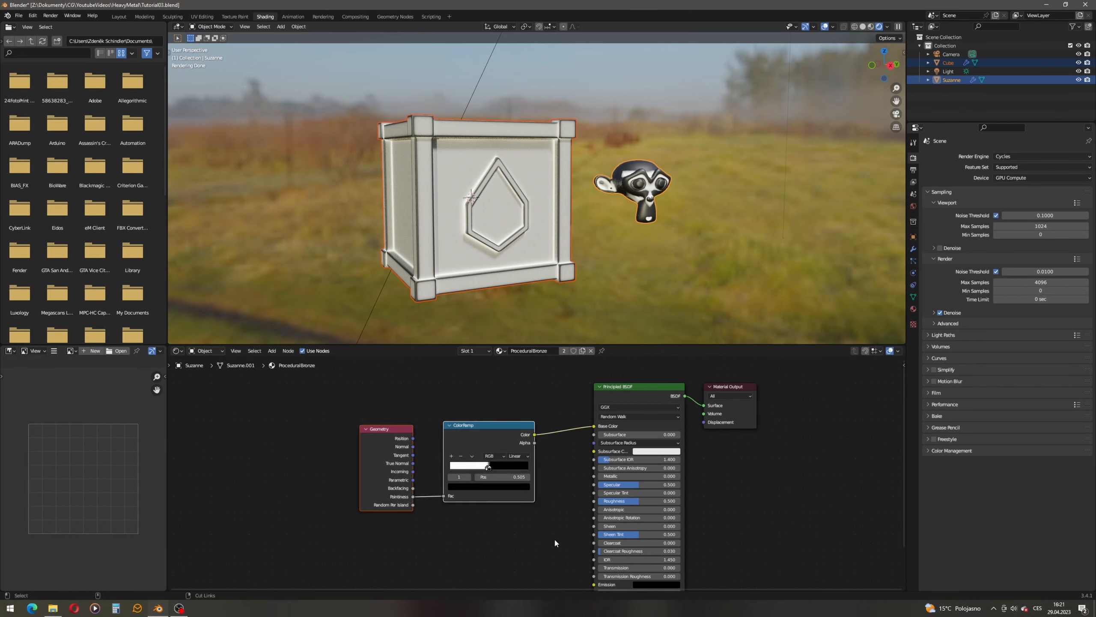
key(shift+d)
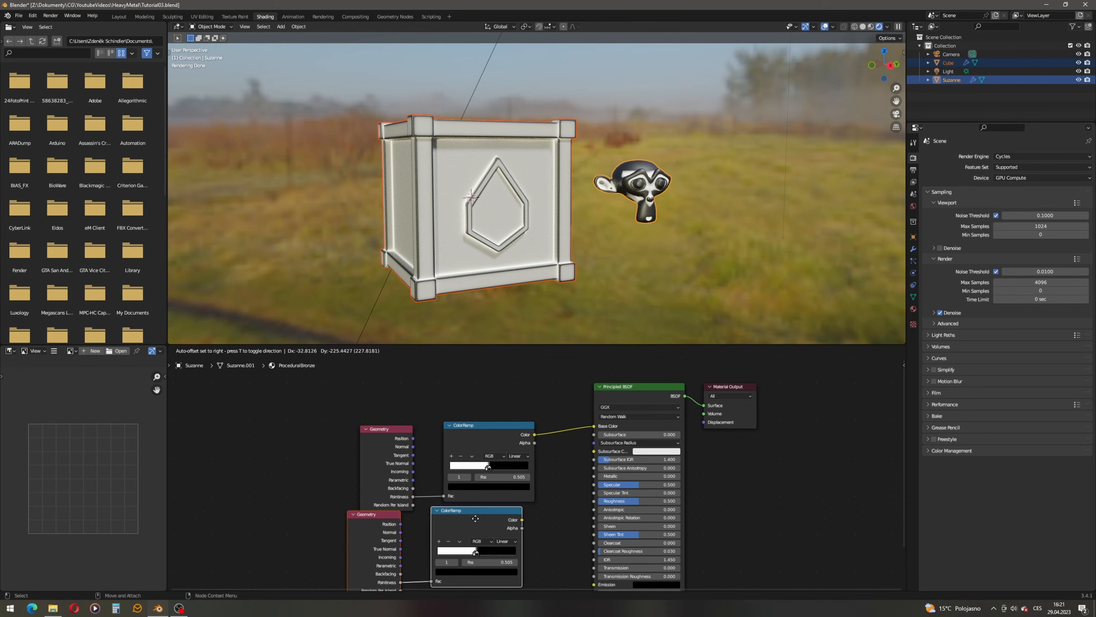
click(490, 530)
shift+scroll(453, 490, down, 1)
shift+scroll(453, 489, down, 6)
drag(454, 434, 446, 467)
click(459, 445)
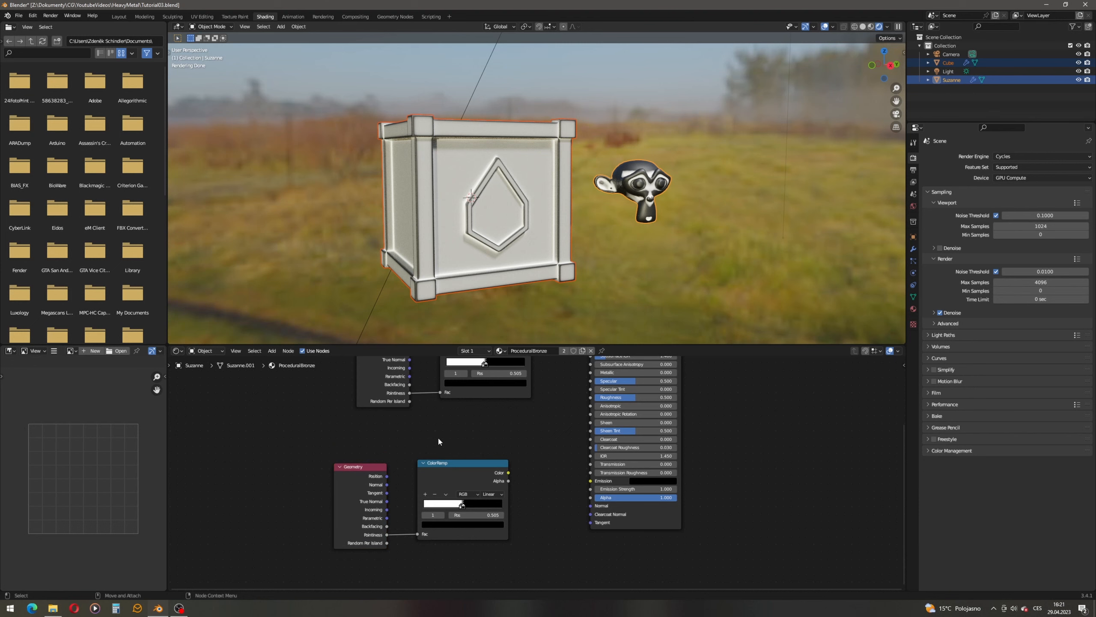
- Set the duplicated ColorRamp's black stop position to 0.536 and its white stop position to 0.491
click(460, 505)
double_click(466, 514)
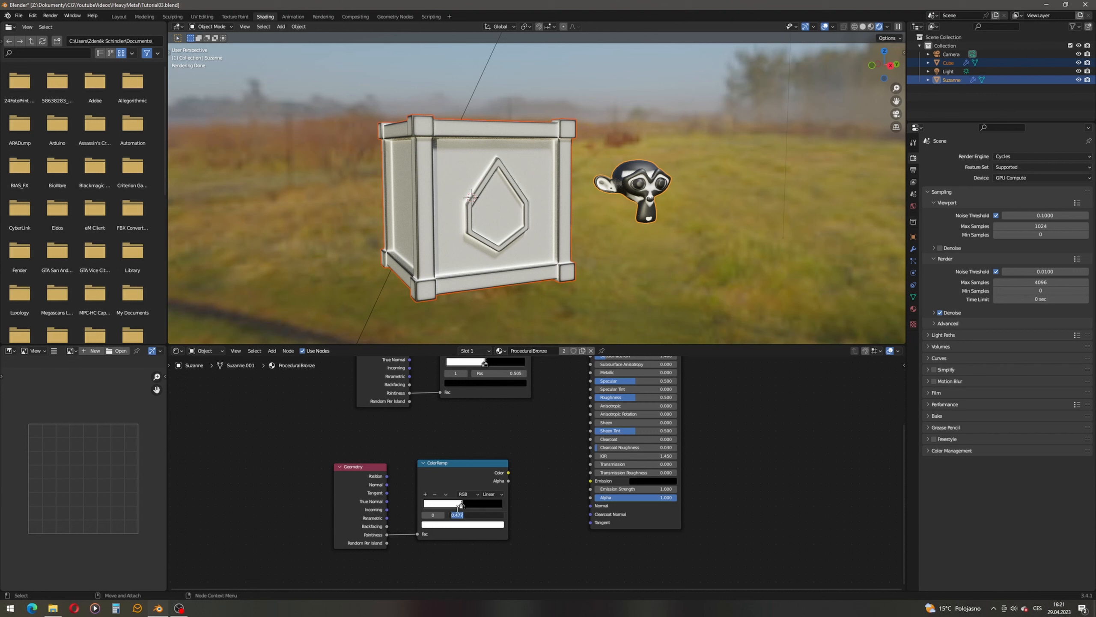
click(462, 505)
double_click(496, 515)
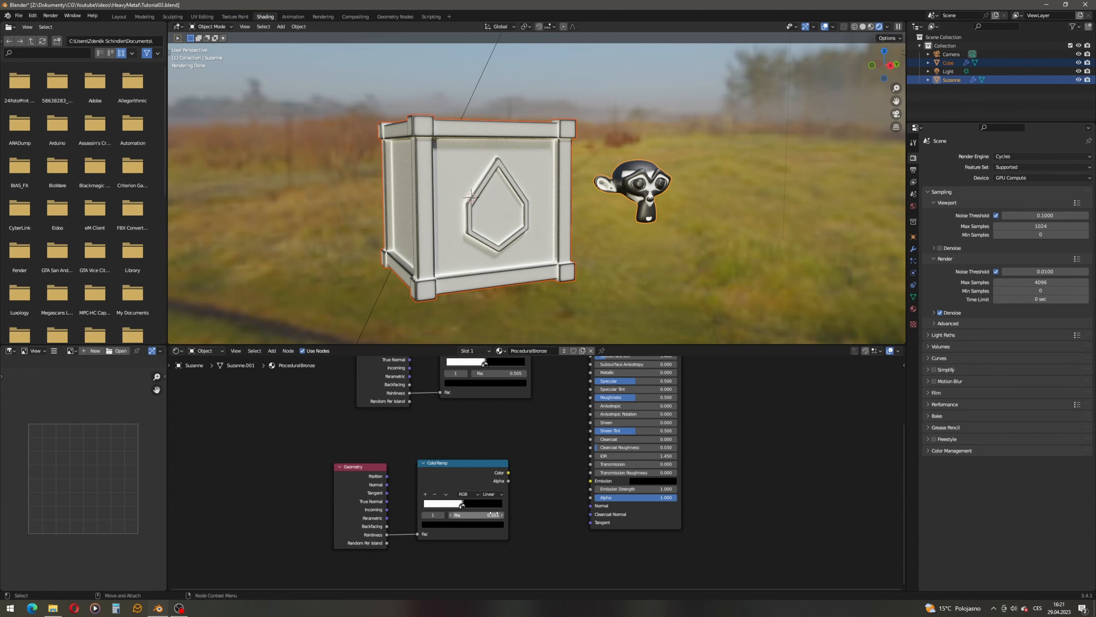
text(0.536)
key(Return)
click(461, 505)
double_click(475, 515)
text(0)
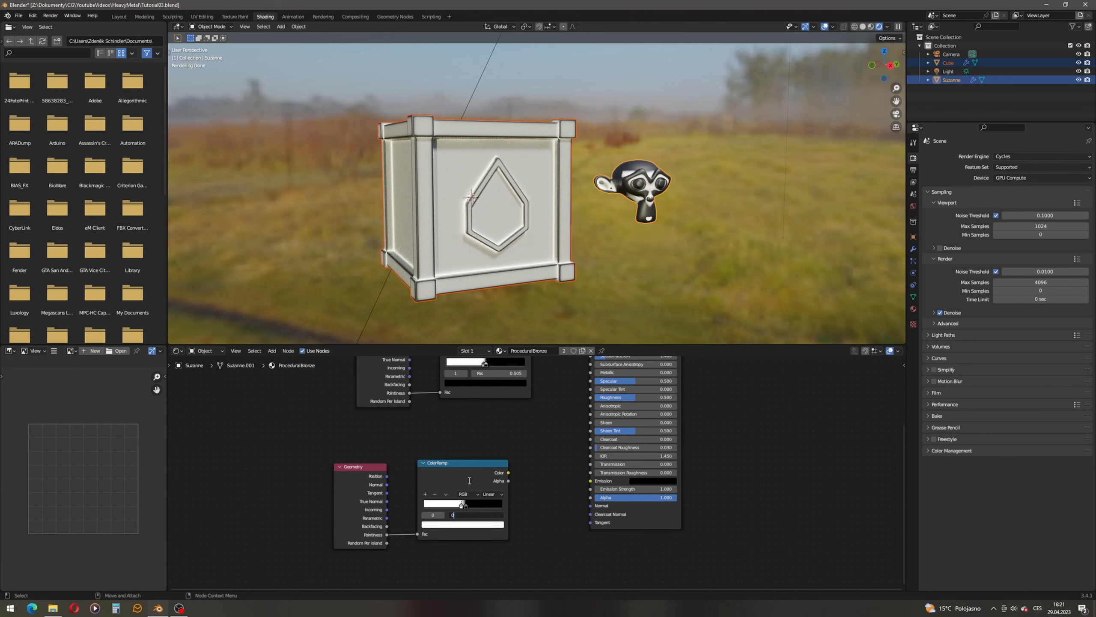
text(.491)
key(Return)
- Frame the duplicated Geometry and ColorRamp nodes and label the frame EdgeMask
scroll(512, 501, down, 2)
drag(306, 408, 538, 540)
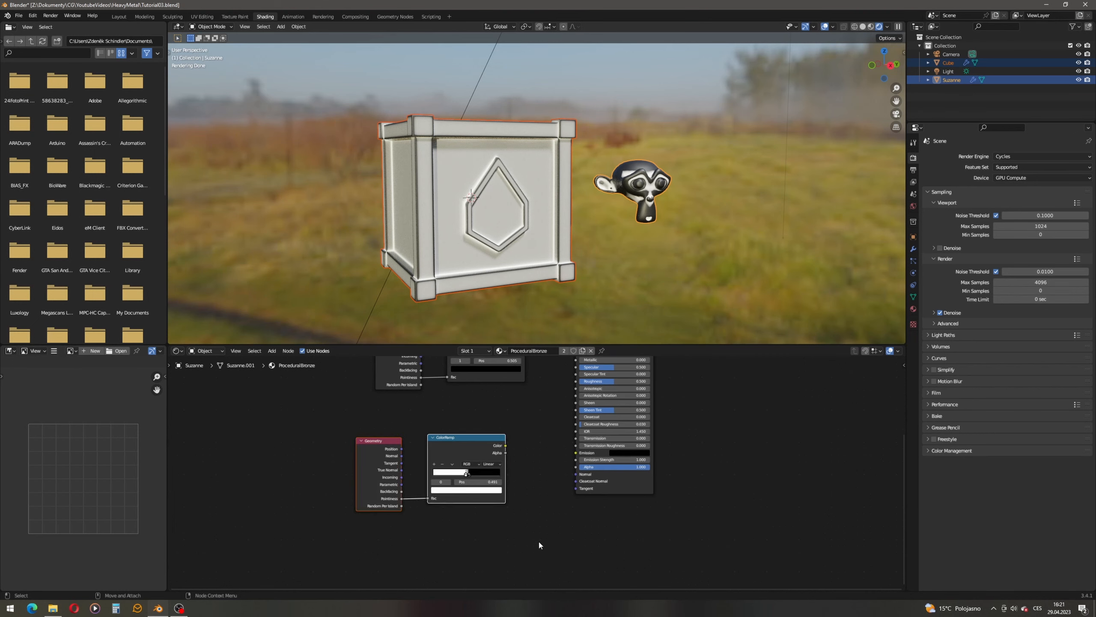
key(n)
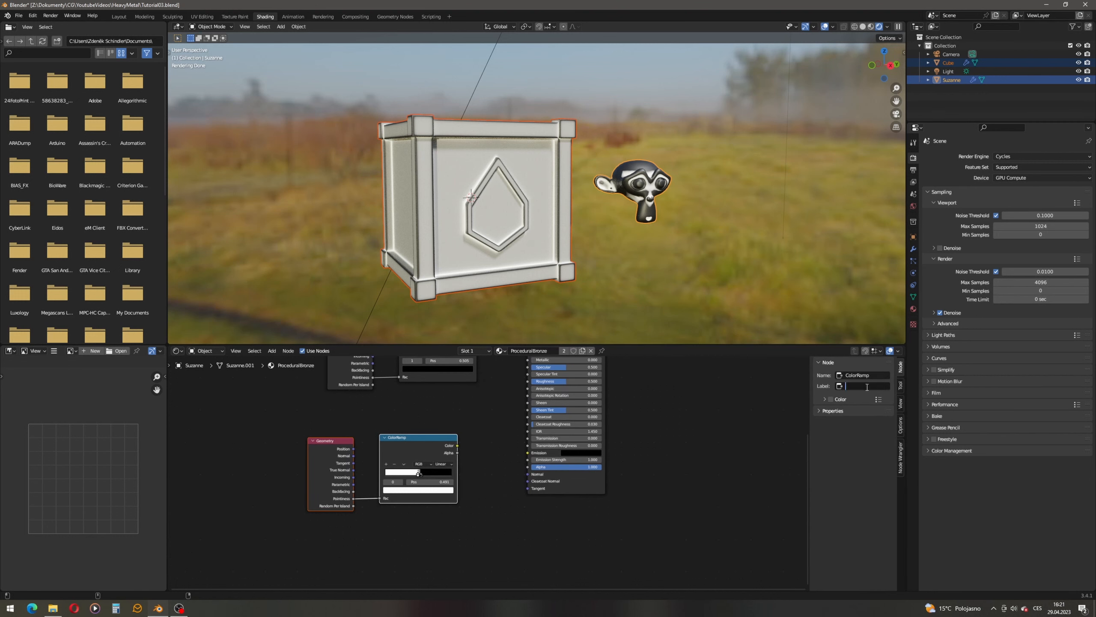
click(901, 457)
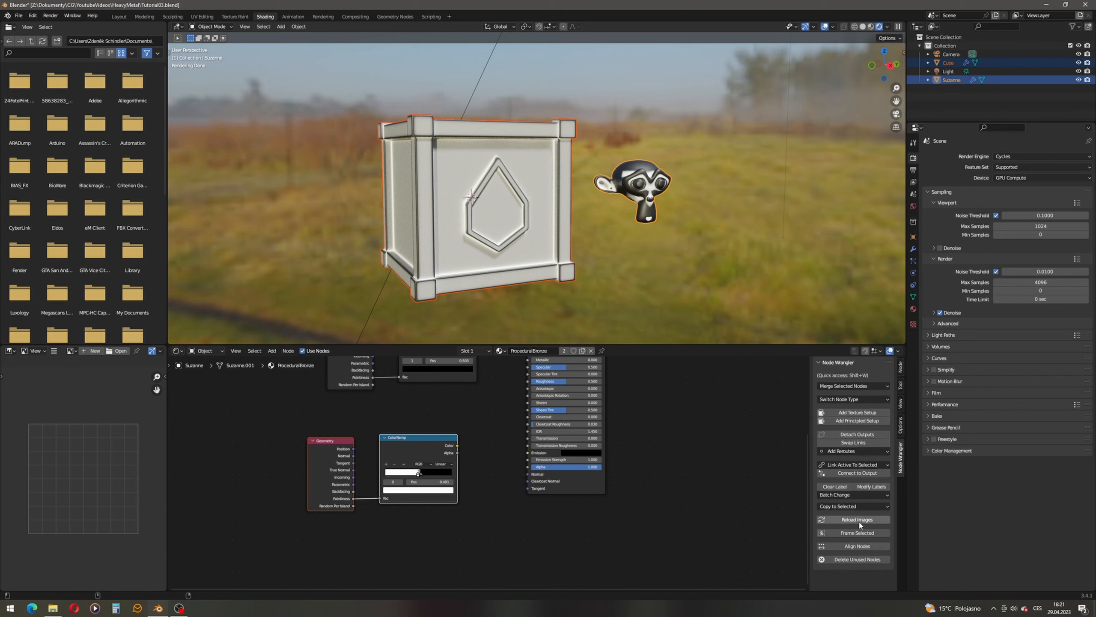
click(857, 532)
click(900, 367)
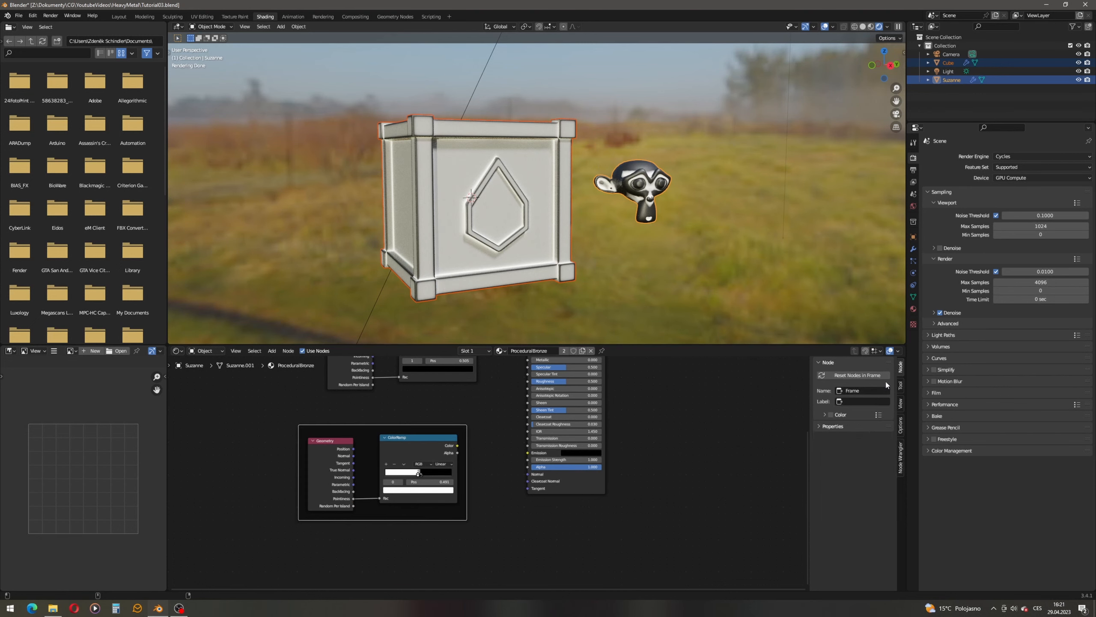
text(EdgeMask)
key(Return)
- Frame the original Geometry and ColorRamp nodes and label the frame CrevicesMask
middle_drag(436, 413, 425, 518)
mouse_move(289, 391)
mouse_down()
mouse_move(481, 485)
mouse_move(489, 516)
mouse_up()
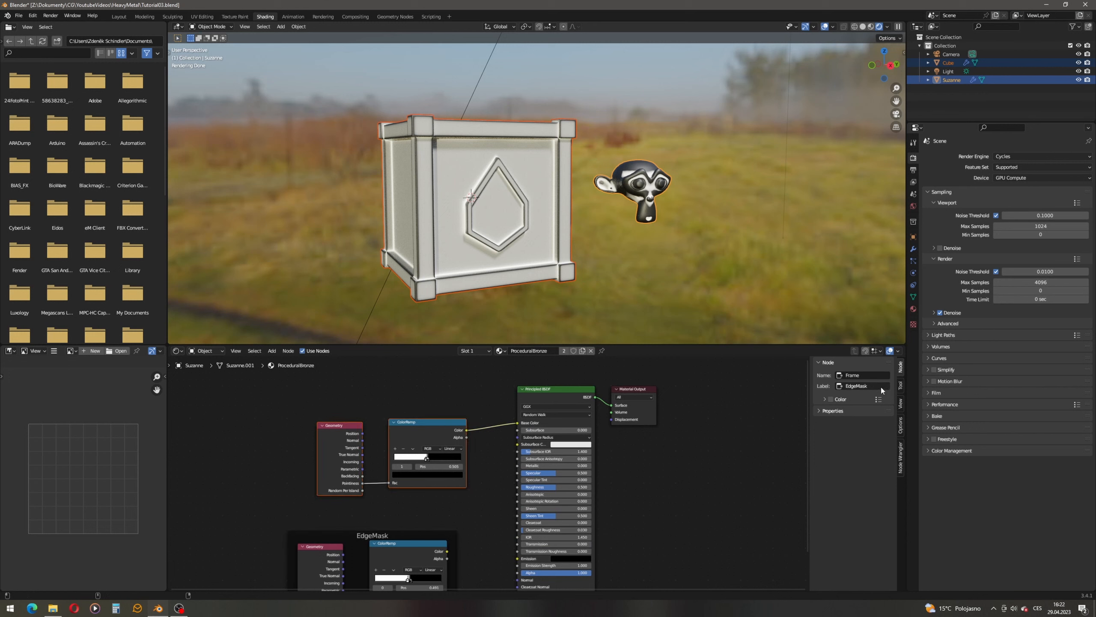
click(900, 457)
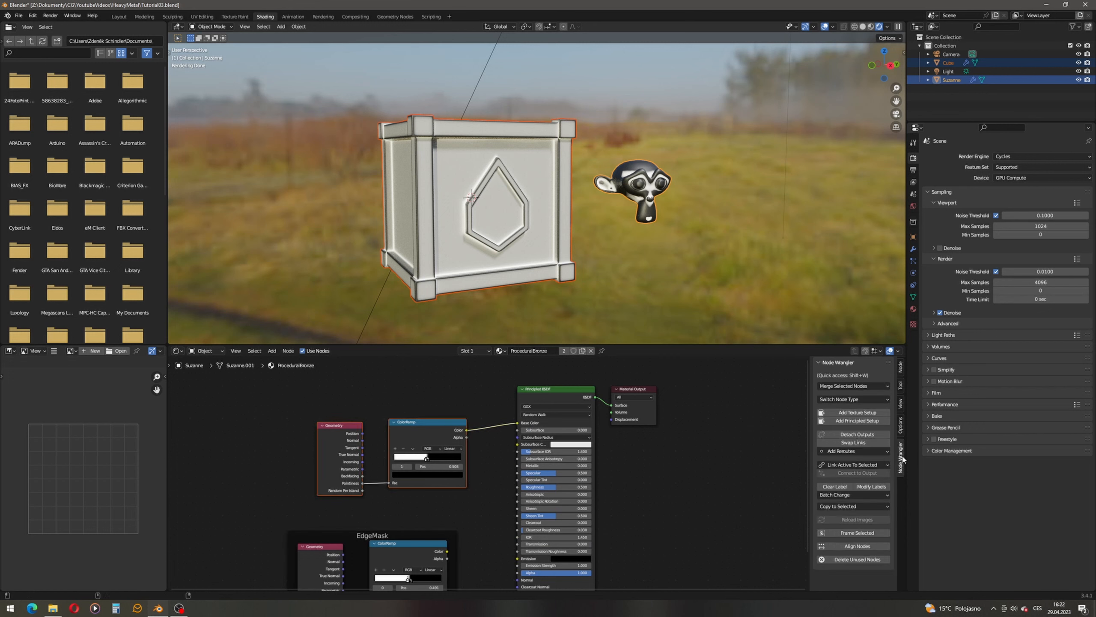
click(858, 533)
click(900, 366)
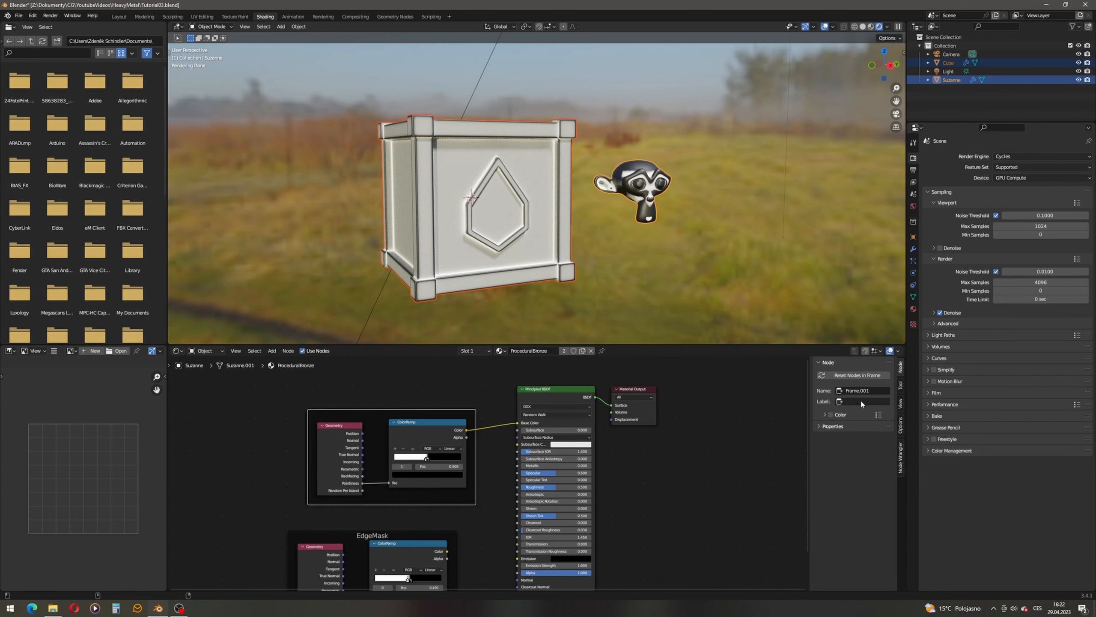
text(CrevicesMask)
key(Return)
- Move both mask frames away from the Principled BSDF, placing EdgeMask to the left of CrevicesMask
middle_drag(425, 506, 446, 440)
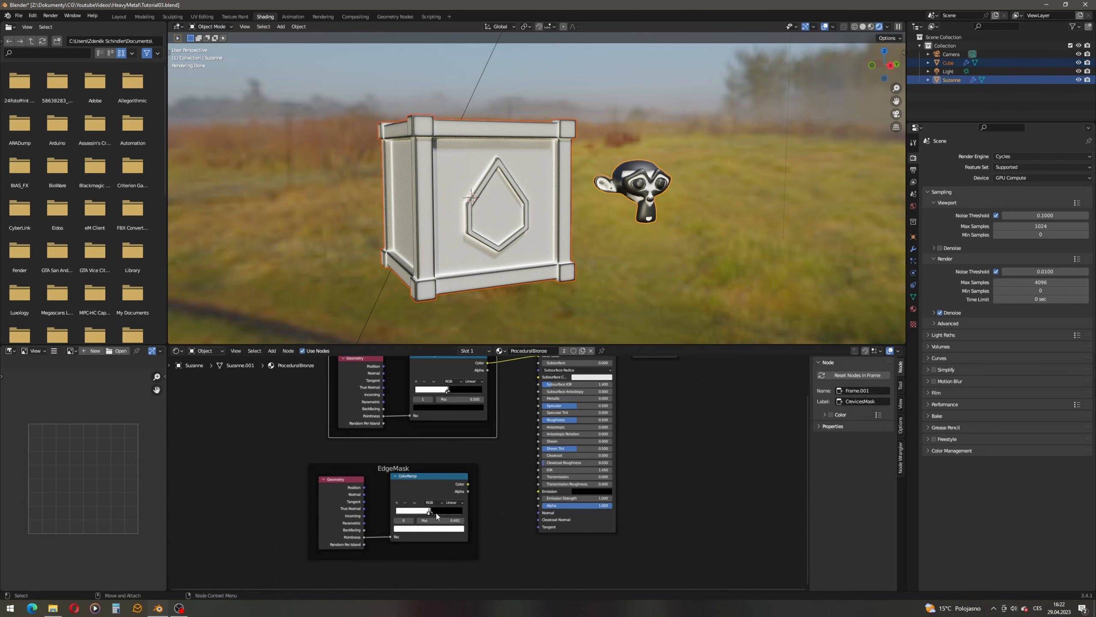
scroll(433, 526, up, 2)
scroll(432, 525, up, 2)
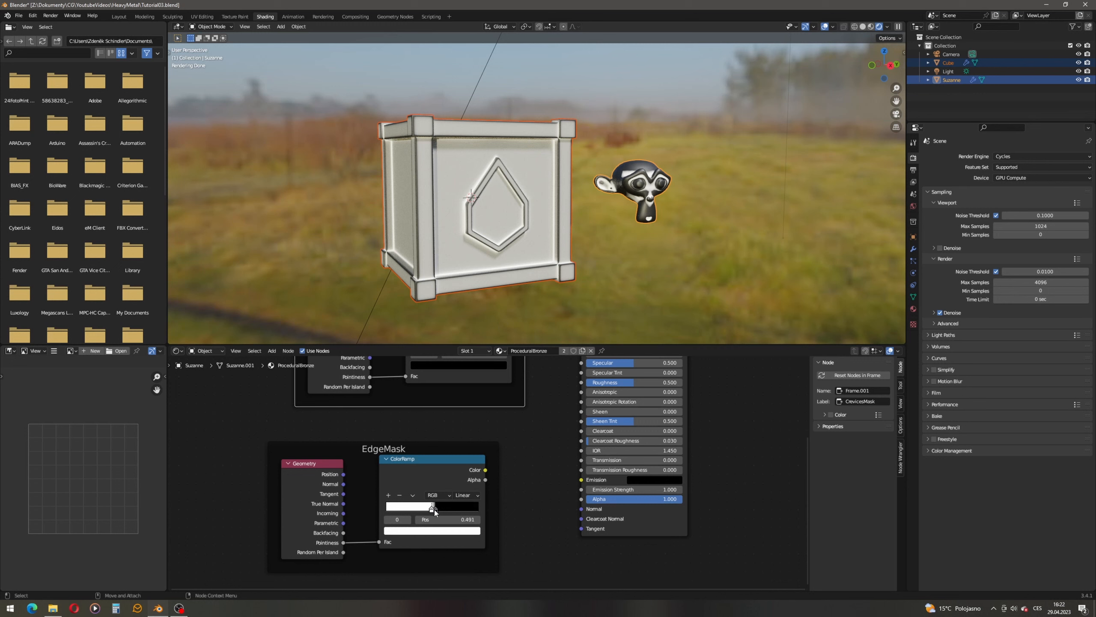
scroll(423, 290, up, 4)
middle_drag(398, 304, 474, 202)
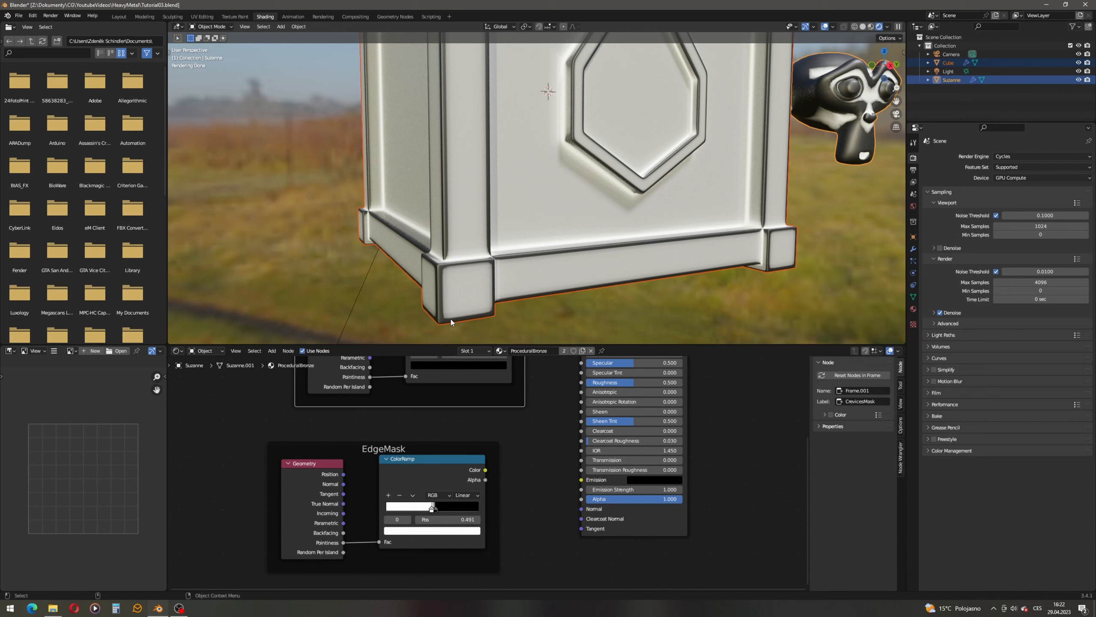
scroll(428, 475, down, 5)
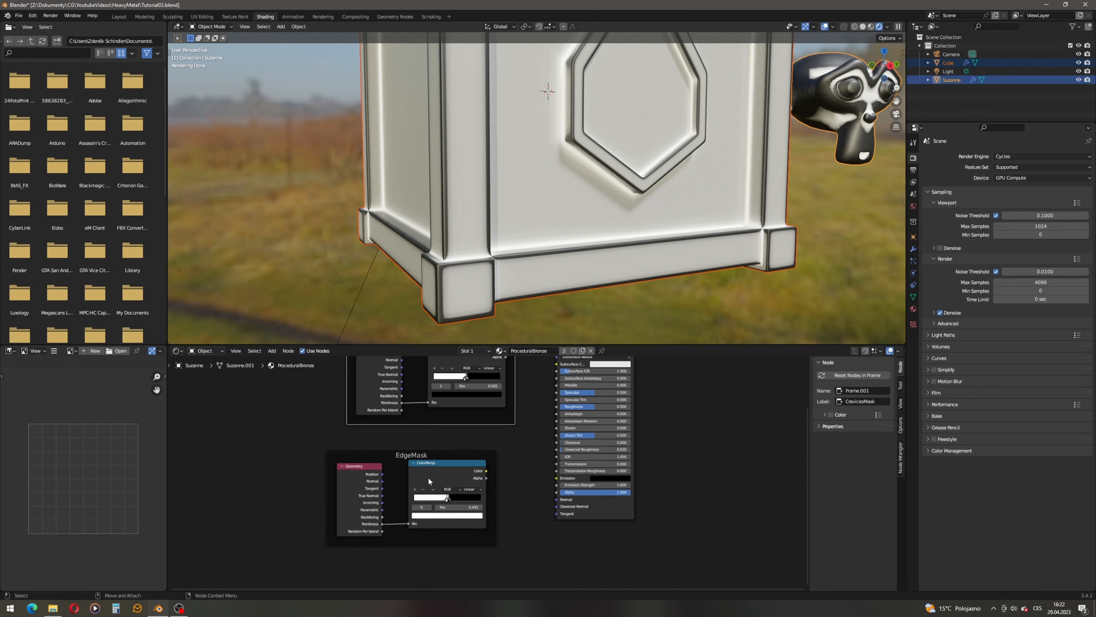
drag(384, 457, 513, 528)
drag(463, 463, 259, 395)
drag(399, 389, 511, 475)
drag(470, 403, 419, 381)
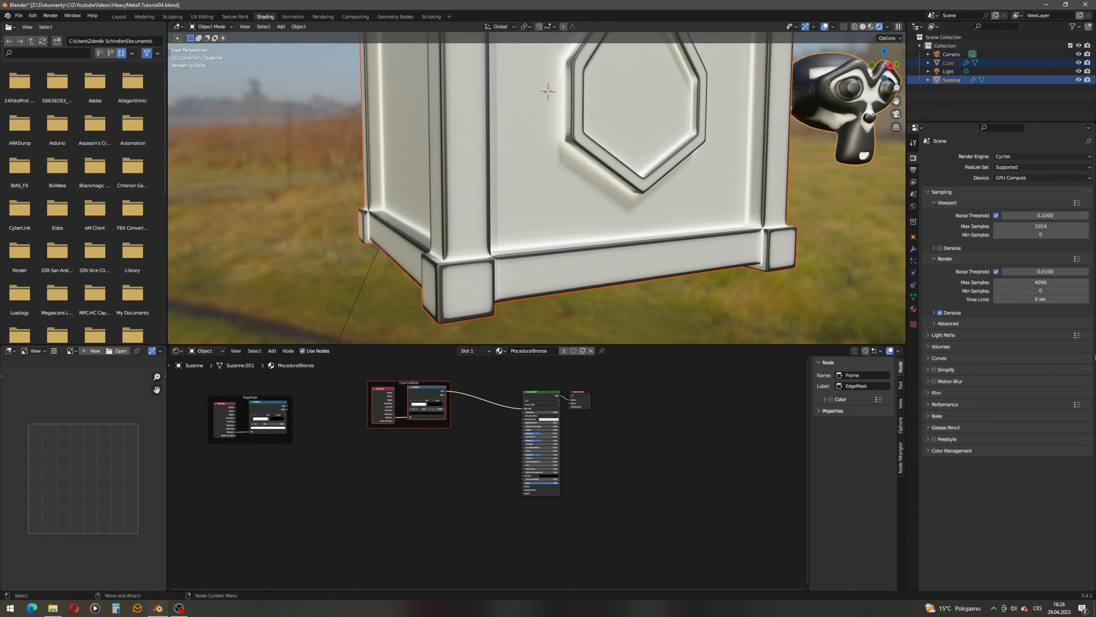
- Add a Noise Texture node in the empty area below the mask frames
click(272, 351)
click(276, 359)
text(mpp)
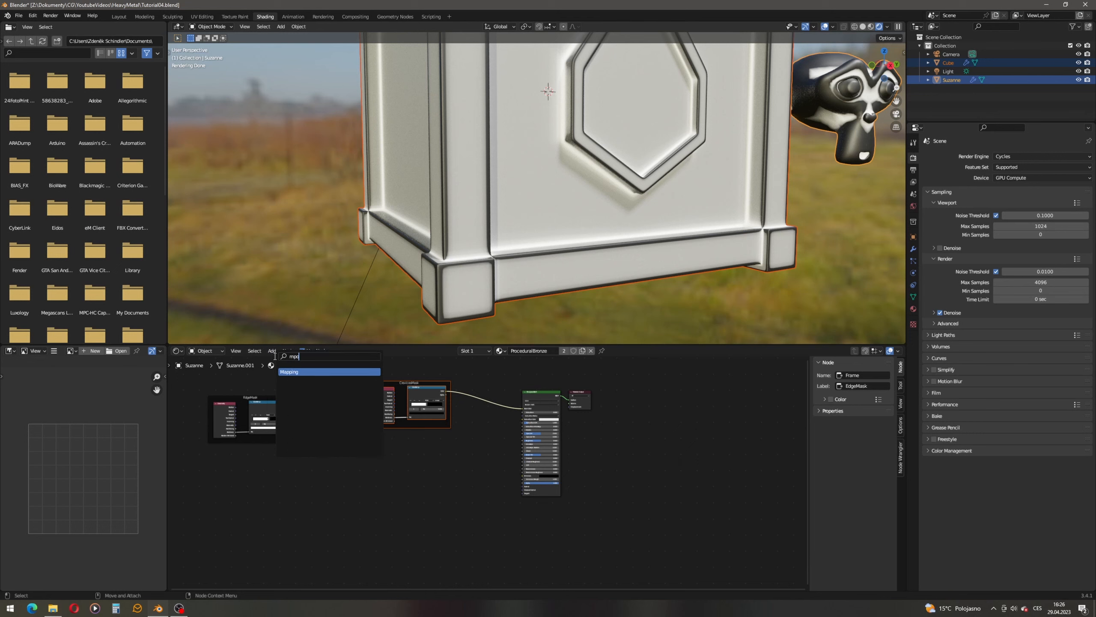
key(BackSpace)
key(BackSpace)
key(BackSpace)
text(no)
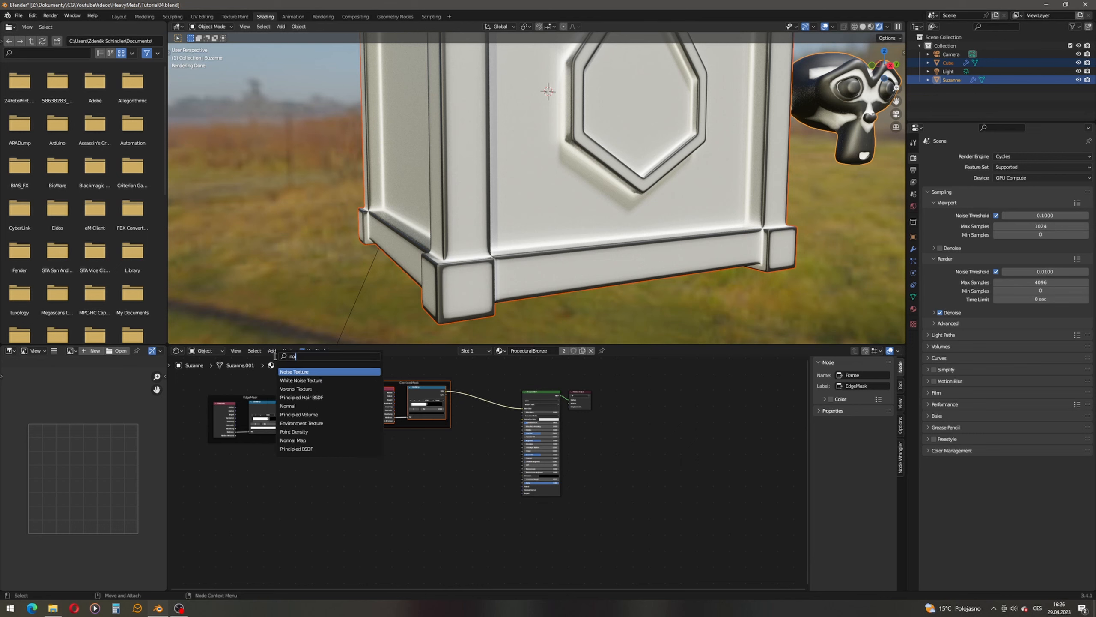
key(Return)
click(348, 470)
- Duplicate the Noise Texture node and place the copy directly below the original
scroll(387, 477, up, 3)
middle_drag(387, 478, 470, 418)
scroll(470, 418, up, 2)
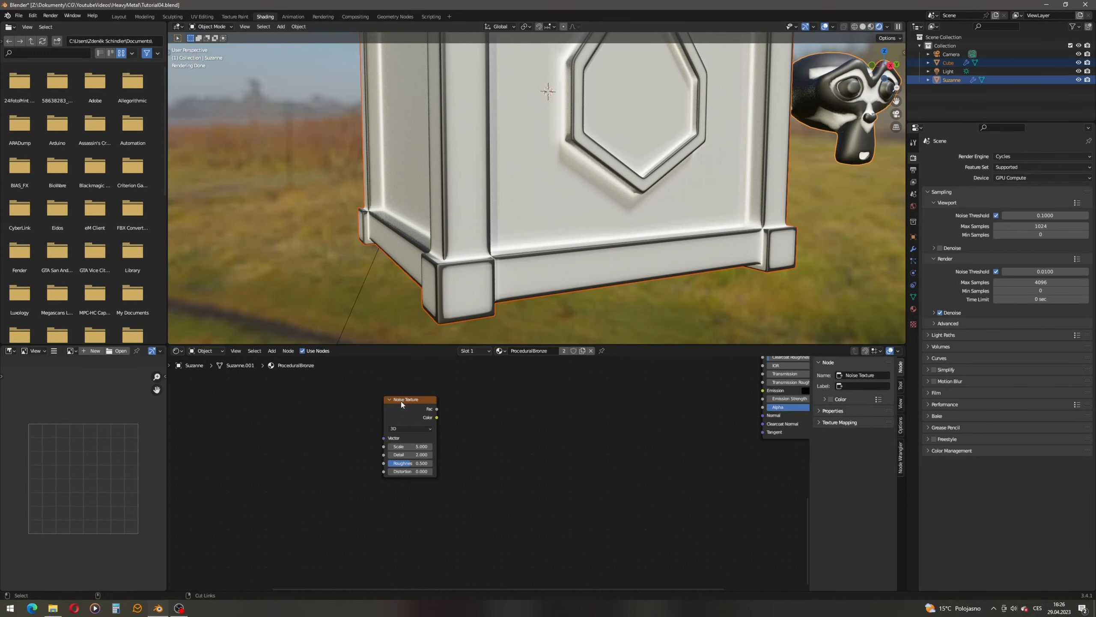
key(shift+d)
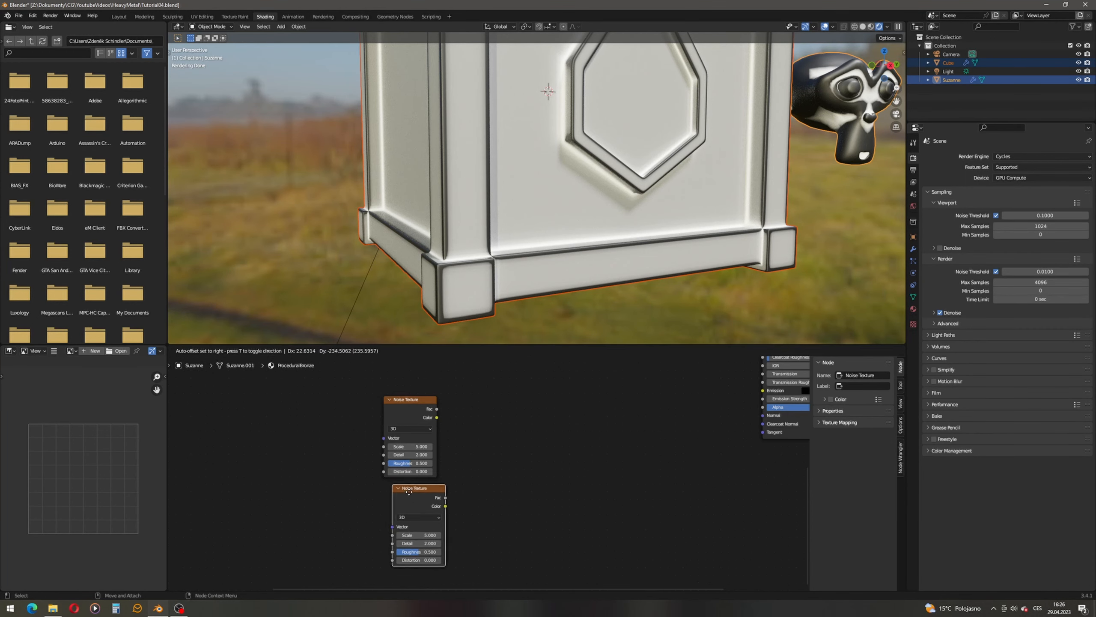
click(400, 490)
- Add a Texture Coordinate node and connect its Object output to the Vector inputs of both Noise Textures
key(shift+a)
click(278, 359)
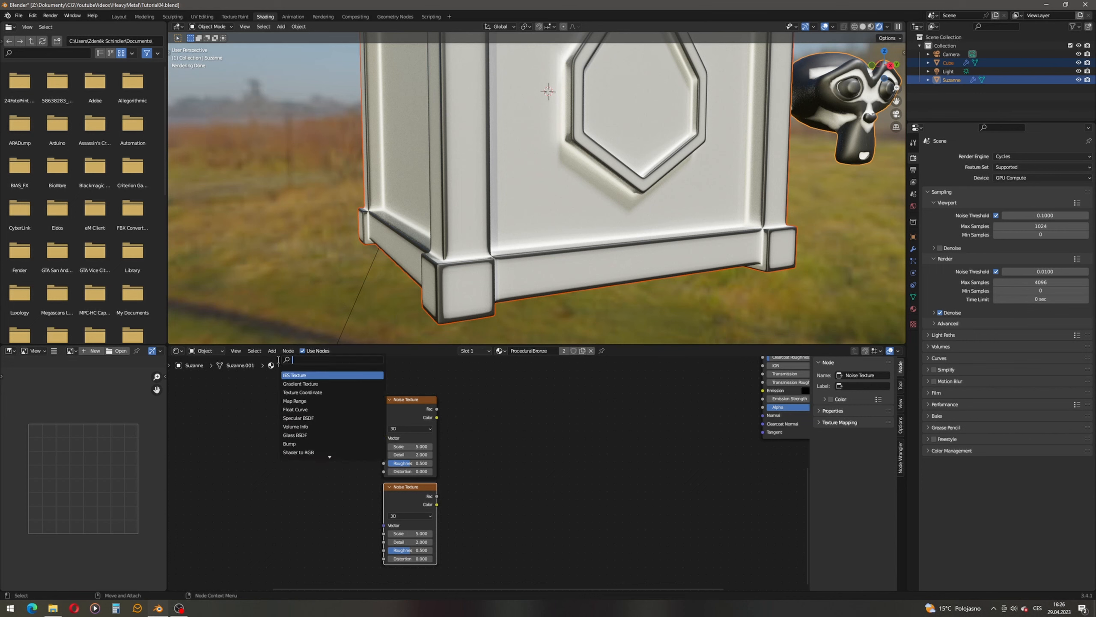
text(texture coord)
key(Return)
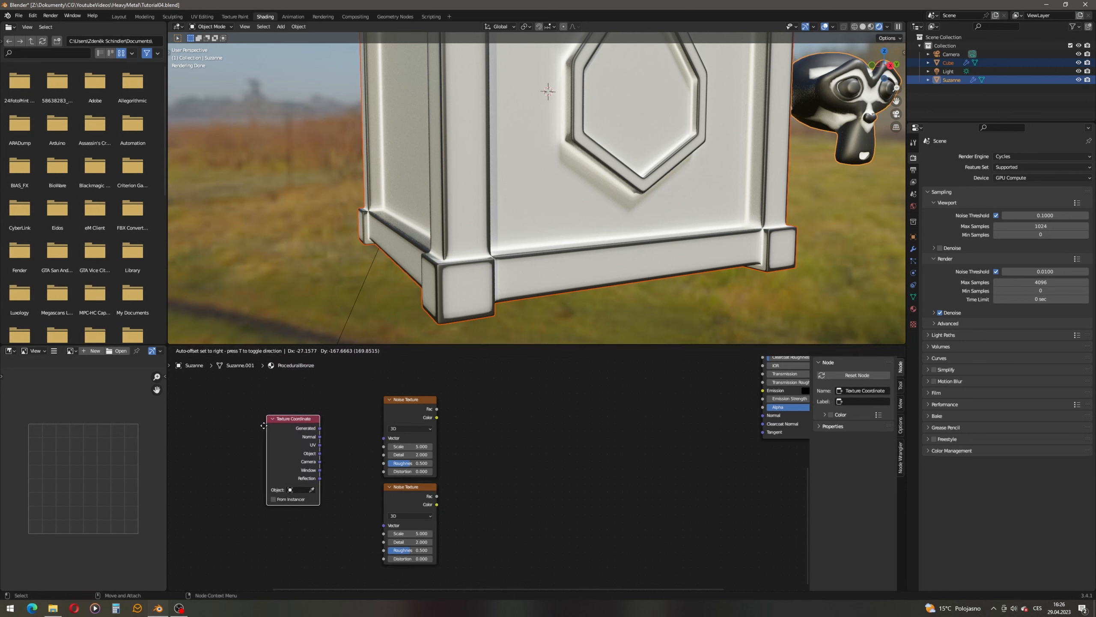
click(258, 434)
drag(314, 462, 384, 438)
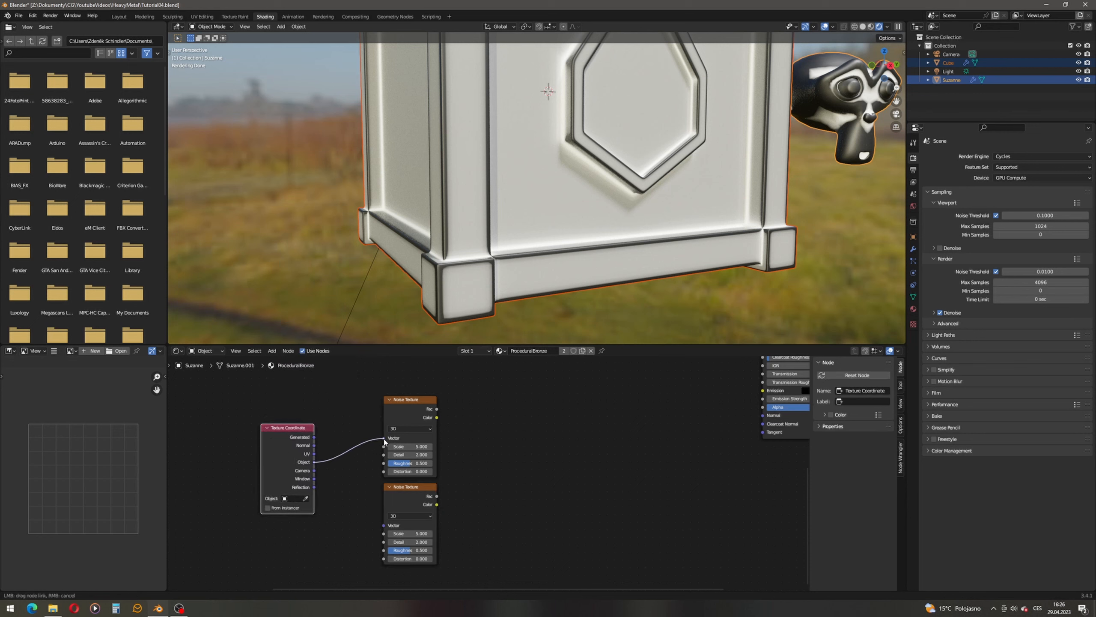
drag(314, 462, 384, 524)
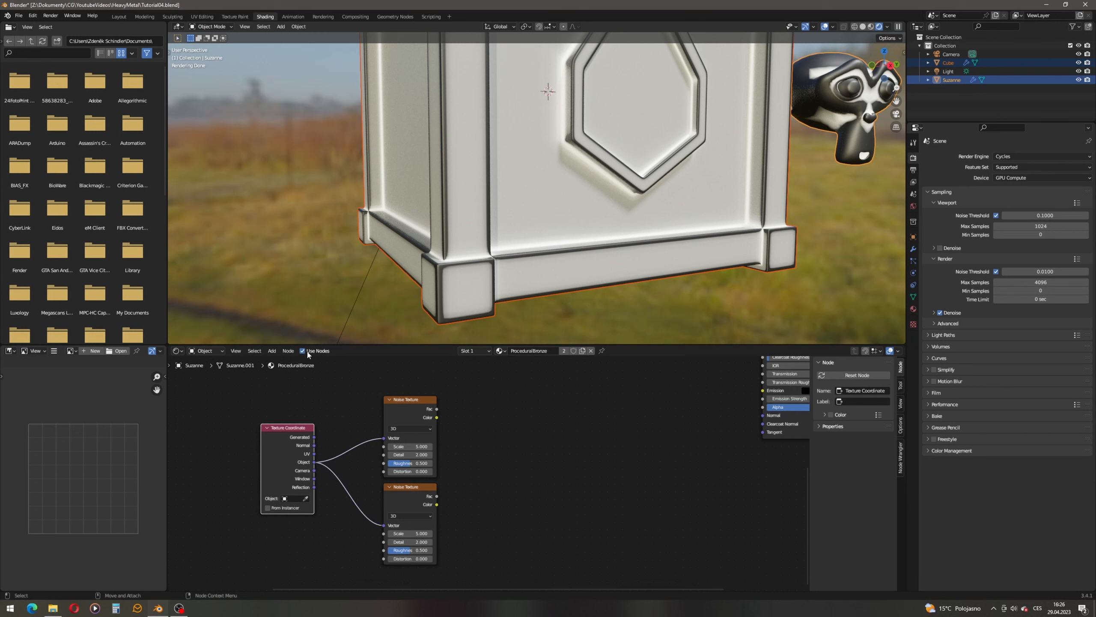
- Add a Mix node beside the two Noise Textures, with its data type set to Color and blending mode to Multiply
key(shift+a)
click(279, 361)
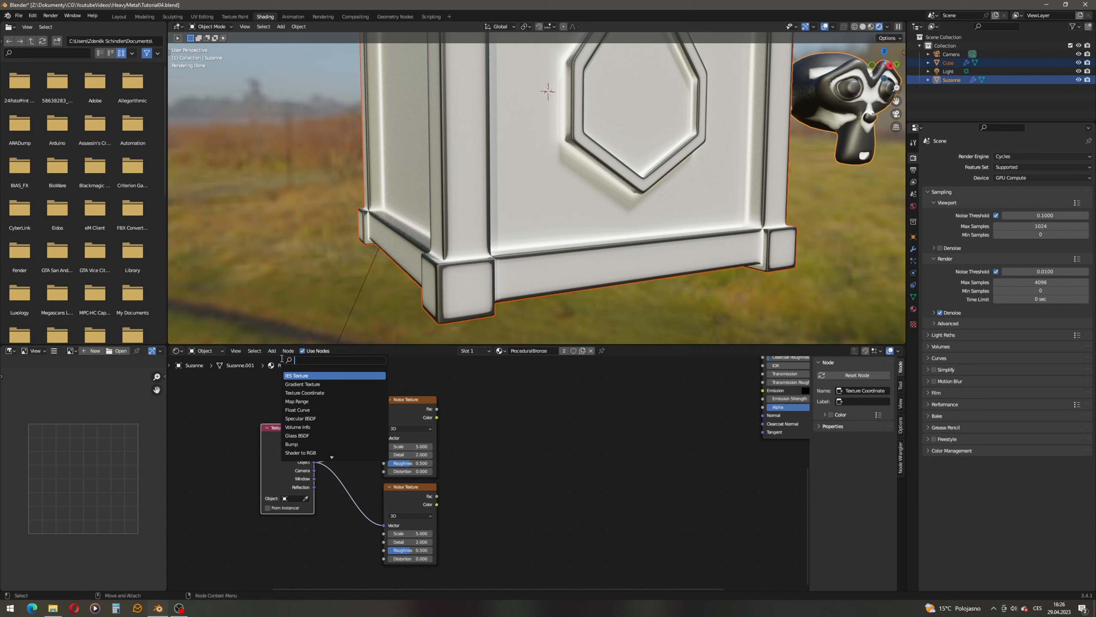
text(mix)
key(Return)
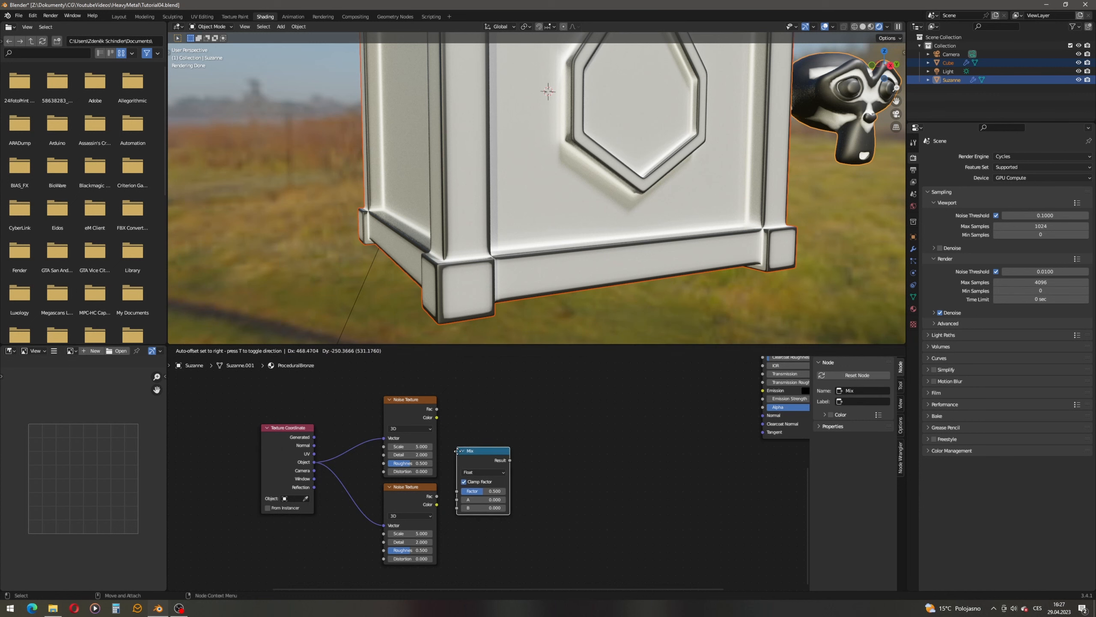
click(511, 453)
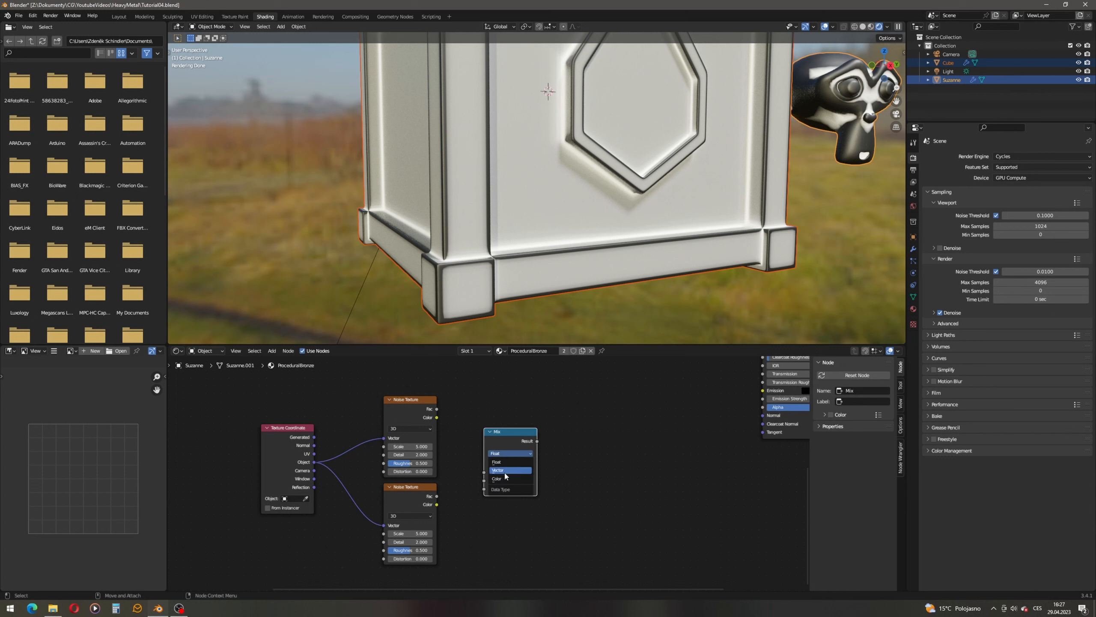
click(506, 477)
click(511, 462)
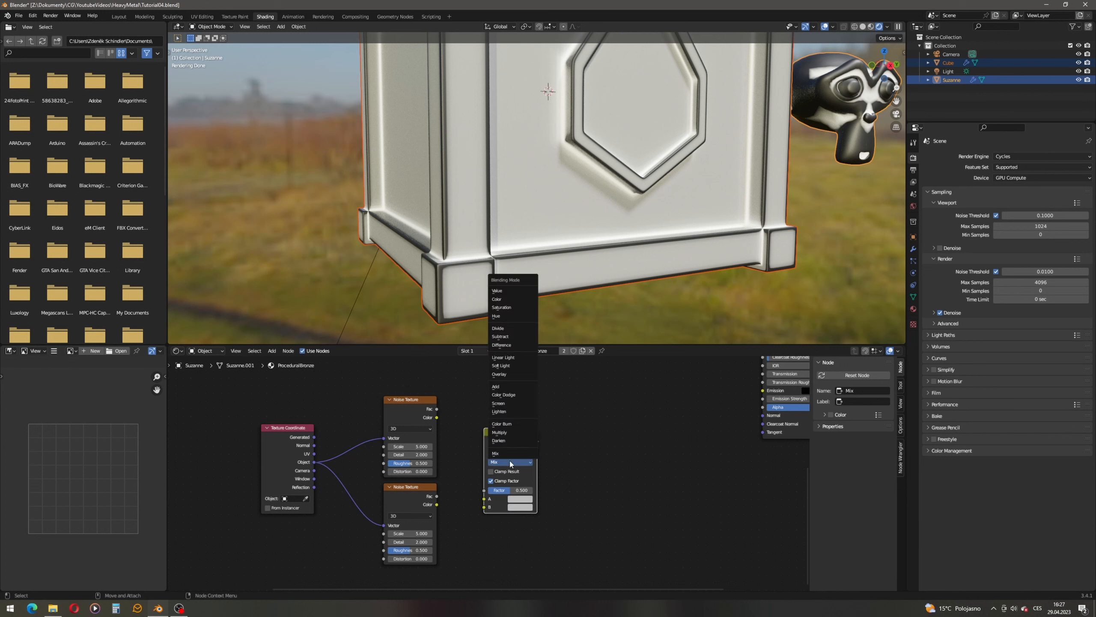
click(498, 431)
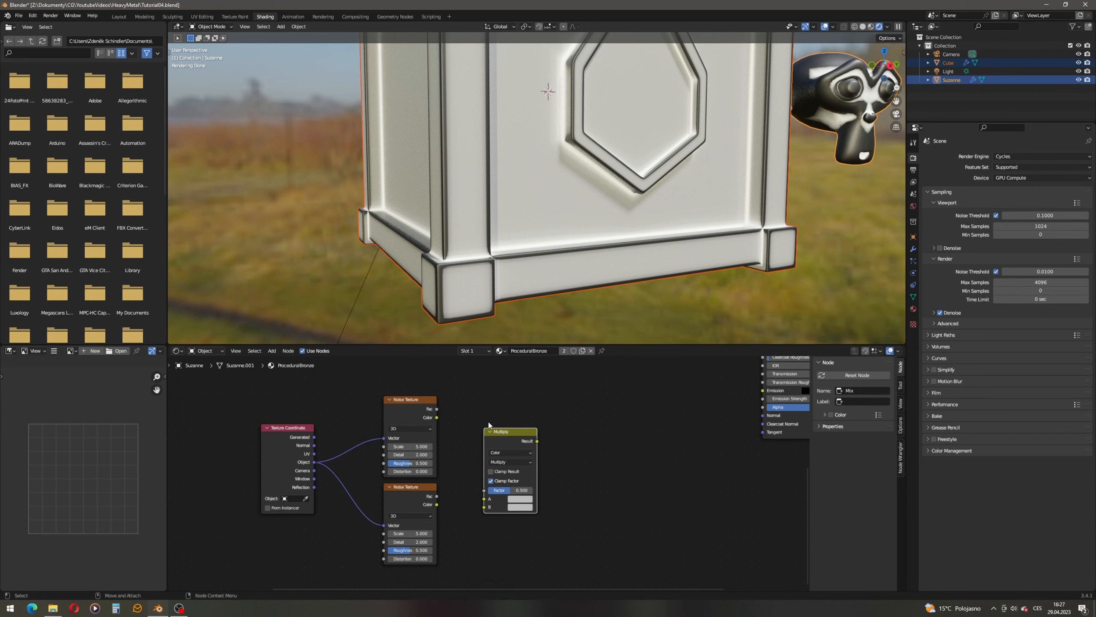
- Connect the two Noise Textures' Fac outputs to Multiply's A and B inputs, and its Result to the Principled BSDF's Base Color
drag(436, 408, 444, 415)
mouse_move(474, 493)
mouse_down()
mouse_move(484, 498)
mouse_move(447, 500)
mouse_move(484, 508)
mouse_up()
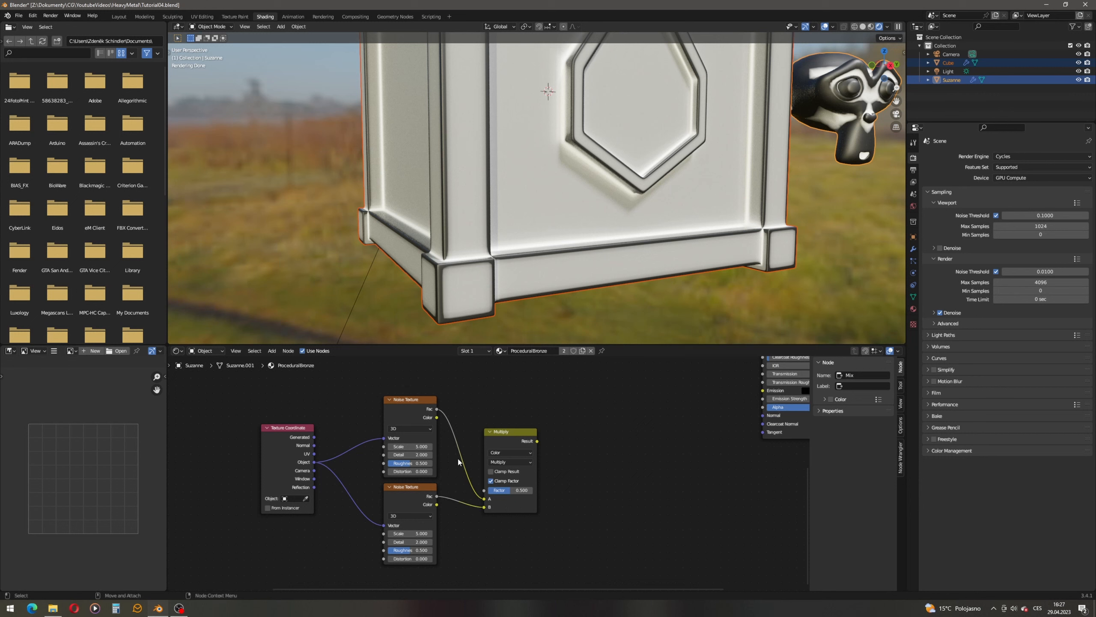
scroll(520, 415, down, 6)
middle_drag(557, 440, 414, 558)
scroll(495, 491, up, 4)
drag(400, 564, 593, 384)
middle_drag(382, 523, 635, 417)
scroll(549, 461, up, 3)
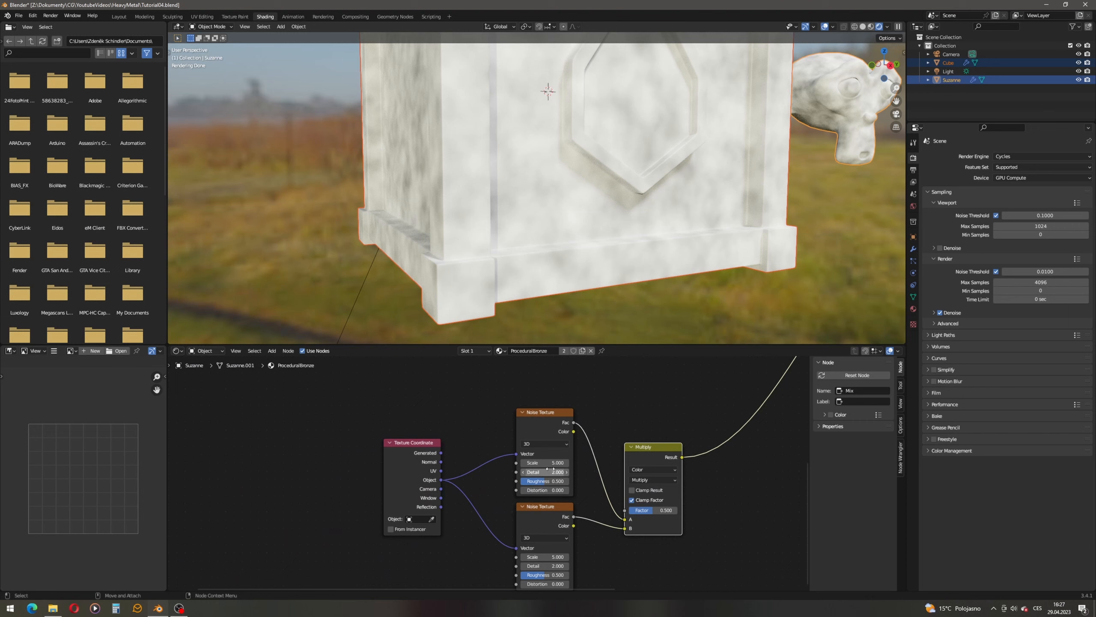
- Set the upper Noise Texture to Scale 4, Detail 6, Roughness 0.663 and Distortion 0.1
click(558, 463)
text(4)
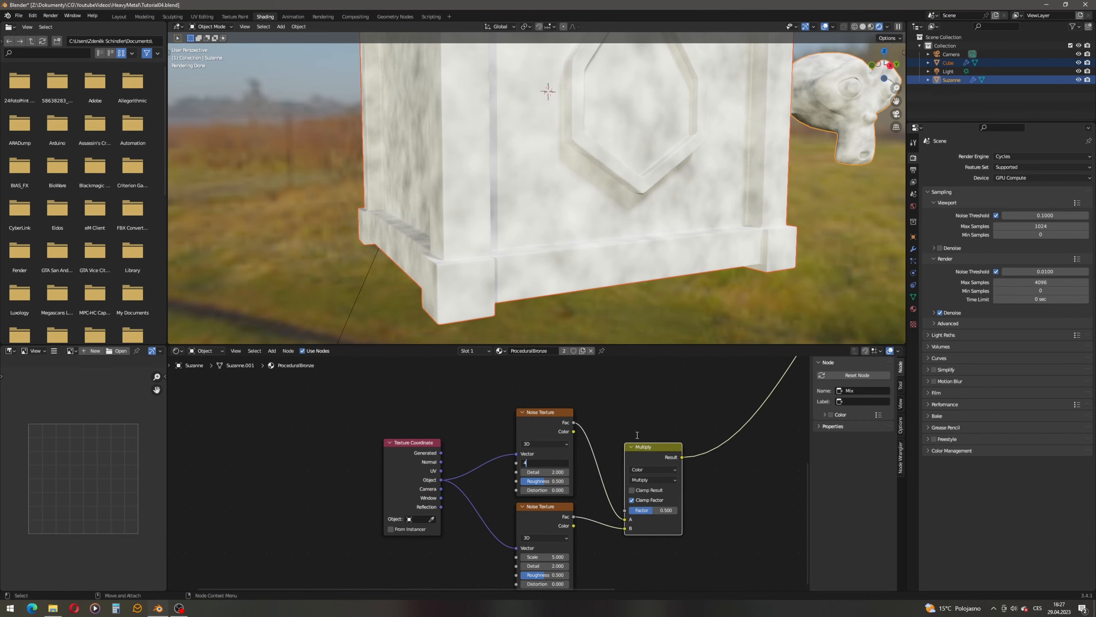
key(Return)
click(553, 468)
text(6)
key(Return)
click(554, 480)
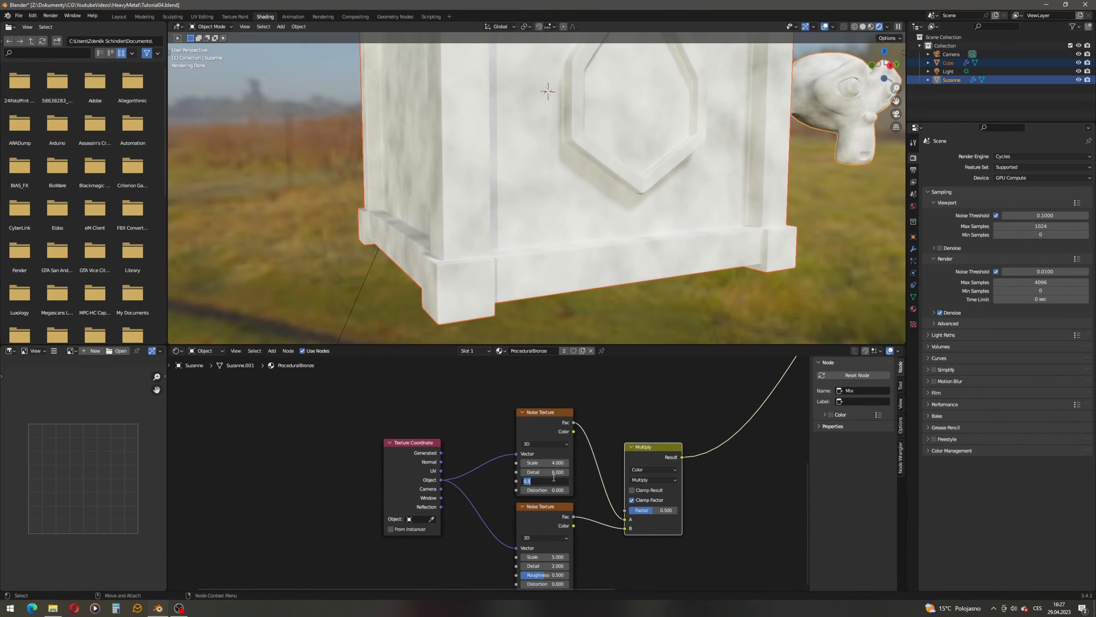
text(0.663)
key(Return)
click(557, 490)
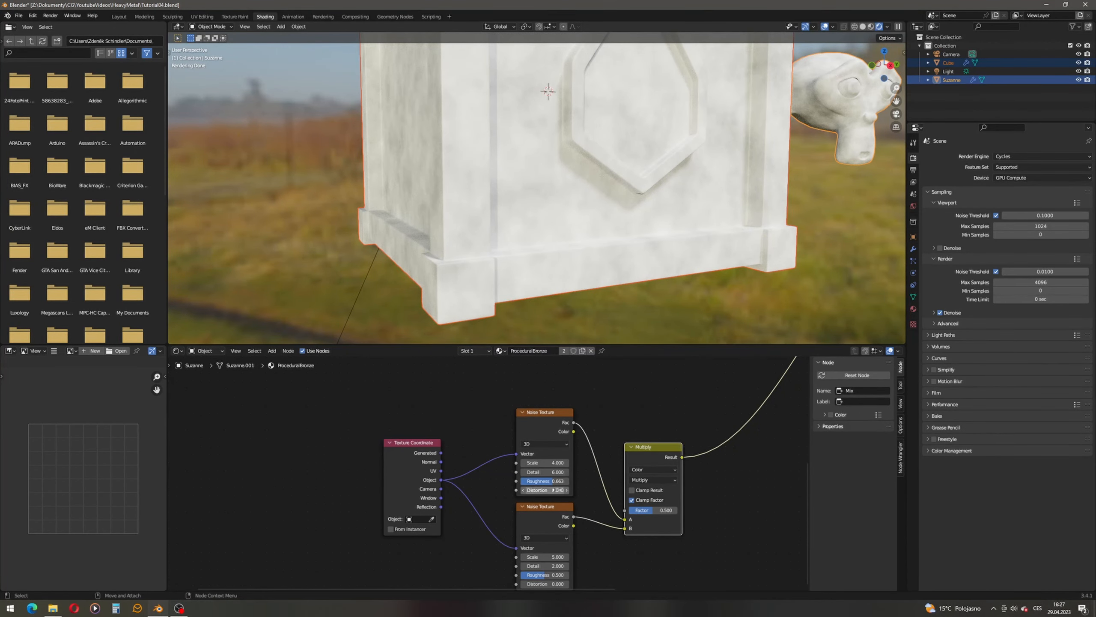
text(0.1)
key(Return)
- Set the lower Noise Texture to Scale 15, Detail 3, Roughness 0.922 and Distortion 0.1
scroll(542, 475, down, 5)
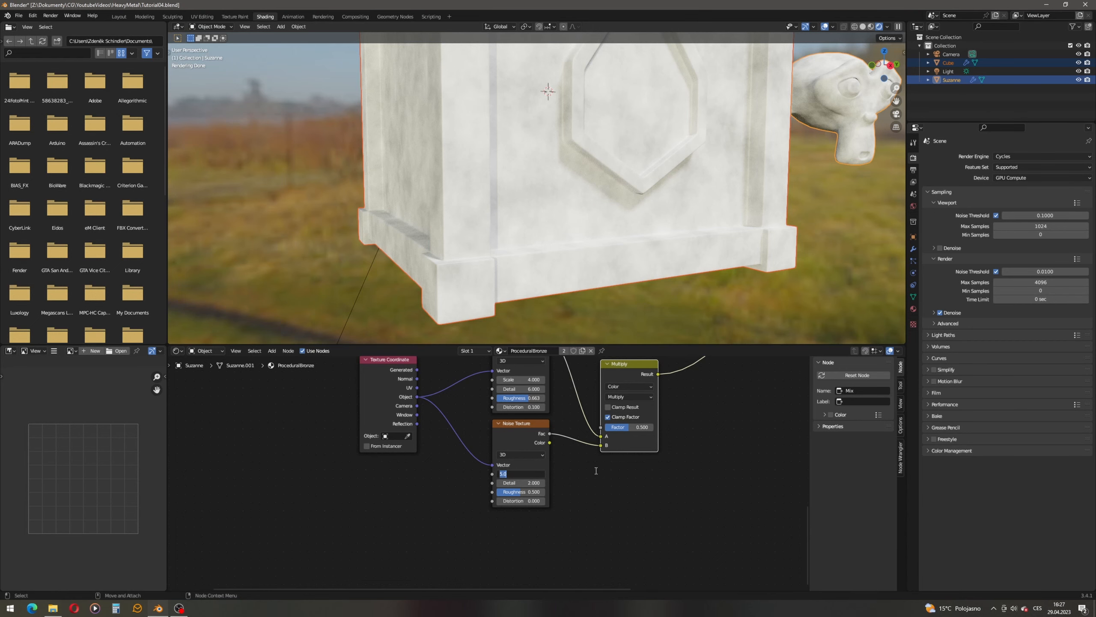
text(15)
key(Return)
click(532, 483)
text(3)
key(Return)
click(520, 491)
text(0)
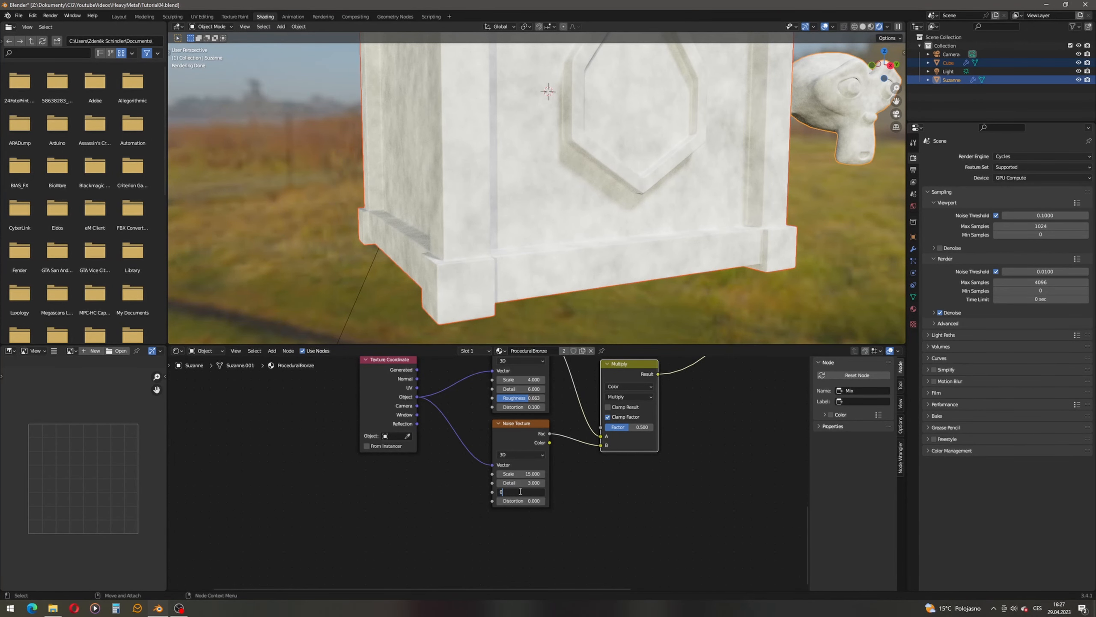
text(.922)
key(Return)
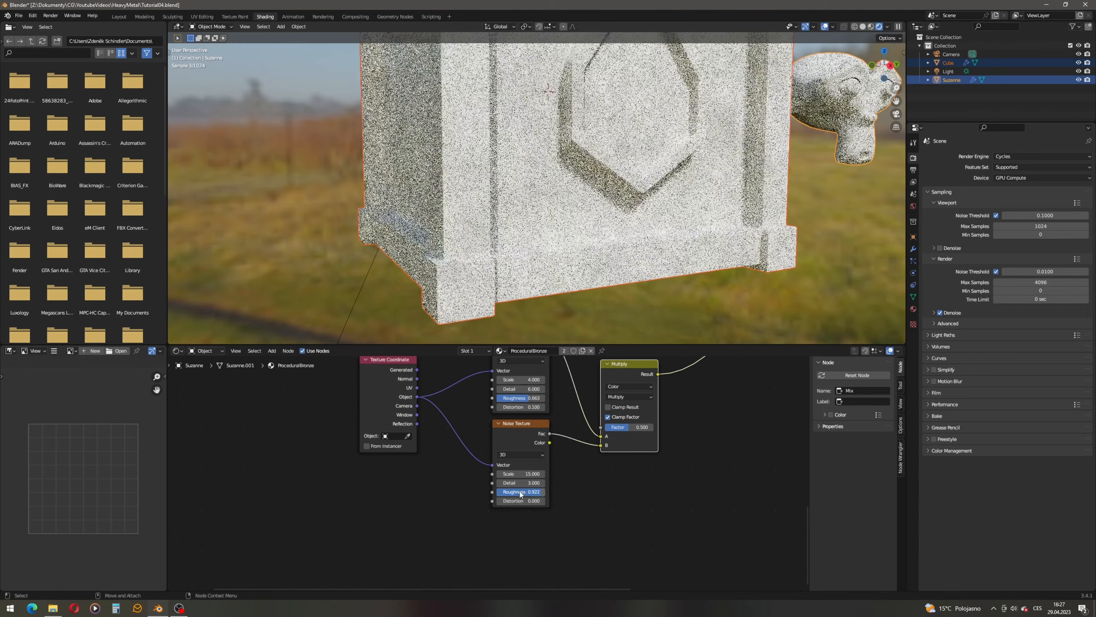
click(527, 500)
text(0)
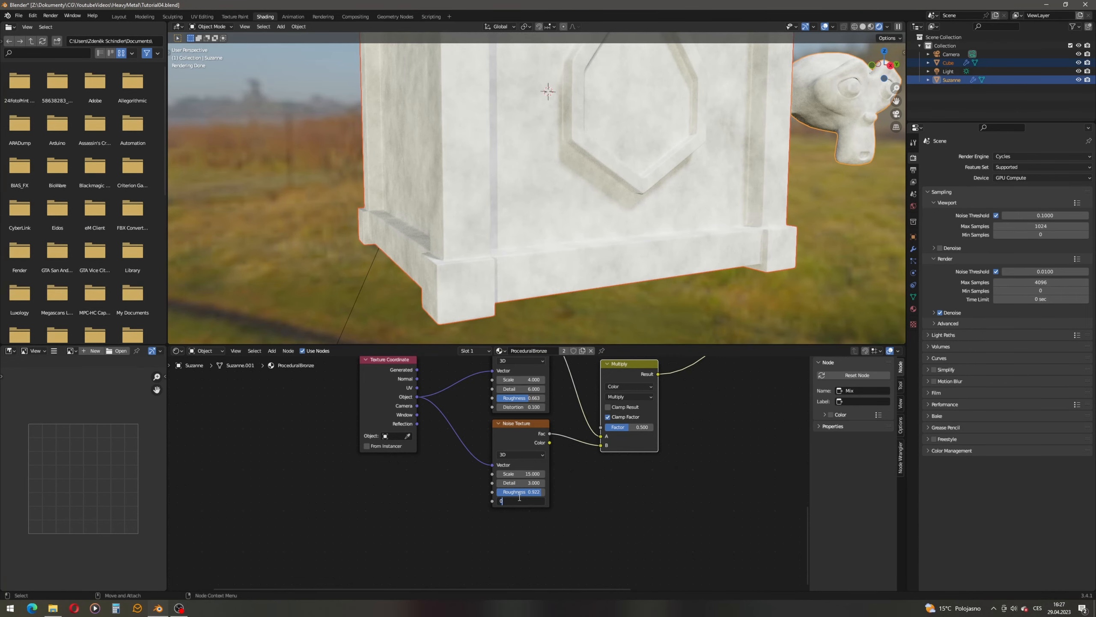
text(.1)
key(Return)
- Move the Multiply and Texture Coordinate nodes closer to the two Noise Textures
middle_drag(561, 403, 498, 477)
scroll(499, 475, down, 1)
scroll(555, 446, down, 1)
drag(557, 447, 538, 426)
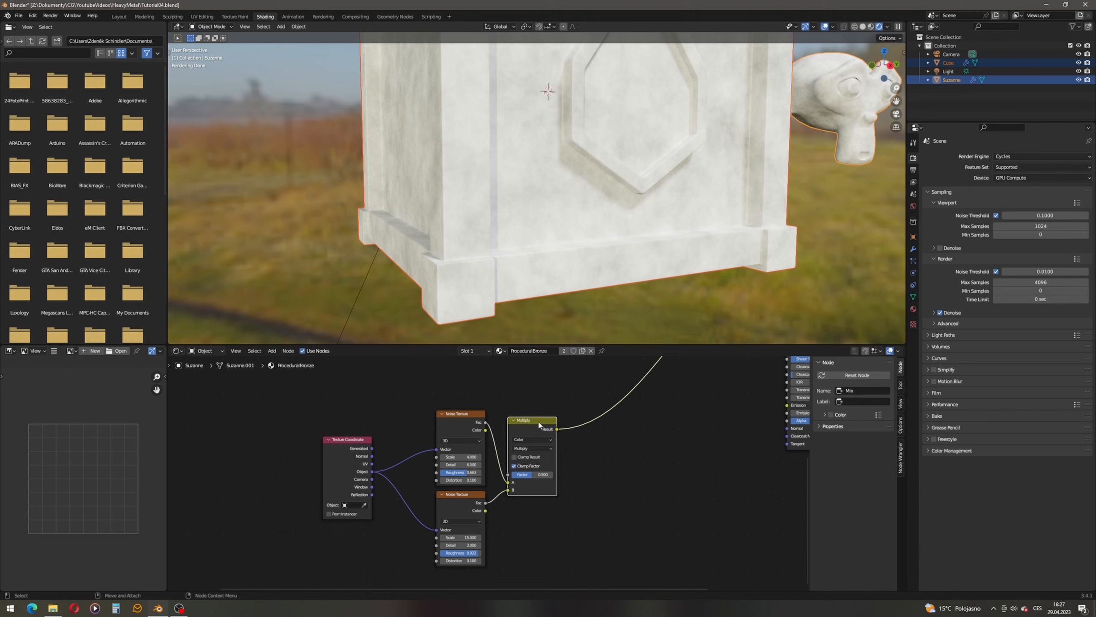
drag(351, 443, 386, 454)
scroll(385, 455, down, 1)
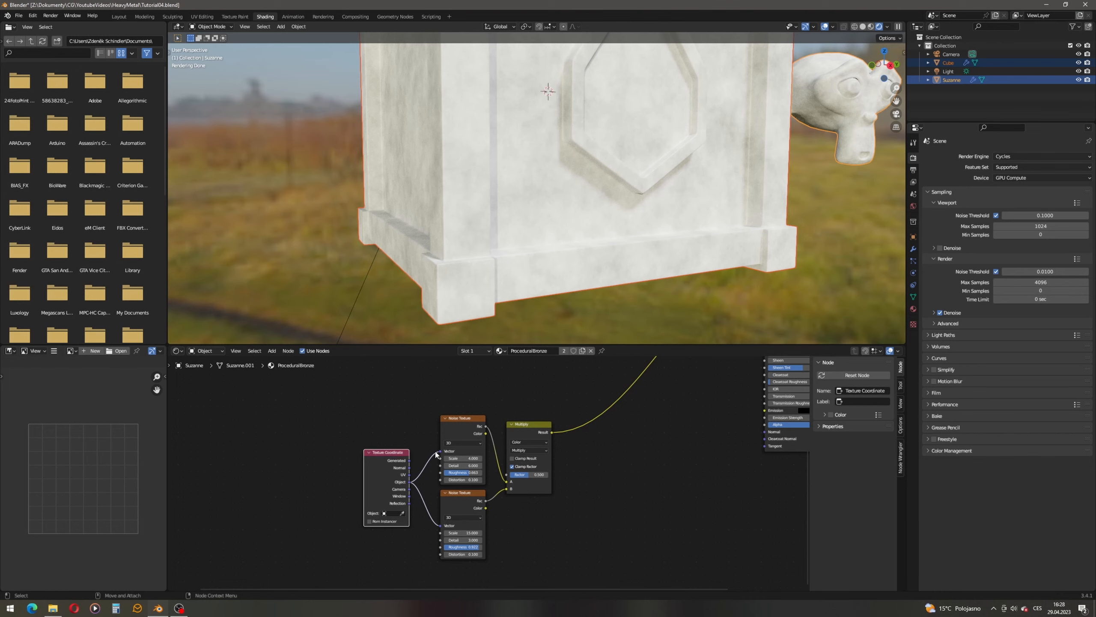
- Enclose the Texture Coordinate, both Noise Textures and the Multiply node in a frame labelled BaseNoise
scroll(586, 203, down, 4)
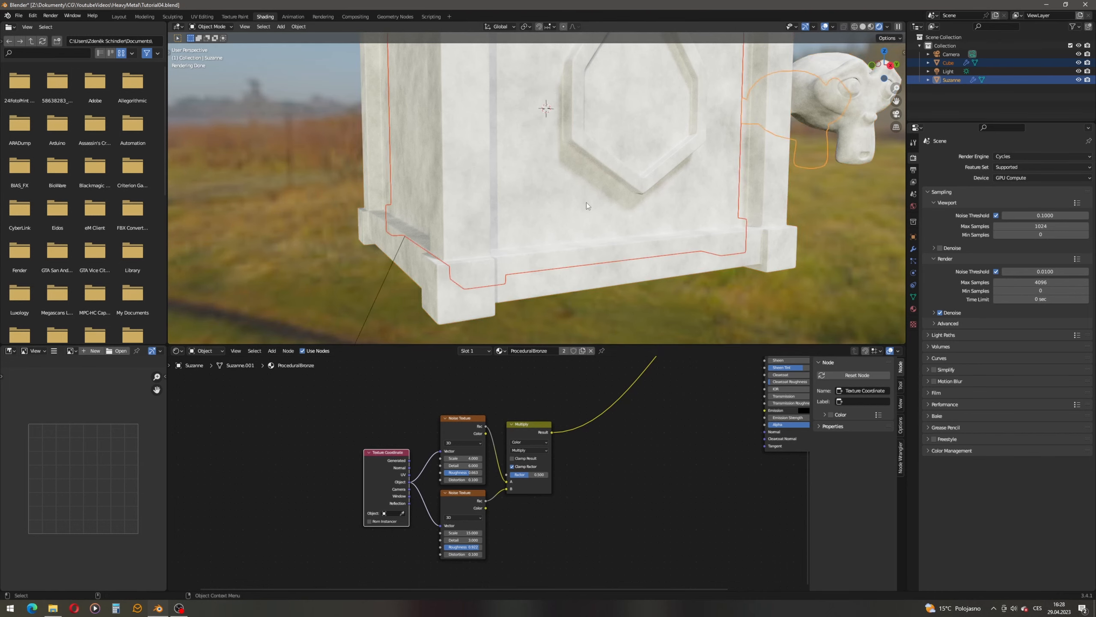
middle_drag(578, 202, 577, 228)
drag(308, 388, 580, 570)
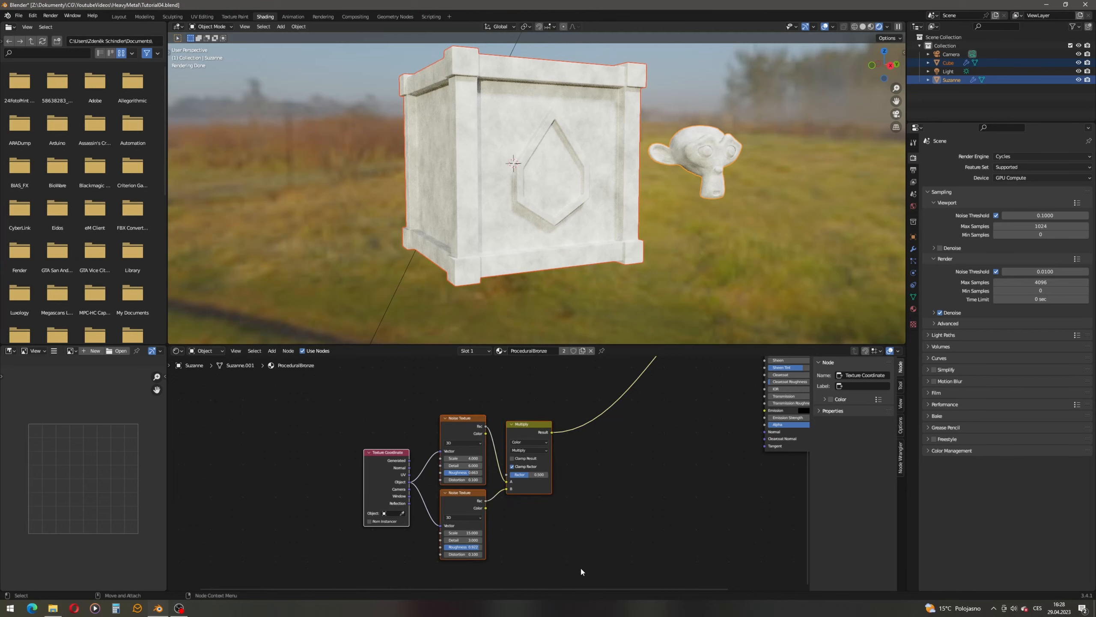
click(901, 461)
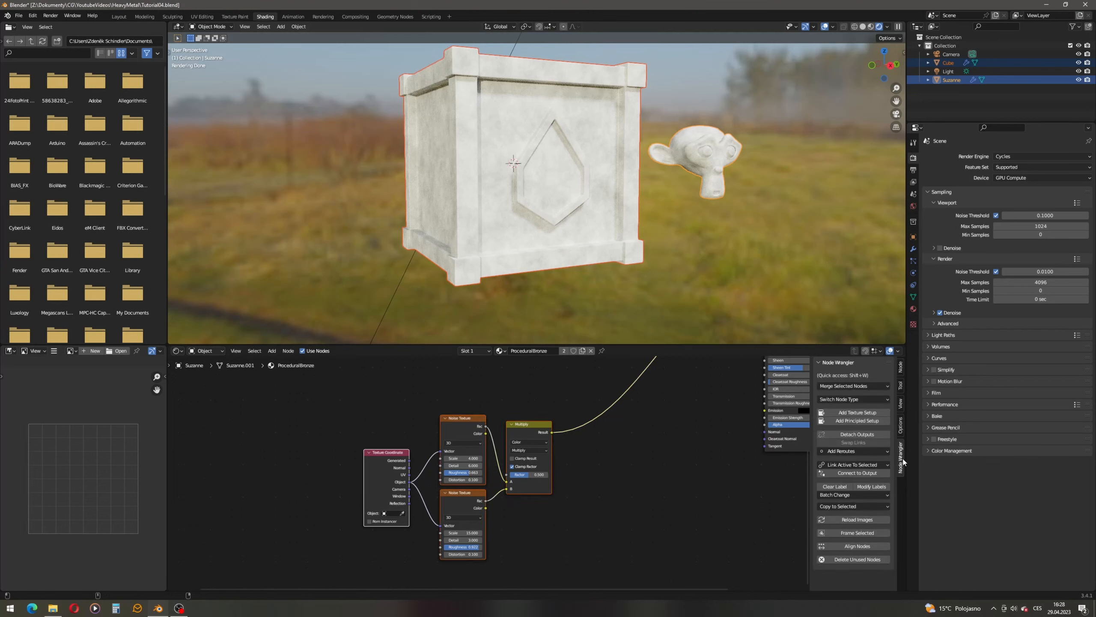
click(860, 534)
click(901, 367)
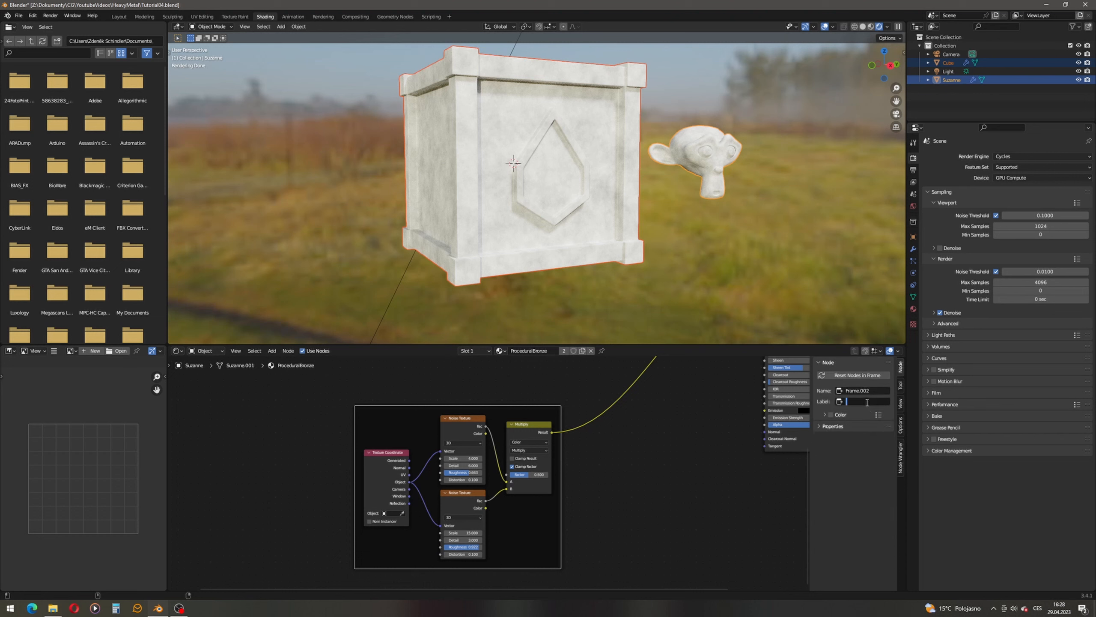
text(BaseNoise)
key(Return)
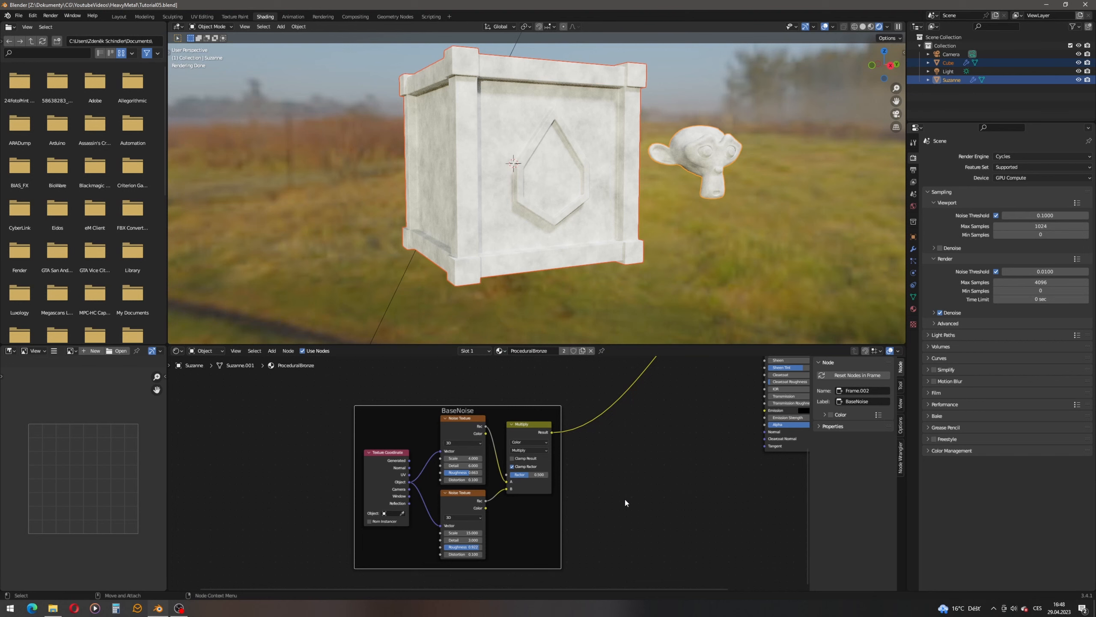
- Set the Principled BSDF's Metallic to 1 and its Roughness to 0.1
middle_drag(617, 447, 482, 497)
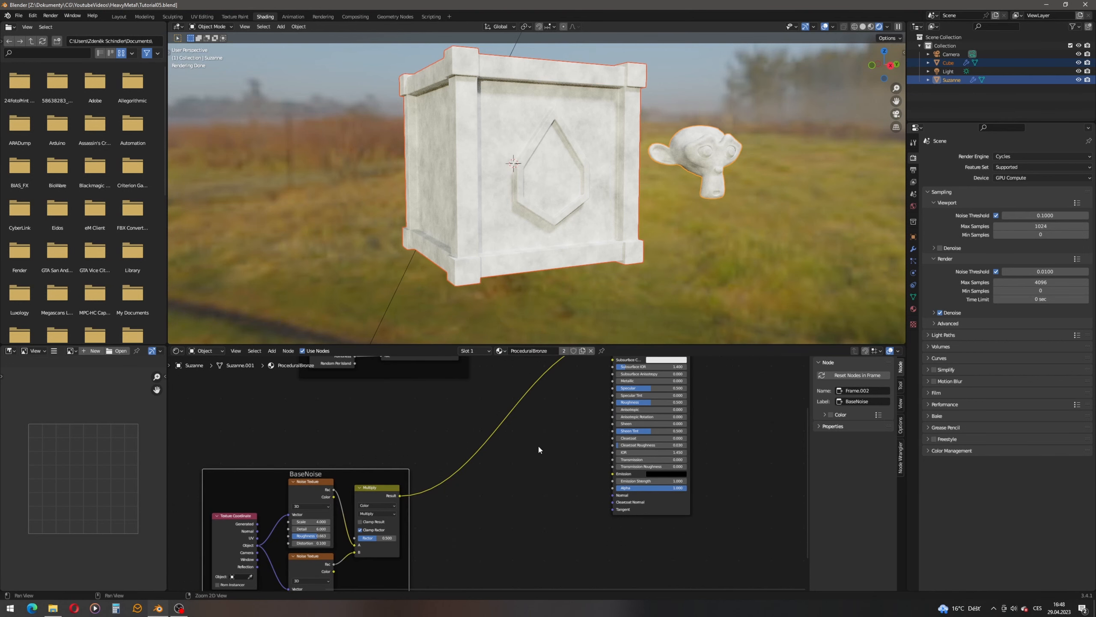
middle_drag(538, 444, 384, 519)
scroll(488, 473, up, 2)
click(532, 464)
text(1)
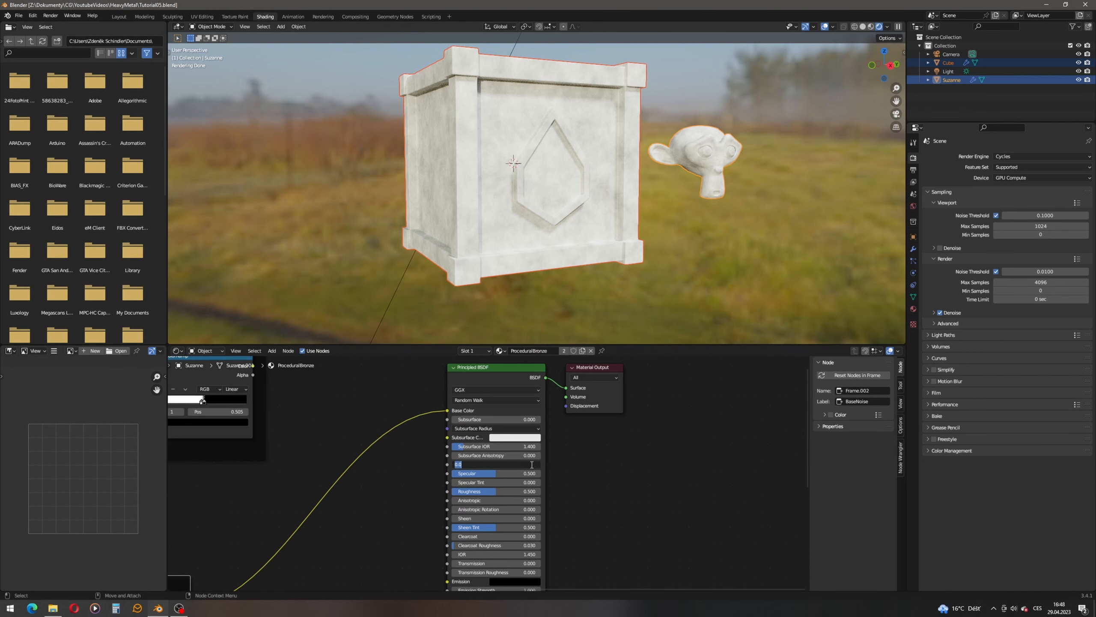
key(Return)
click(531, 488)
text(0.1)
key(Return)
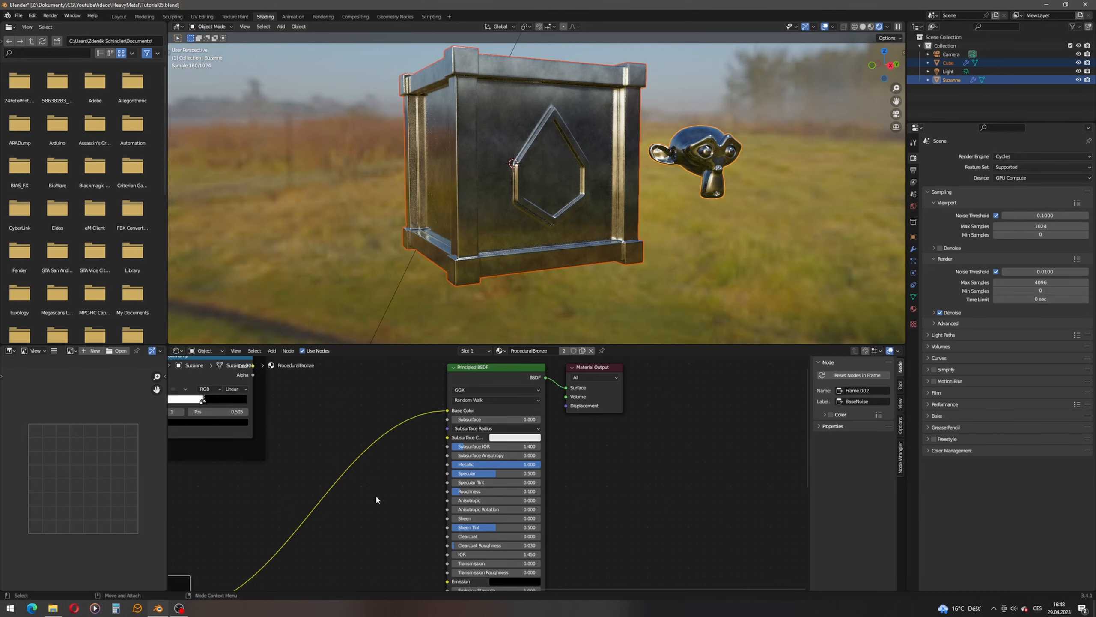
- Cut the link from Multiply to Base Color and move the BaseNoise group up and farther from the Principled BSDF
middle_drag(318, 516, 463, 448)
scroll(458, 478, down, 1)
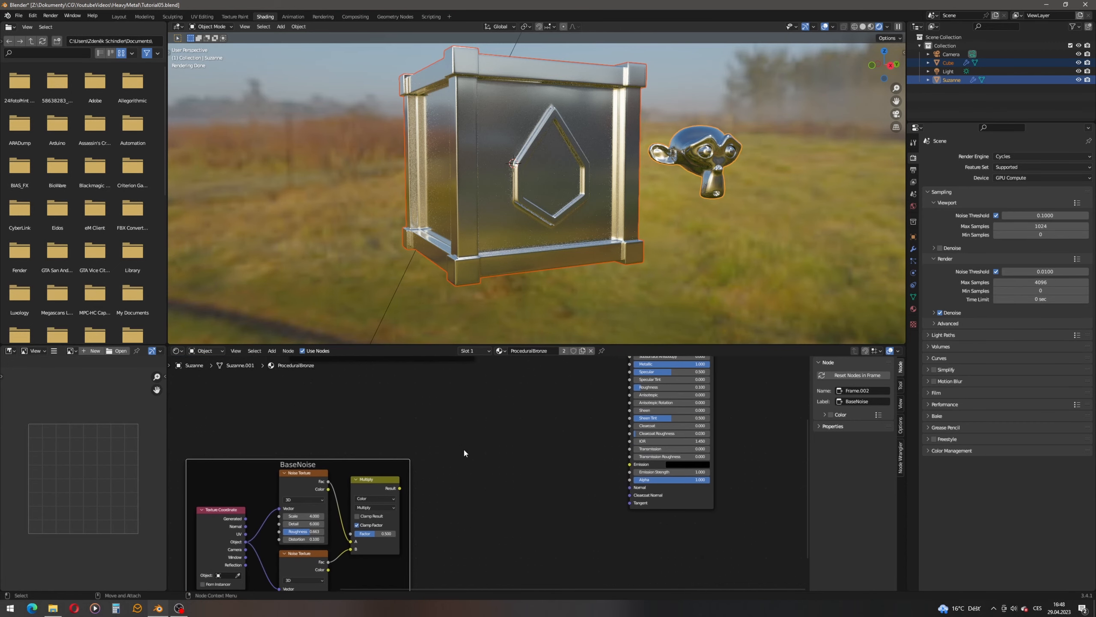
scroll(358, 464, down, 2)
drag(254, 451, 451, 587)
drag(406, 467, 373, 436)
scroll(340, 437, up, 3)
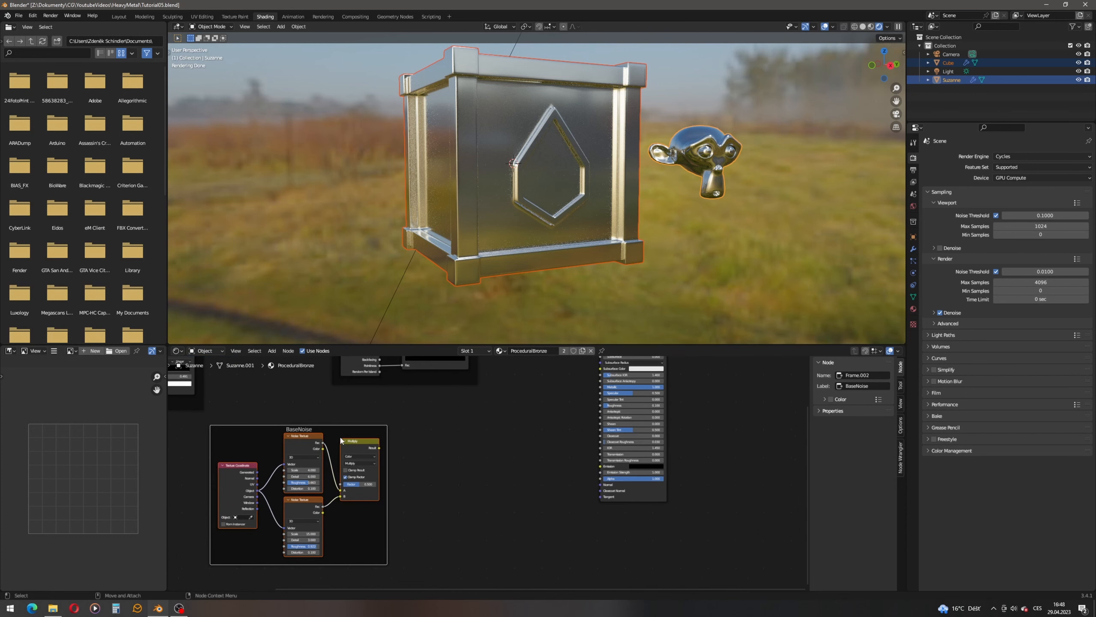
- Add a ColorRamp node to the right of the BaseNoise frame, with the Multiply Result feeding its Fac input
click(380, 441)
drag(371, 446, 406, 438)
text(co)
key(Down)
key(Down)
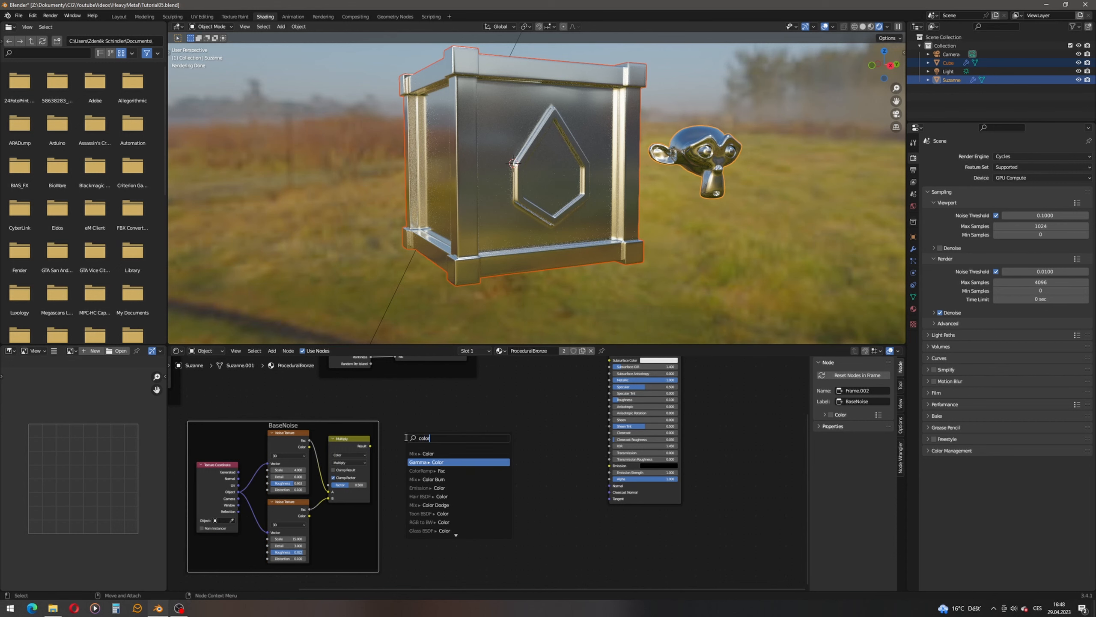
key(Return)
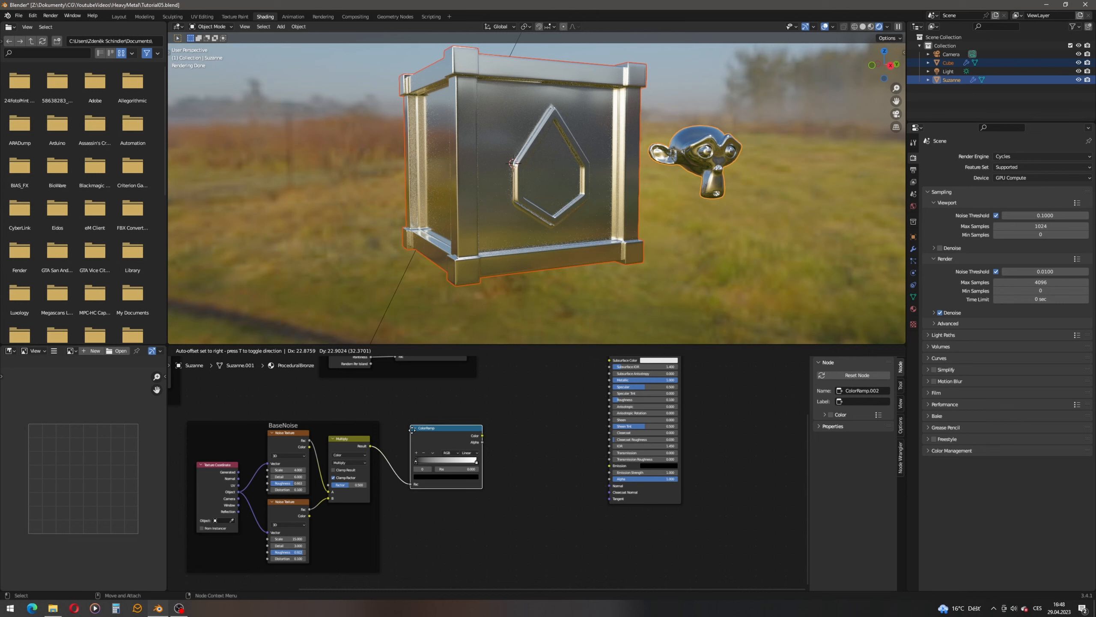
click(410, 430)
scroll(488, 463, up, 1)
middle_drag(505, 427, 499, 462)
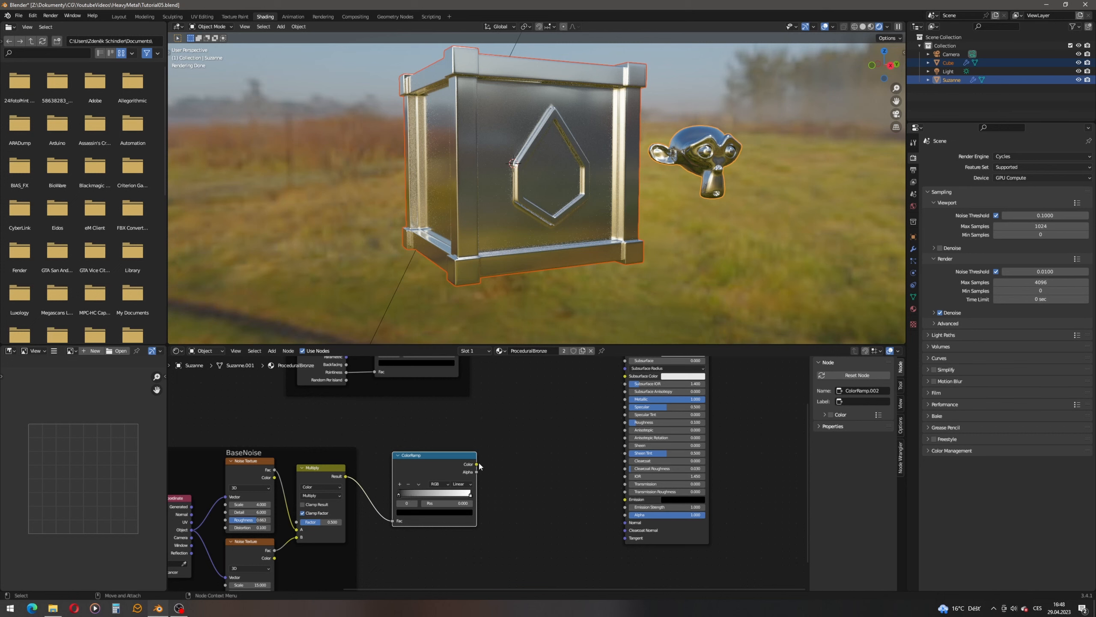
- Add a Hue Saturation Value node after the new ColorRamp, with the ramp's Color output feeding only its Value input
drag(477, 464, 497, 474)
text(hsv)
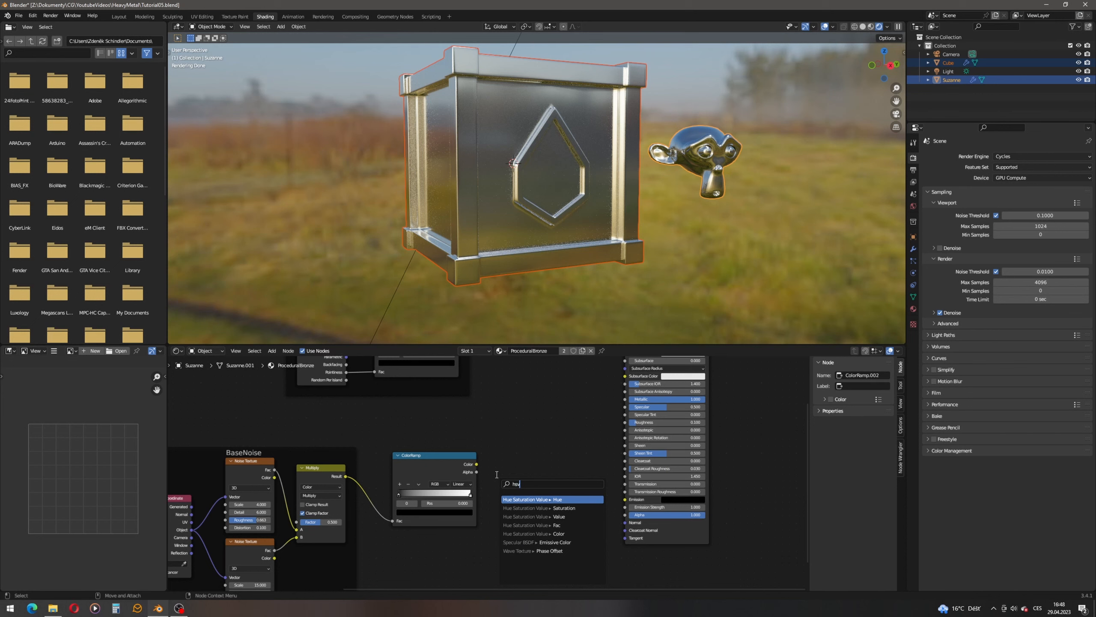
key(Return)
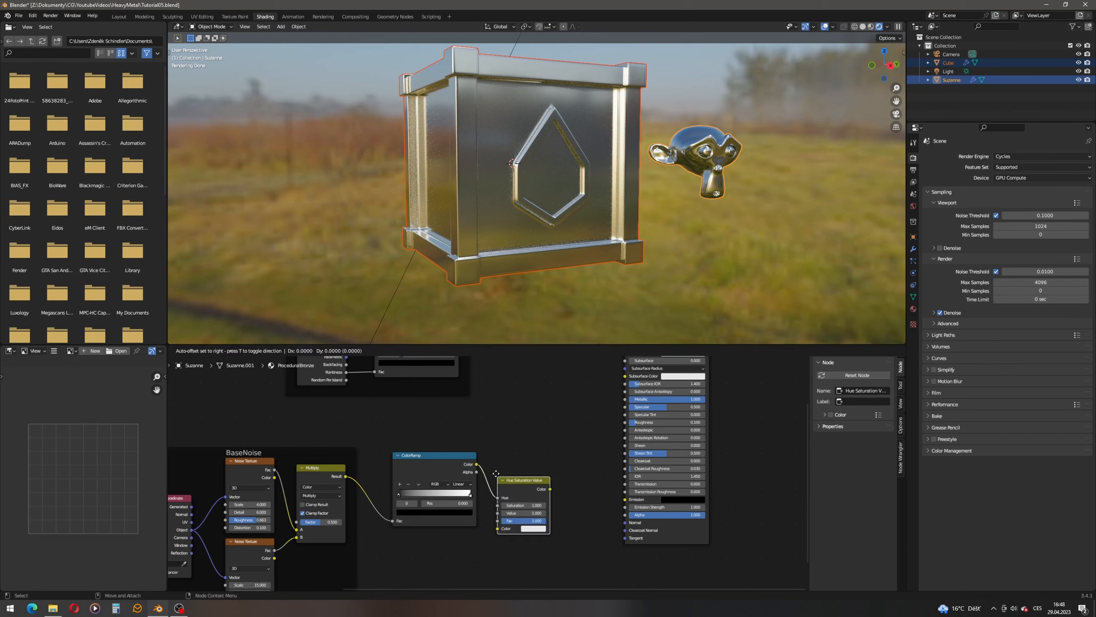
click(505, 461)
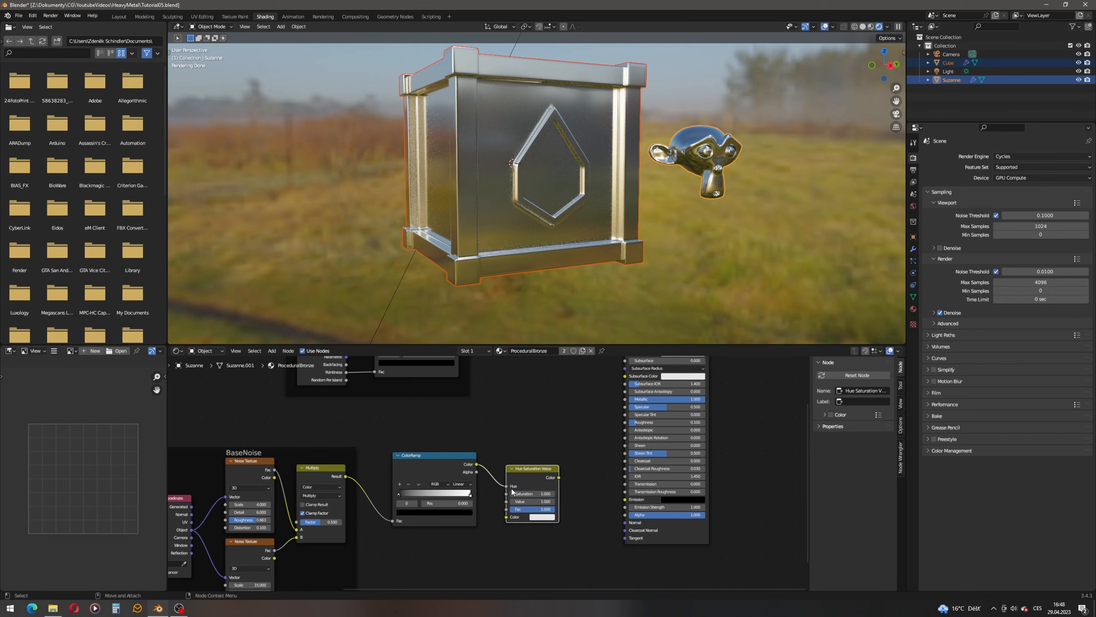
ctrl+right_drag(486, 462, 484, 480)
drag(478, 466, 506, 502)
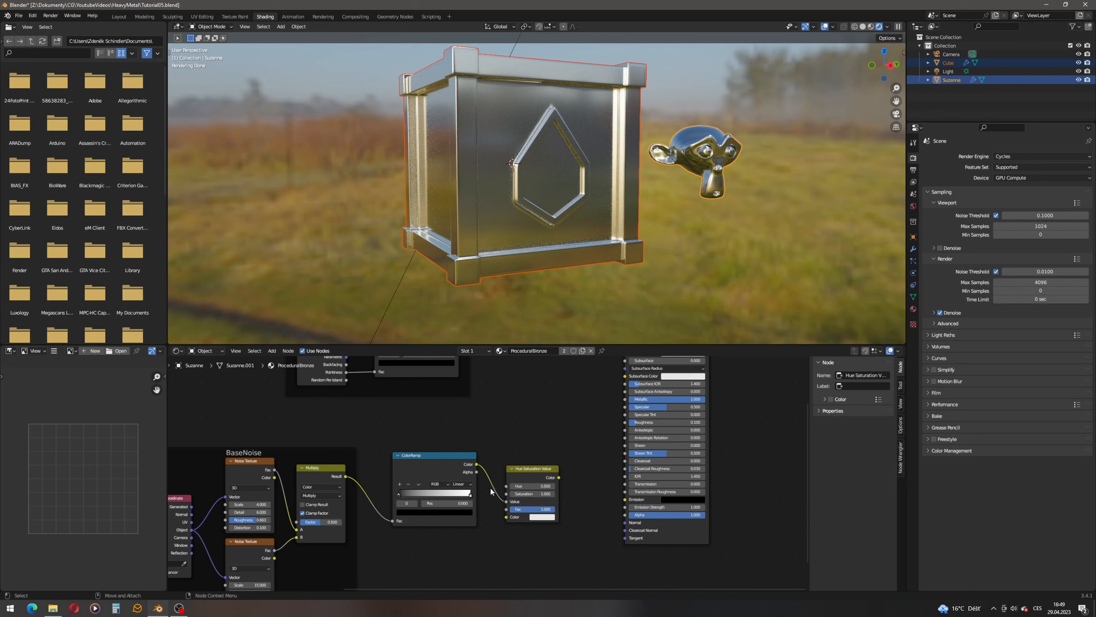
- Connect the Hue Saturation Value node's Color output to the Principled BSDF's Base Color
middle_drag(527, 471, 470, 514)
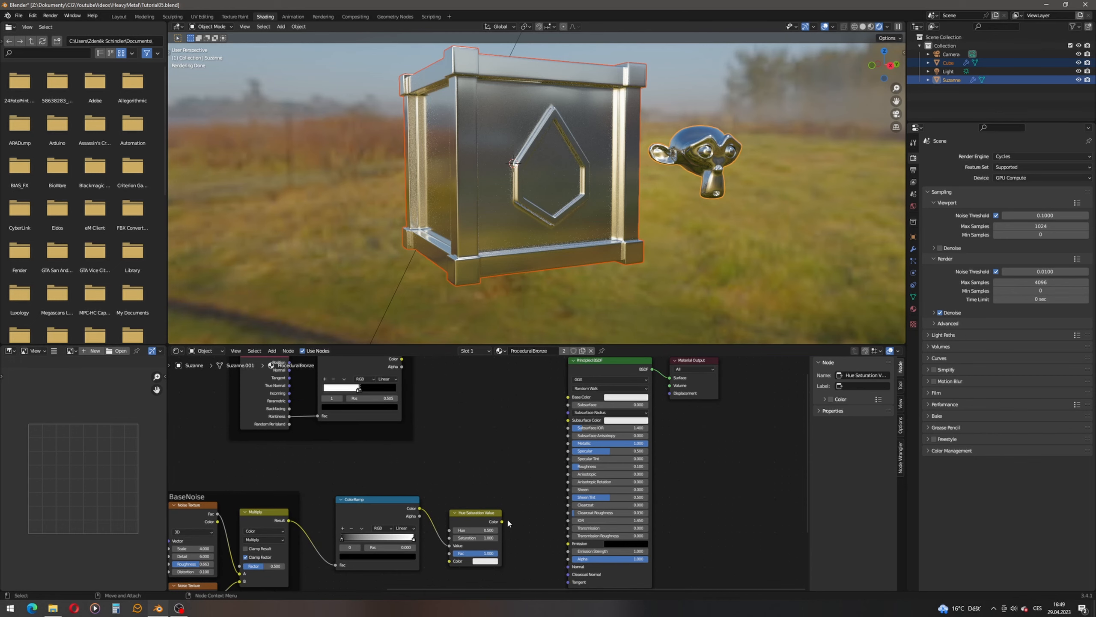
drag(502, 524, 568, 397)
middle_drag(416, 495, 510, 443)
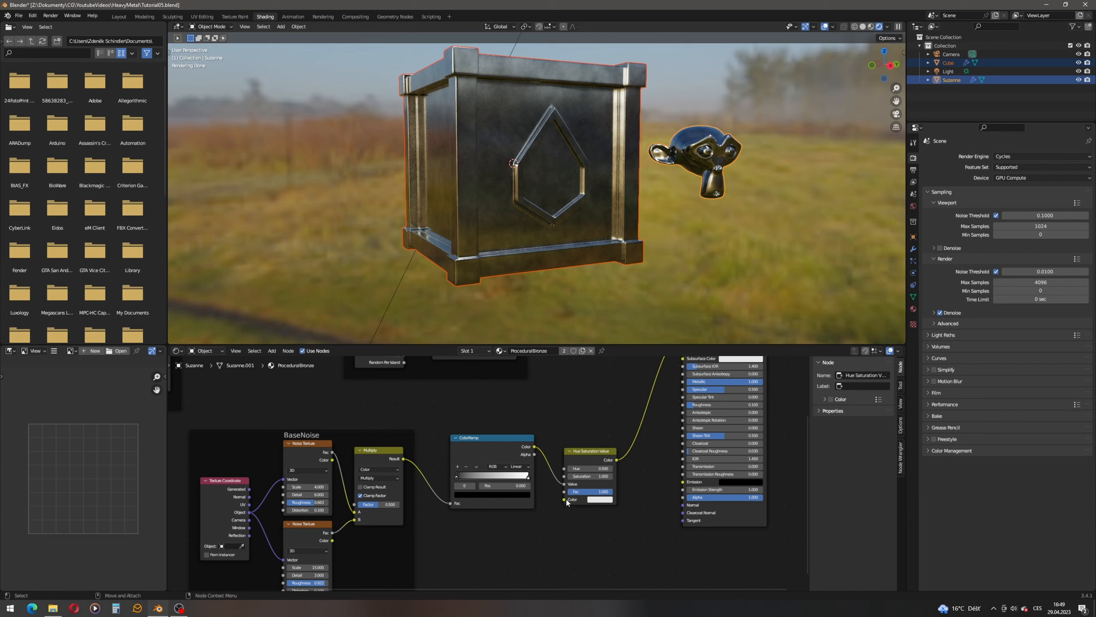
- Set the Hue Saturation Value node's Color to RGB 0.8, 0.517, 0.305
click(600, 500)
click(616, 429)
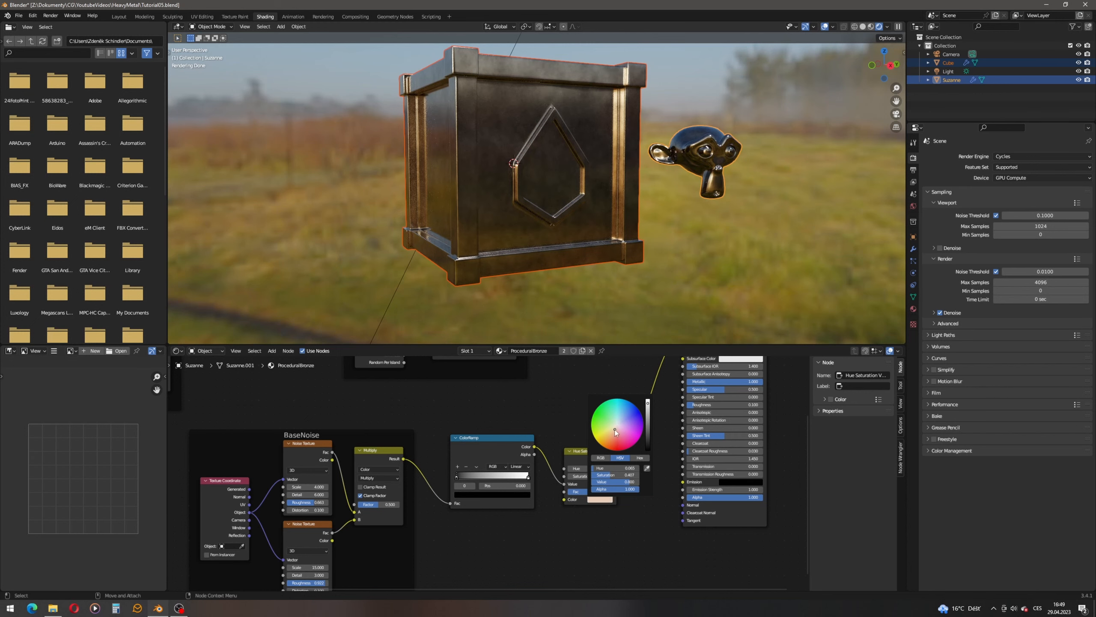
click(602, 457)
click(633, 467)
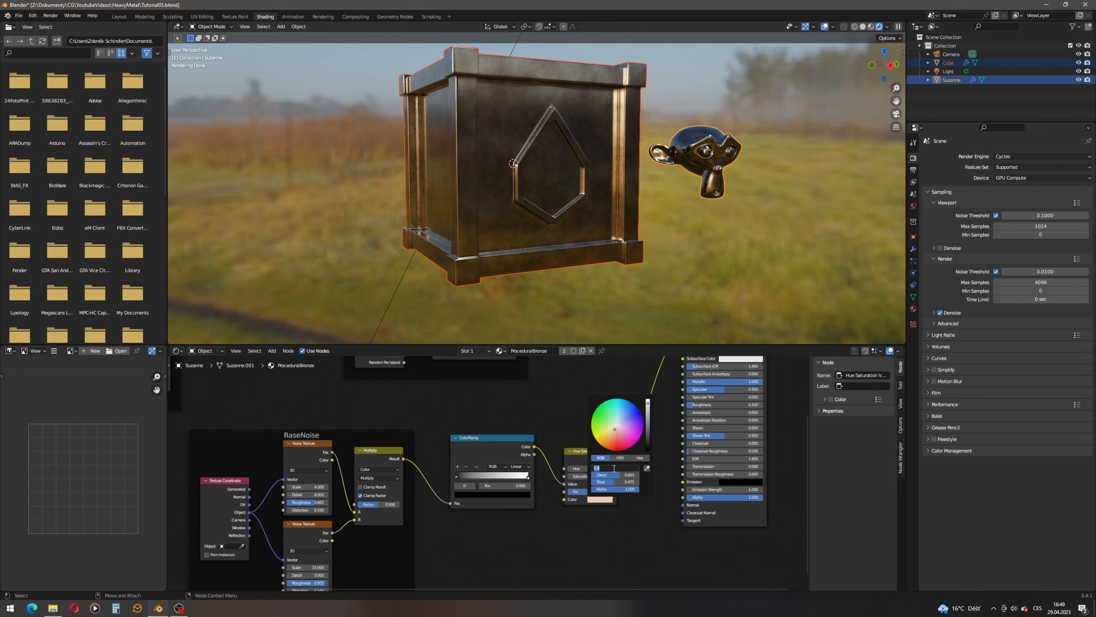
click(614, 469)
click(628, 474)
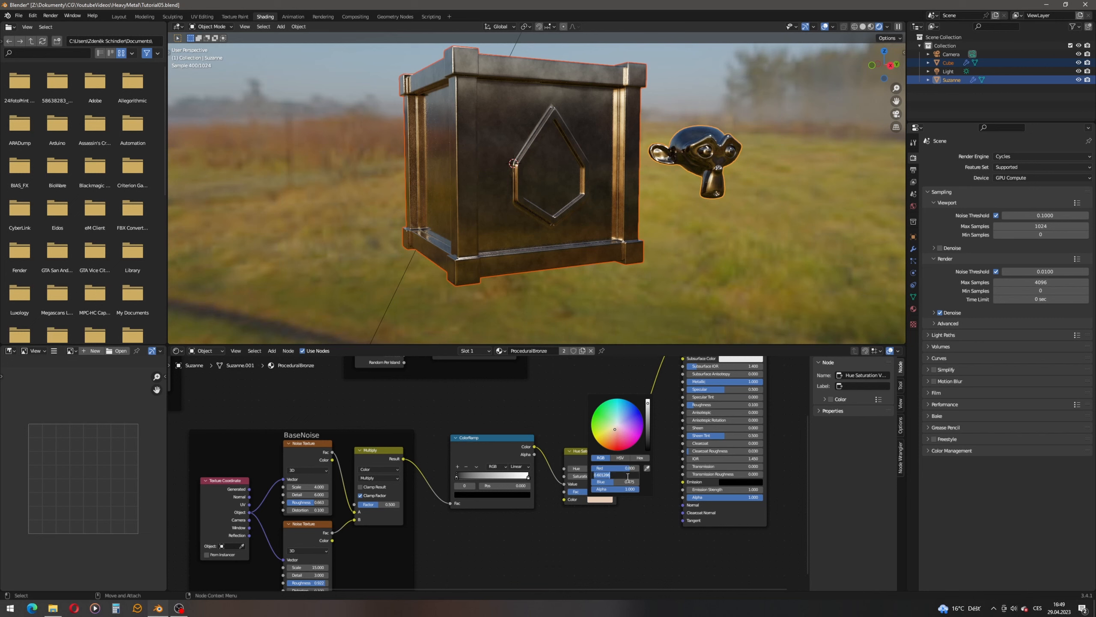
text(0.517)
key(Return)
click(635, 483)
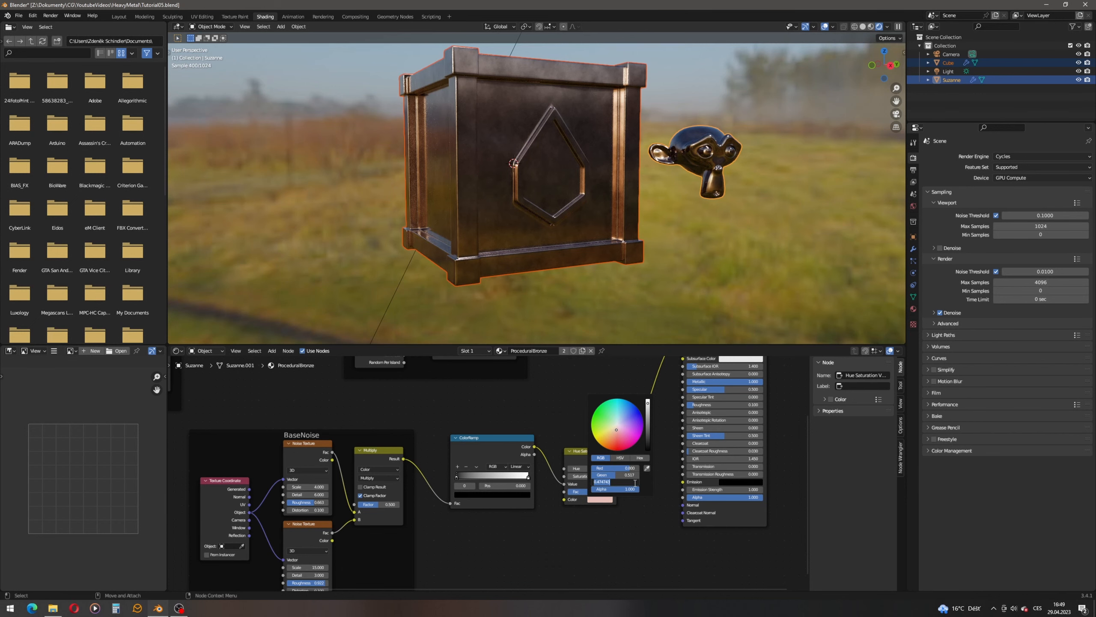
text(0.305)
key(Return)
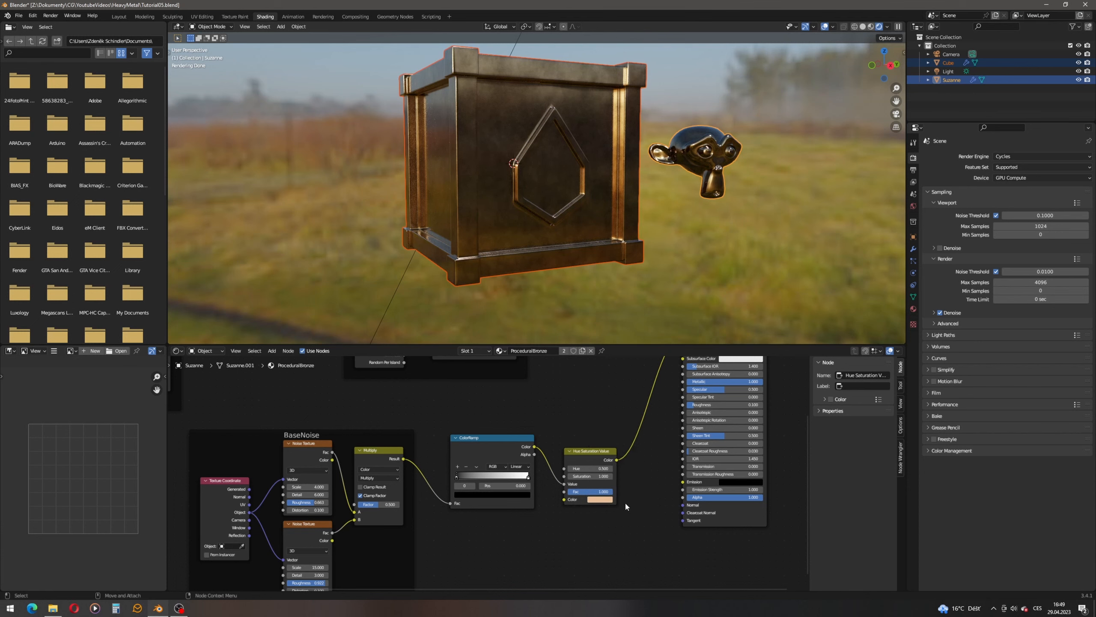
- Set the first stop of the BaseNoise ColorRamp to HSV value 0.685 at position 0.014
ctrl+scroll(514, 523, up, 3)
scroll(534, 449, up, 2)
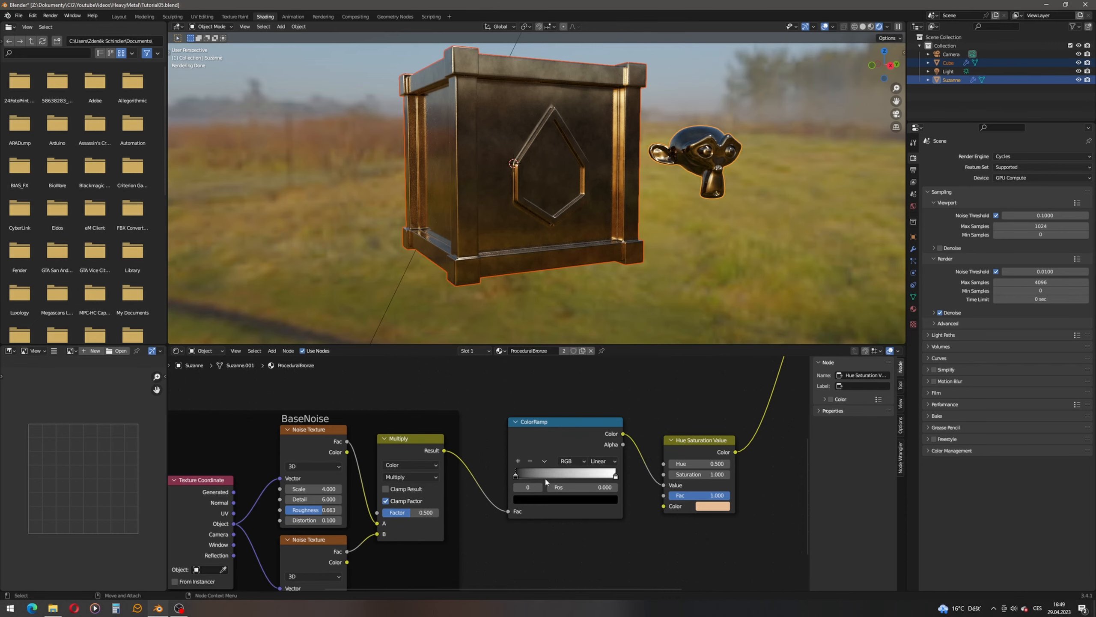
scroll(536, 229, up, 3)
middle_drag(515, 277, 512, 263)
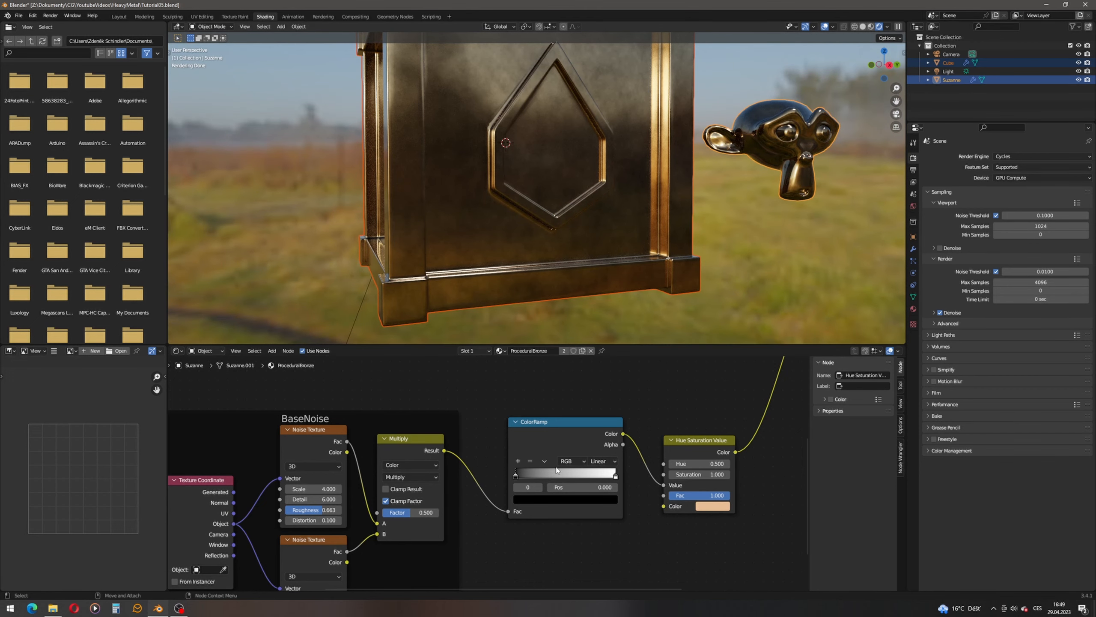
drag(516, 475, 518, 475)
click(536, 499)
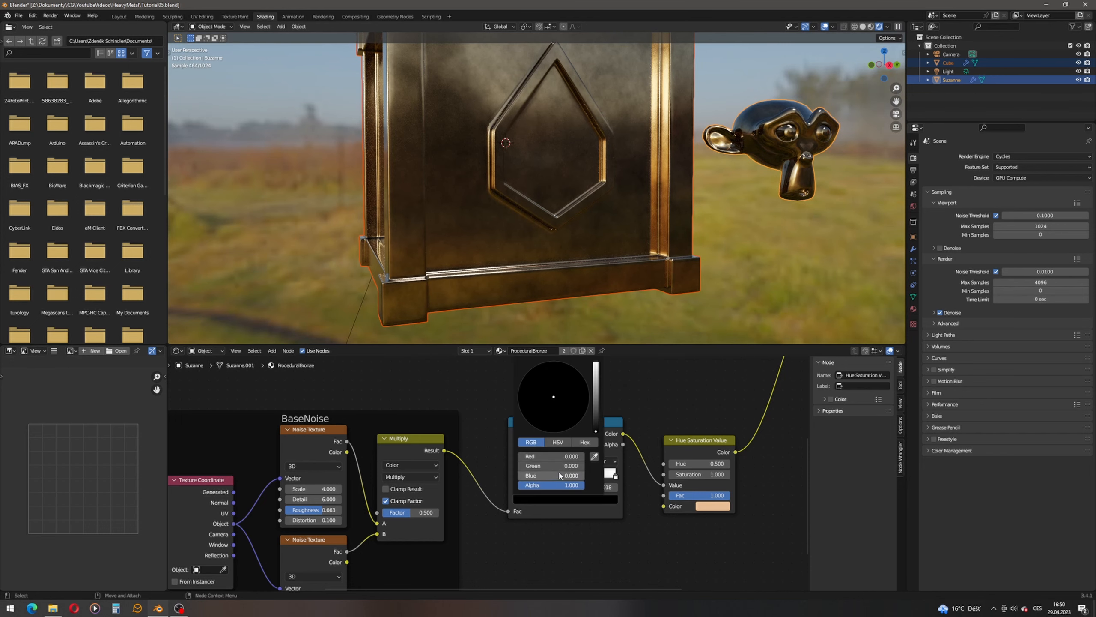
click(563, 444)
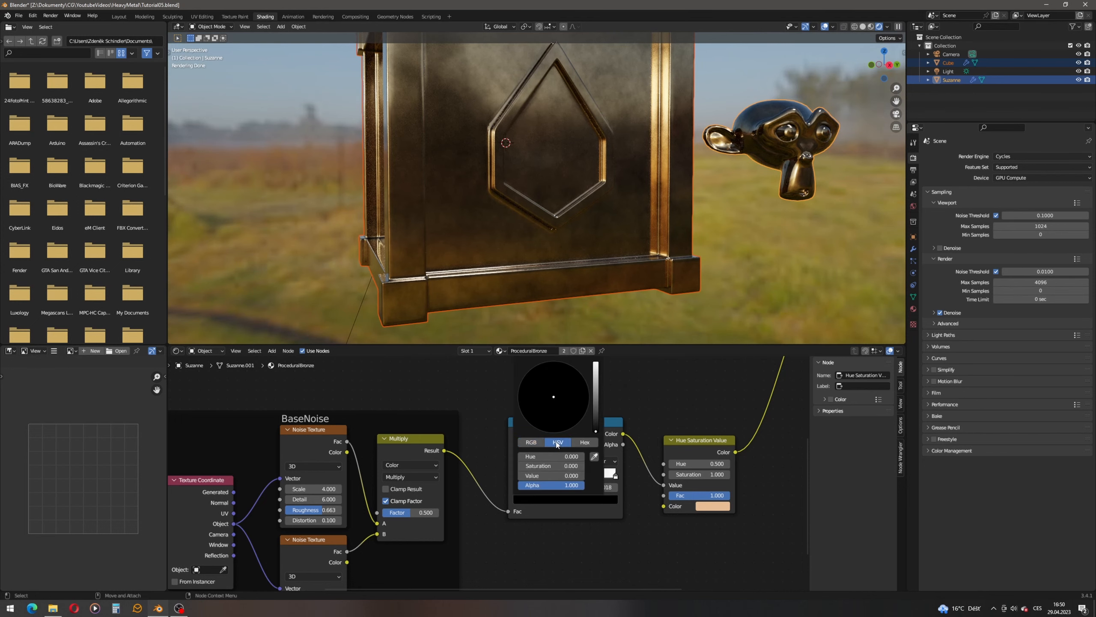
click(573, 475)
text(0.700)
key(Return)
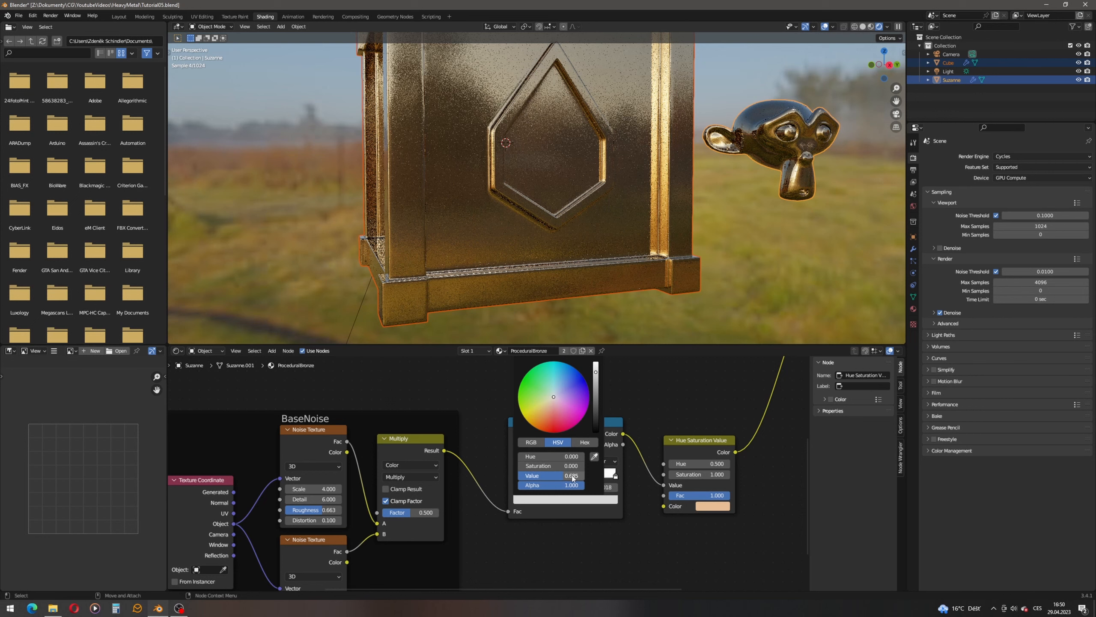
click(597, 486)
text(0.014)
key(Return)
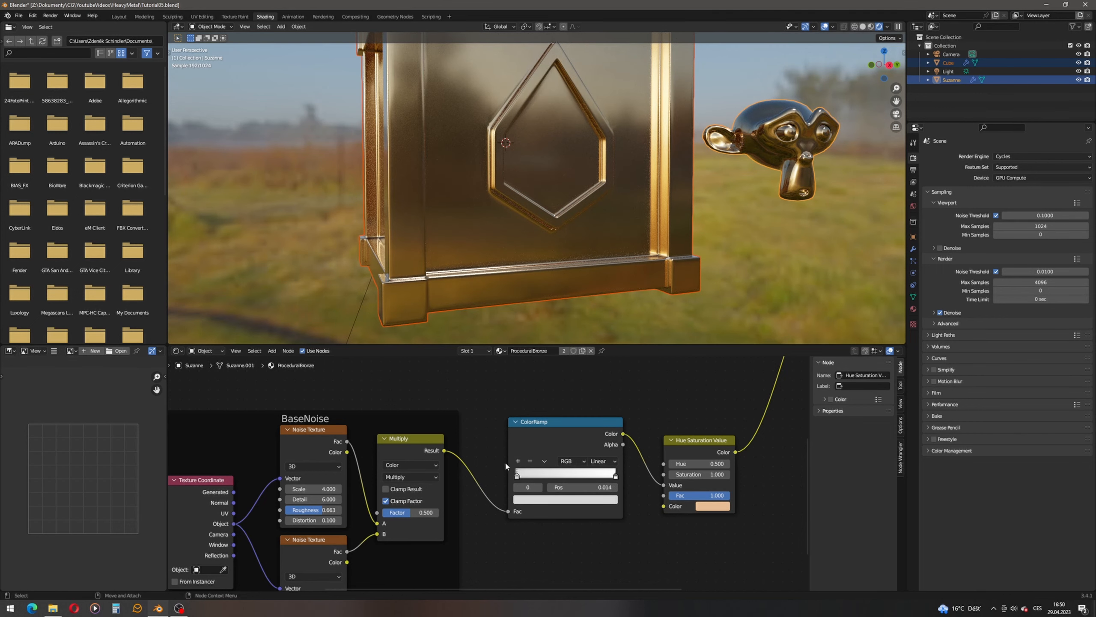
- Add a second stop to the ColorRamp at position 0.162 with HSV value 0.698
click(518, 461)
drag(569, 478, 539, 477)
click(607, 487)
text(0.162)
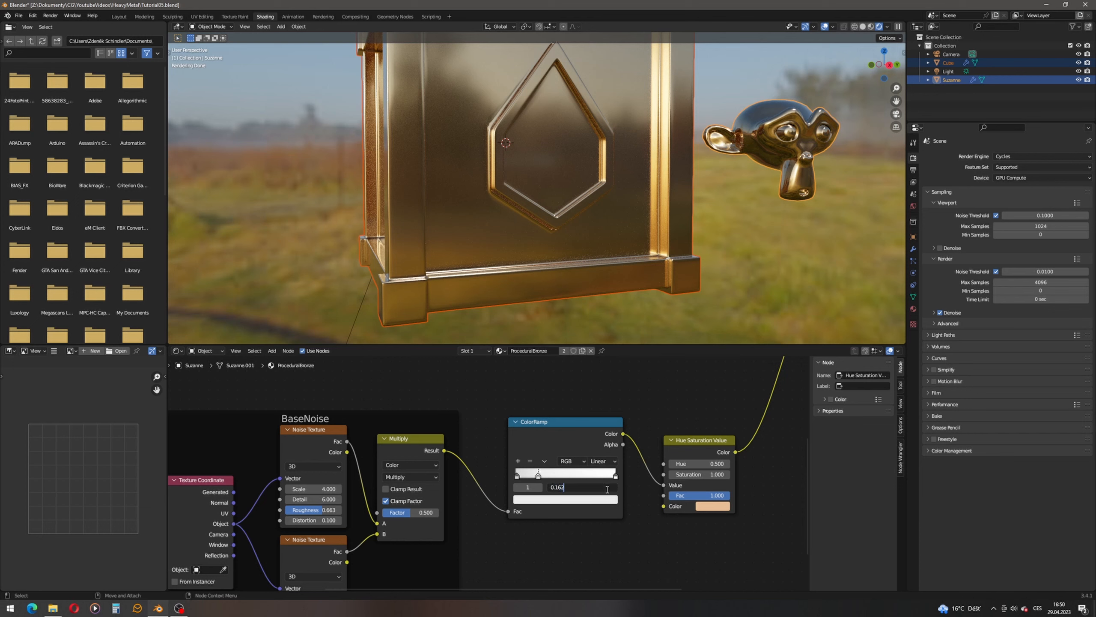
key(Return)
click(585, 501)
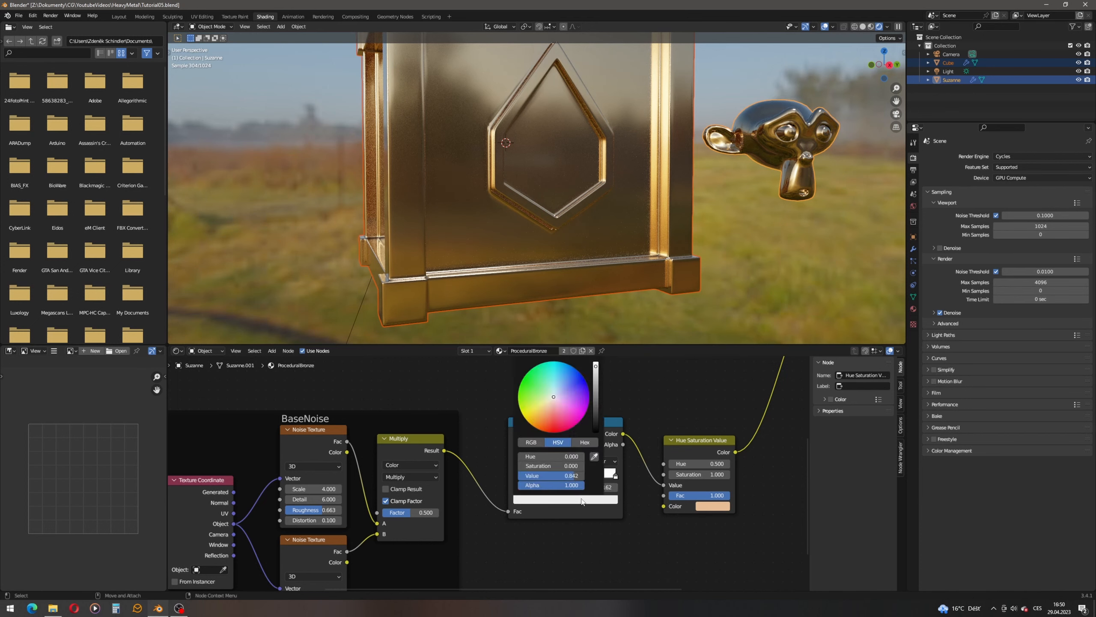
click(576, 476)
text(0.7)
key(Return)
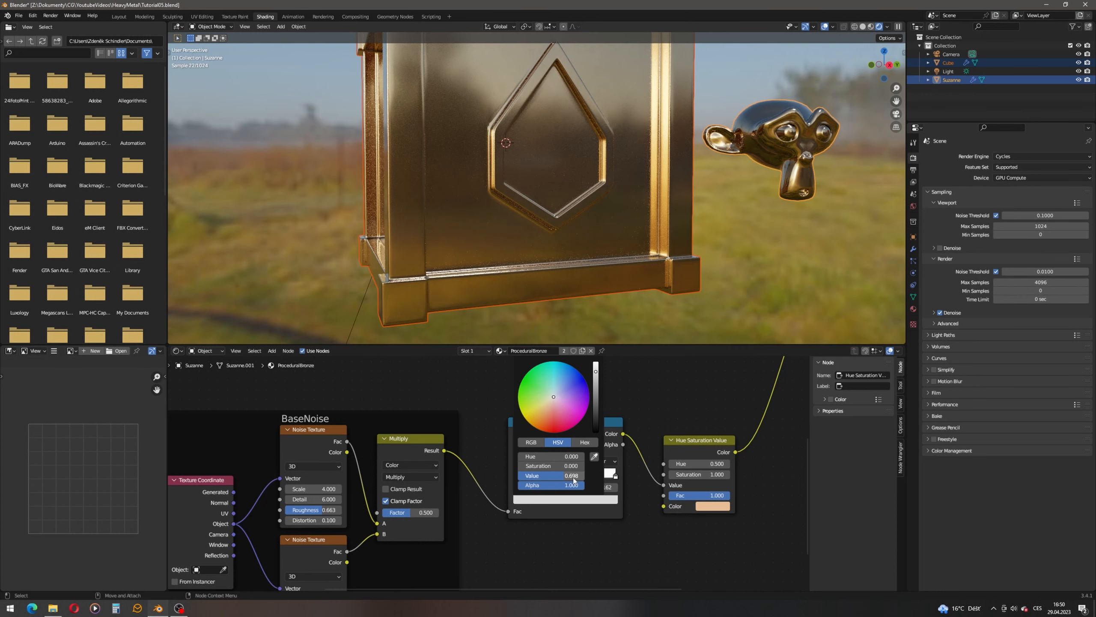
- Add another ColorRamp stop at position 0.289 and set its HSV value to 0.5
click(519, 461)
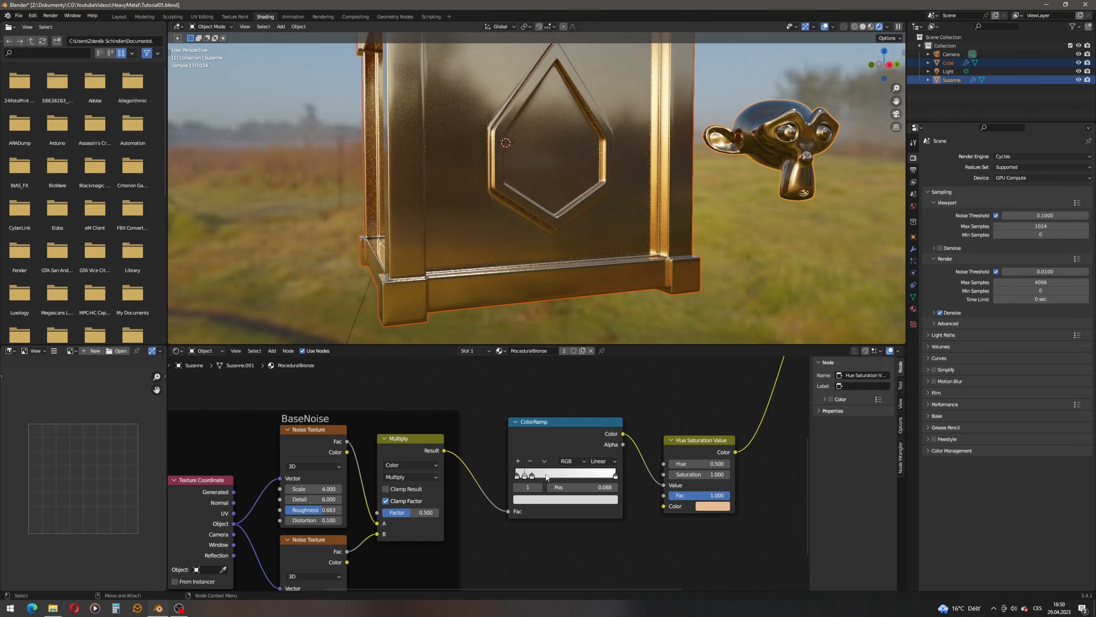
drag(526, 476, 549, 478)
click(604, 488)
text(0.289)
key(Return)
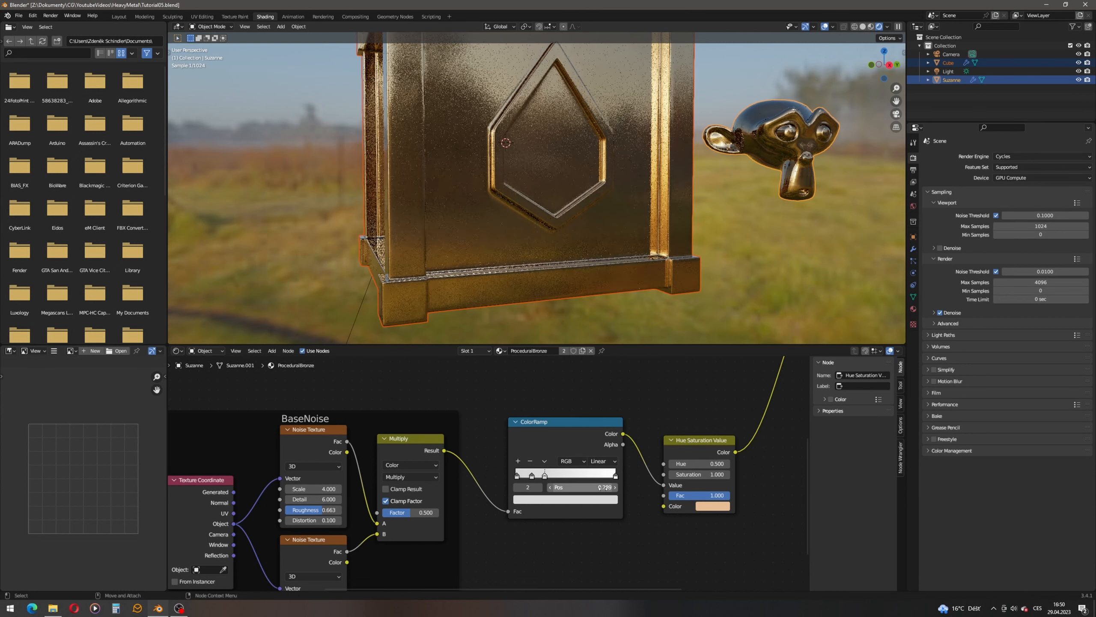
click(565, 499)
click(574, 475)
text(0.5)
key(Return)
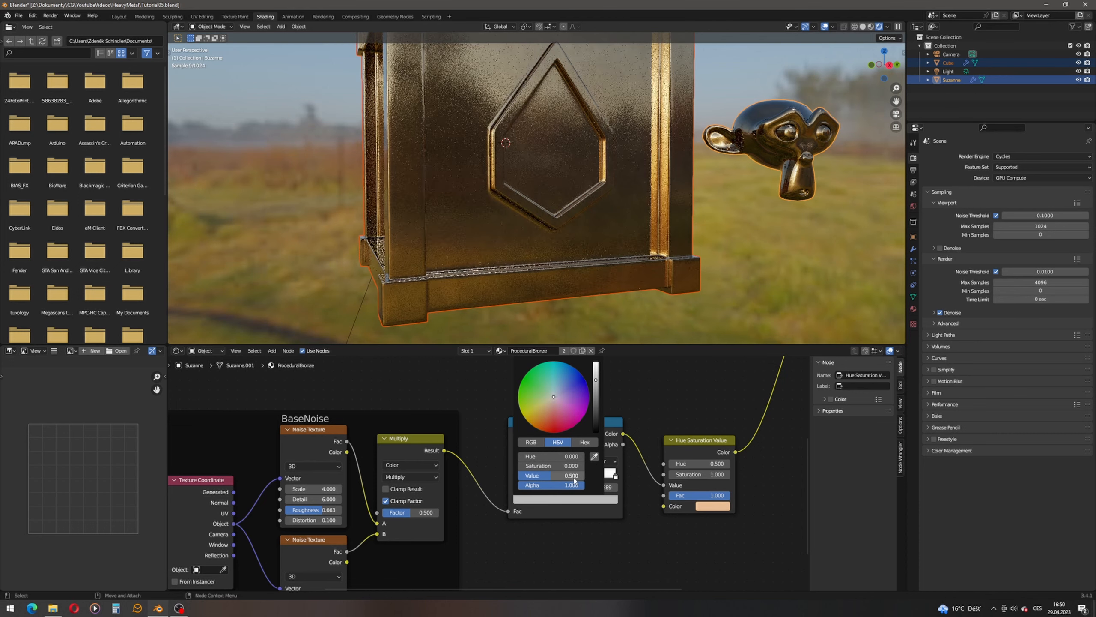
- Add a ColorRamp stop at position 0.441 and give it a mid-grey color
click(518, 461)
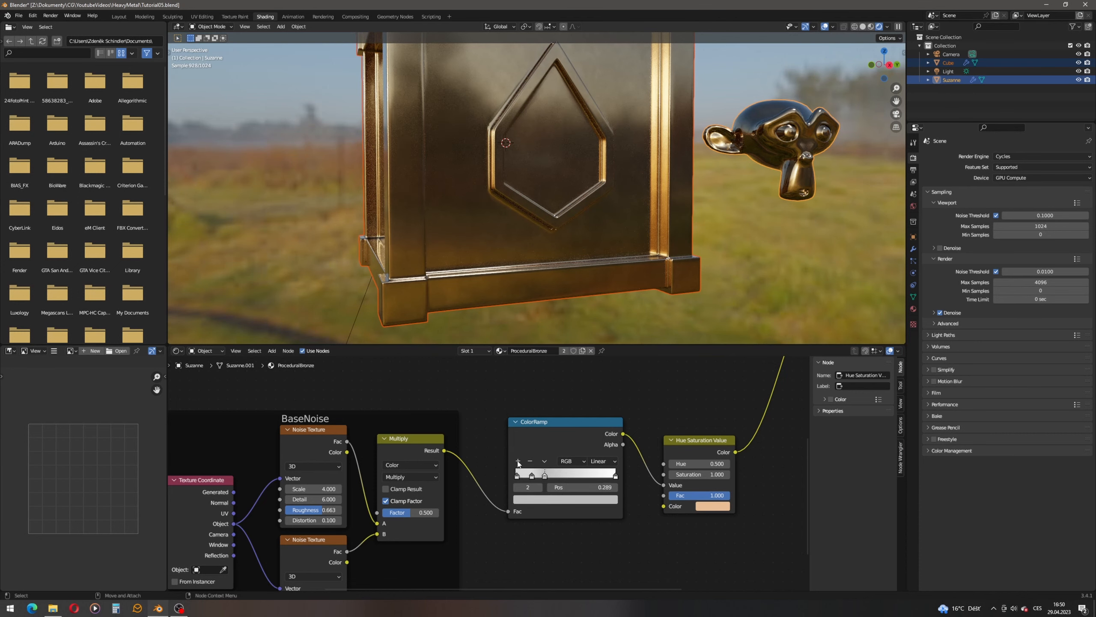
drag(539, 476, 567, 477)
click(581, 485)
text(0.441)
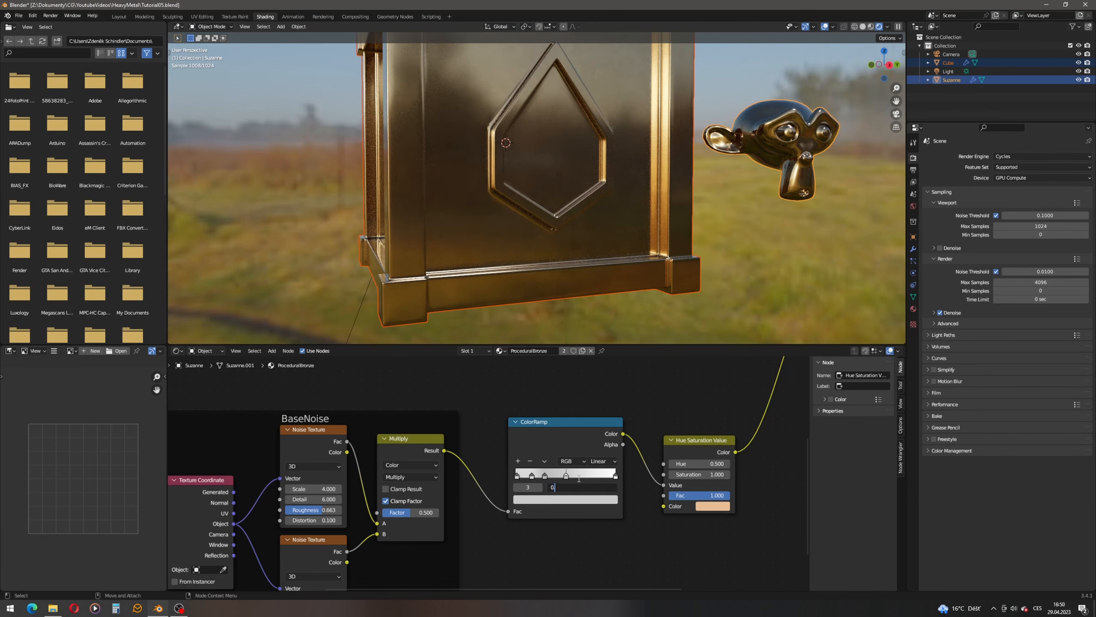
key(Return)
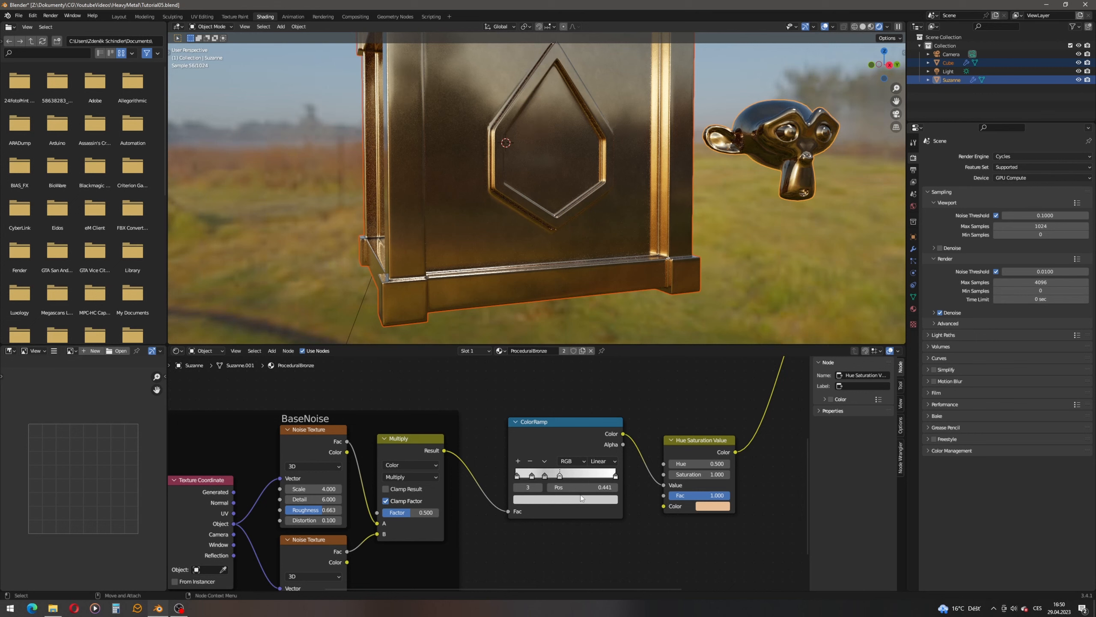
click(581, 500)
click(578, 476)
text(0.584)
key(Return)
- Add a ColorRamp stop at position 0.704 and set its HSV value to 0.648
click(517, 463)
drag(558, 479, 589, 479)
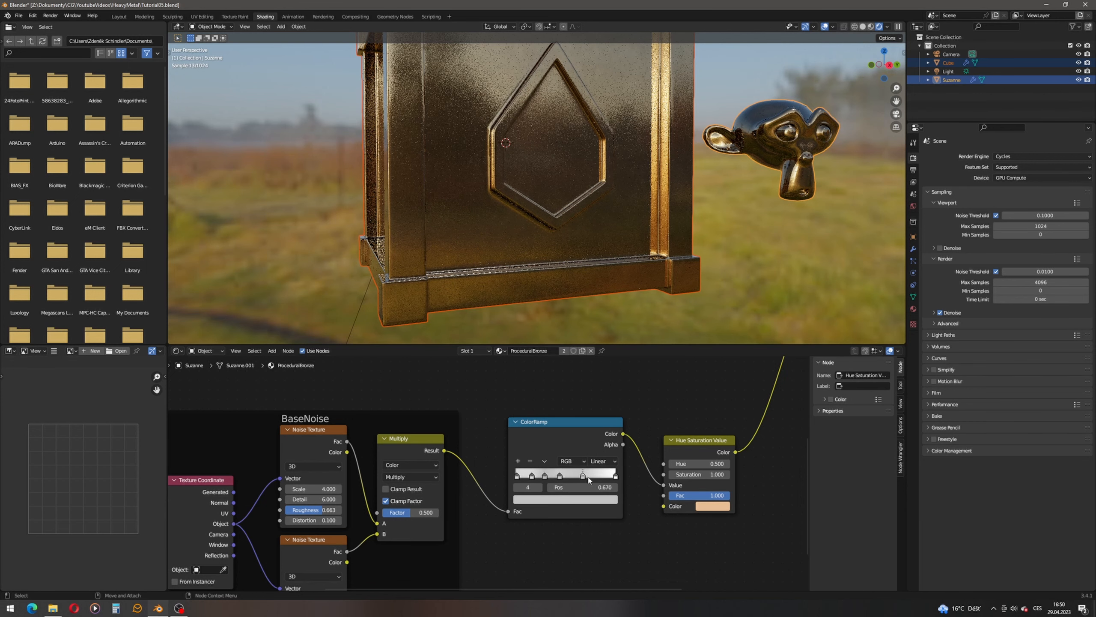
click(597, 487)
text(0.)
key(Return)
click(586, 499)
click(571, 475)
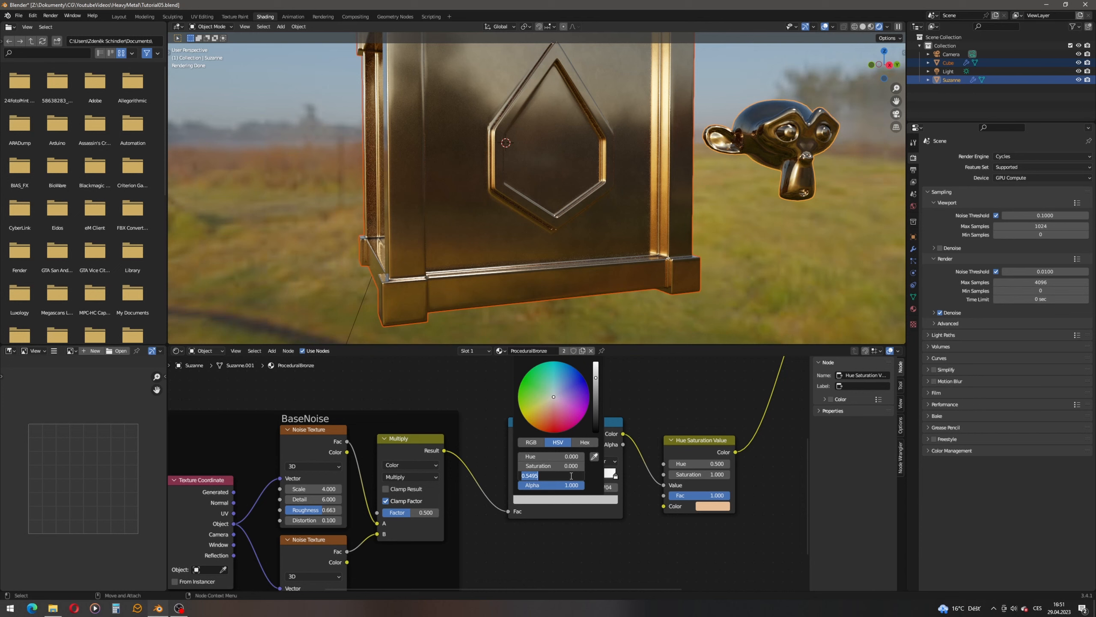
key(BackSpace)
text(.64)
key(Return)
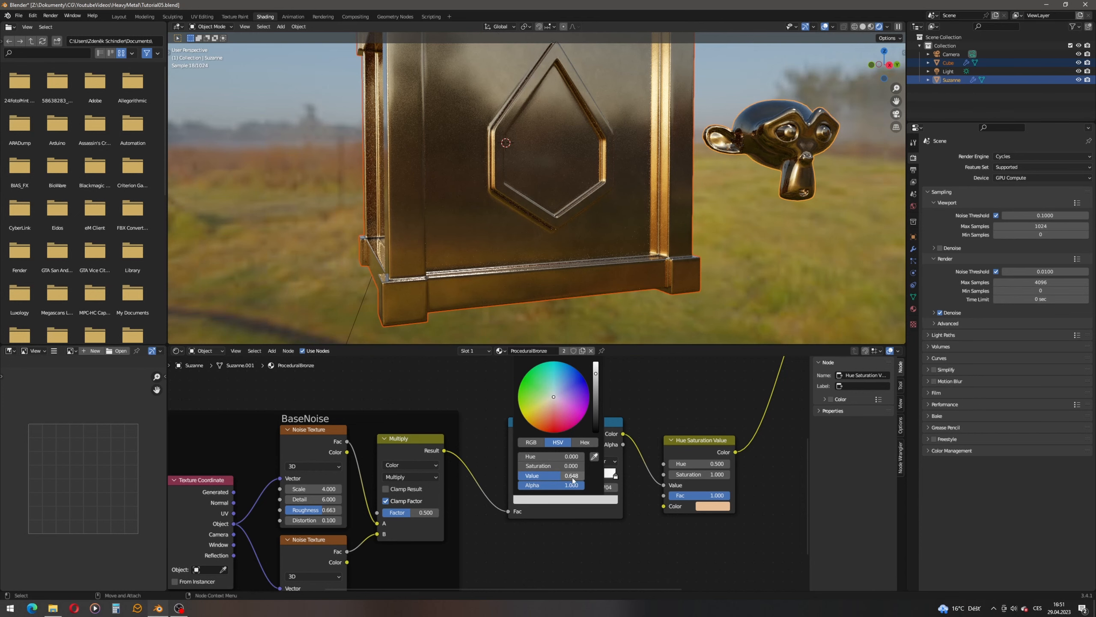
- Add a ColorRamp stop at position 0.817 and set its HSV value to 0.673
click(519, 461)
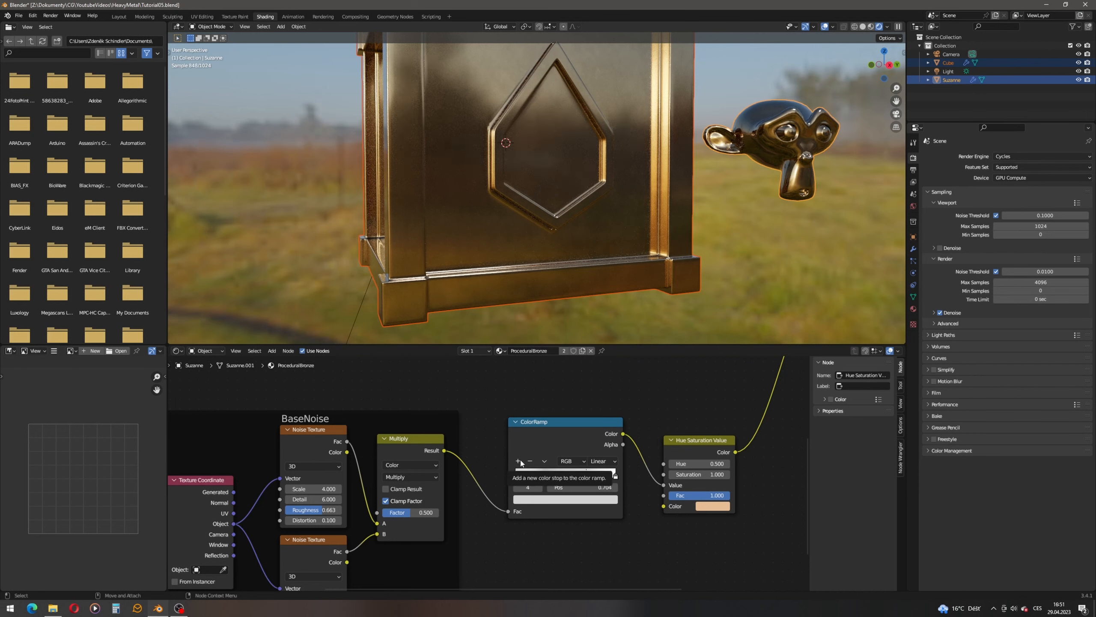
drag(574, 476, 599, 476)
click(605, 485)
text(0)
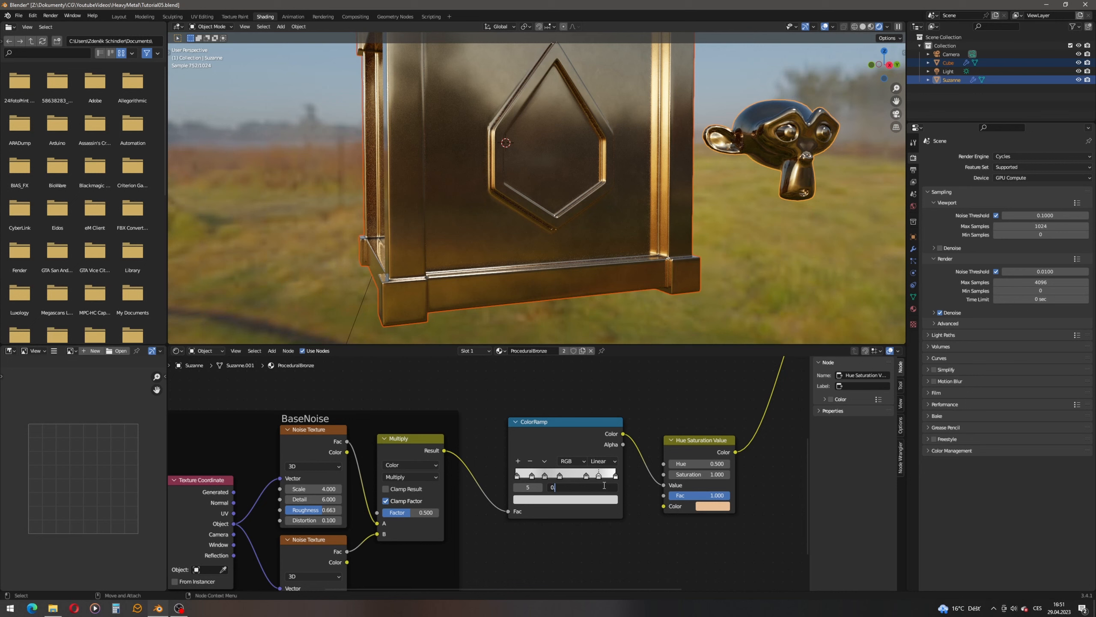
key(Return)
click(581, 499)
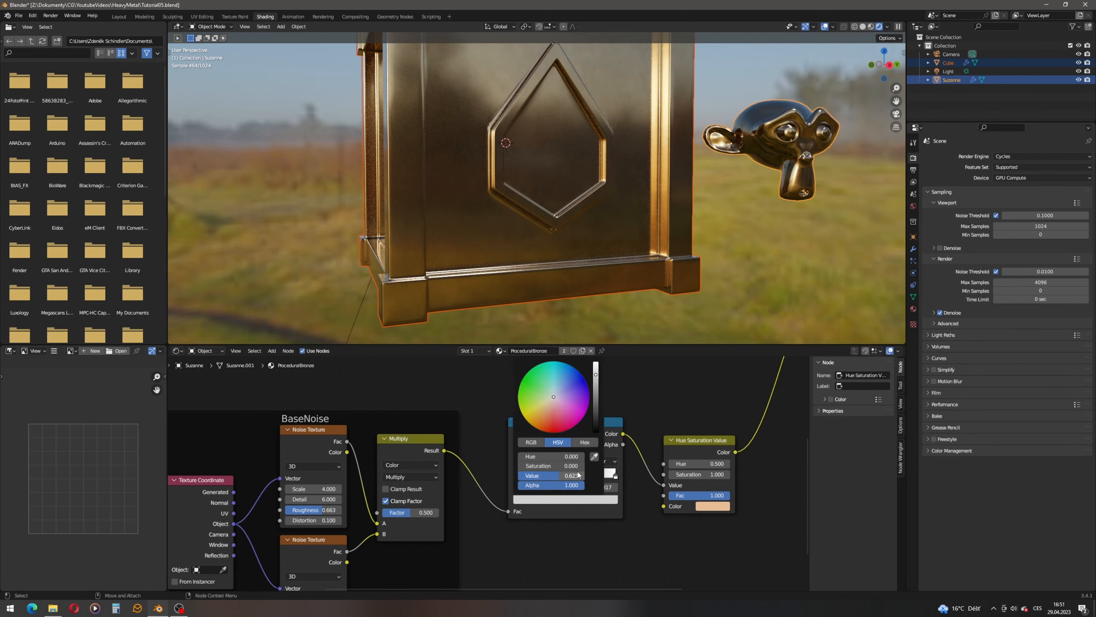
click(574, 475)
text(0.6)
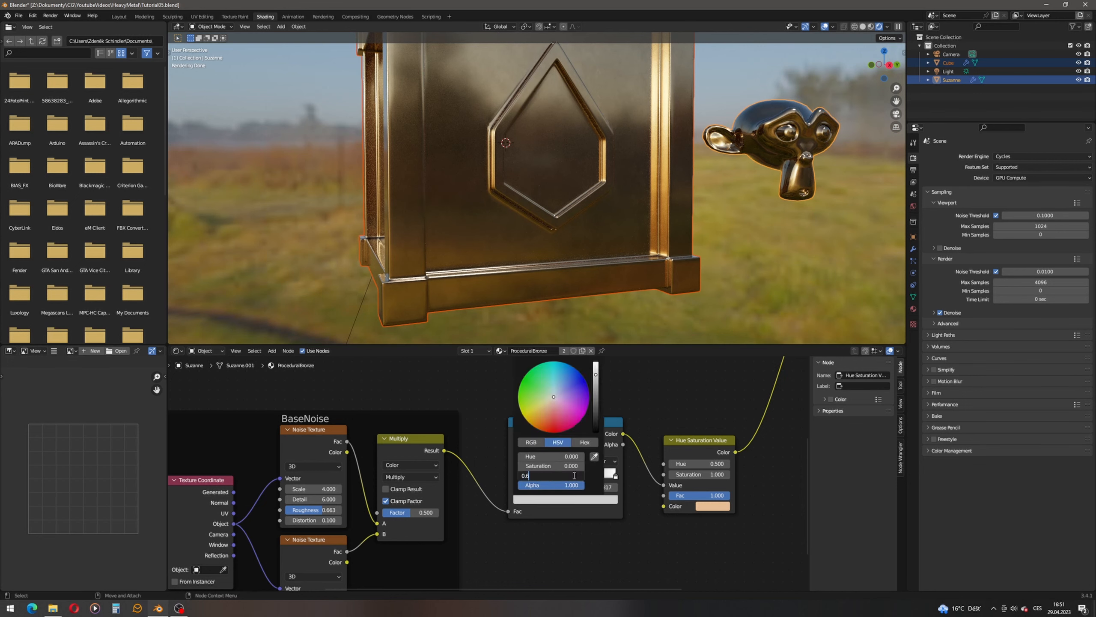
text(73)
key(Return)
- Set the position of the ColorRamp's last, white stop to 0.986
click(615, 476)
click(607, 487)
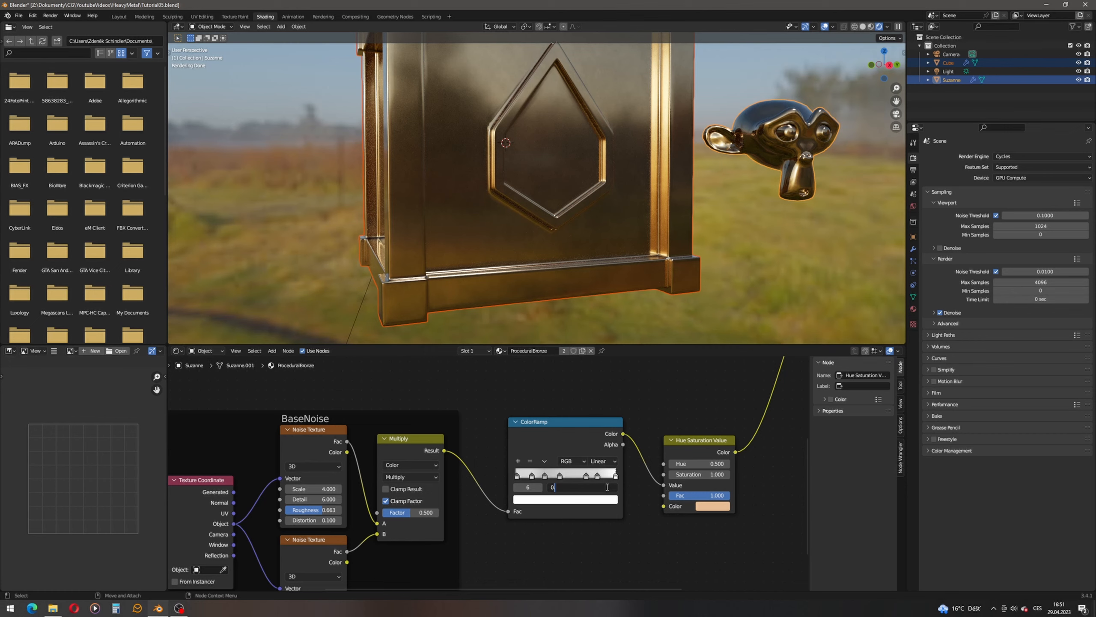
text(0.986)
key(Return)
middle_drag(519, 299, 512, 219)
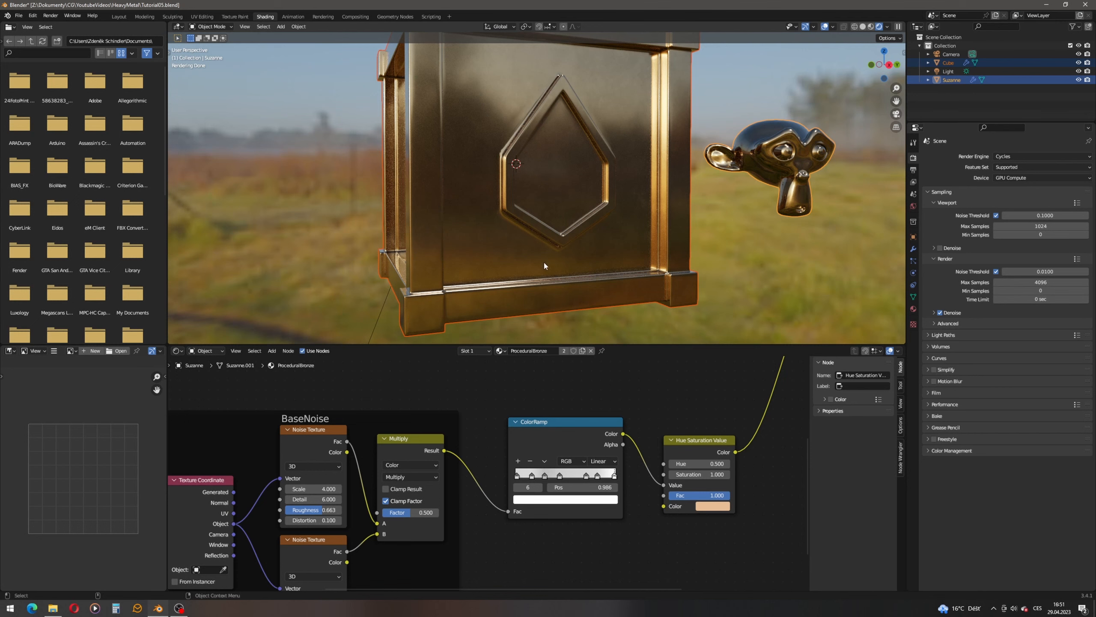
- Add a new ColorRamp node and place it below the ColorRamp fed by the BaseNoise Multiply
middle_drag(386, 509, 464, 461)
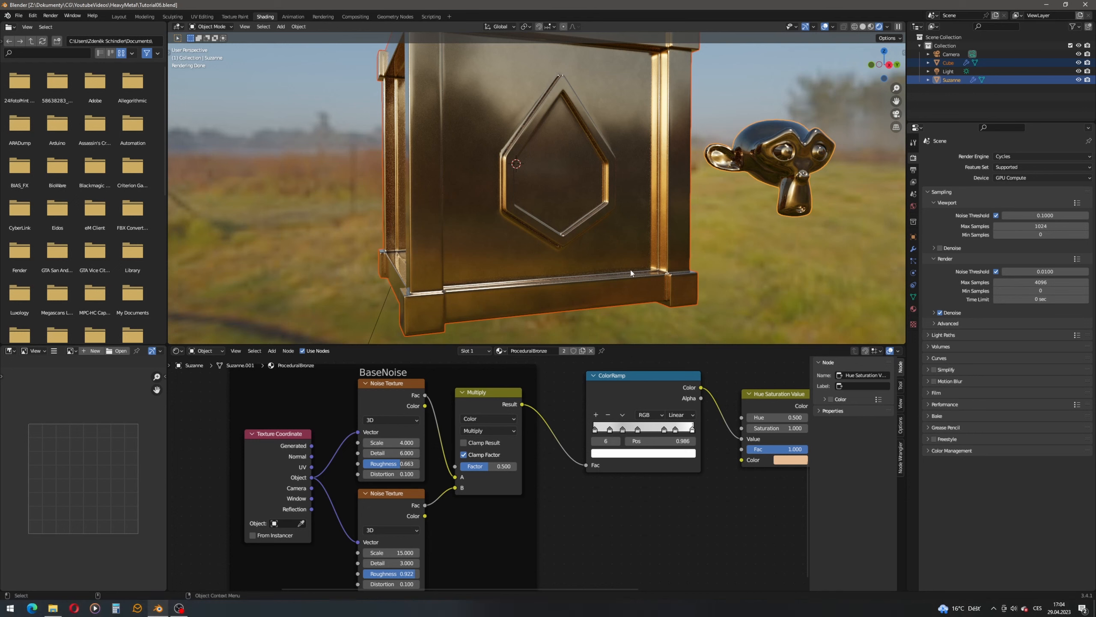
scroll(456, 406, down, 3)
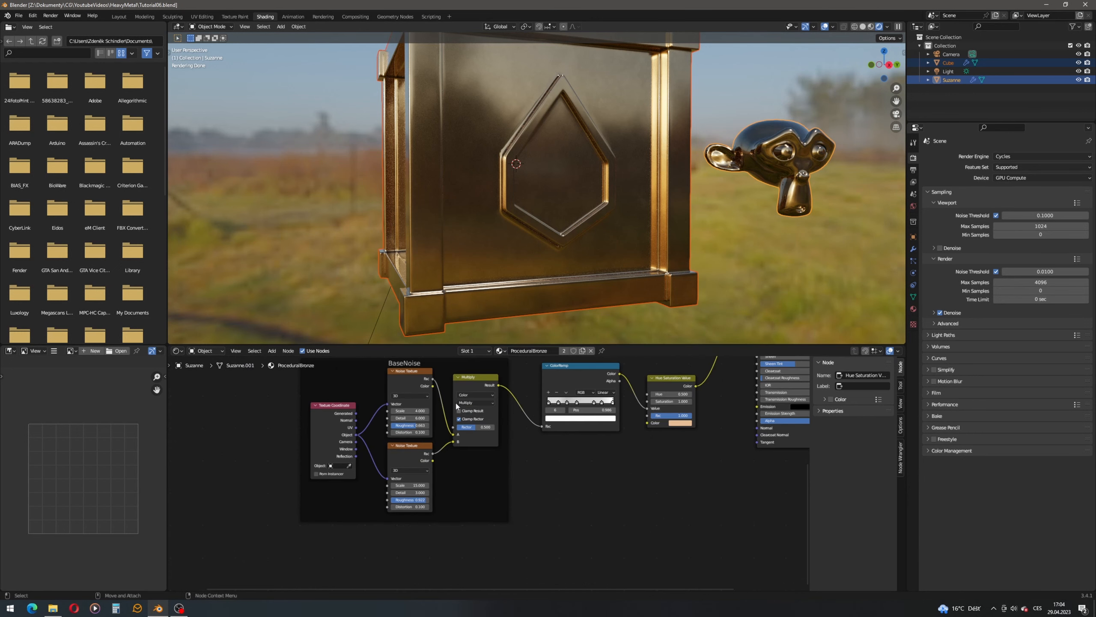
click(271, 353)
text(color)
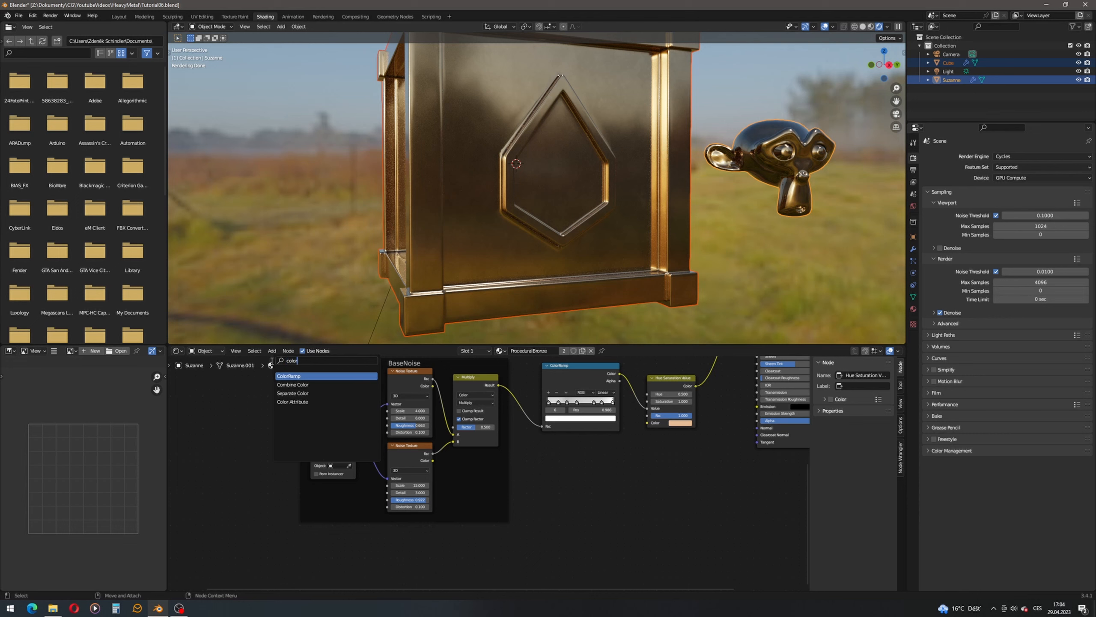
key(Return)
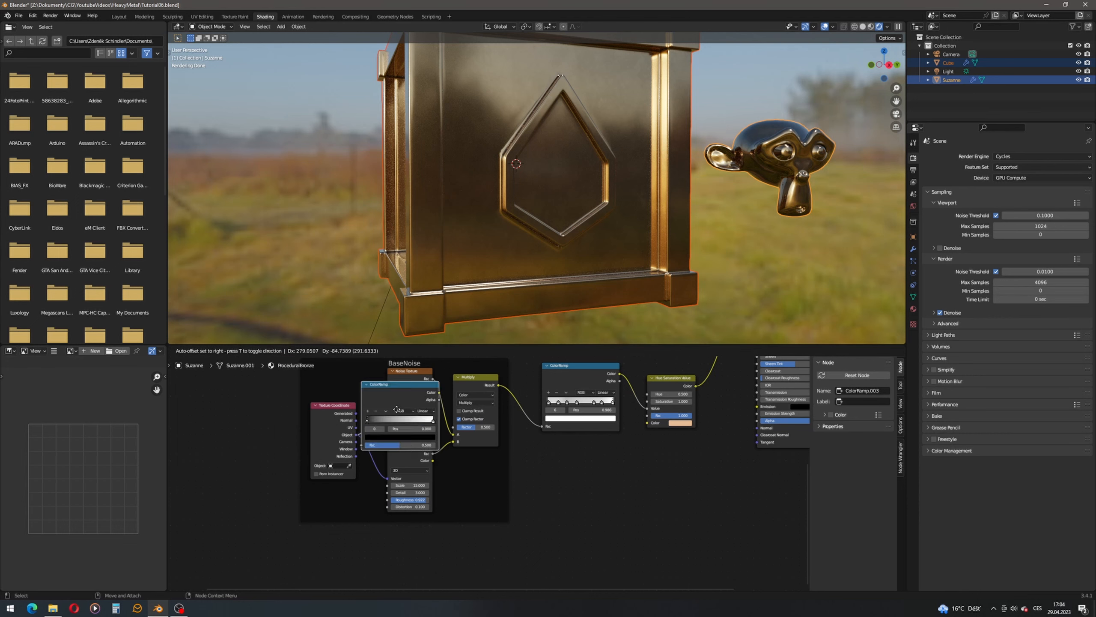
click(540, 445)
- Move the CrevicesMask frame with its Geometry and ColorRamp nodes below the BaseNoise frame
scroll(517, 429, down, 6)
middle_drag(518, 430, 507, 529)
drag(448, 388, 577, 452)
key(g)
click(335, 545)
middle_drag(335, 545, 403, 416)
drag(372, 434, 400, 473)
drag(292, 410, 444, 514)
click(298, 403)
drag(298, 406, 436, 504)
drag(364, 431, 476, 481)
middle_drag(544, 479, 438, 503)
scroll(438, 503, up, 4)
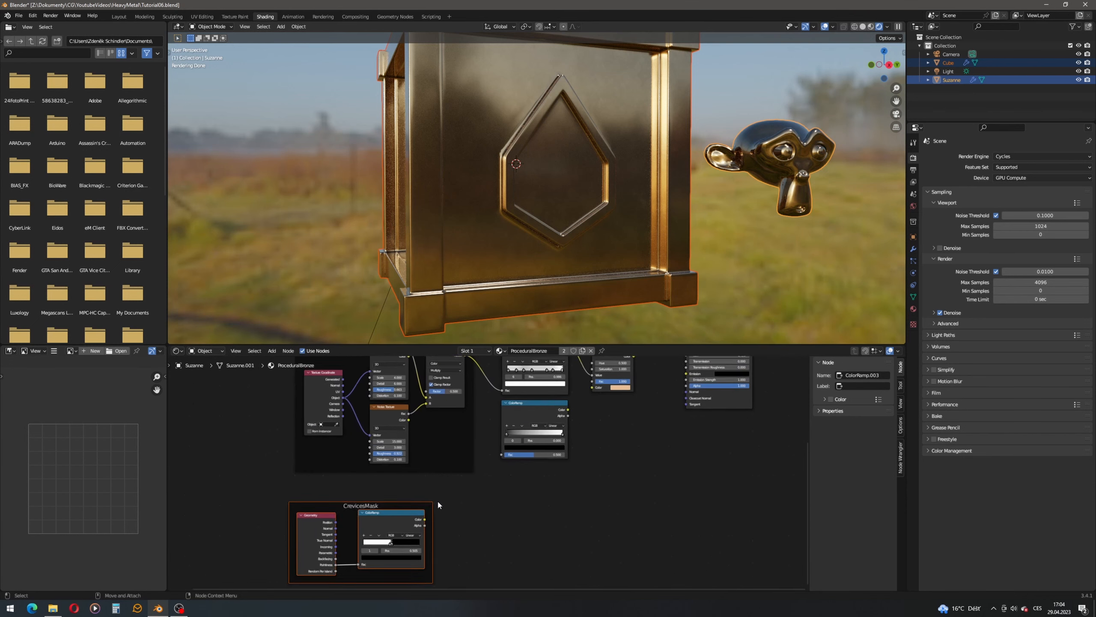
scroll(481, 511, up, 1)
click(483, 513)
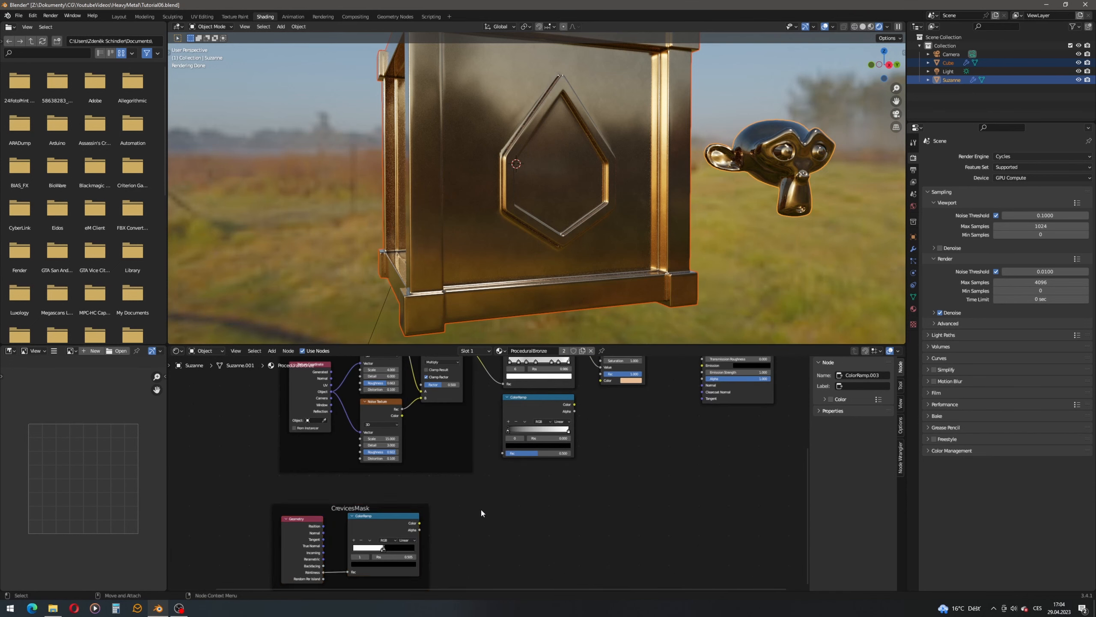
- Connect the CrevicesMask ColorRamp's Color output to the Fac input of the new lower ColorRamp
click(419, 525)
middle_drag(638, 501, 460, 534)
drag(435, 441, 437, 422)
- Move the Principled BSDF and Material Output nodes farther right to make room behind the Hue Saturation Value node
middle_drag(561, 382, 496, 462)
drag(630, 367, 498, 458)
drag(500, 390, 688, 395)
middle_drag(591, 458, 666, 369)
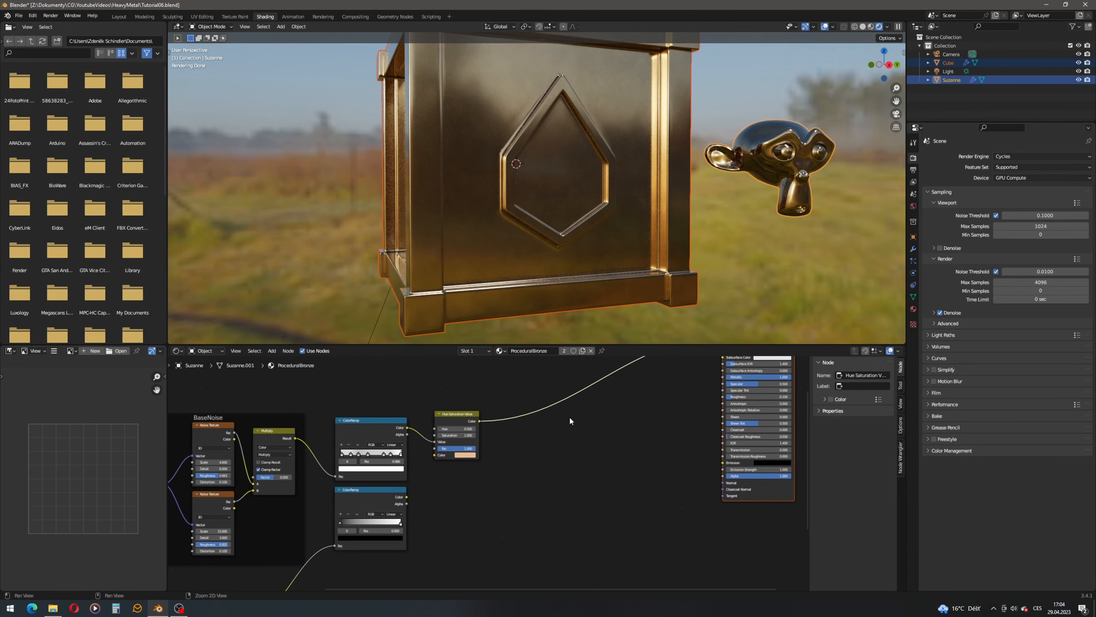
- Add a Mix node between the Hue Saturation Value node and the Principled BSDF and set its data type to Color
key(shift+a)
click(281, 361)
text(mix)
key(Return)
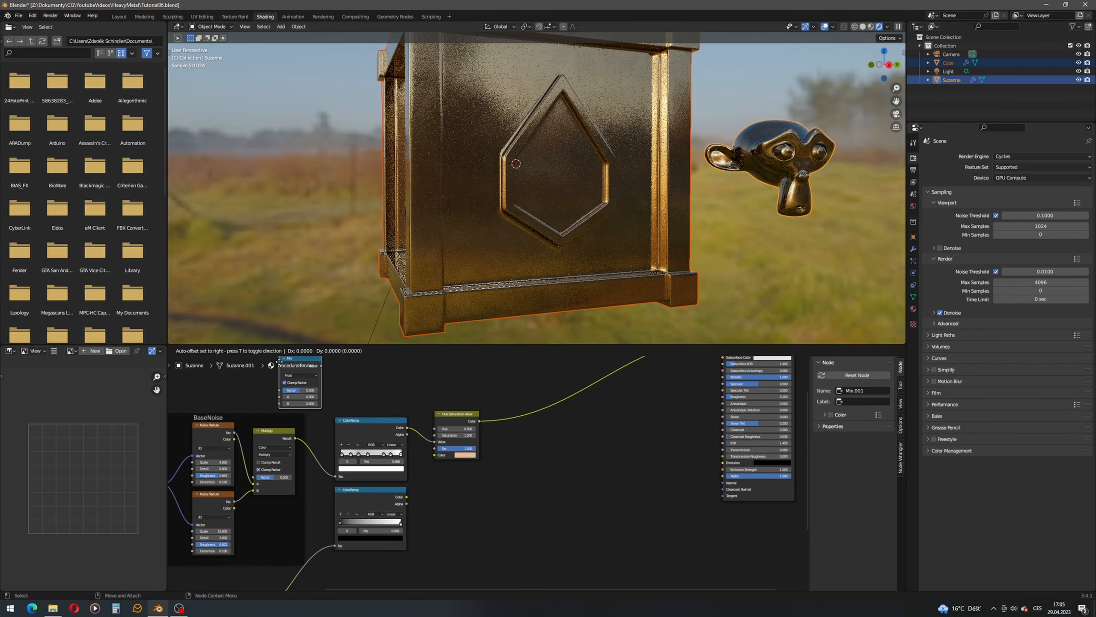
click(557, 477)
click(558, 483)
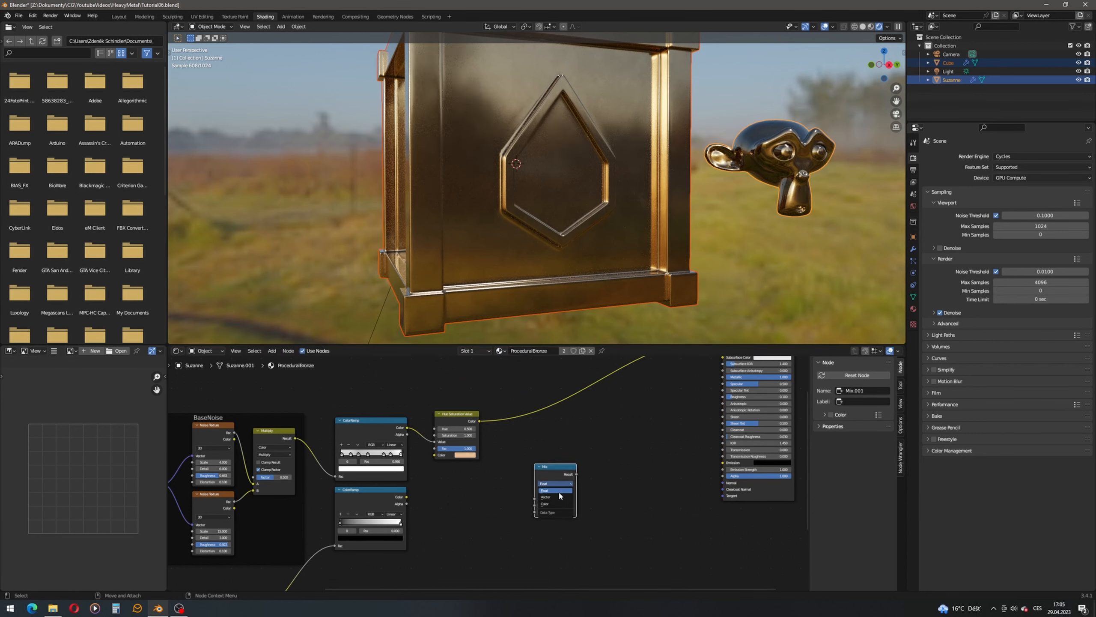
click(545, 503)
- Connect the Hue Saturation Value Color to the Mix node's A input and the lower ColorRamp's Color to B
middle_drag(588, 458, 540, 492)
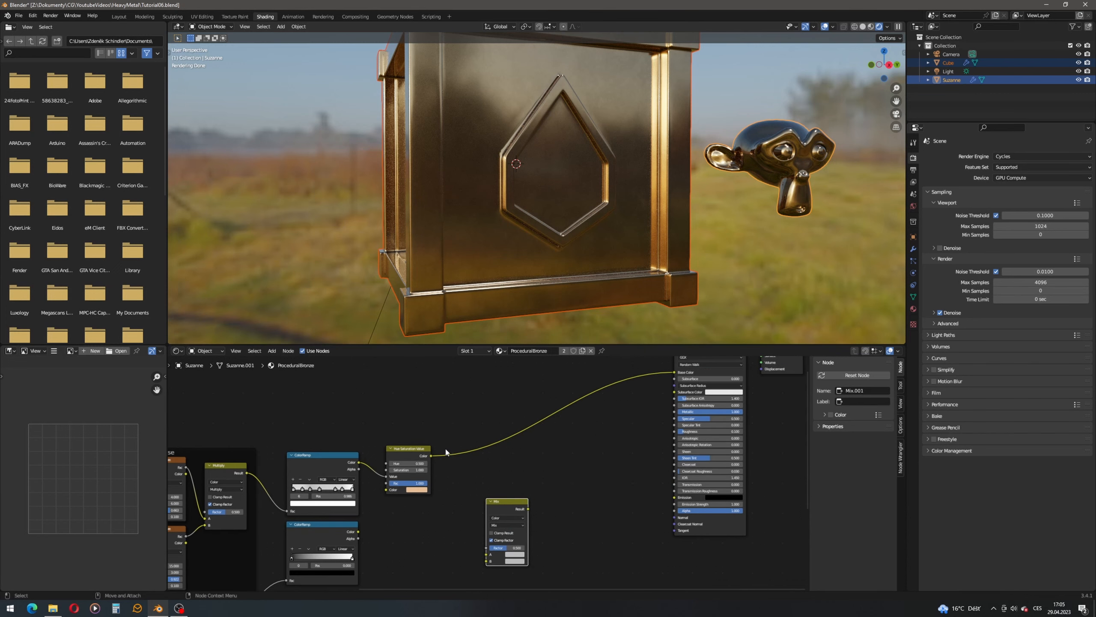
drag(432, 456, 487, 556)
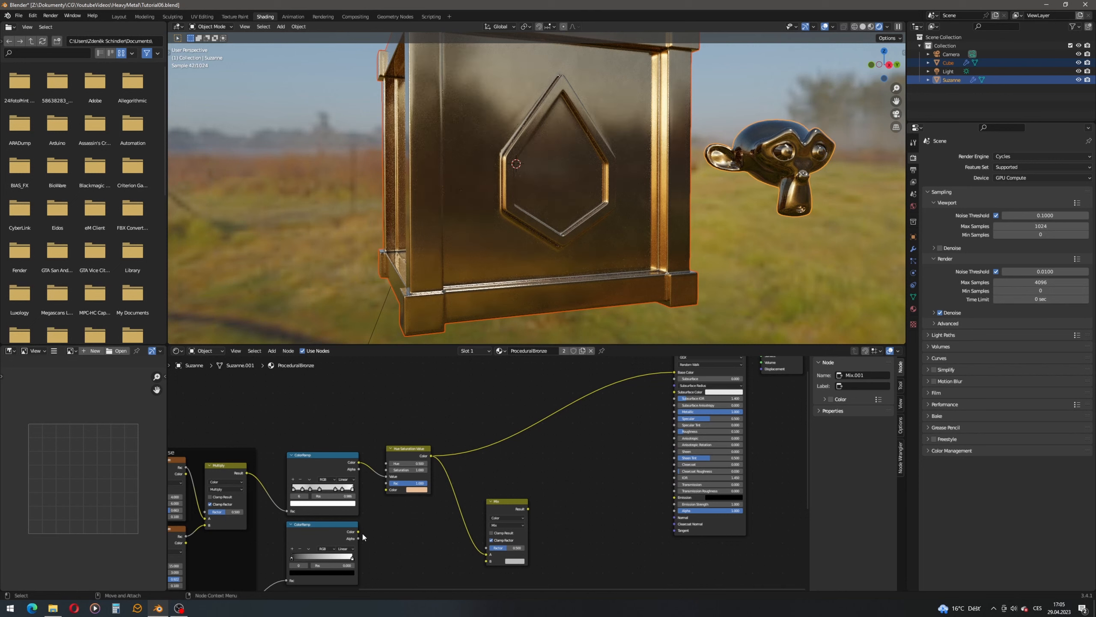
drag(359, 531, 487, 561)
- Set the new Mix node's blending mode to Multiply and its factor to 1.000
click(509, 526)
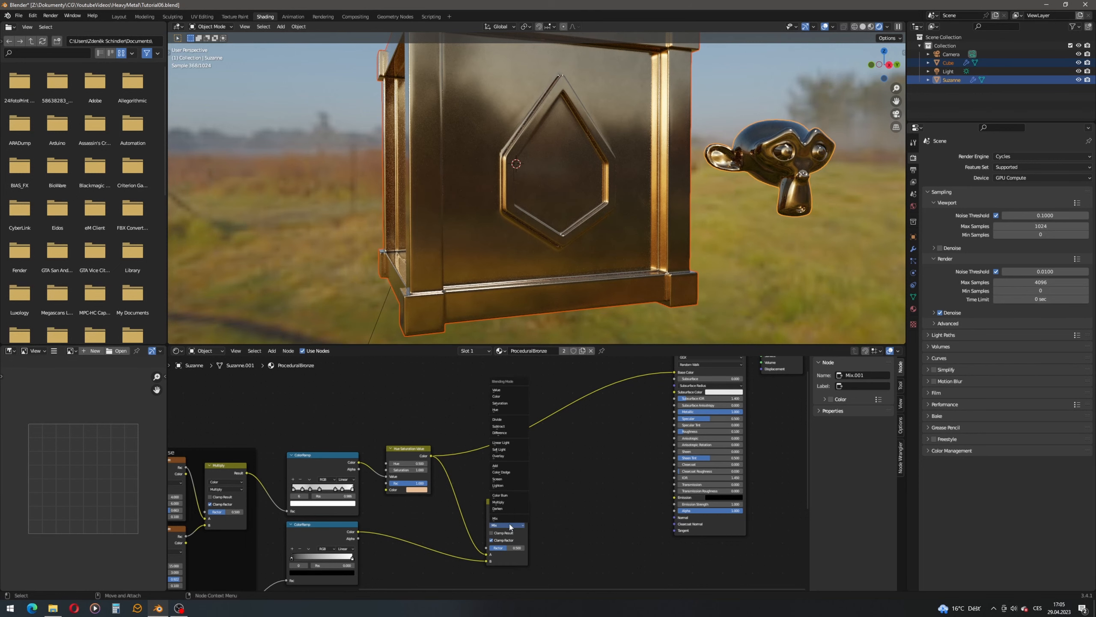
click(511, 503)
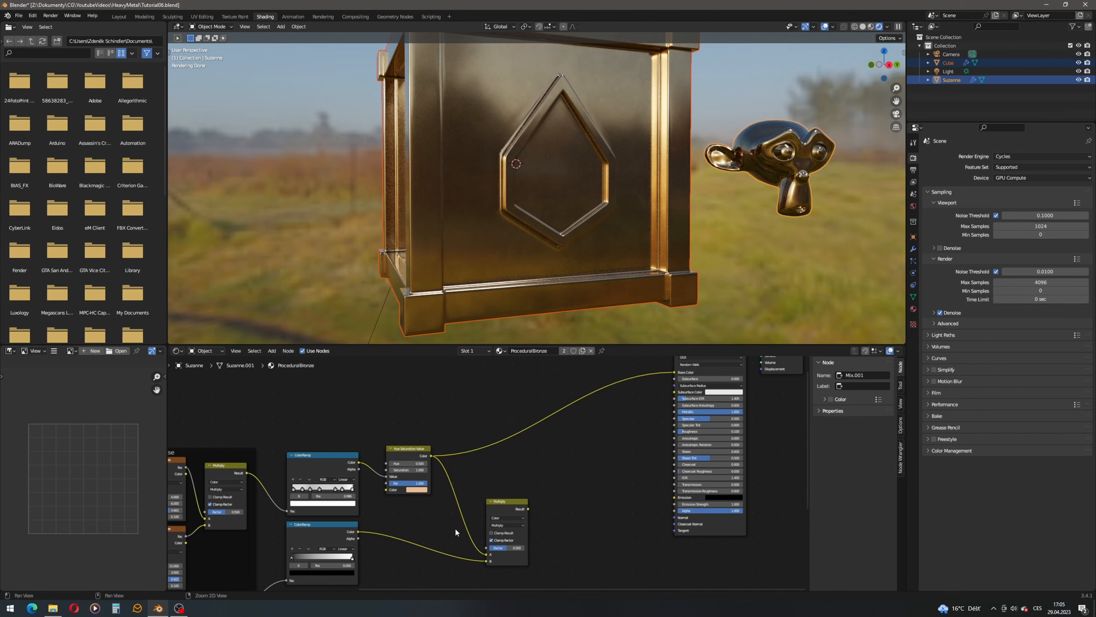
middle_drag(454, 527, 498, 492)
drag(552, 514, 570, 514)
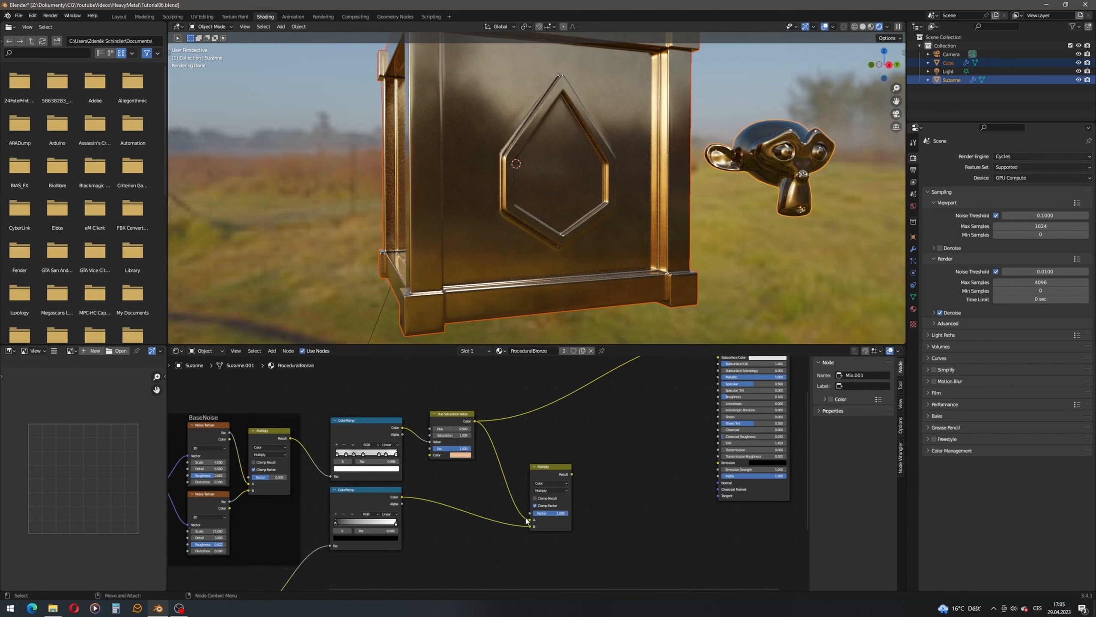
- Move the lower ColorRamp's white stop inward and set its black stop to position 0.477
scroll(527, 521, up, 3)
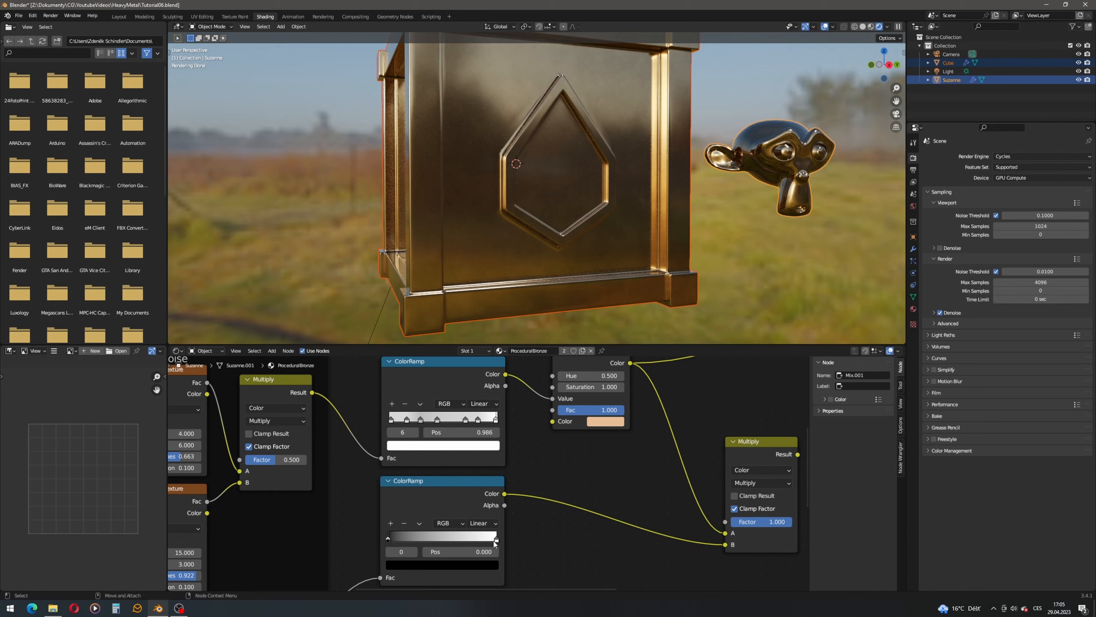
drag(497, 542, 481, 541)
drag(388, 540, 440, 540)
- Connect the new Multiply node's Result to the Principled BSDF's Base Color
scroll(489, 522, down, 3)
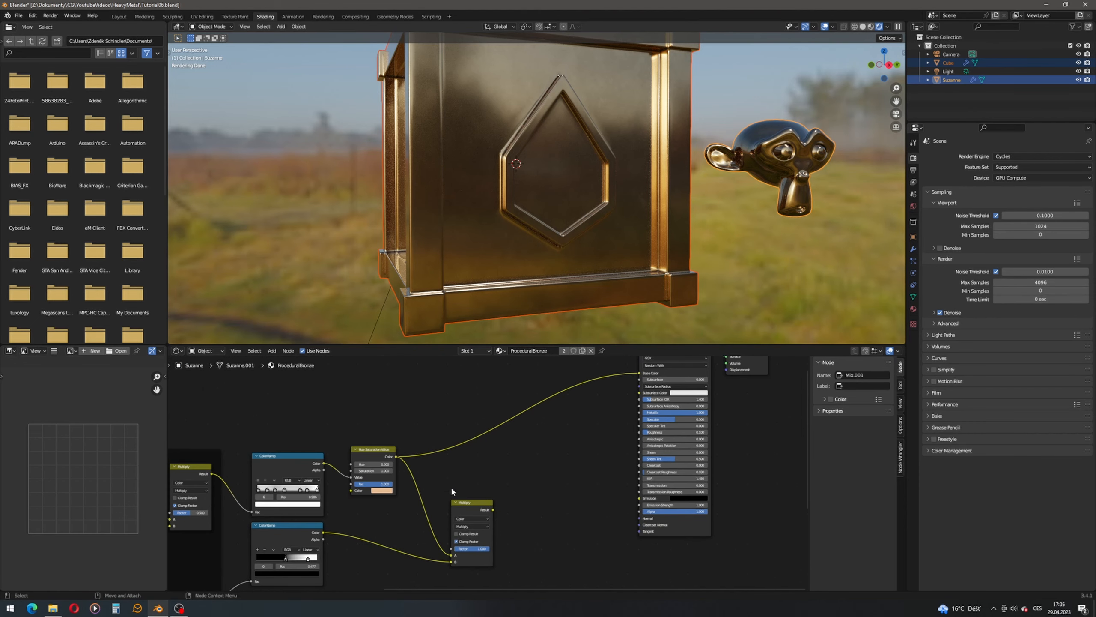
drag(493, 510, 638, 378)
middle_drag(284, 546, 517, 506)
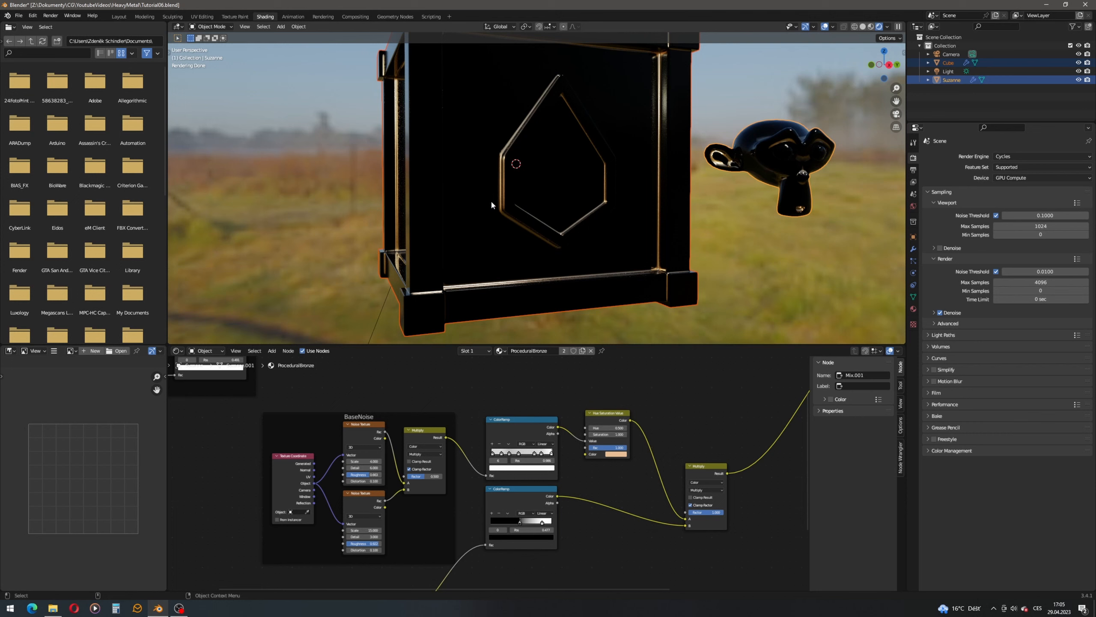
- Reverse the lower ColorRamp so white comes first, set the black stop to 0.618 and shift the white stop toward the start
scroll(596, 534, up, 4)
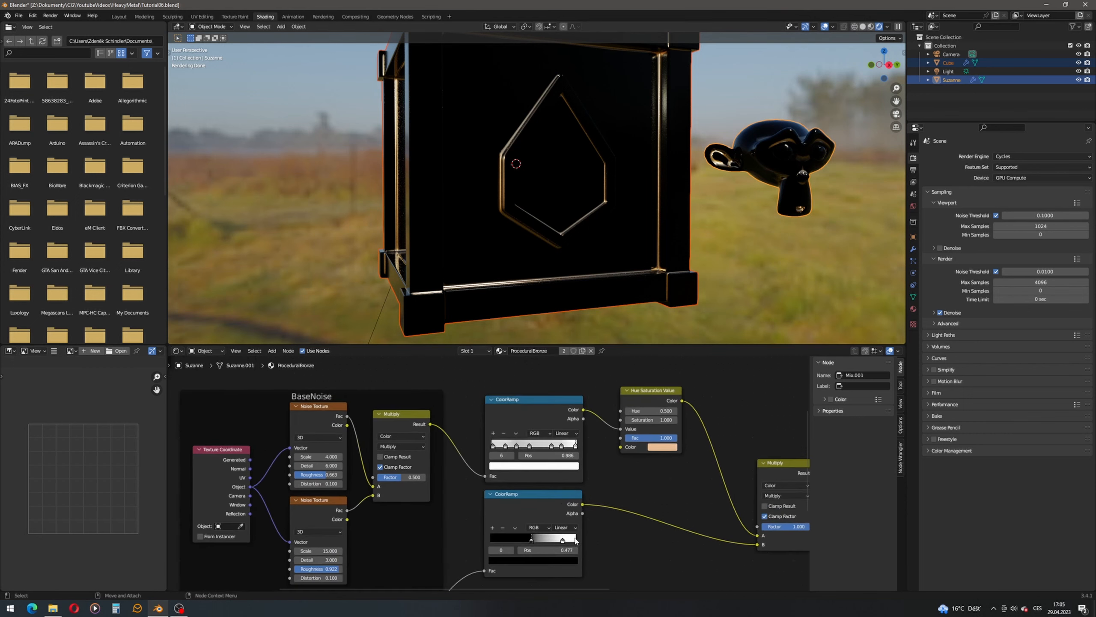
scroll(494, 440, up, 1)
mouse_move(492, 440)
mouse_down()
mouse_move(388, 440)
mouse_move(492, 439)
mouse_up()
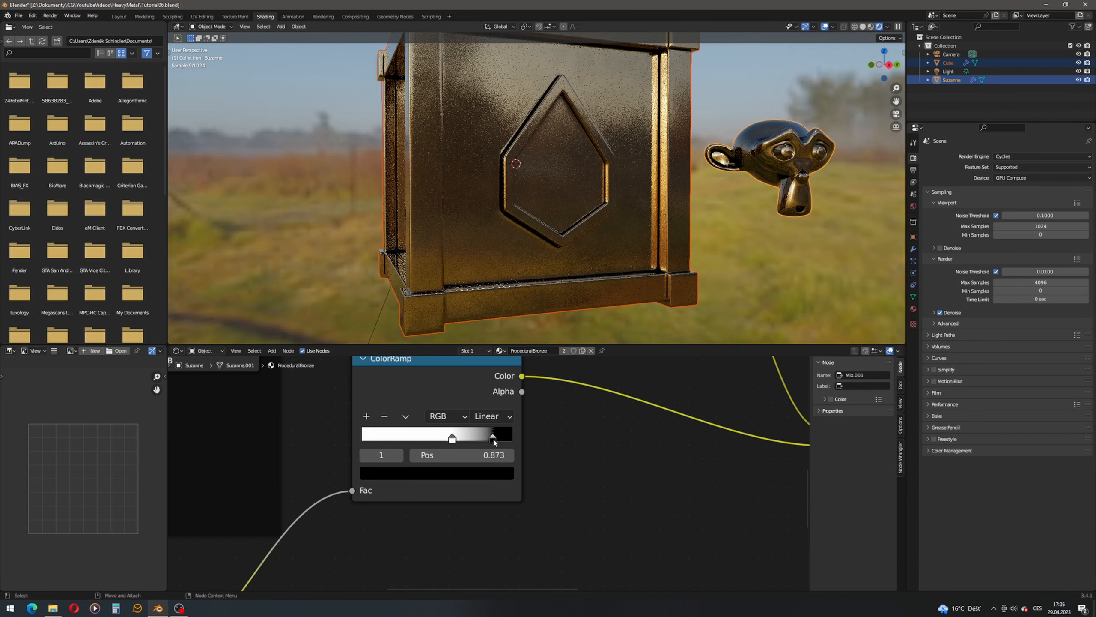
middle_drag(591, 441, 520, 475)
drag(424, 477, 381, 480)
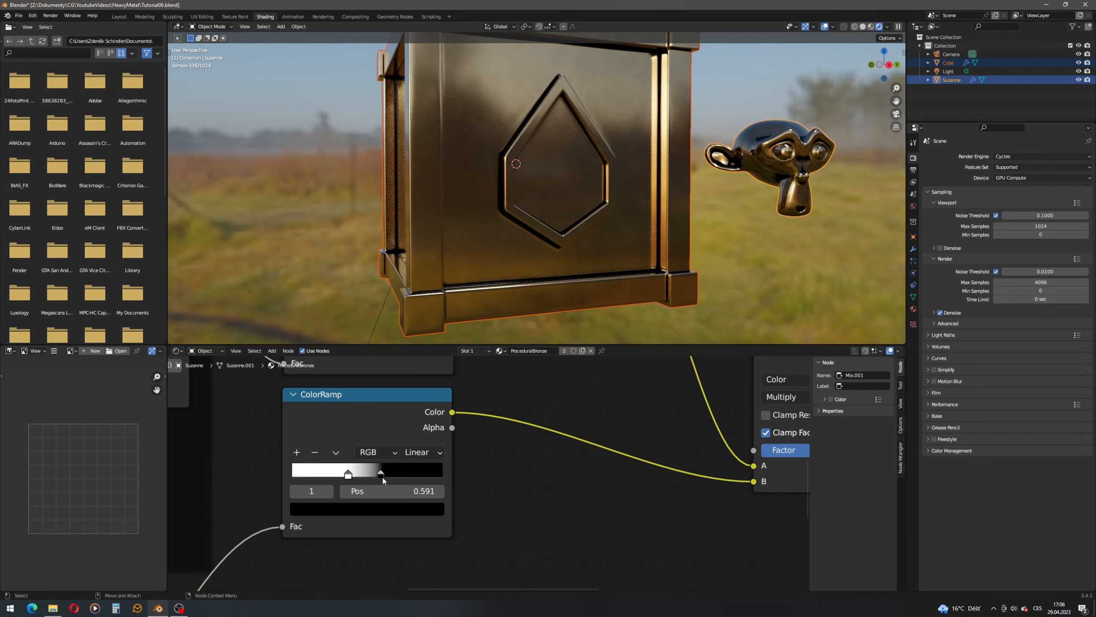
drag(349, 476, 384, 481)
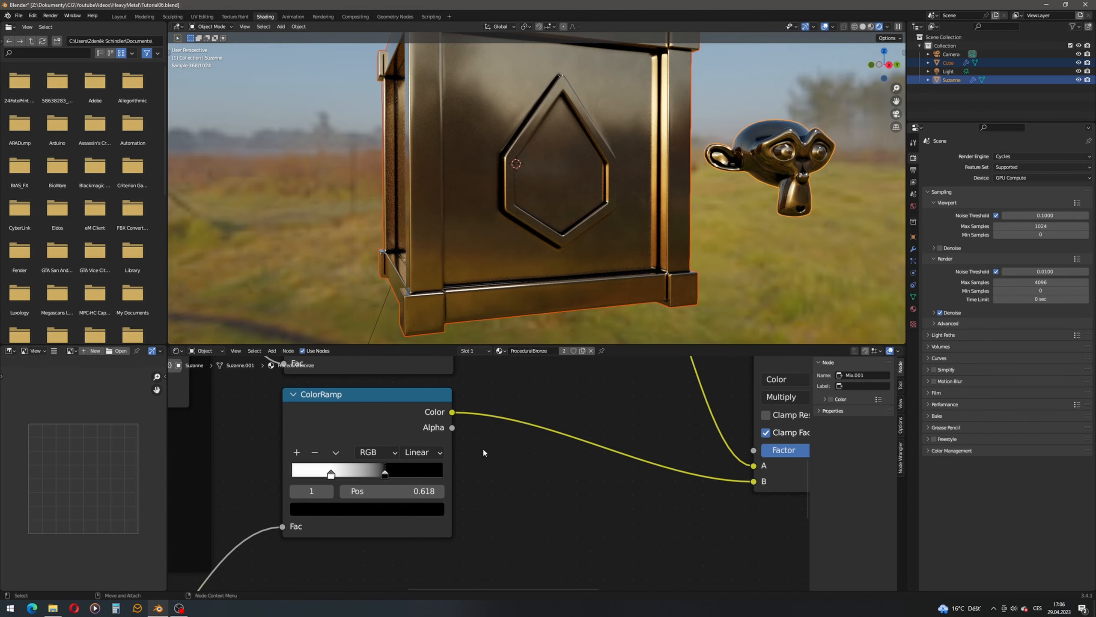
- Move the new Multiply node slightly up, closer in line with the Hue Saturation Value node
middle_drag(527, 420, 388, 483)
scroll(395, 463, down, 4)
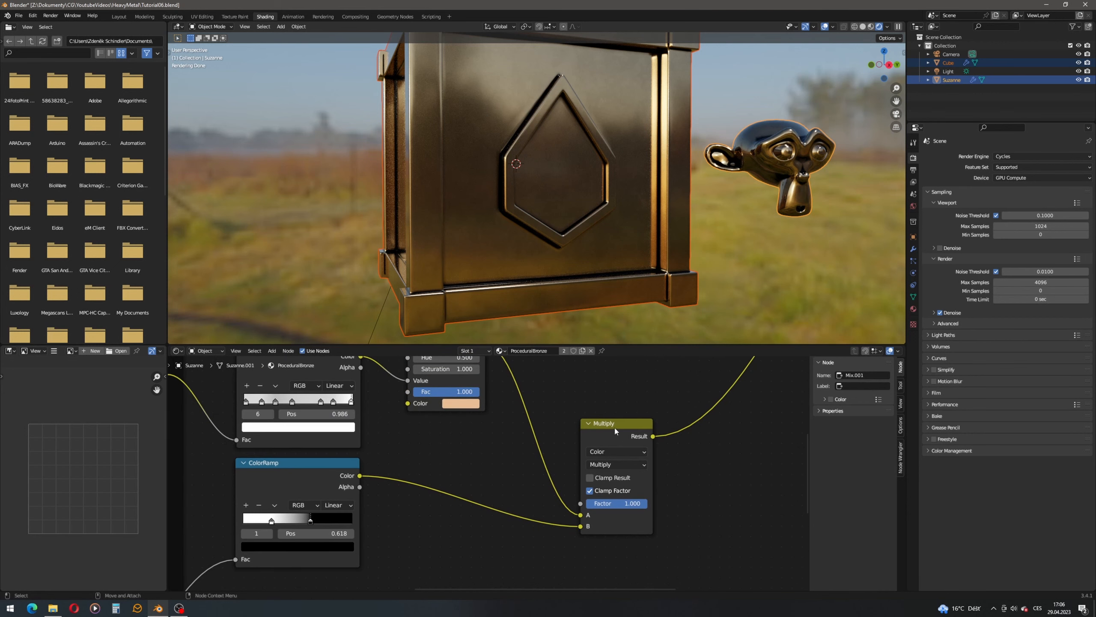
drag(616, 431, 628, 397)
- Set the new Multiply node's factor to 0 to compare the bronze without the crevice darkening
click(646, 472)
text(0)
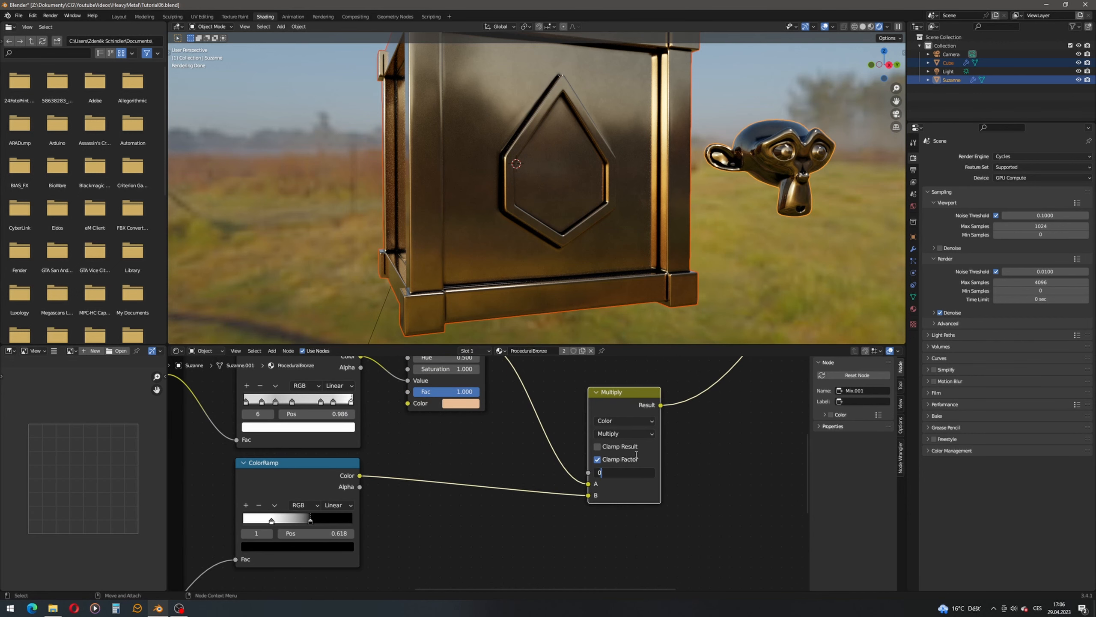
key(Return)
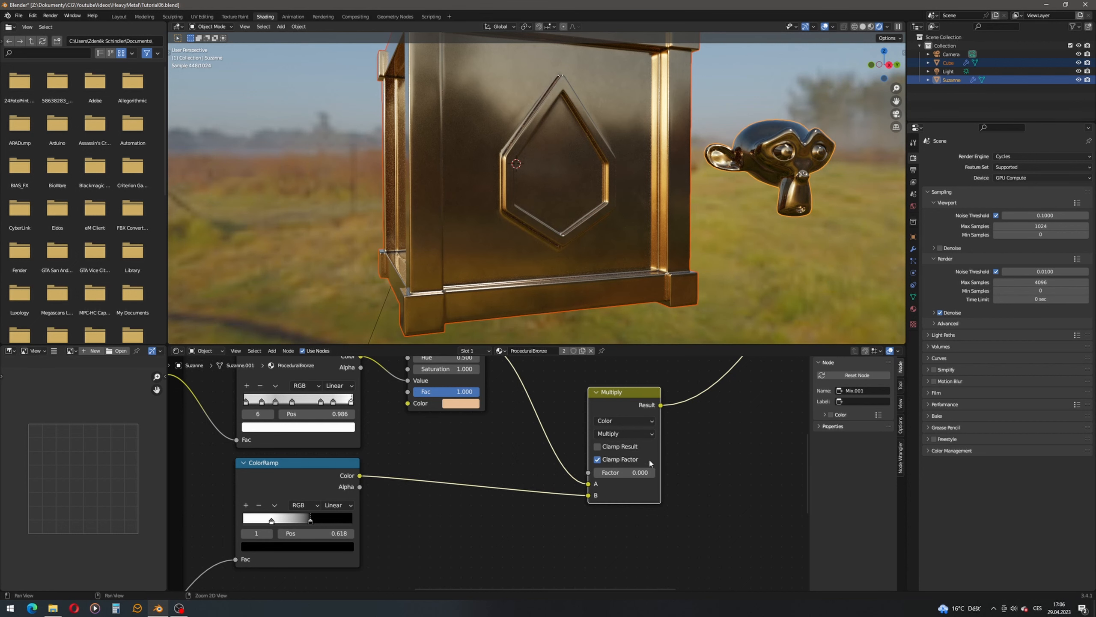
middle_drag(649, 457, 632, 502)
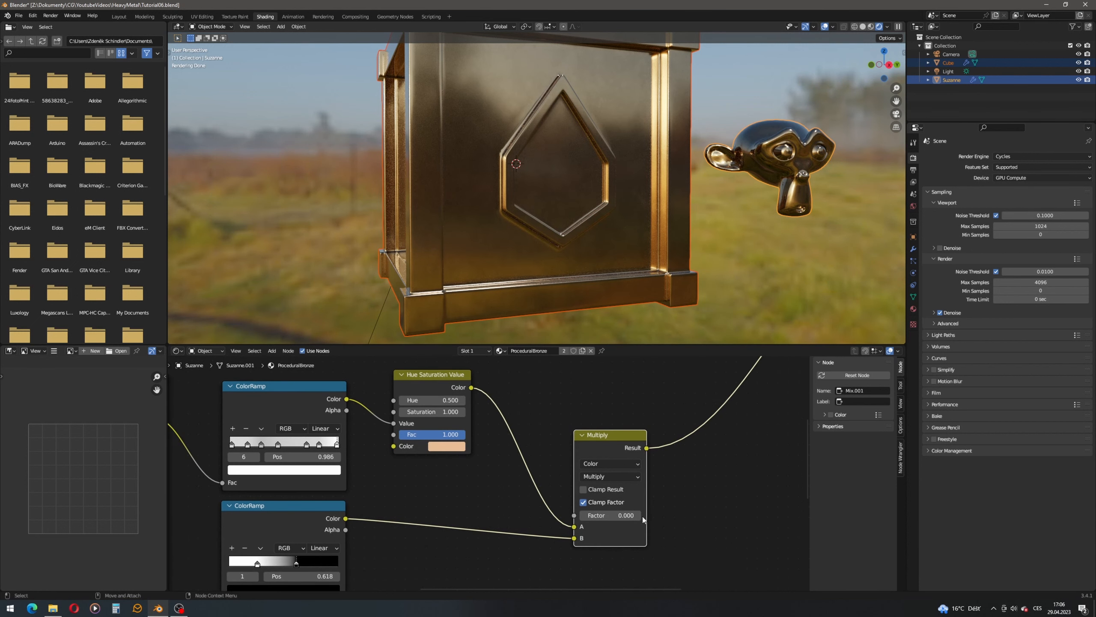
middle_drag(638, 521, 594, 536)
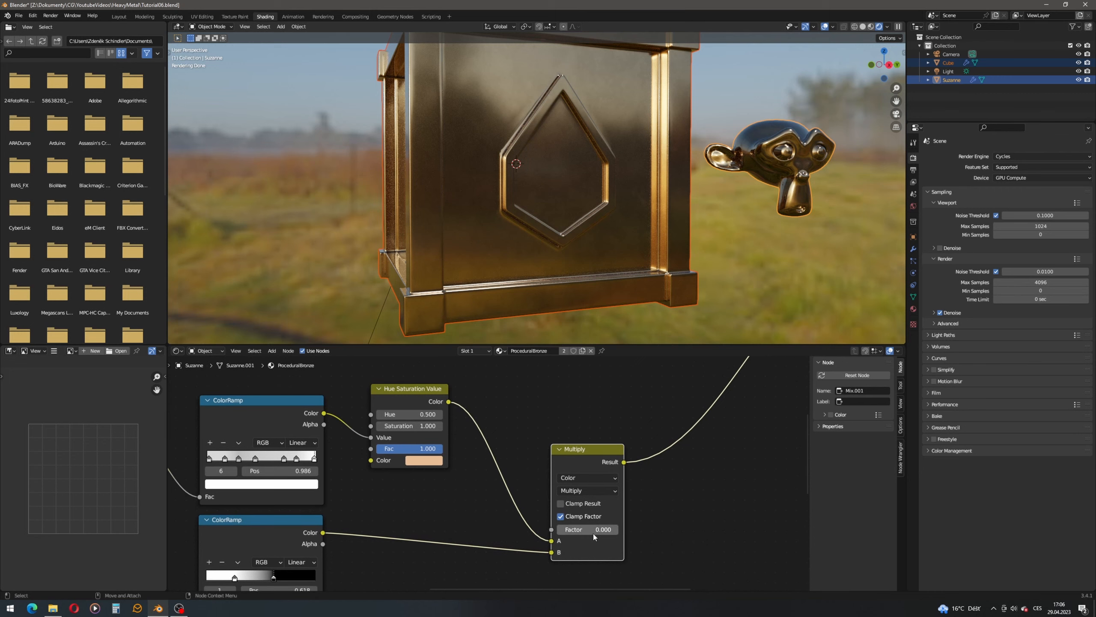
- Set the new Multiply node's factor to 0.5
drag(560, 529, 586, 529)
click(598, 529)
text(0.5)
key(Return)
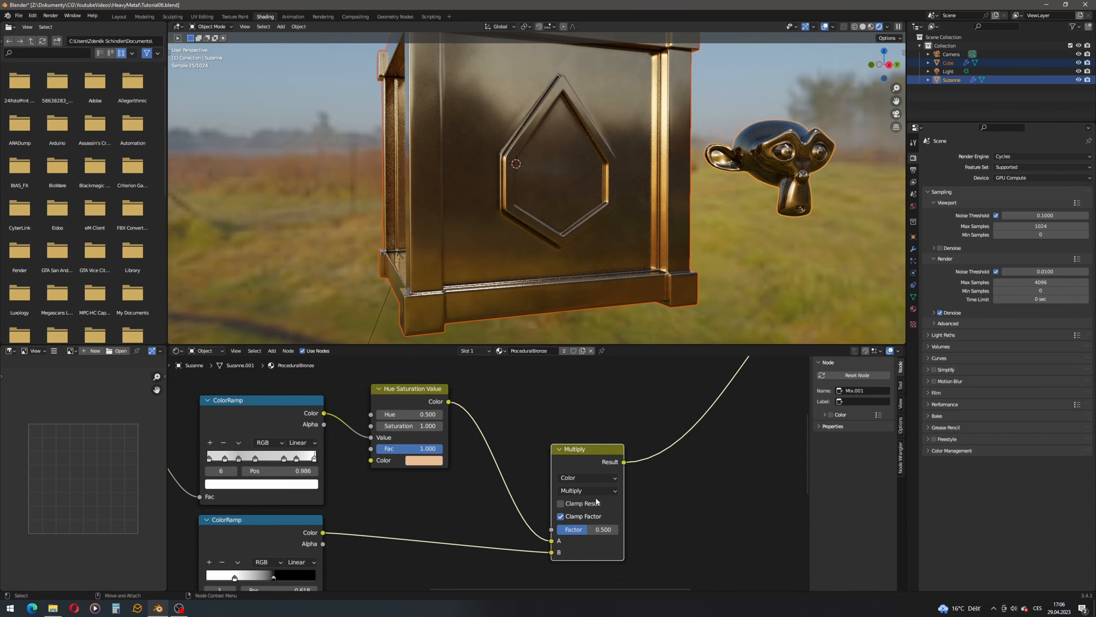
- Insert a Hue Saturation Value node into the link between the new Multiply node and the Base Color input
middle_drag(620, 440, 485, 489)
scroll(486, 487, down, 5)
click(272, 351)
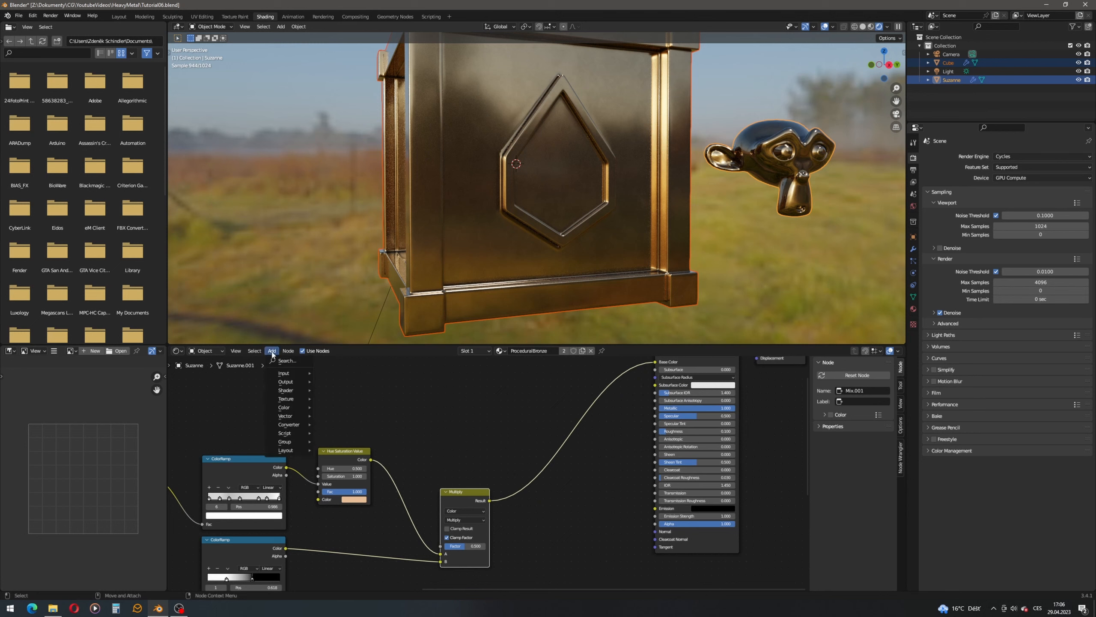
click(282, 361)
text(hu)
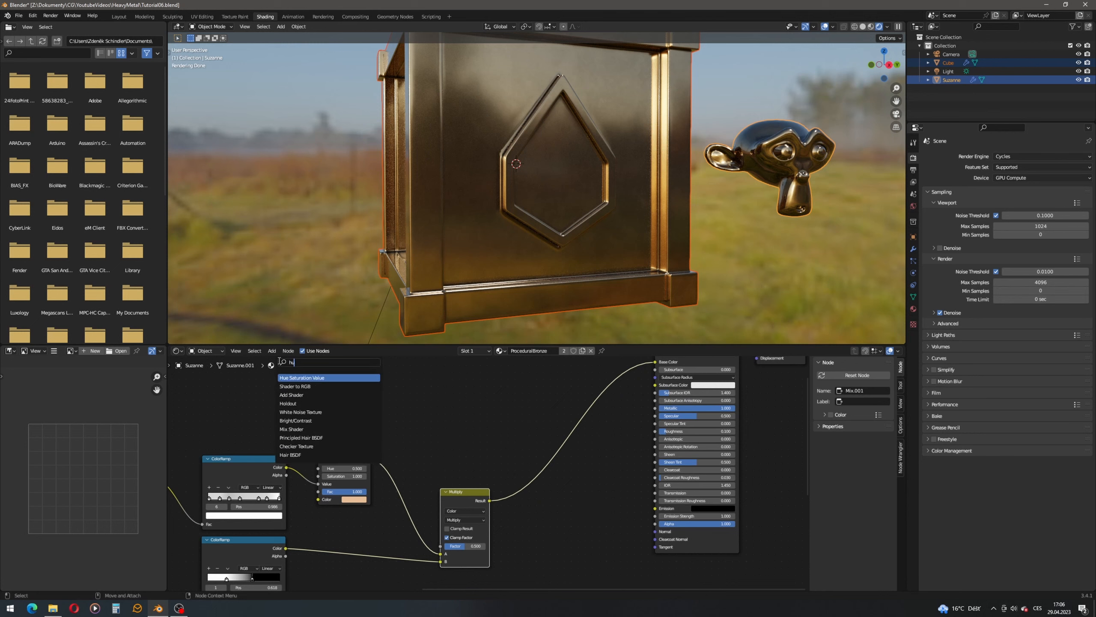
key(Return)
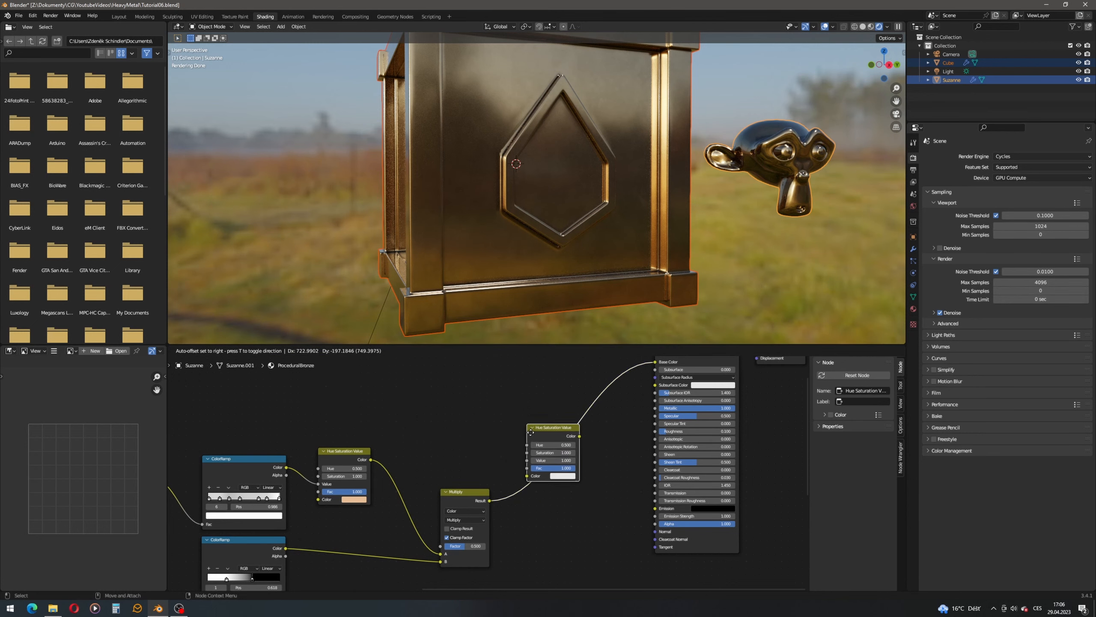
click(536, 439)
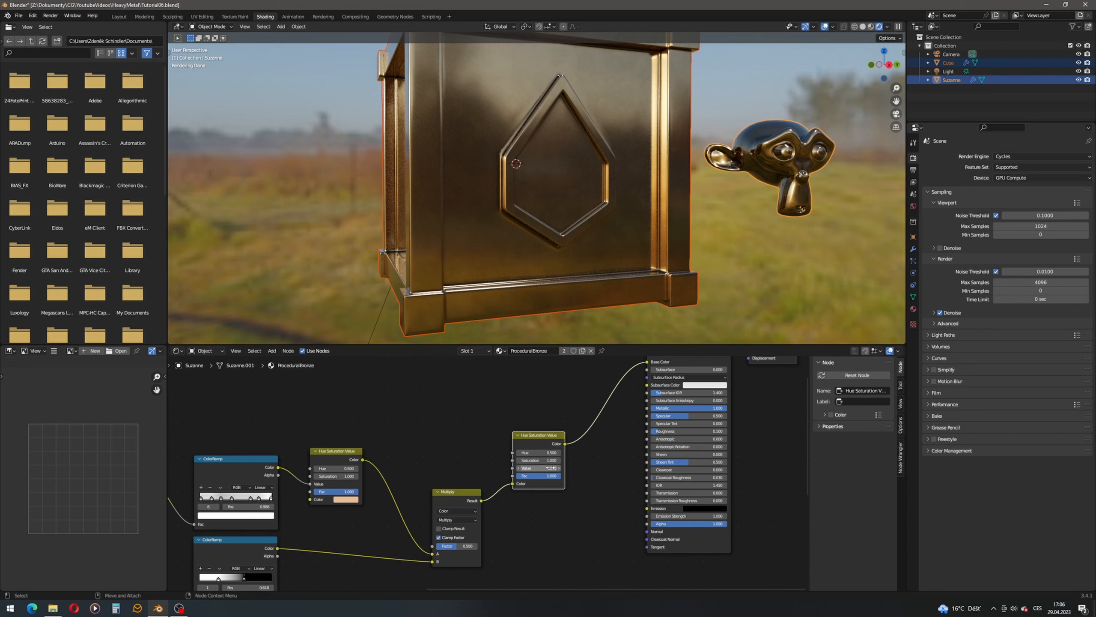
- Try a Value of 0 on the new Hue Saturation Value node, then restore it to 1
drag(539, 468, 531, 468)
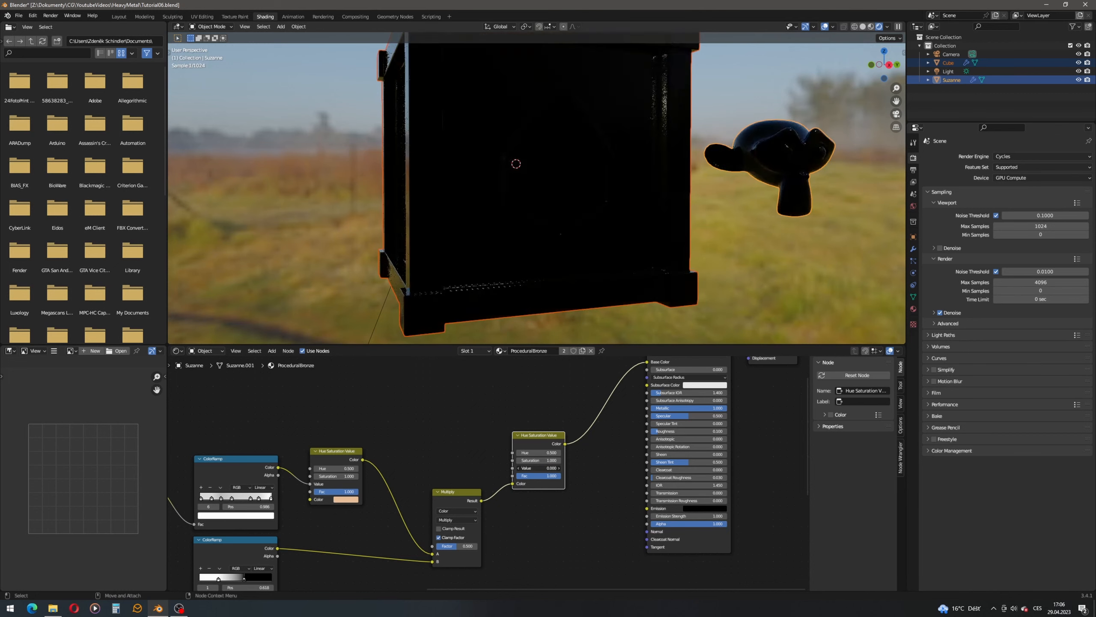
click(560, 468)
text(1)
key(Return)
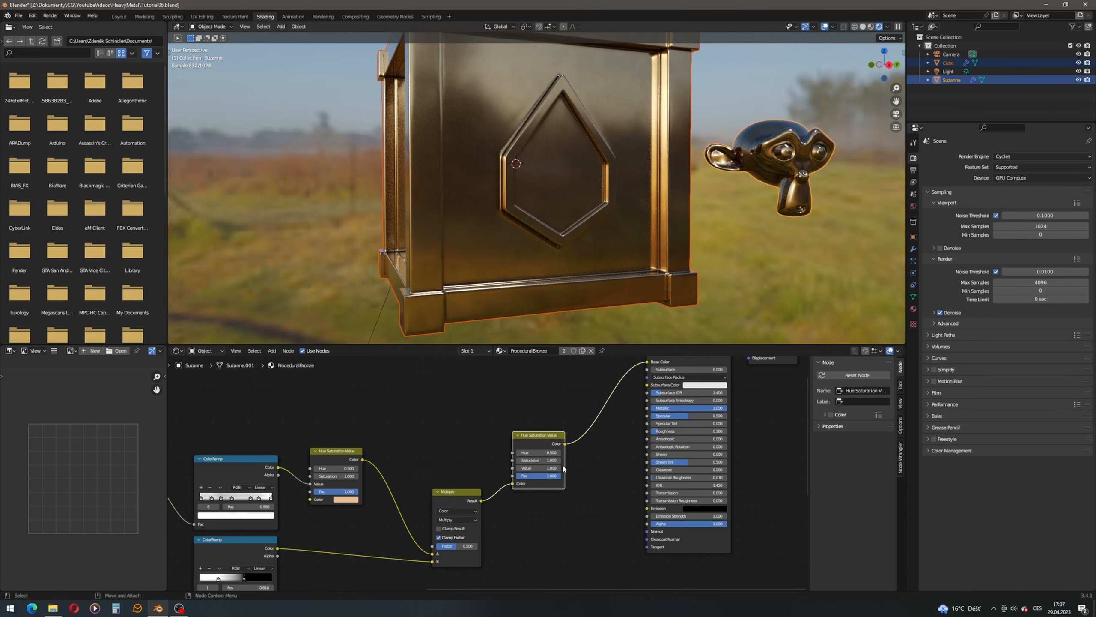
- Move the Multiply node and the second Hue Saturation Value node up into a compact row beside the first one
middle_drag(460, 477, 568, 438)
drag(557, 450, 514, 408)
drag(659, 398, 610, 415)
scroll(602, 427, down, 3)
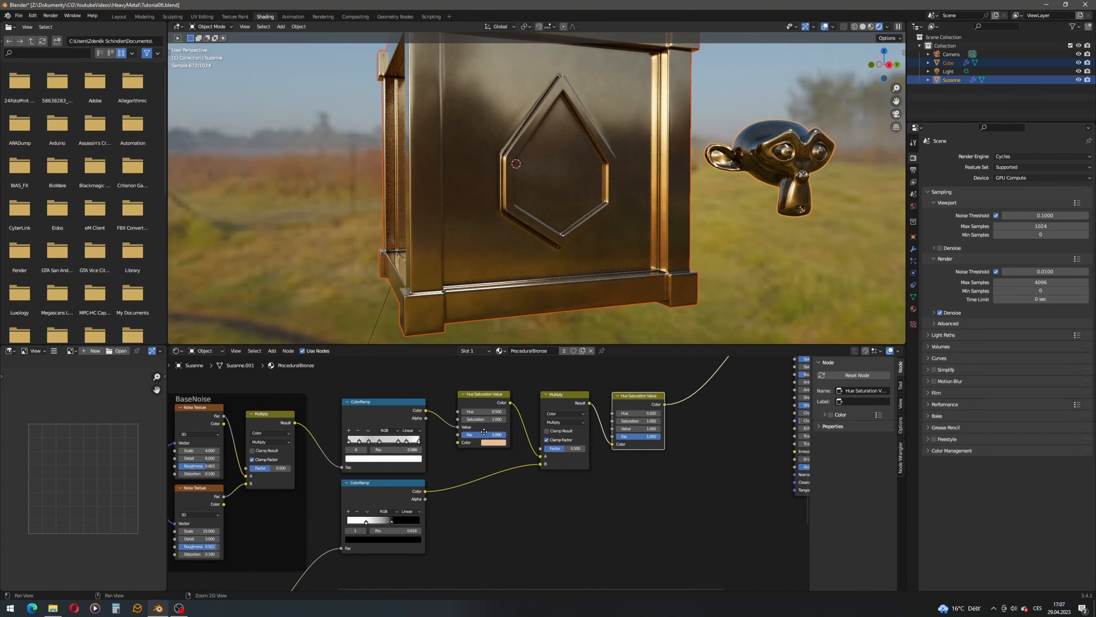
- Frame the two ColorRamps, both Hue Saturation Value nodes and their Multiply node together, labelling the frame MetallicBaseColor
drag(369, 384, 626, 555)
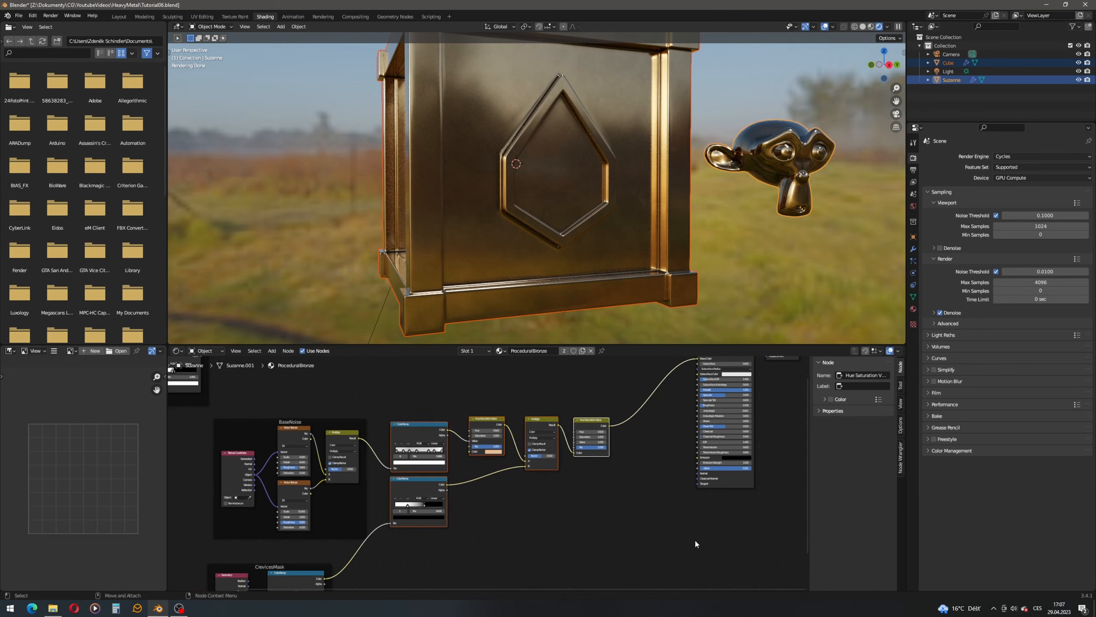
click(900, 458)
click(858, 533)
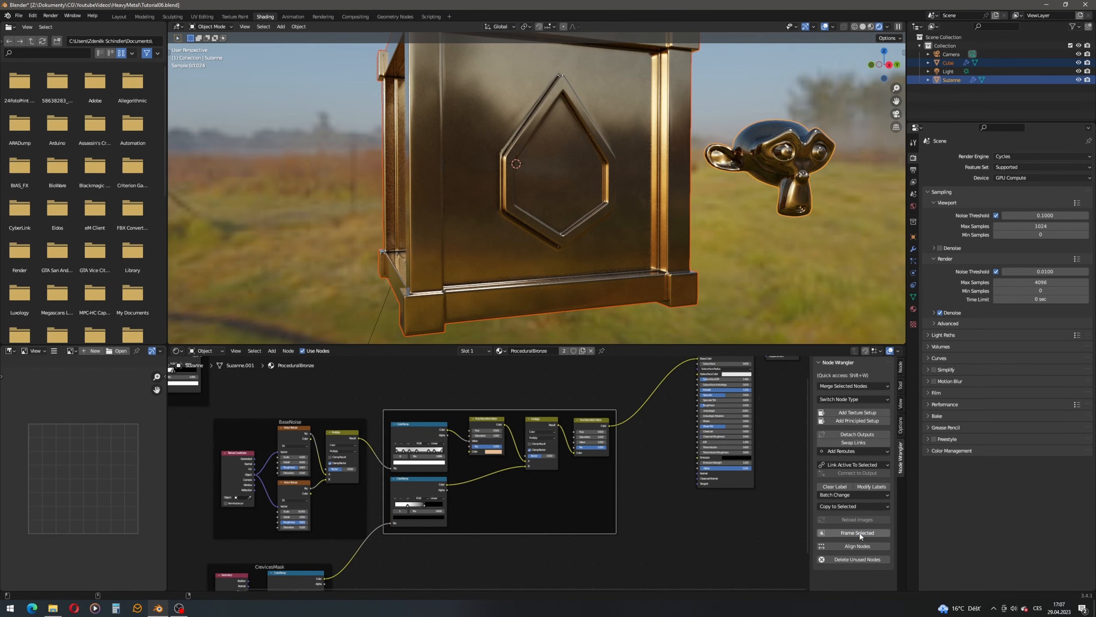
click(901, 367)
double_click(860, 401)
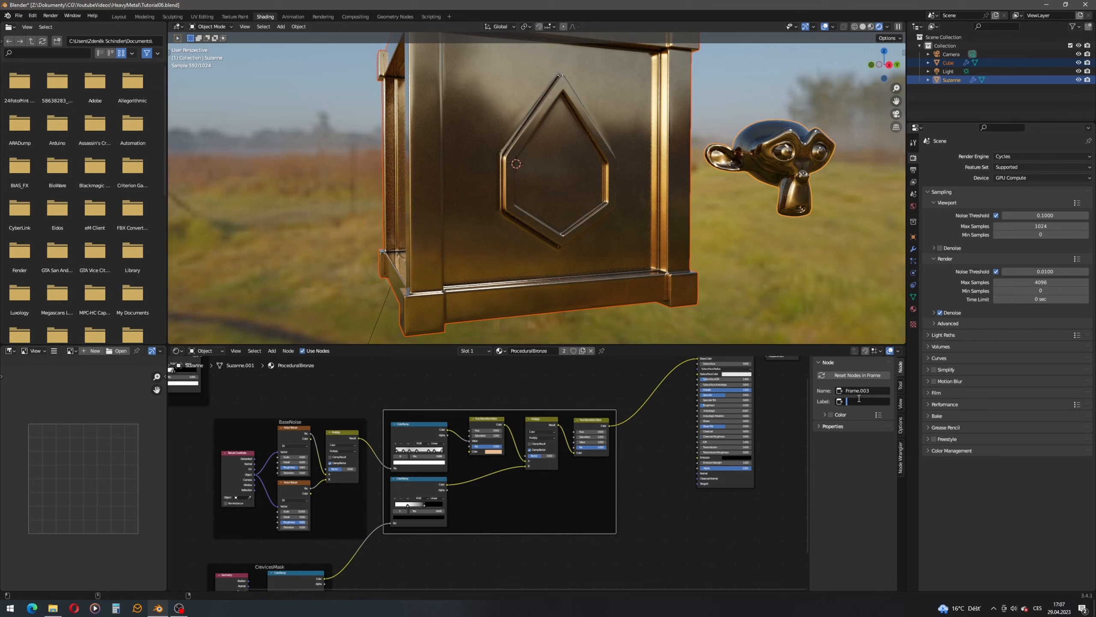
text(MetallicBaseColor)
key(Return)
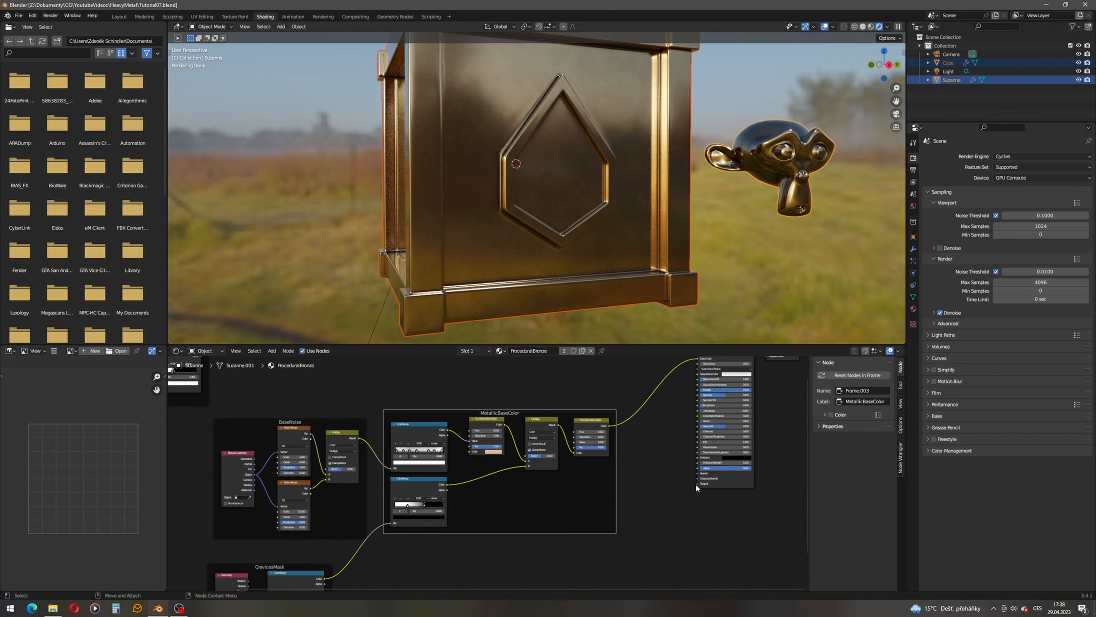
- Duplicate the upper ColorRamp and the first Hue Saturation Value node, placing the copies below the MetallicBaseColor frame
click(418, 425)
shift+click(486, 432)
middle_drag(501, 482, 490, 473)
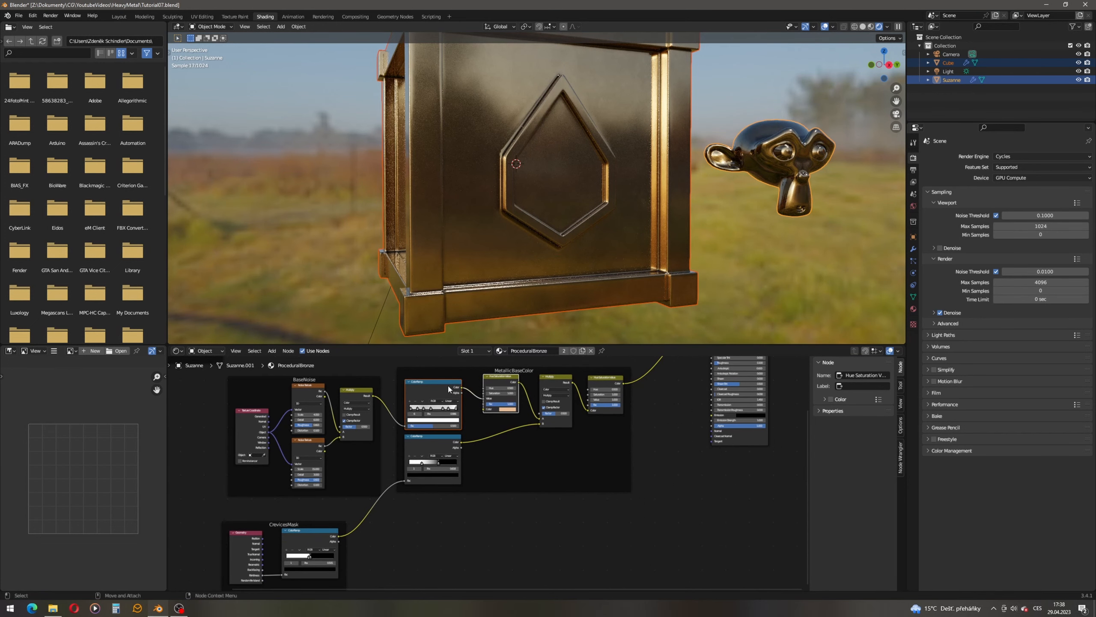
key(shift+d)
click(445, 532)
middle_drag(511, 507, 545, 429)
middle_drag(461, 416, 449, 473)
drag(408, 398, 437, 562)
- Set the Principled BSDF's Metallic to 0 and its Roughness to 1
middle_drag(548, 526, 415, 525)
scroll(512, 506, up, 5)
middle_drag(563, 425, 436, 578)
click(524, 466)
text(0)
key(Return)
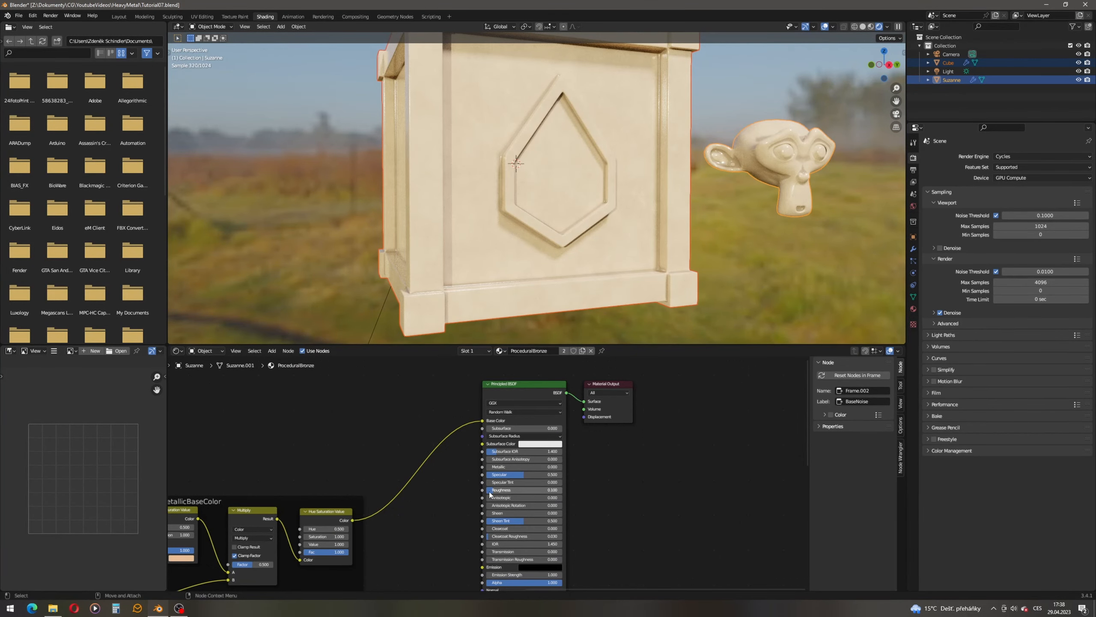
drag(495, 491, 557, 494)
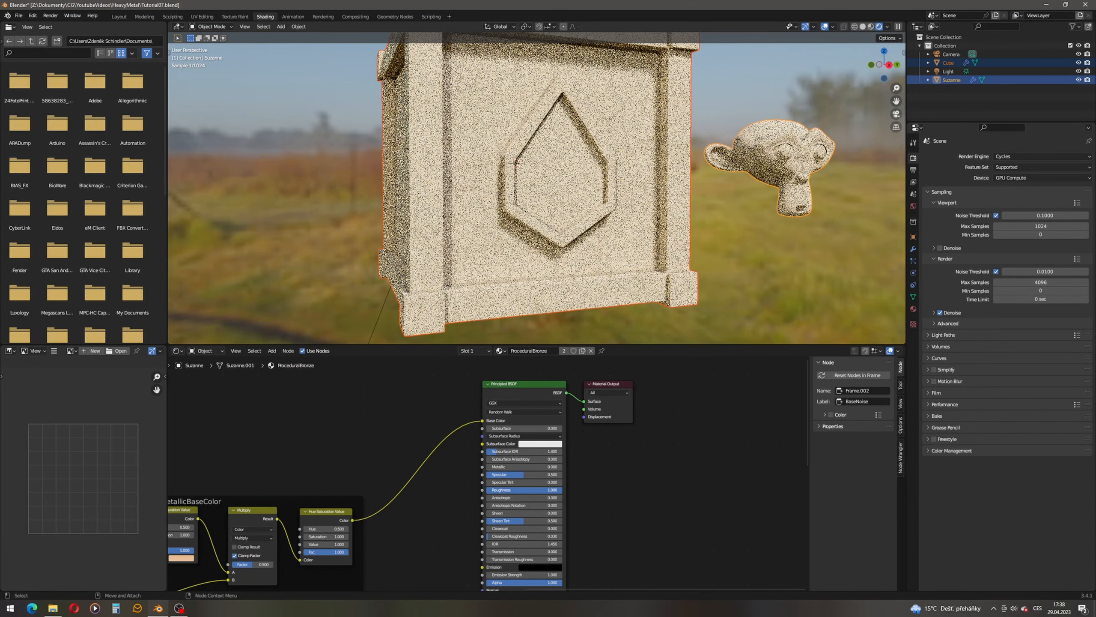
- Connect the copied Hue Saturation Value node's Color output to the Principled BSDF's Base Color
middle_drag(438, 543, 585, 368)
drag(340, 564, 554, 421)
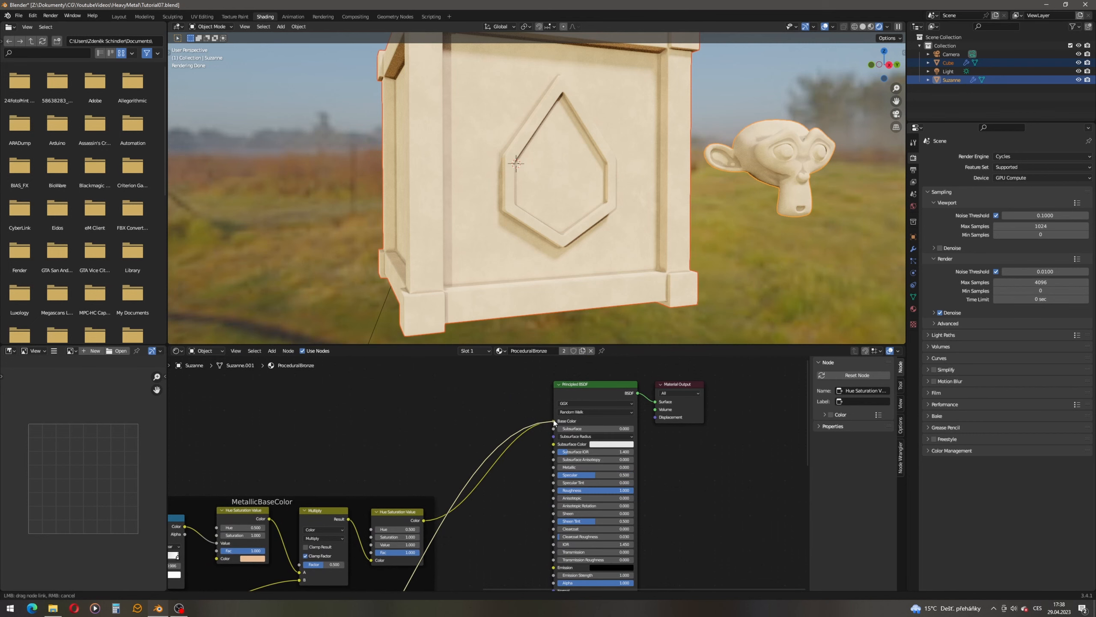
middle_drag(393, 569, 580, 344)
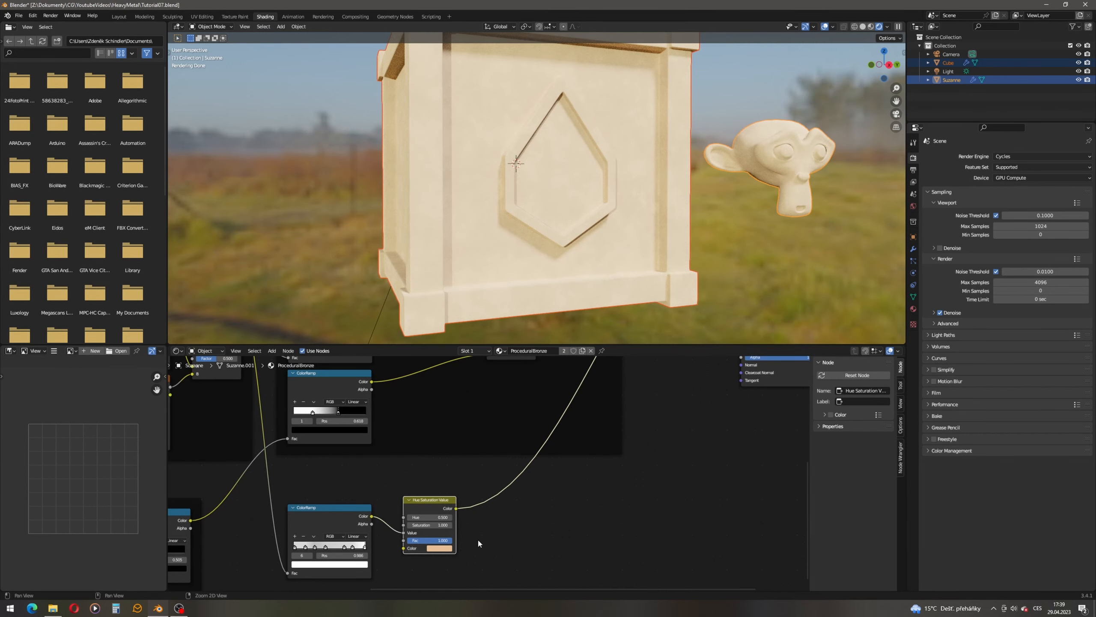
- Set the copied Hue Saturation Value node's color to RGB 0.094, 0.434, 0.372
middle_drag(478, 538, 623, 452)
scroll(600, 465, up, 2)
click(620, 460)
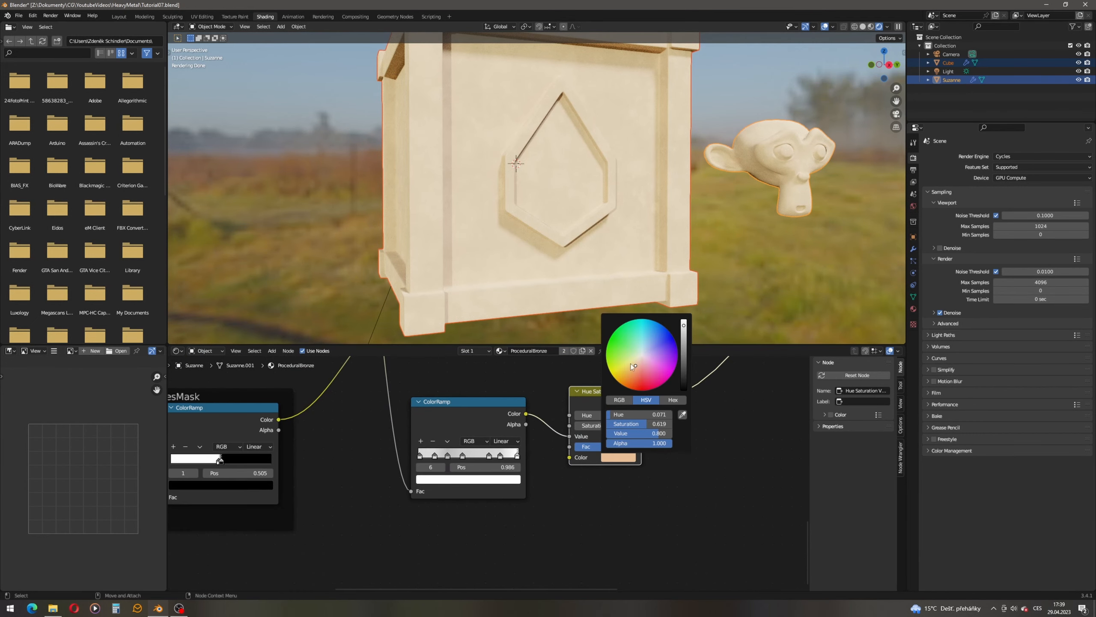
click(619, 400)
click(653, 414)
text(0.094)
key(Return)
click(658, 427)
text(0.434)
key(Return)
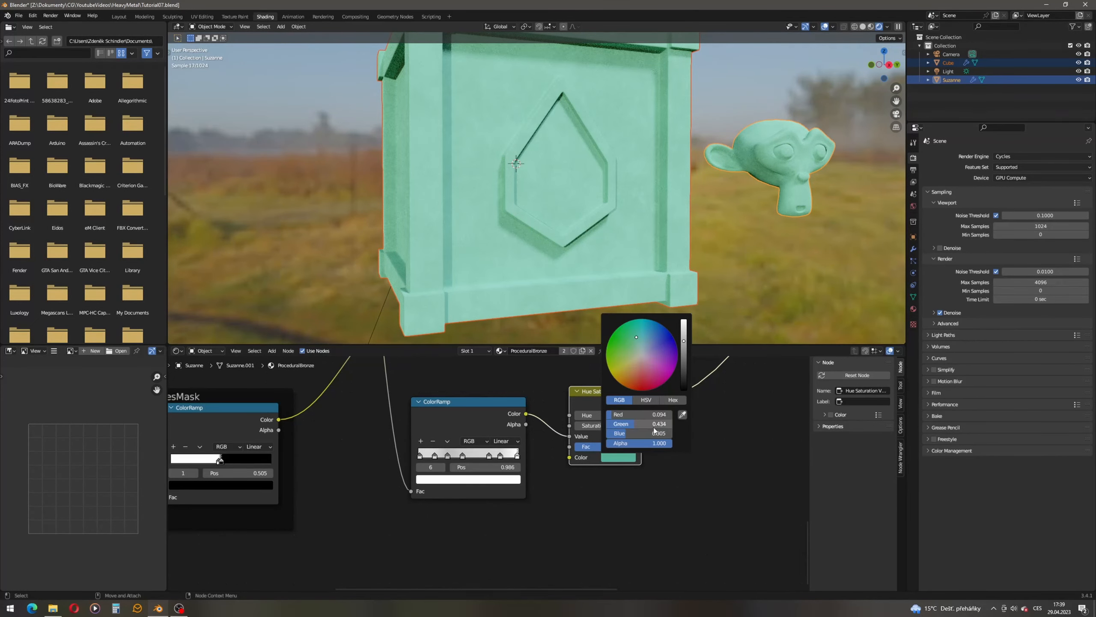
click(651, 433)
text(0.372)
key(Return)
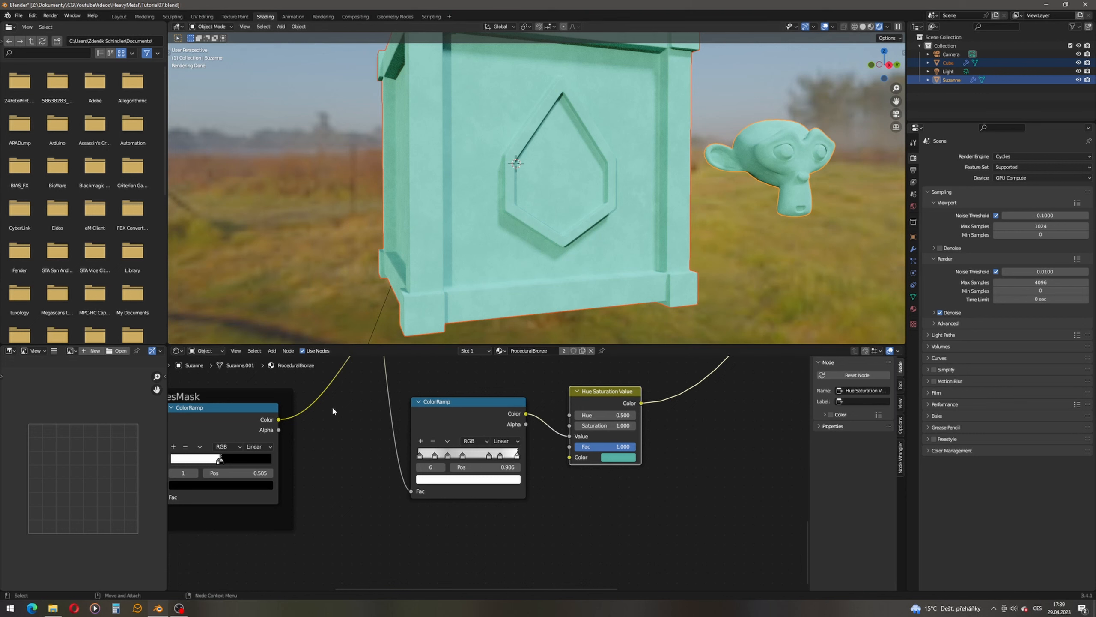
- On the copied ColorRamp, set stop 1 to position 0.194 and its color value to 0.78
click(459, 410)
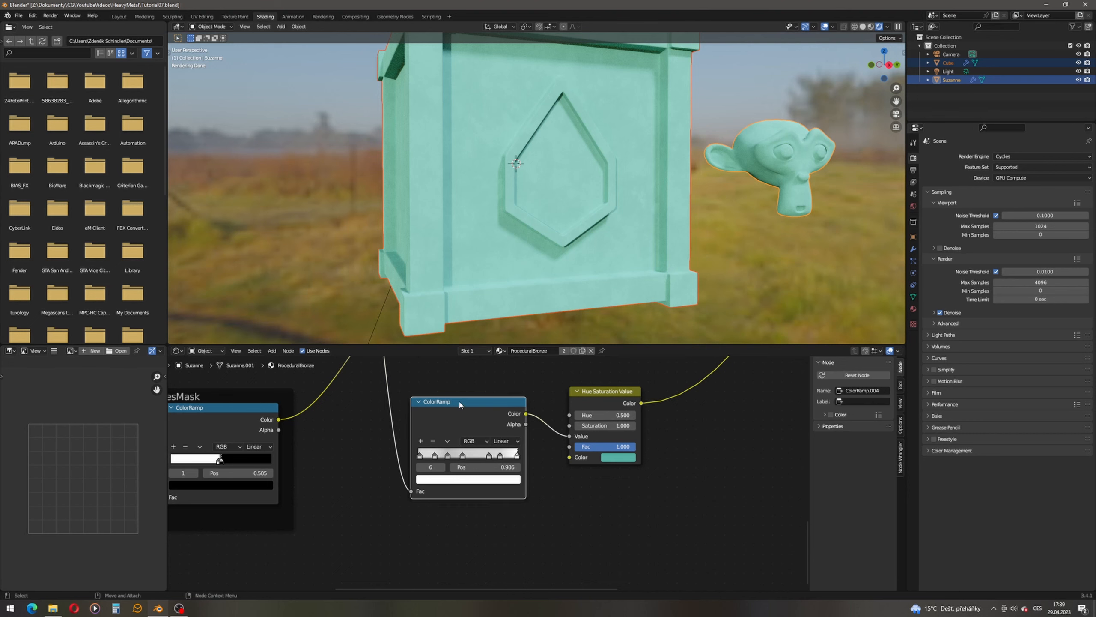
click(435, 455)
click(487, 468)
text(0.194)
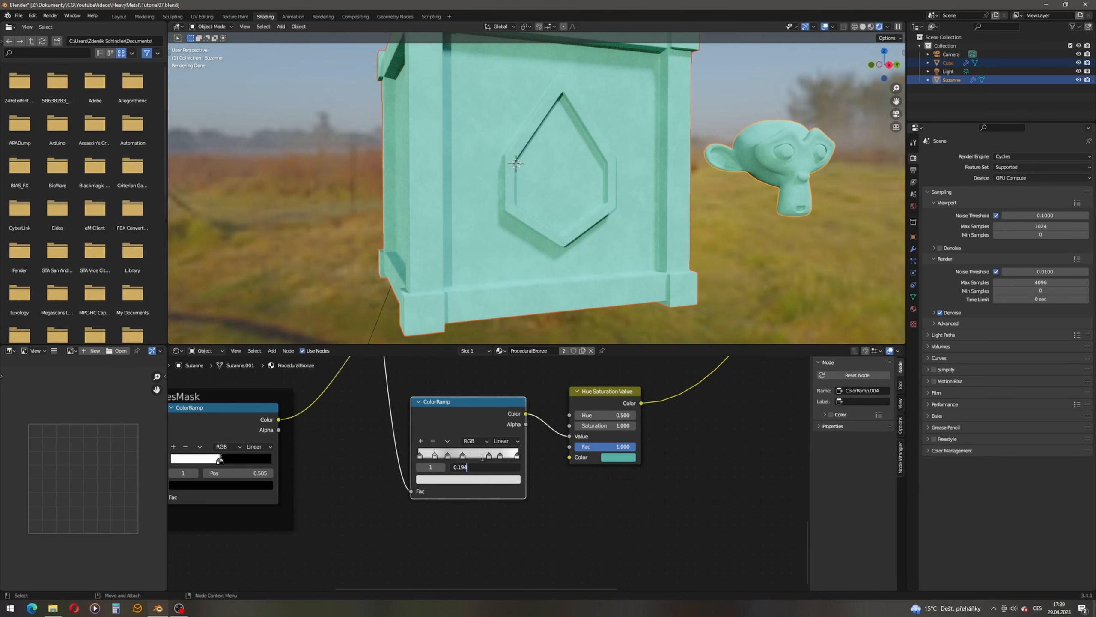
key(Return)
click(469, 479)
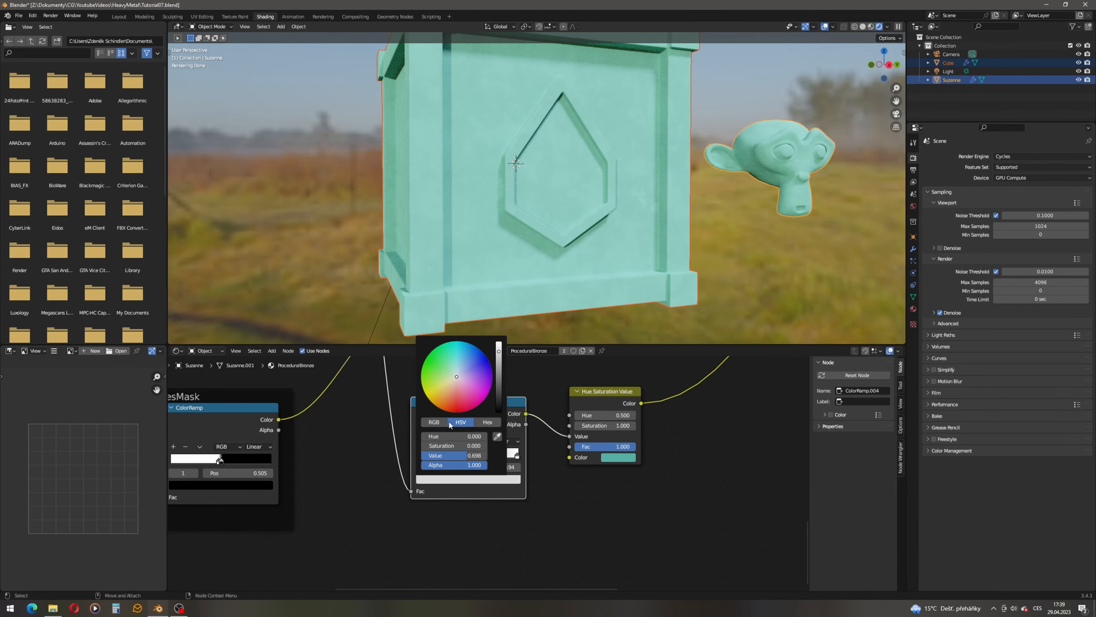
click(477, 455)
text(0.78)
key(Return)
- Set the copied ColorRamp's stop 2 to position 0.343 with a color value of 0.25
click(448, 455)
double_click(494, 467)
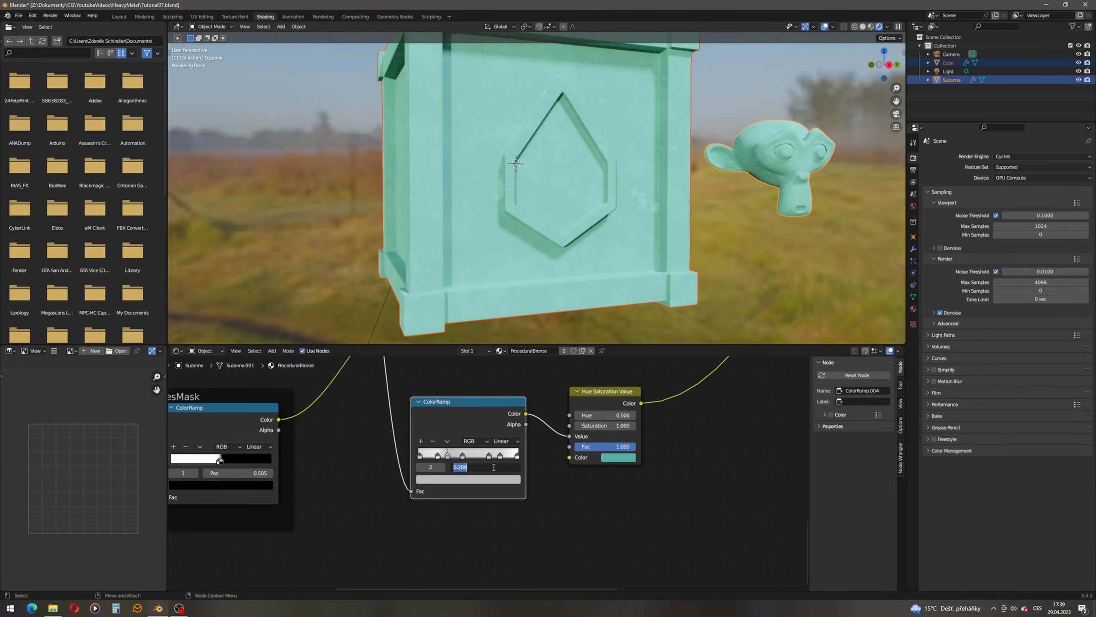
text(0.343)
key(Return)
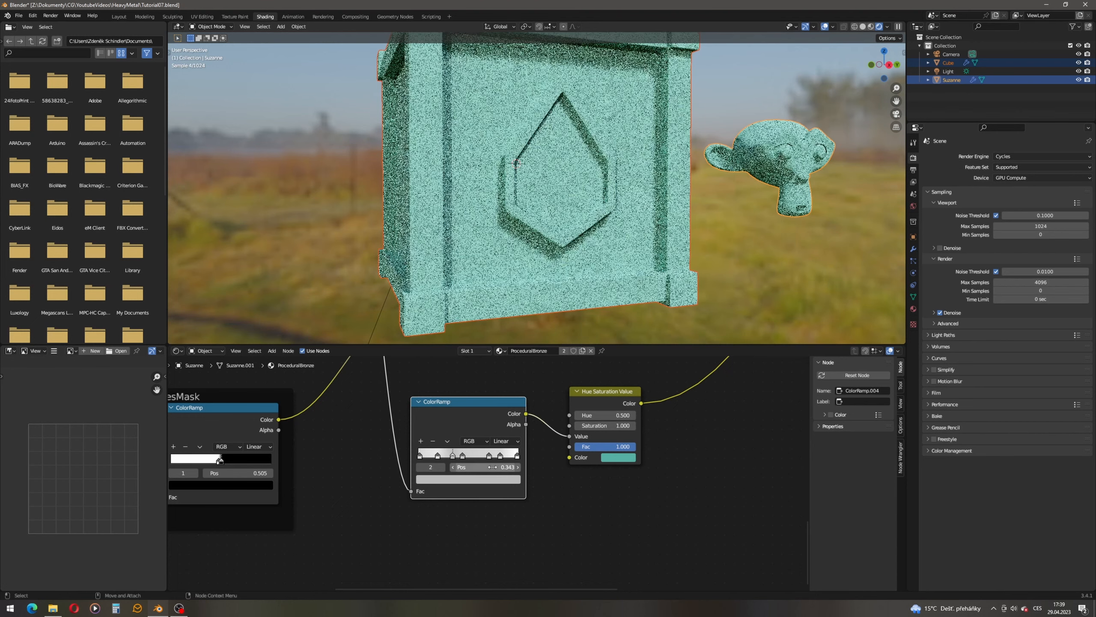
click(481, 479)
double_click(475, 456)
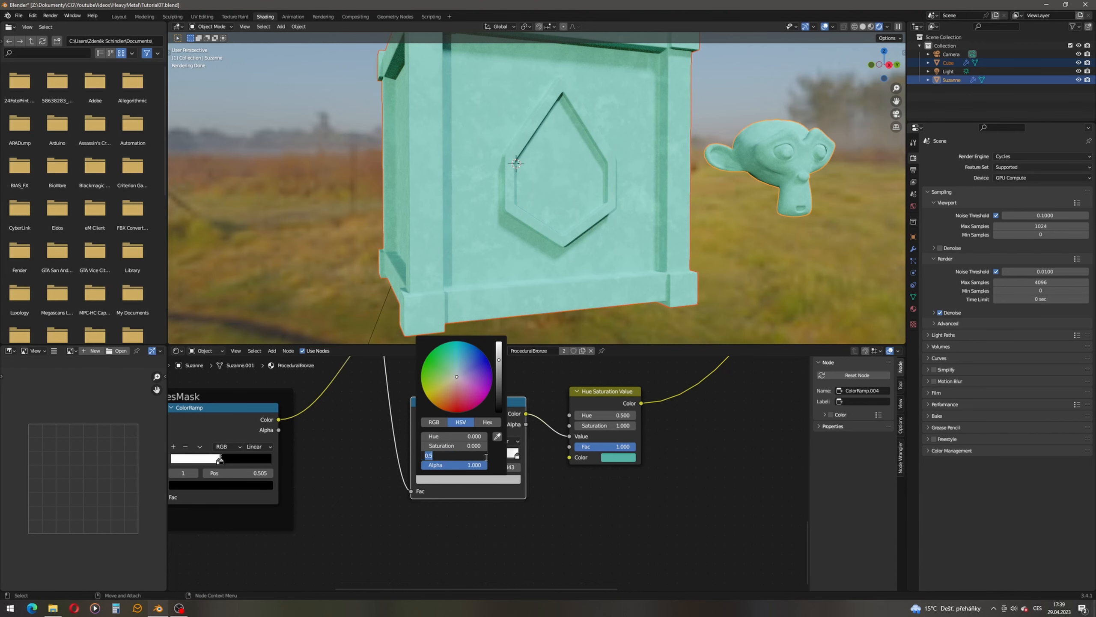
text(0.25)
key(Return)
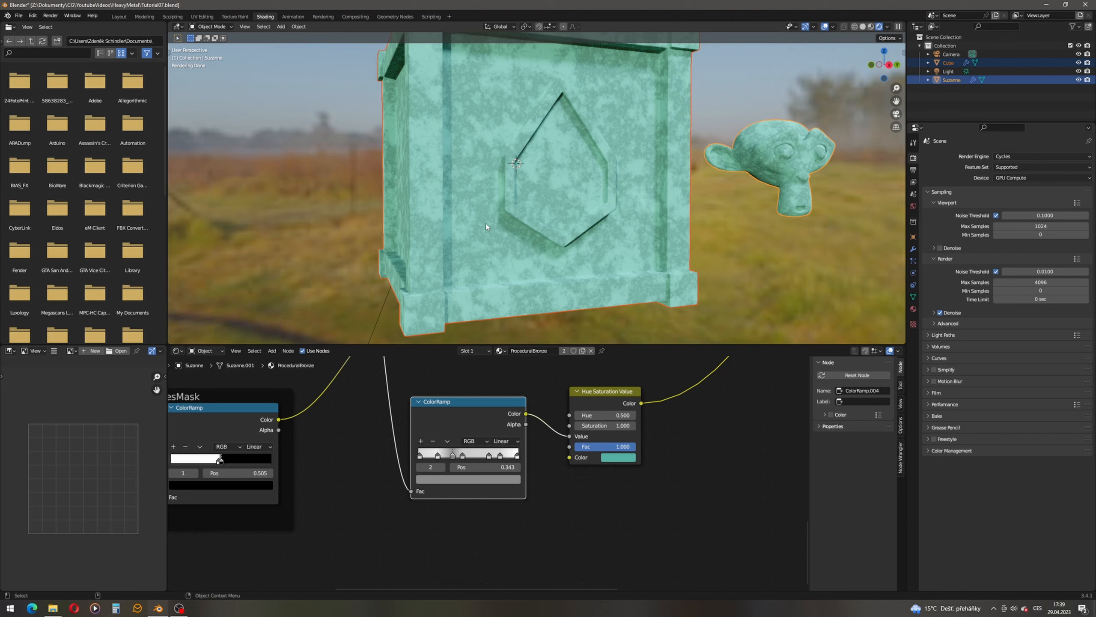
- Set the copied ColorRamp's stop 3 to position 0.478 with a color value of 0.55
click(463, 456)
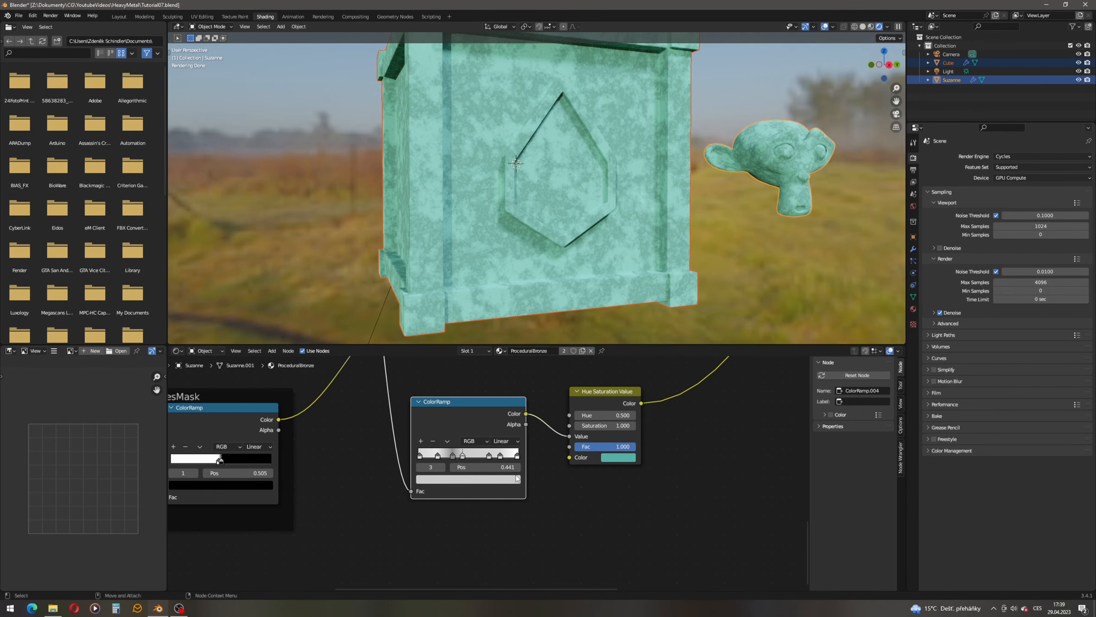
click(508, 465)
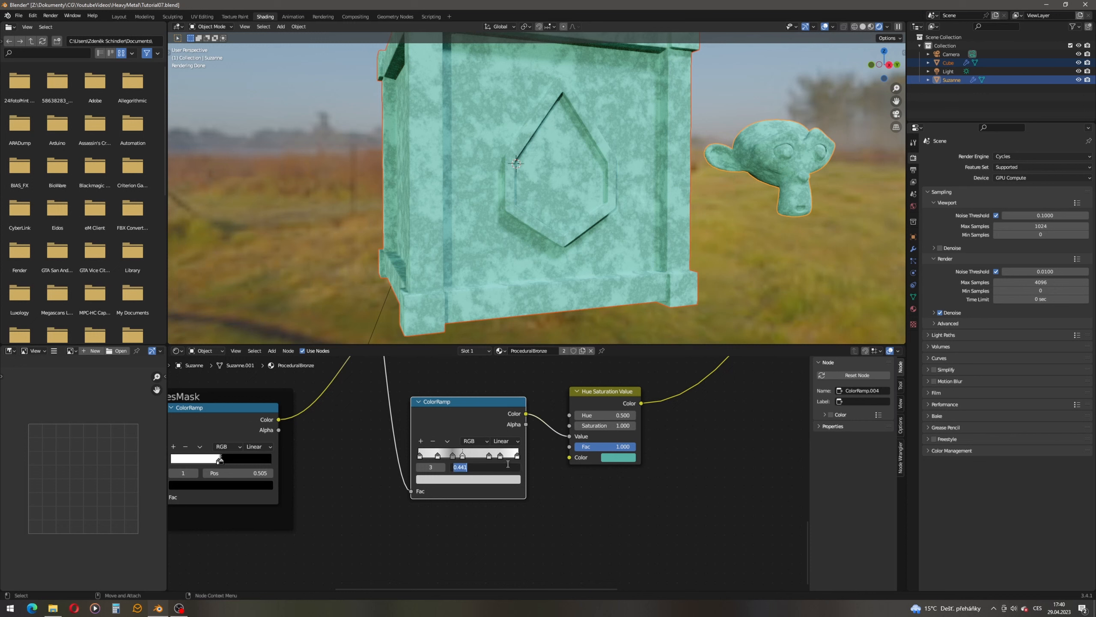
text(0.478)
key(Return)
click(500, 479)
click(478, 455)
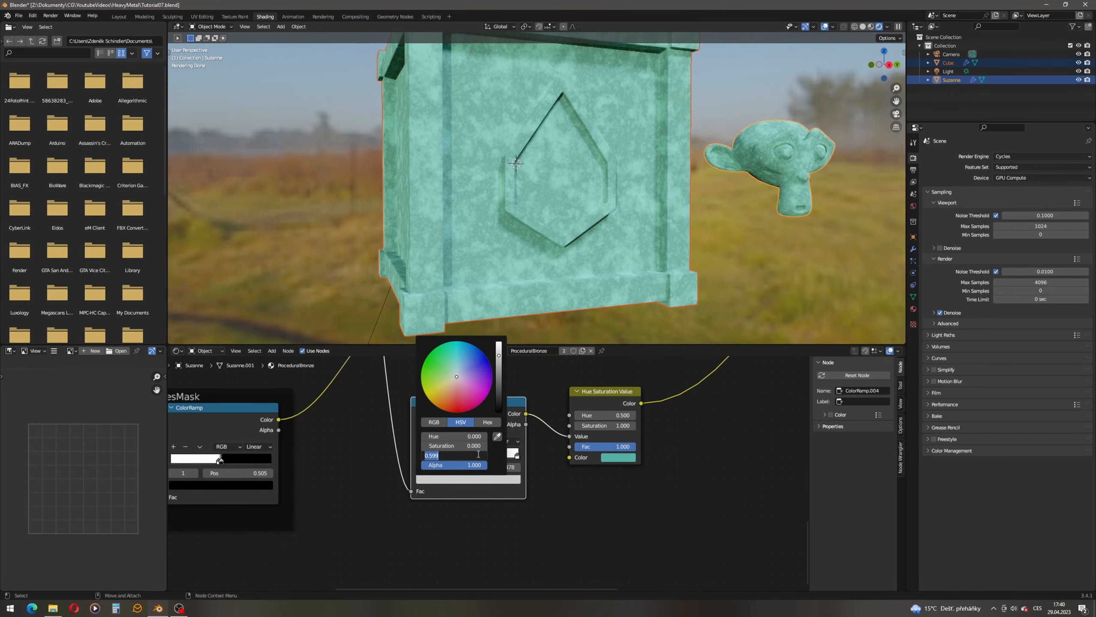
text(0.55)
key(Return)
- Set the copied ColorRamp's stop 4 to position 0.772 with a color value of 0.363
click(489, 457)
click(507, 467)
text(0.772)
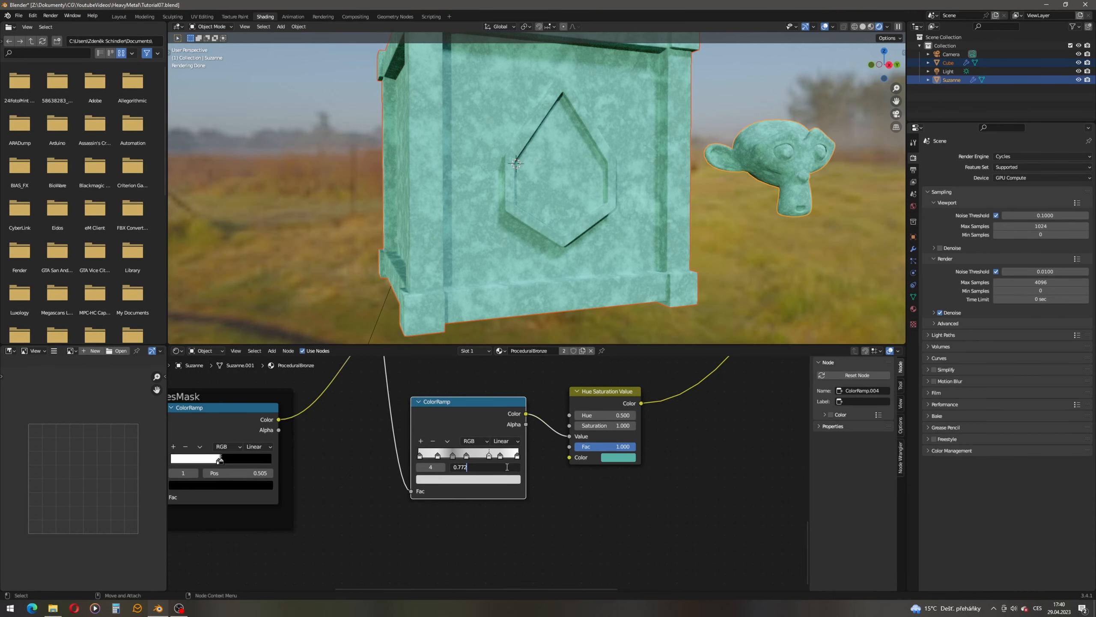
key(Return)
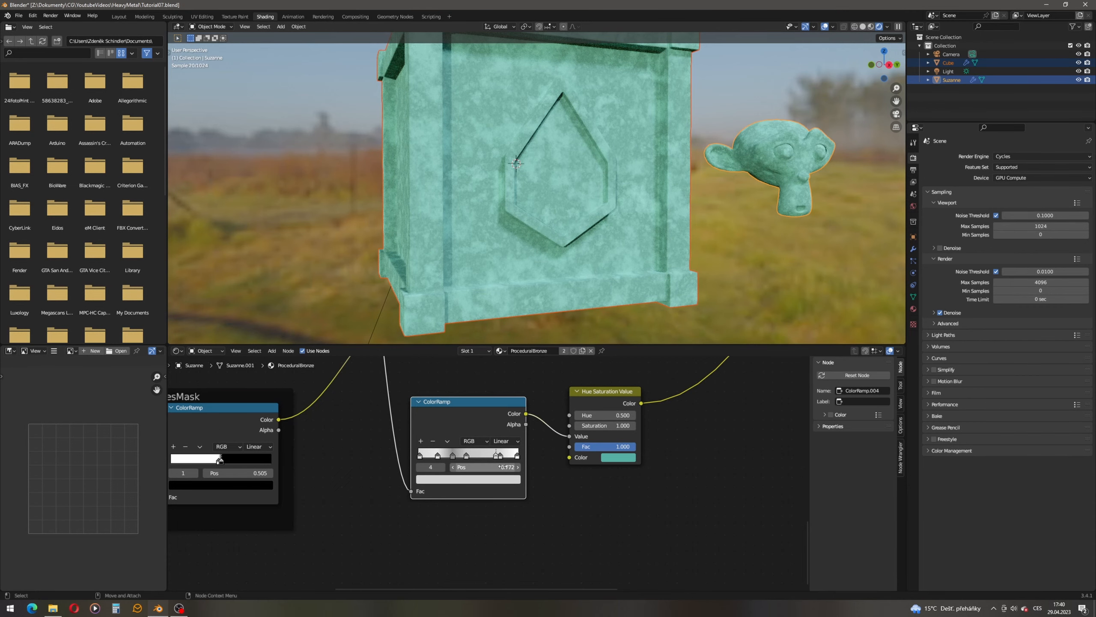
click(497, 480)
click(475, 456)
text(0.363)
key(Return)
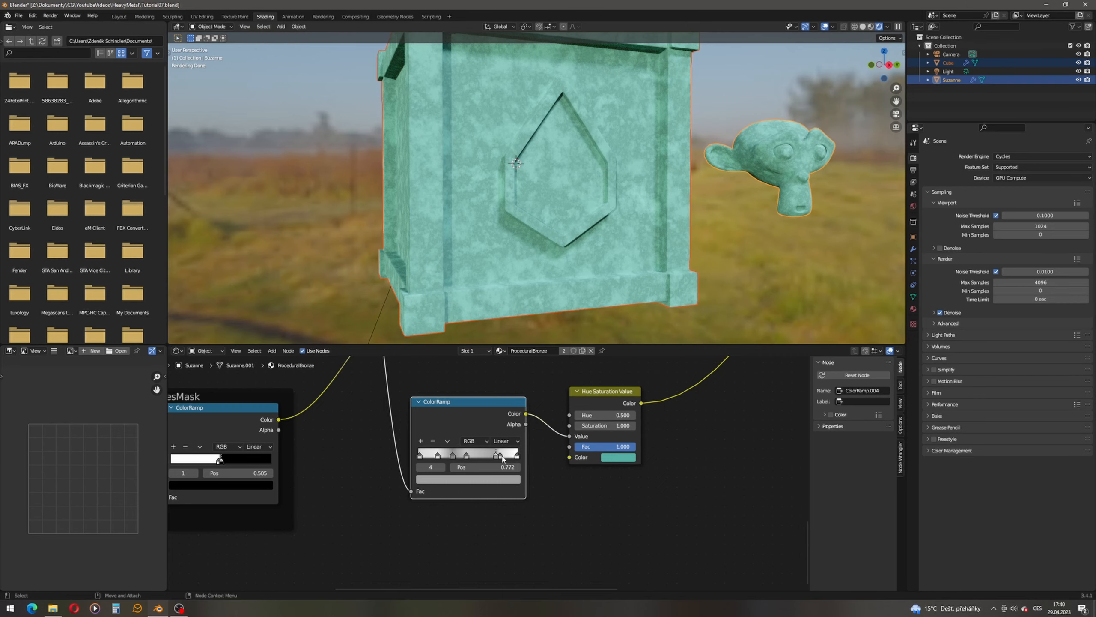
- Delete the copied ColorRamp's stop 5 and set the last white stop's position to 1
click(501, 457)
click(433, 441)
click(517, 455)
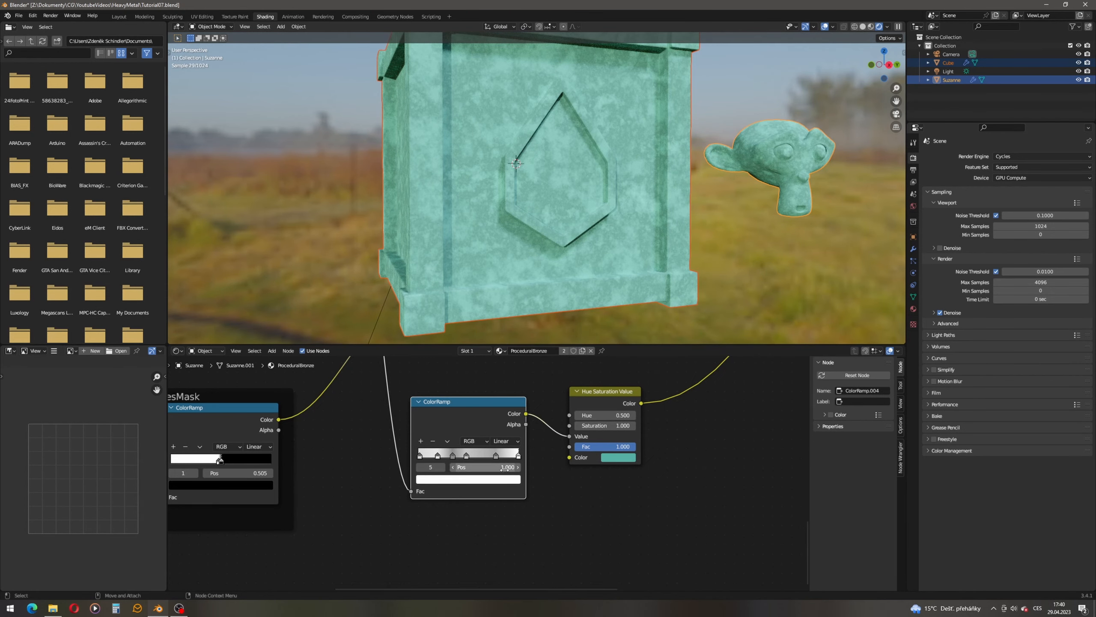
click(504, 480)
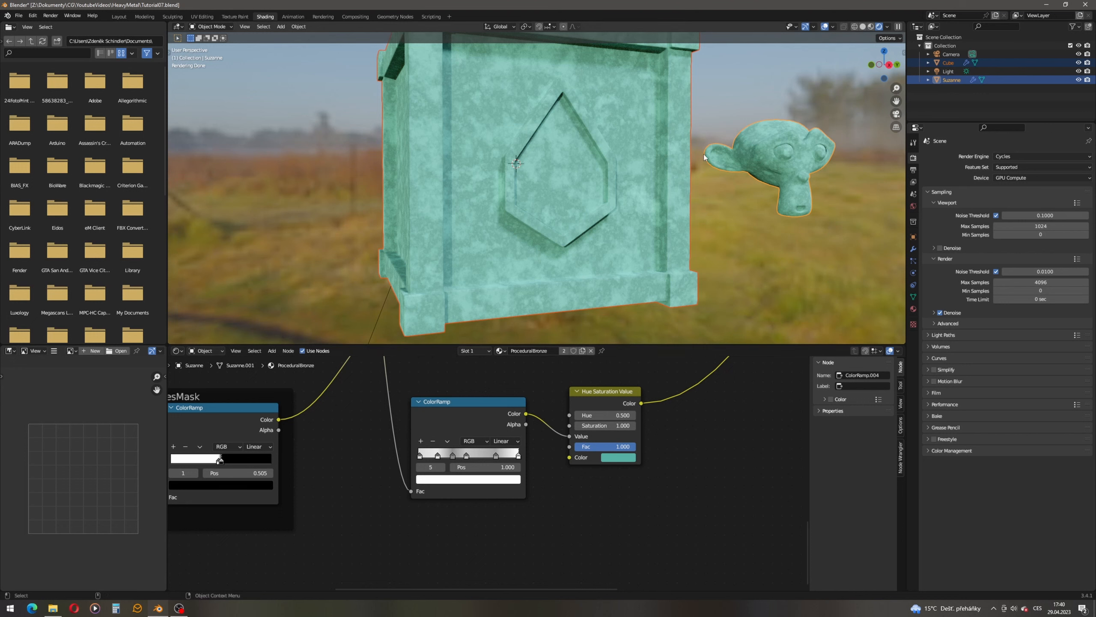
- Add an Invert node below the copied ColorRamp and feed its Color input from the CrevicesMask ColorRamp's Color output
middle_drag(341, 462, 398, 464)
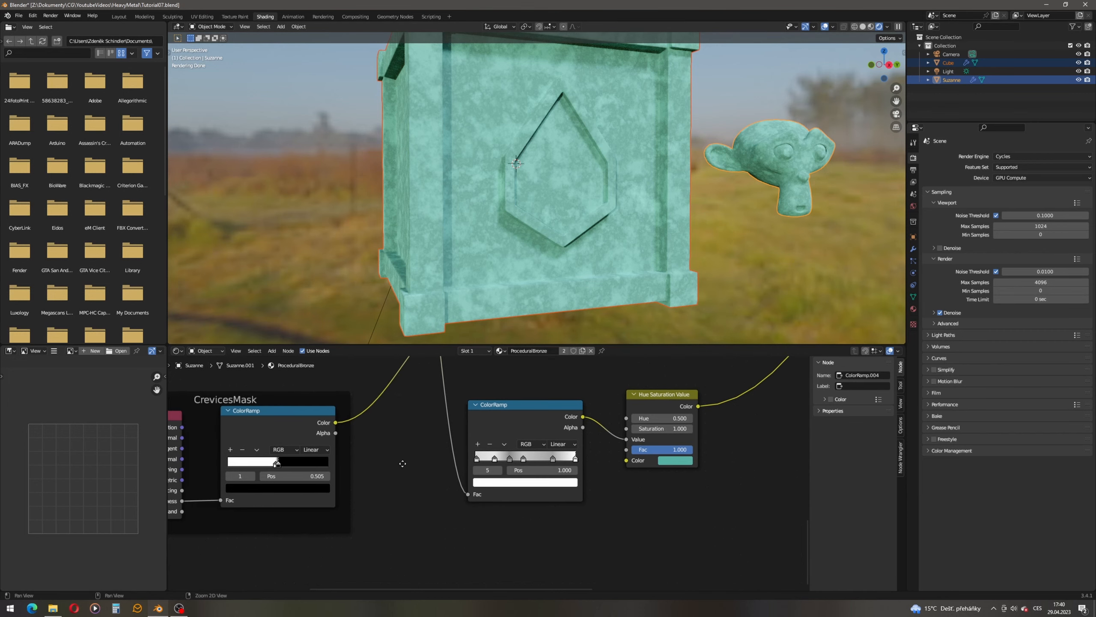
scroll(380, 445, down, 2)
drag(378, 439, 472, 499)
text(inver)
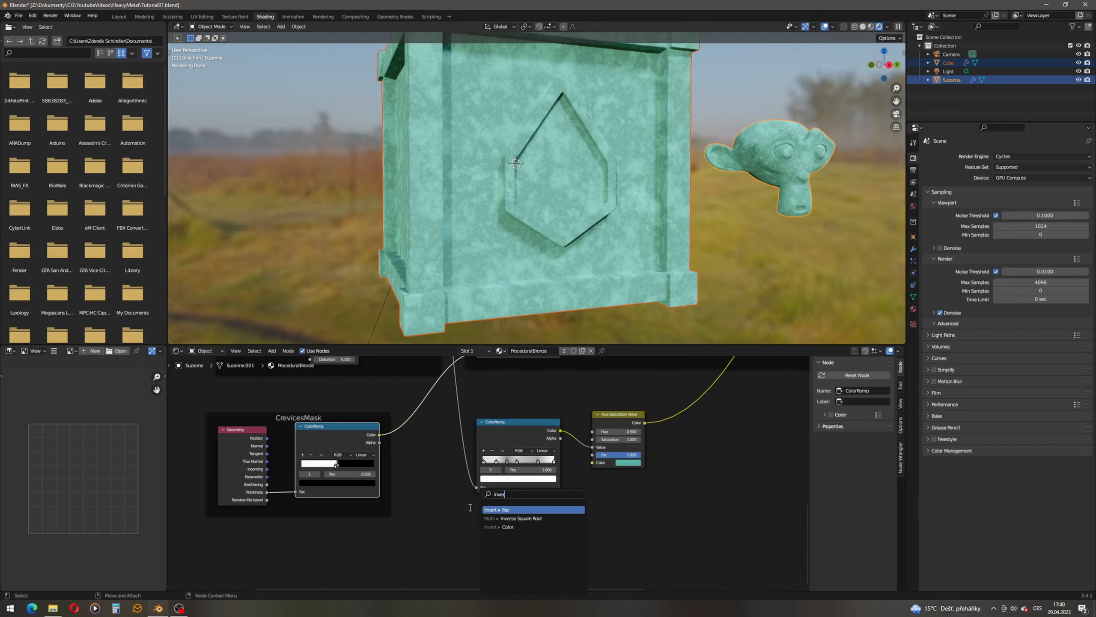
key(Return)
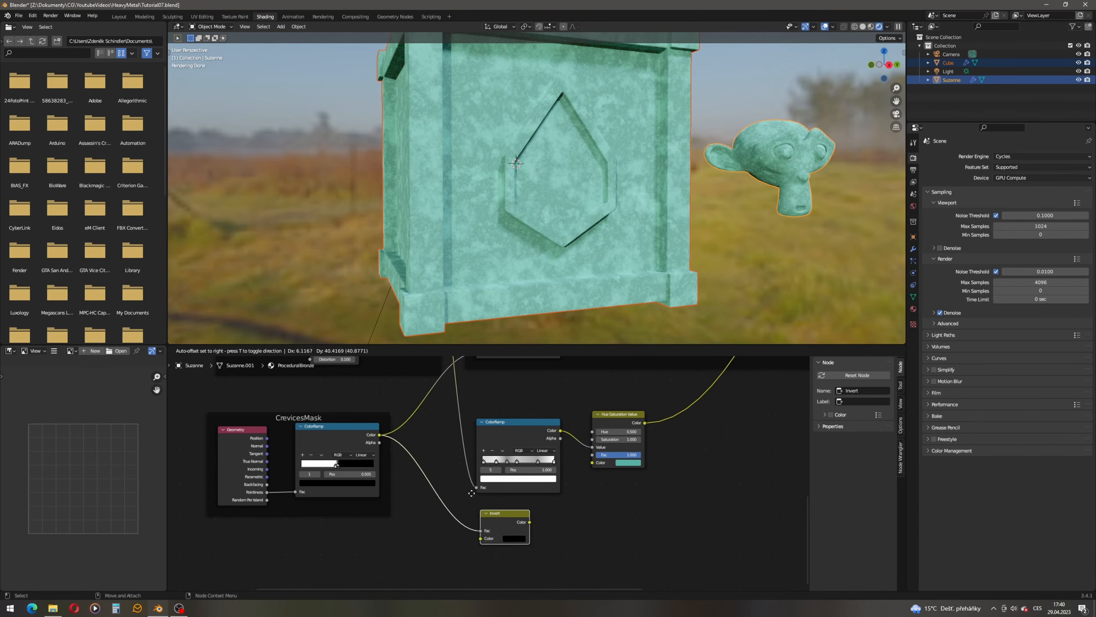
click(471, 493)
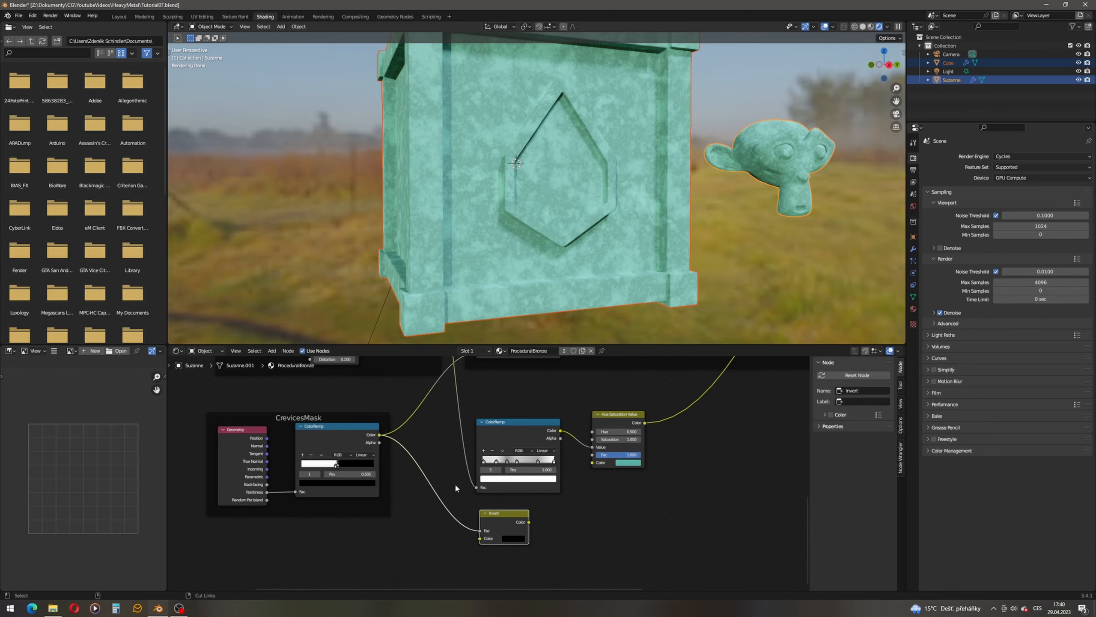
drag(480, 531, 483, 538)
middle_drag(596, 518, 488, 519)
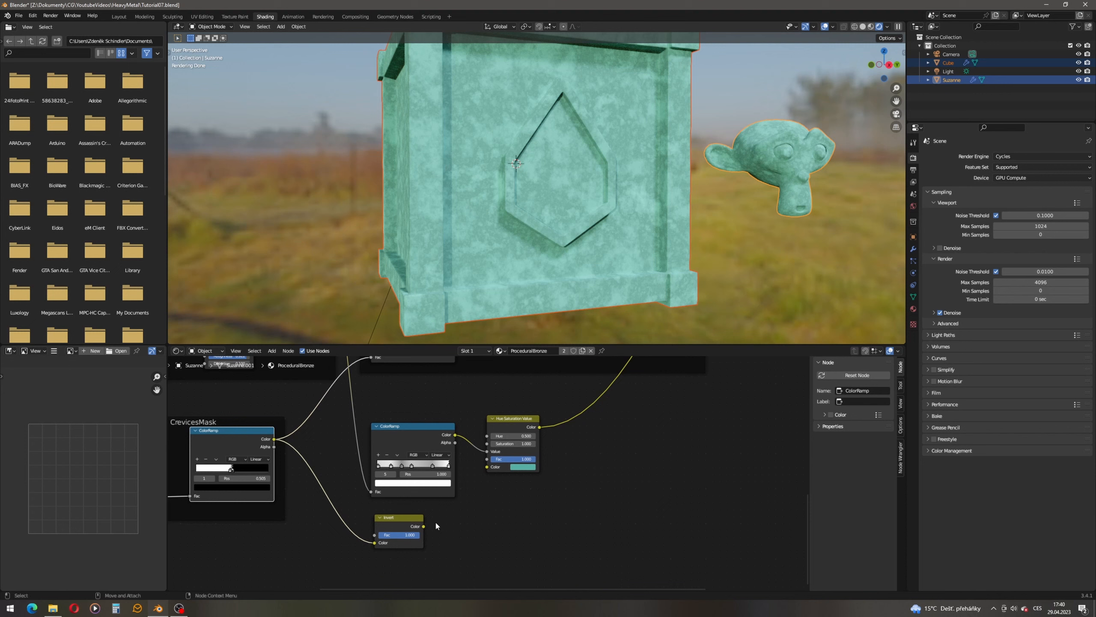
- Add a Mix node in Color mode with Multiply blending, placed beyond the copied Hue Saturation Value node
key(shift+a)
click(291, 364)
text(mi)
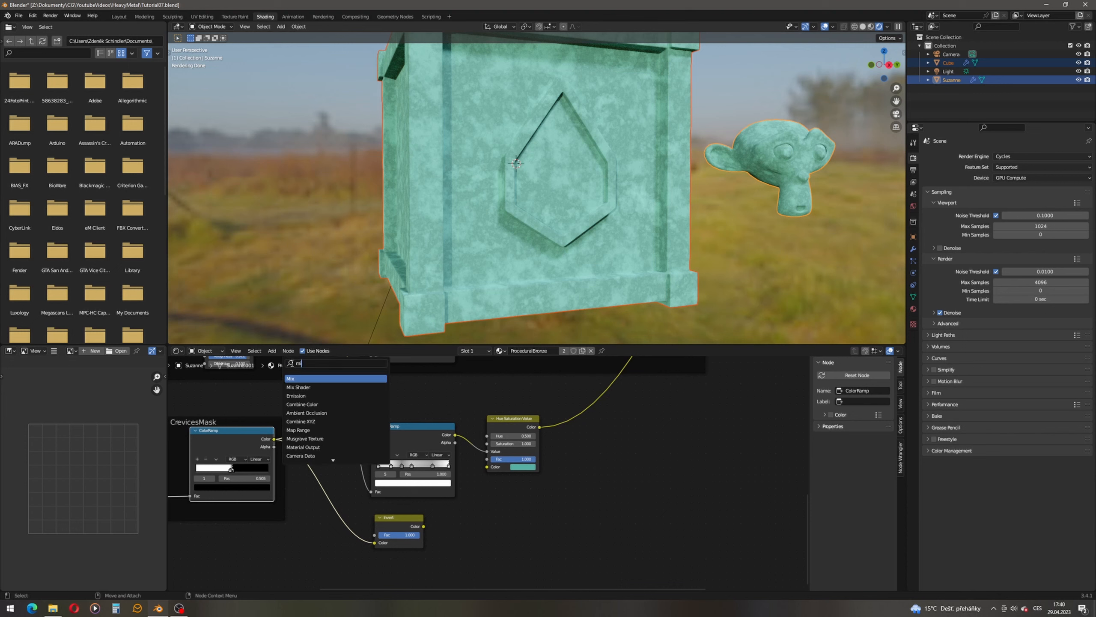
key(Return)
click(595, 477)
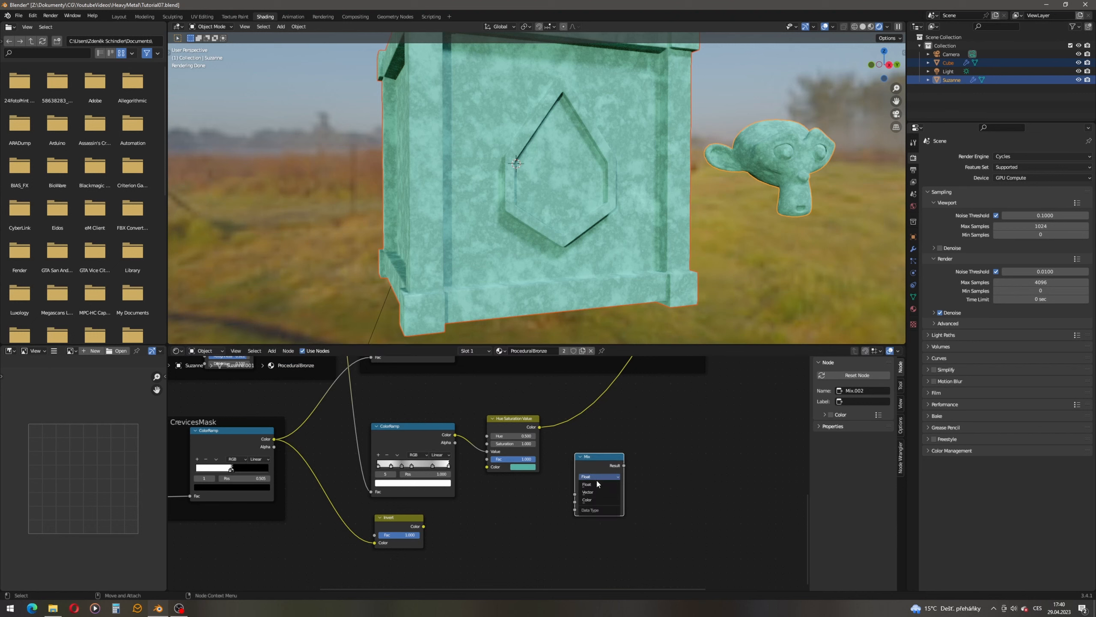
click(600, 493)
click(598, 485)
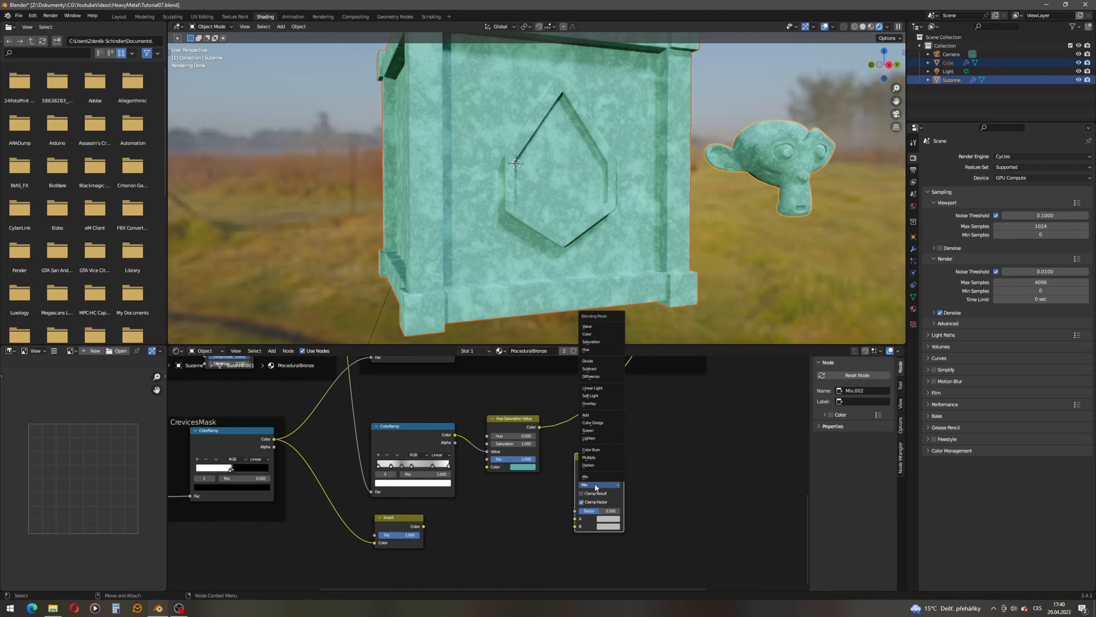
click(599, 460)
drag(594, 460, 645, 442)
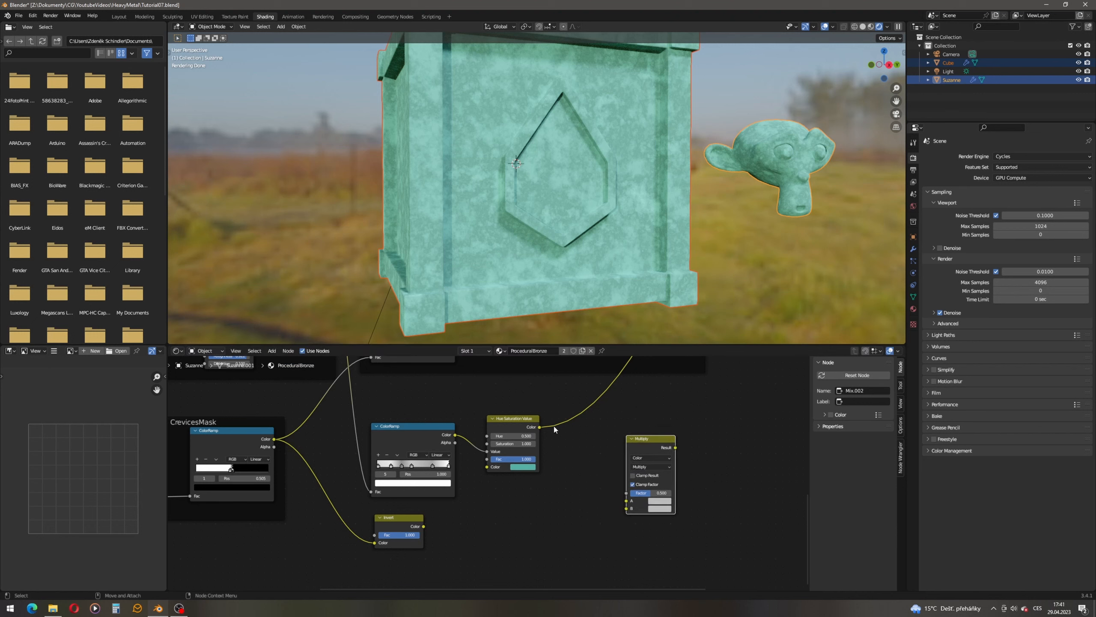
- Connect the copied Hue Saturation Value's Color to the new Multiply node's A input and the Invert's Color to B
drag(540, 426, 607, 498)
drag(629, 504, 627, 502)
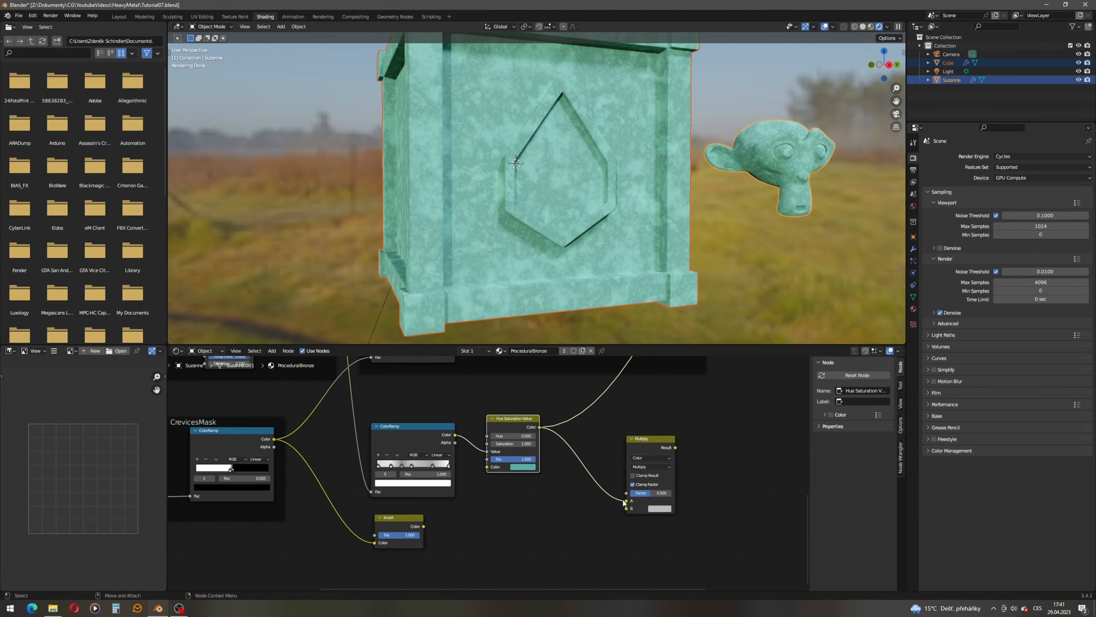
drag(424, 527, 627, 509)
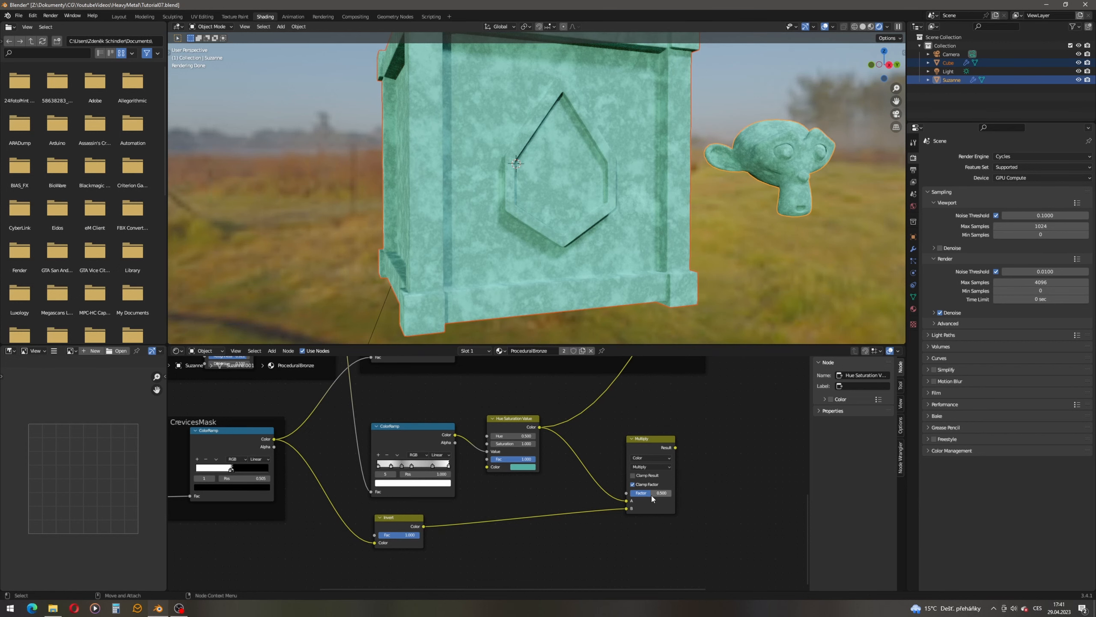
- Connect the new Multiply node's Result to the Principled BSDF's Base Color
middle_drag(735, 456, 488, 539)
scroll(556, 494, down, 3)
drag(475, 533, 593, 421)
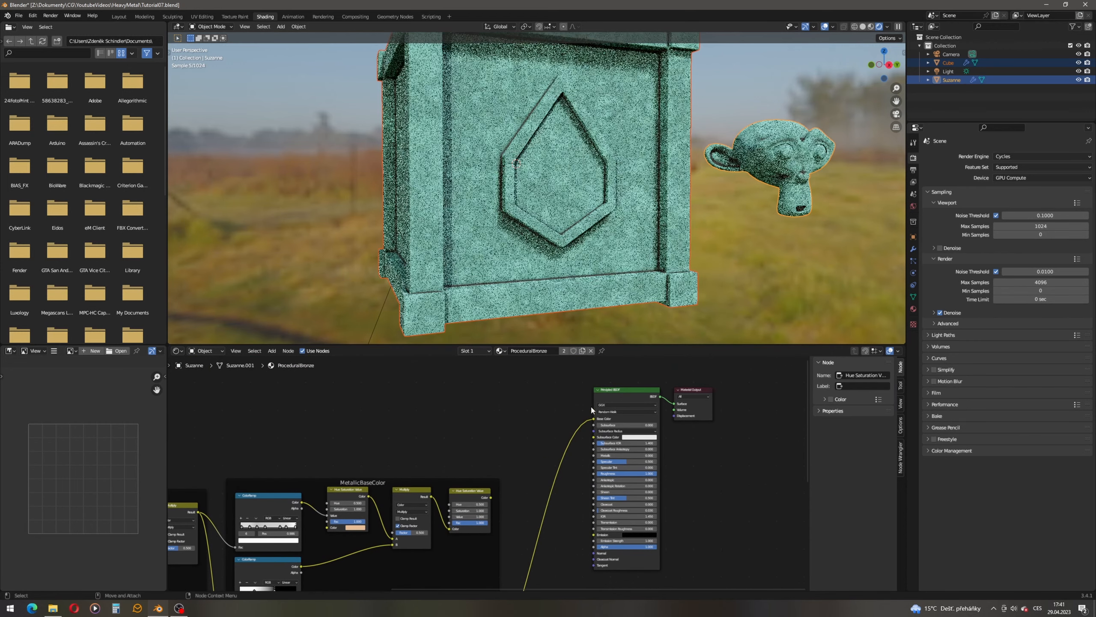
middle_drag(475, 574, 544, 447)
middle_drag(545, 538, 567, 439)
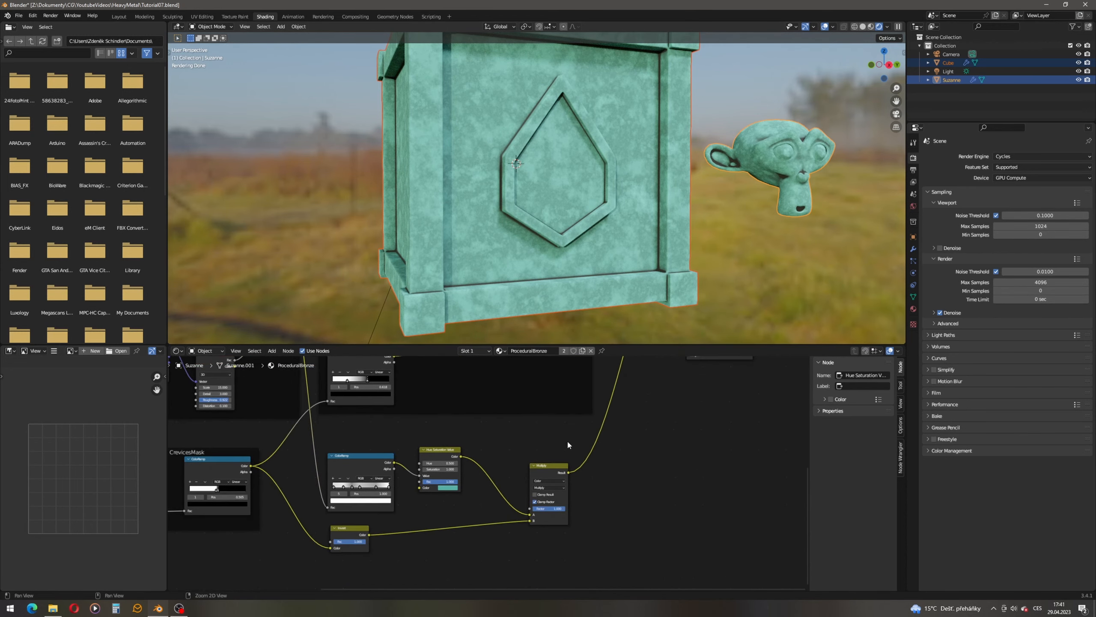
- Lower the new Multiply node's Factor to 0.733
scroll(567, 439, up, 4)
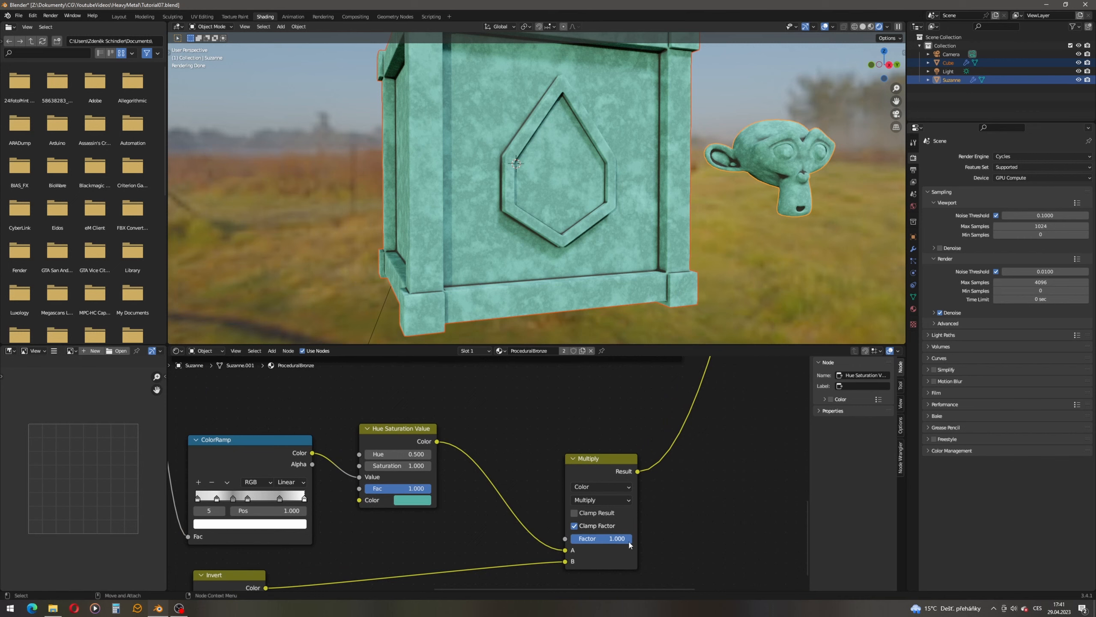
click(617, 538)
text(0.5)
key(Return)
mouse_move(615, 543)
mouse_down()
mouse_move(634, 542)
mouse_move(617, 543)
mouse_up()
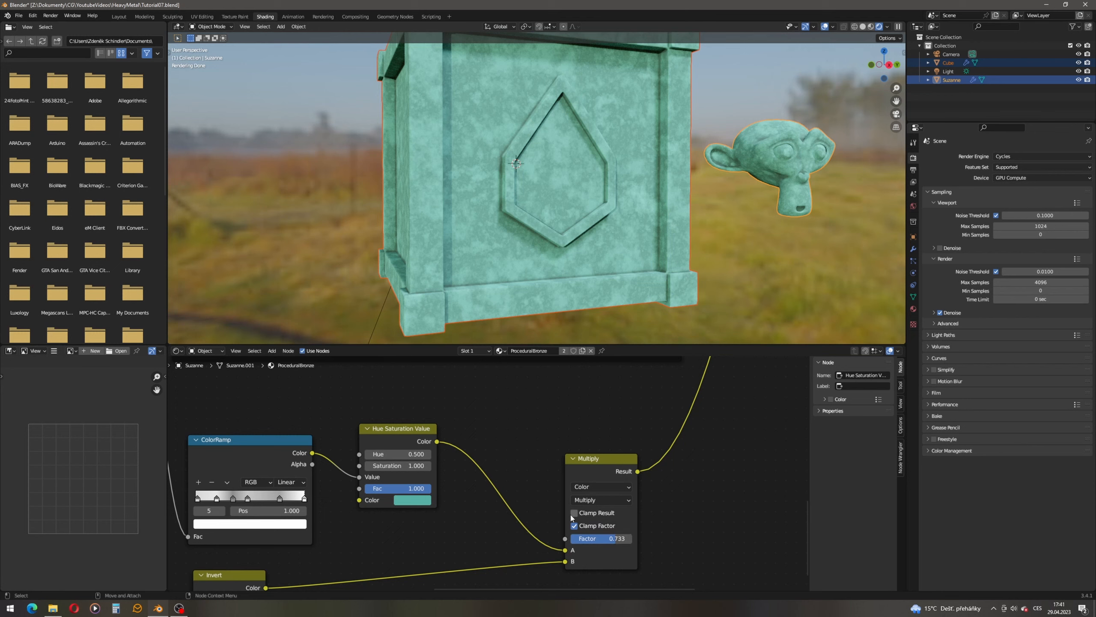
- Set the patina Multiply node's Factor to 0.750
click(604, 538)
text(0)
key(Return)
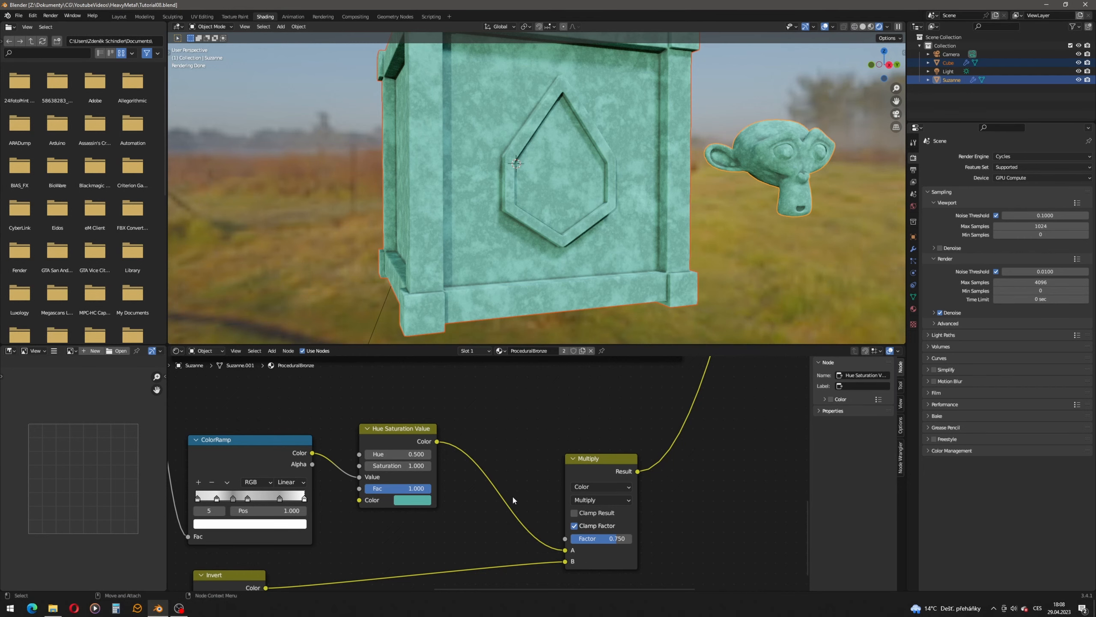
- Duplicate the patina ColorRamp and Hue Saturation Value nodes together and place the copies below the Invert node
click(258, 445)
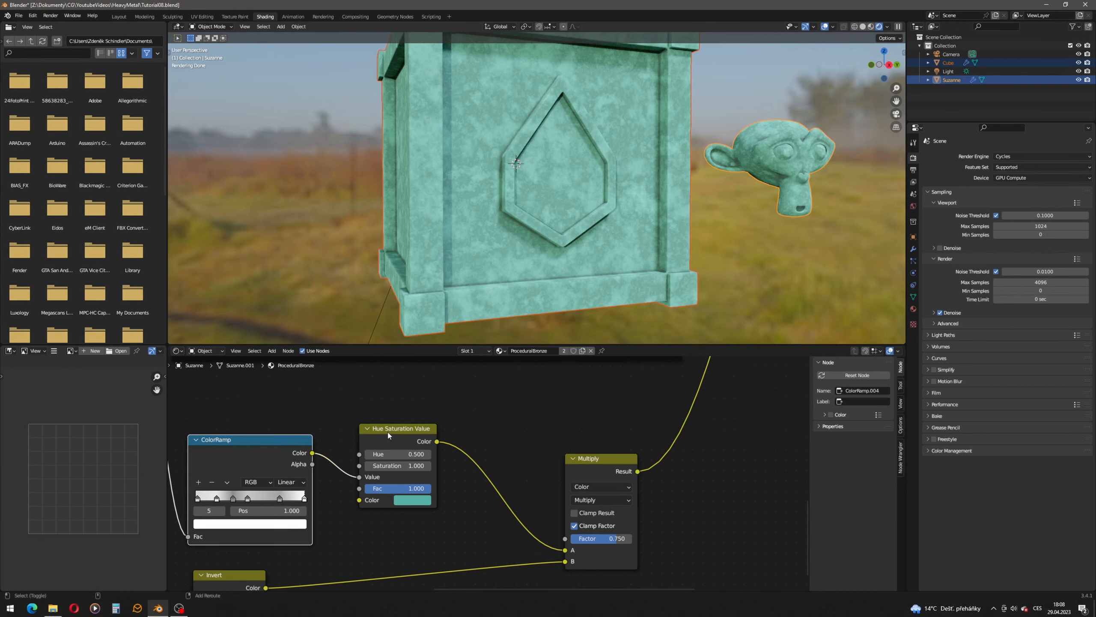
middle_drag(325, 478, 459, 431)
scroll(458, 432, down, 2)
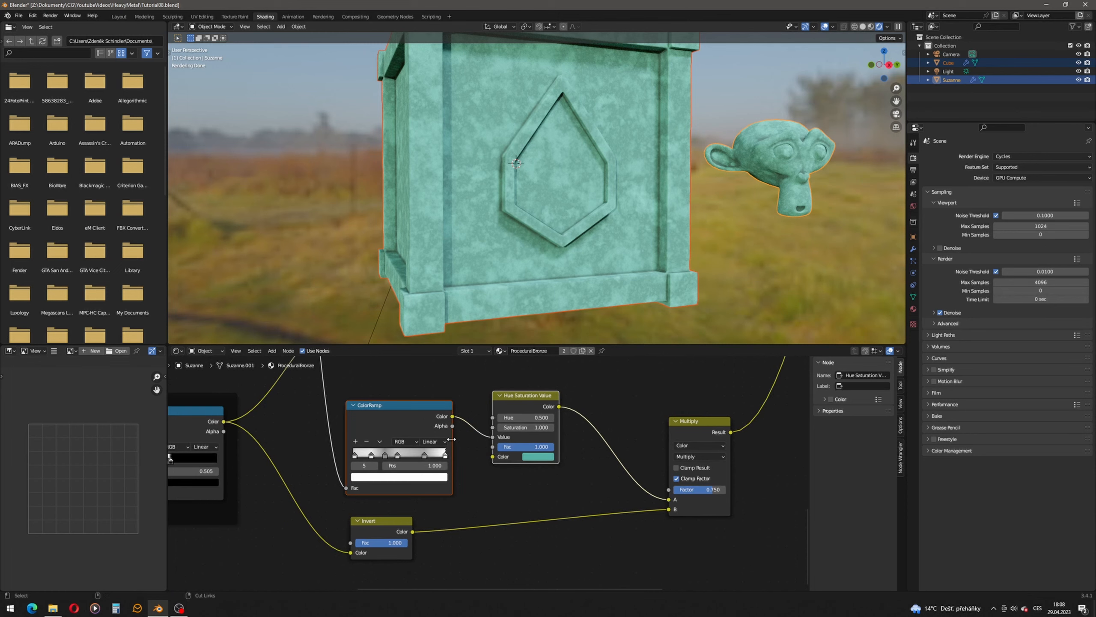
drag(397, 406, 472, 448)
key(alt+d)
- Change the duplicated Hue Saturation Value's Color to a near-black brown with Red 0.023, Green 0.014 and a similarly low Blue
click(603, 499)
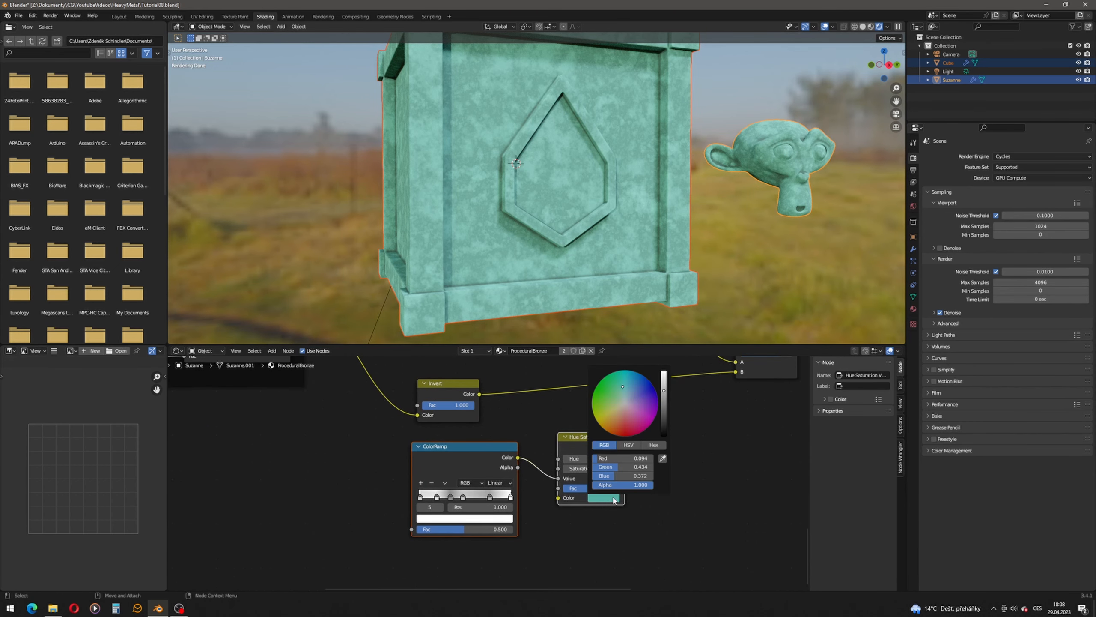
click(646, 457)
text(0.023)
key(Tab)
text(0.014)
key(Return)
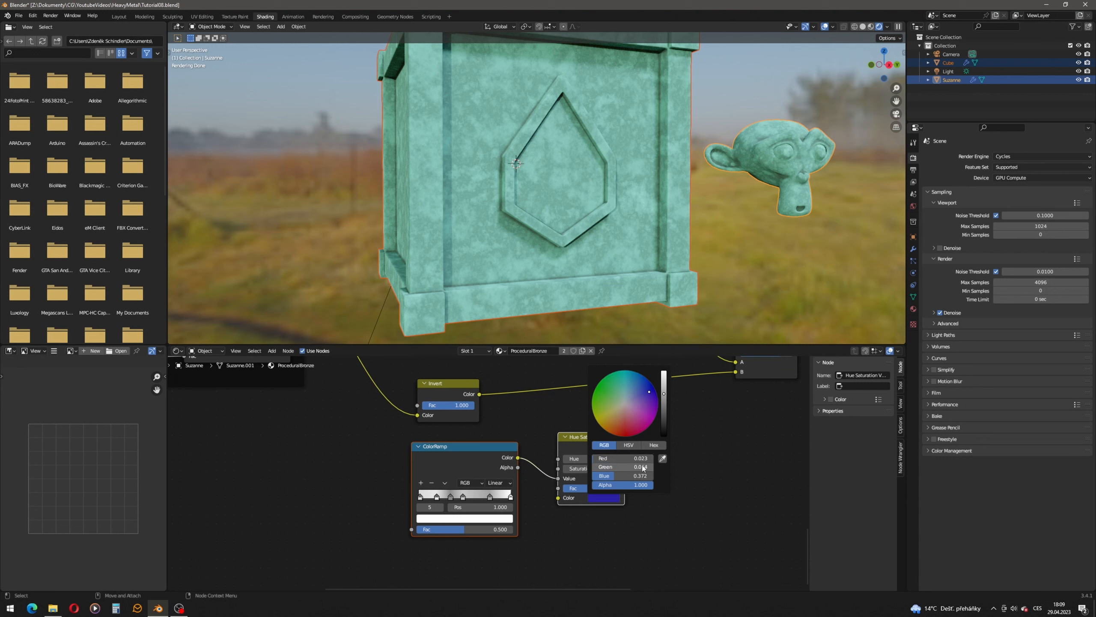
click(639, 475)
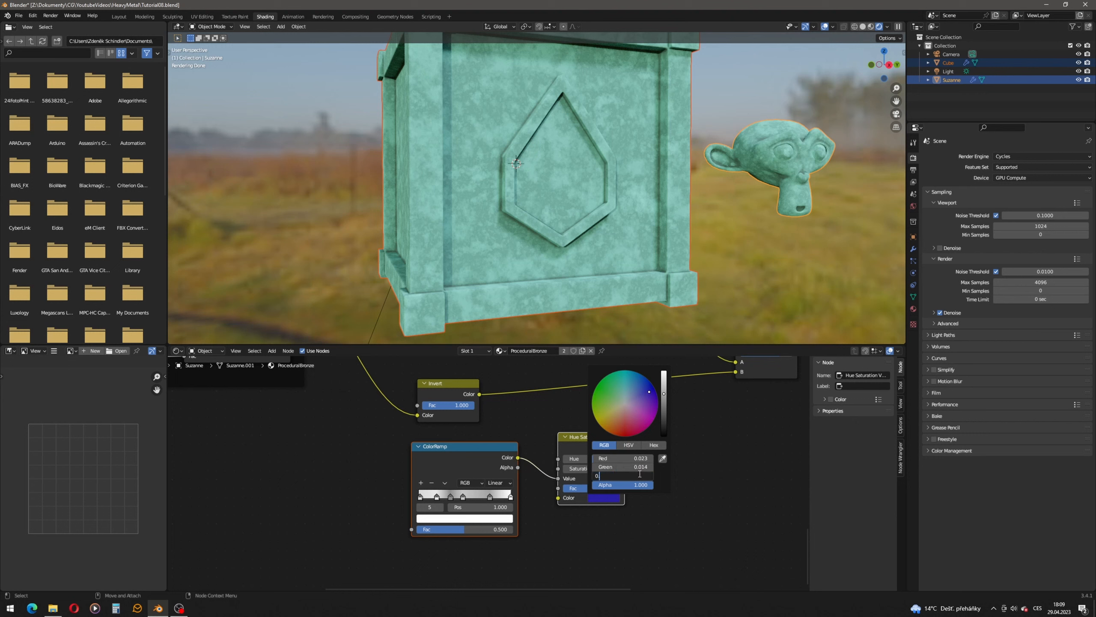
key(Return)
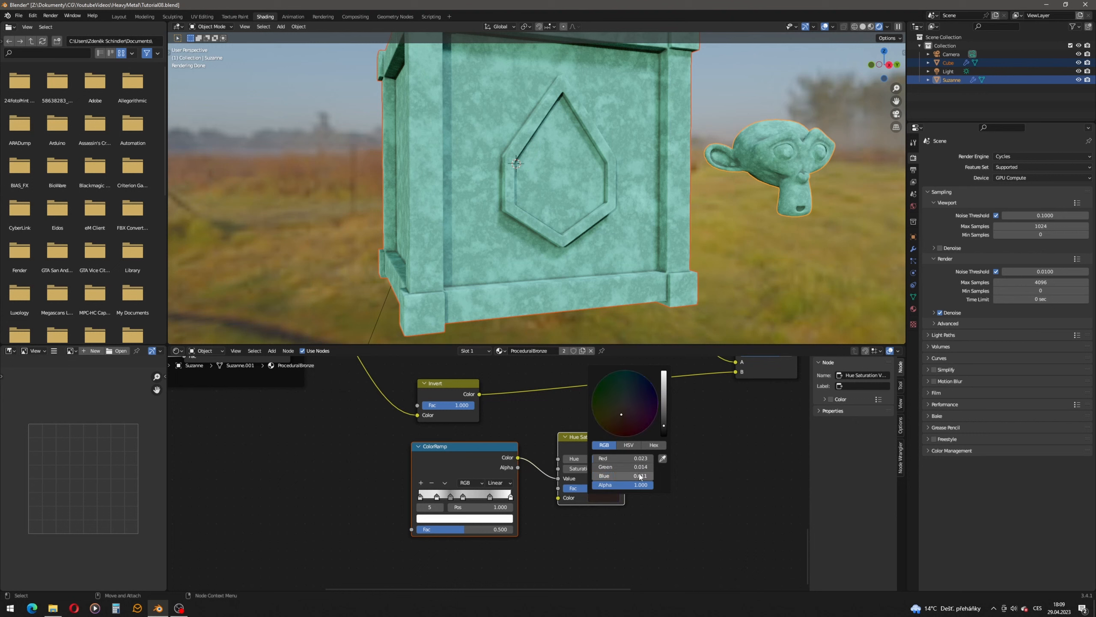
- Shift the duplicated pair aside and add a Mix node in Color mode with Multiply blending ahead of it, below the Invert node
scroll(593, 473, down, 2)
drag(470, 462, 571, 462)
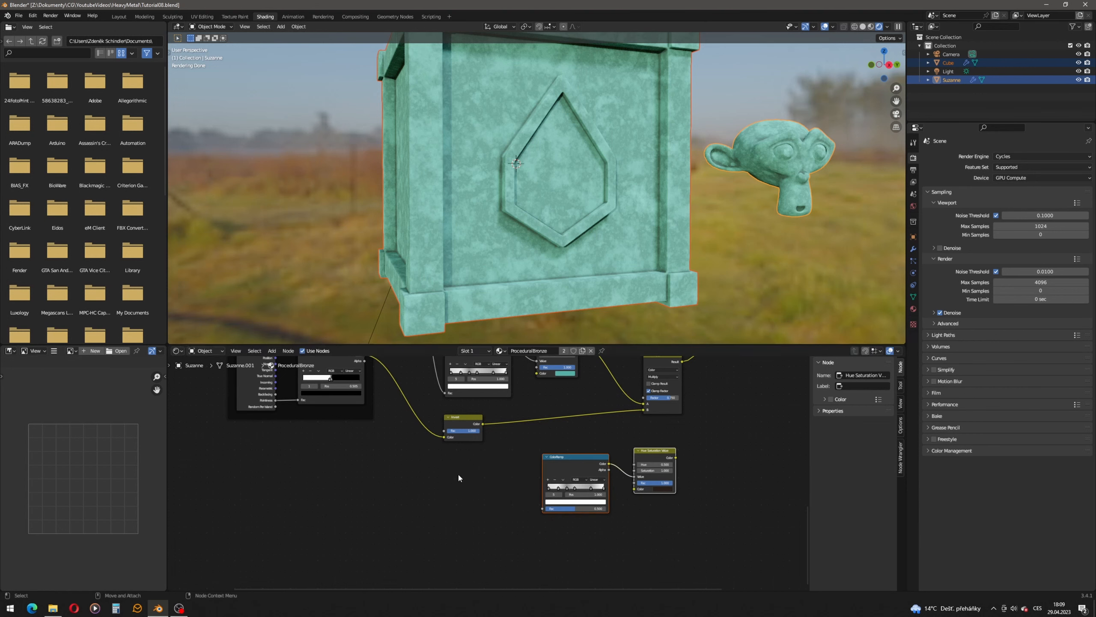
middle_drag(375, 472, 449, 476)
click(273, 352)
click(275, 359)
text(mix)
key(Return)
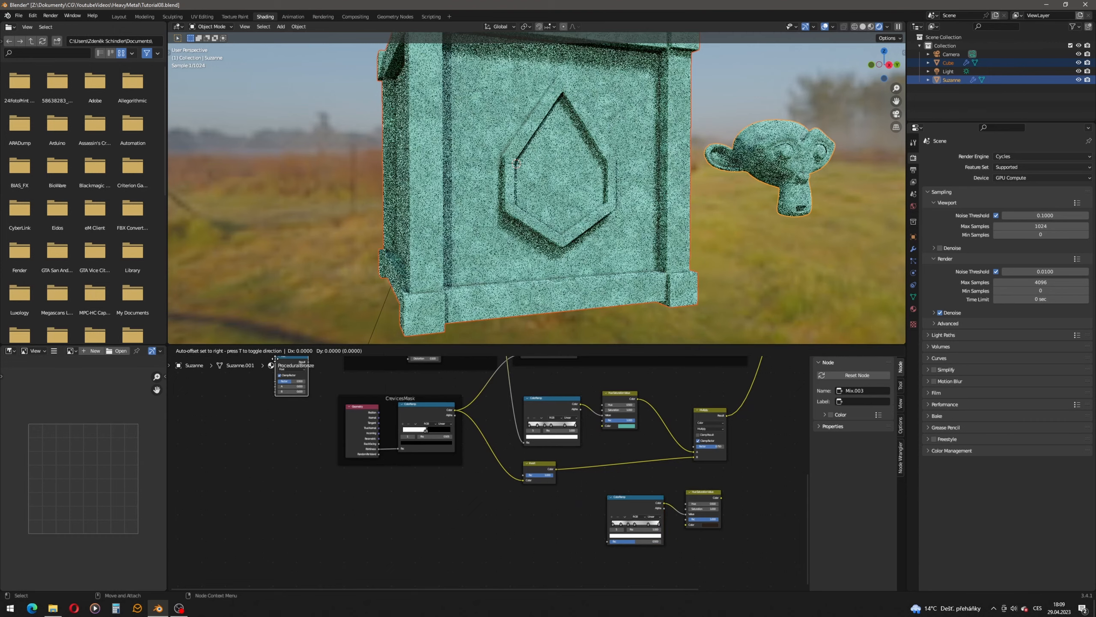
click(500, 498)
scroll(500, 498, up, 2)
click(526, 528)
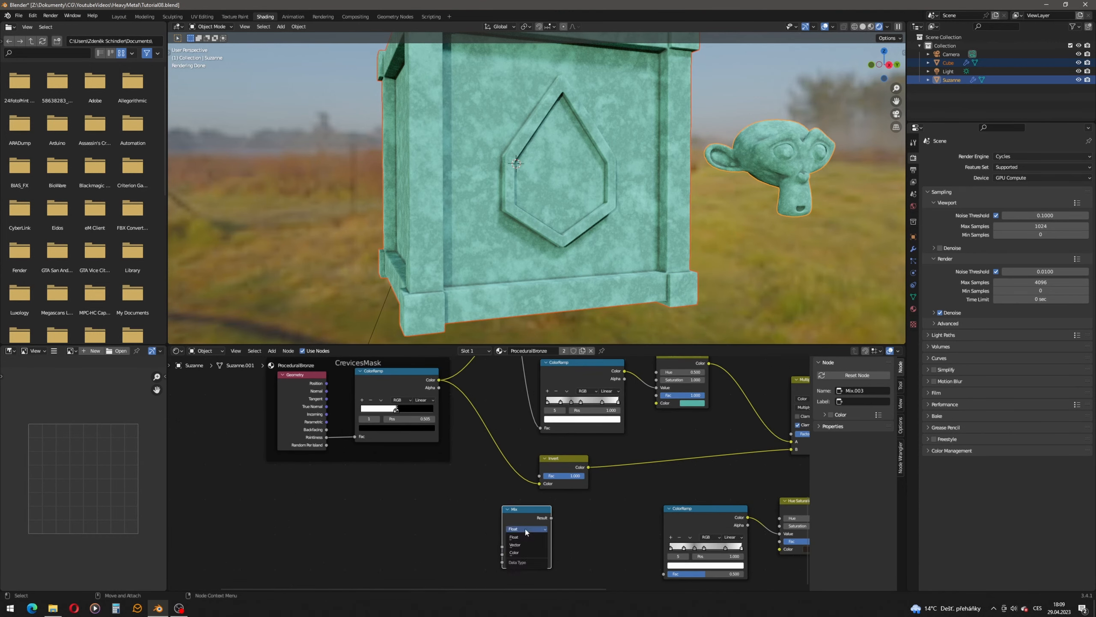
click(538, 552)
click(542, 538)
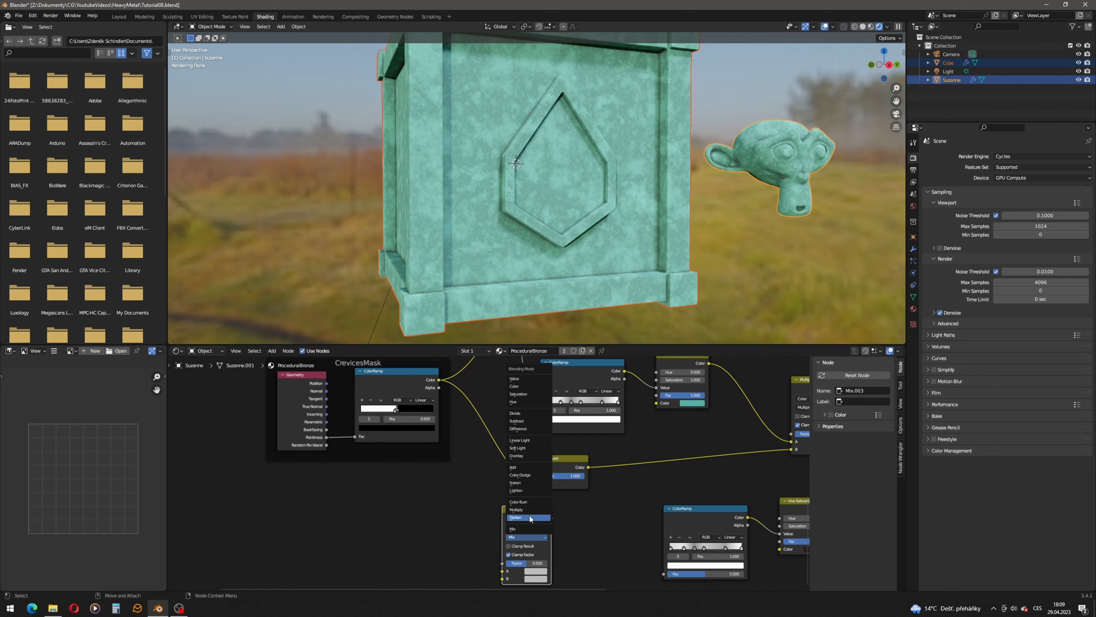
click(534, 519)
- Move the CrevicesMask and BaseNoise frames farther from the colour nodes to free up space between them
middle_drag(425, 488, 560, 543)
scroll(561, 546, down, 6)
drag(576, 426, 419, 524)
drag(492, 440, 381, 438)
click(469, 475)
middle_drag(470, 476, 470, 549)
drag(426, 372, 599, 492)
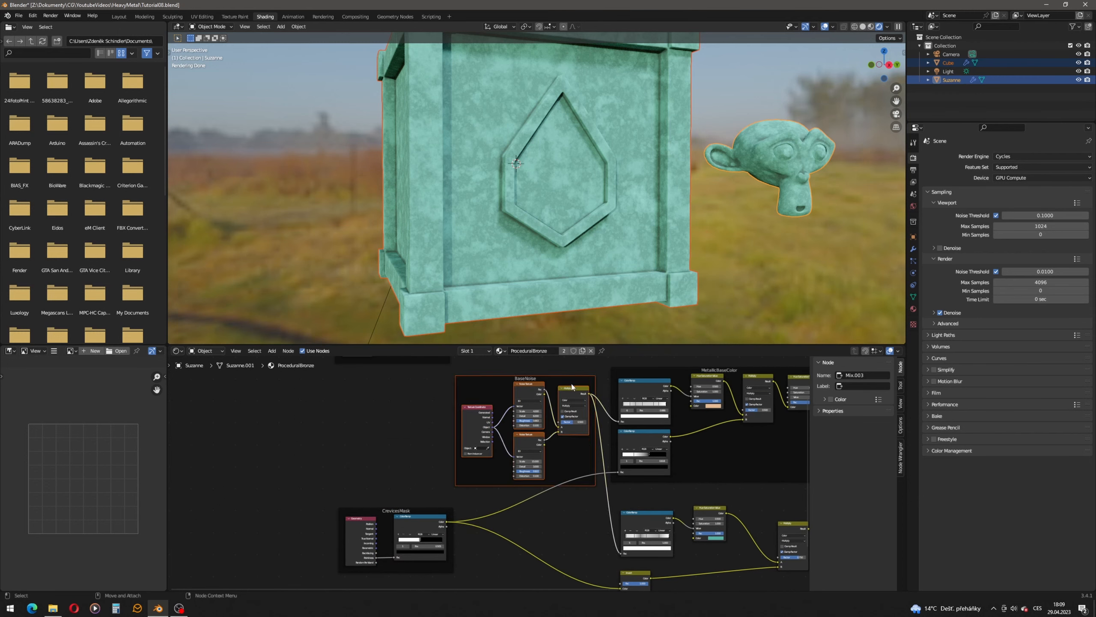
drag(563, 379, 406, 384)
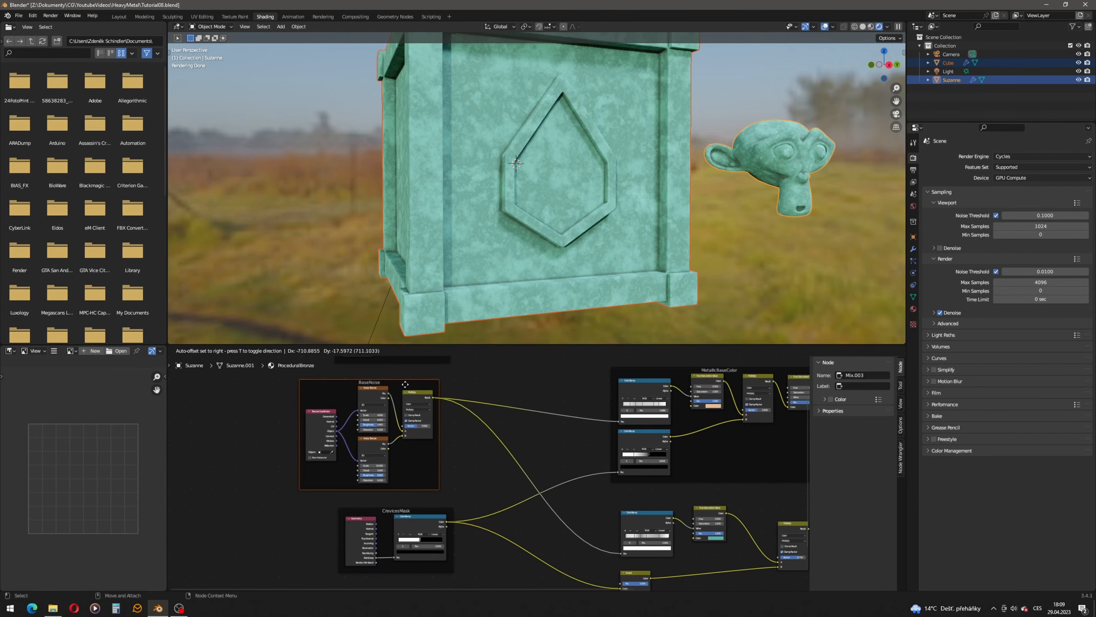
click(472, 468)
- Add a ColorRamp below the CrevicesMask frame, with its Fac fed by the lower Noise Texture in the BaseNoise frame
scroll(471, 466, up, 3)
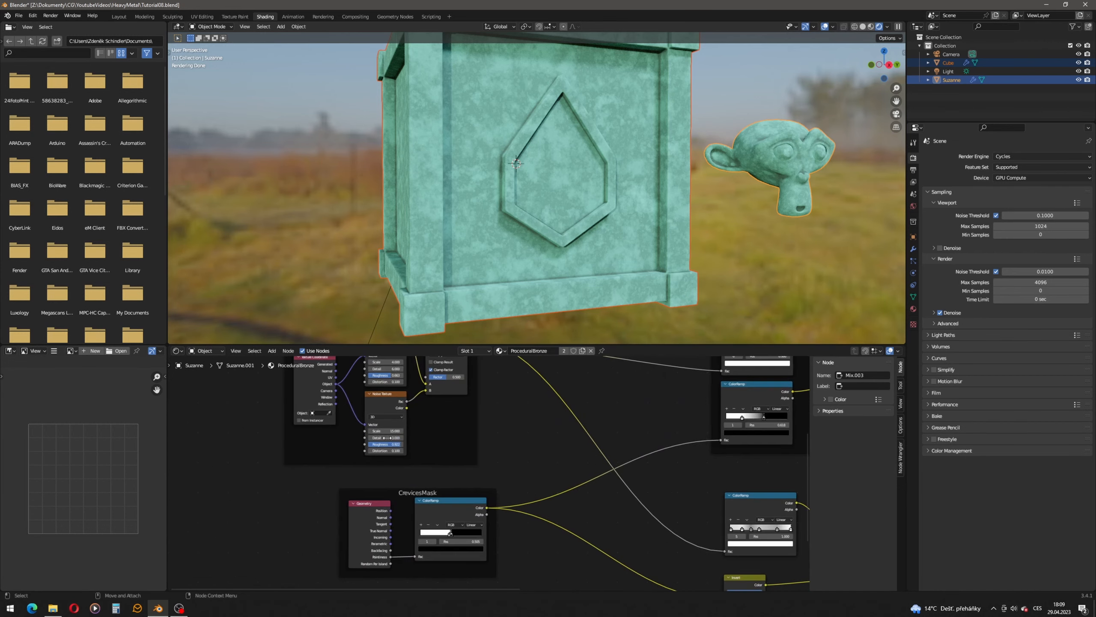
drag(419, 427, 563, 527)
text(colo)
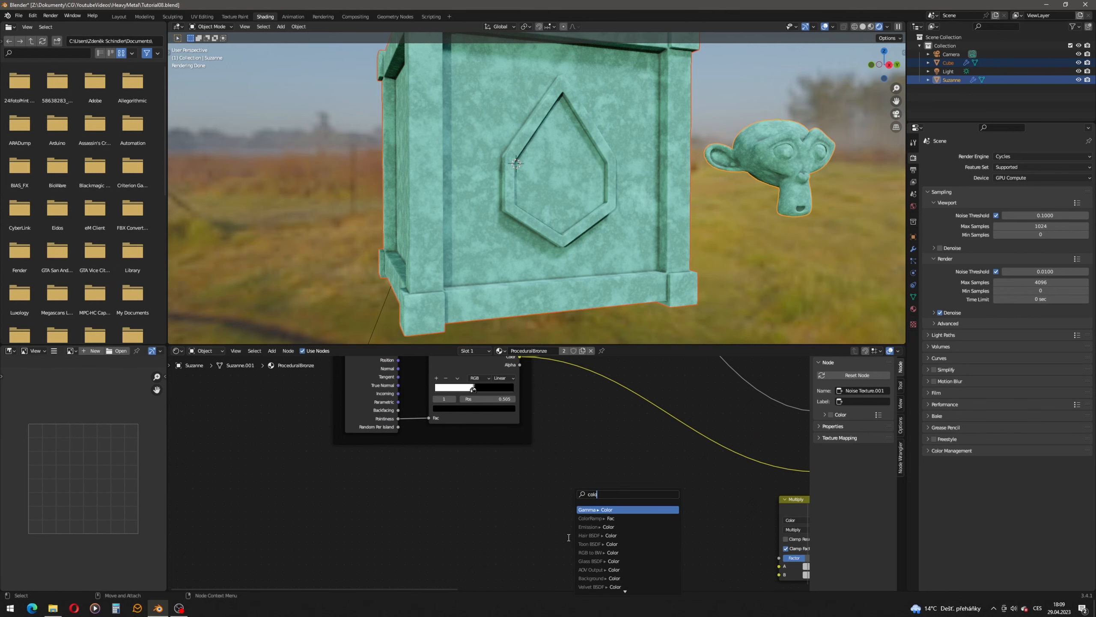
click(596, 517)
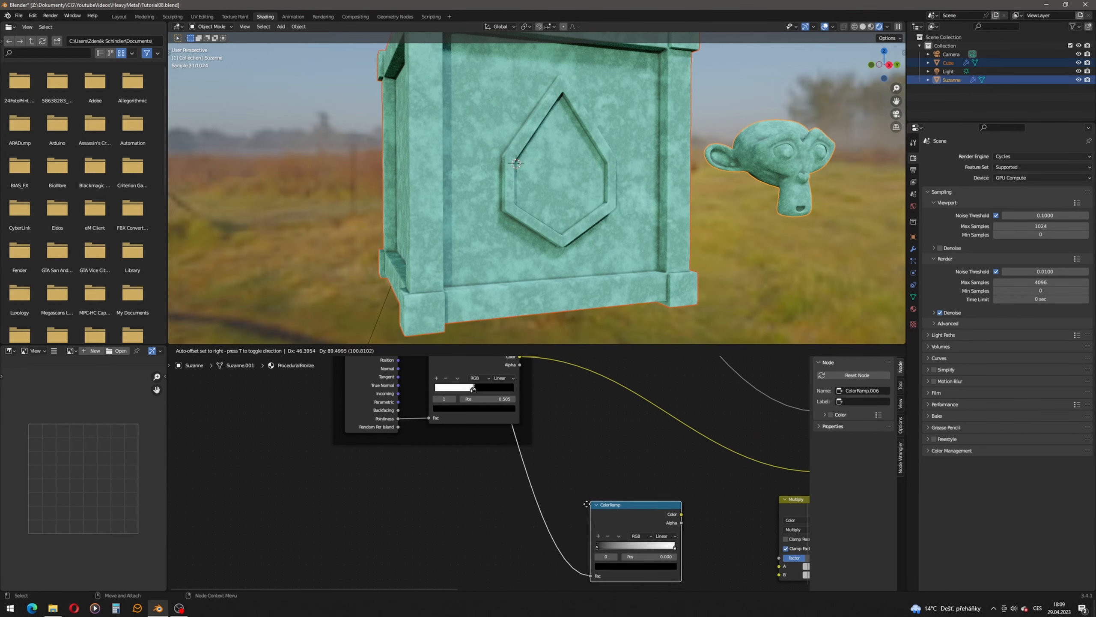
middle_drag(653, 524, 511, 497)
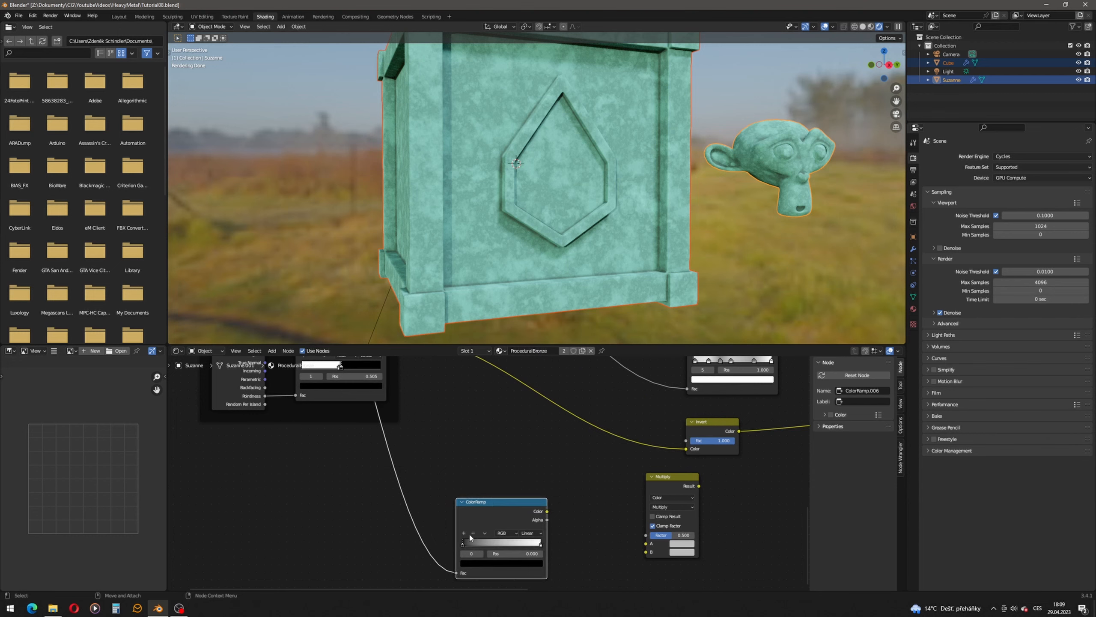
- Position the new ColorRamp's black stop at 0.214 and its white stop at 0.814
scroll(514, 441, up, 3)
scroll(488, 475, up, 1)
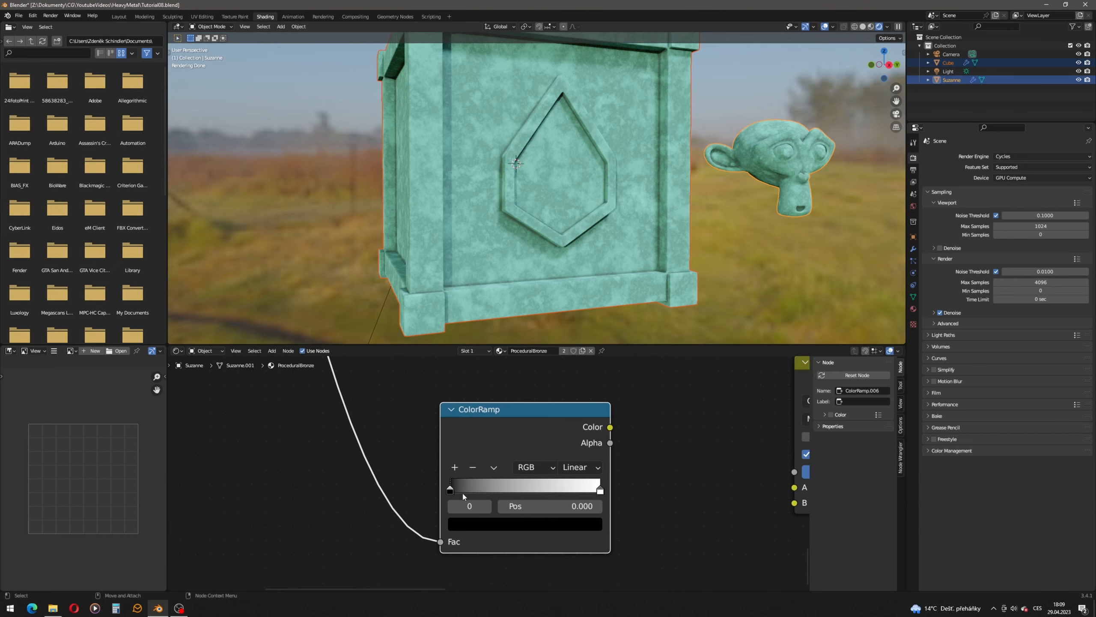
drag(450, 490, 469, 490)
click(545, 501)
text(0.214)
key(Return)
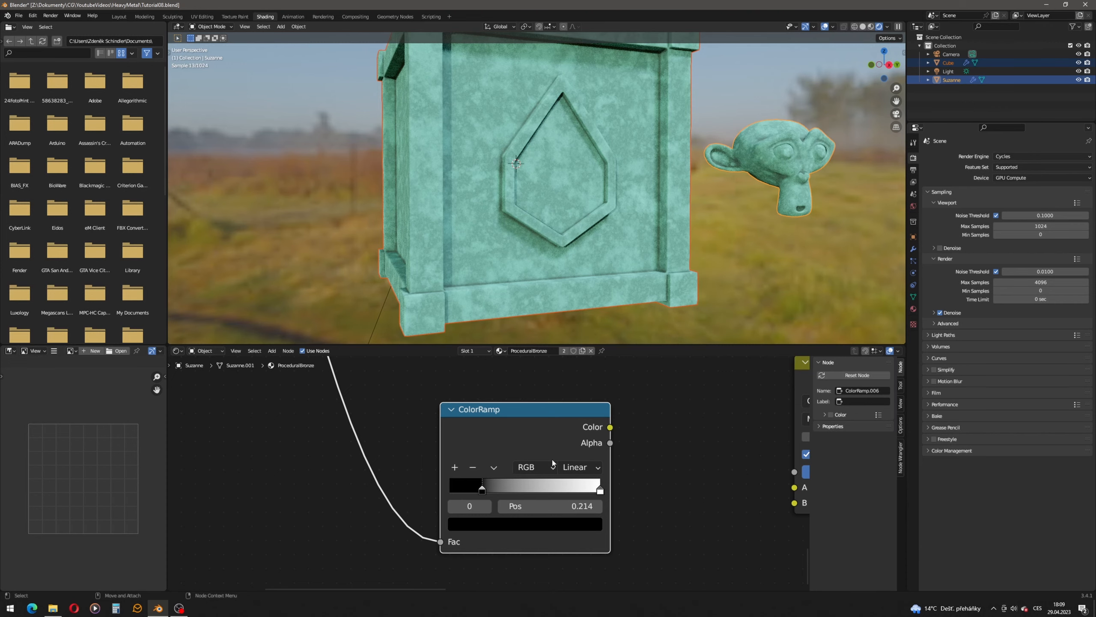
click(600, 490)
click(569, 506)
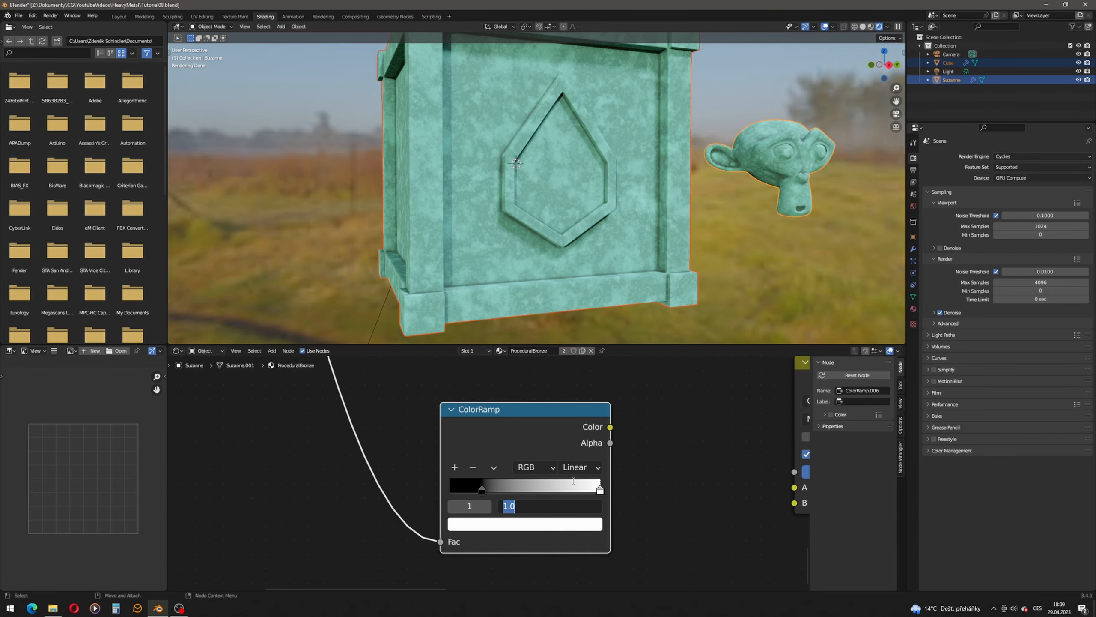
text(0.814)
key(Return)
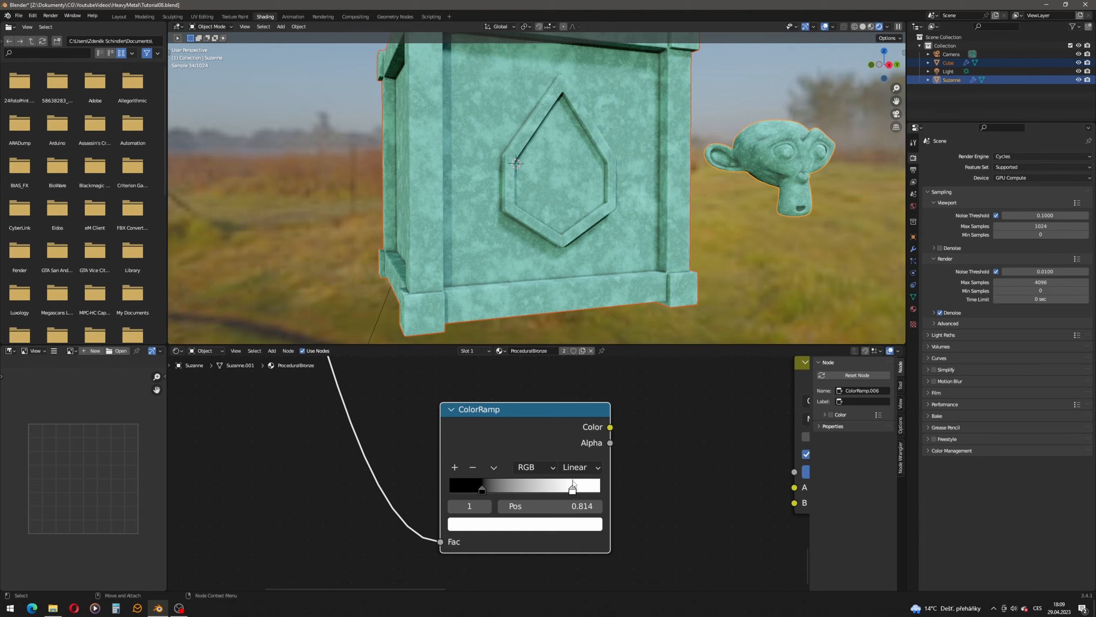
- Connect the new ColorRamp's Color to the unlinked Multiply node's B input and the CrevicesMask ColorRamp's Color to A
scroll(624, 446, down, 1)
drag(547, 418, 542, 488)
middle_drag(630, 490, 517, 443)
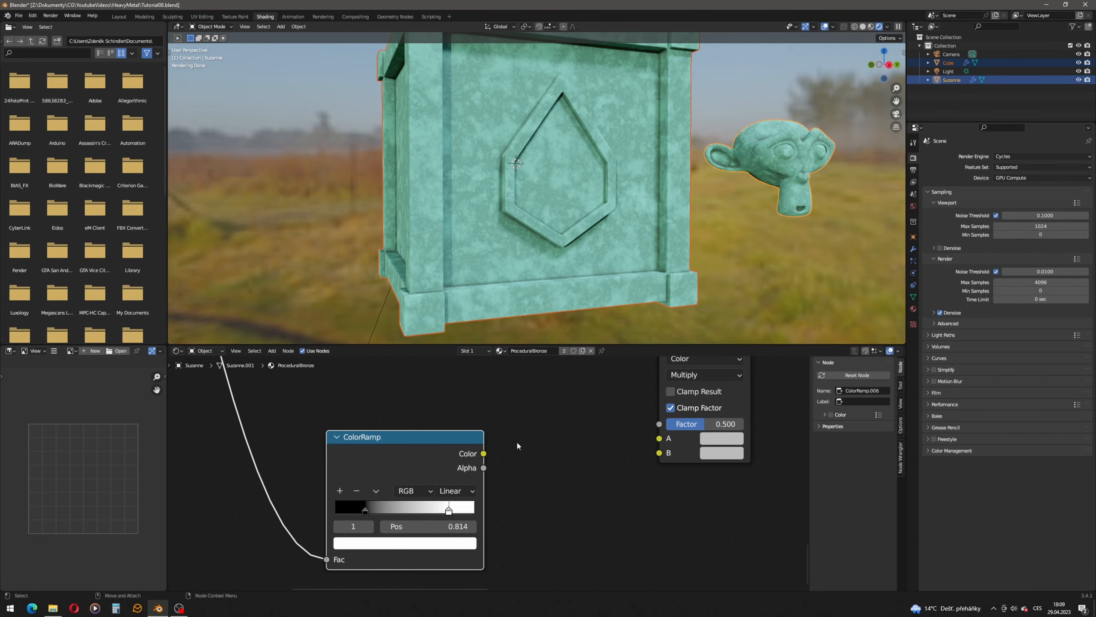
drag(484, 454, 659, 453)
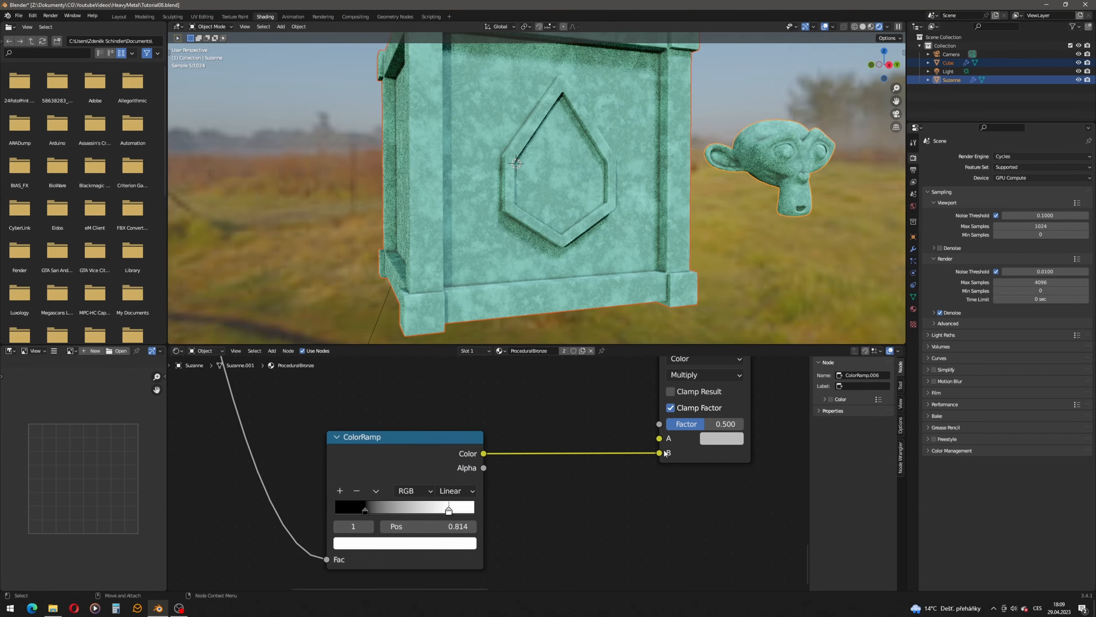
scroll(517, 426, down, 5)
middle_drag(499, 394, 526, 446)
middle_drag(455, 413, 520, 511)
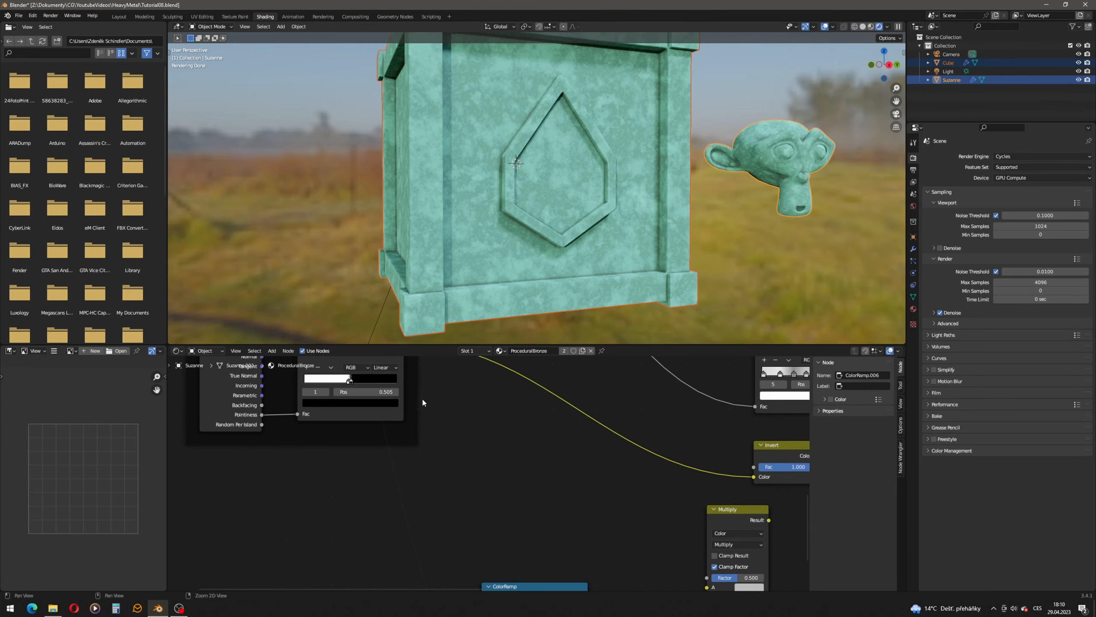
middle_drag(422, 398, 417, 453)
drag(402, 396, 712, 547)
- Set the crevice Multiply node's Factor to 1.000 and reposition the node below the Invert
middle_drag(743, 468, 528, 469)
scroll(528, 470, down, 3)
drag(505, 485, 522, 513)
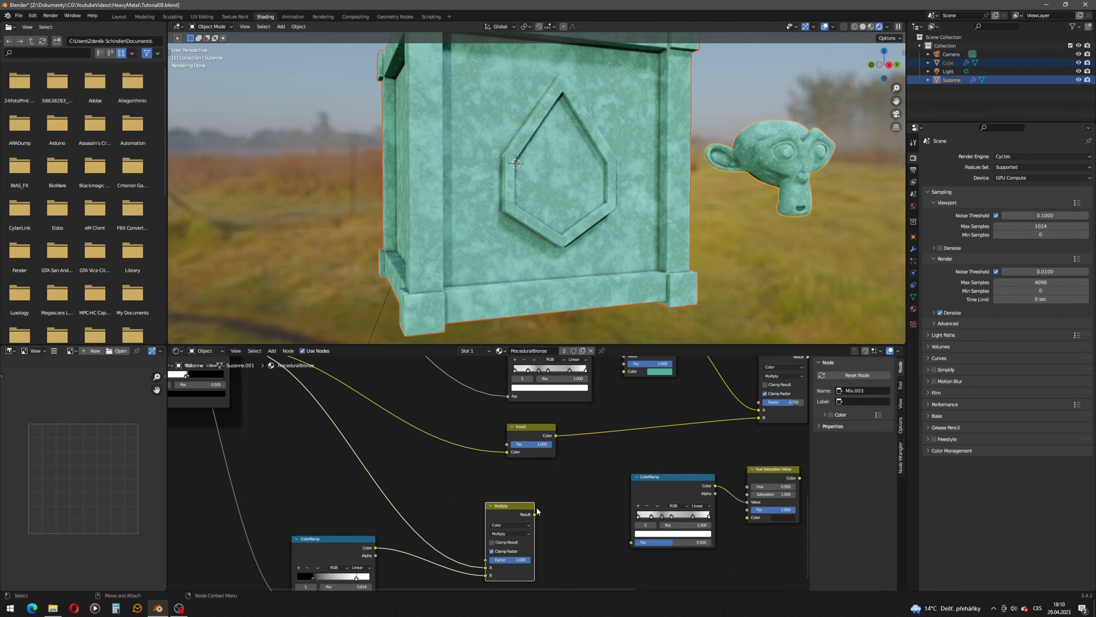
- Connect the crevice Multiply node's Result to the duplicated ColorRamp's Fac input
middle_drag(576, 519, 491, 443)
drag(436, 438, 547, 468)
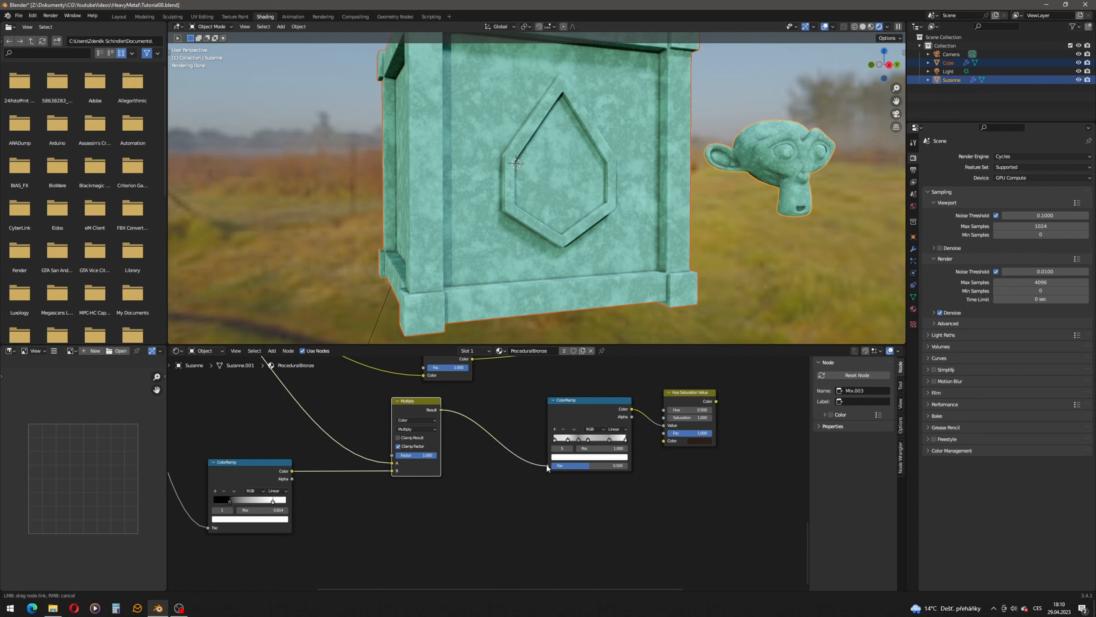
drag(441, 410, 548, 467)
- Tidy the lower chain by nudging the dark Hue Saturation Value node and moving the noise ColorRamp closer to its Multiply node
middle_drag(549, 469, 462, 518)
scroll(464, 517, down, 3)
middle_drag(580, 412, 539, 453)
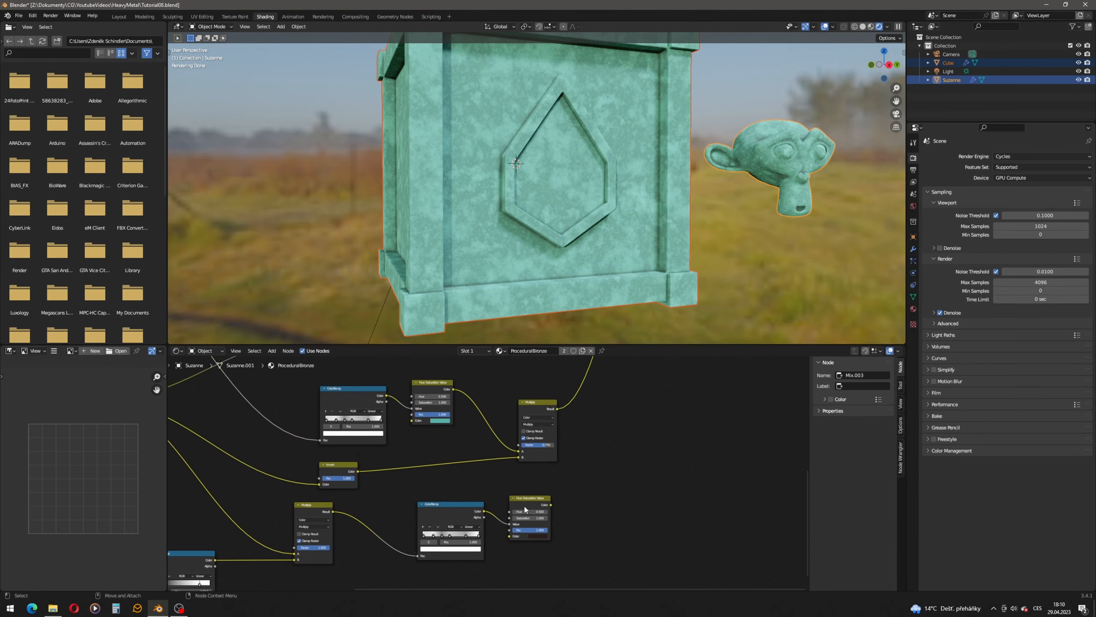
drag(525, 504, 528, 500)
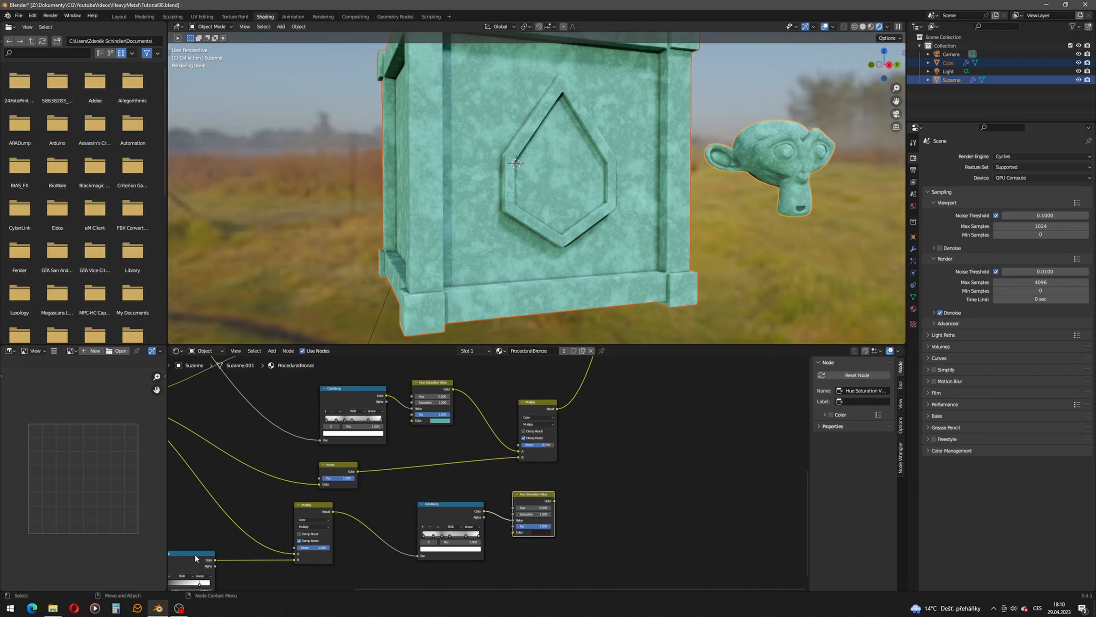
drag(195, 554, 260, 560)
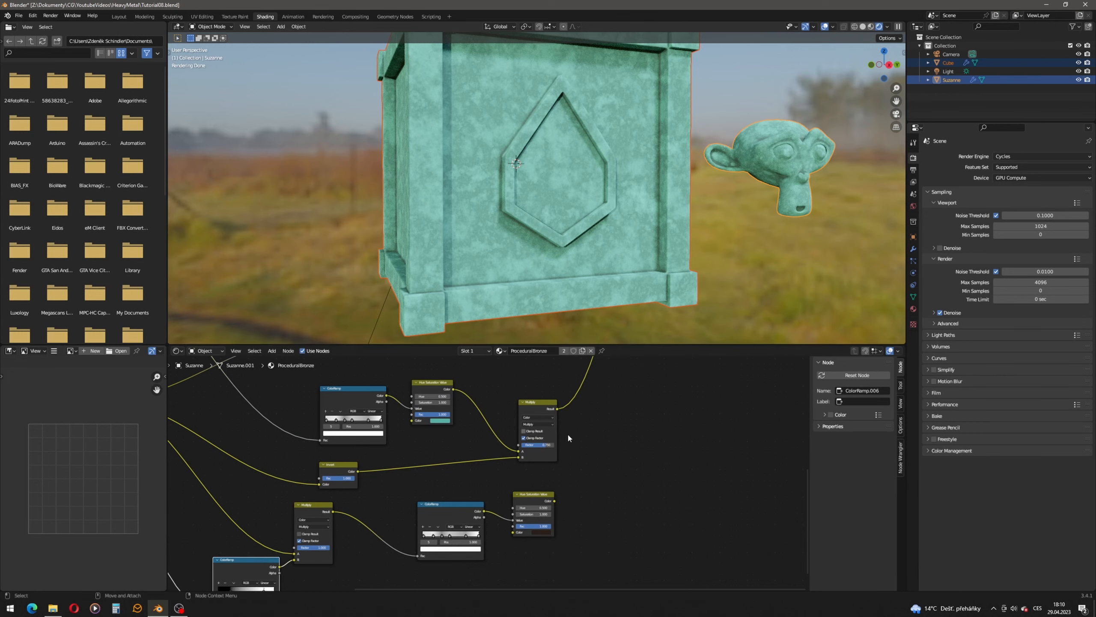
- Add a Mix node in Color mode with Mix blending, placed beyond the patina Multiply and dark Hue Saturation Value nodes
click(271, 351)
click(286, 361)
text(mix)
key(Return)
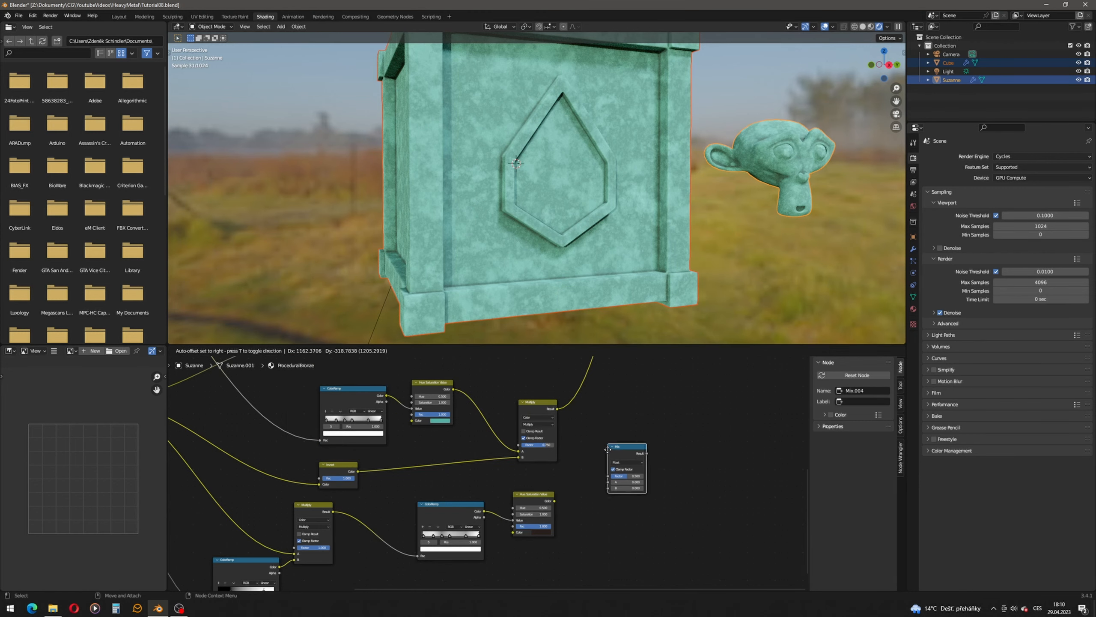
click(650, 468)
scroll(650, 468, up, 2)
click(678, 457)
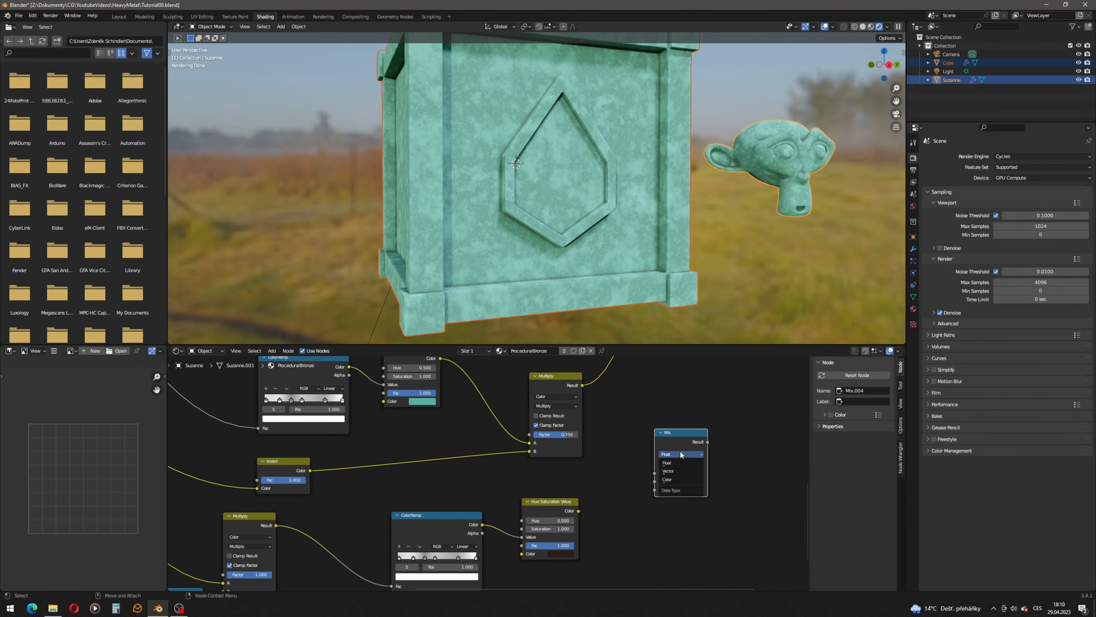
click(678, 480)
click(678, 463)
click(679, 465)
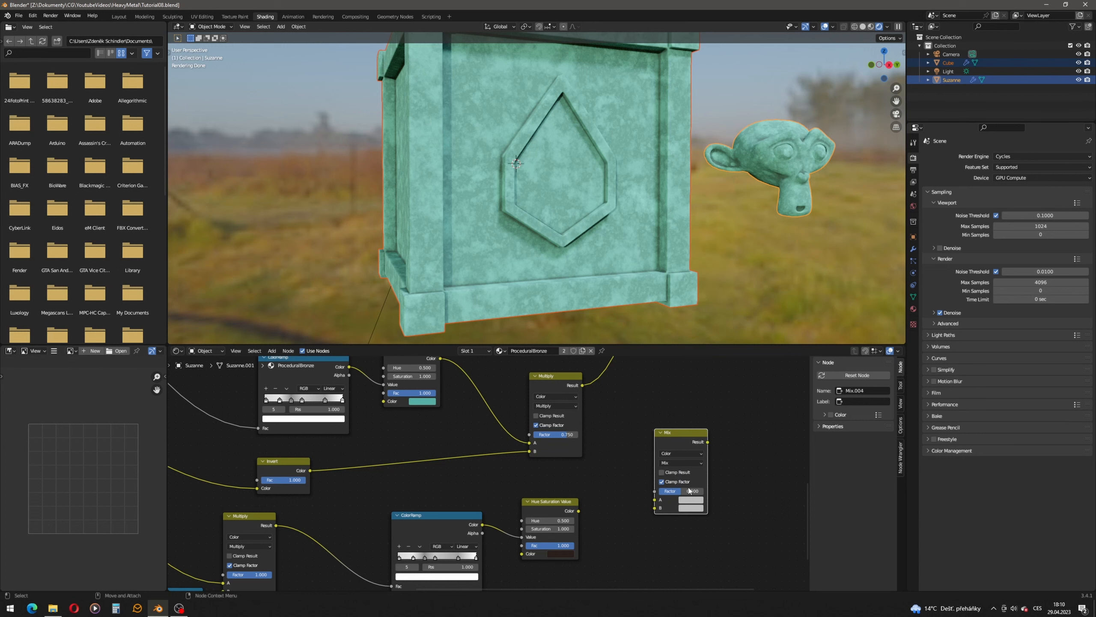
- Connect the patina Multiply's Result to the new Mix node's A input and the dark Hue Saturation Value's Color to B
drag(582, 386, 655, 499)
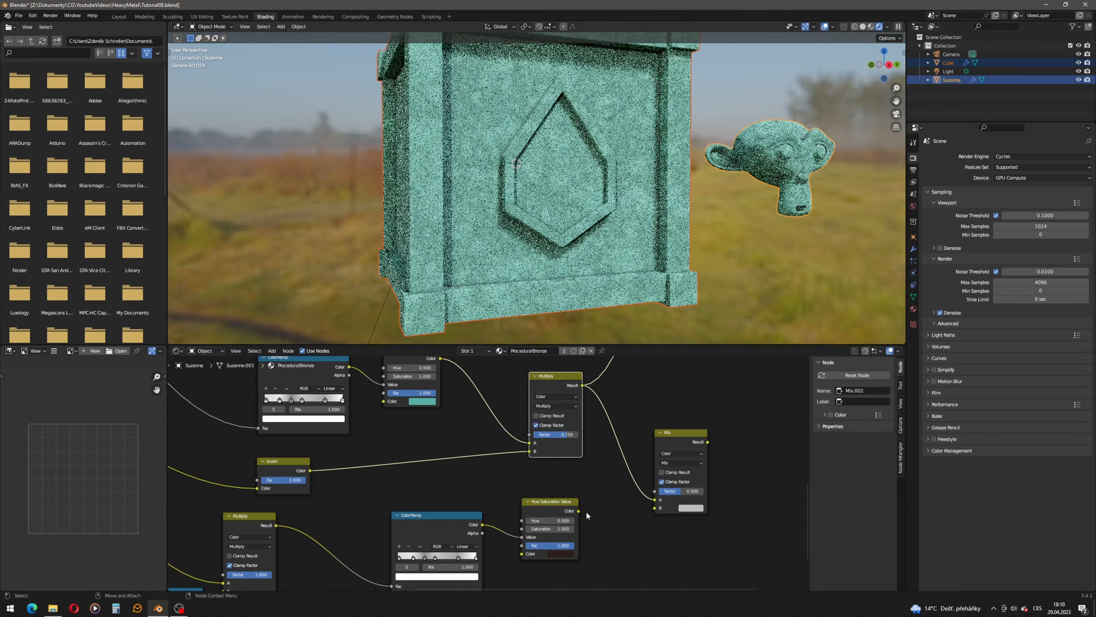
drag(579, 511, 655, 507)
middle_drag(430, 483, 501, 459)
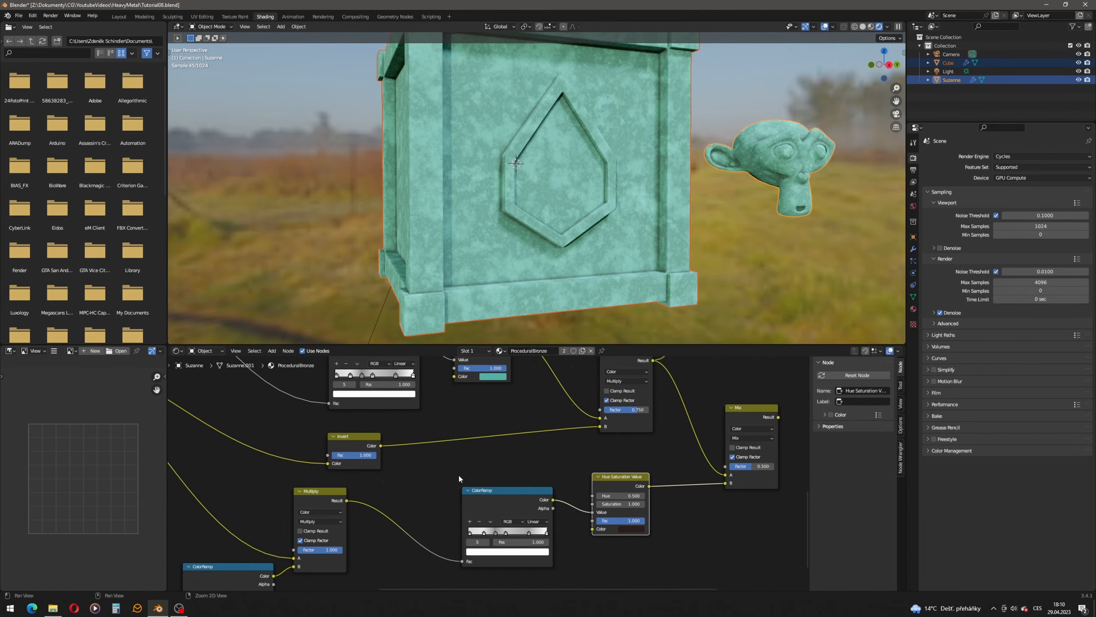
middle_drag(305, 498, 368, 497)
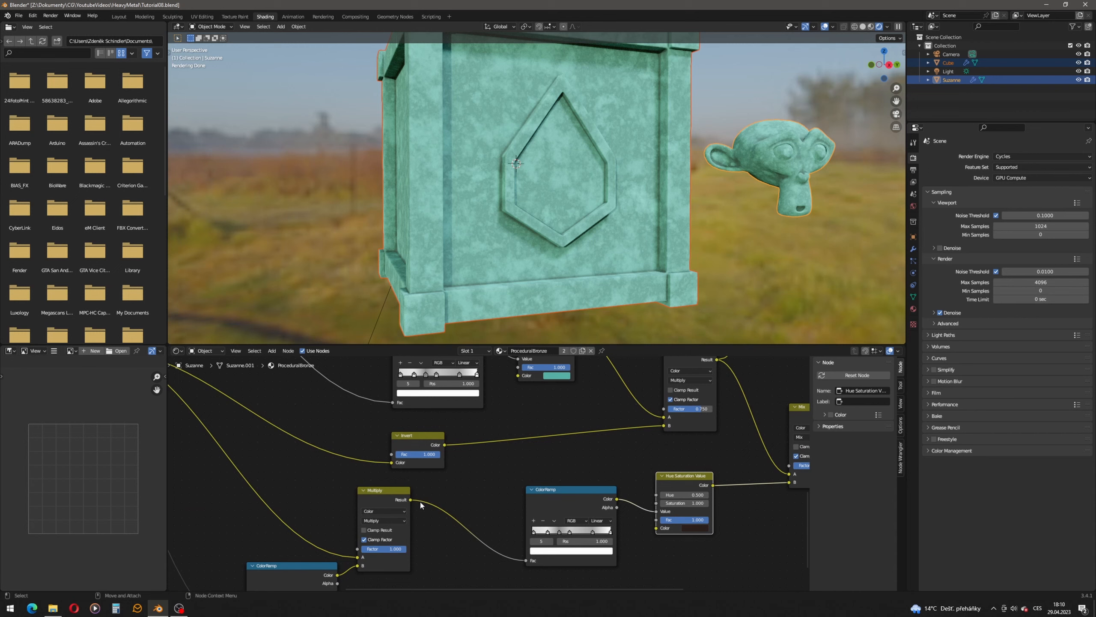
- Connect the crevice Multiply's Result to the new Mix node's Factor and the Mix node's Result to the Principled BSDF's Base Color
drag(411, 500, 789, 465)
middle_drag(714, 432, 393, 469)
scroll(478, 463, down, 2)
middle_drag(479, 463, 431, 513)
drag(468, 506, 499, 402)
drag(697, 380, 558, 424)
drag(555, 380, 657, 394)
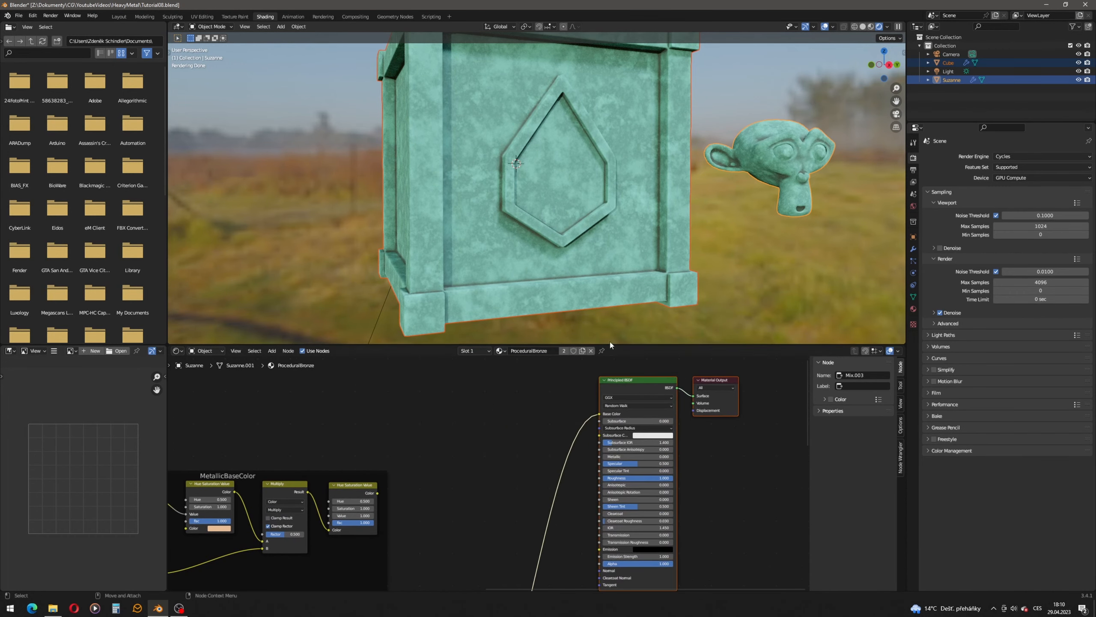
- Set the patina Multiply node's Factor to 0.5
scroll(552, 228, up, 6)
shift+middle_drag(576, 311, 557, 204)
middle_drag(586, 256, 365, 272)
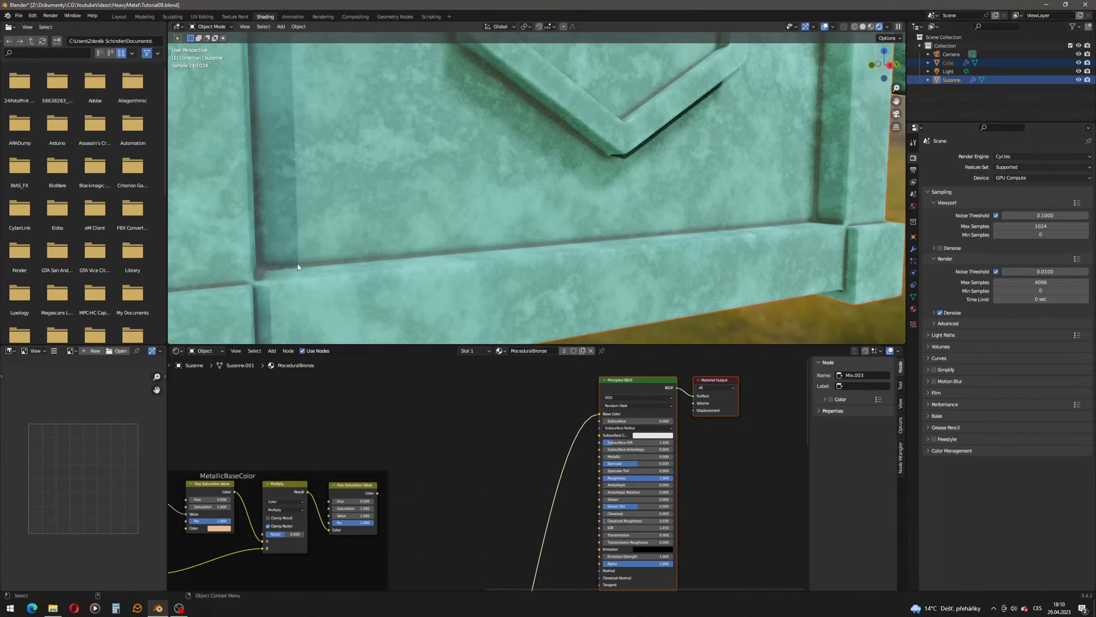
middle_drag(523, 519, 537, 370)
scroll(497, 486, down, 2)
middle_drag(449, 585, 521, 464)
scroll(453, 461, up, 5)
double_click(555, 465)
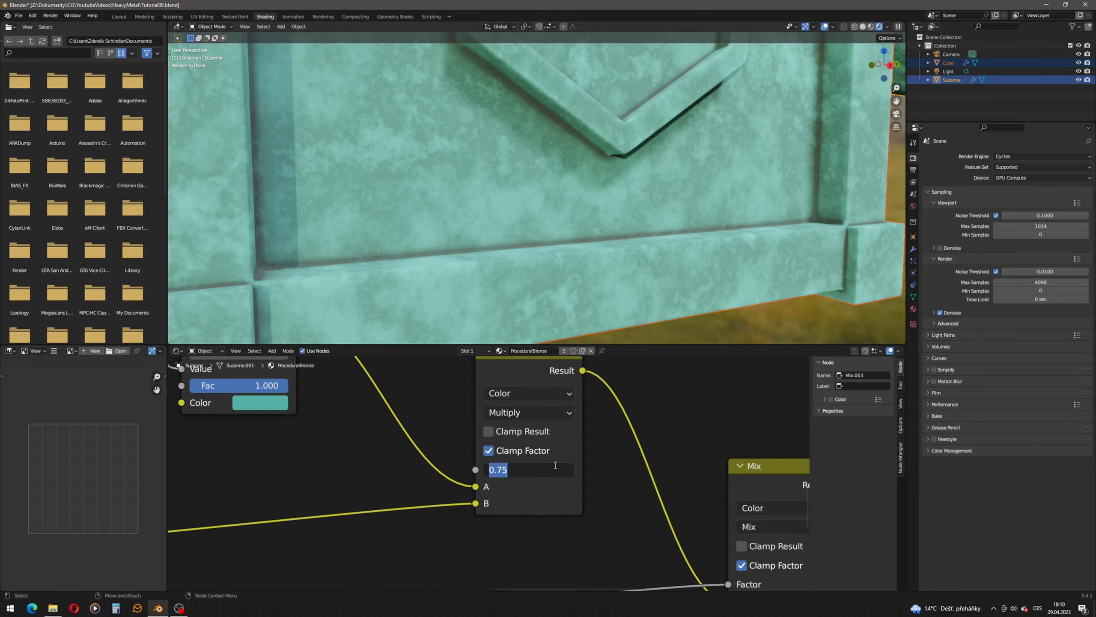
click(620, 493)
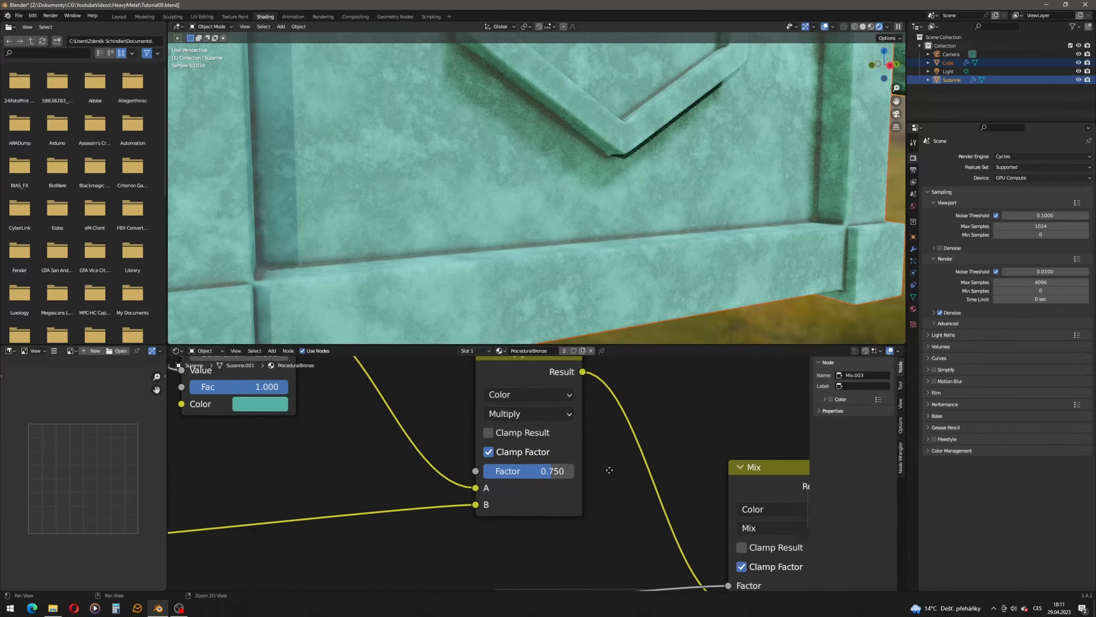
middle_drag(314, 406, 416, 460)
scroll(416, 461, down, 2)
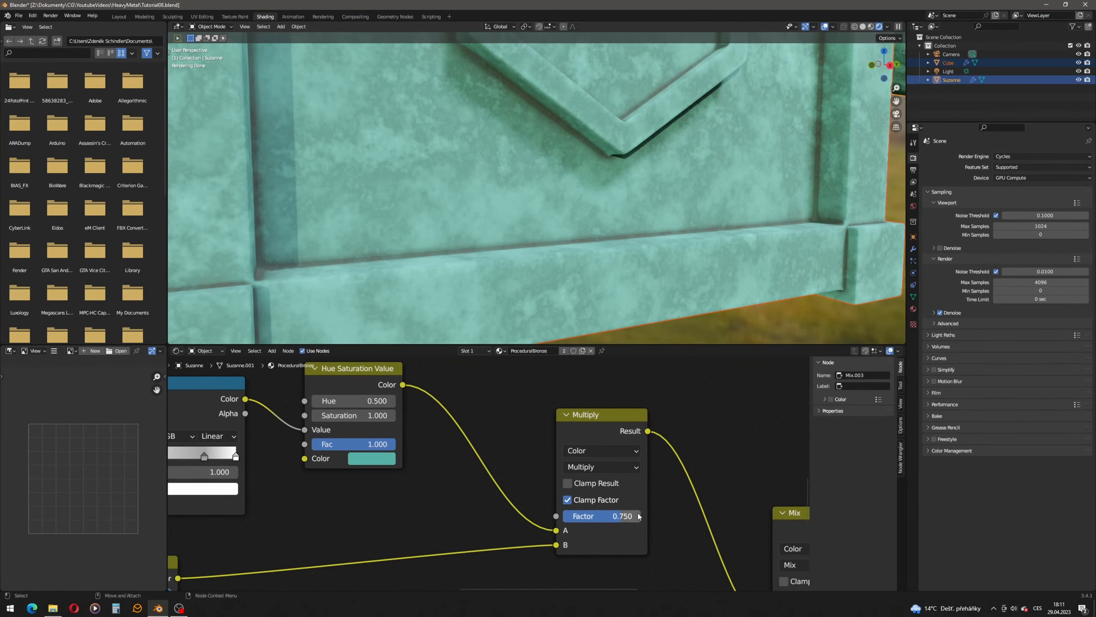
double_click(622, 516)
text(0.5)
key(Return)
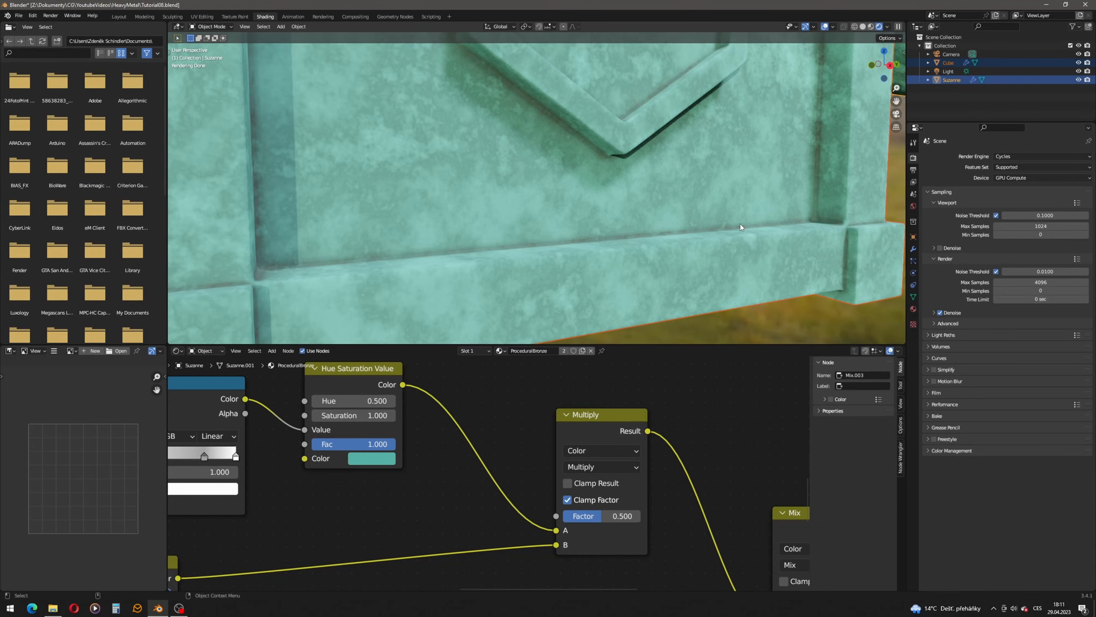
- Move the black stop of the noise ColorRamp feeding the crevice Multiply to about 0.123
scroll(684, 387, down, 2)
middle_drag(699, 455, 613, 389)
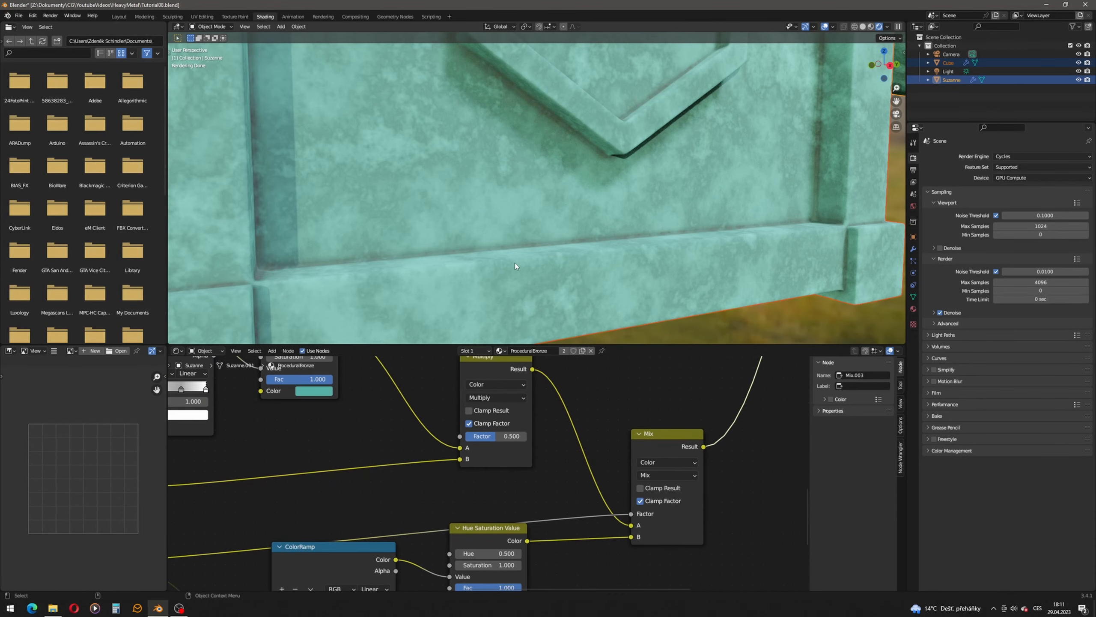
scroll(515, 262, down, 4)
middle_drag(704, 246, 619, 267)
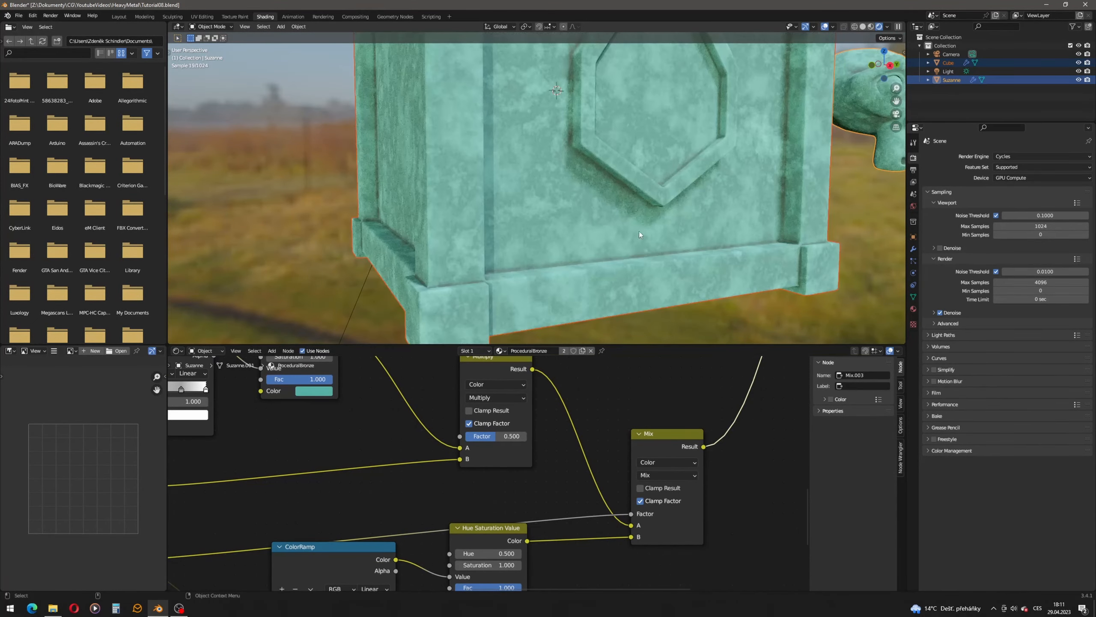
middle_drag(424, 485, 673, 394)
middle_drag(424, 504, 506, 449)
scroll(506, 449, up, 3)
click(435, 485)
drag(435, 485, 441, 486)
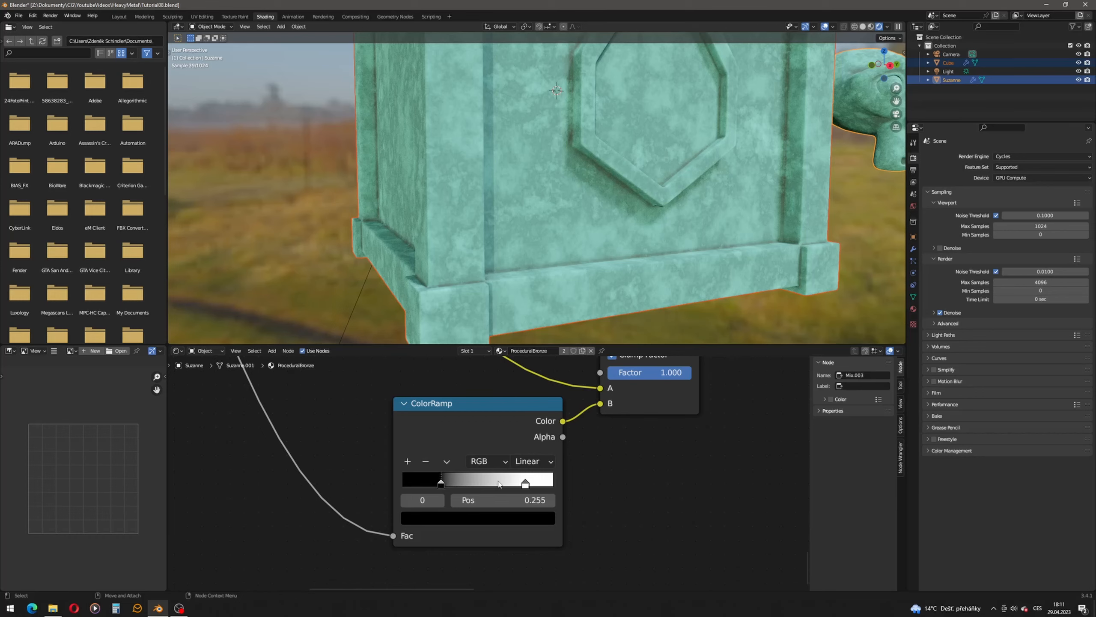
mouse_move(525, 483)
mouse_down()
mouse_move(504, 483)
mouse_move(525, 486)
mouse_up()
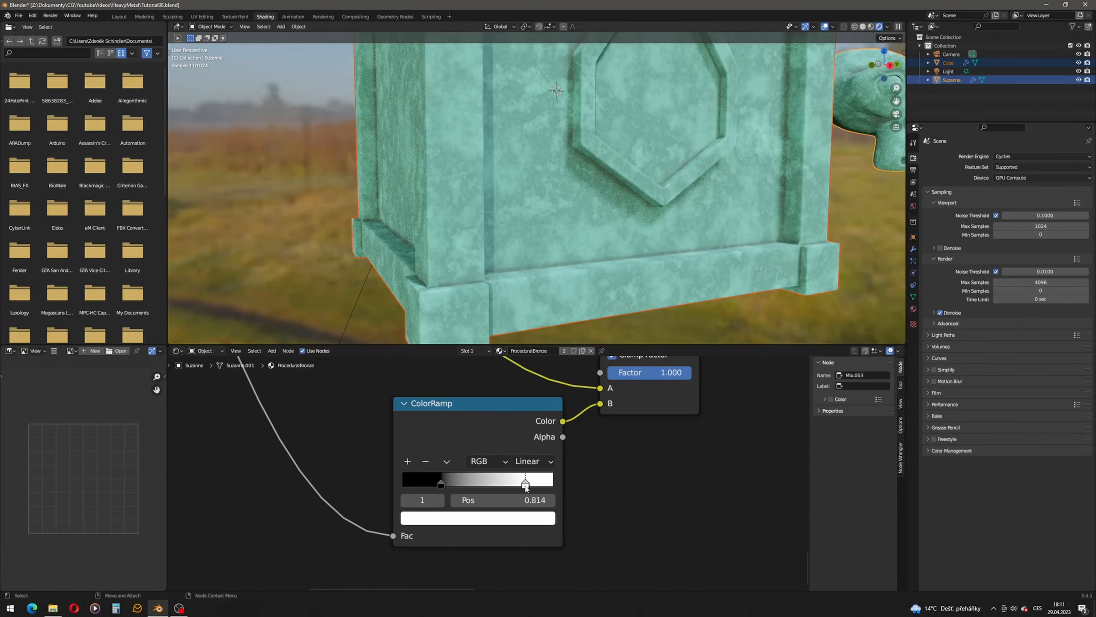
drag(441, 484, 421, 485)
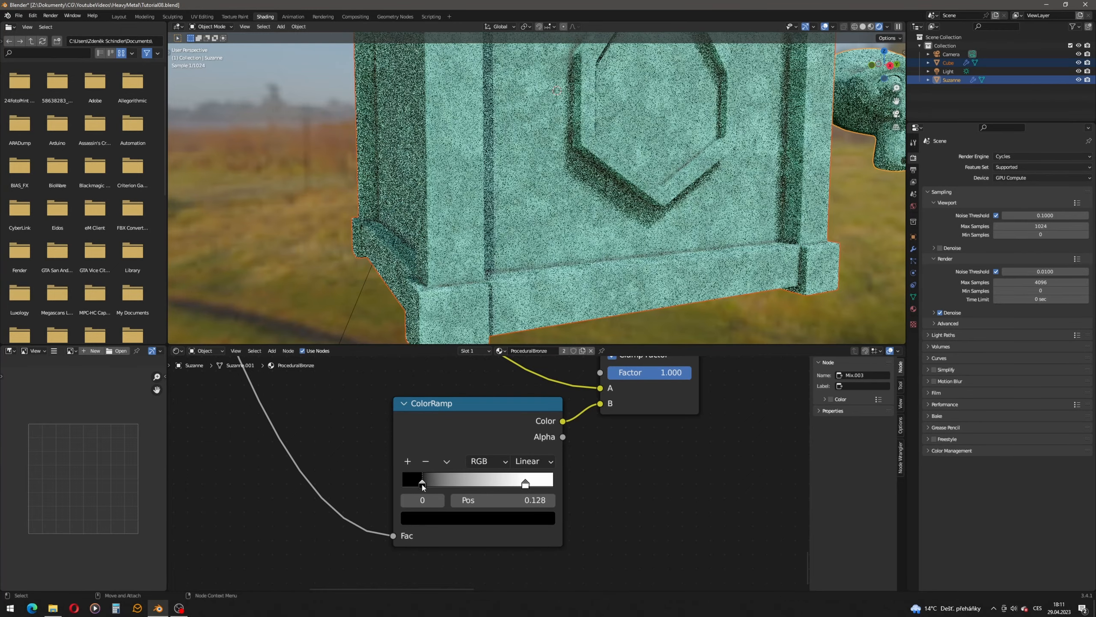
scroll(615, 252, up, 3)
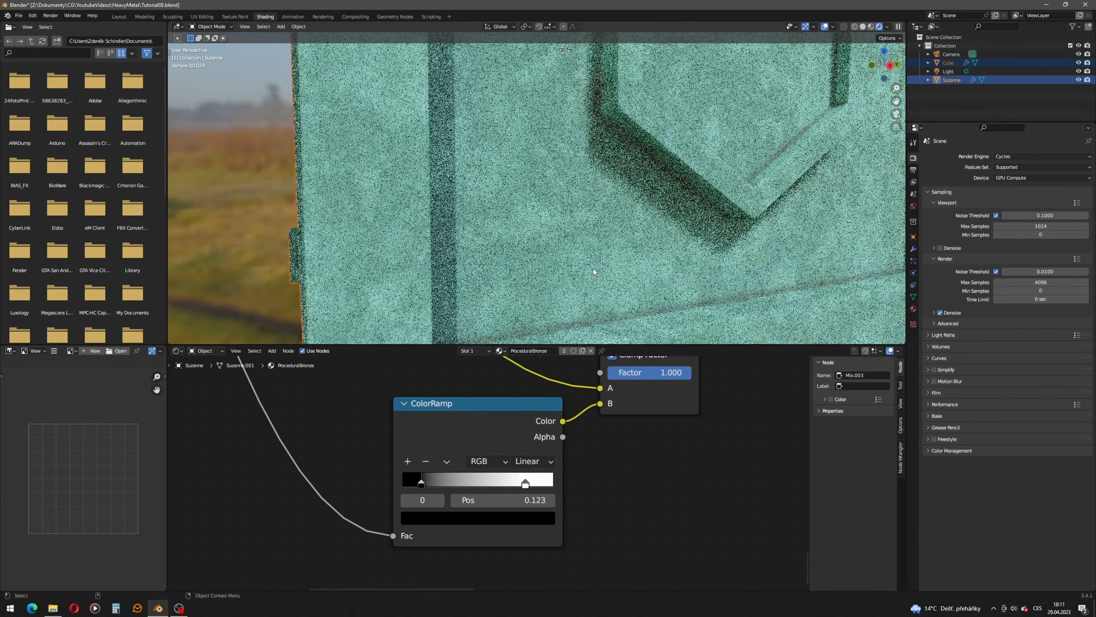
scroll(651, 316, up, 2)
scroll(615, 290, down, 5)
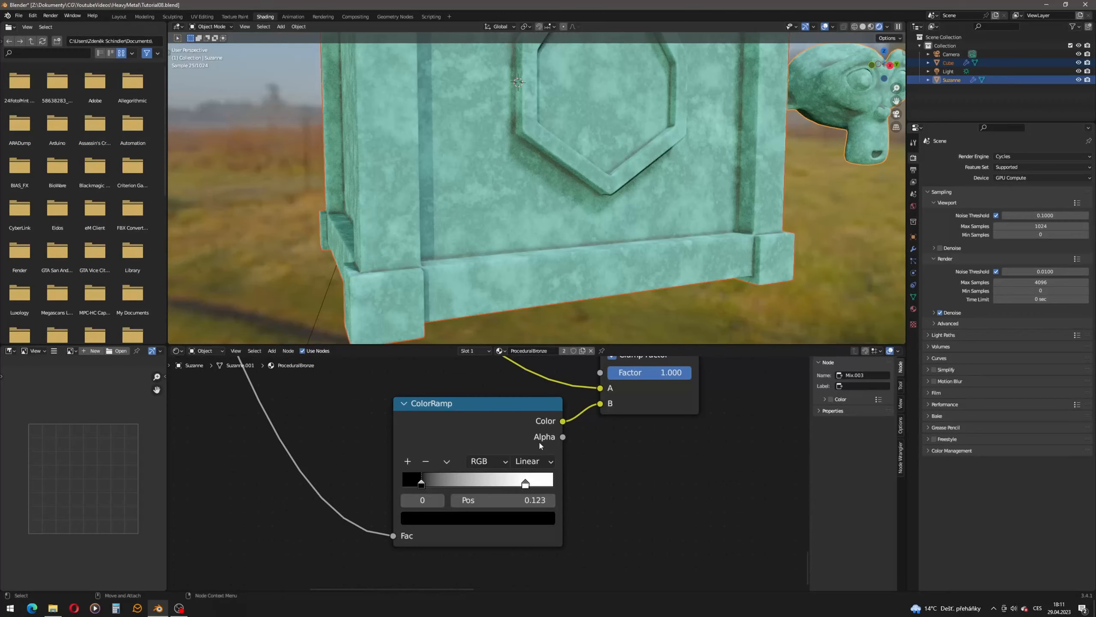
- Tidy the patina chain by raising the Invert node slightly and moving the Multiply node closer to the green Hue Saturation Value node
scroll(546, 497, down, 3)
scroll(504, 502, down, 5)
middle_drag(568, 472, 439, 533)
scroll(456, 467, up, 1)
scroll(456, 468, up, 1)
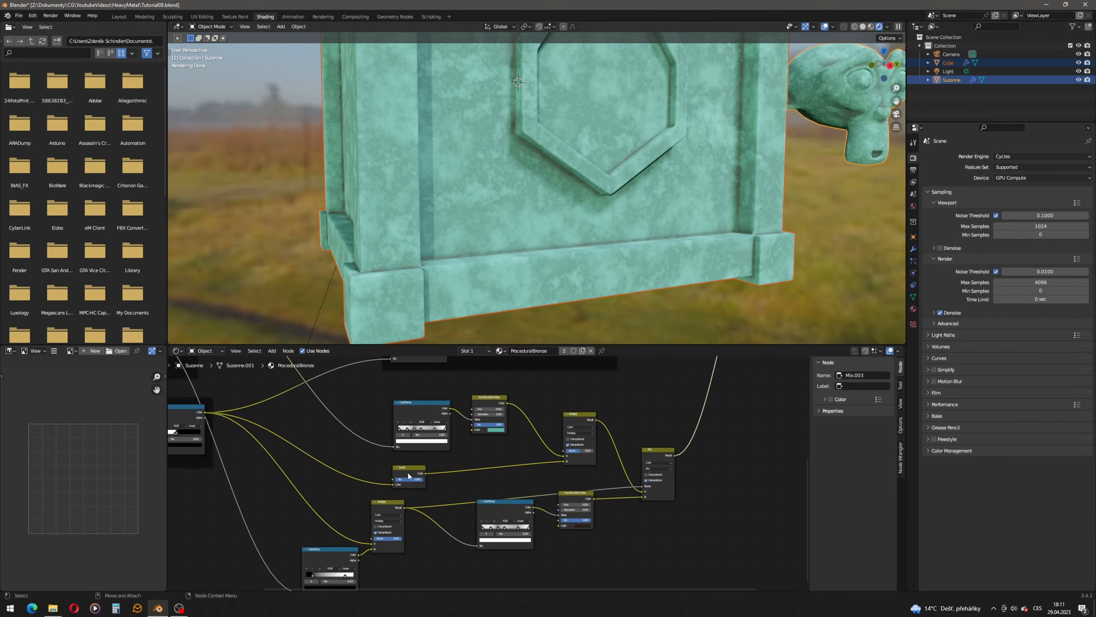
drag(408, 474, 409, 466)
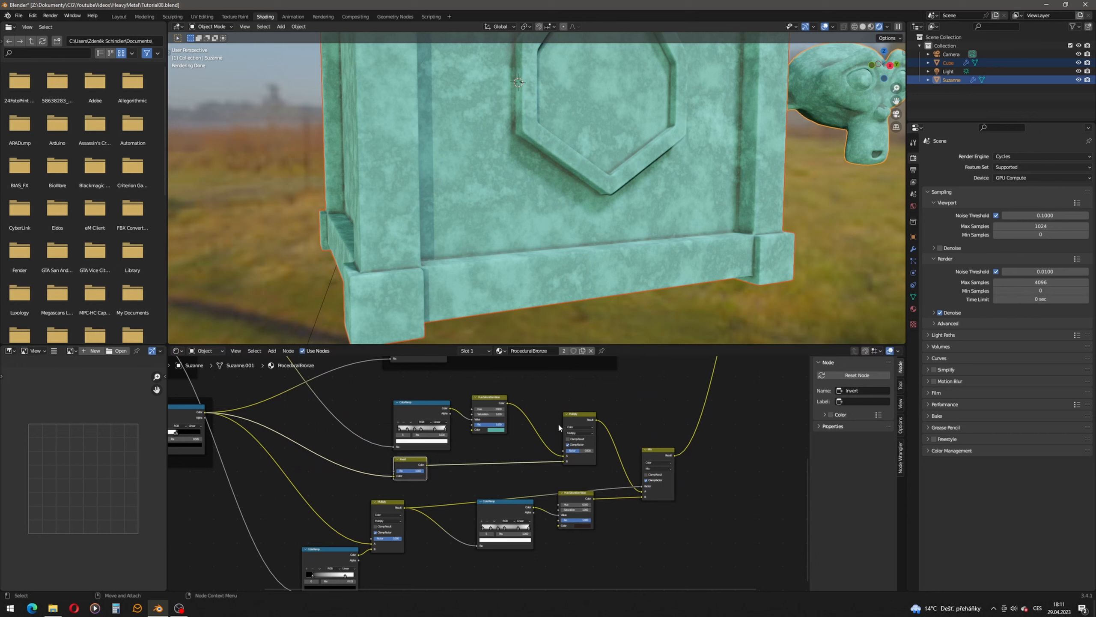
drag(576, 418, 532, 404)
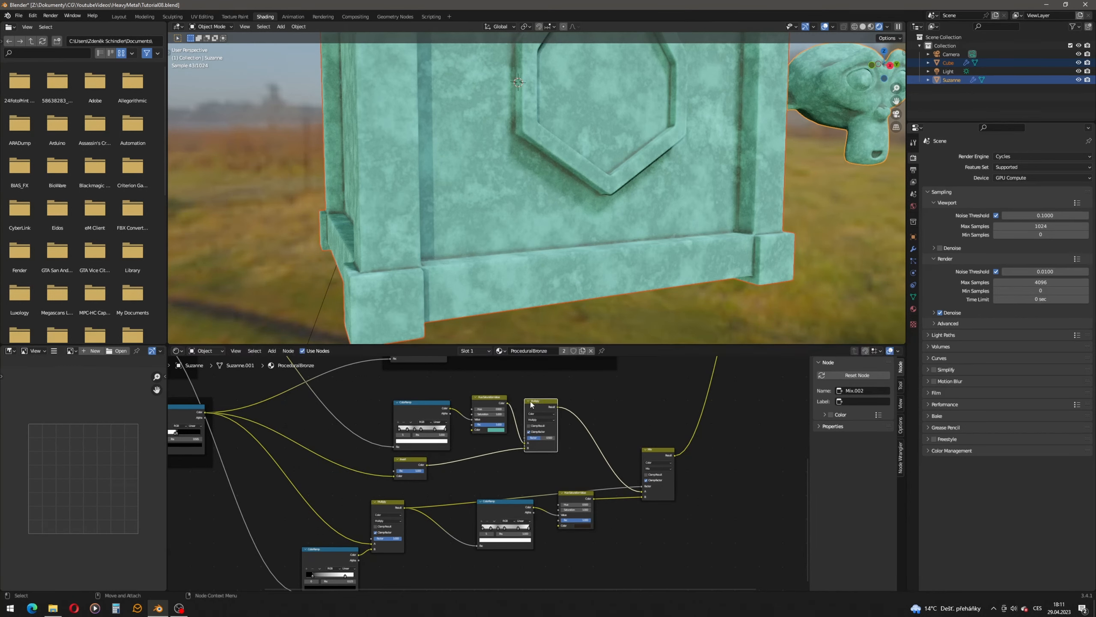
- Frame the patina ColorRamp, Hue Saturation Value, Multiply and Invert nodes together and label the frame OxidationLayer
drag(371, 378, 565, 492)
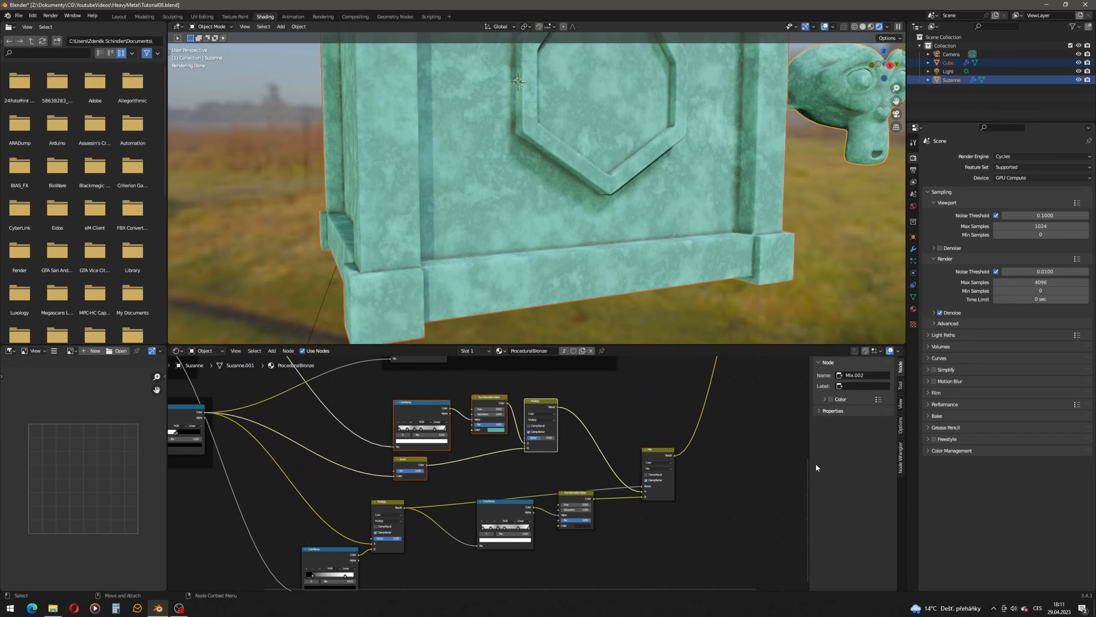
click(897, 463)
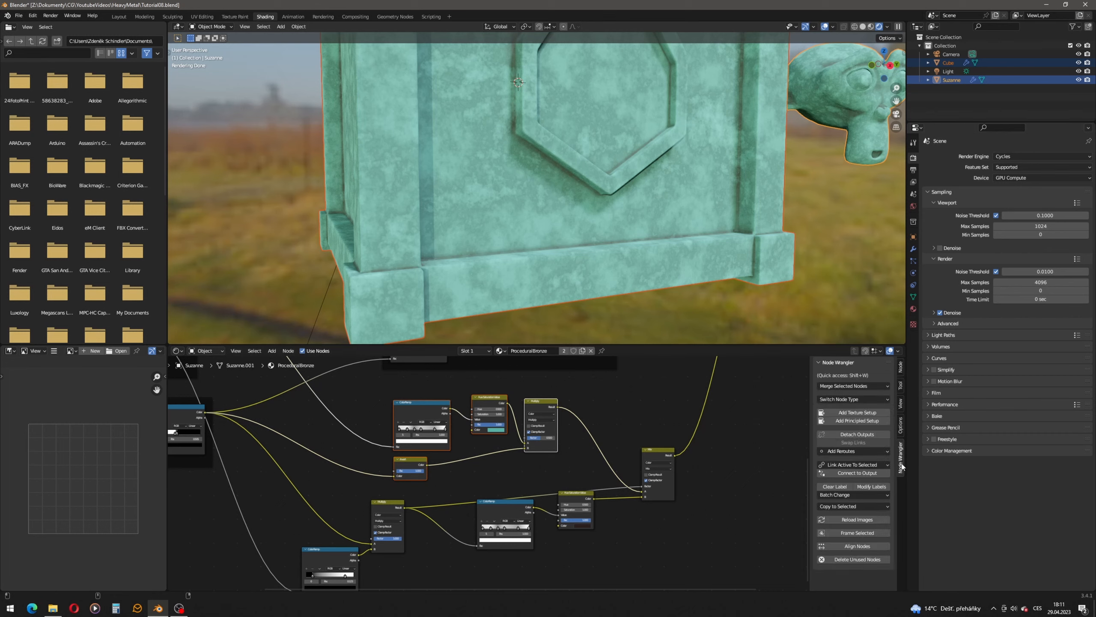
click(871, 533)
click(901, 369)
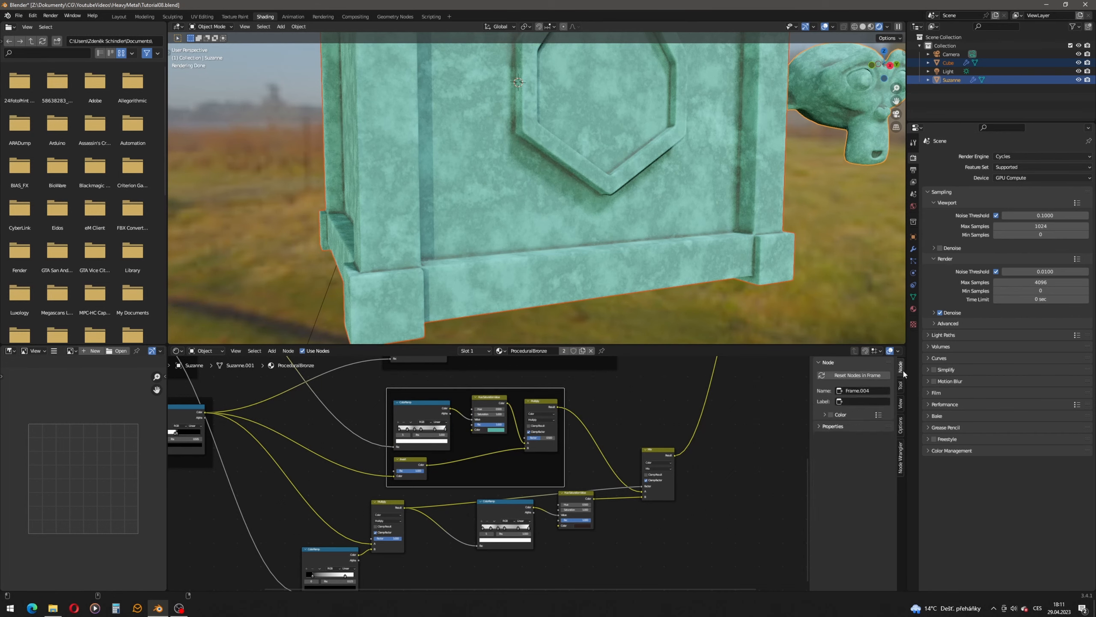
click(859, 401)
text(OxidationLayer)
key(Return)
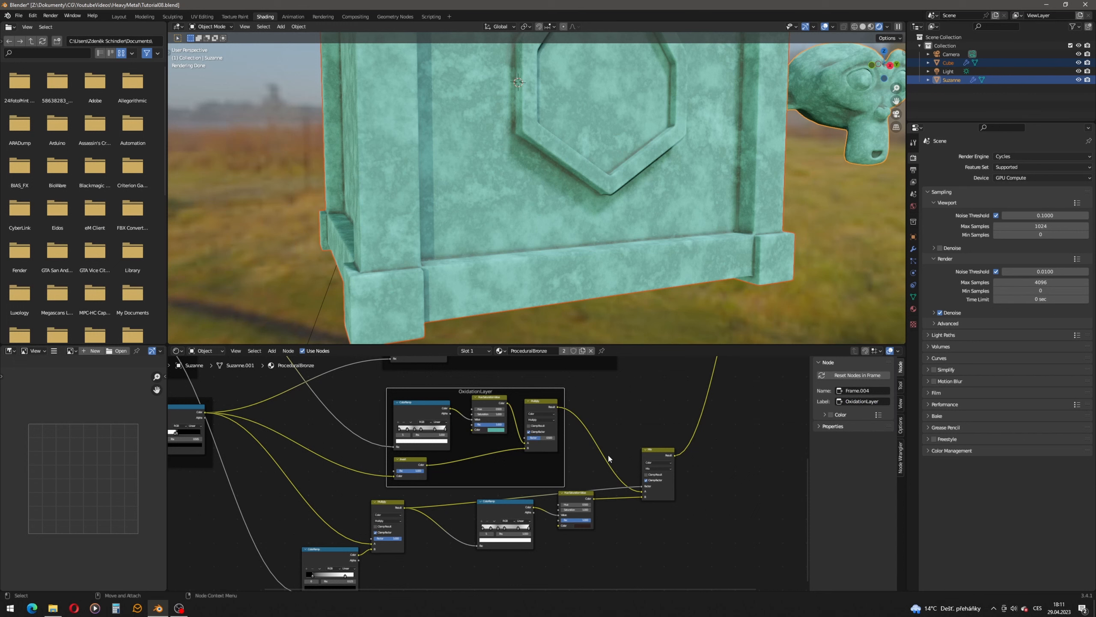
- Move the crevice Multiply and its noise ColorRamp closer to the ColorRamp that drives the dark Hue Saturation Value node
click(673, 526)
middle_drag(528, 552, 567, 495)
drag(441, 450, 489, 449)
click(383, 493)
drag(383, 493, 438, 499)
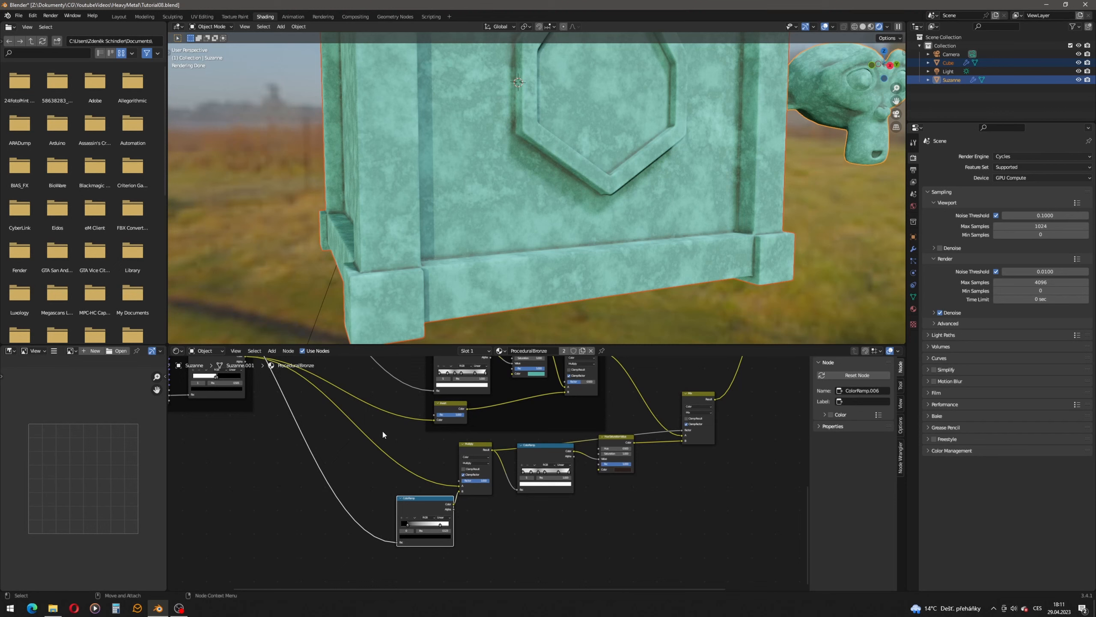
- Frame the four crevice chain nodes under the label OxidationLayer and move that frame further below the patina frame
drag(349, 428, 656, 581)
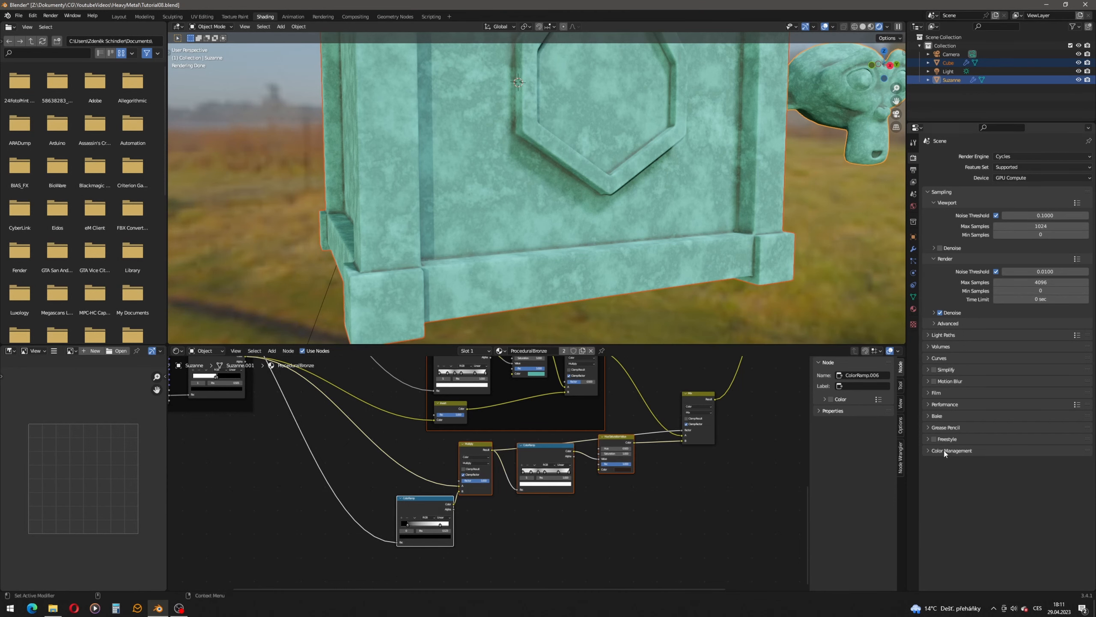
click(684, 516)
drag(371, 561, 638, 437)
click(901, 458)
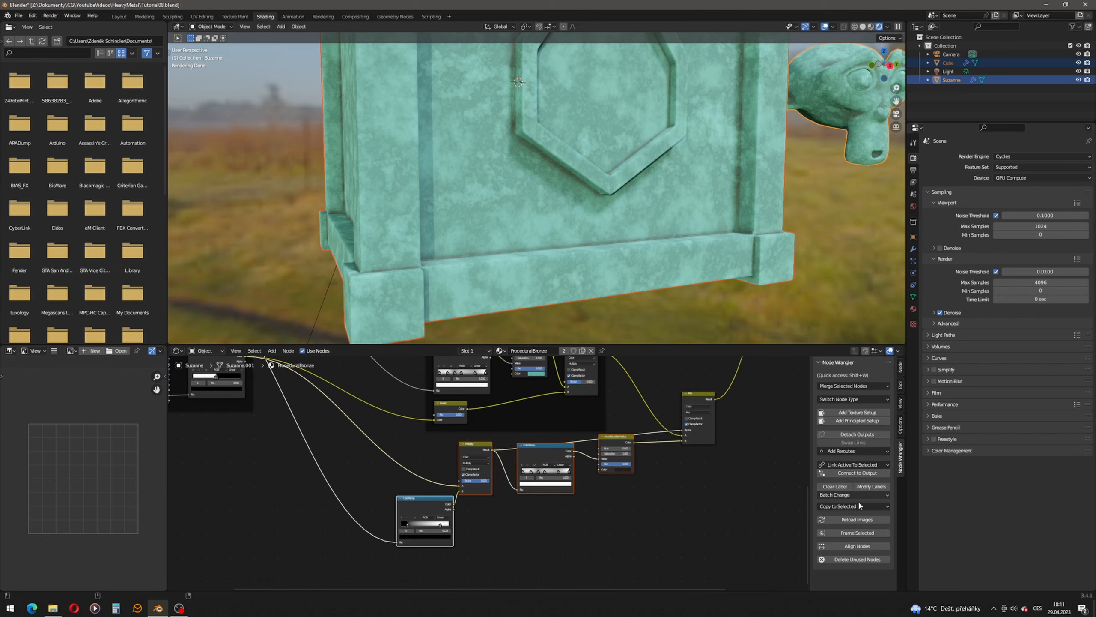
click(865, 531)
click(901, 367)
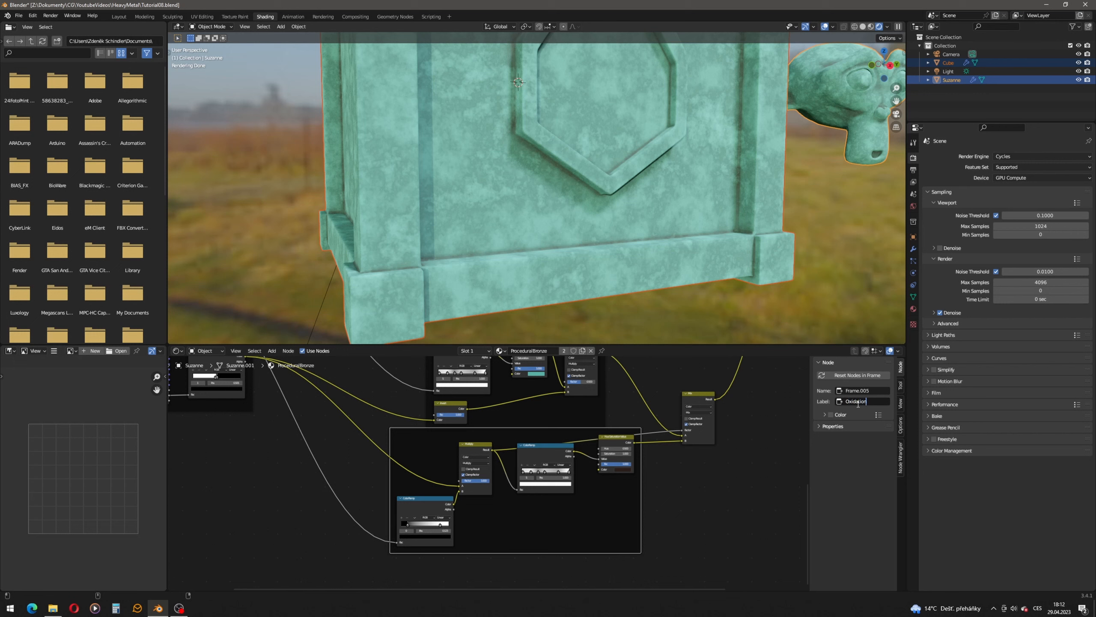
key(Return)
drag(526, 433, 523, 486)
middle_drag(605, 428, 567, 487)
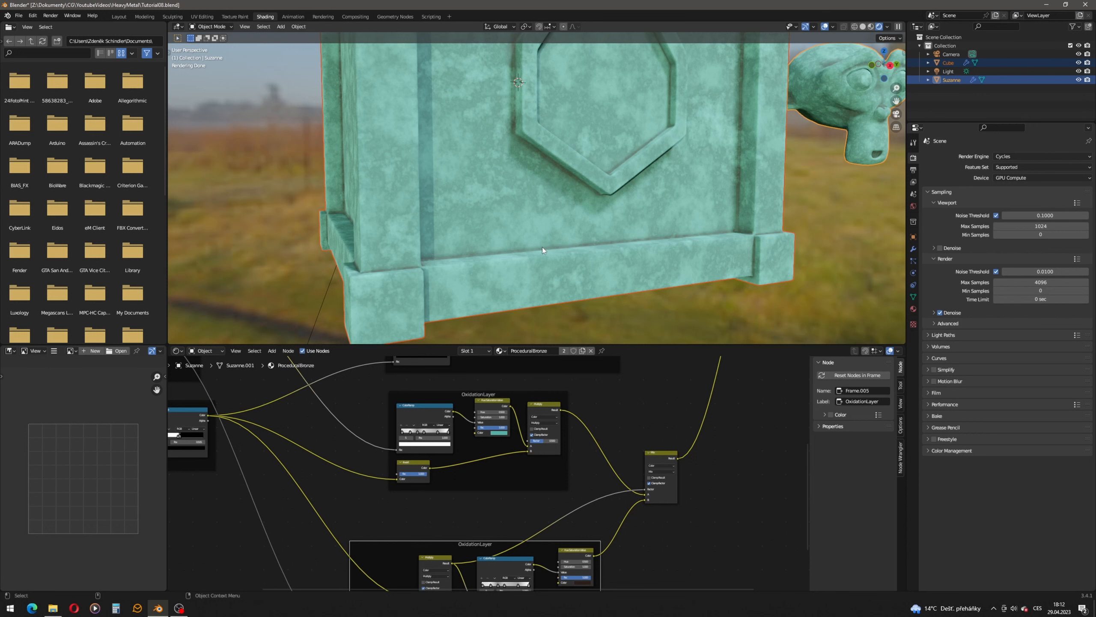
- Insert a Hue Saturation Value node on the link between the patina Multiply and the Mix node, inside the patina frame
click(272, 351)
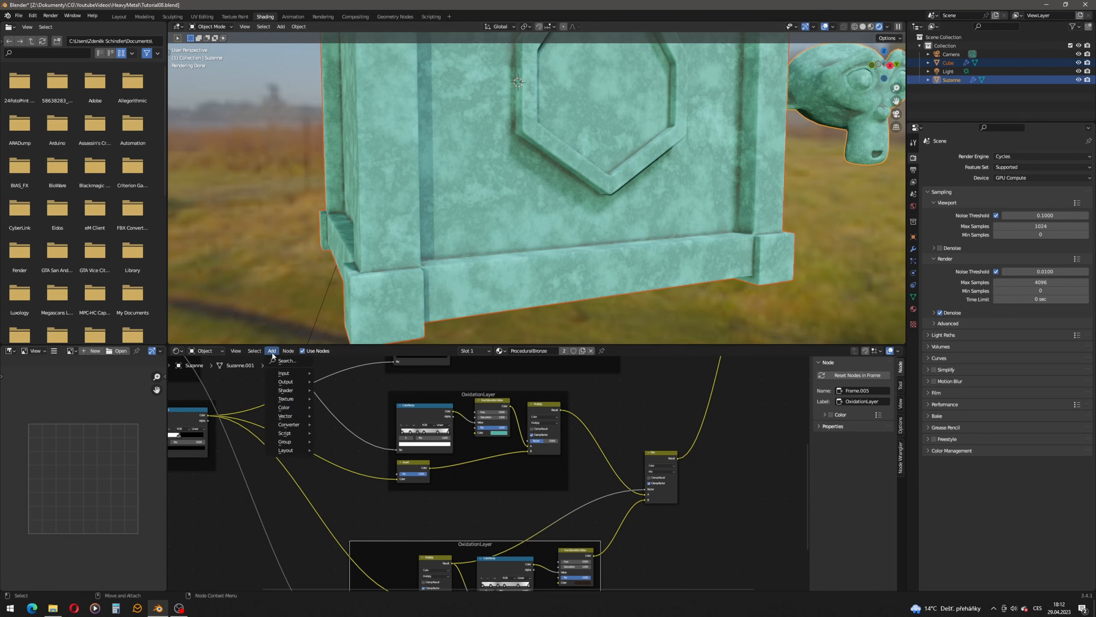
click(276, 357)
text(hs)
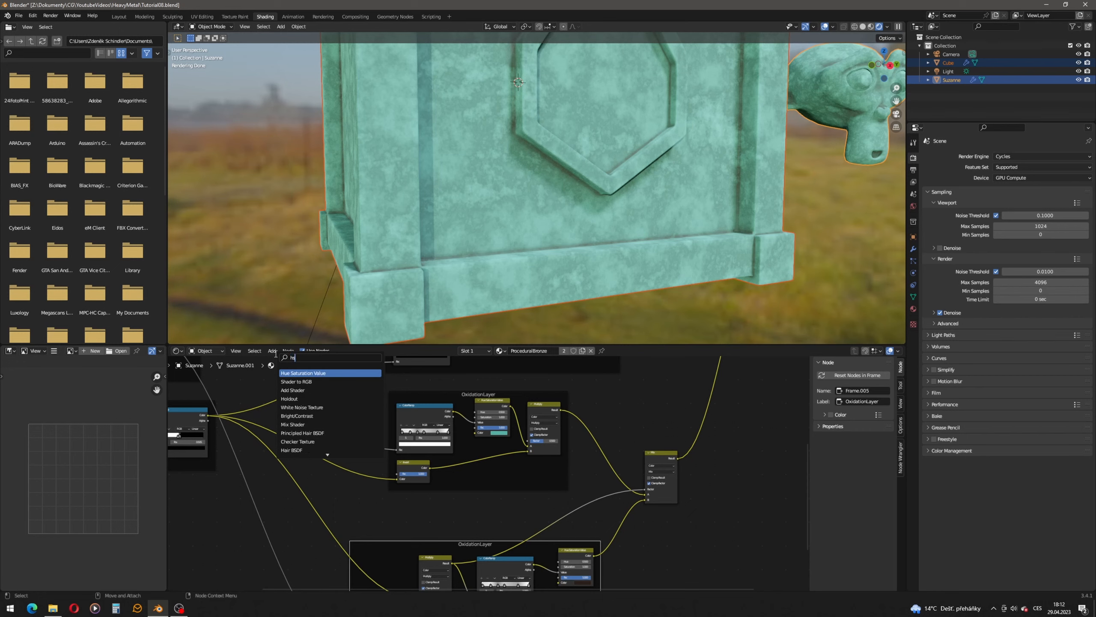
text(v)
key(Return)
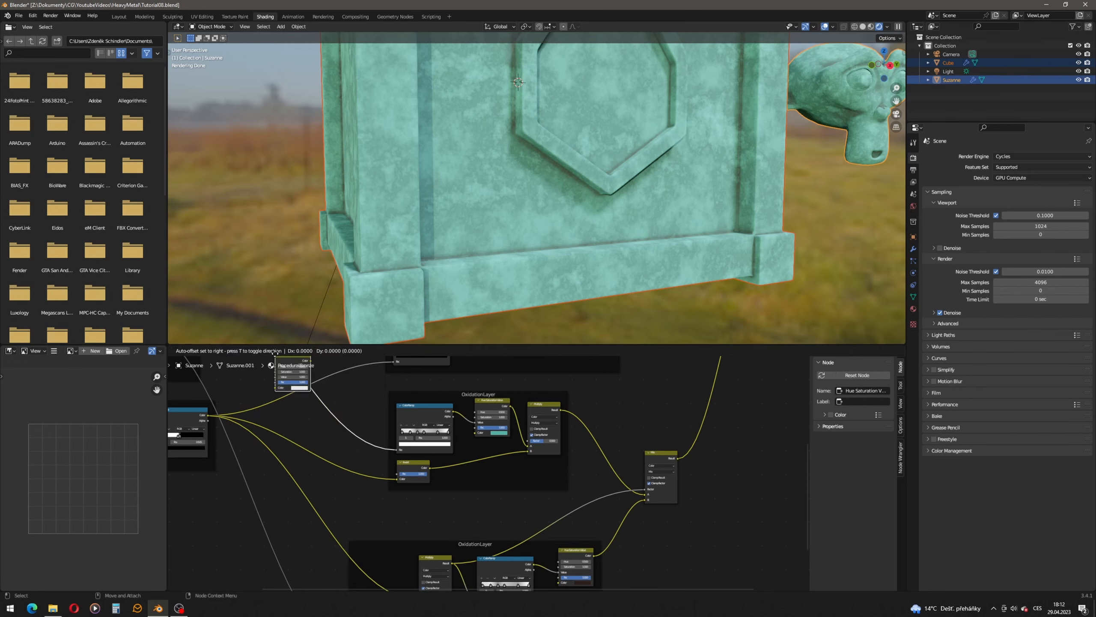
click(580, 405)
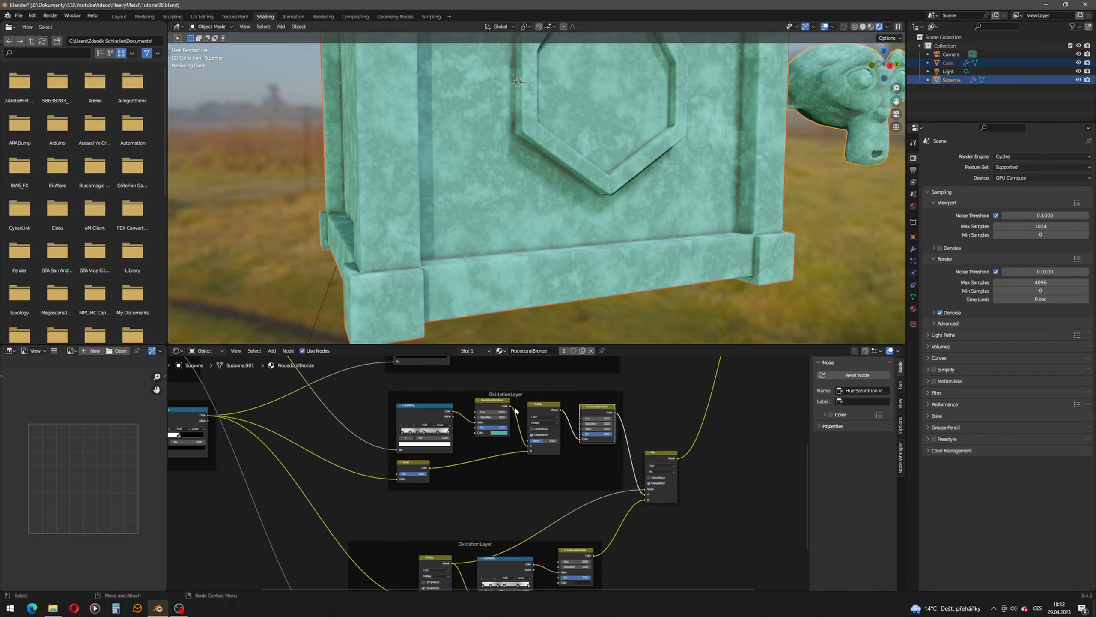
- Try a Value of 0.45 on the Hue Saturation Value node after the patina Multiply and check the model
scroll(611, 446, up, 4)
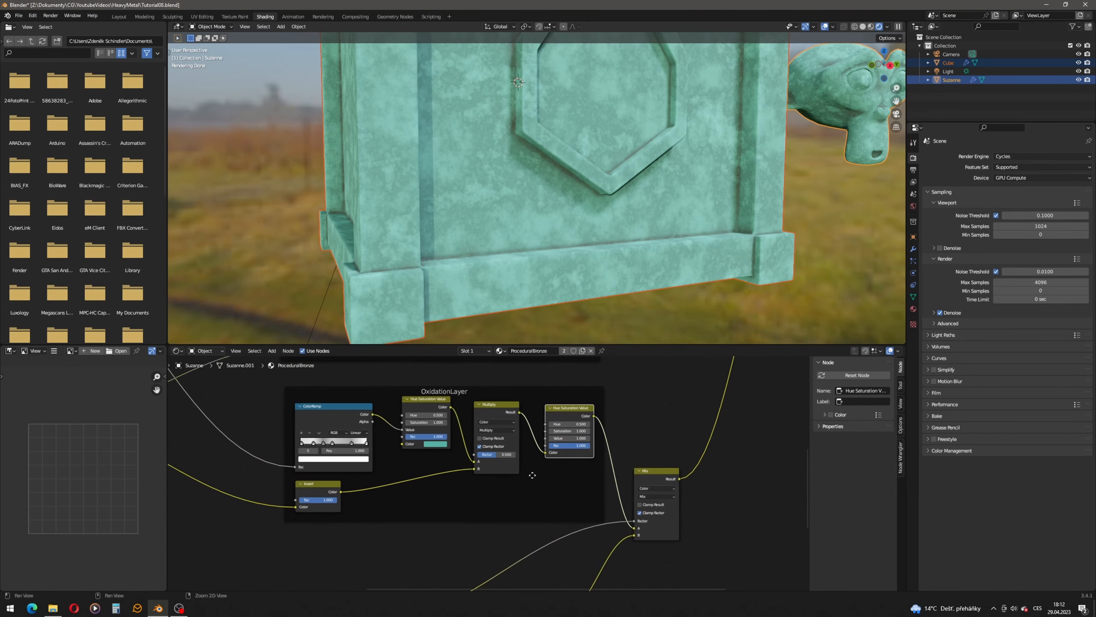
click(561, 457)
text(0)
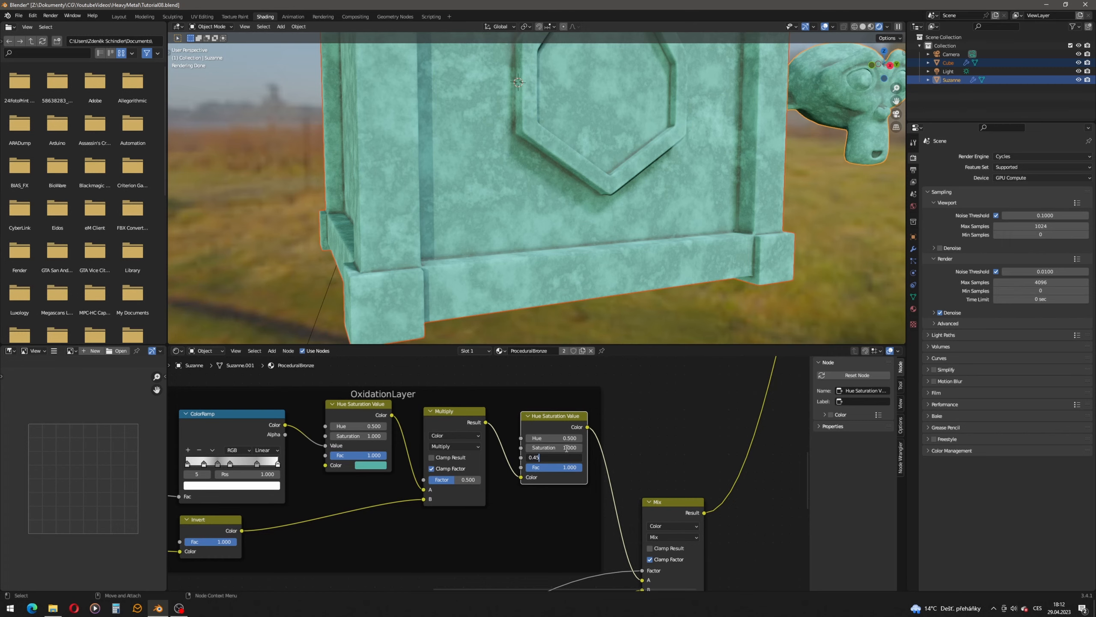
text(.45)
key(Return)
scroll(613, 217, down, 1)
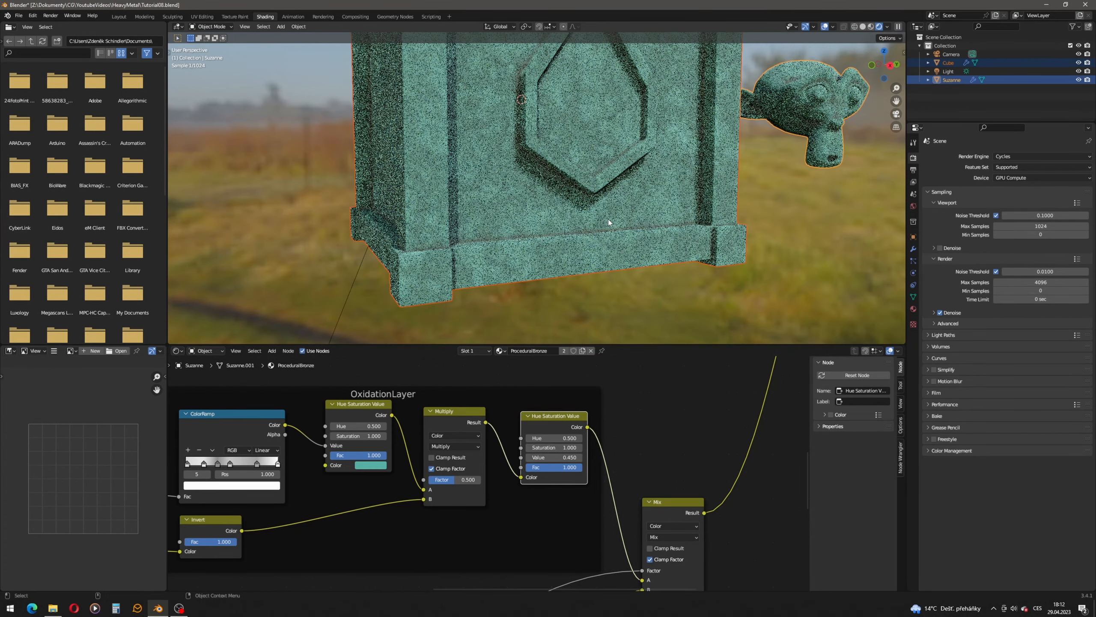
middle_drag(564, 208, 574, 281)
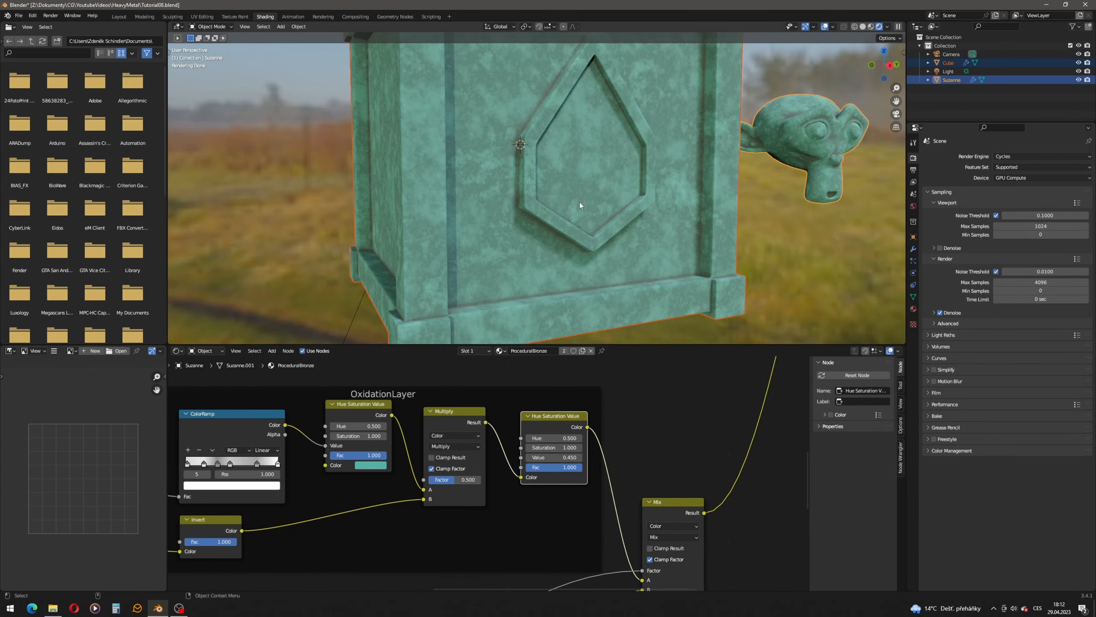
- Set the Value of the Hue Saturation Value node after the patina Multiply to 0.55
scroll(581, 465, up, 1)
double_click(578, 458)
text(0.55)
key(Return)
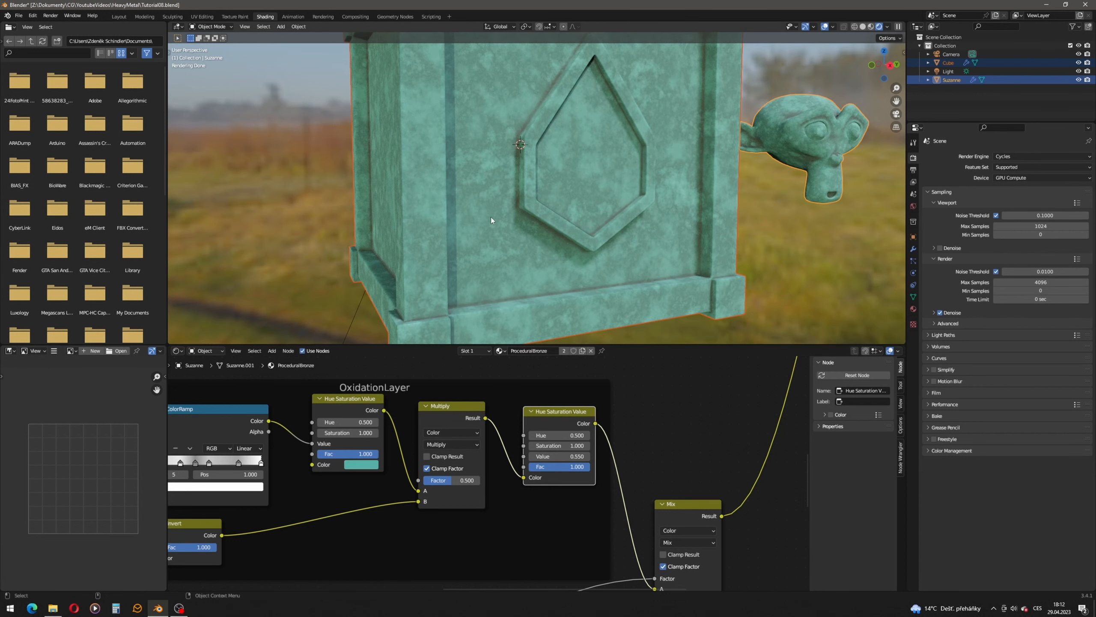
middle_drag(491, 217, 502, 228)
middle_drag(442, 464, 563, 452)
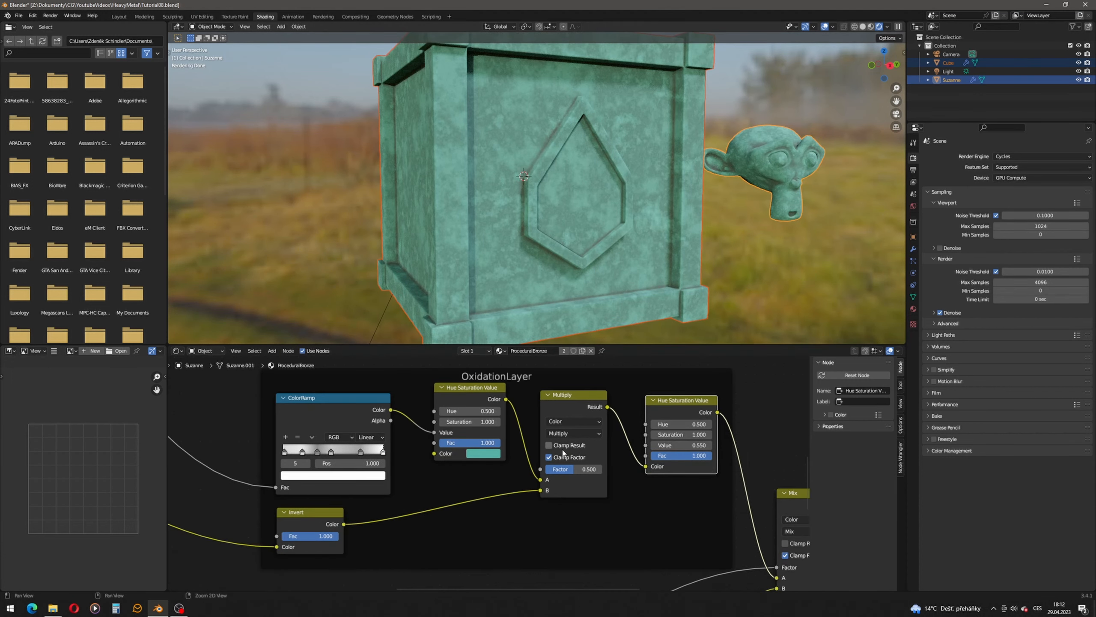
- Add a Bright/Contrast node and place it above the frames, between the BaseNoise and MetallicBaseColor frames
scroll(563, 452, down, 3)
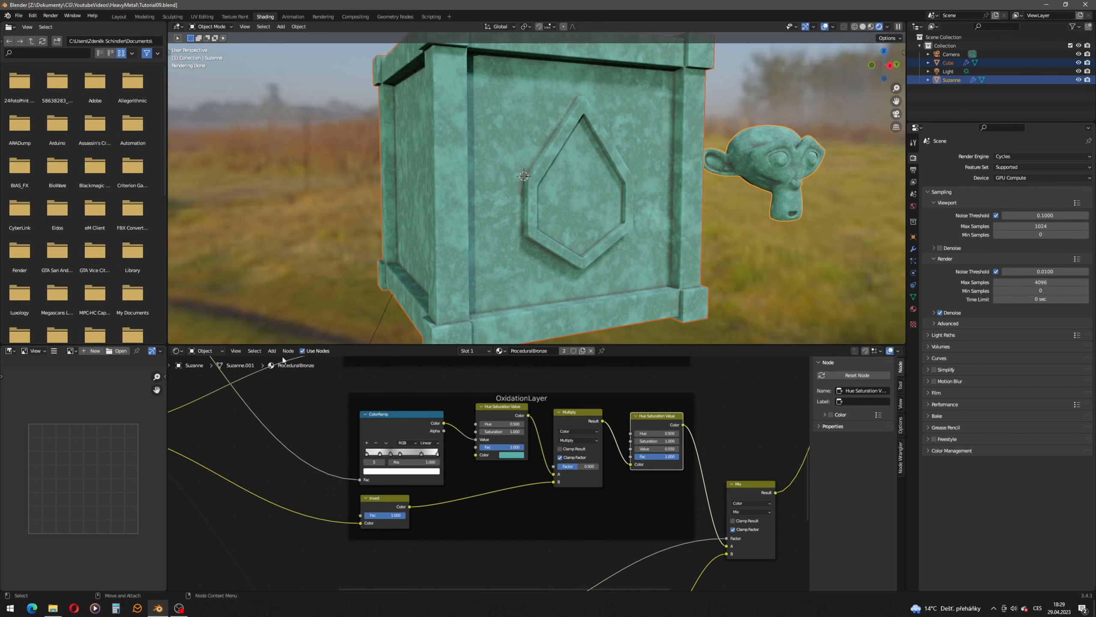
click(271, 350)
click(278, 358)
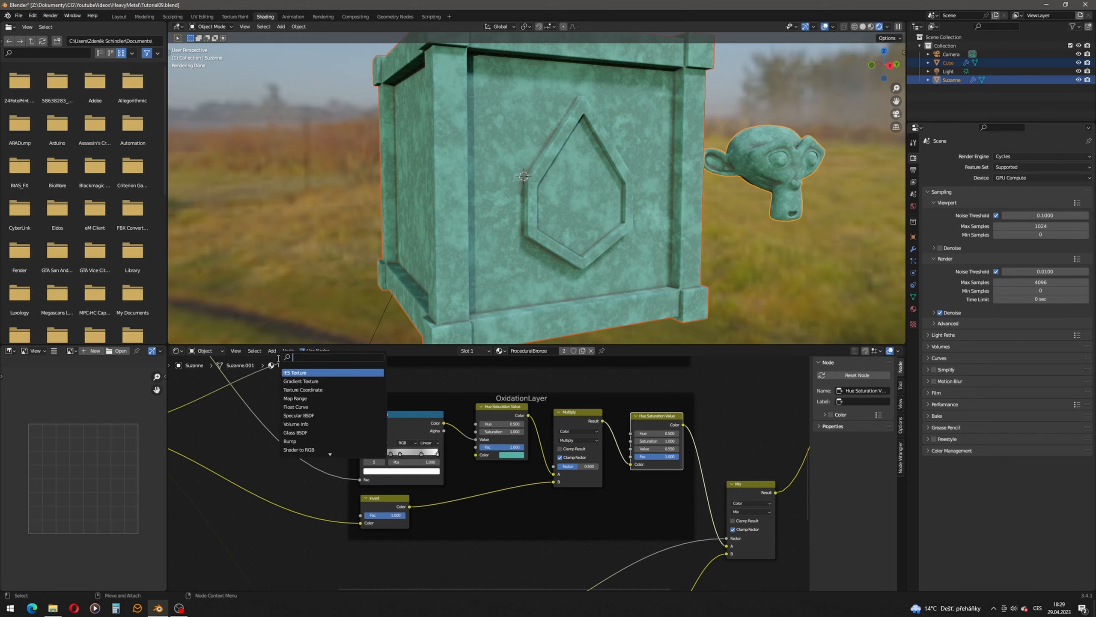
text(bri)
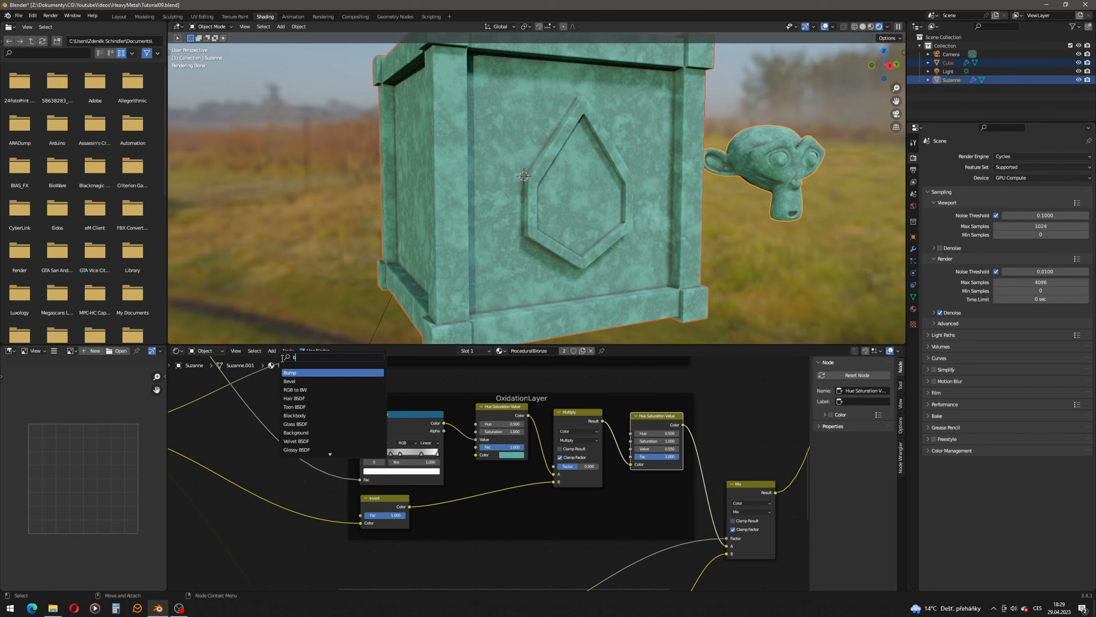
click(299, 381)
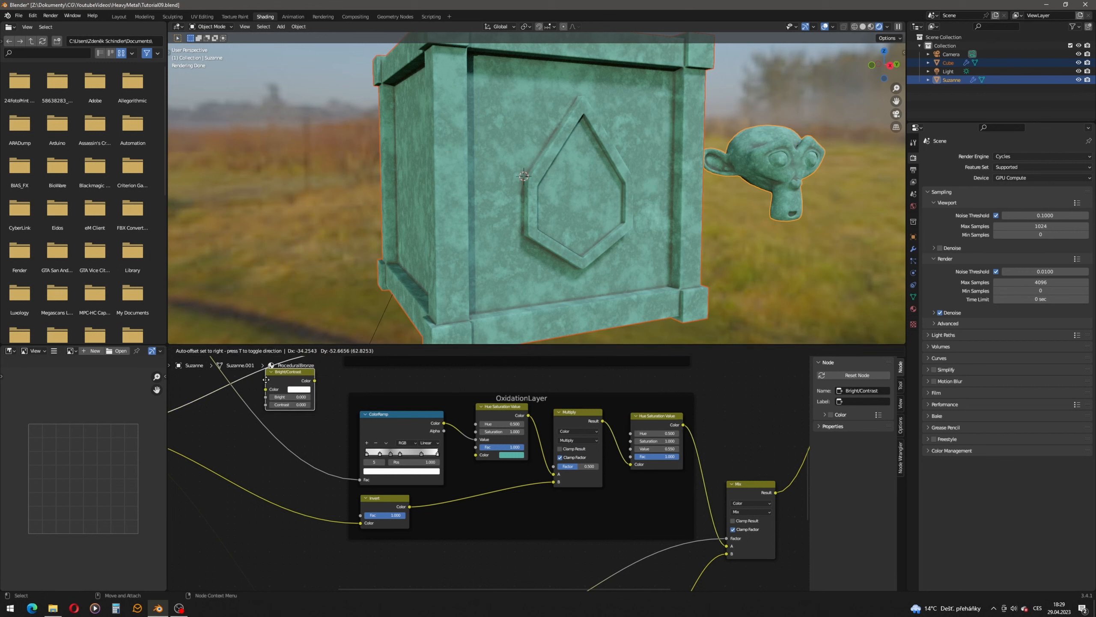
click(298, 387)
middle_drag(297, 387, 503, 549)
scroll(503, 550, down, 2)
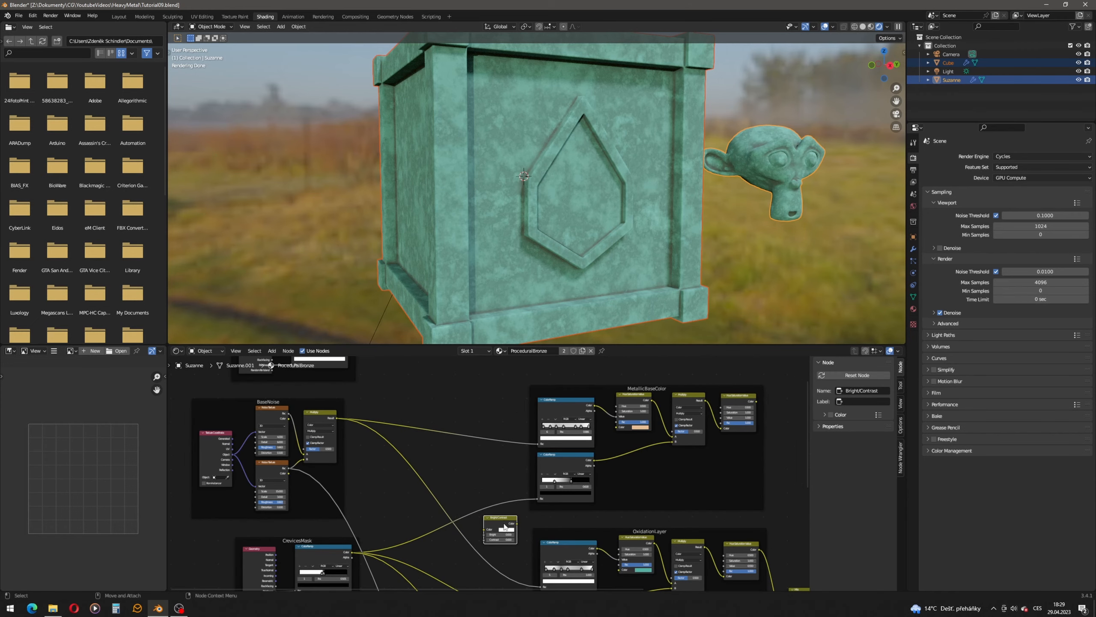
drag(504, 524, 431, 379)
- Link the BaseNoise Multiply Result to the Color input of the Bright/Contrast node
middle_drag(386, 407, 448, 463)
scroll(467, 477, up, 3)
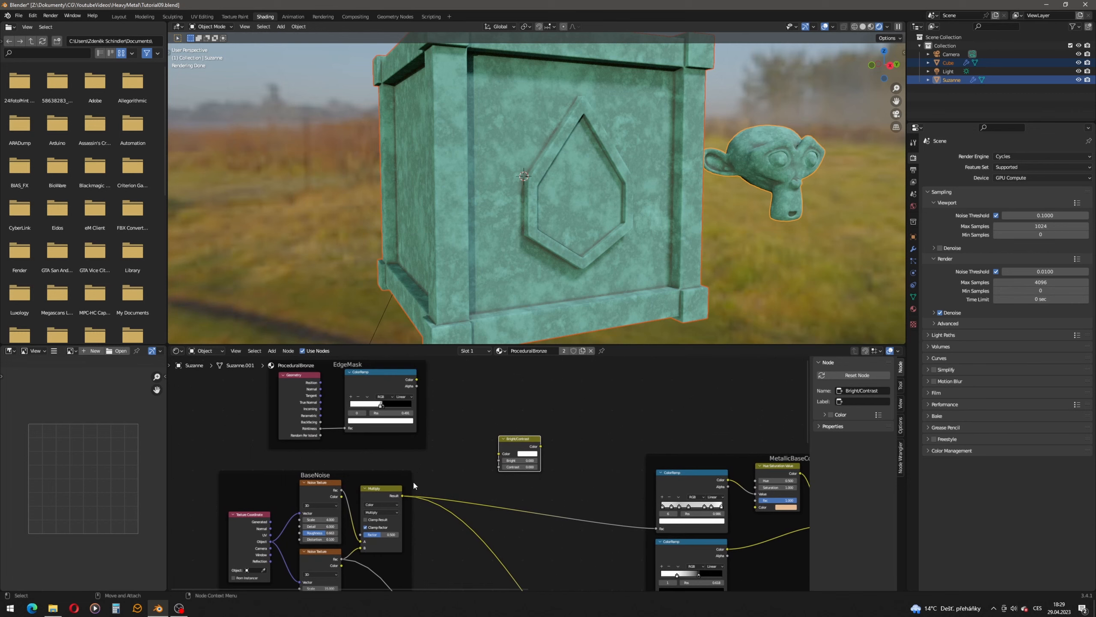
drag(401, 496, 570, 388)
middle_drag(395, 391, 393, 441)
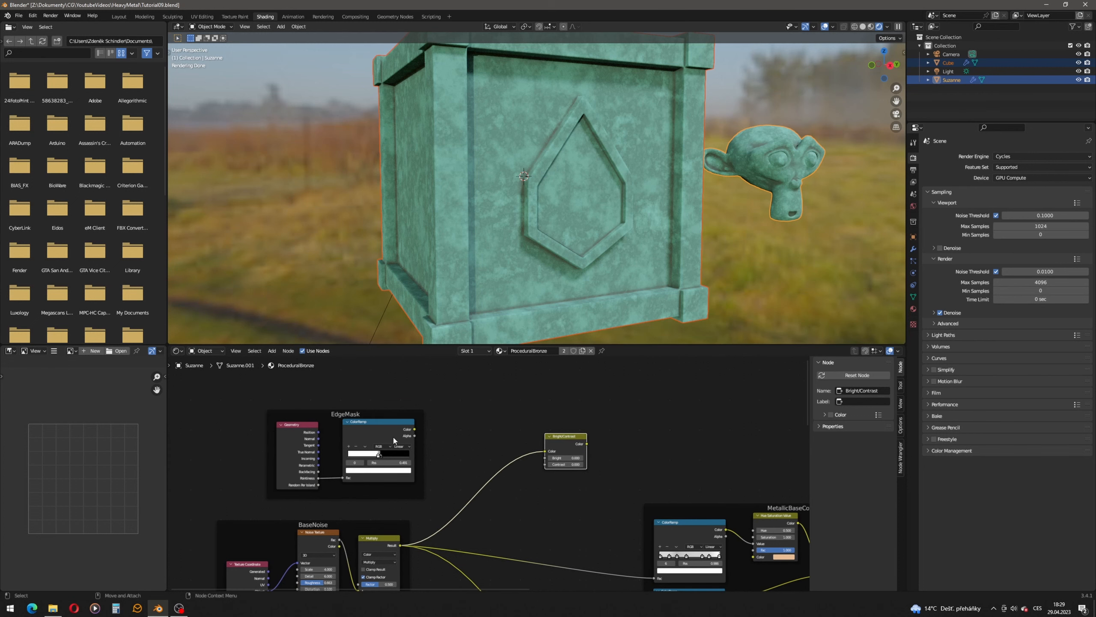
- Add a Math node to the upper part of the node tree, beside the Bright/Contrast node
key(shift+a)
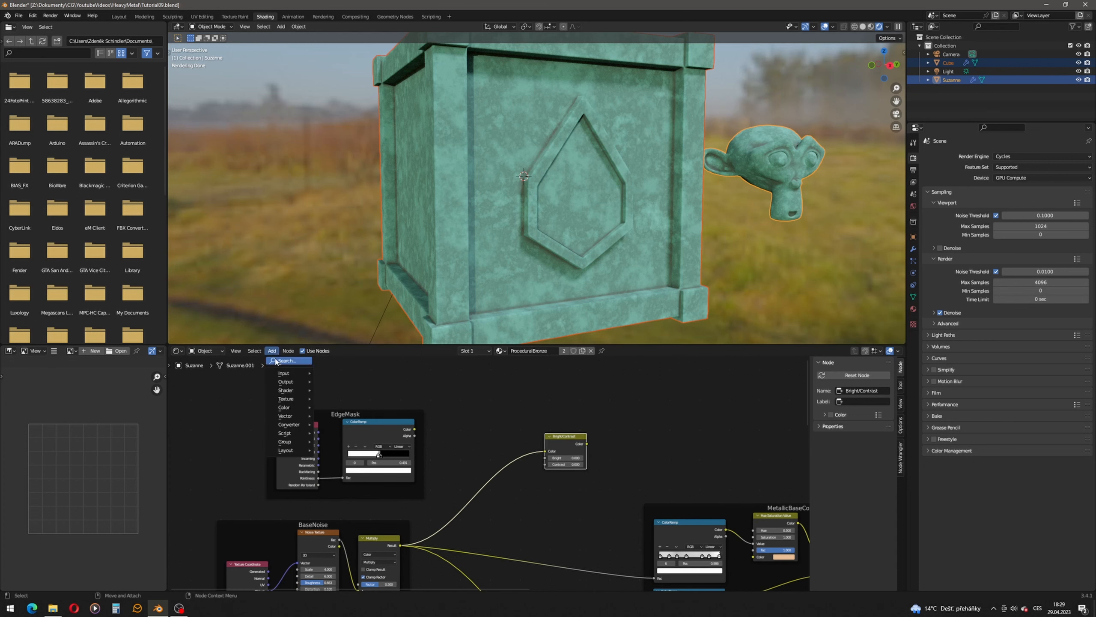
click(279, 362)
text(add)
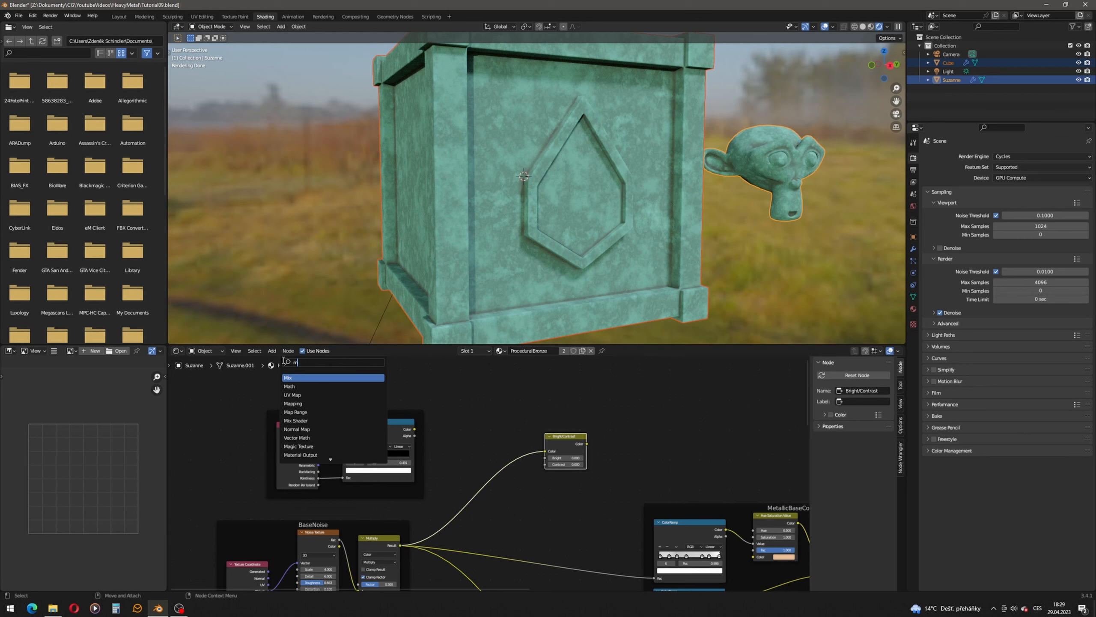
key(Return)
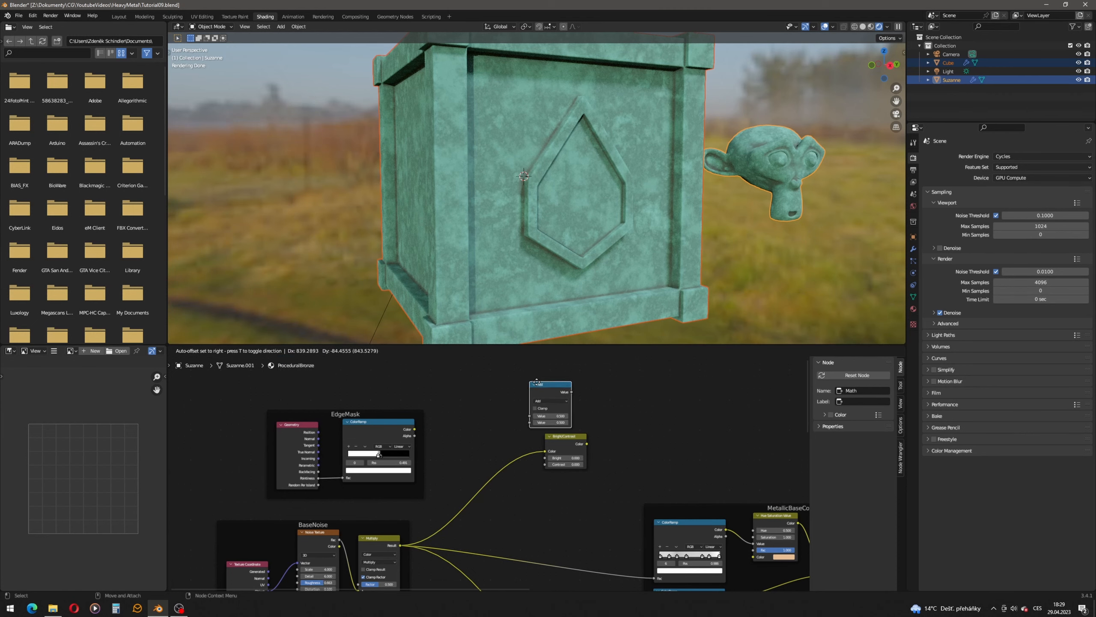
click(644, 409)
- Set the Math node to Multiply and feed it the EdgeMask ColorRamp Color and the Bright/Contrast Color
drag(570, 438, 607, 431)
click(628, 409)
click(628, 442)
drag(415, 429, 607, 423)
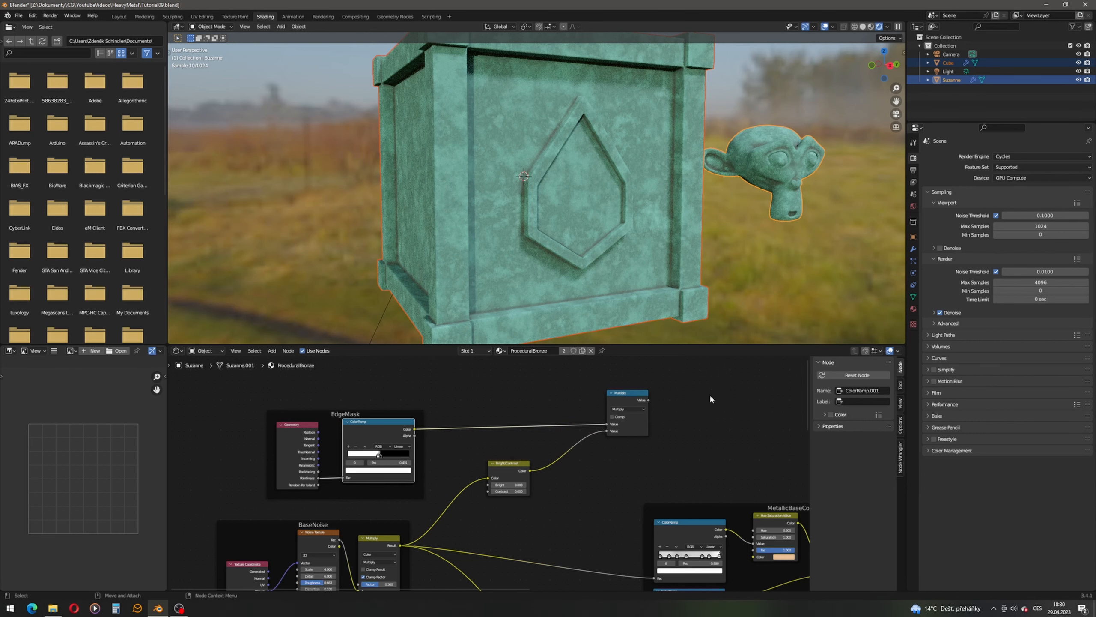
- Link the Multiply math node's Value to the Principled BSDF Base Color to preview the edge mask
middle_drag(706, 414, 433, 402)
scroll(473, 442, down, 5)
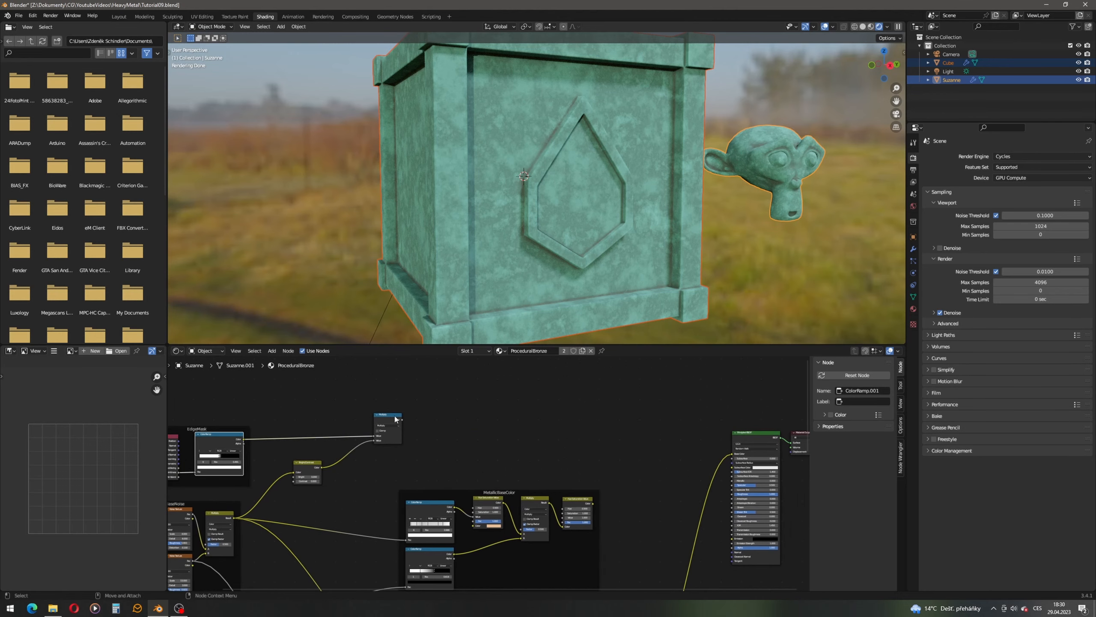
drag(403, 419, 732, 453)
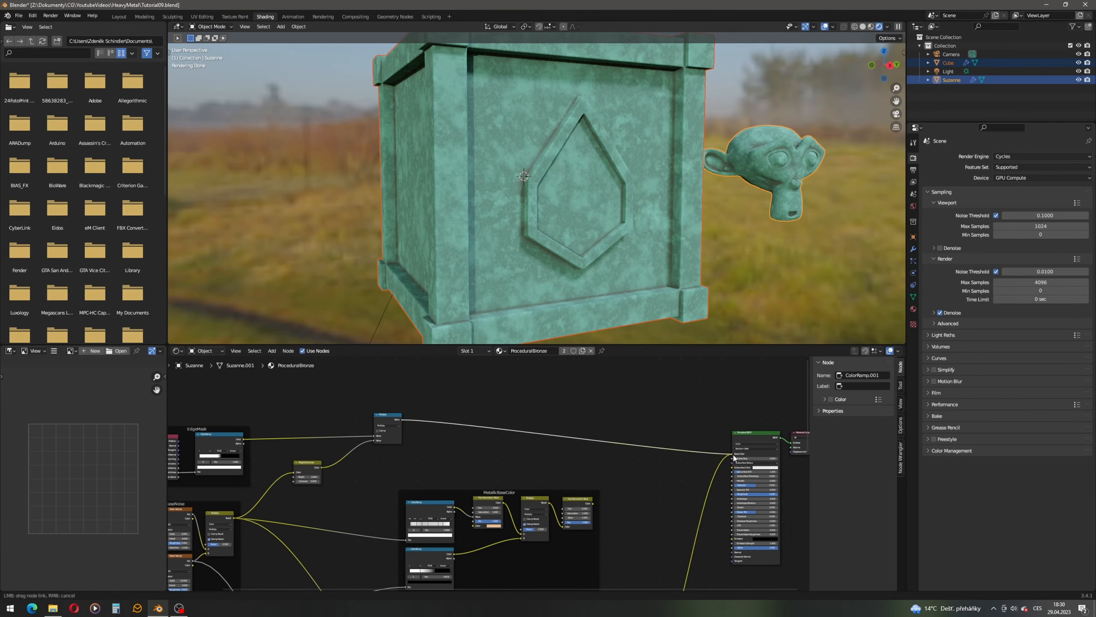
- Set the Contrast of the Bright/Contrast node to 10
middle_drag(476, 449, 596, 461)
scroll(477, 451, up, 5)
scroll(531, 483, up, 6)
click(530, 499)
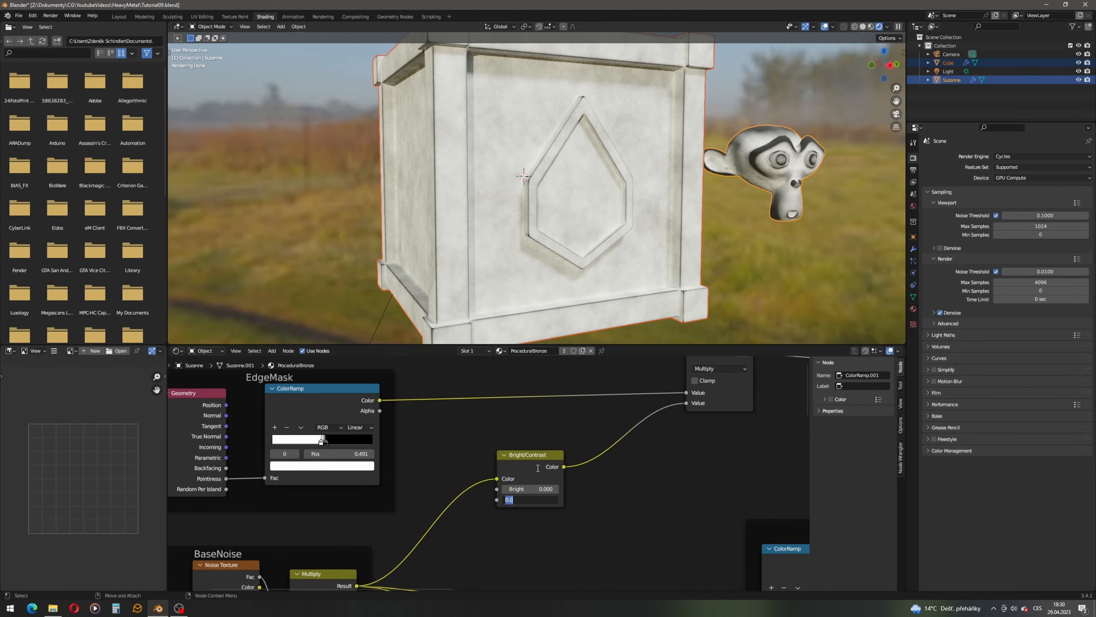
text(10)
key(Return)
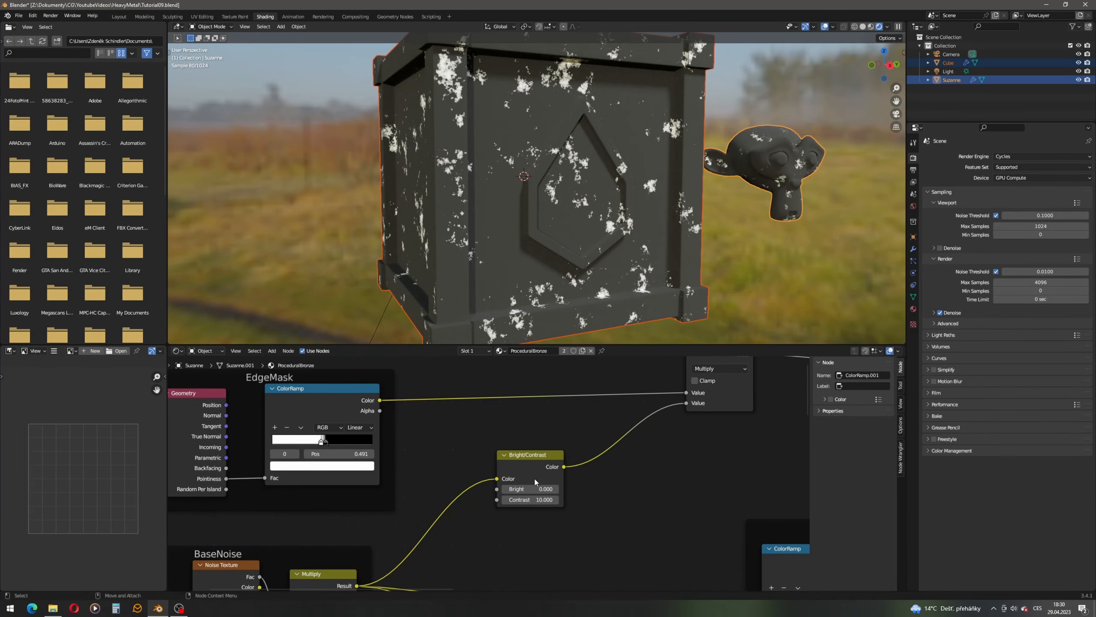
- Try a Bright value of -2 on the Bright/Contrast node
scroll(543, 490, up, 1)
click(542, 492)
text(-)
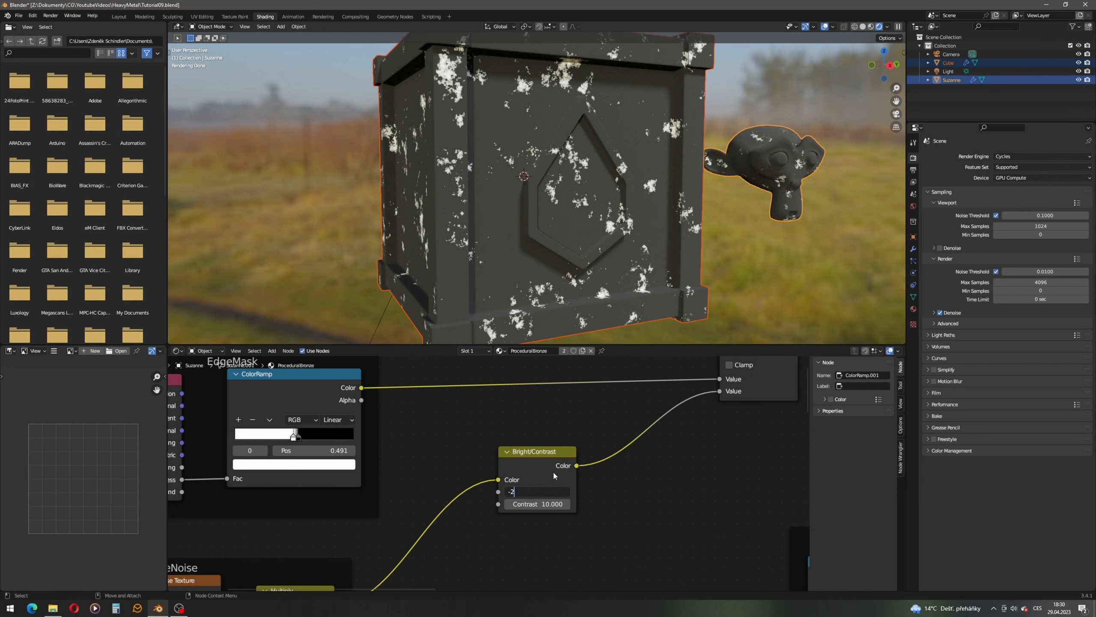
text(2)
key(Return)
- Set the Bright value of the Bright/Contrast node to 4
click(559, 492)
text(4)
key(Return)
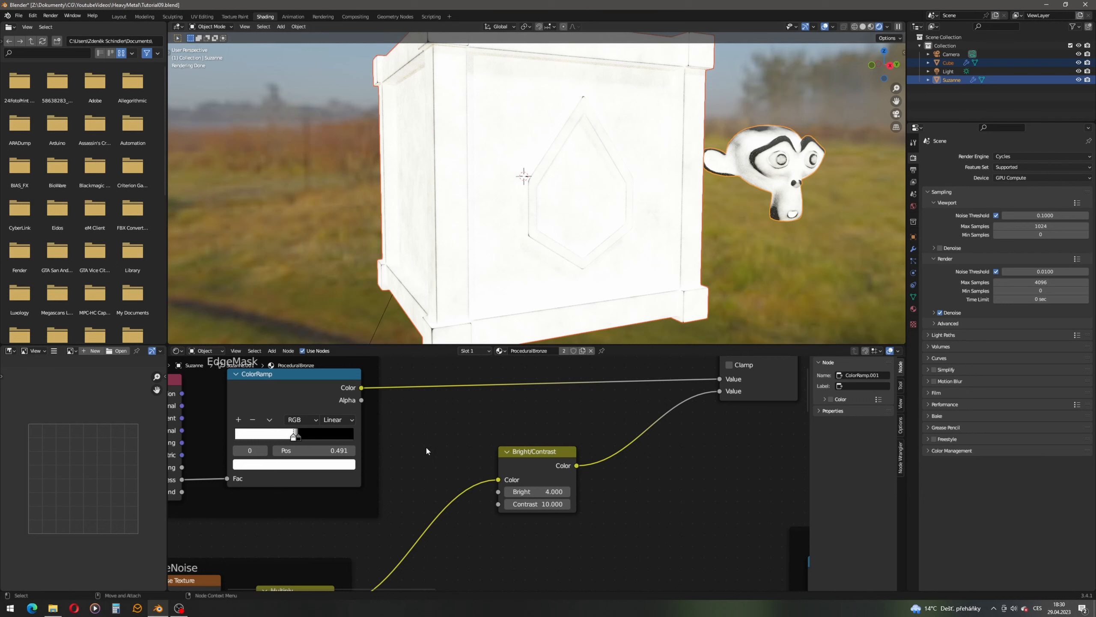
alt+middle_drag(399, 416, 400, 442)
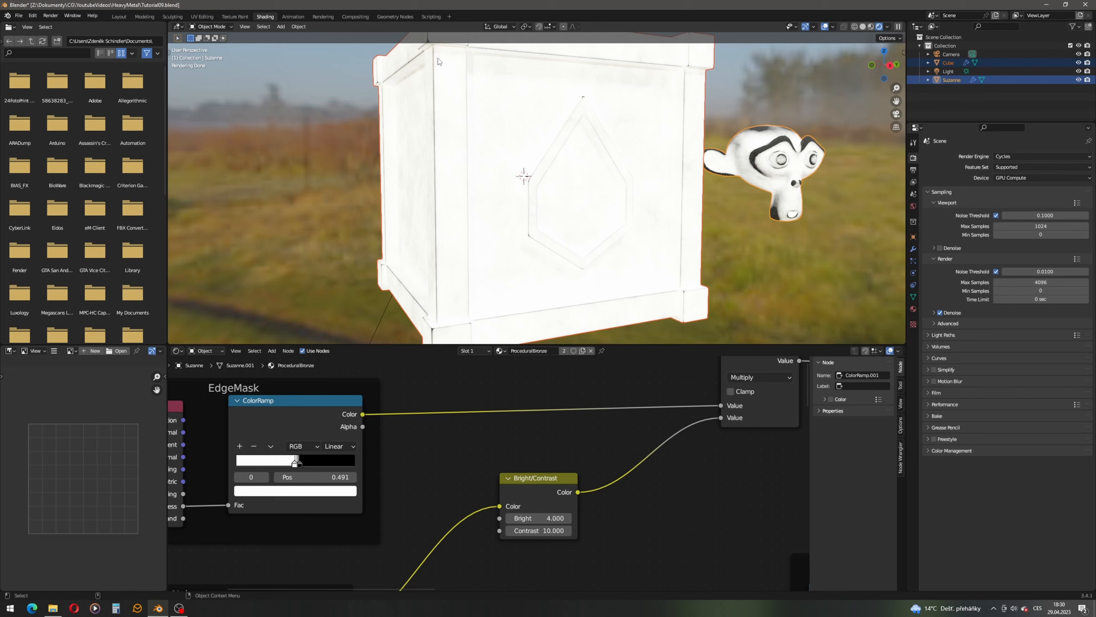
- Cut the preview link from the Multiply math node to Base Color and move that node closer to the Bright/Contrast node
scroll(534, 435, down, 3)
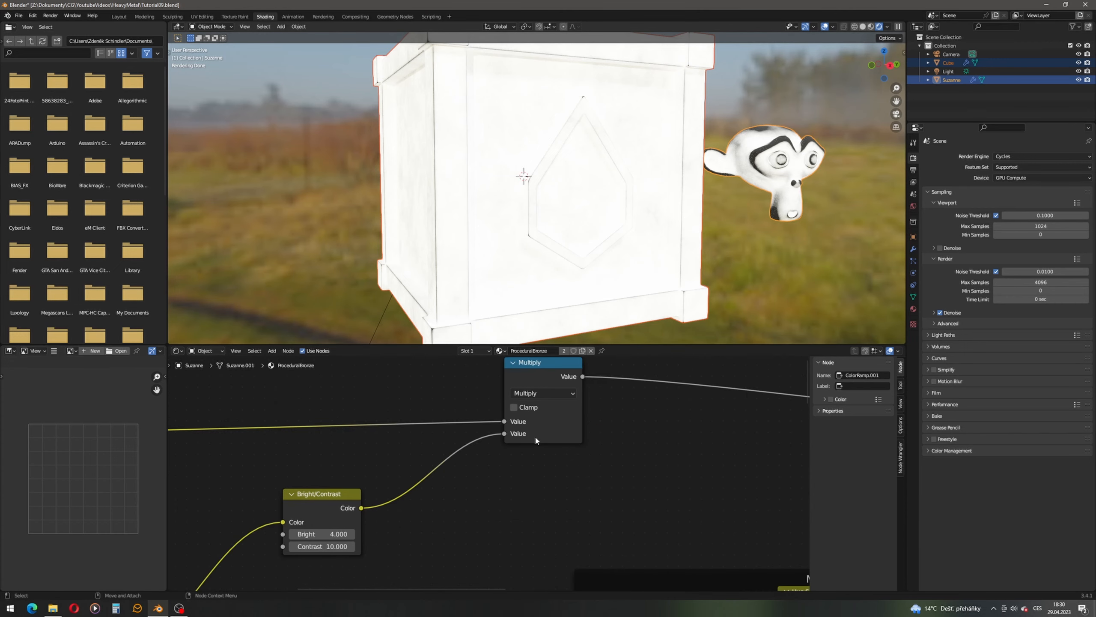
ctrl+right_drag(626, 410, 630, 428)
scroll(564, 427, down, 3)
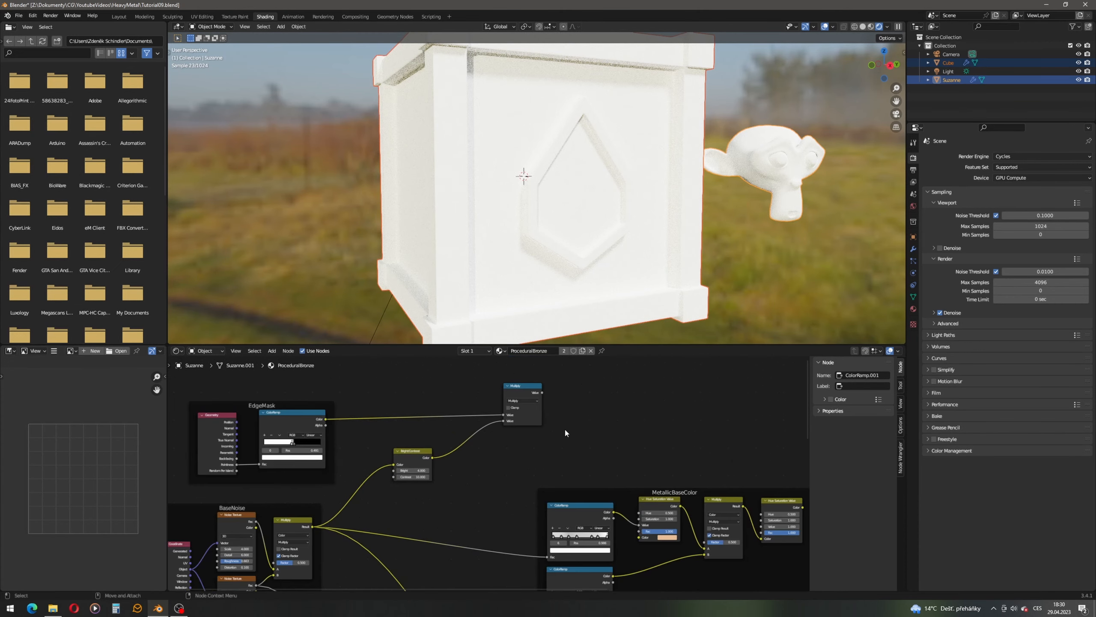
drag(538, 403, 492, 418)
alt+middle_drag(523, 454, 511, 419)
alt+right_drag(511, 418, 543, 442)
alt+middle_drag(544, 441, 466, 413)
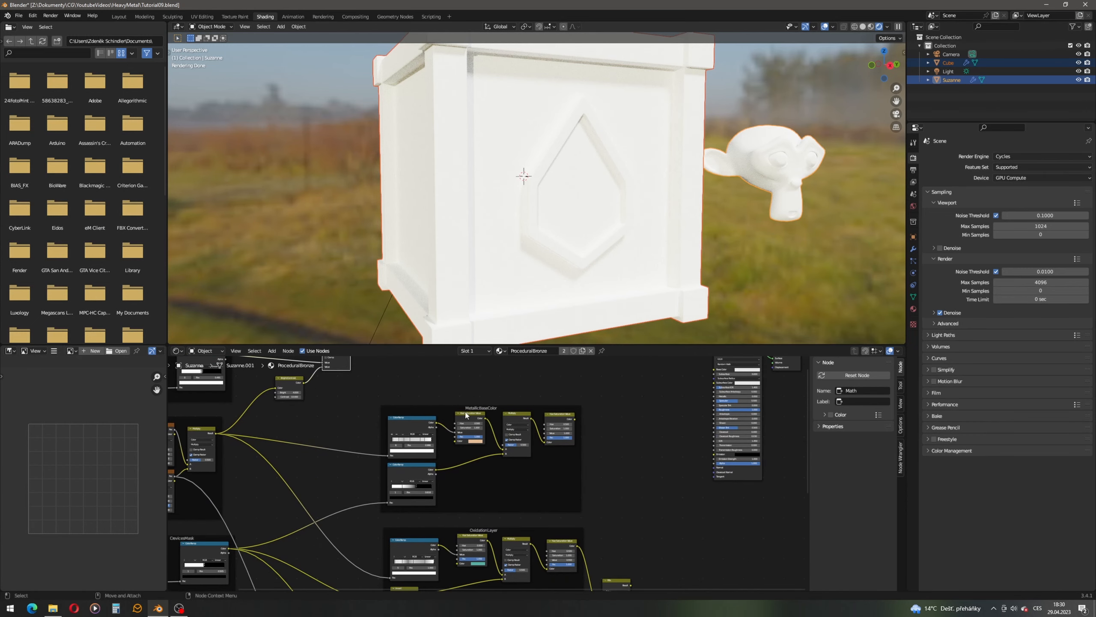
mouse_move(485, 562)
alt+middle_down()
mouse_move(414, 496)
mouse_move(469, 428)
mouse_move(459, 514)
mouse_move(471, 560)
alt+middle_up()
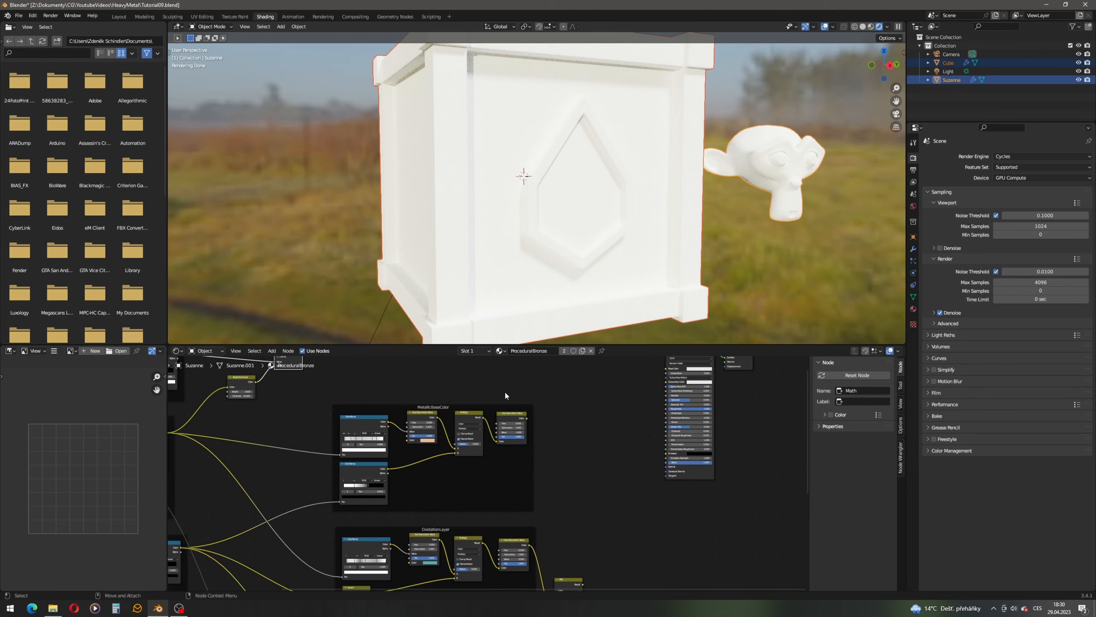
- Add a Mix node above and beyond the MetallicBaseColor frame and set its data type to Color
click(273, 350)
click(284, 361)
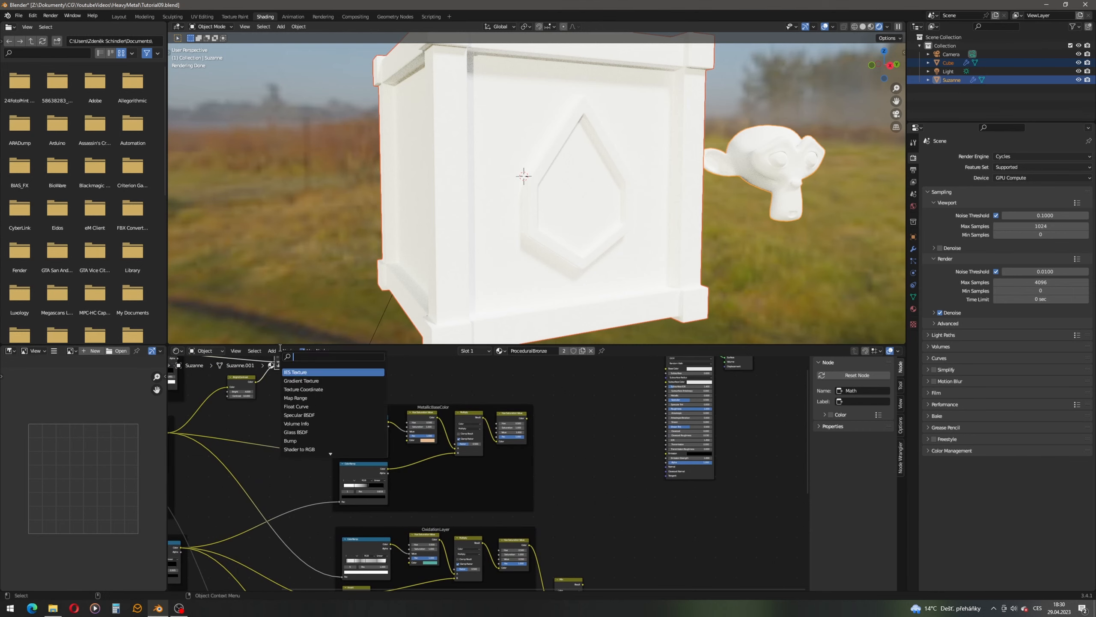
text(mix)
key(Return)
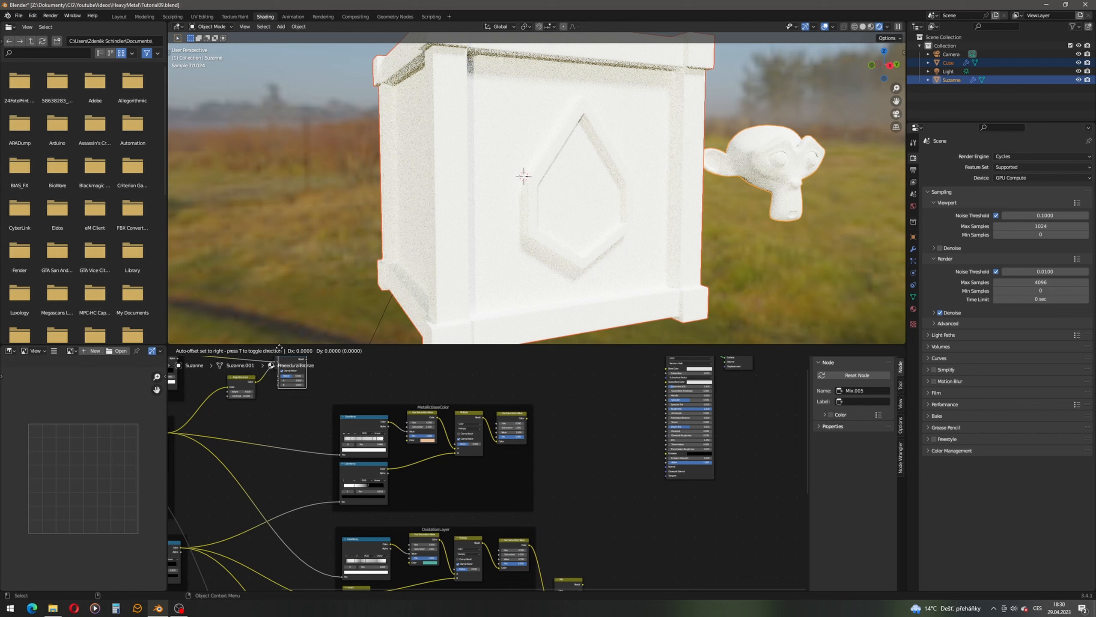
click(565, 358)
scroll(540, 414, up, 3)
click(587, 420)
click(578, 441)
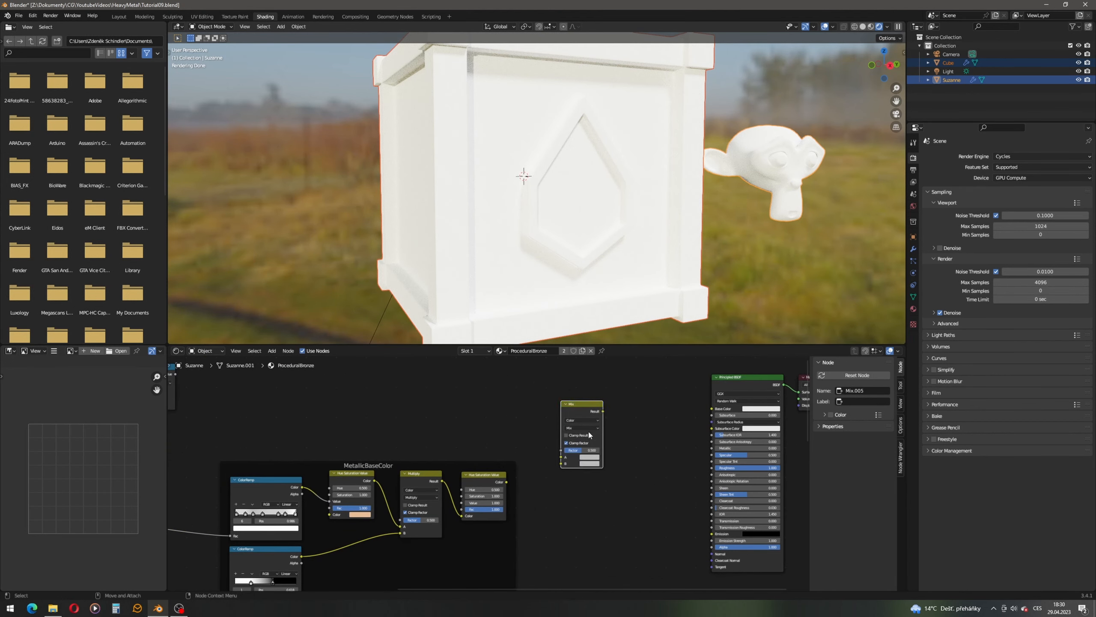
- Link the MetallicBaseColor output to A and the oxidation Mix result to B of the new Mix, and its Result to Base Color
drag(507, 481, 561, 456)
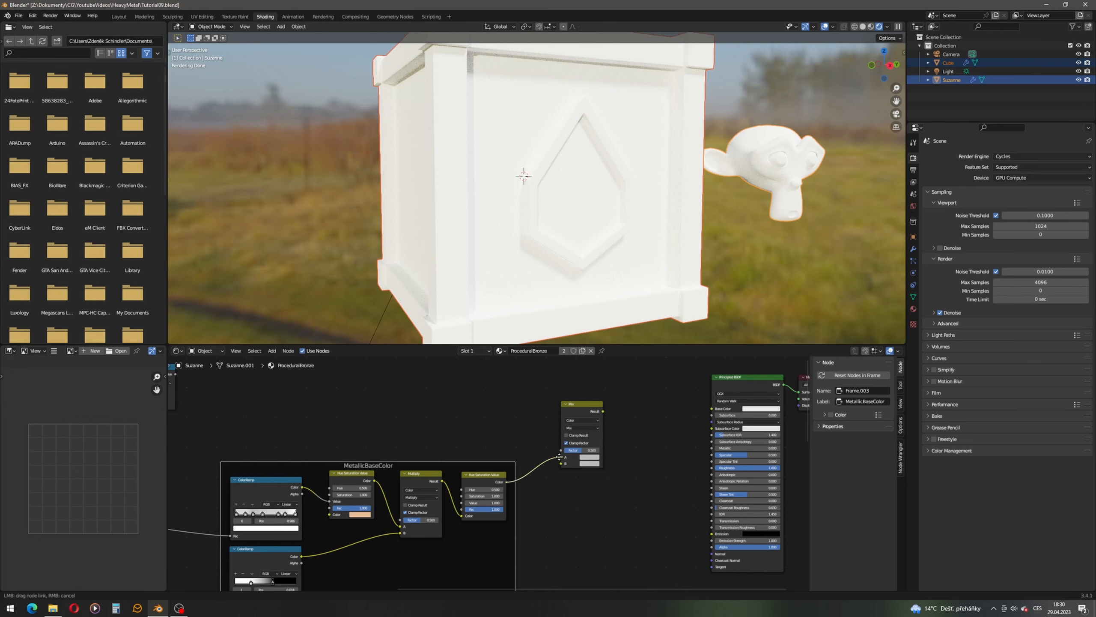
scroll(411, 457, down, 3)
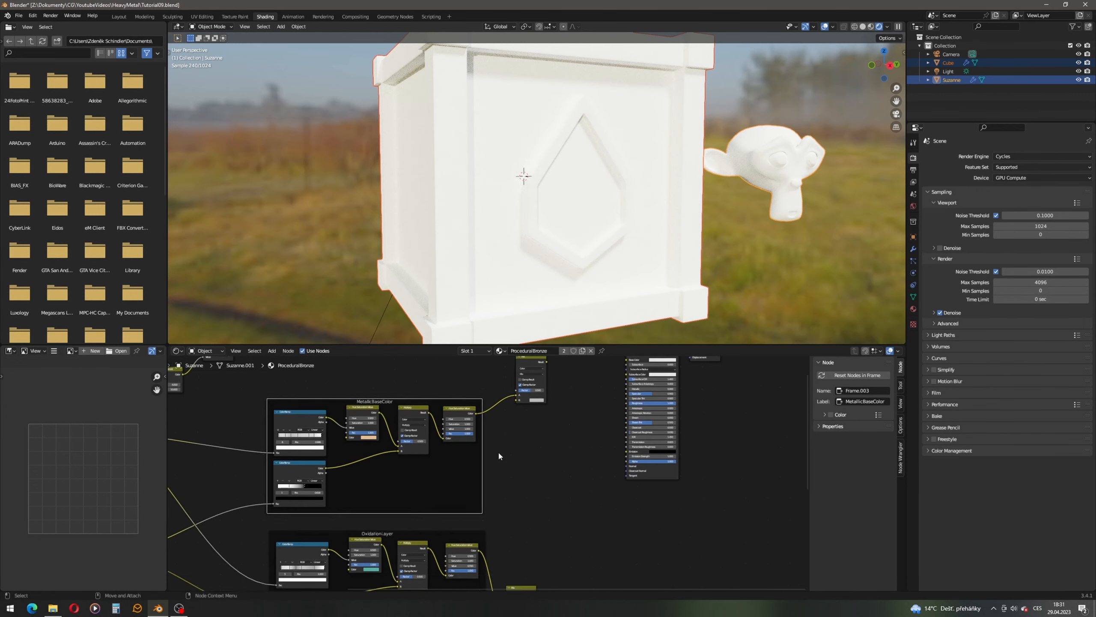
drag(525, 391, 546, 398)
middle_drag(570, 407, 471, 489)
scroll(471, 466, up, 3)
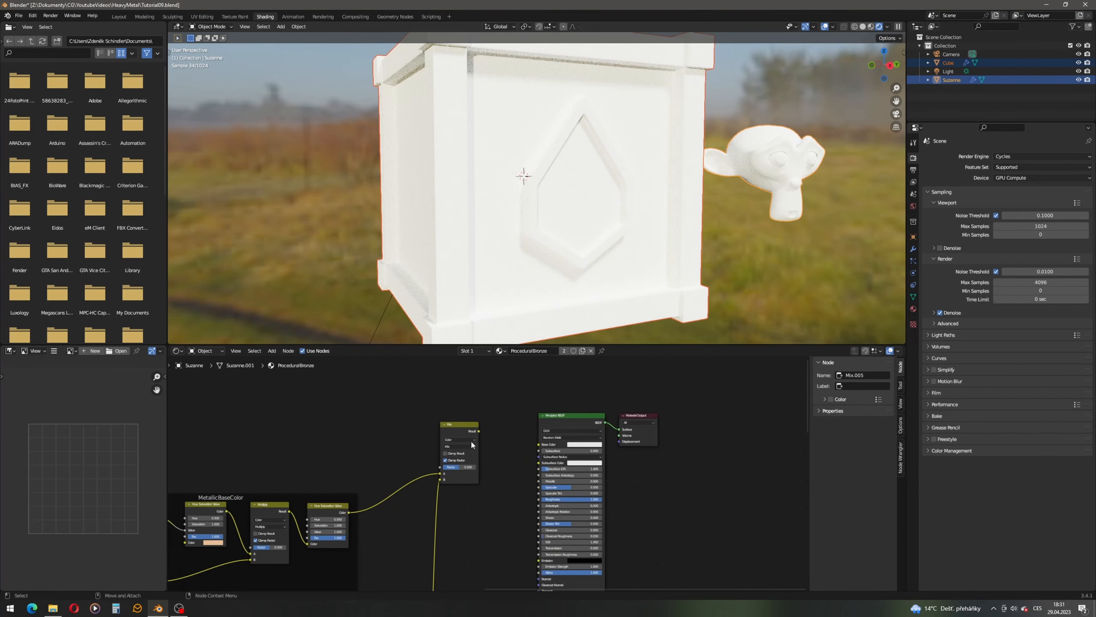
drag(480, 432, 539, 445)
- Link the edge mask Multiply Value to the Factor of the new Mix node
middle_drag(330, 451, 385, 465)
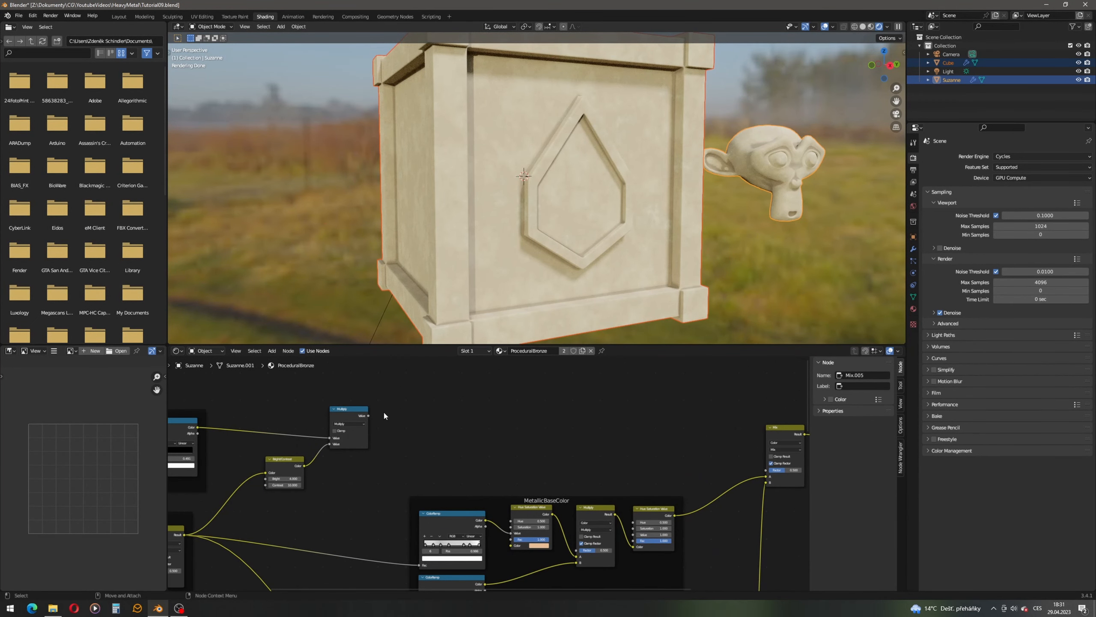
middle_drag(331, 414, 394, 419)
drag(431, 421, 741, 474)
middle_drag(741, 474, 436, 458)
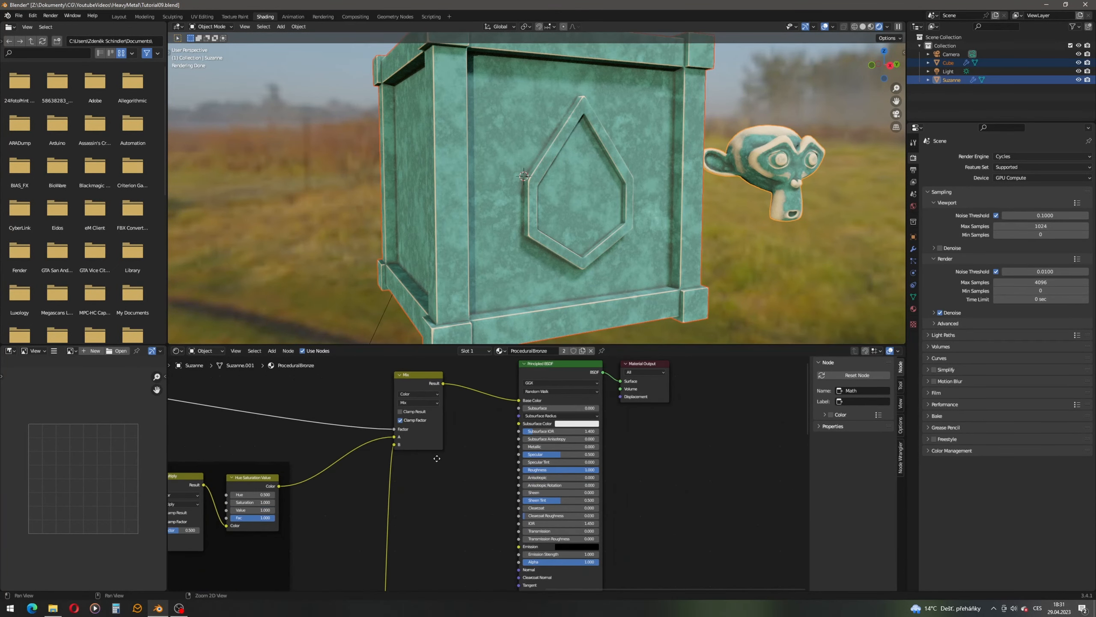
- Set the Principled BSDF Metallic value to 1
scroll(518, 479, up, 4)
double_click(610, 434)
text(1)
key(Return)
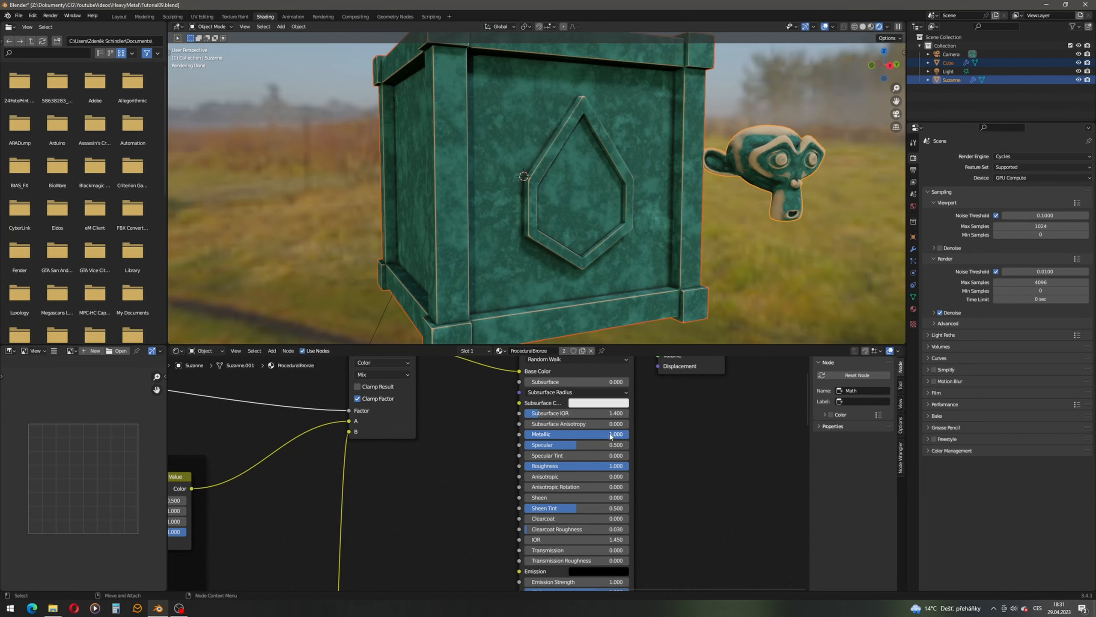
- Set the Principled BSDF Roughness to 0.1
middle_drag(663, 483, 685, 462)
double_click(640, 444)
text(0.1)
key(Return)
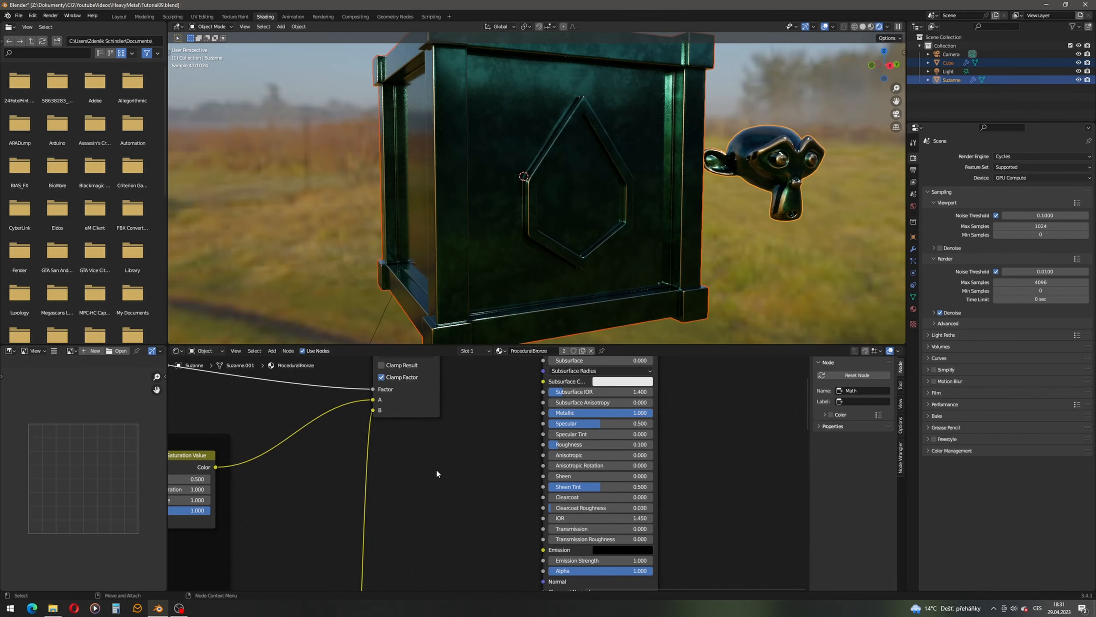
- Try a Bright value of -2 on the Bright/Contrast node, check the model and undo the change
ctrl+scroll(436, 468, left, 10)
ctrl+scroll(405, 461, left, 5)
double_click(405, 434)
text(-2)
key(Return)
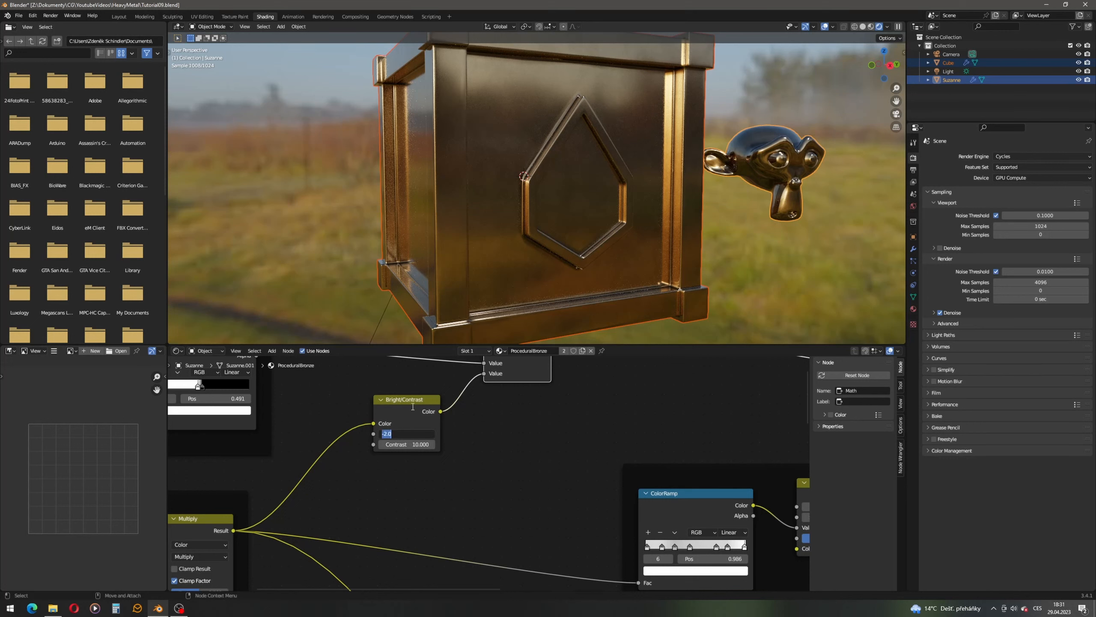
key(ctrl+z)
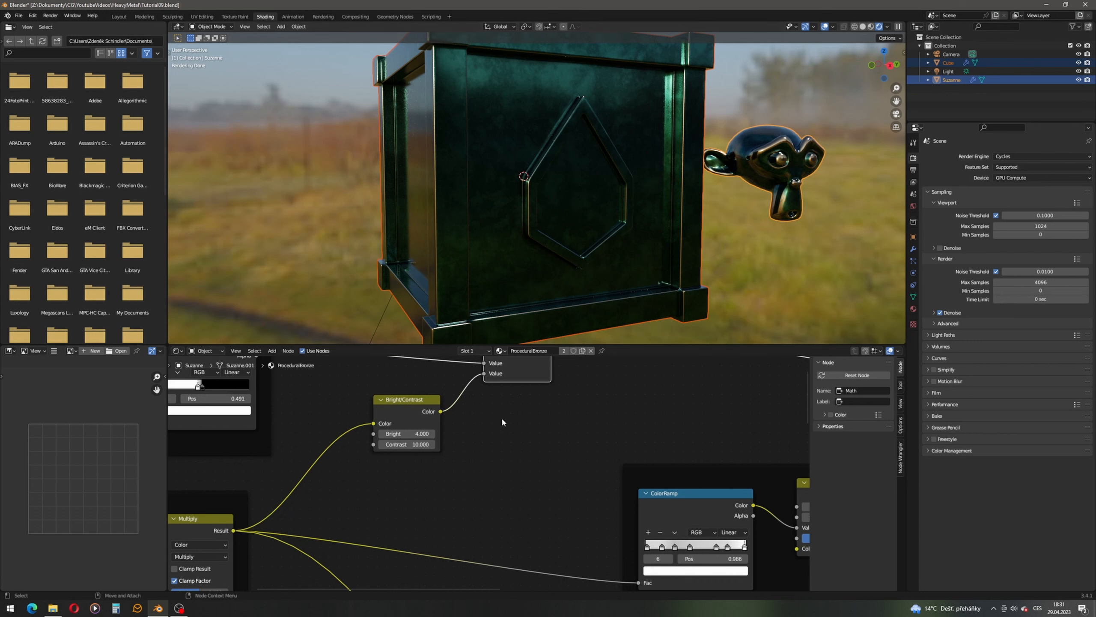
- Add a Math node beside the Bright/Contrast node and set its operation to Less Than
click(272, 351)
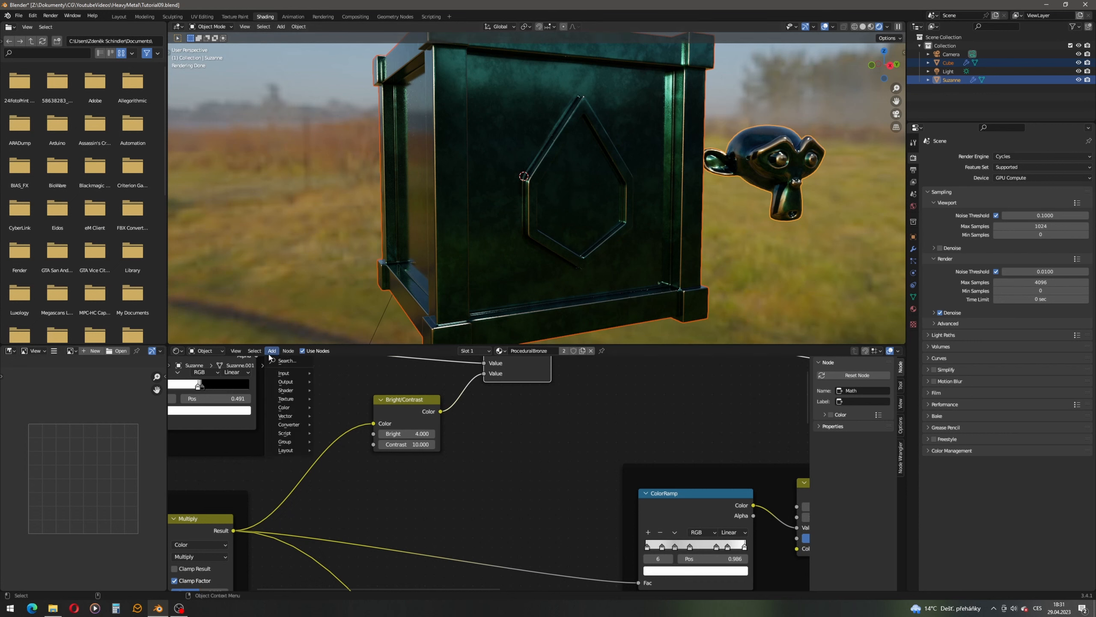
click(285, 360)
text(add)
key(Return)
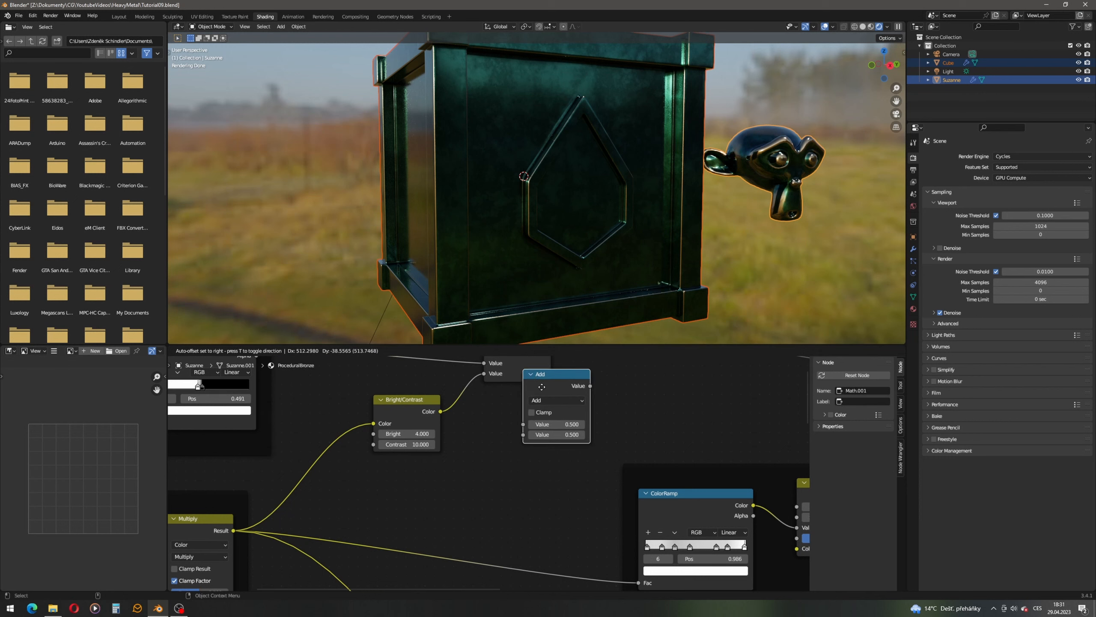
click(507, 424)
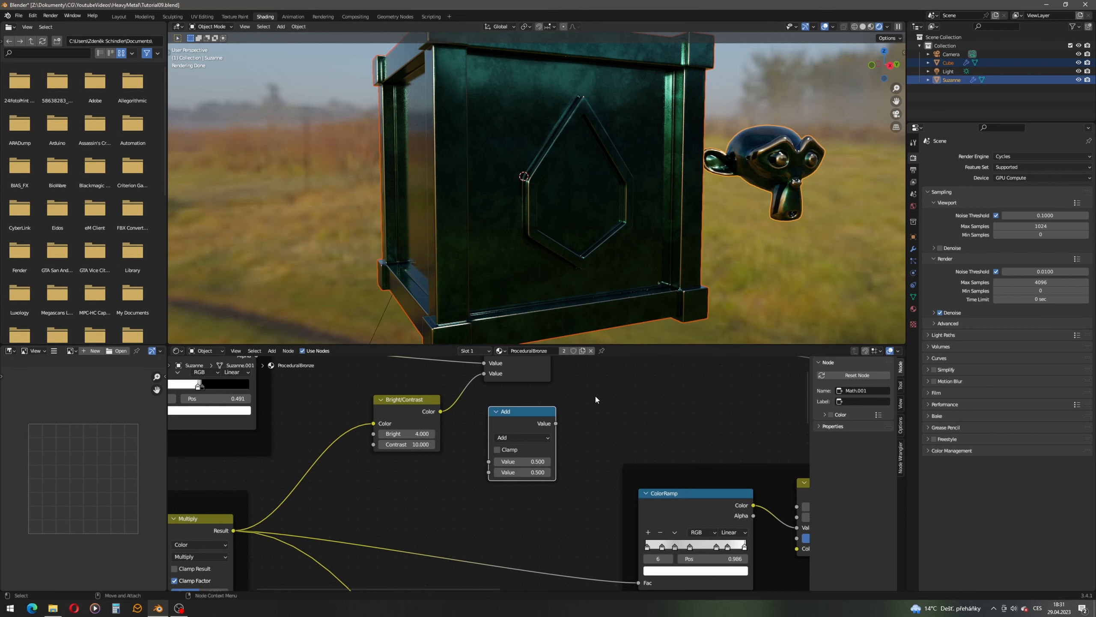
drag(531, 414, 571, 408)
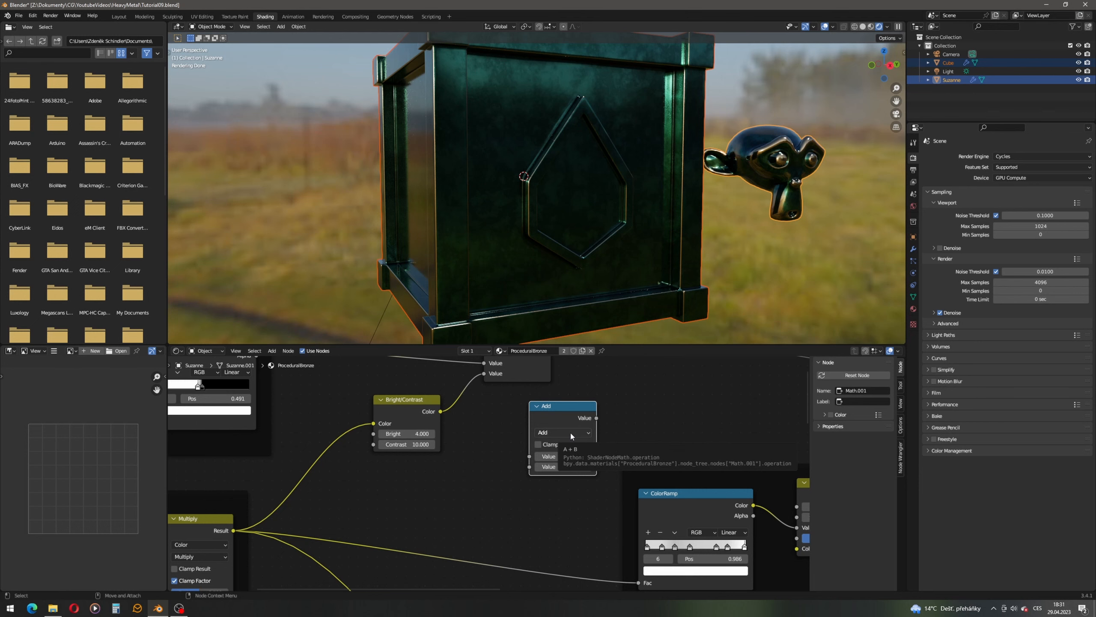
click(572, 433)
click(628, 480)
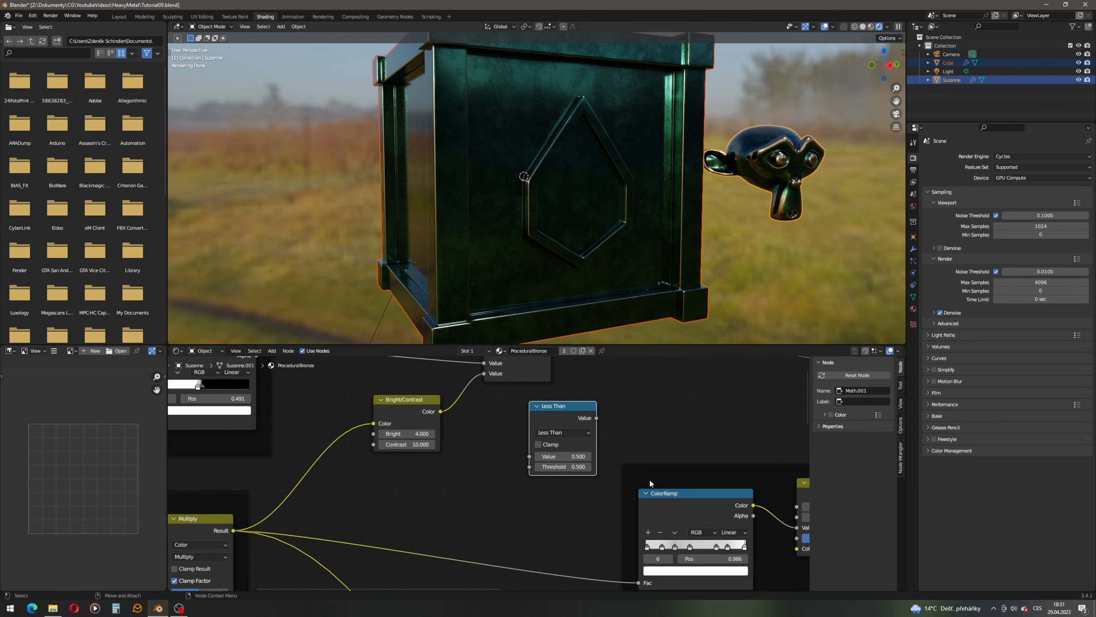
- Position the Less Than node beside the edge mask Multiply, link the Multiply Value into it and set the Threshold to 0.84
drag(563, 405, 637, 403)
middle_drag(567, 419, 496, 455)
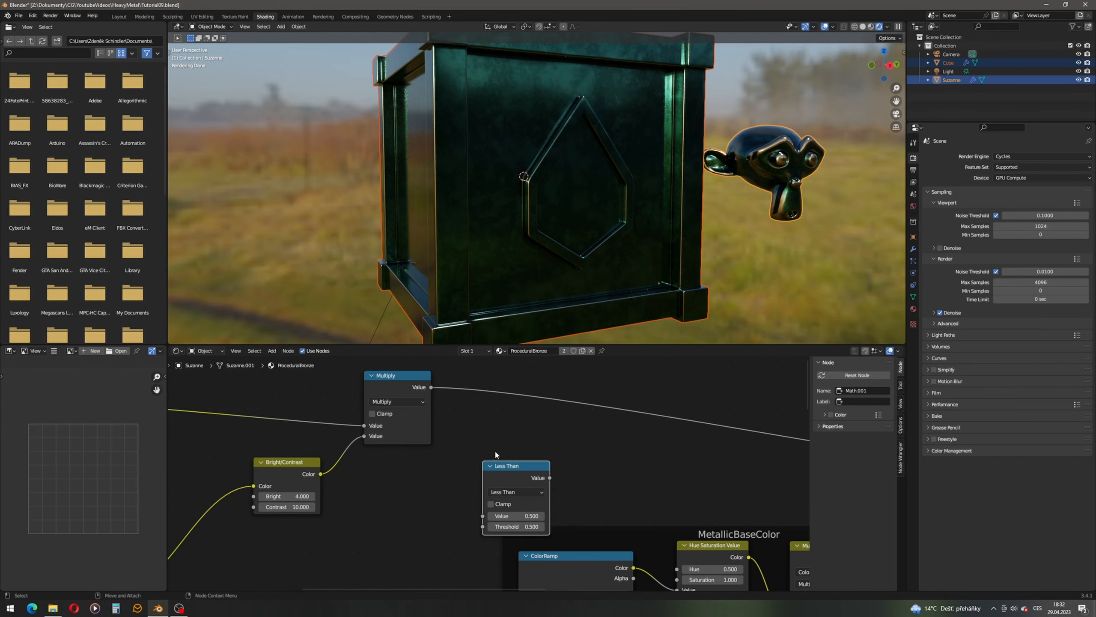
drag(505, 470, 507, 430)
drag(430, 388, 486, 478)
click(531, 486)
text(0.8)
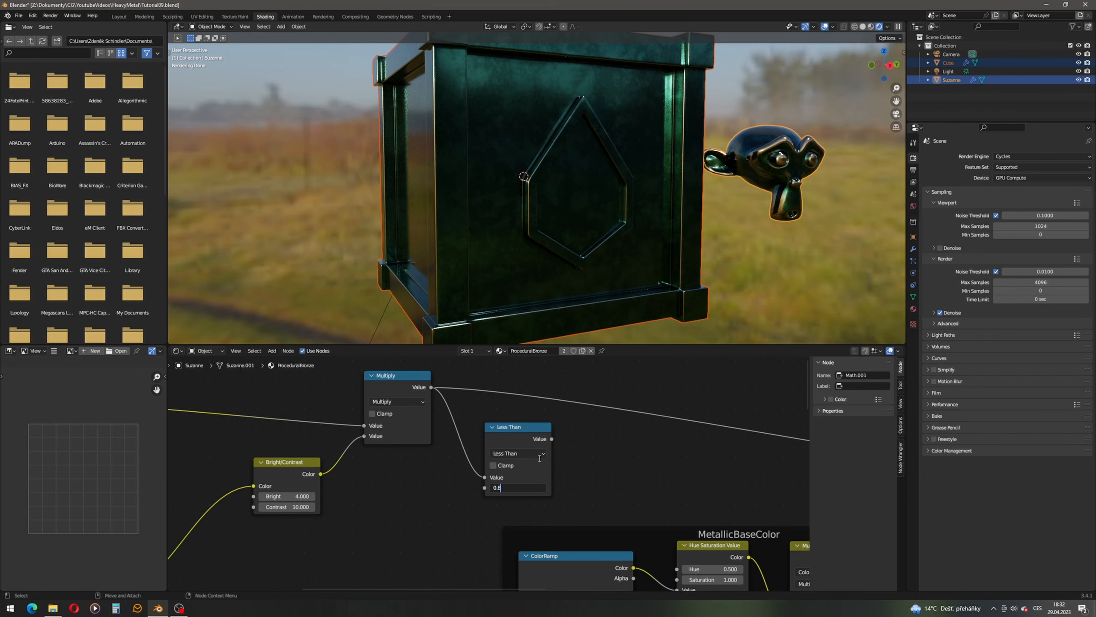
text(4)
key(Return)
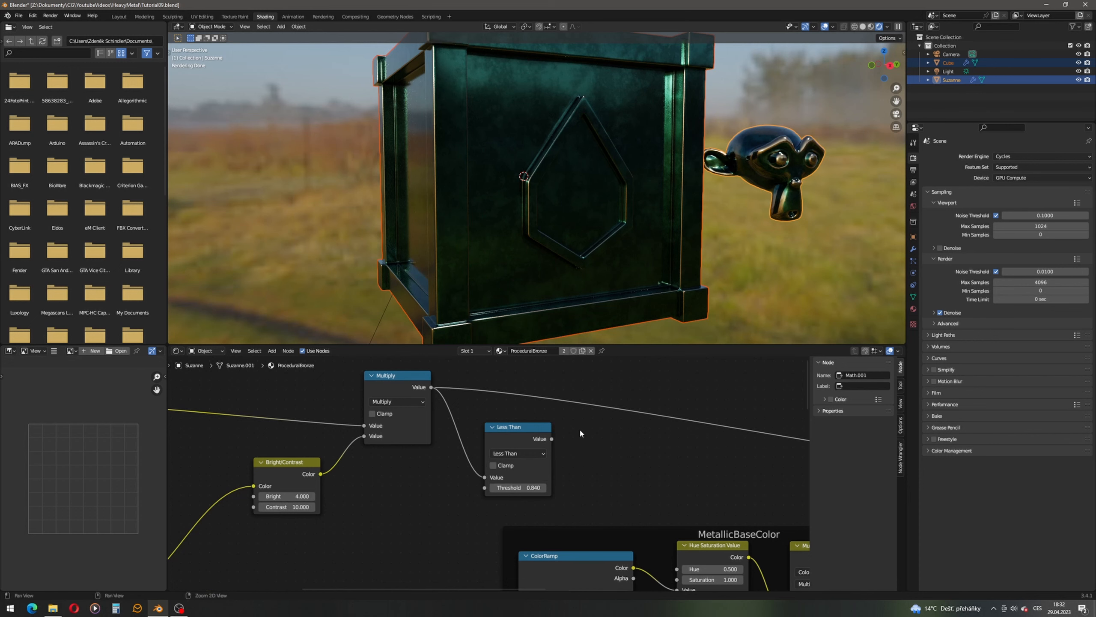
- Link the Less Than Value output to the Principled BSDF Metallic input
scroll(579, 428, down, 2)
middle_drag(579, 445, 440, 408)
drag(402, 409, 724, 463)
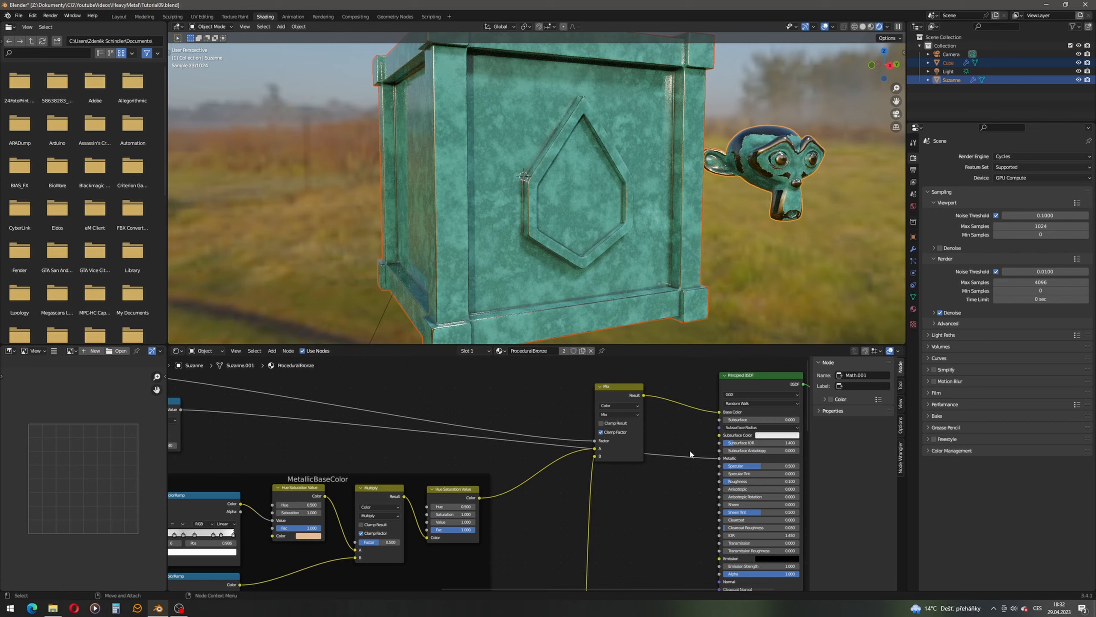
- Try a Bright value of -2 and nearby values on the Bright/Contrast node, checking the exposed metal on the model
middle_drag(309, 442, 646, 440)
middle_drag(386, 419, 525, 424)
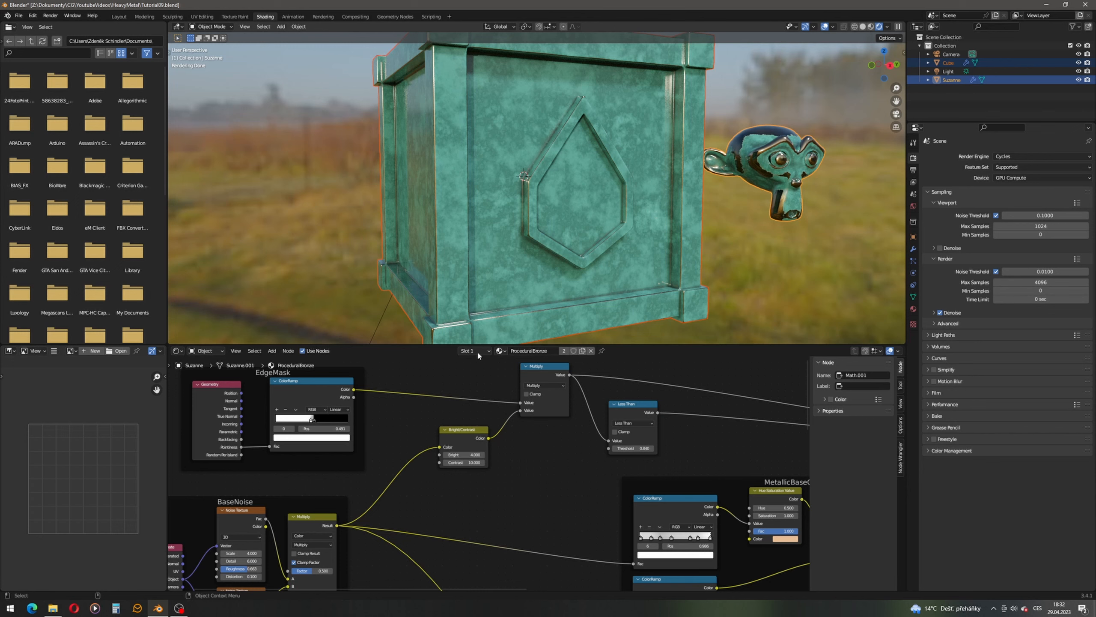
scroll(406, 524, up, 2)
click(510, 421)
text(-2)
key(Return)
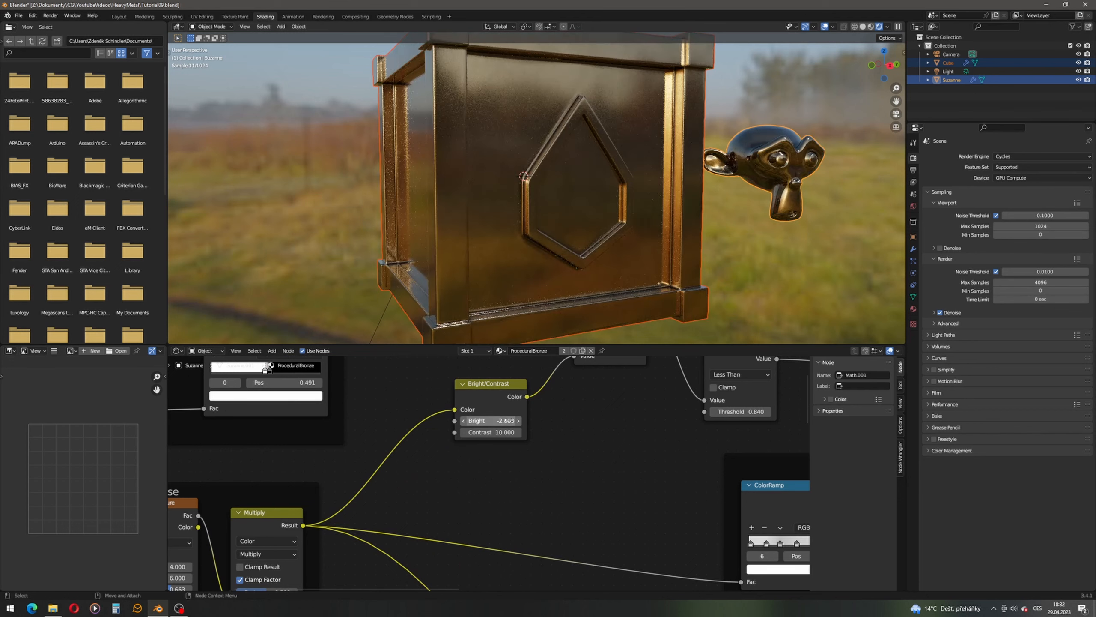
shift+drag(491, 420, 499, 391)
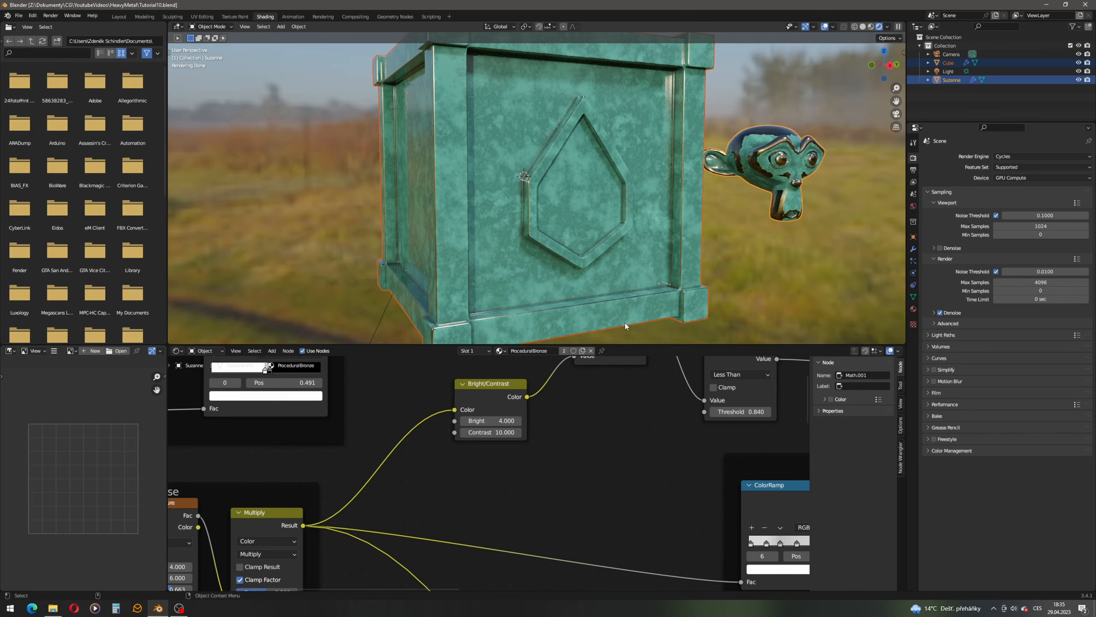
- Add a Map Range node beside the Mix node that combines the two OxidationLayer frames
scroll(551, 460, down, 4)
middle_drag(550, 444, 458, 379)
scroll(485, 463, down, 6)
middle_drag(626, 492, 541, 419)
scroll(559, 473, up, 4)
middle_drag(559, 473, 546, 406)
key(shift+a)
click(278, 360)
text(map)
key(Down)
key(Down)
key(Return)
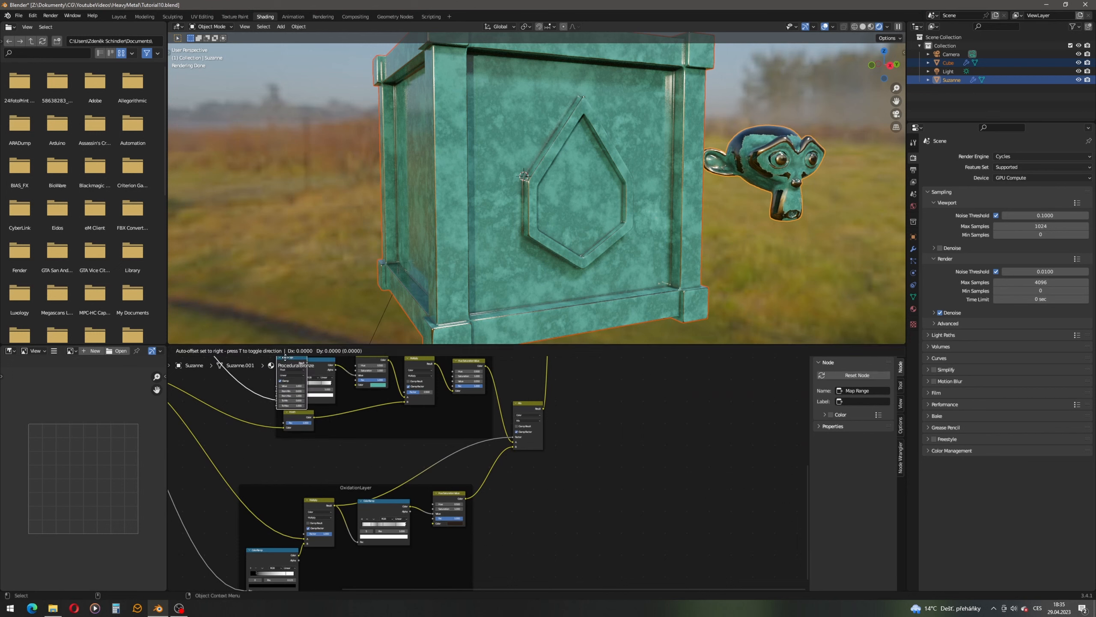
click(566, 464)
scroll(602, 469, up, 3)
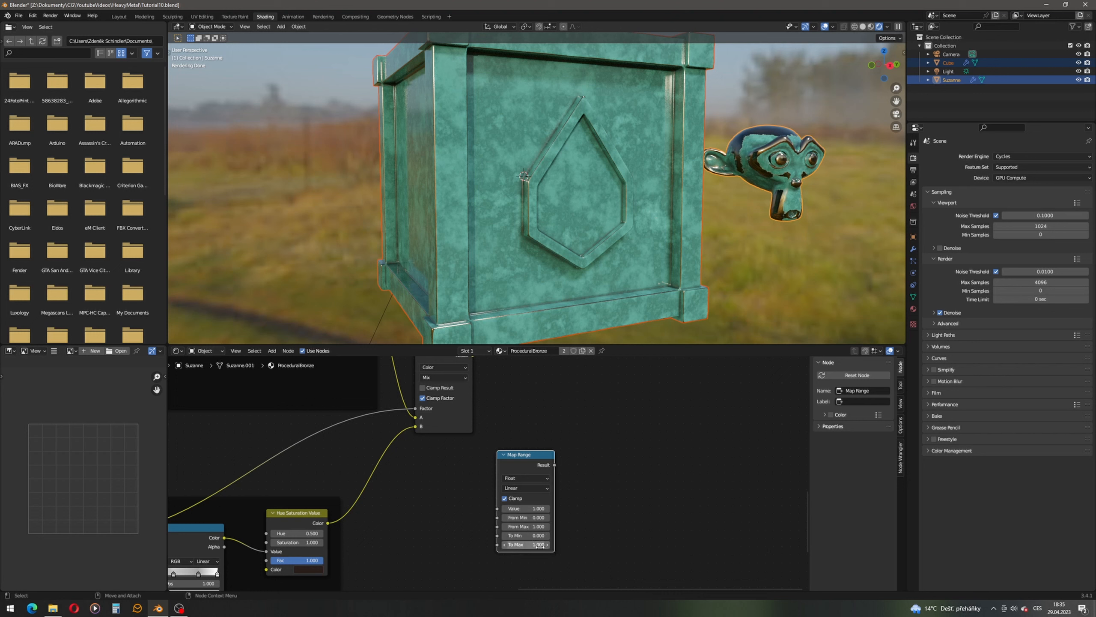
- Link the Color output of the upper OxidationLayer ColorRamp to the Map Range Value
scroll(466, 486, down, 2)
middle_drag(465, 487, 503, 516)
scroll(505, 515, down, 3)
scroll(501, 515, down, 3)
middle_drag(393, 497, 348, 481)
scroll(387, 449, up, 2)
scroll(301, 399, up, 2)
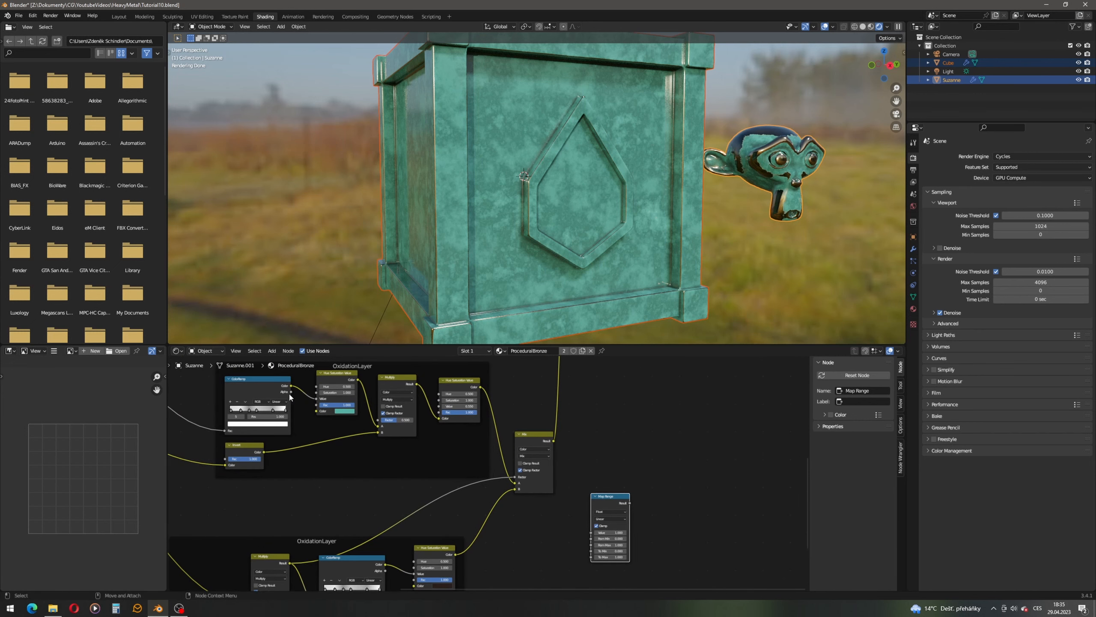
drag(291, 389, 600, 514)
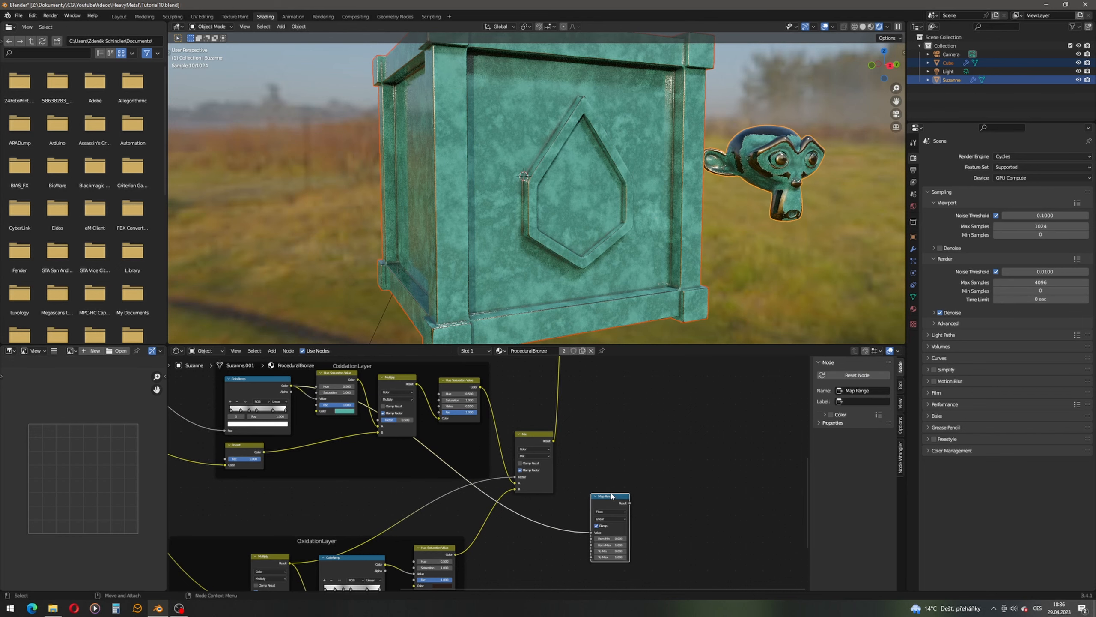
- Set the Map Range To Min to 0.85 and To Max to 0.95
scroll(581, 497, up, 2)
scroll(580, 494, up, 3)
middle_drag(480, 494, 555, 537)
scroll(519, 517, down, 5)
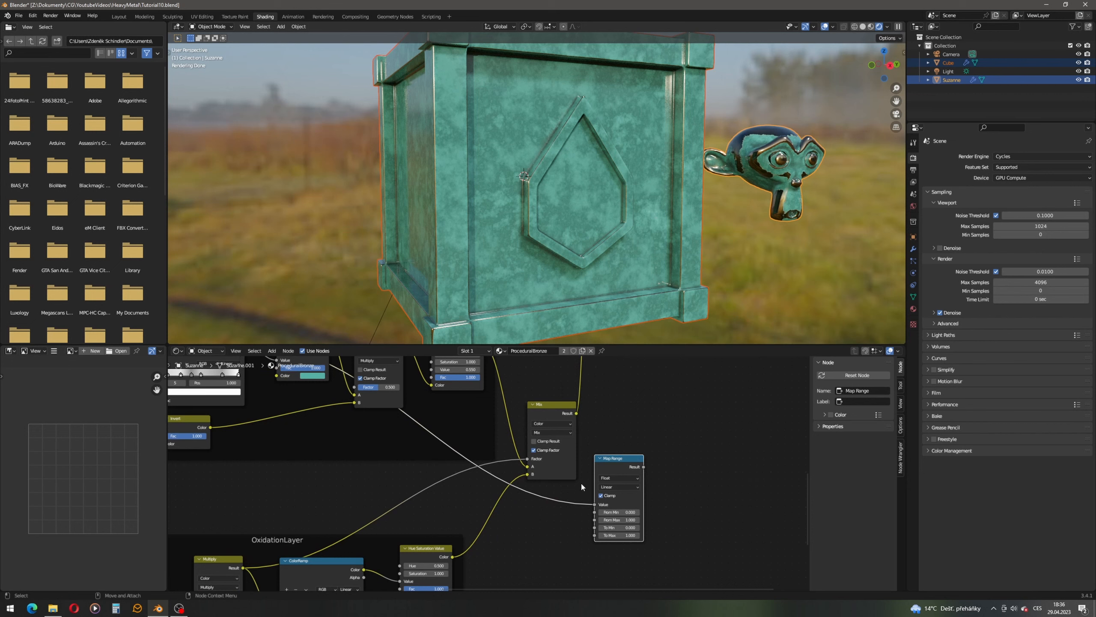
scroll(639, 516, up, 3)
middle_drag(666, 530, 609, 507)
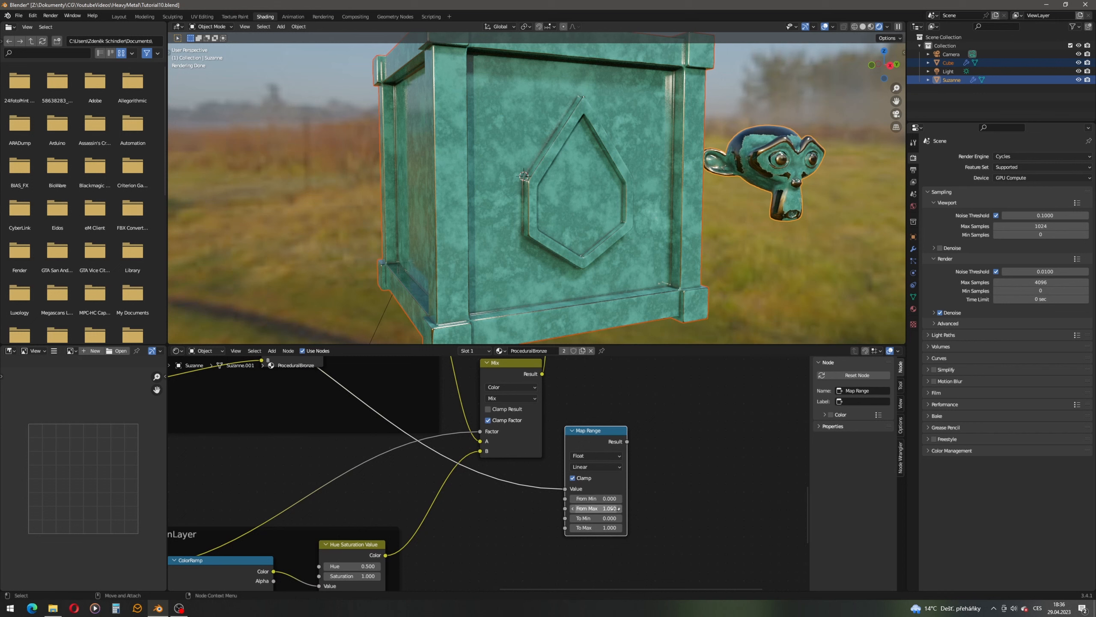
click(608, 518)
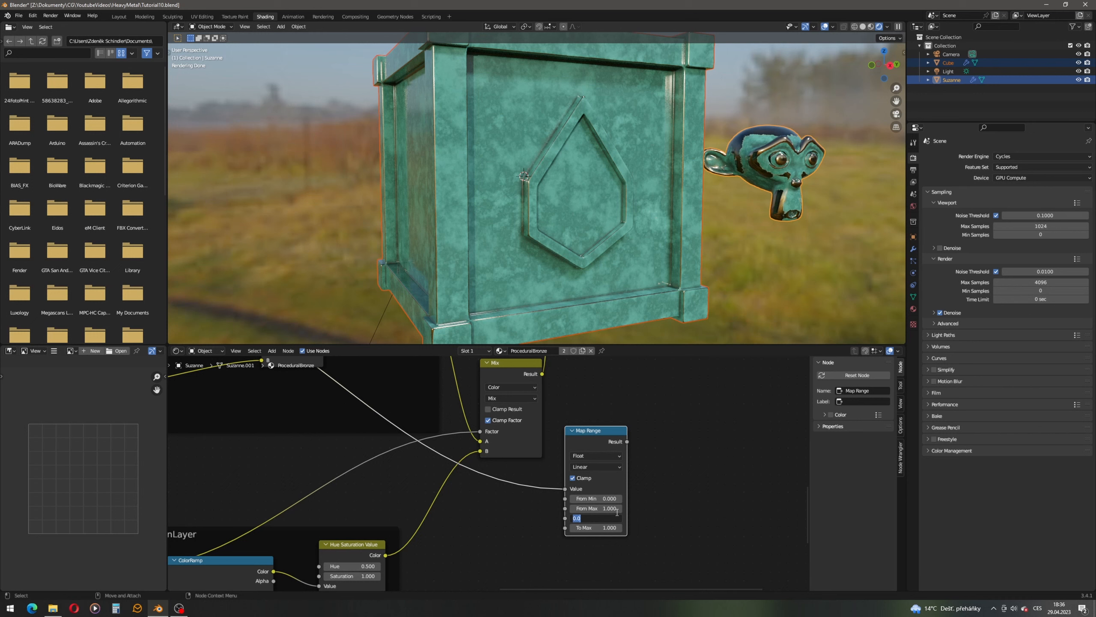
text(0.85)
key(Return)
click(605, 527)
text(0.95)
key(Return)
- Try the Map Range Result as the Principled BSDF Roughness, check the model and cut the link
scroll(574, 477, down, 4)
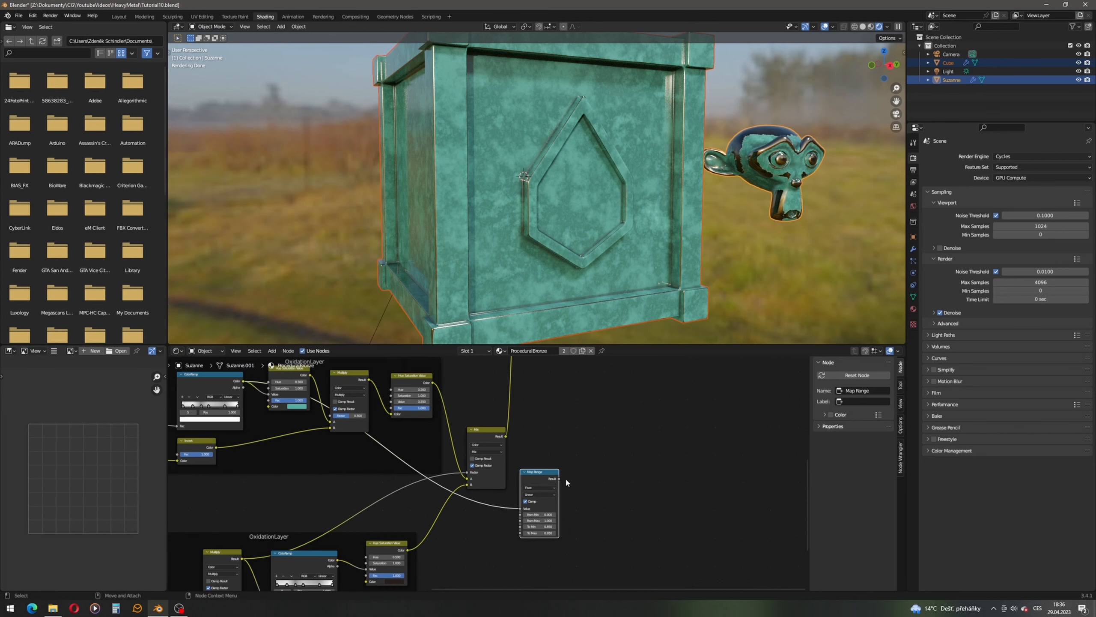
drag(467, 512, 504, 410)
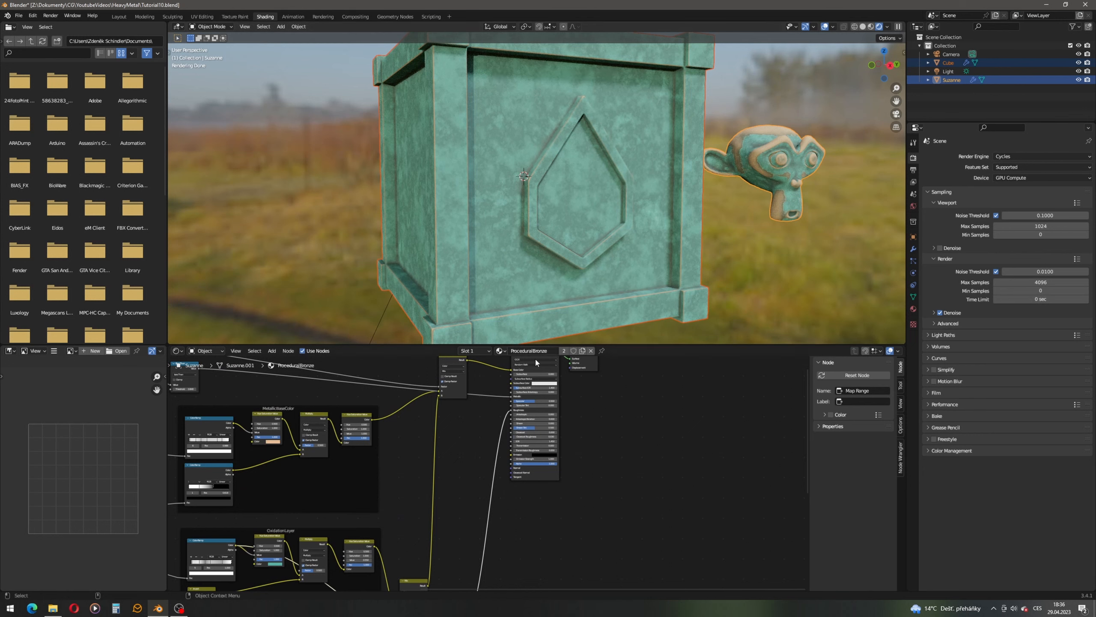
middle_drag(501, 520, 525, 459)
ctrl+right_drag(518, 443, 553, 483)
middle_drag(501, 466, 539, 538)
scroll(536, 527, down, 2)
scroll(462, 464, up, 2)
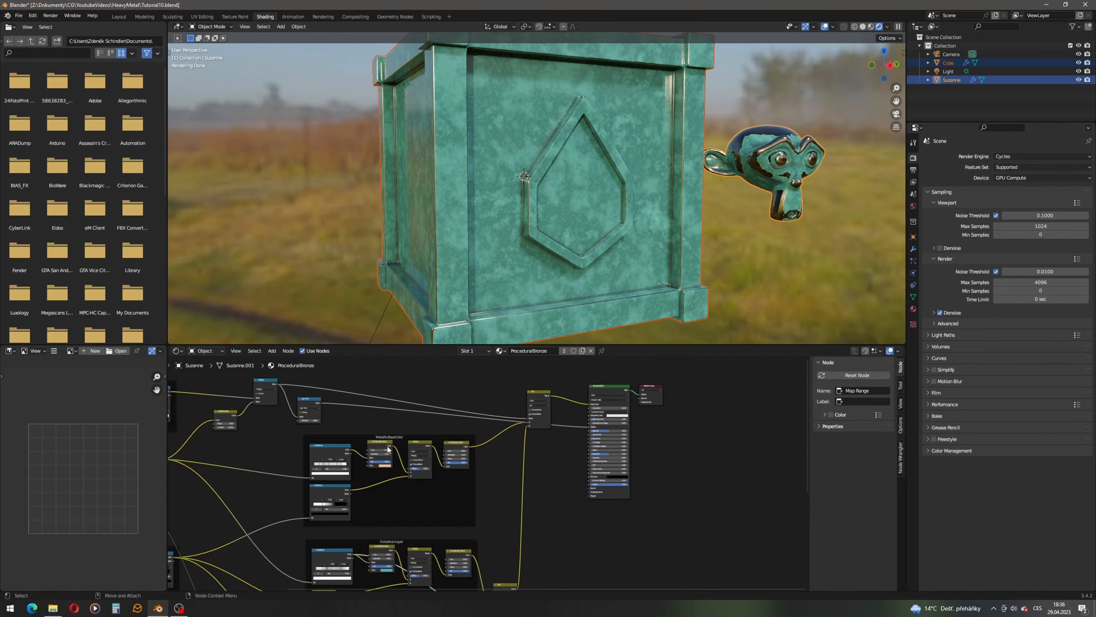
- Group the Bright/Contrast, edge mask Multiply and Less Than nodes in one frame
scroll(387, 447, up, 2)
middle_drag(233, 414, 393, 453)
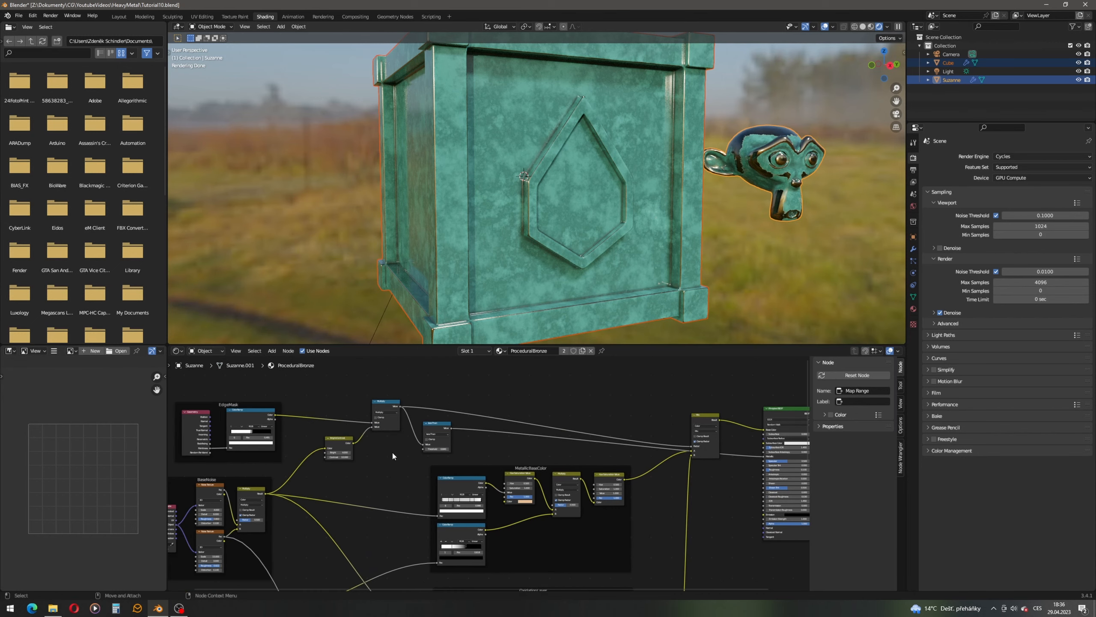
scroll(392, 455, up, 1)
drag(308, 428, 323, 427)
drag(275, 370, 464, 461)
click(900, 458)
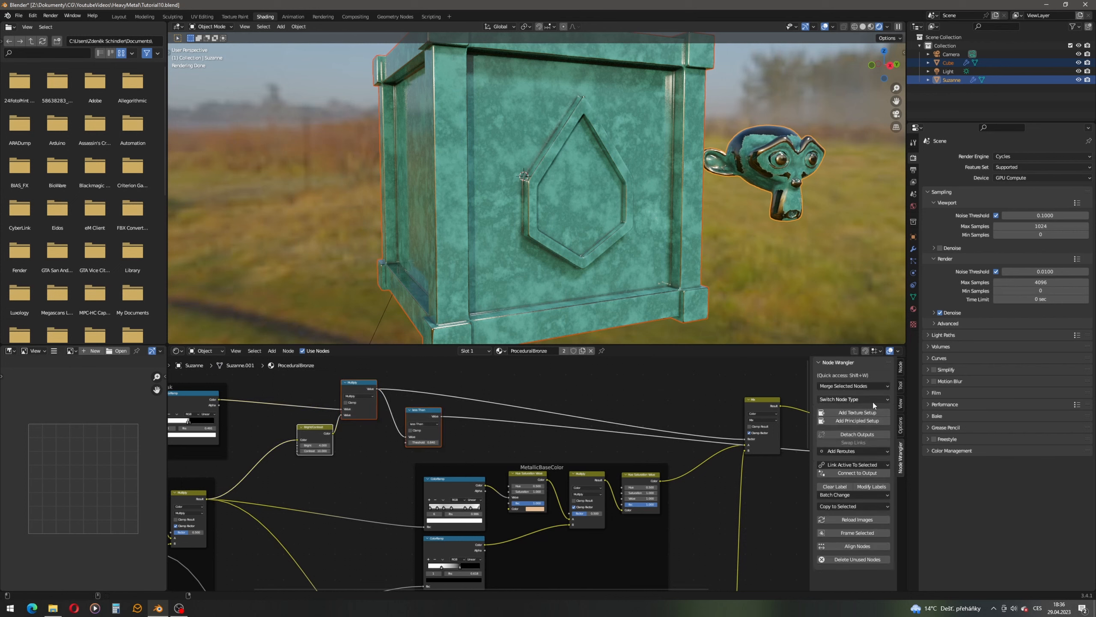
click(857, 532)
- Label the new frame MixMask
click(901, 368)
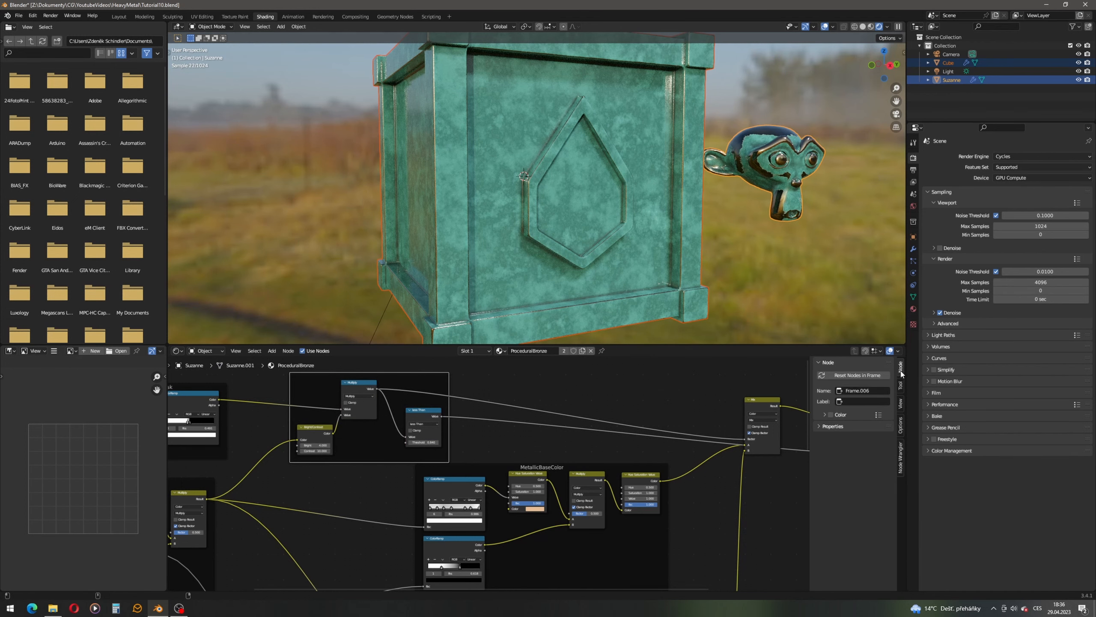
click(857, 402)
text(MixMask)
key(Return)
click(654, 386)
- Move the MixMask frame further up, clear of the MetallicBaseColor frame
middle_drag(449, 411, 525, 448)
drag(371, 398, 552, 516)
drag(342, 384, 536, 501)
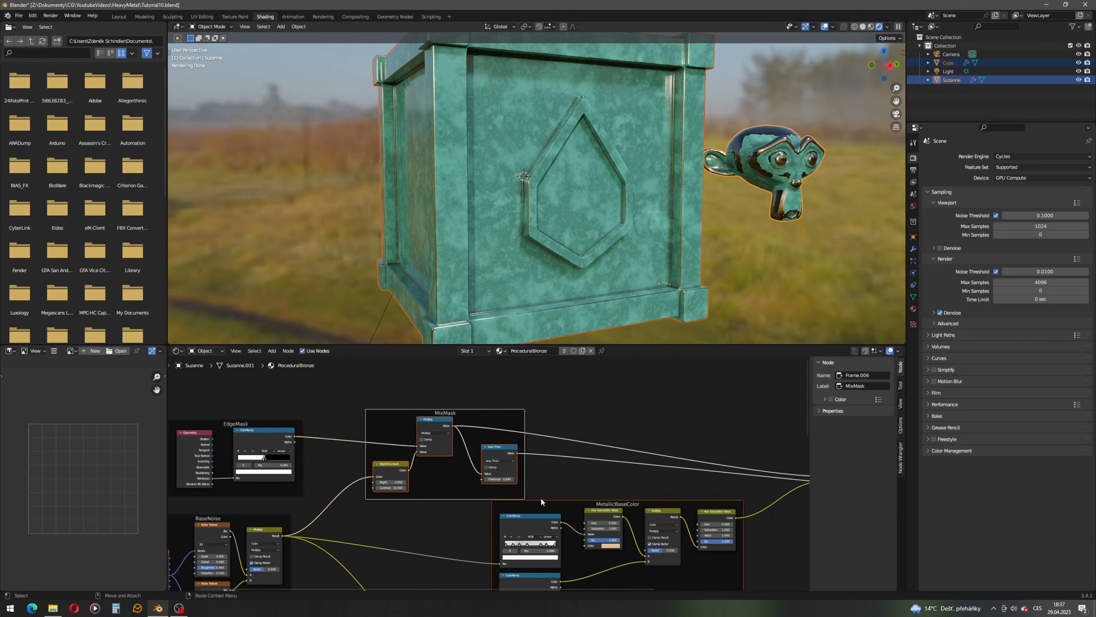
shift+click(542, 503)
drag(510, 411, 499, 355)
shift+click(559, 493)
click(538, 454)
middle_drag(610, 432, 484, 433)
scroll(483, 433, down, 3)
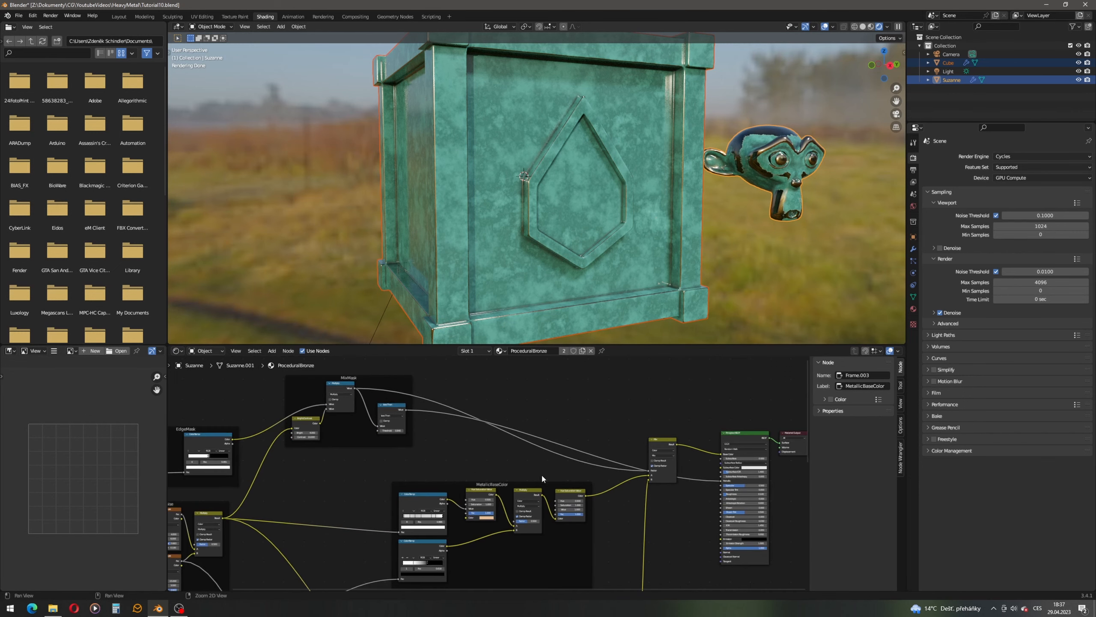
- Move the final Mix, Principled BSDF and Material Output nodes further right to make room after the colour layer frames
middle_drag(543, 479, 456, 404)
middle_drag(563, 454, 478, 496)
scroll(477, 479, up, 2)
drag(701, 375, 467, 564)
drag(488, 403, 641, 428)
middle_drag(577, 481, 605, 505)
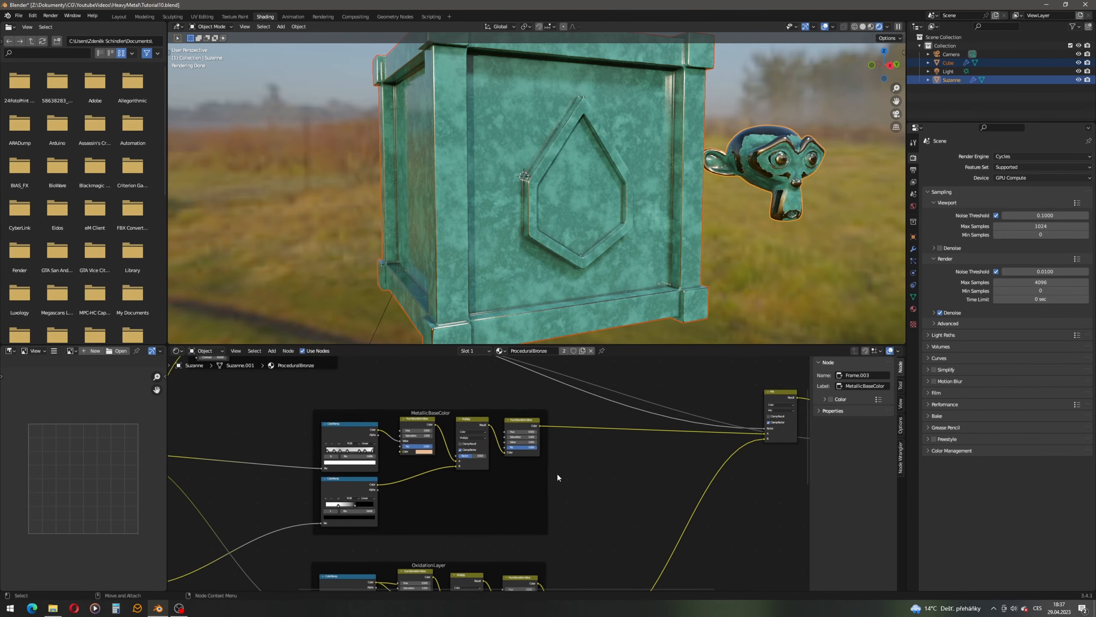
- Add a Map Range node beside the MetallicBaseColor frame and link the frame's upper ColorRamp Color to its Value
scroll(499, 459, up, 1)
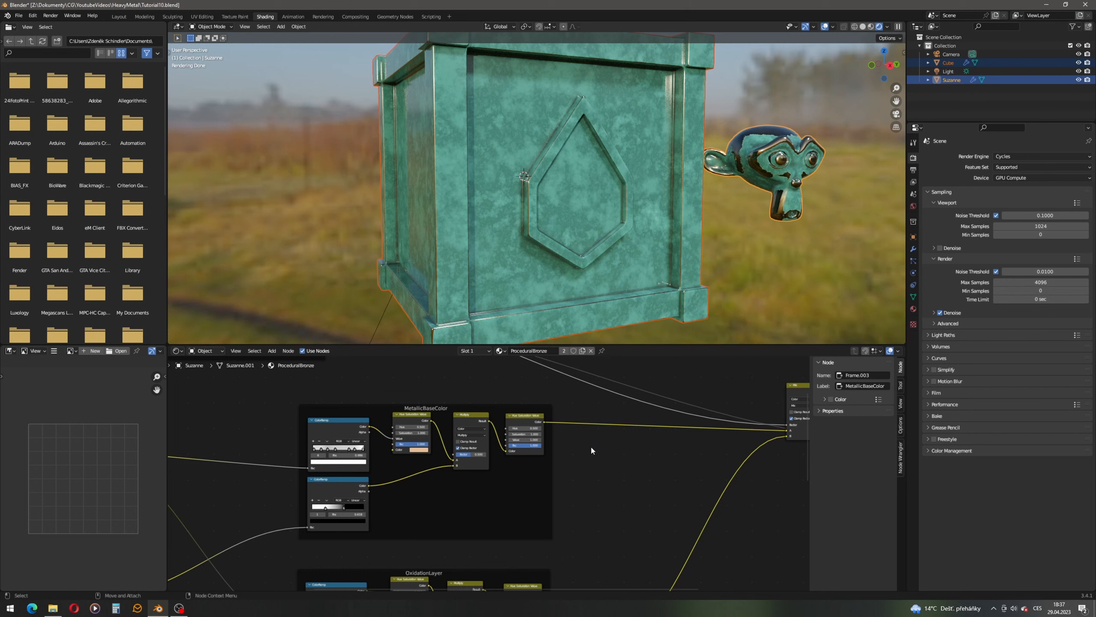
click(272, 351)
click(284, 361)
text(map)
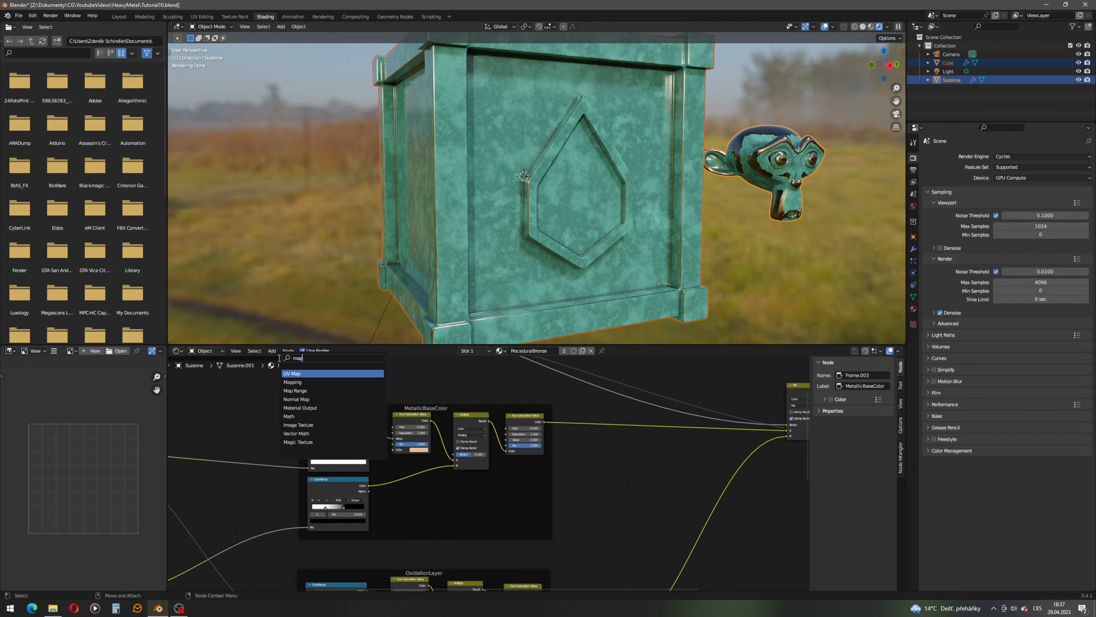
key(Down)
key(Down)
key(Return)
click(580, 445)
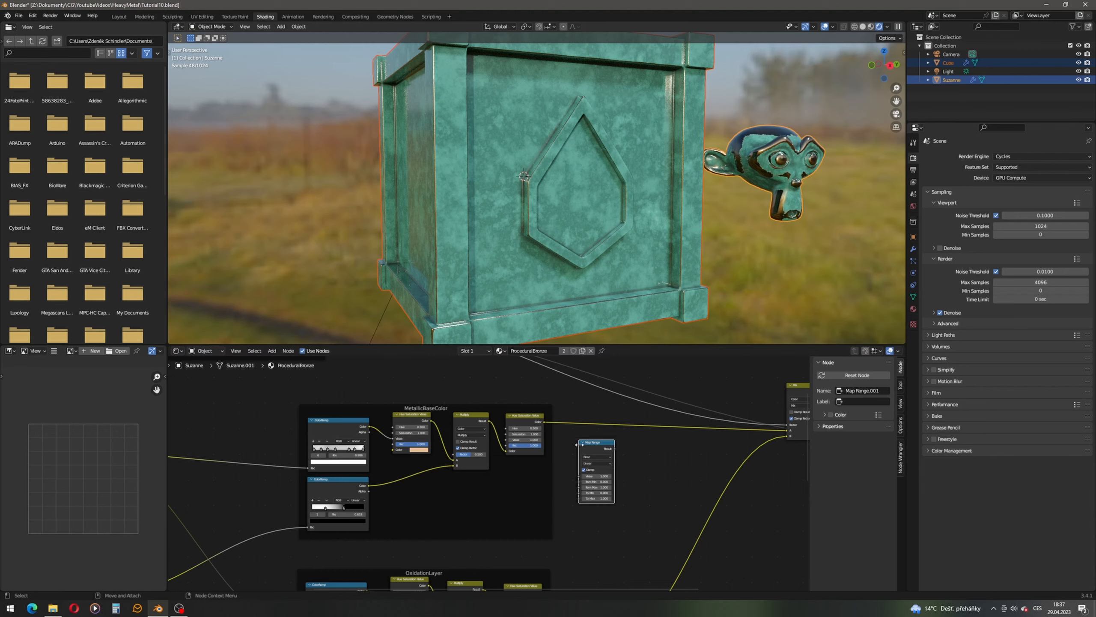
scroll(561, 490, up, 3)
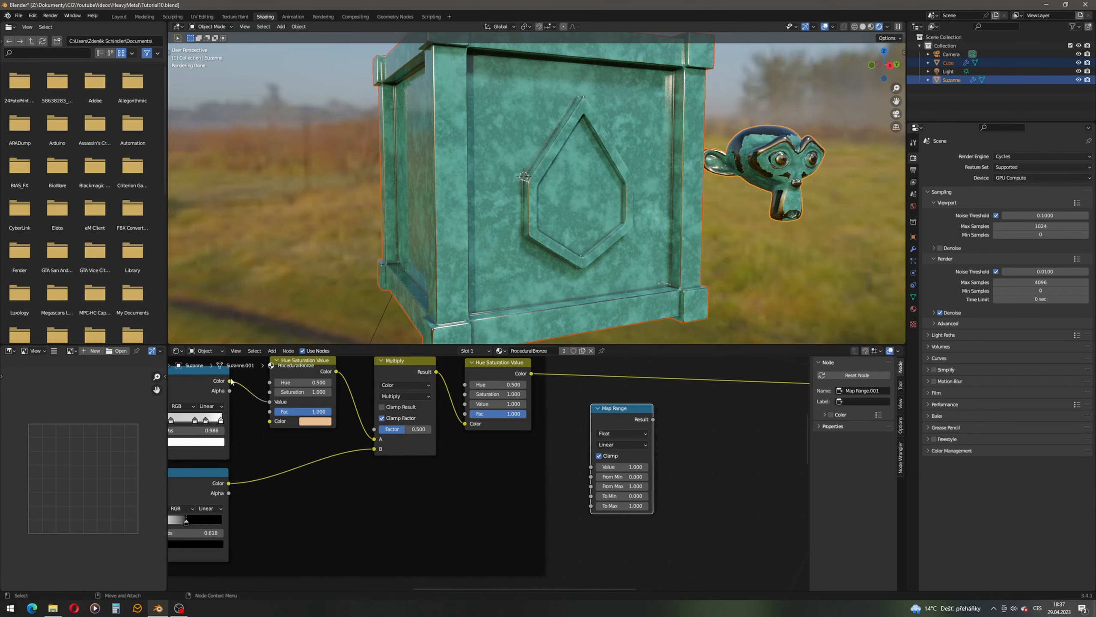
drag(230, 380, 609, 458)
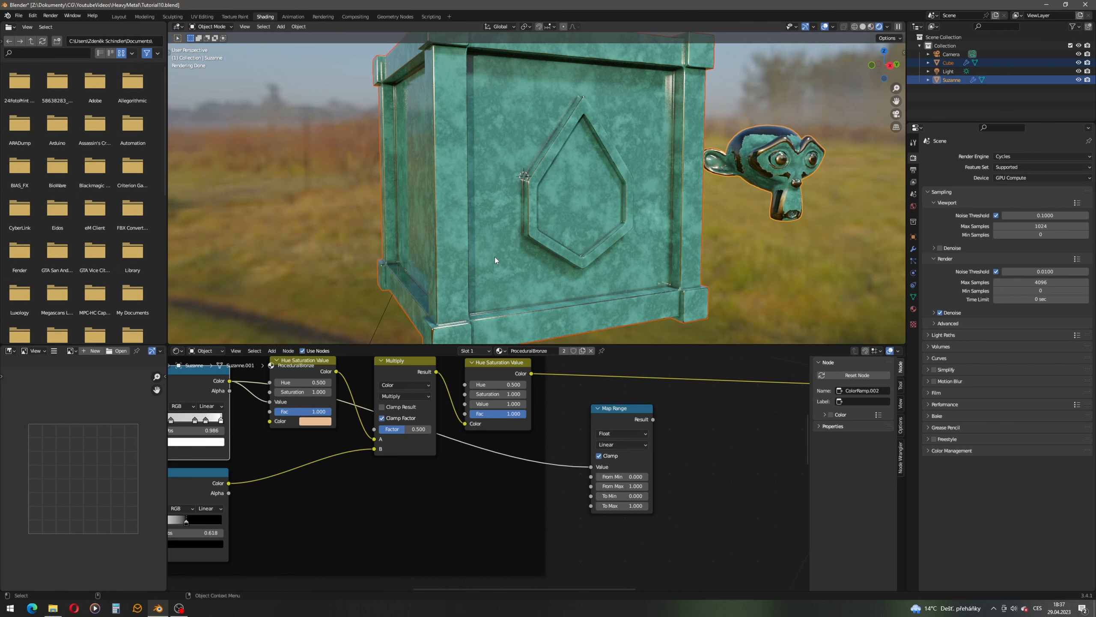
middle_drag(460, 449, 630, 474)
scroll(541, 473, down, 2)
scroll(499, 473, down, 1)
middle_drag(241, 432, 539, 424)
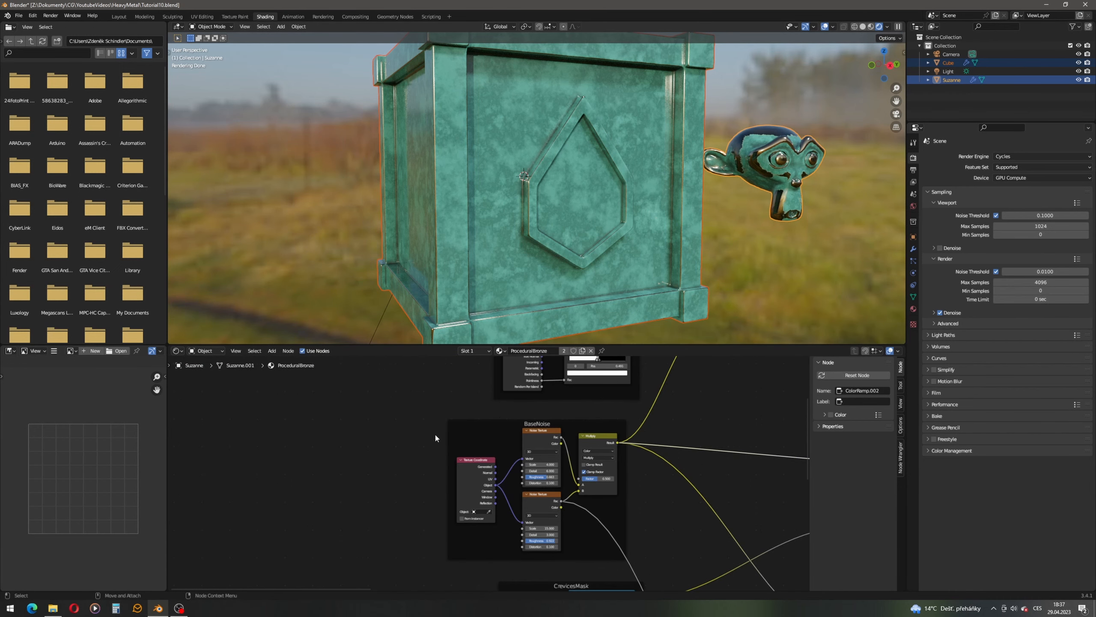
alt+middle_drag(586, 523, 532, 402)
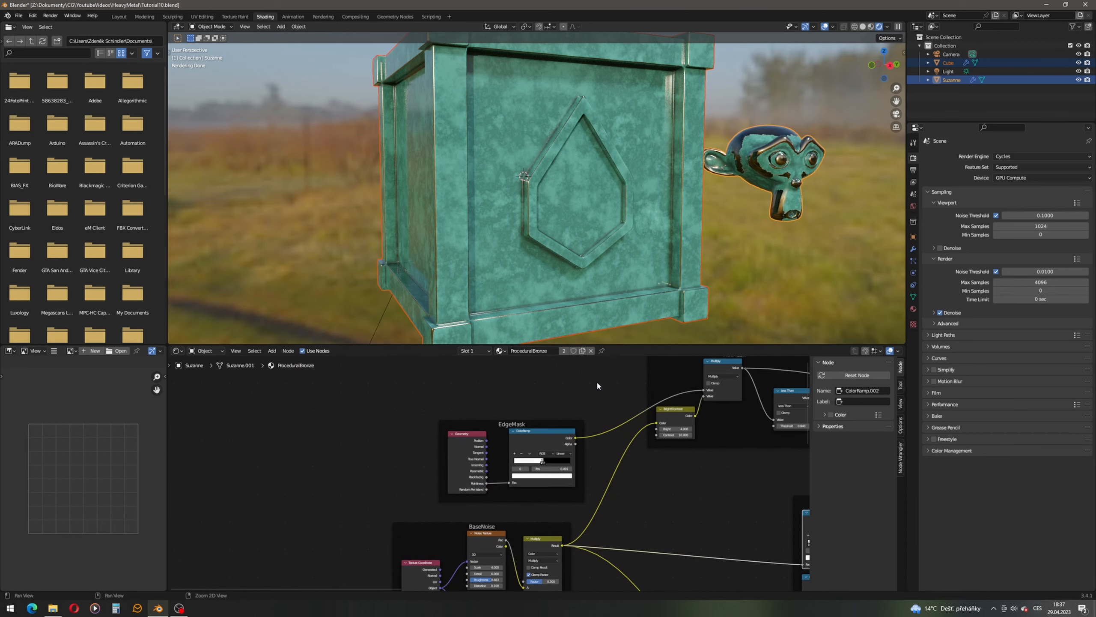
- Set the Bright value of the mix mask's Bright/Contrast node to -2
scroll(773, 475, up, 2)
click(633, 397)
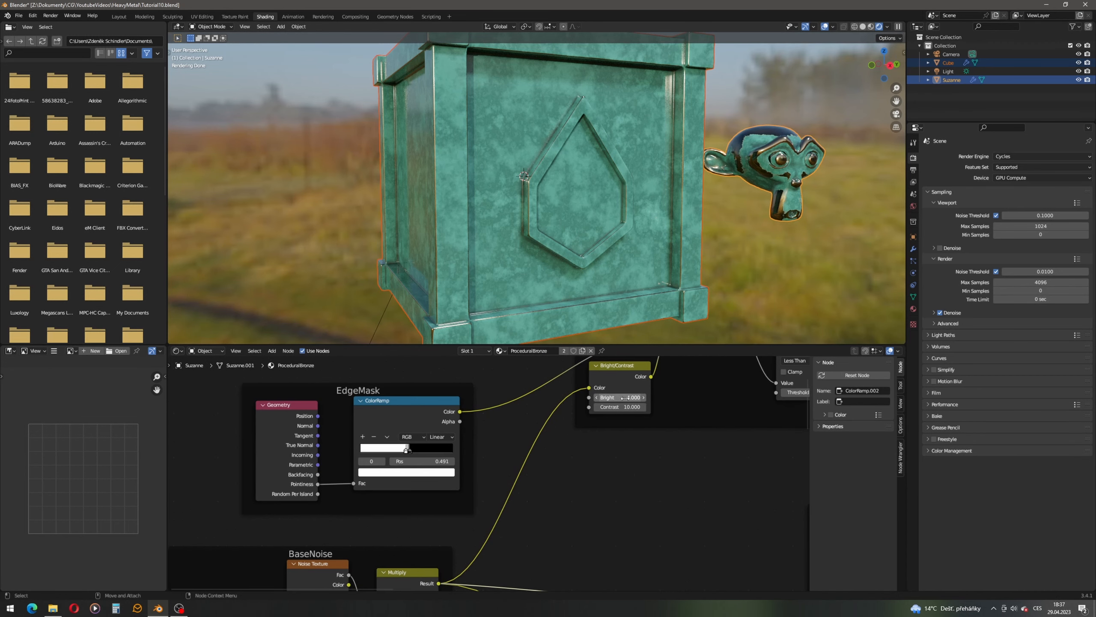
text(0)
text(-2)
key(Return)
- Link the Result of the Map Range node beside the MetallicBaseColor frame to the Principled BSDF's Roughness input
middle_drag(603, 434, 442, 453)
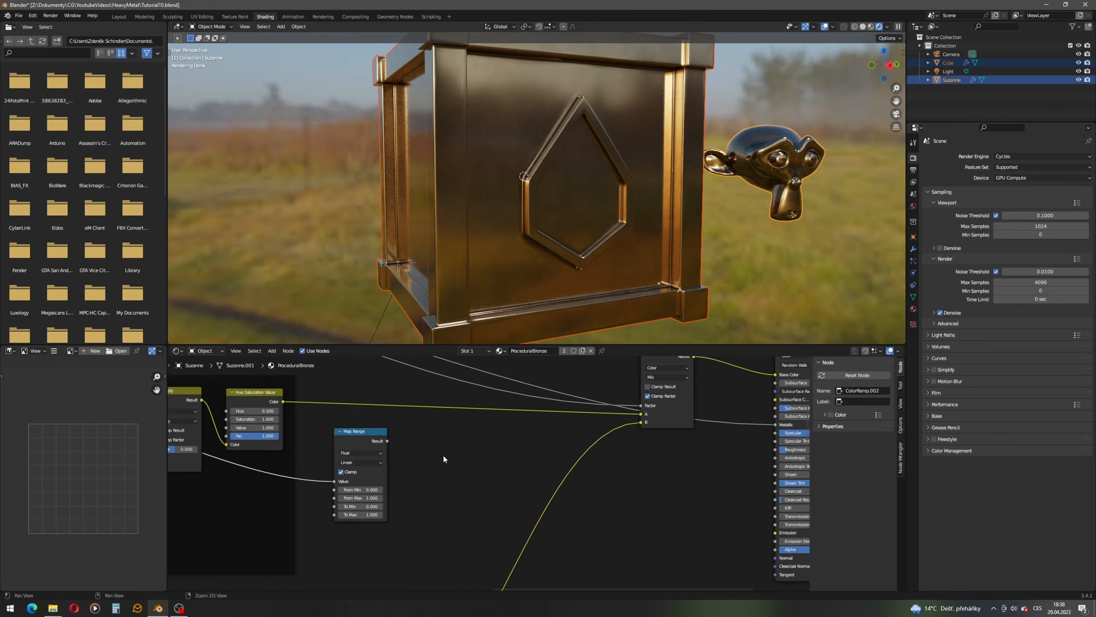
drag(394, 443, 752, 452)
middle_drag(455, 438, 642, 419)
- Set the bronze layer's roughness Map Range to a To Min of 0 and a To Max of 0.2
scroll(557, 475, up, 4)
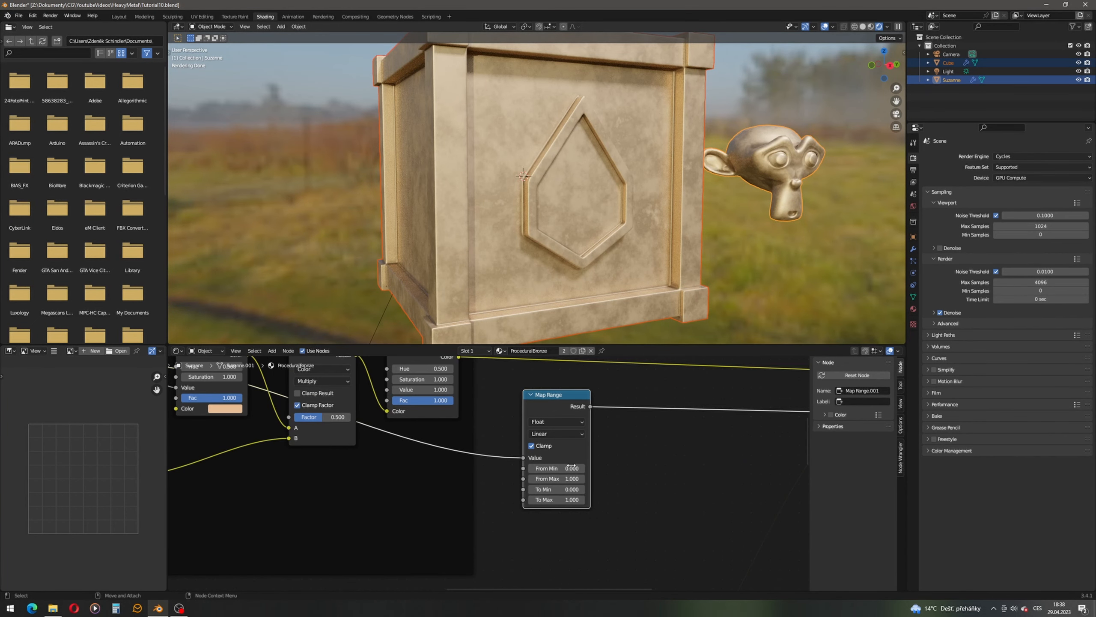
click(568, 490)
key(Return)
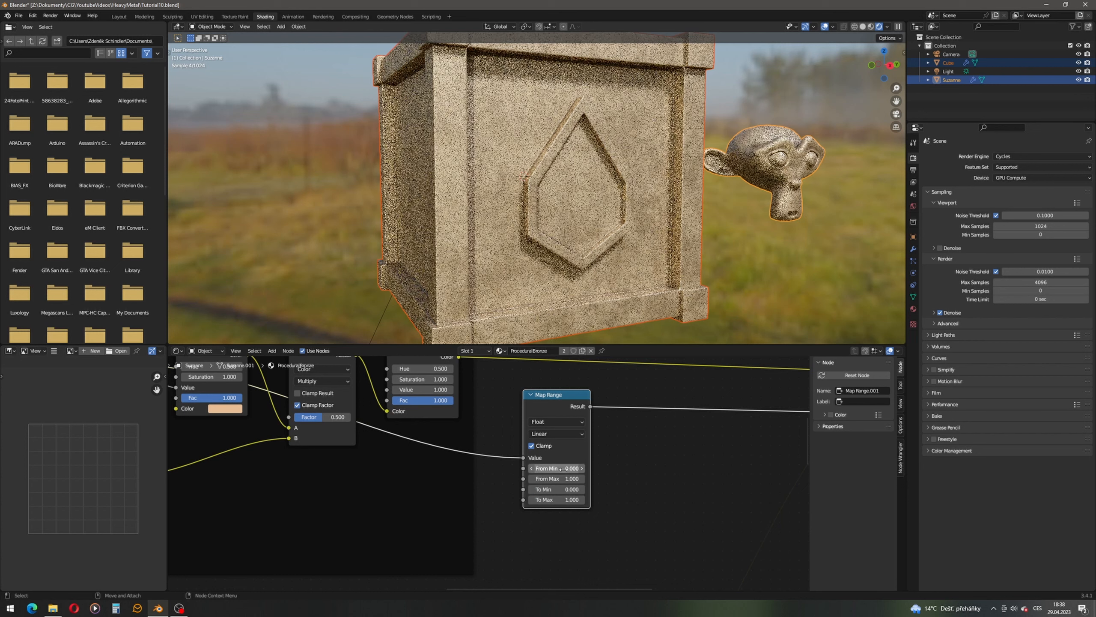
click(575, 500)
text(0)
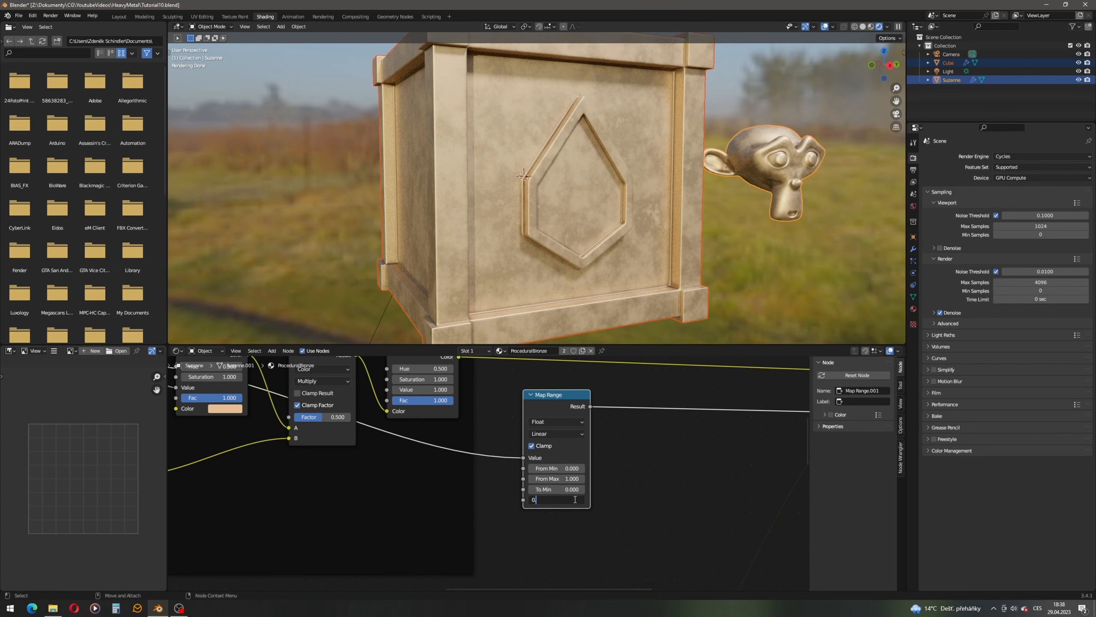
text(.2)
key(Return)
- Try the Smoother Step and Smooth Step interpolation types on the roughness Map Range node, checking the reflections on the crate
middle_drag(541, 177, 607, 244)
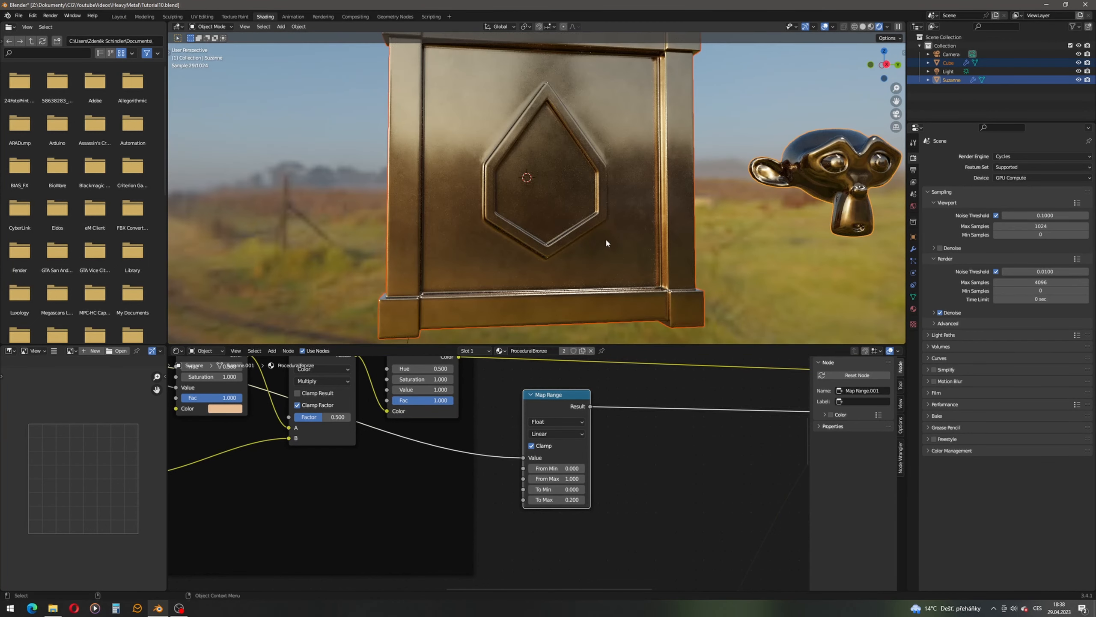
click(550, 434)
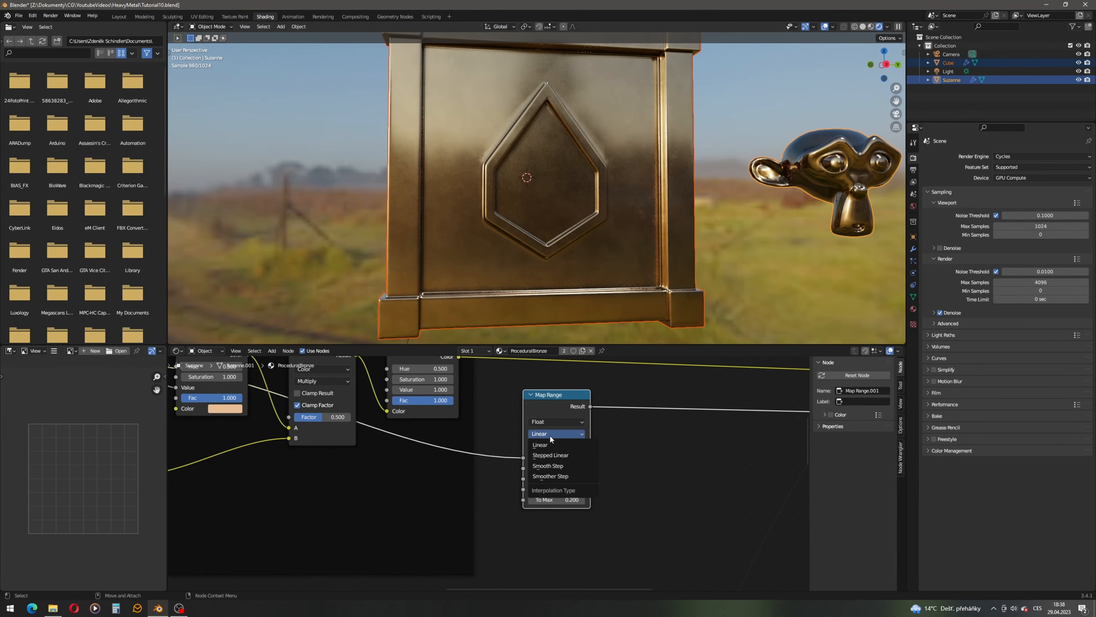
click(566, 477)
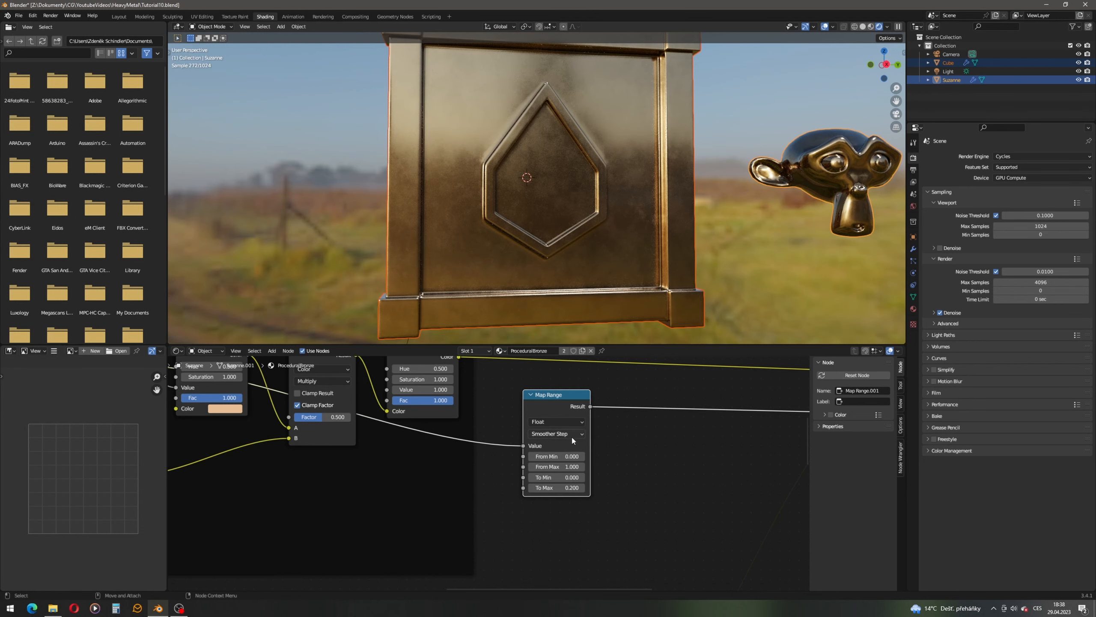
middle_drag(549, 273, 595, 273)
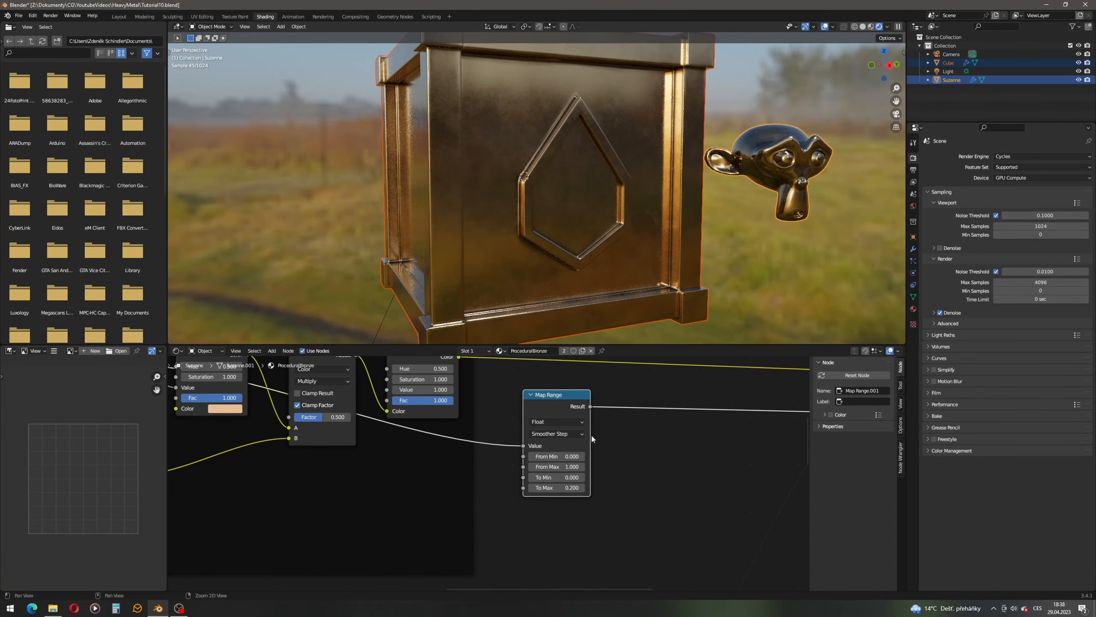
click(561, 434)
click(561, 466)
- Set the roughness Map Range node's interpolation type to Stepped Linear
middle_drag(557, 273, 517, 274)
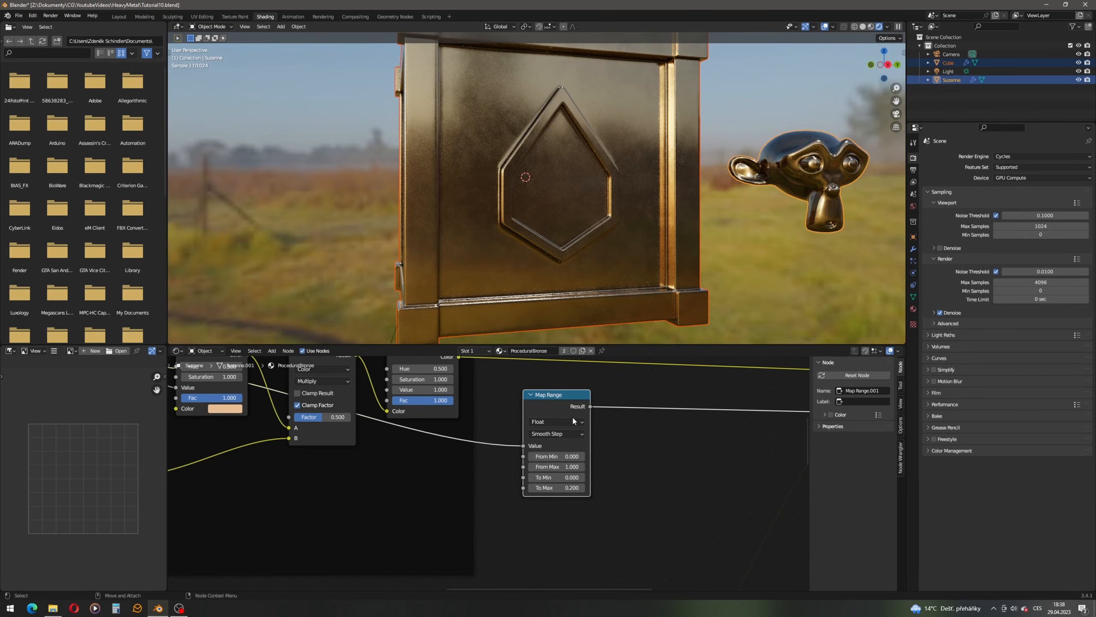
click(568, 434)
click(557, 455)
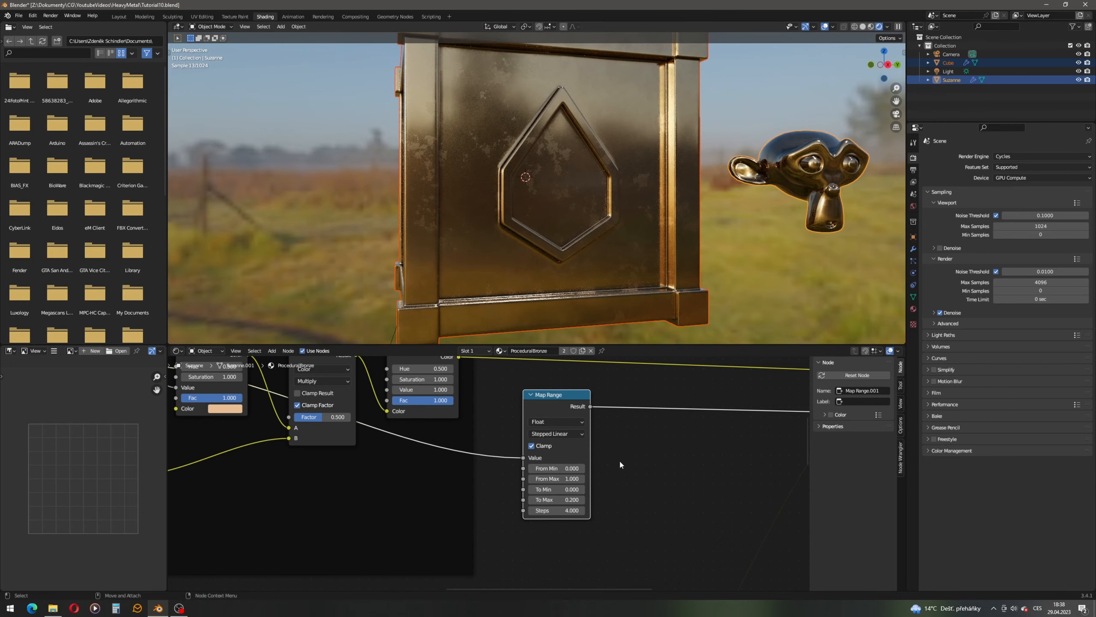
- Set the Steps of the Stepped Linear Map Range node to 6 and check the crate's surface
middle_drag(525, 259, 505, 279)
click(561, 510)
text(6)
key(Return)
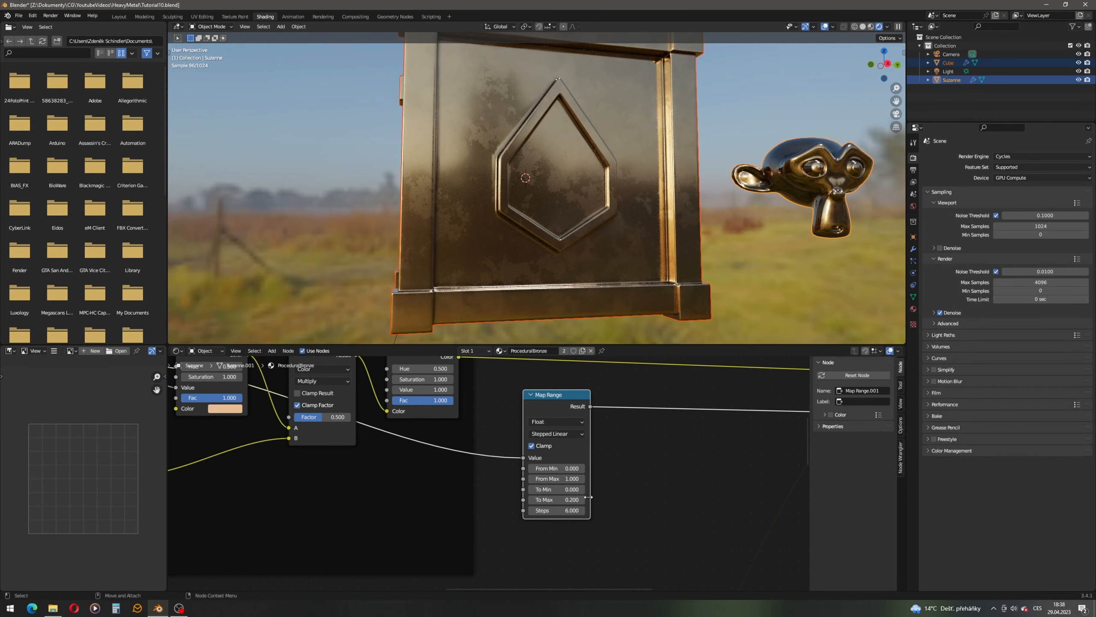
middle_drag(524, 259, 561, 267)
scroll(562, 262, down, 3)
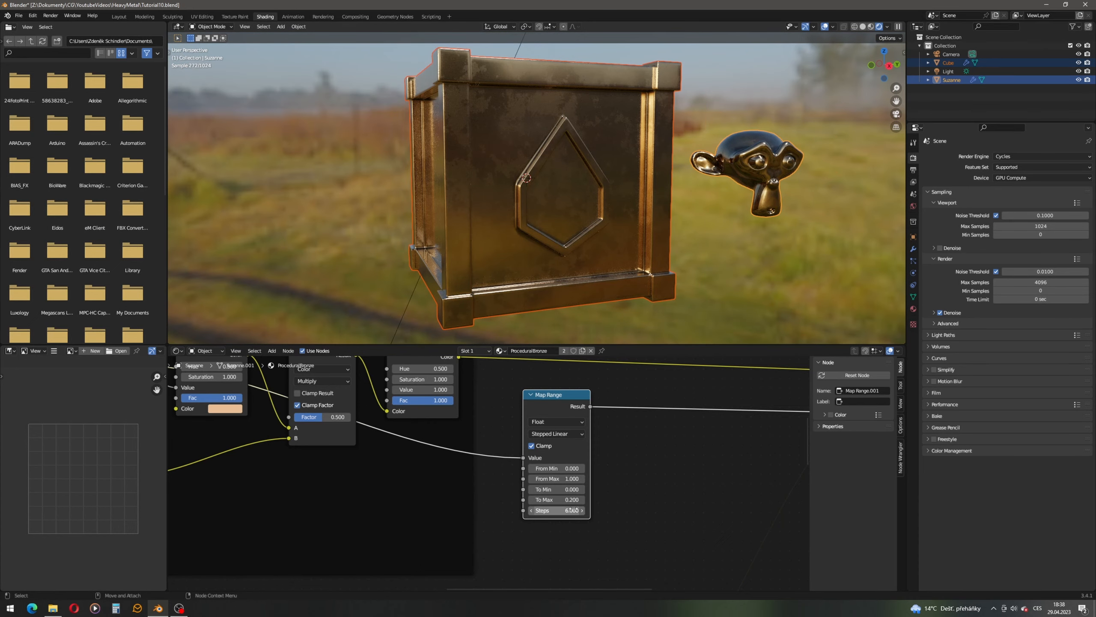
- Set the To Max of the Stepped Linear Map Range node to 0.15 and inspect the crate from several angles
click(577, 500)
text(0)
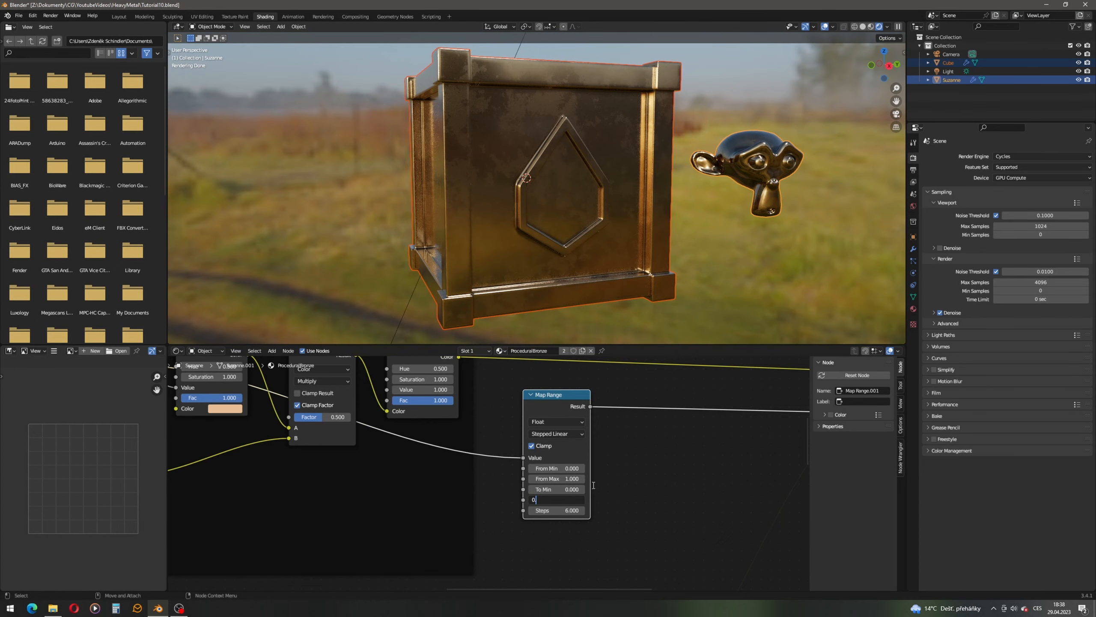
text(.15)
key(Return)
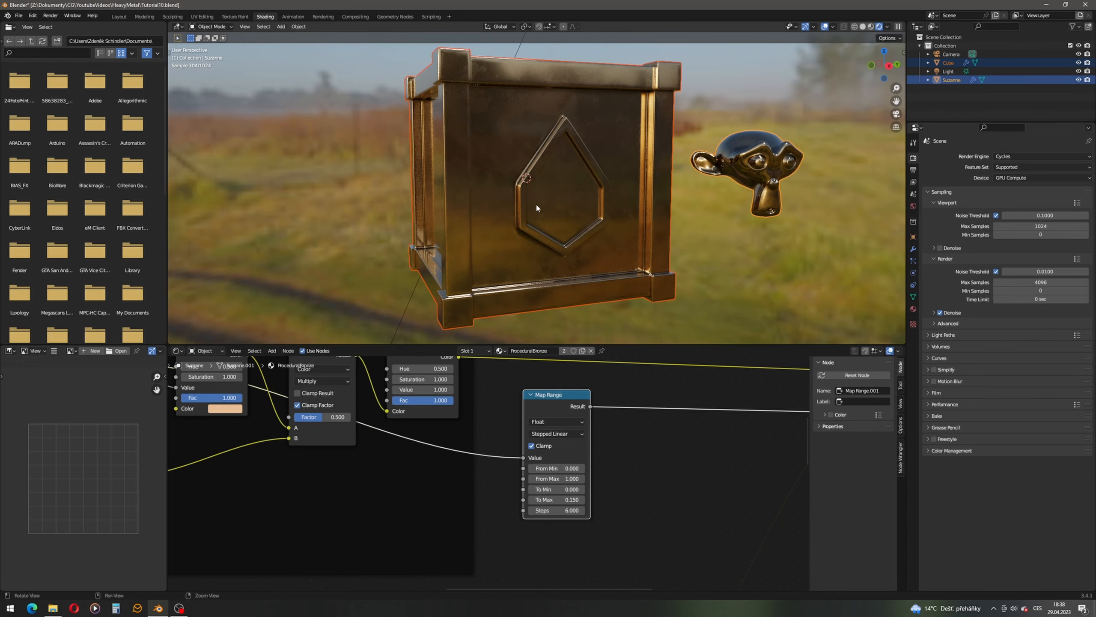
middle_drag(537, 208, 501, 192)
middle_drag(479, 230, 570, 132)
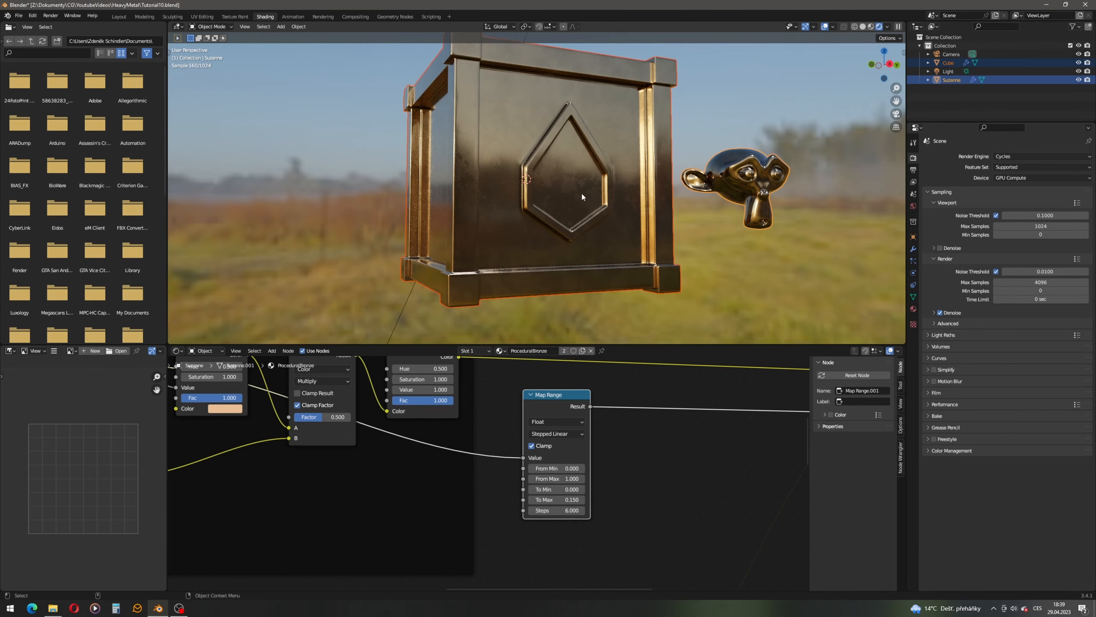
middle_drag(615, 213, 578, 220)
scroll(525, 415, down, 2)
- Shift the Map Range node closer to the MetallicBaseColor frame and add a Math node to its lower right
middle_drag(548, 437, 593, 451)
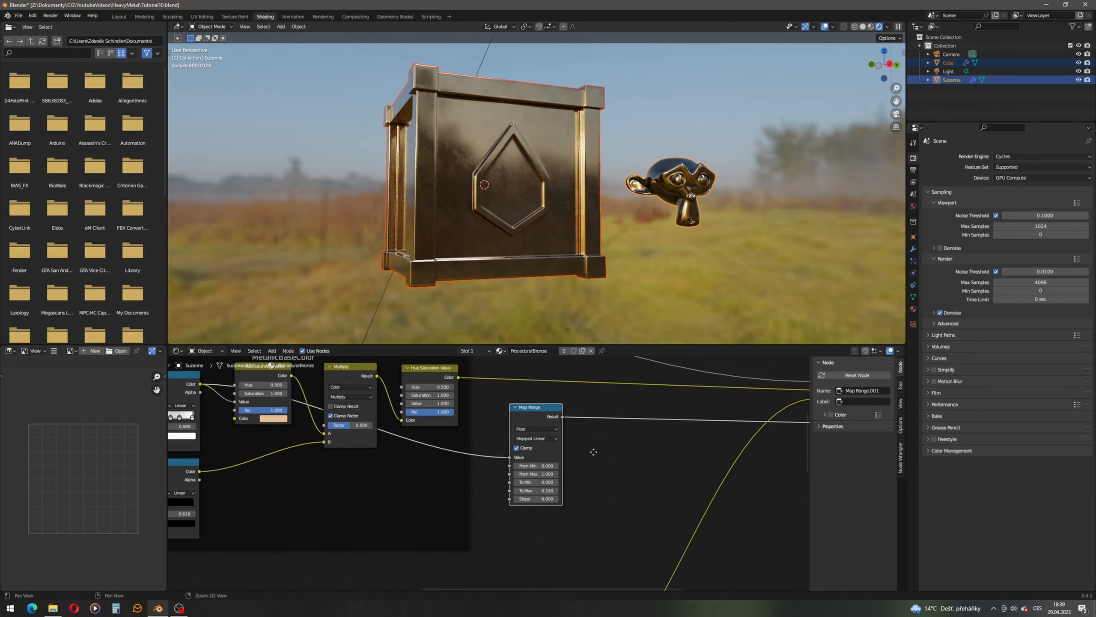
drag(536, 408, 511, 401)
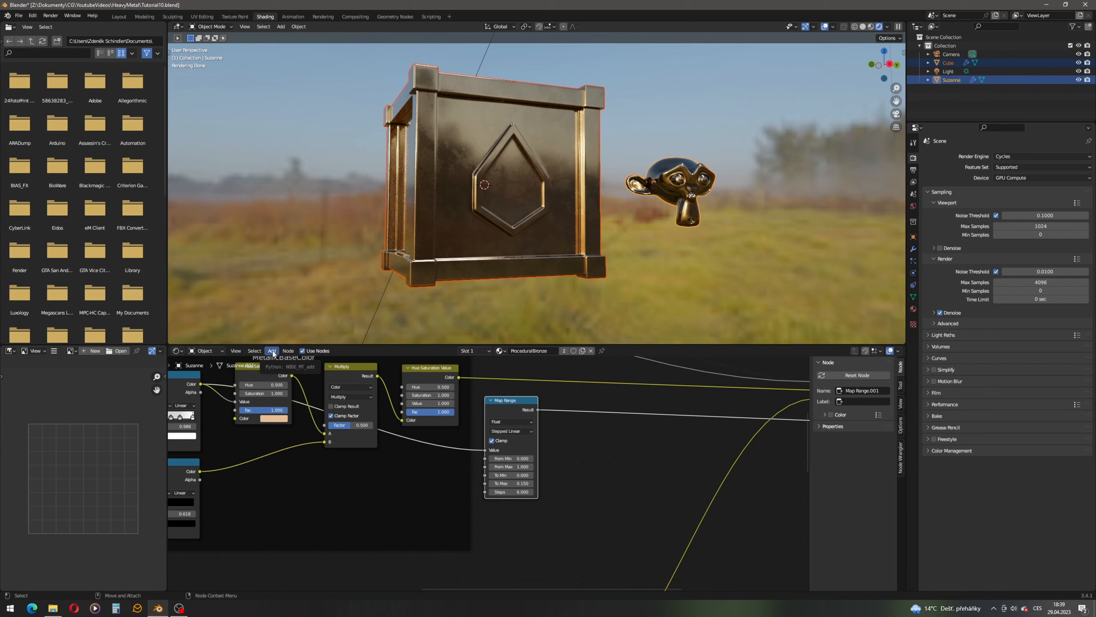
click(272, 351)
click(283, 360)
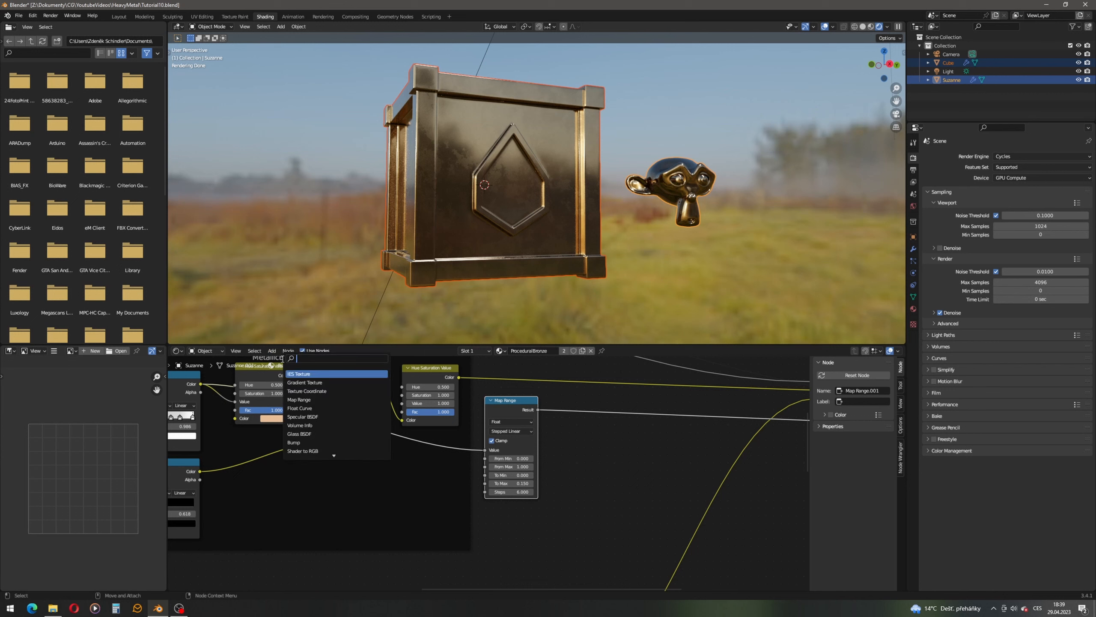
text(mat)
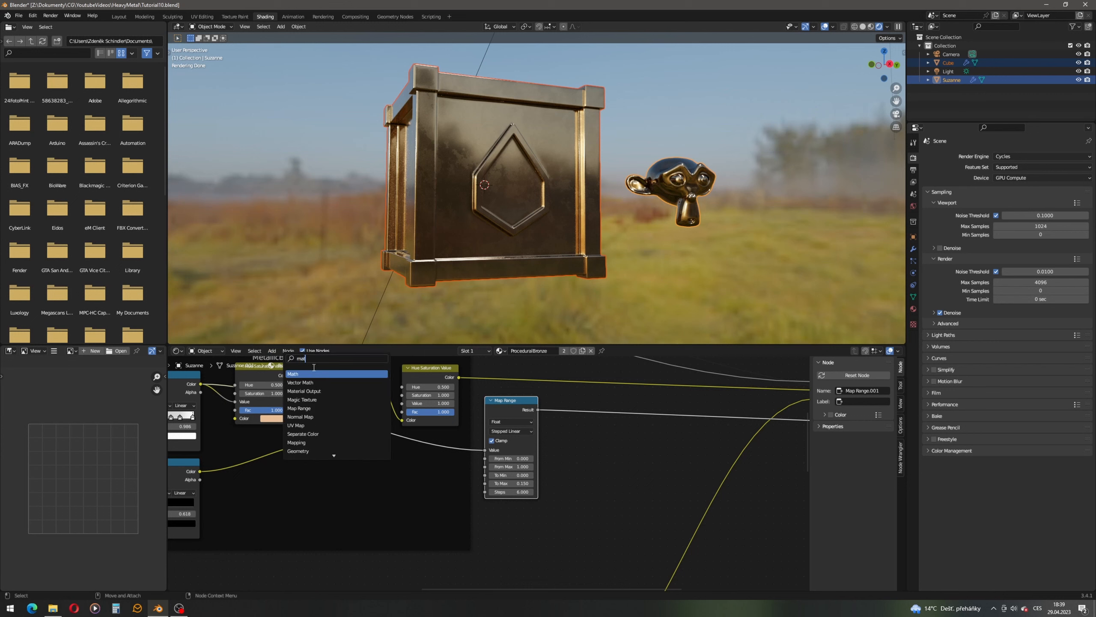
key(Return)
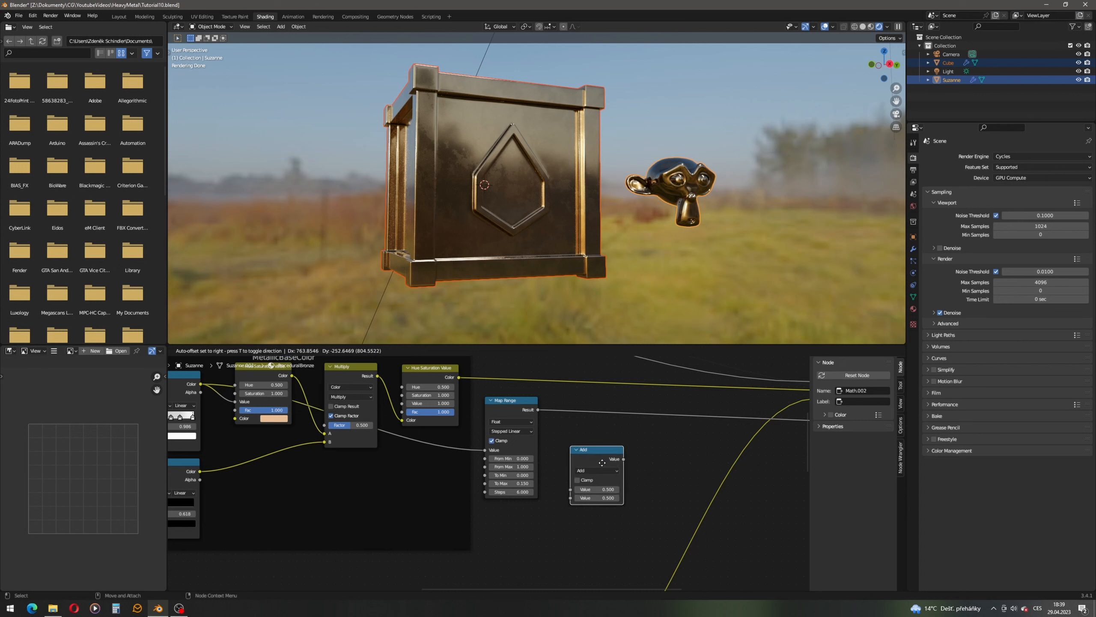
click(600, 465)
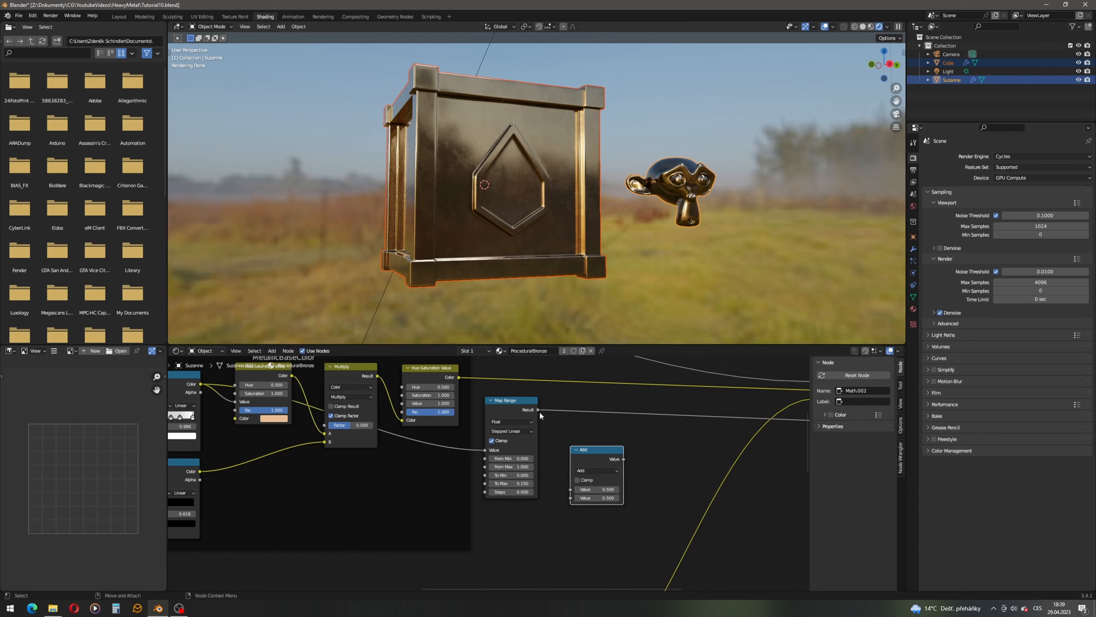
- Connect the Map Range Result to the first Value input of the Add node and place that node slightly lower
drag(538, 410, 577, 495)
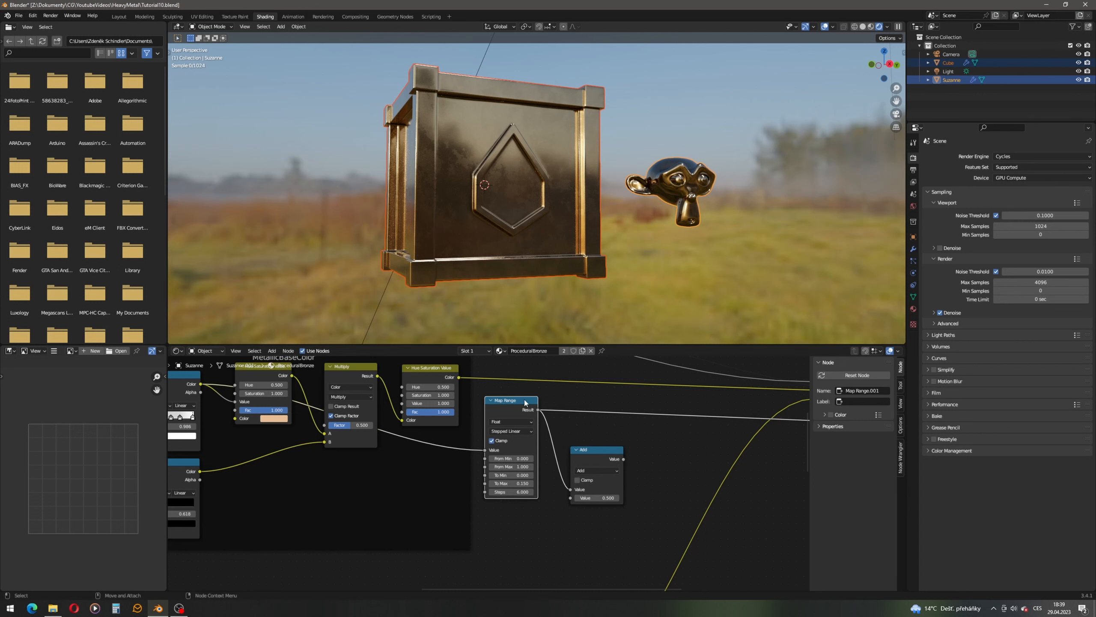
drag(599, 452, 599, 467)
scroll(583, 505, down, 4)
scroll(592, 499, up, 6)
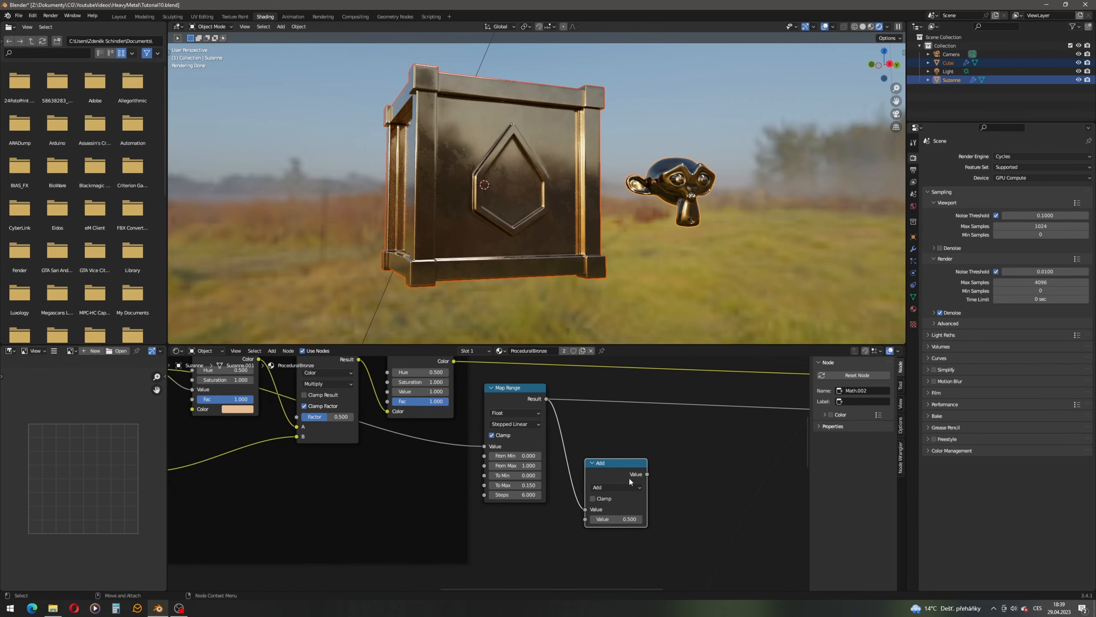
scroll(629, 476, down, 1)
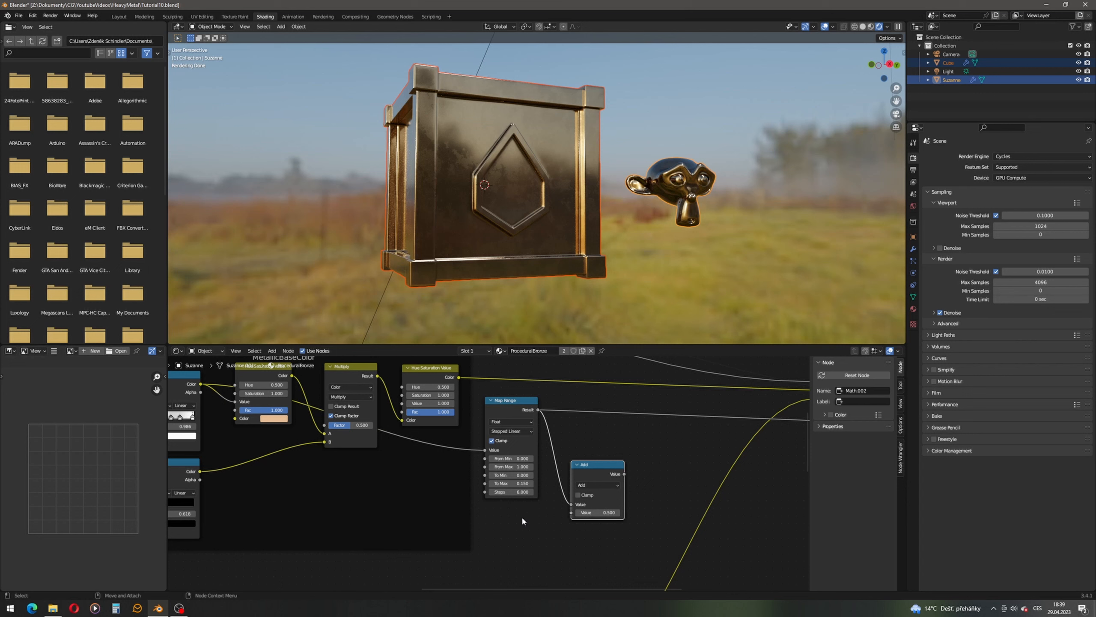
- Add a Value node in the empty area left of the EdgeMask and BaseNoise frames
scroll(378, 505, down, 5)
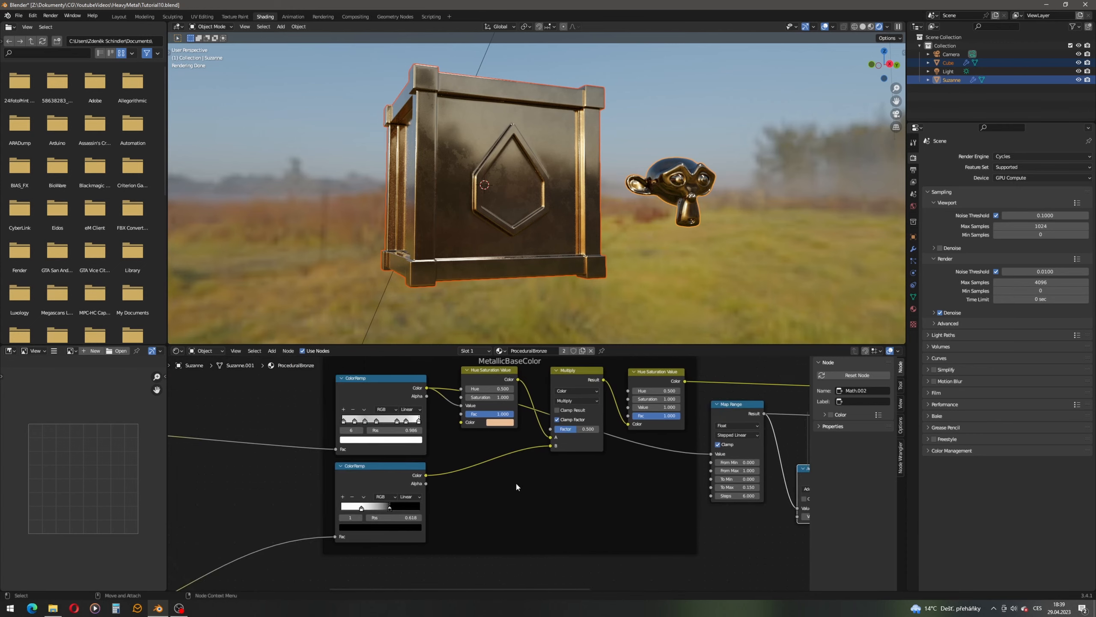
scroll(461, 458, down, 1)
middle_drag(461, 458, 611, 510)
click(272, 351)
click(279, 359)
text(valu)
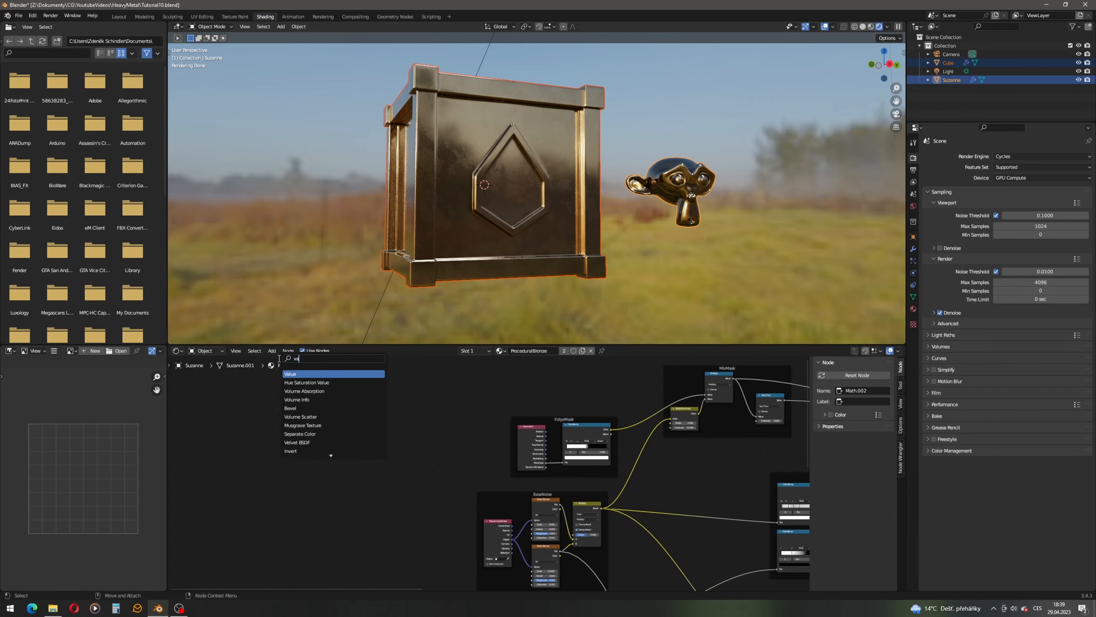
key(Return)
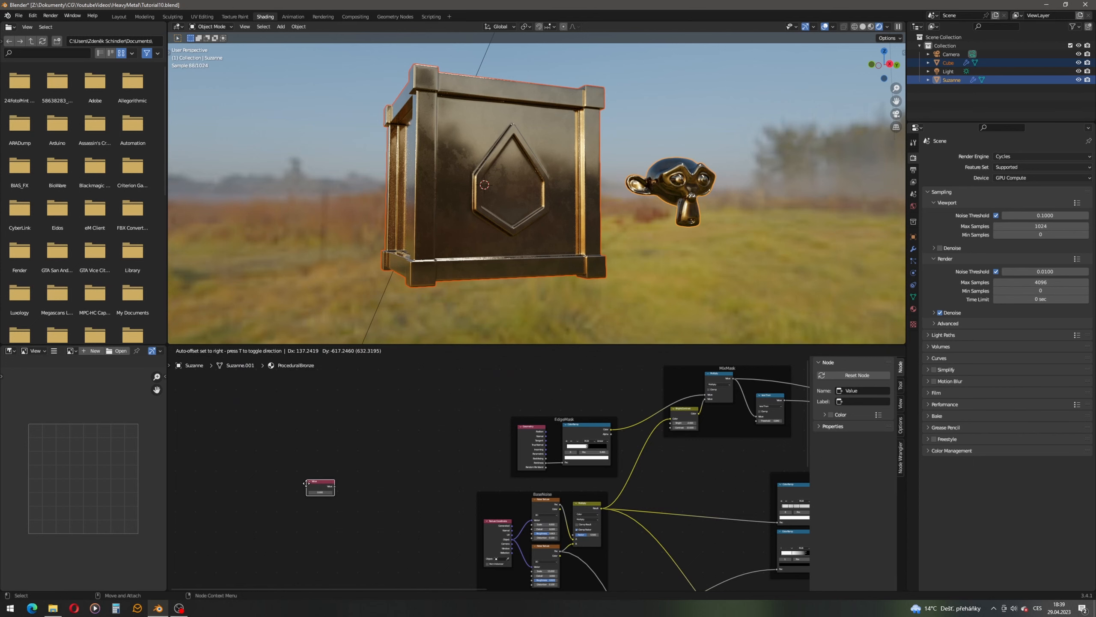
click(319, 487)
- Add a Map Range node and position it to the upper right of the new Value node
click(272, 351)
click(281, 359)
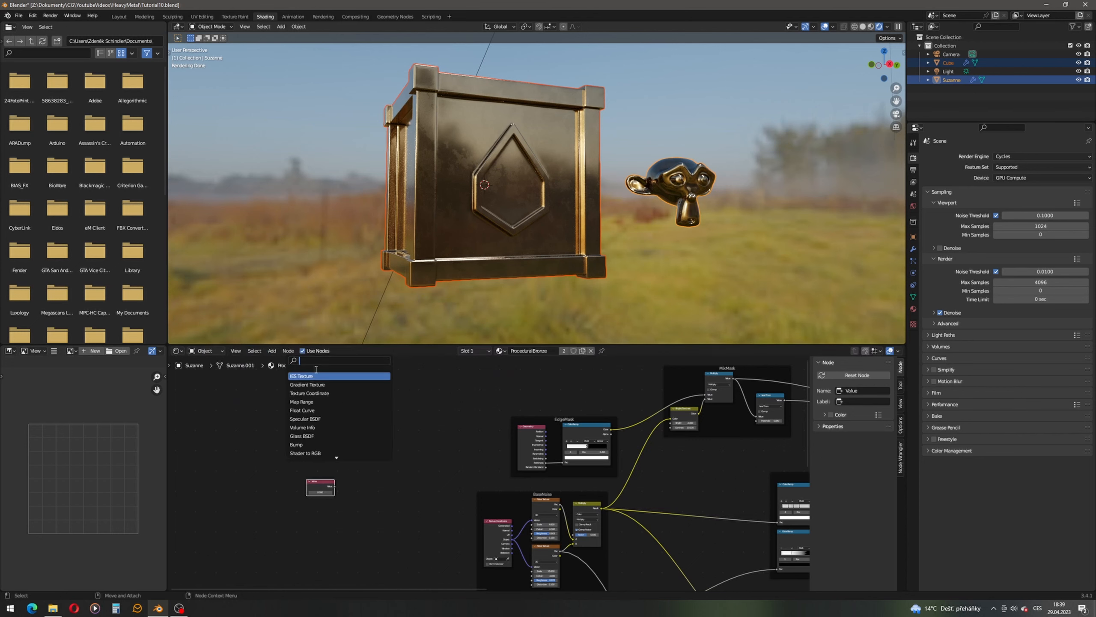
text(map)
key(Down)
key(Down)
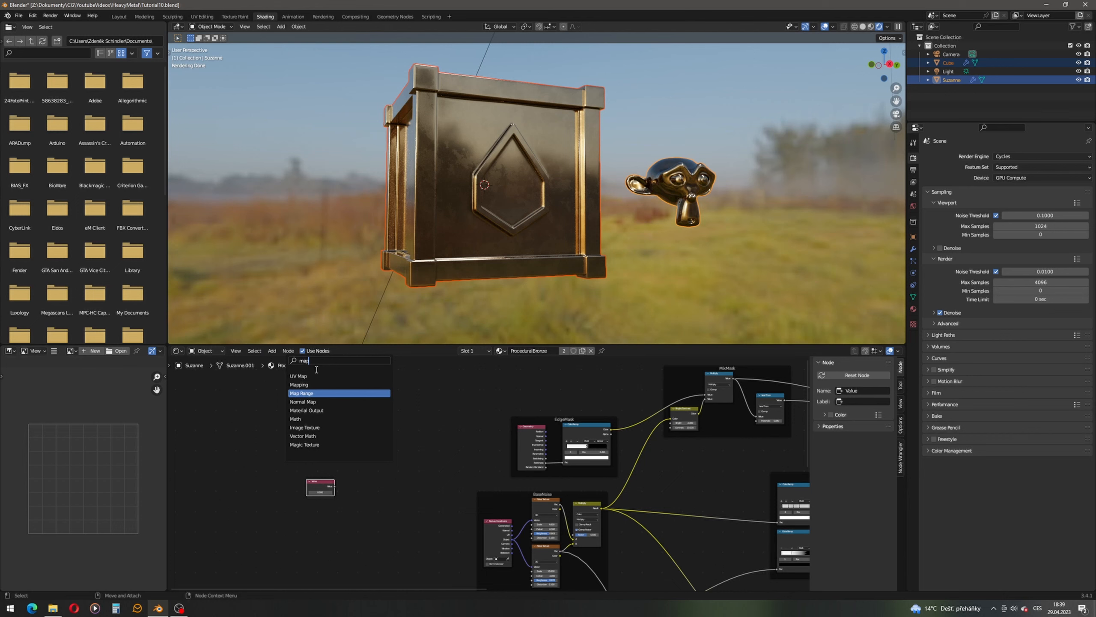
key(Return)
click(388, 446)
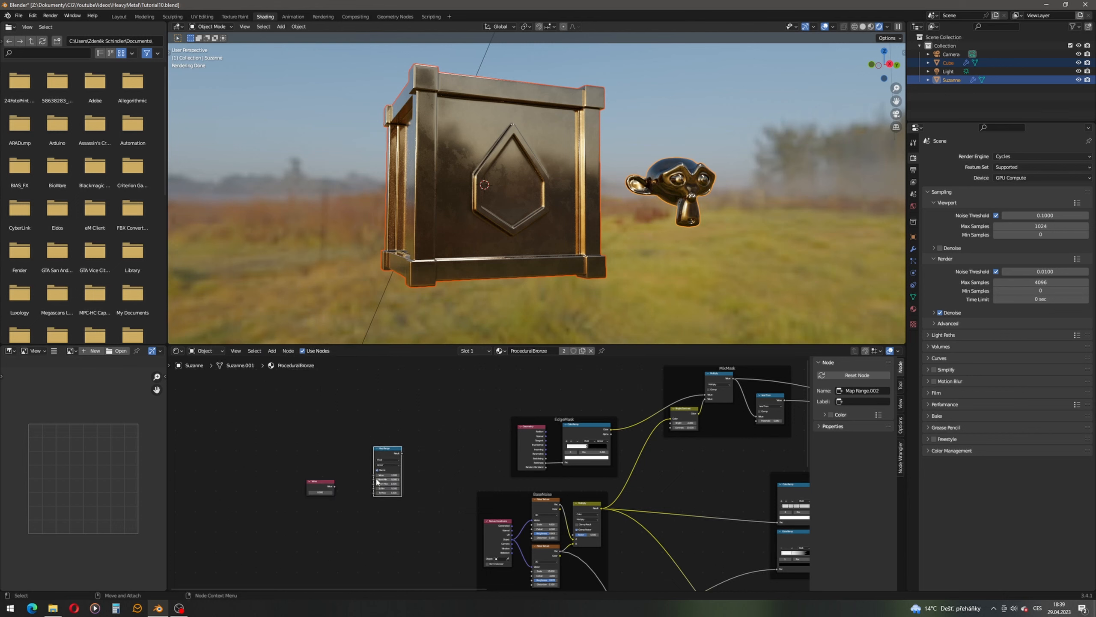
drag(389, 446, 368, 418)
scroll(375, 454, up, 1)
middle_drag(365, 446, 450, 446)
scroll(450, 445, up, 2)
drag(427, 402, 429, 387)
- Duplicate the new Map Range node three times, stacking the copies in a column beneath it
key(shift+d)
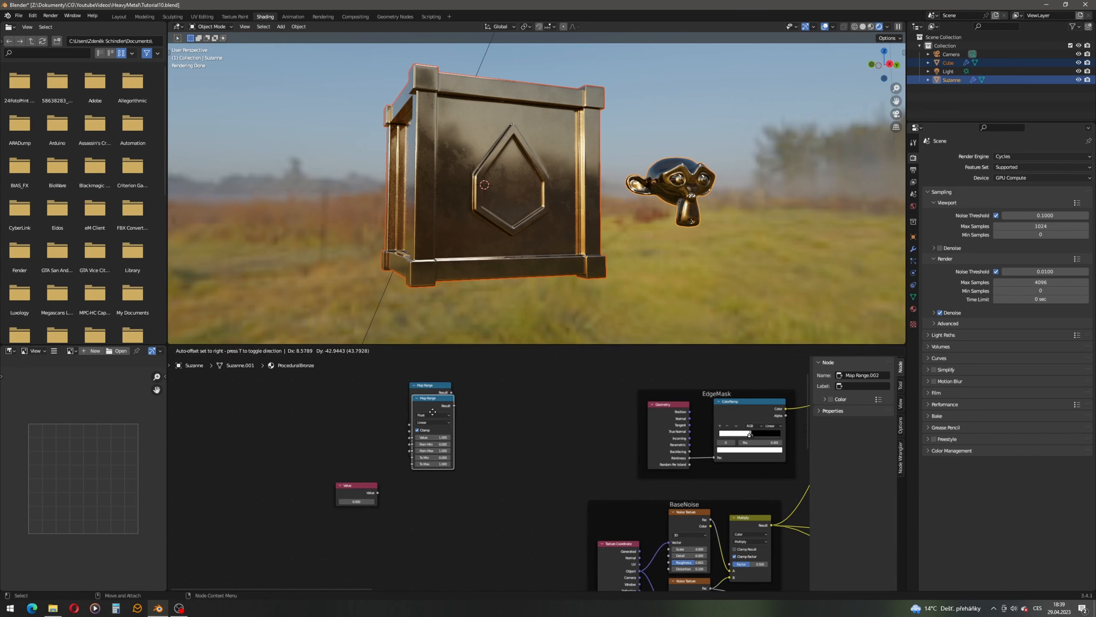
click(427, 467)
key(shift+d)
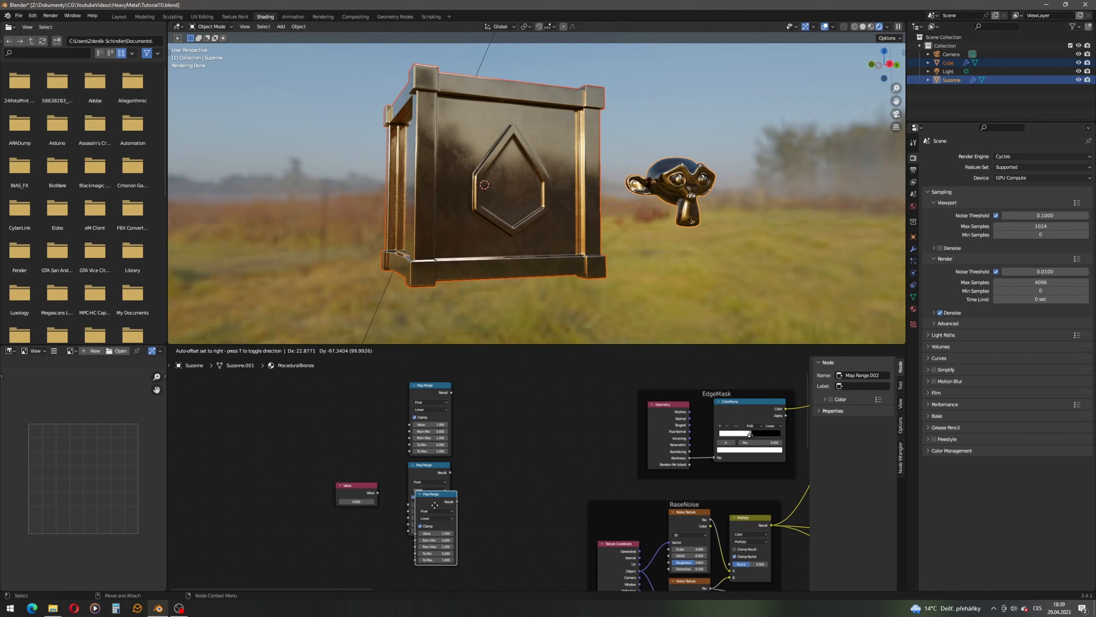
click(462, 465)
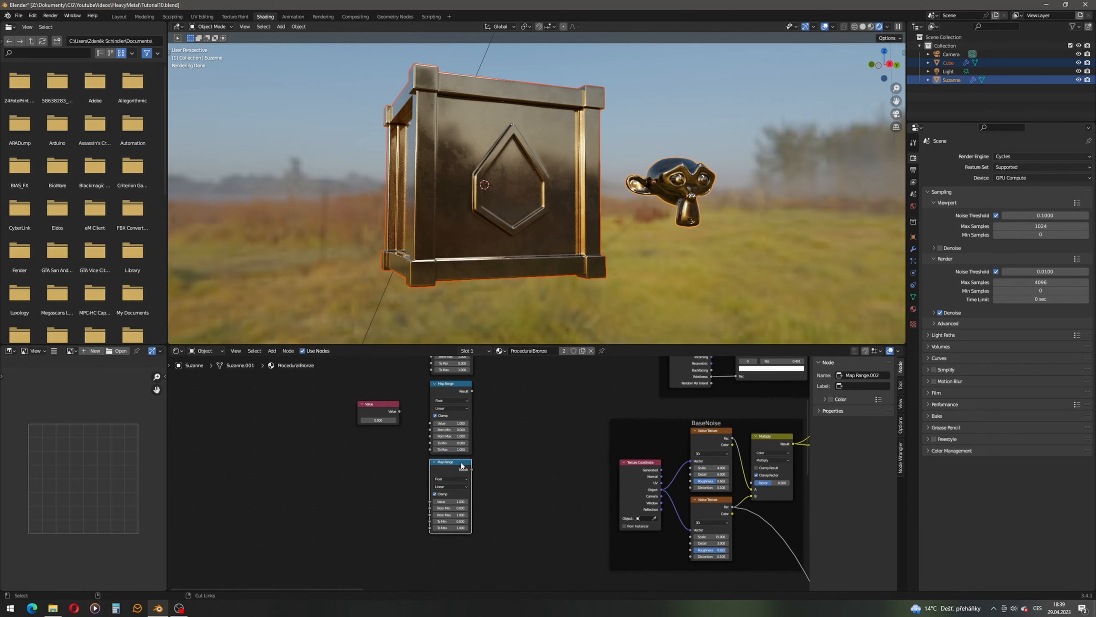
key(shift+d)
click(459, 544)
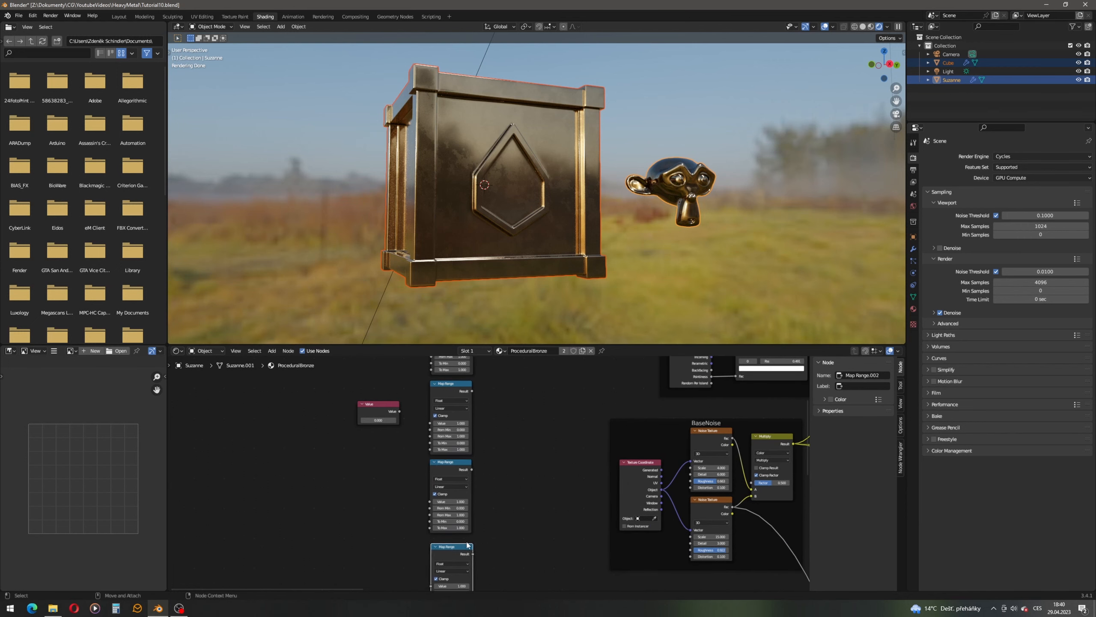
- Label the topmost Map Range node in the column Darkening
middle_drag(496, 484, 503, 557)
scroll(473, 419, up, 3)
middle_drag(480, 417, 515, 514)
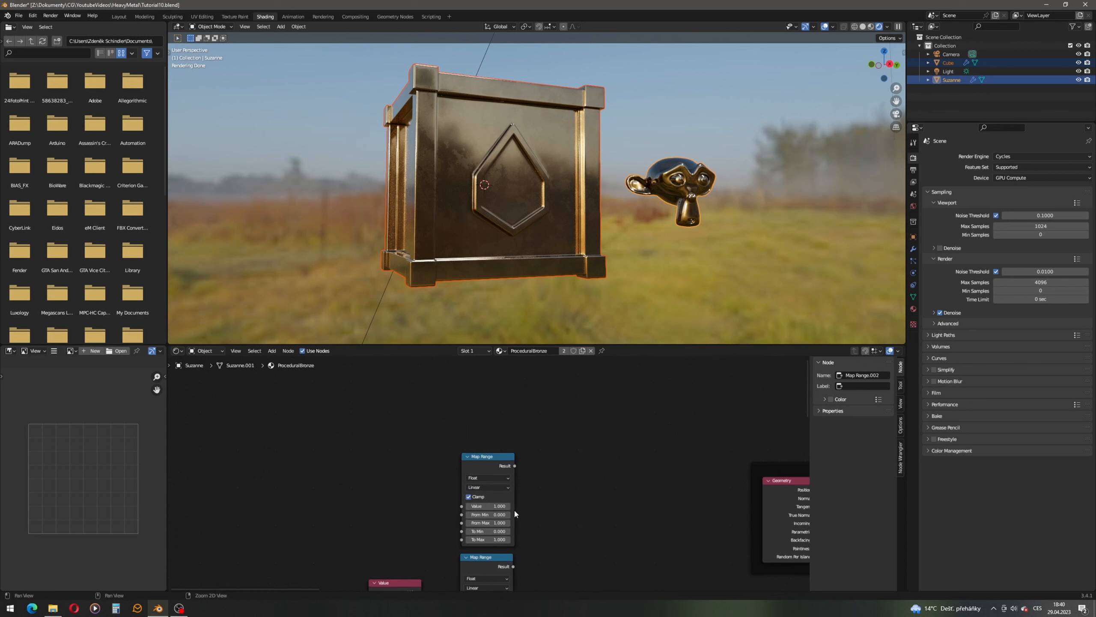
click(484, 457)
right_click(483, 459)
click(463, 468)
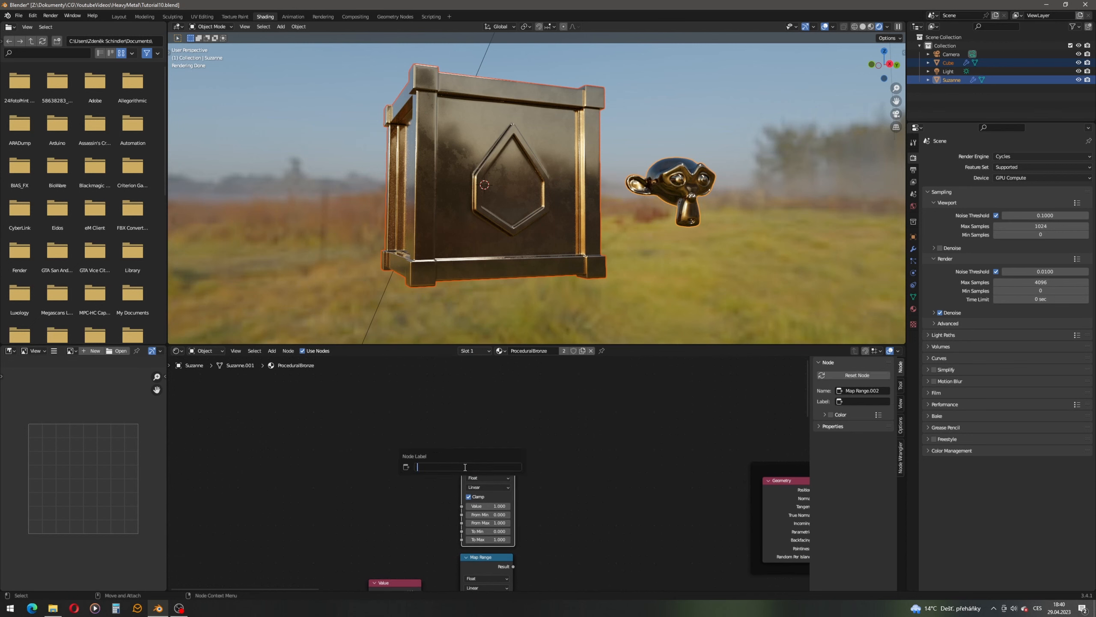
text(Darkening)
key(Return)
- Connect the Value node's output to the Value input of the topmost Map Range node
middle_drag(448, 484, 468, 418)
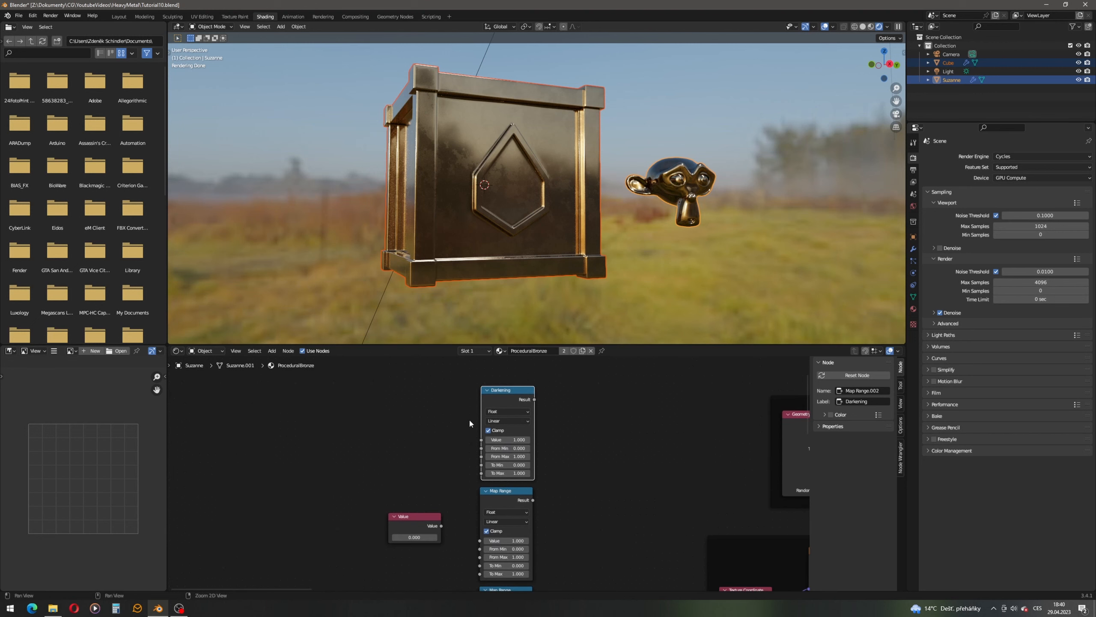
drag(441, 526, 483, 440)
mouse_move(567, 507)
middle_down()
mouse_move(593, 469)
mouse_move(569, 440)
mouse_move(556, 496)
middle_up()
scroll(545, 460, up, 2)
- Relabel the topmost Map Range node as CrevicesDarkening
click(530, 394)
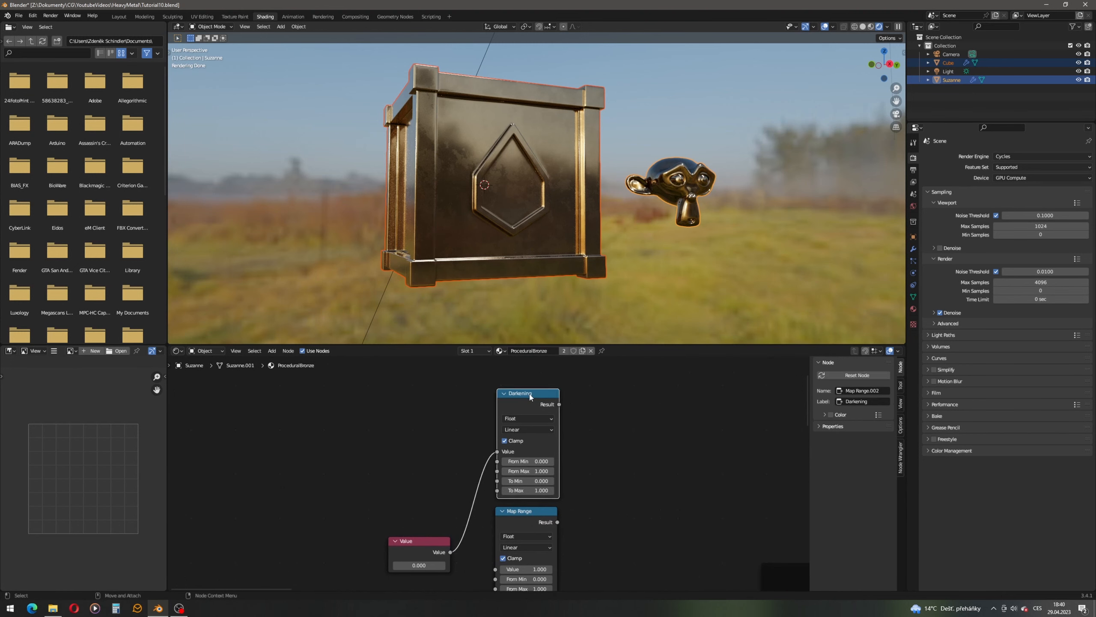
right_click(530, 394)
click(527, 394)
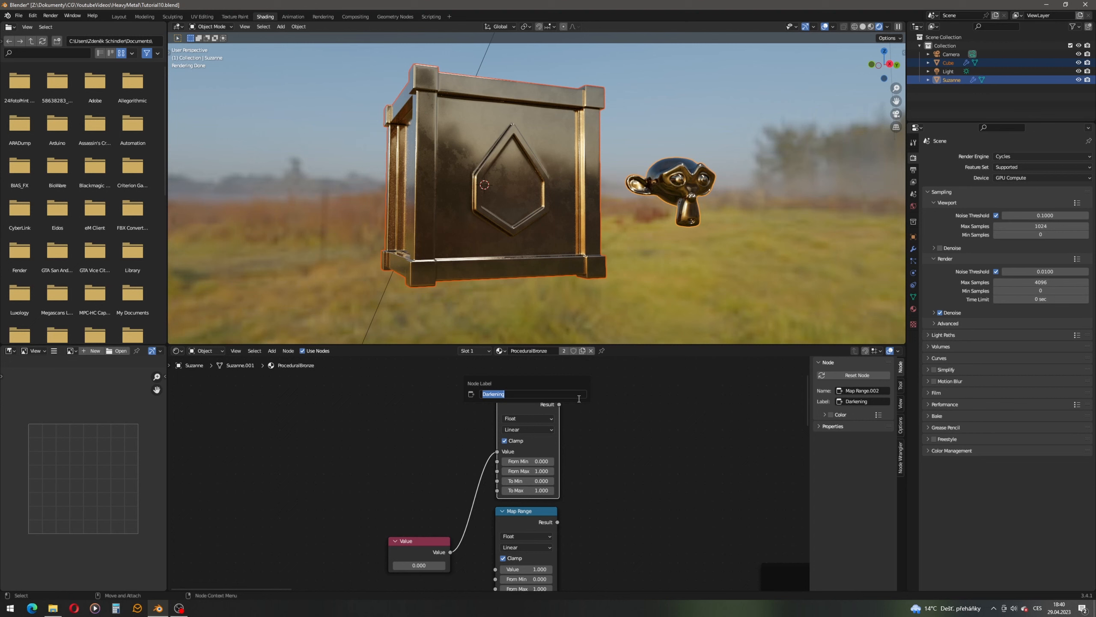
text(CrevicesDar)
key(Return)
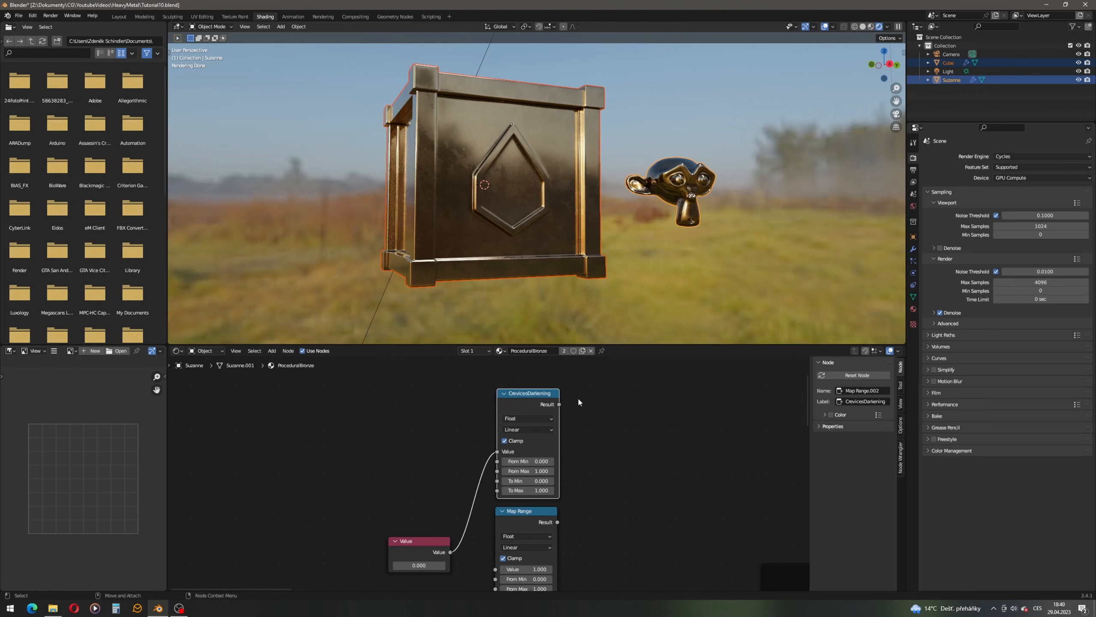
- Label the second Map Range node in the column Darkening
middle_drag(563, 475, 581, 439)
click(551, 477)
right_click(552, 479)
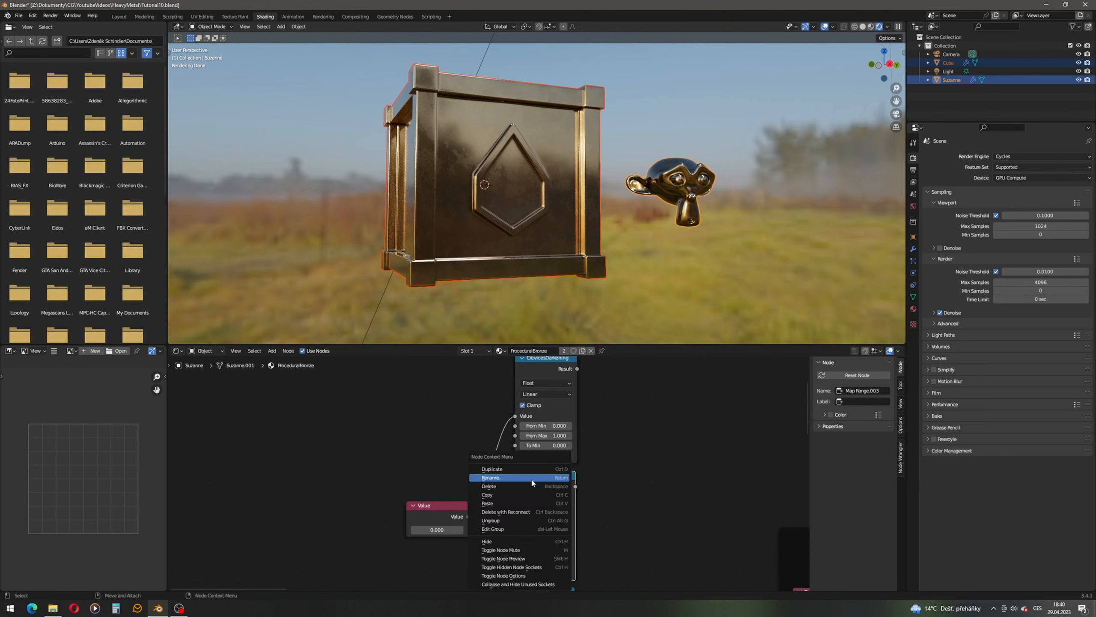
click(538, 474)
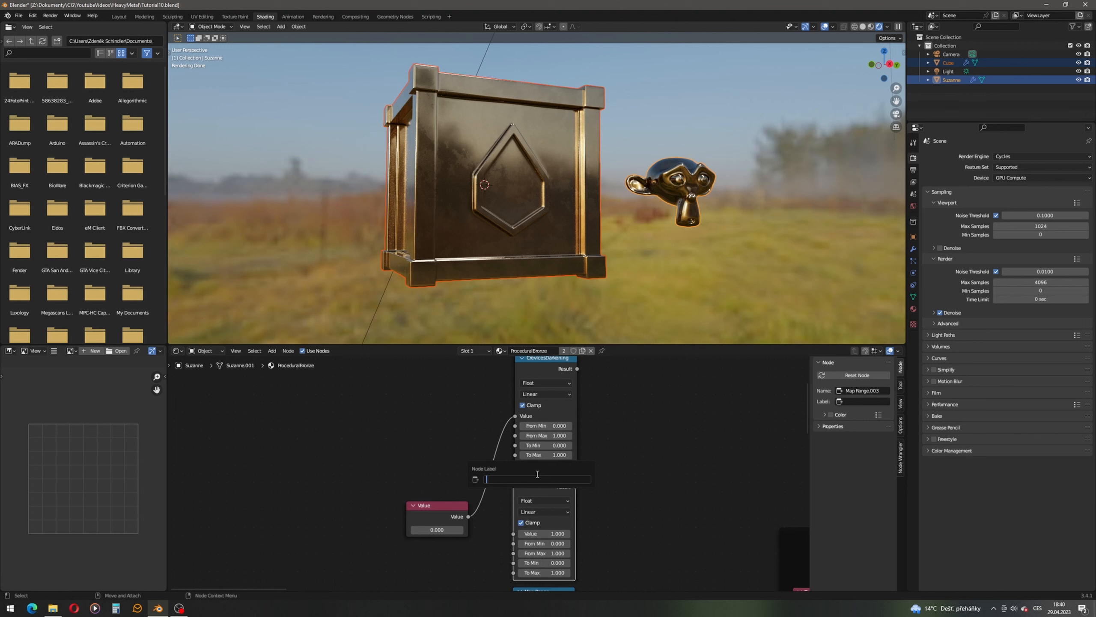
text(Darkening)
key(Return)
- Connect the Value node to the Darkening node's Value input and move the Value node further away from the column
middle_drag(470, 521, 488, 454)
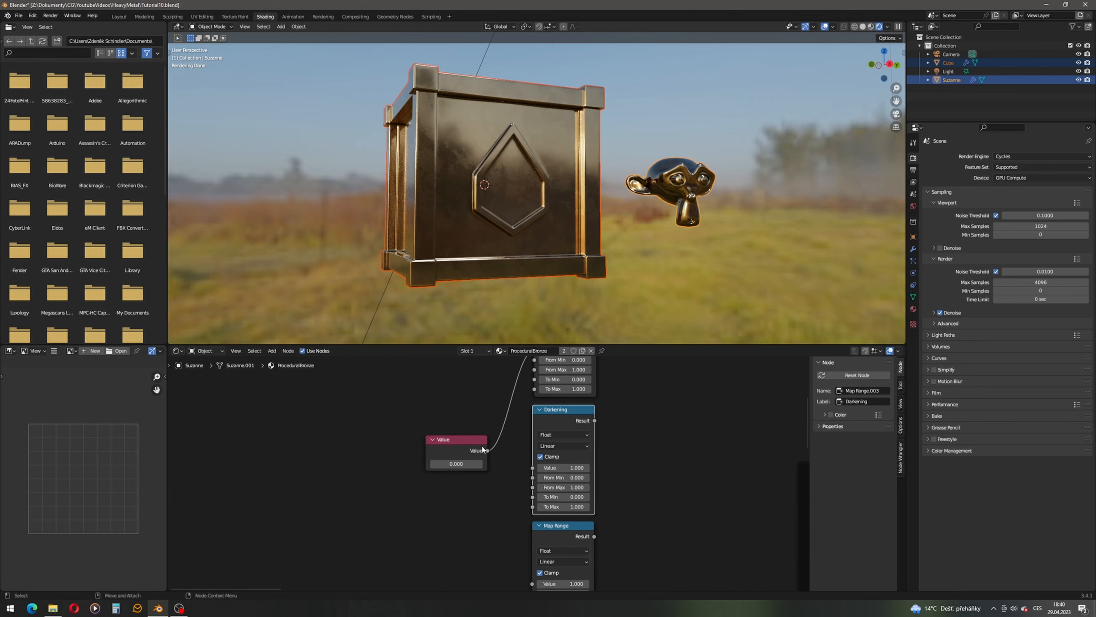
drag(488, 451, 526, 462)
drag(533, 468, 533, 467)
middle_drag(665, 458, 696, 449)
drag(494, 427, 461, 414)
- Label the third Map Range node in the column Roughness
middle_drag(631, 493, 621, 448)
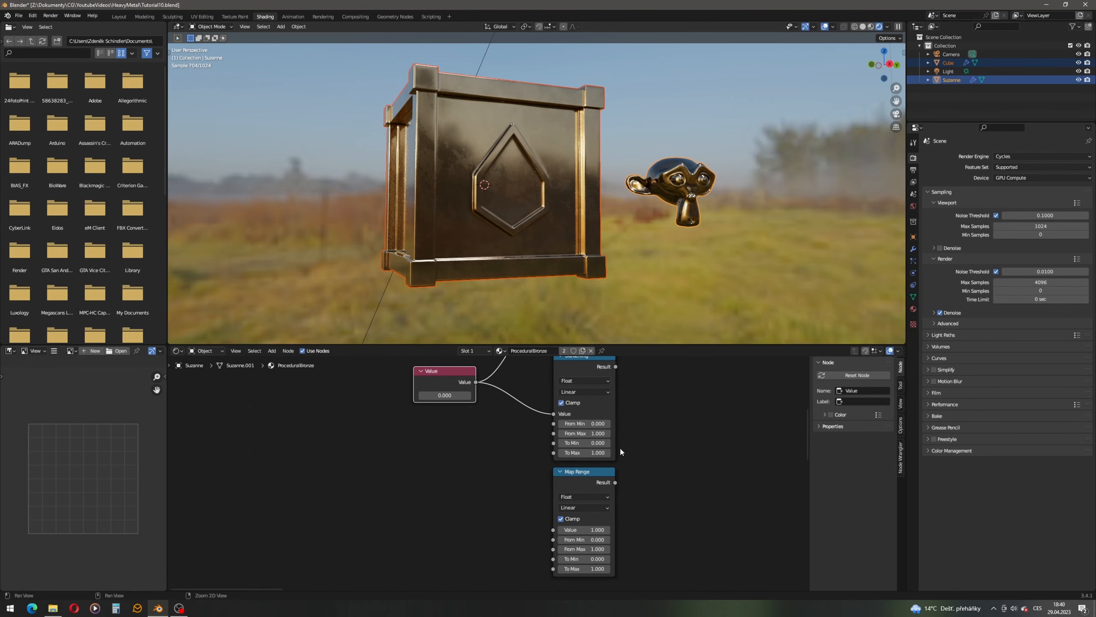
click(591, 472)
right_click(591, 472)
click(577, 475)
text(Roughness)
key(Return)
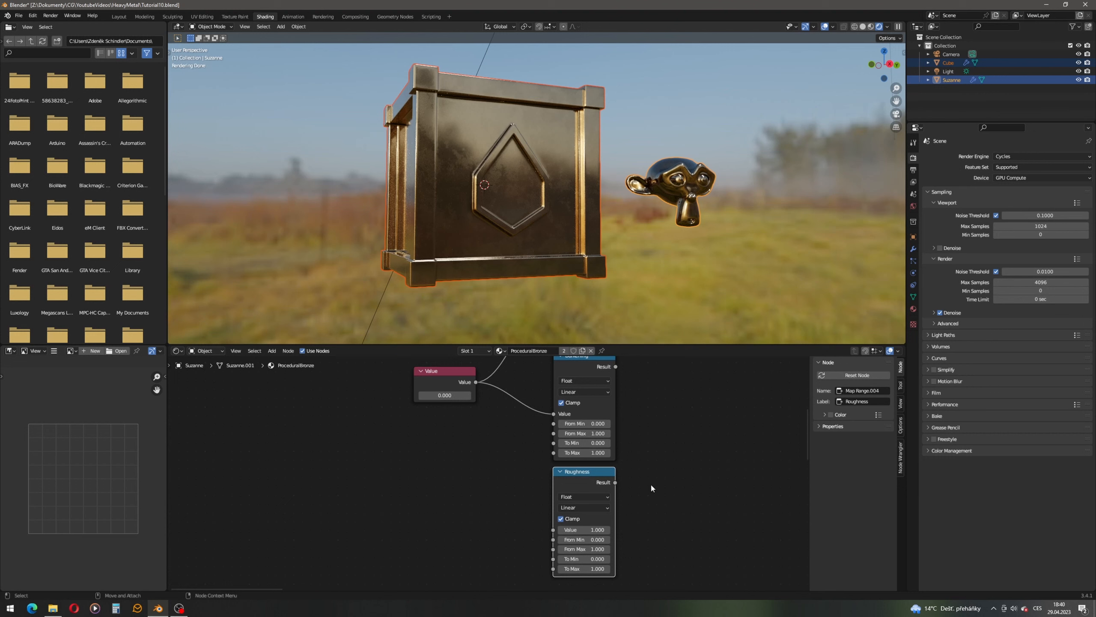
- Connect the Value node to the Roughness node's Value input and move the fourth Map Range node up close beneath Roughness
scroll(634, 416, down, 4)
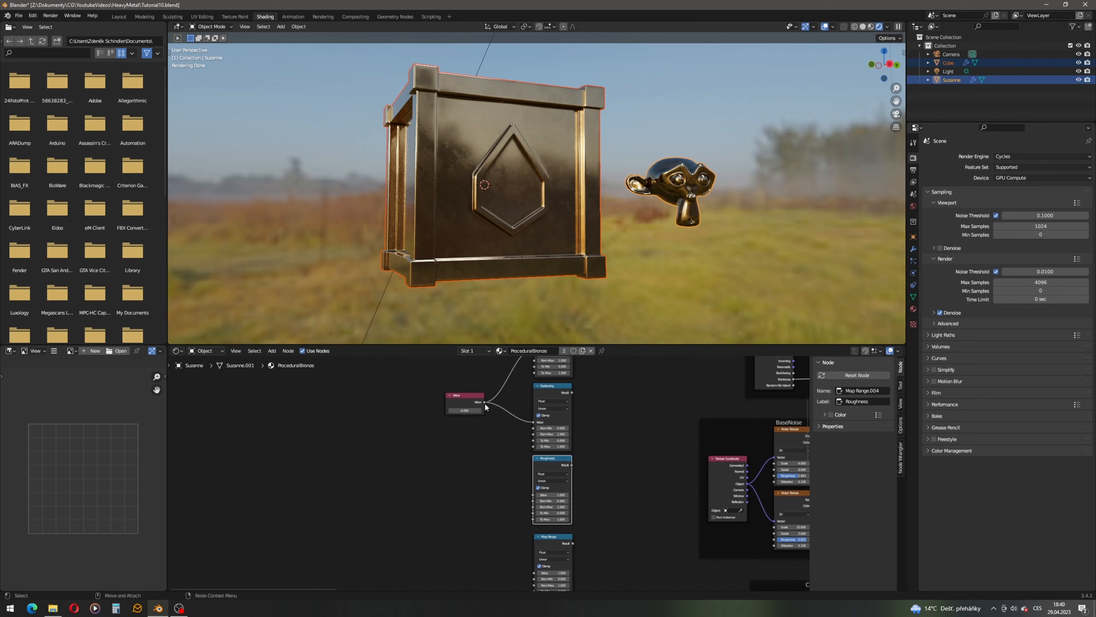
drag(486, 405, 511, 440)
drag(532, 498, 533, 495)
middle_drag(614, 498, 526, 491)
click(497, 525)
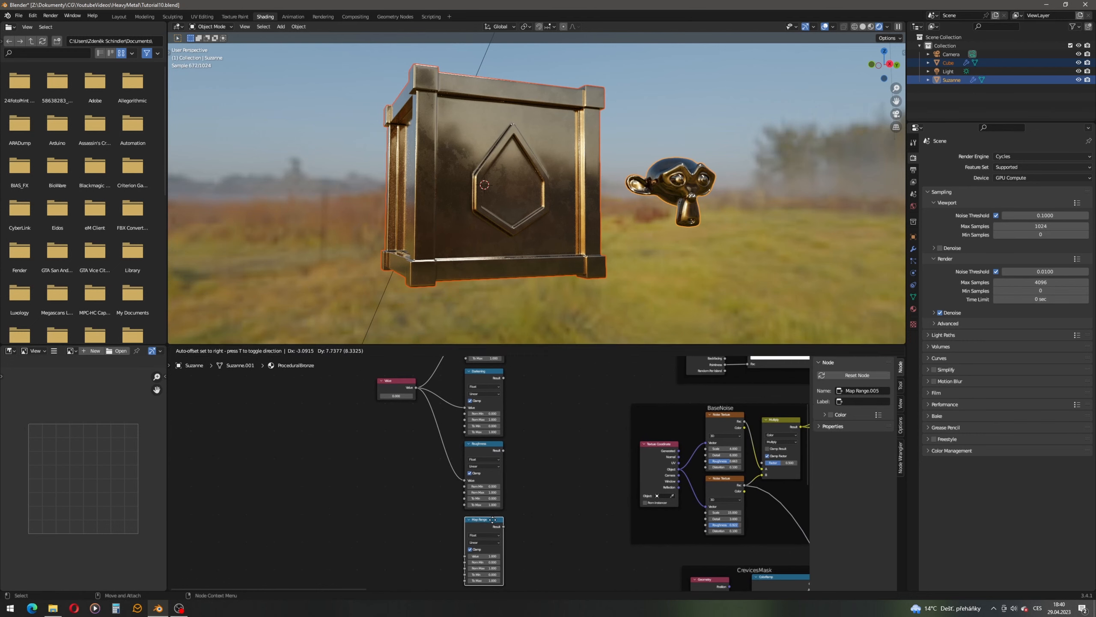
- Label the fourth Map Range node in the column Brightness
scroll(520, 492, down, 2)
middle_drag(684, 455, 534, 474)
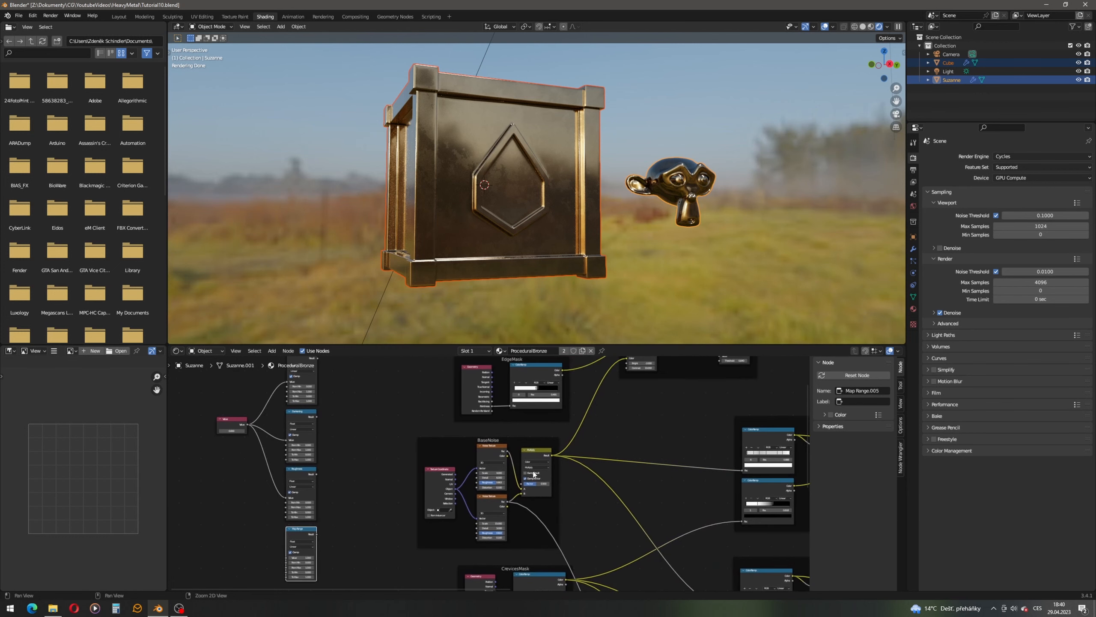
middle_drag(793, 446, 576, 493)
middle_drag(387, 466, 720, 395)
scroll(485, 482, up, 3)
middle_drag(419, 484, 553, 405)
scroll(469, 458, up, 4)
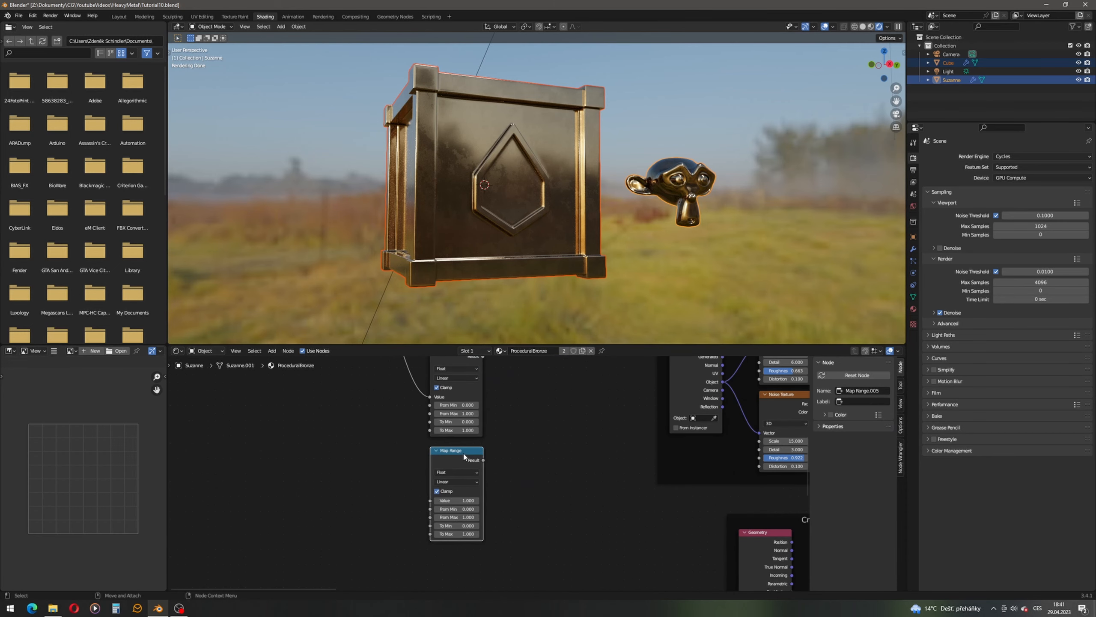
right_click(462, 453)
click(440, 454)
text(Br)
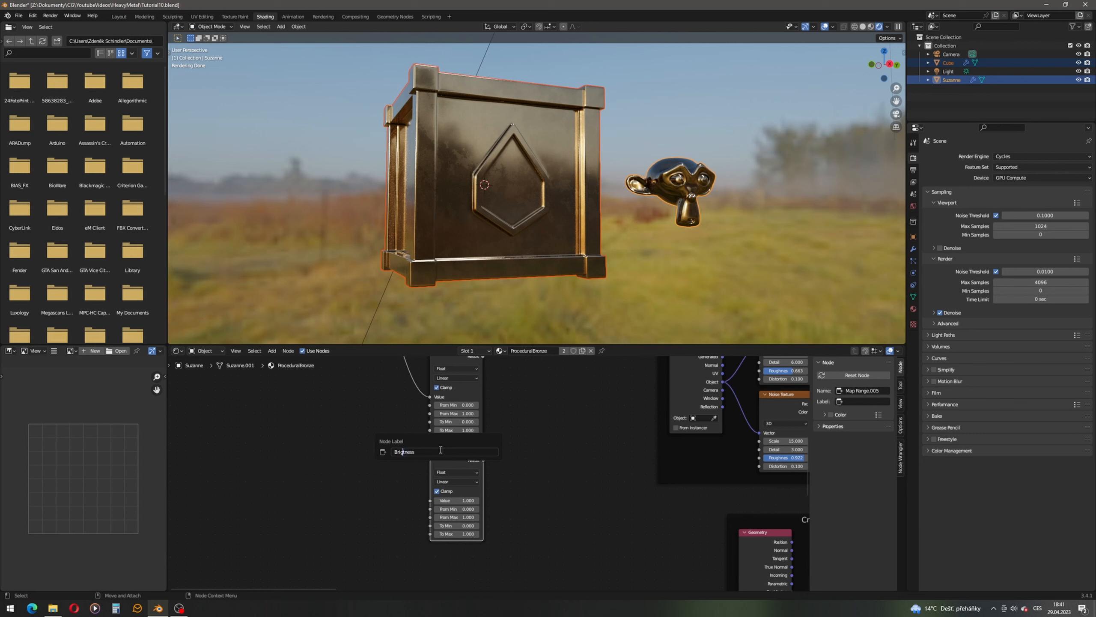
text(ightness)
key(Return)
- Connect the Value node to the Brightness node's Value input
middle_drag(447, 456, 567, 376)
scroll(564, 469, down, 1)
click(502, 428)
drag(564, 372, 625, 563)
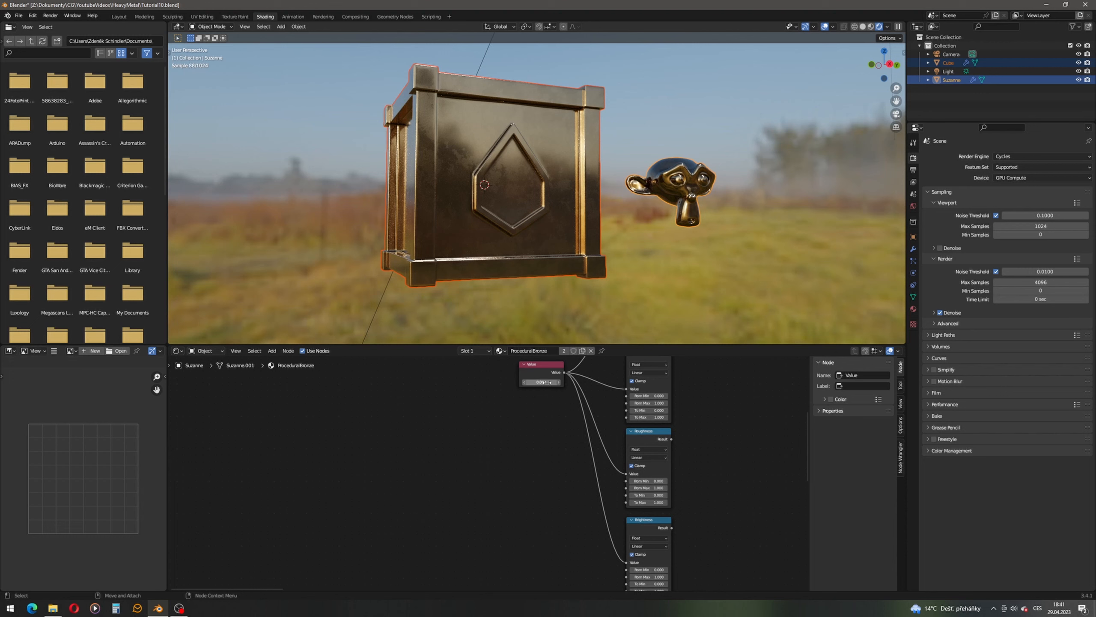
- Set the Brightness node's To Min to -2 and its To Max to 4
middle_drag(703, 363, 641, 423)
scroll(628, 501, up, 3)
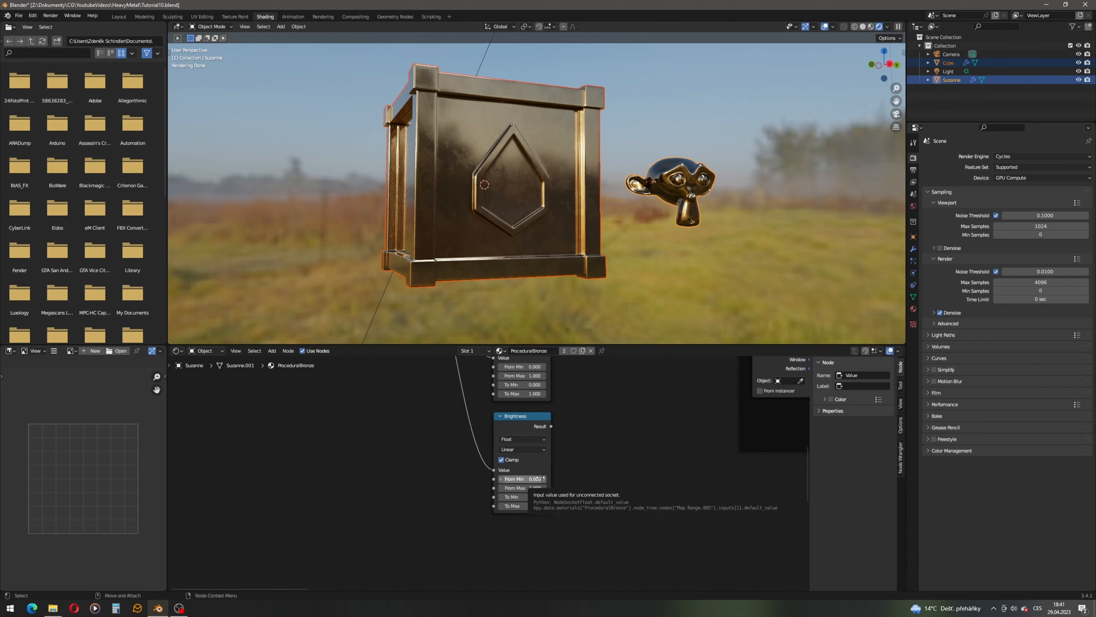
click(535, 497)
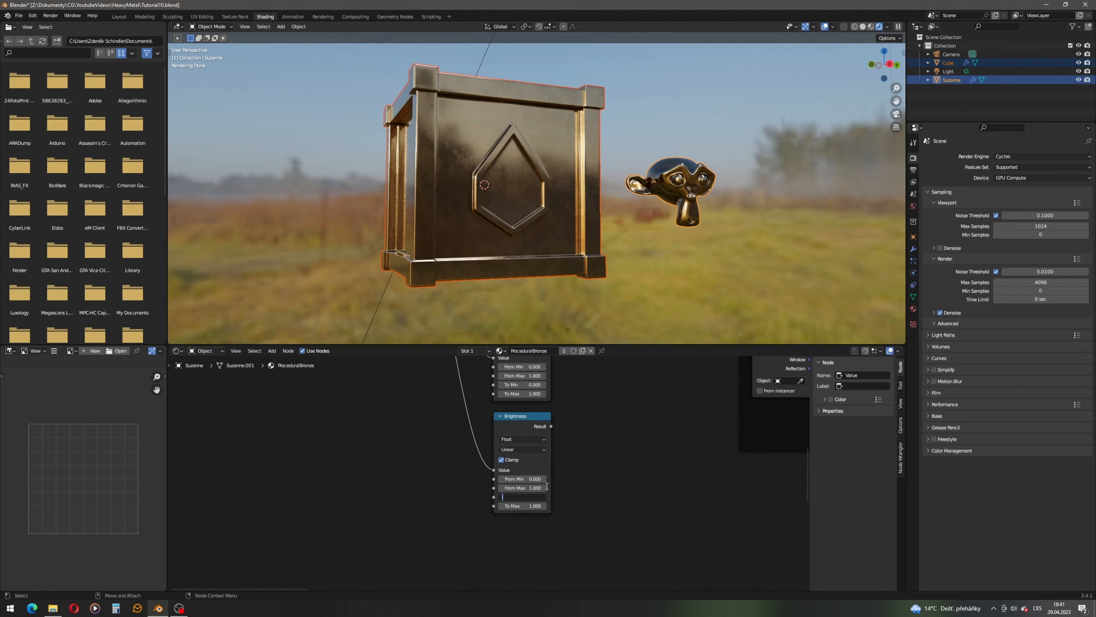
key(Return)
click(537, 506)
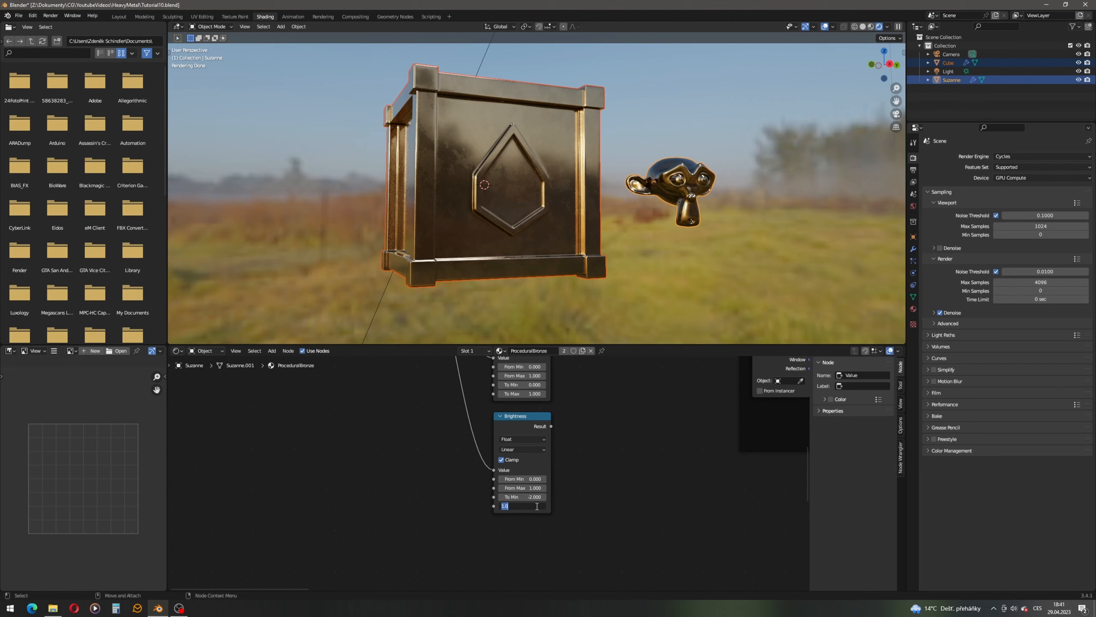
key(Return)
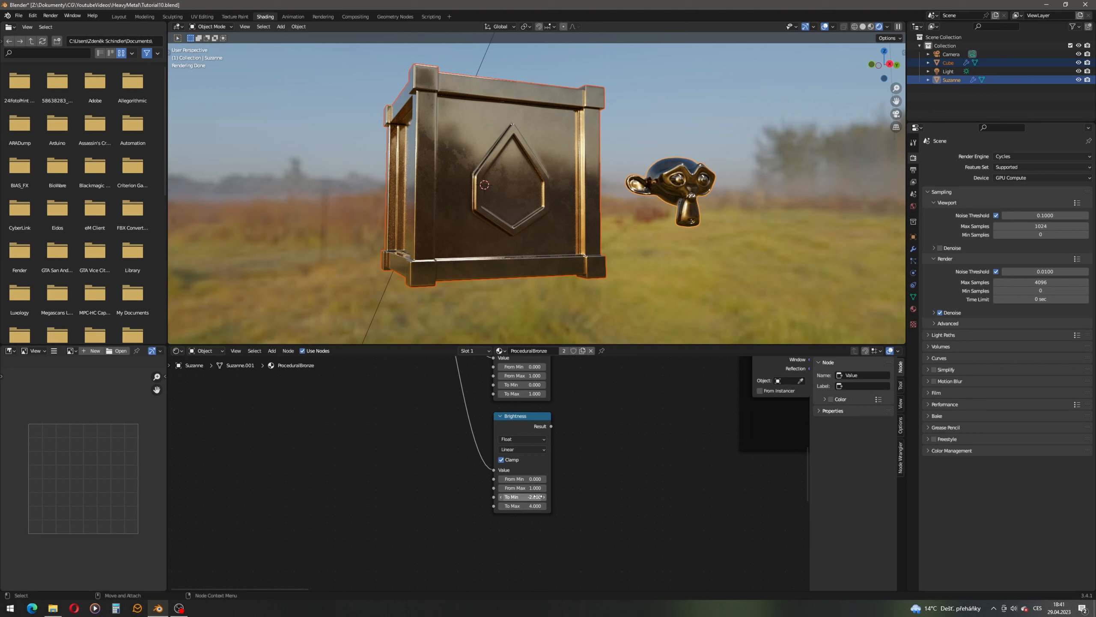
- Set the Brightness node's From Min to 0.5
middle_drag(443, 458, 484, 521)
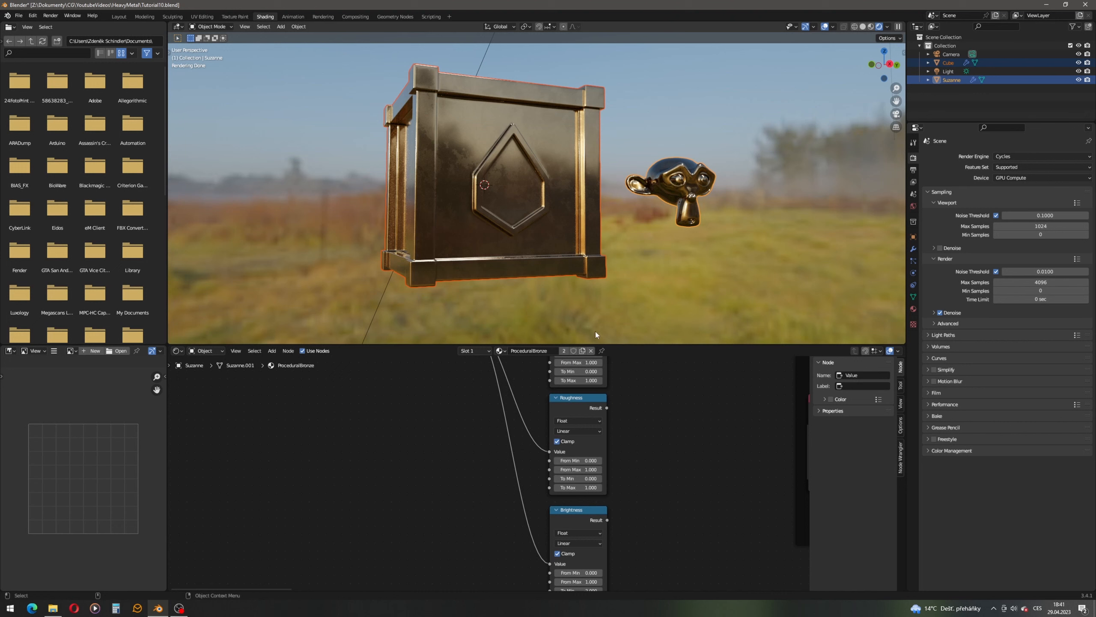
middle_drag(442, 355, 488, 523)
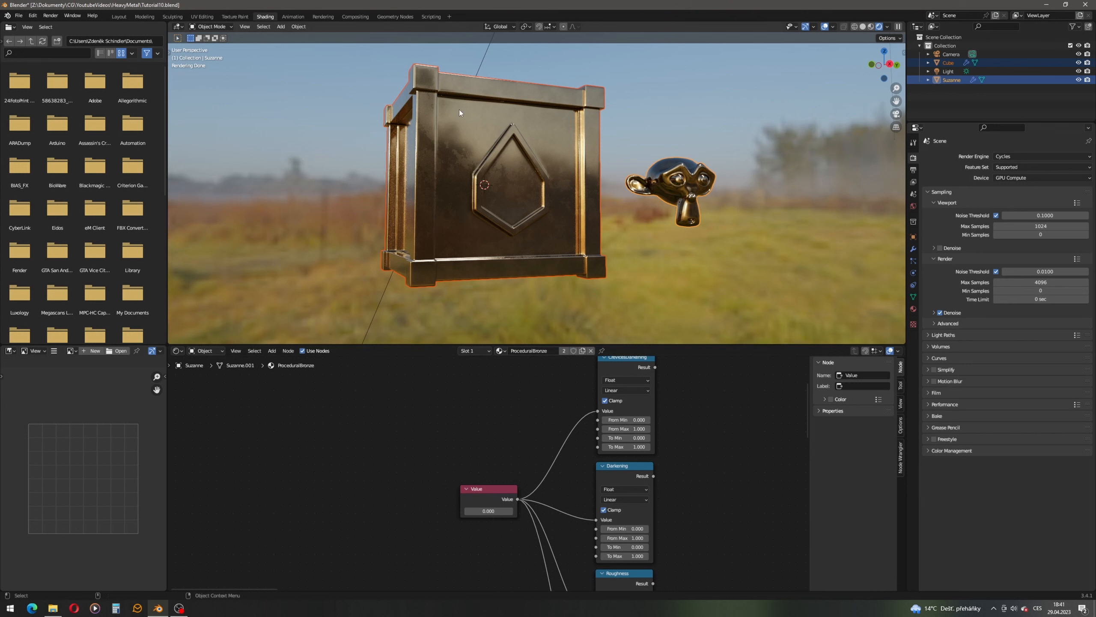
middle_drag(674, 554, 632, 444)
scroll(612, 511, up, 1)
click(604, 511)
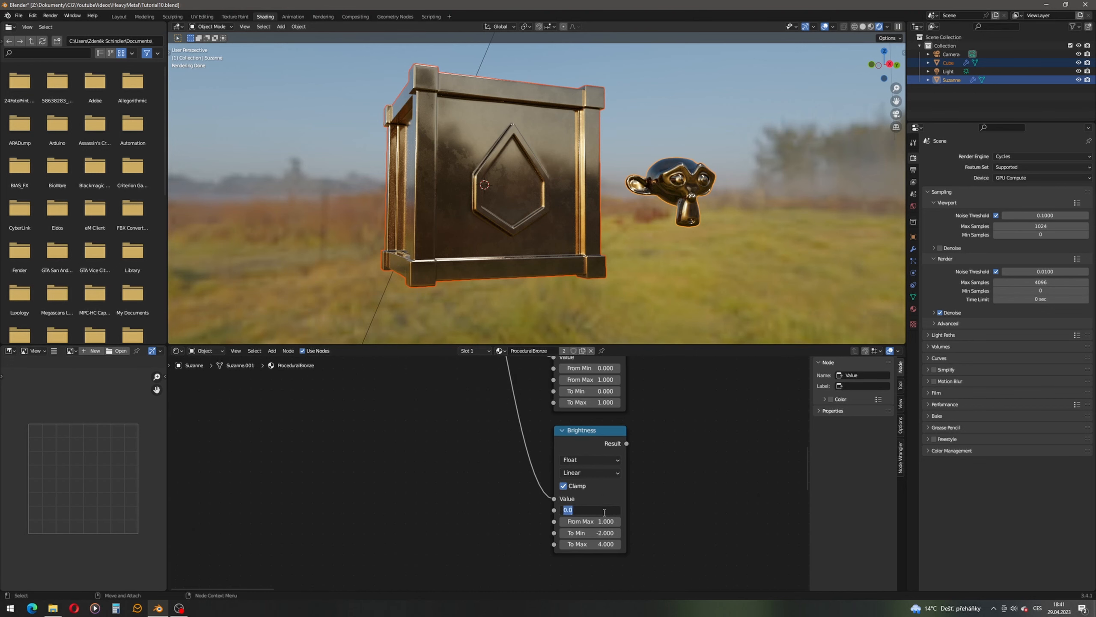
text(0.5)
key(Return)
- Connect the Brightness node's Result to the Bright input of the Bright/Contrast node
scroll(598, 491, down, 2)
middle_drag(597, 491, 446, 495)
drag(399, 513, 473, 484)
- Try the Value node at 0.5 and at other amounts to test the brightness control, and reset it to 0
middle_drag(289, 515, 583, 431)
scroll(341, 473, down, 4)
middle_drag(335, 474, 577, 376)
scroll(388, 420, up, 3)
click(374, 399)
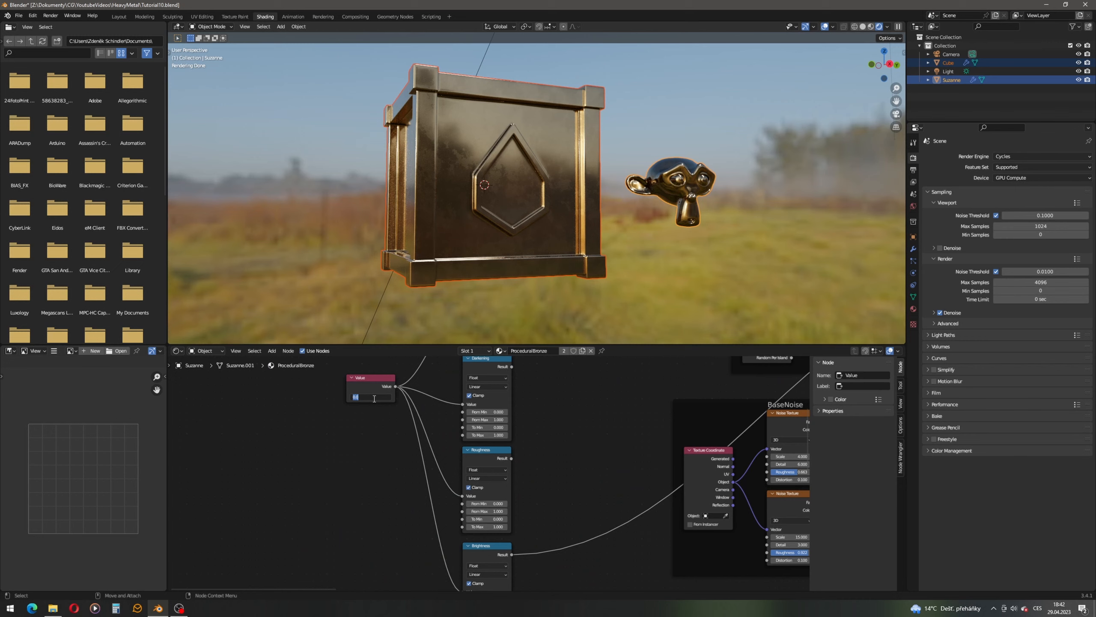
text(0.5)
key(Return)
mouse_move(376, 397)
mouse_down()
mouse_move(396, 397)
mouse_move(356, 397)
mouse_move(398, 397)
mouse_up()
click(373, 398)
text(0.5)
key(Return)
drag(370, 397, 423, 397)
double_click(371, 397)
text(0)
key(Return)
- Connect the CrevicesDarkening node's Result to the factor of the Multiply node in the MetallicBaseColor frame
middle_drag(548, 498, 558, 536)
scroll(559, 420, down, 1)
middle_drag(558, 421, 496, 491)
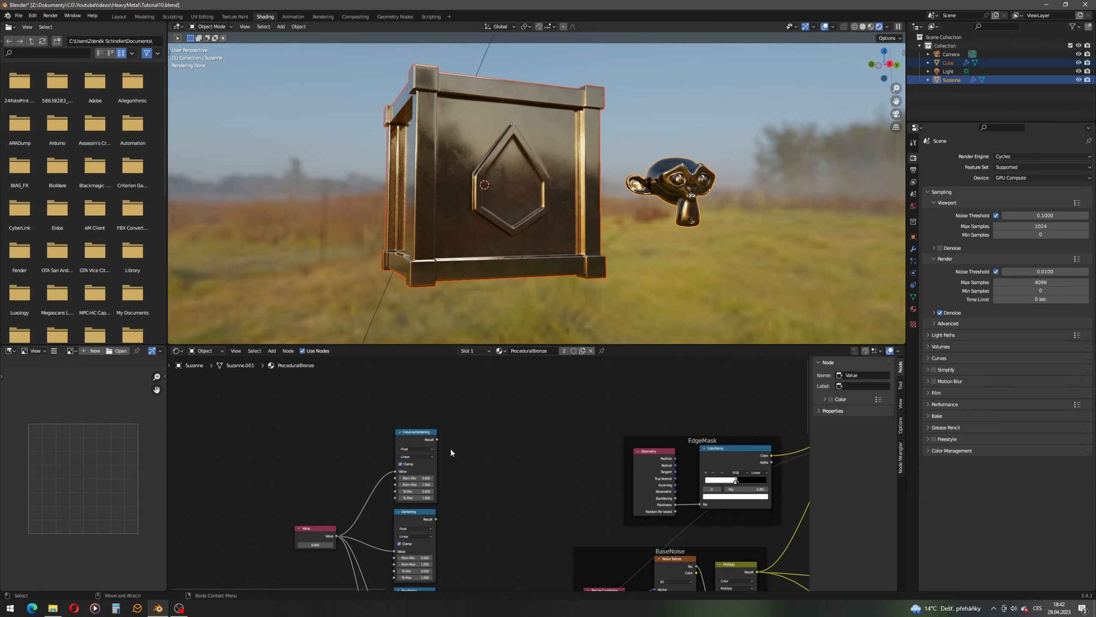
scroll(391, 427, up, 5)
scroll(388, 423, up, 1)
scroll(405, 420, down, 8)
middle_drag(544, 450, 381, 418)
middle_drag(666, 459, 405, 420)
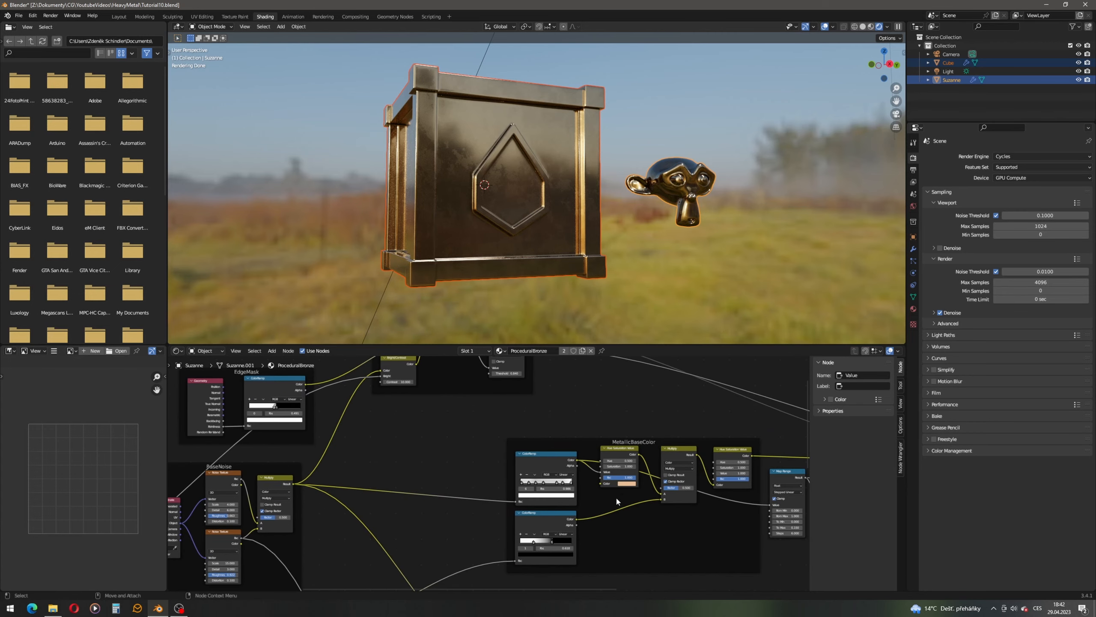
drag(660, 490, 266, 371)
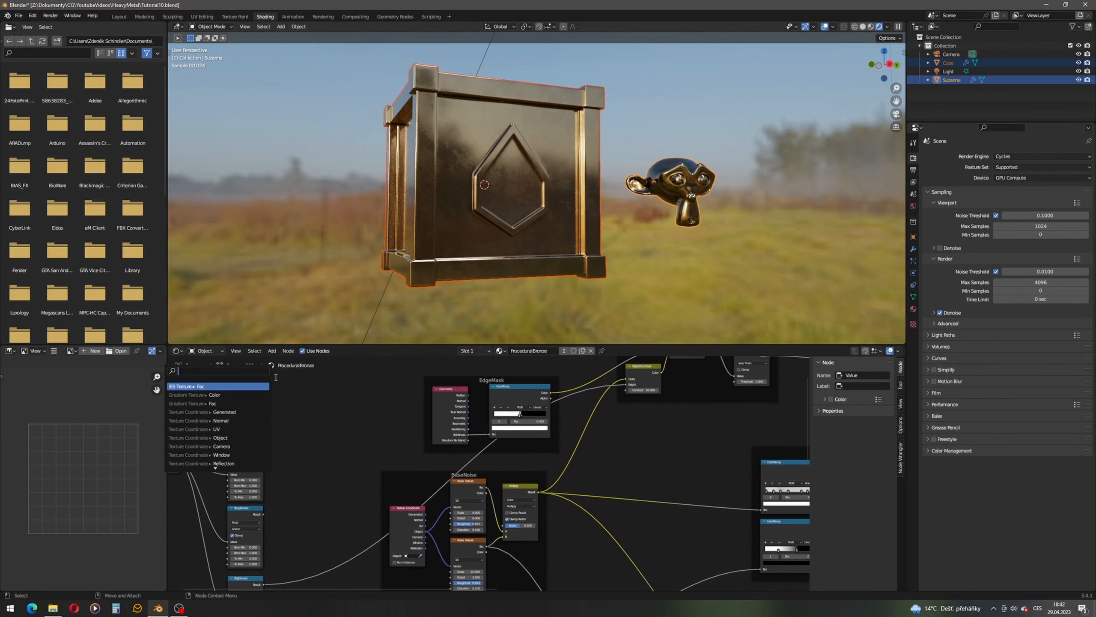
click(295, 399)
drag(265, 379, 699, 497)
- Set the CrevicesDarkening node's From Max to 0.3
middle_drag(396, 456, 634, 475)
middle_drag(365, 449, 608, 509)
scroll(512, 428, up, 5)
drag(423, 521, 419, 533)
scroll(559, 463, up, 2)
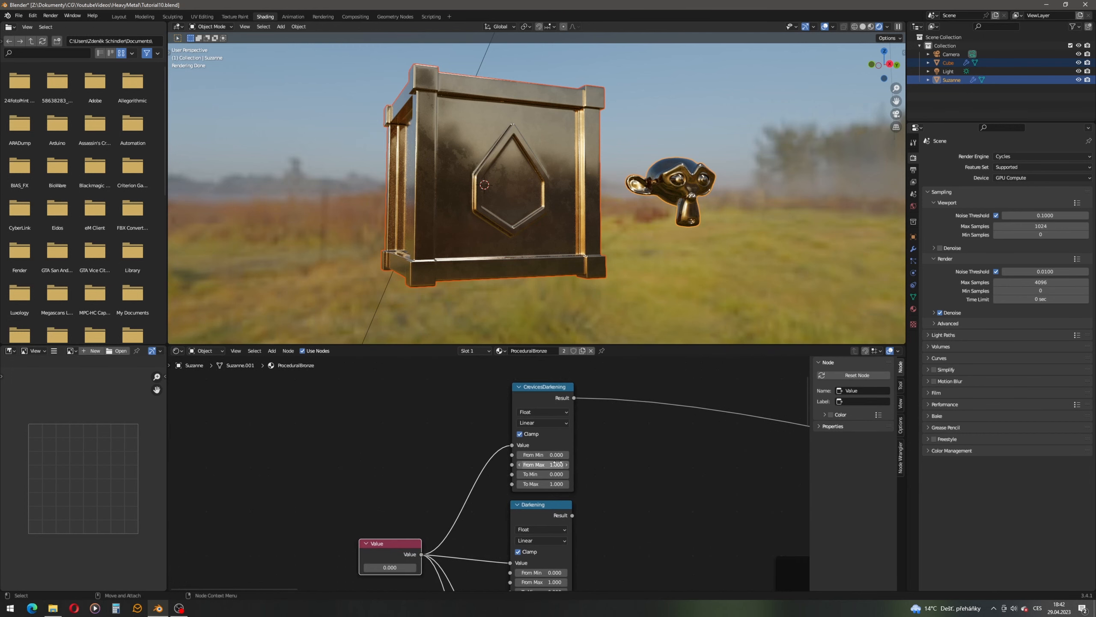
click(556, 463)
key(Return)
- Raise the Value node to 0.47 to test the crevice darkening, and set it to 0.3
middle_drag(426, 535, 460, 510)
scroll(496, 449, up, 1)
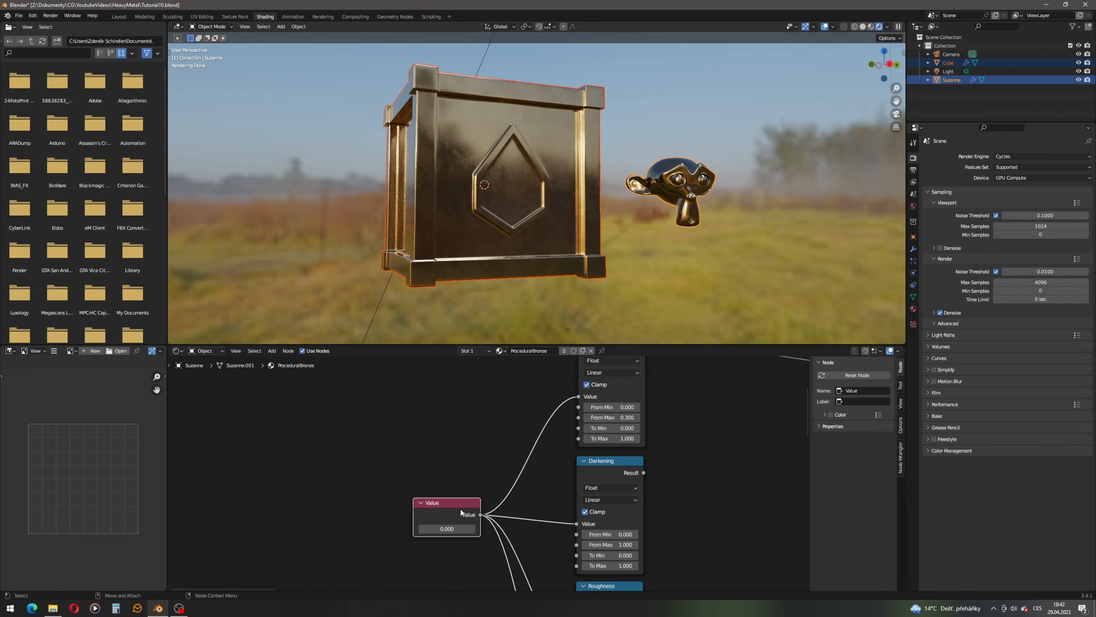
drag(446, 528, 484, 529)
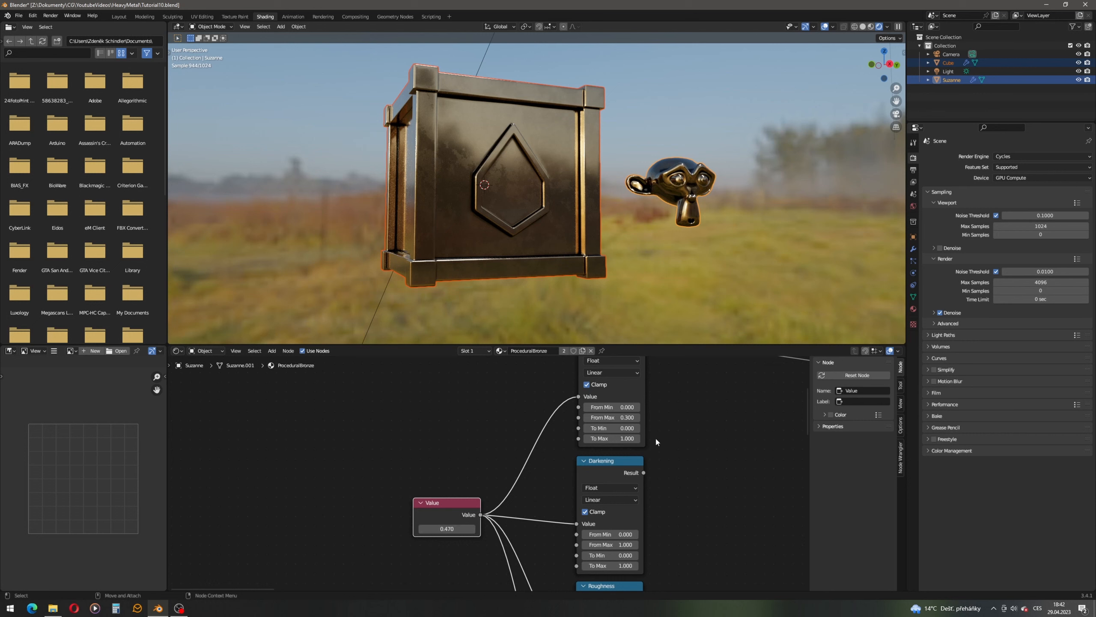
click(447, 527)
text(0.3)
key(Return)
- Try 0.85 as the CrevicesDarkening node's To Max and set it to 0.95
click(612, 438)
key(Return)
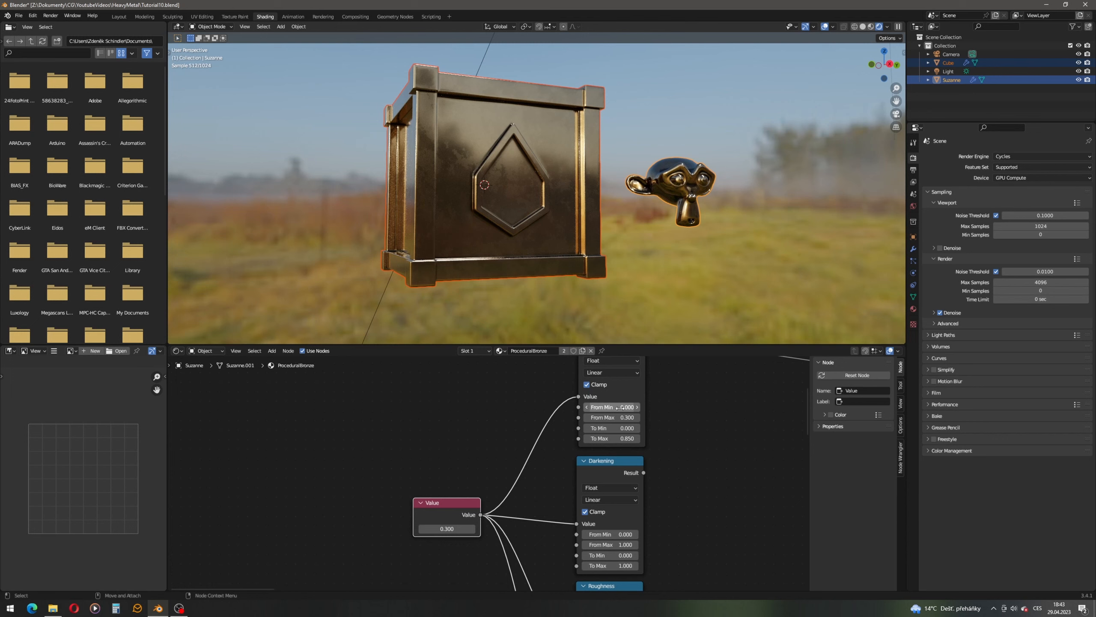
click(621, 439)
text(0.95)
key(Return)
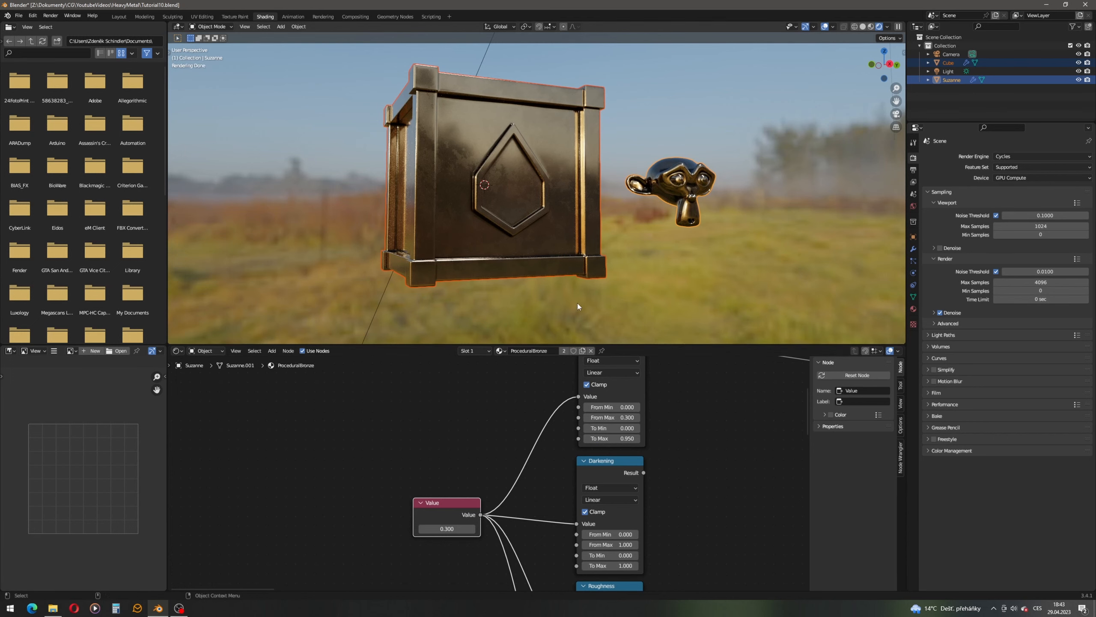
- Connect the Darkening node's Result to the Value input of the last Hue Saturation Value node in the MetallicBaseColor frame
scroll(543, 430, down, 3)
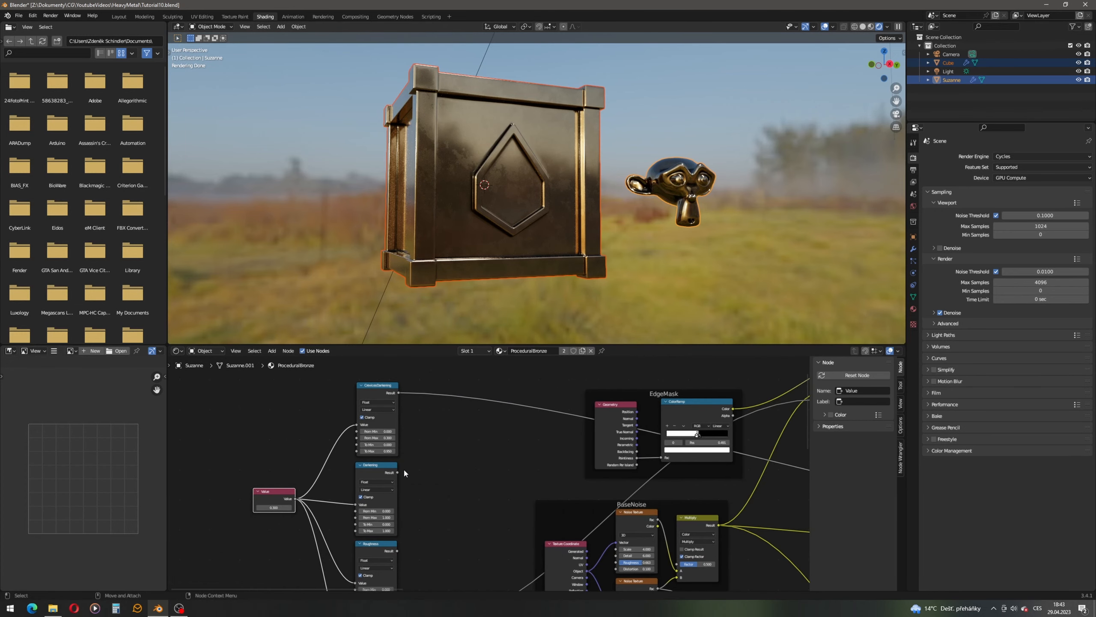
drag(397, 475, 688, 558)
middle_drag(344, 492, 580, 478)
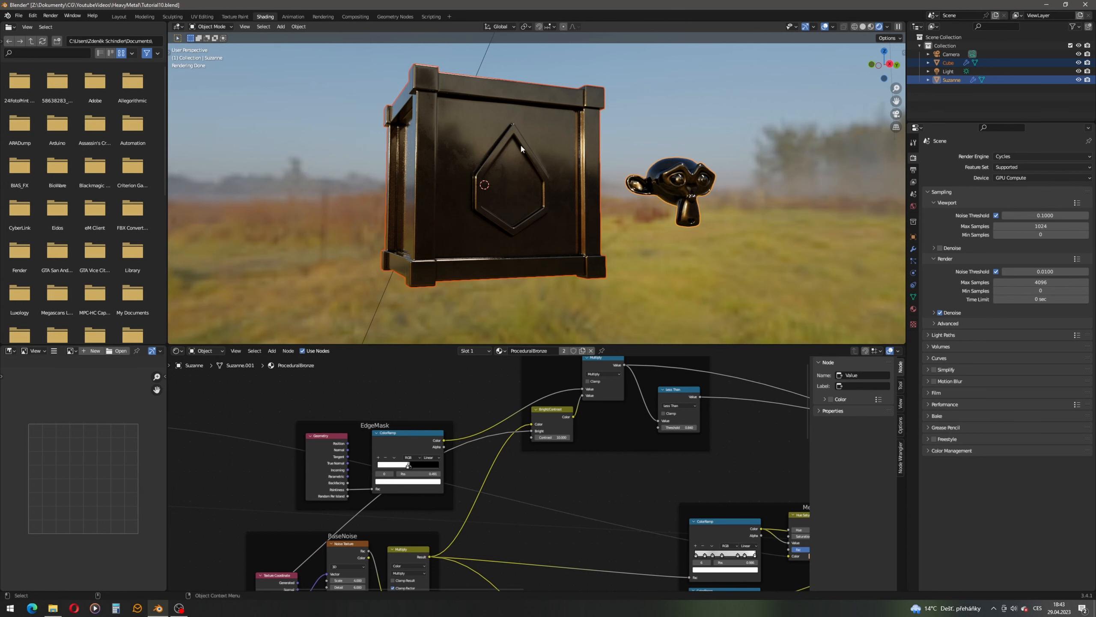
- Set the Value node to 0 to check the darkening at its starting point
middle_drag(319, 514, 604, 471)
middle_drag(406, 516, 521, 481)
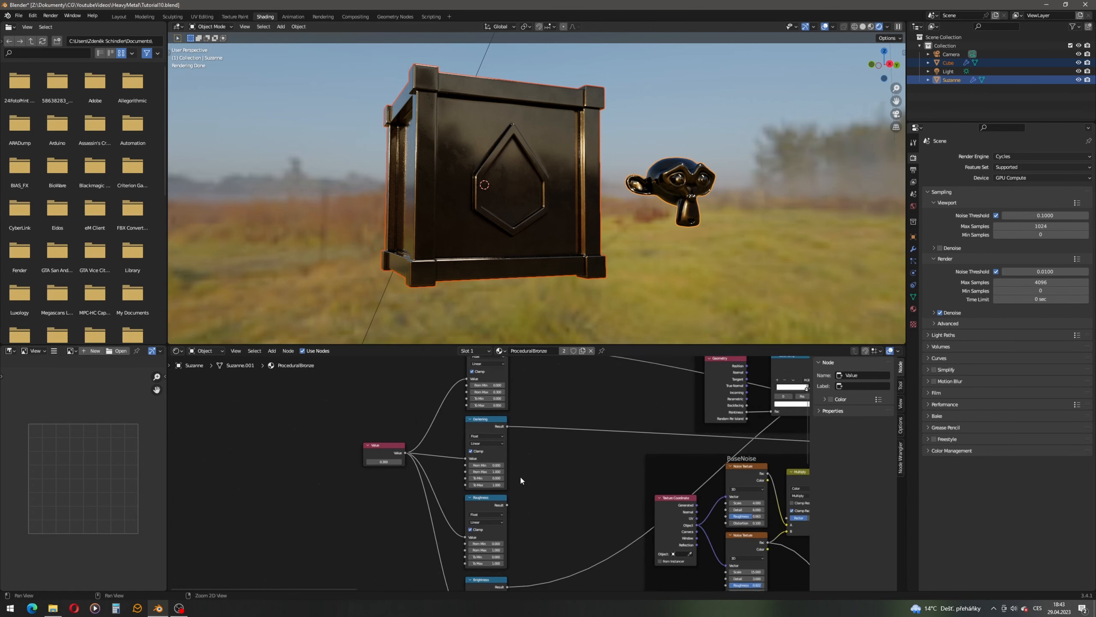
scroll(521, 480, up, 4)
middle_drag(399, 460, 480, 464)
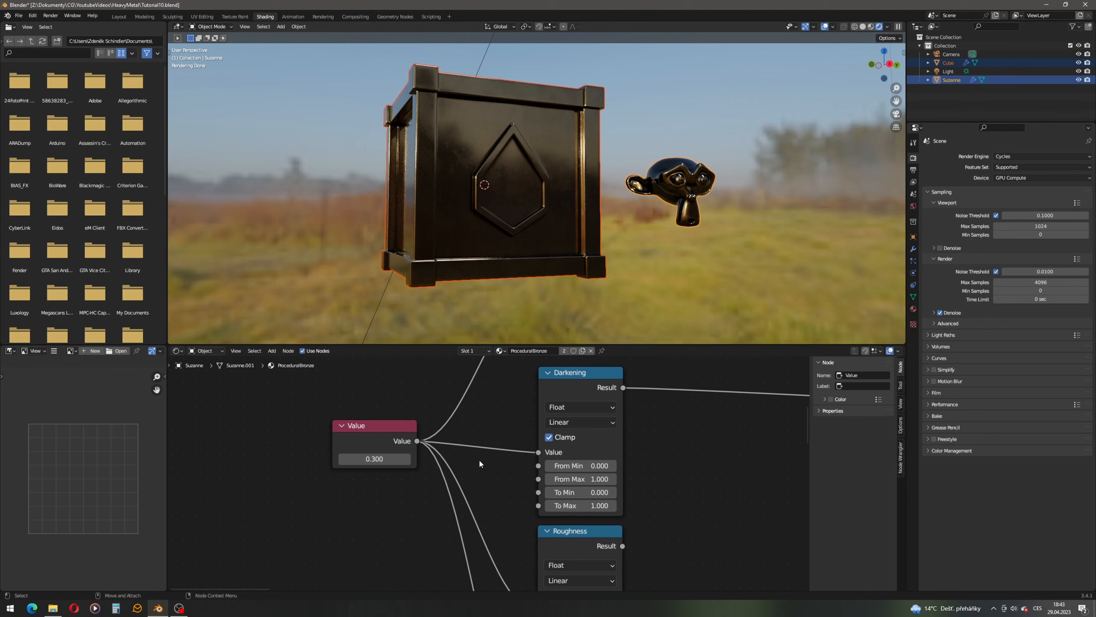
click(380, 459)
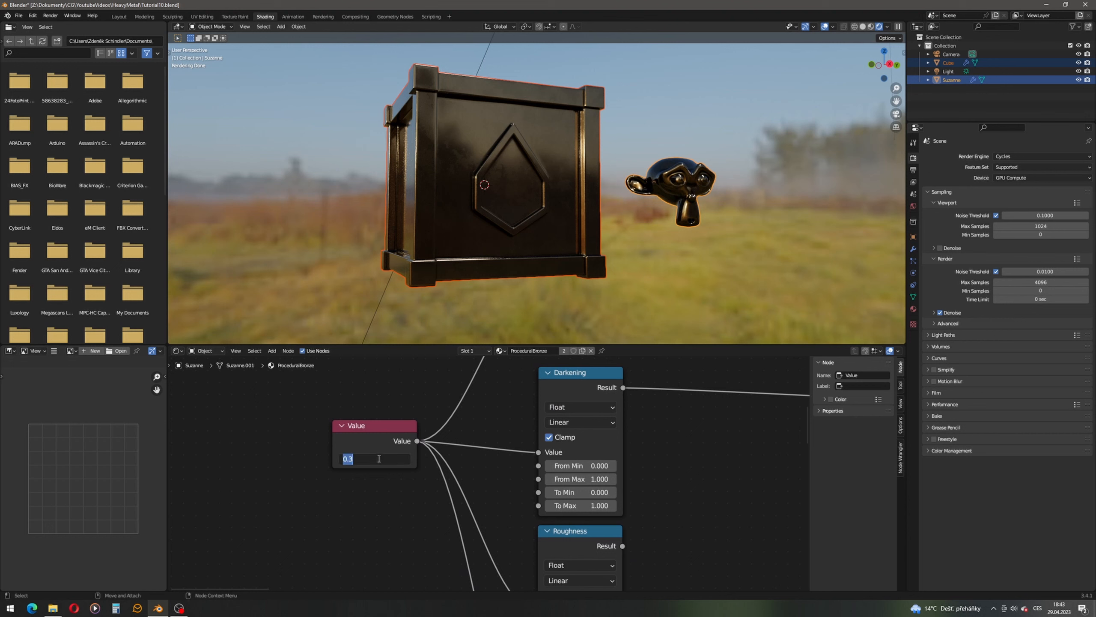
text(0)
key(Return)
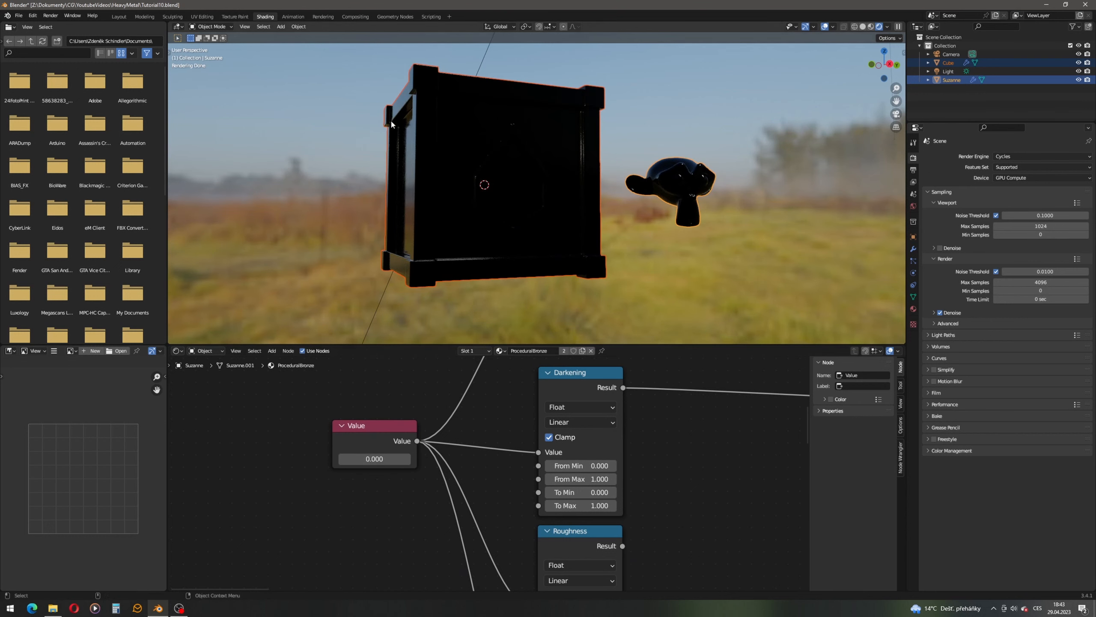
- Set the Darkening node's To Min to 1 and its To Max to 0.25
click(604, 493)
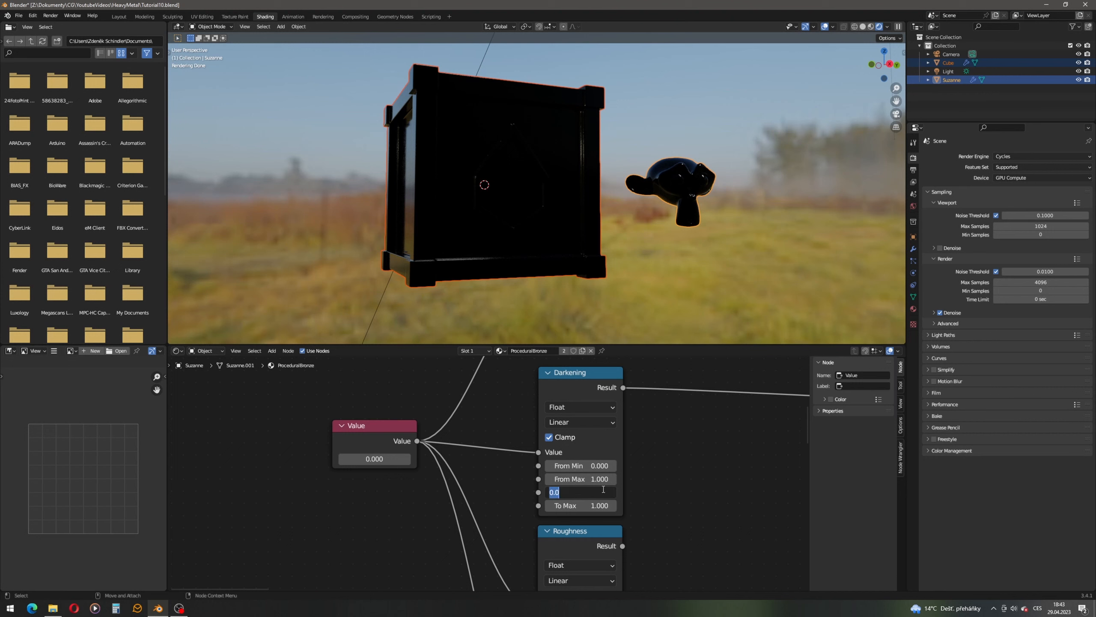
text(1)
key(Return)
click(604, 503)
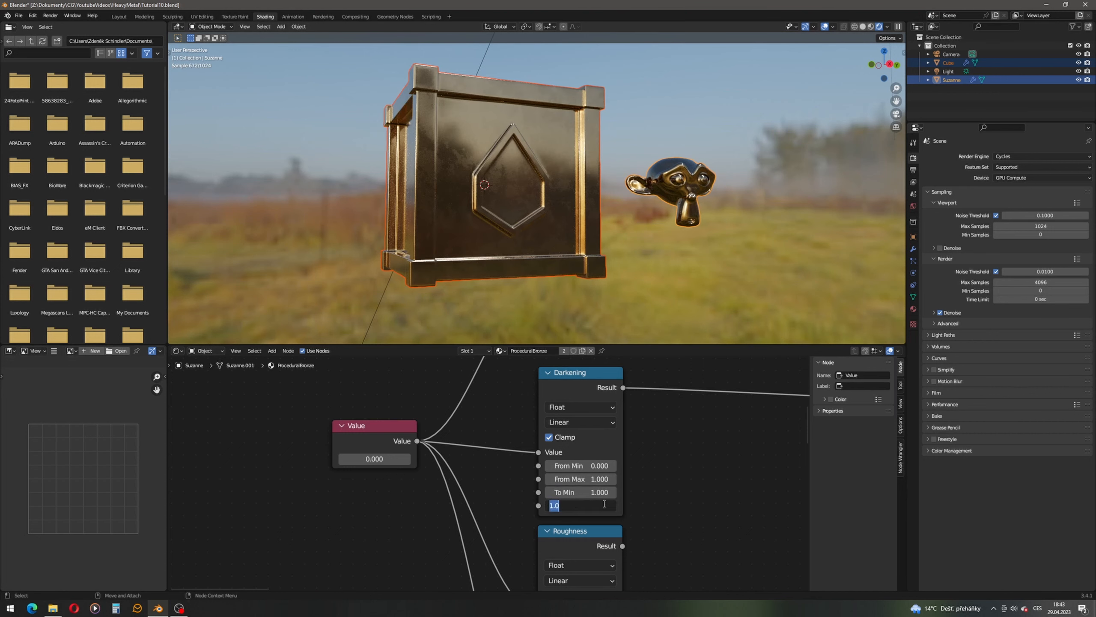
text(0.25)
key(Return)
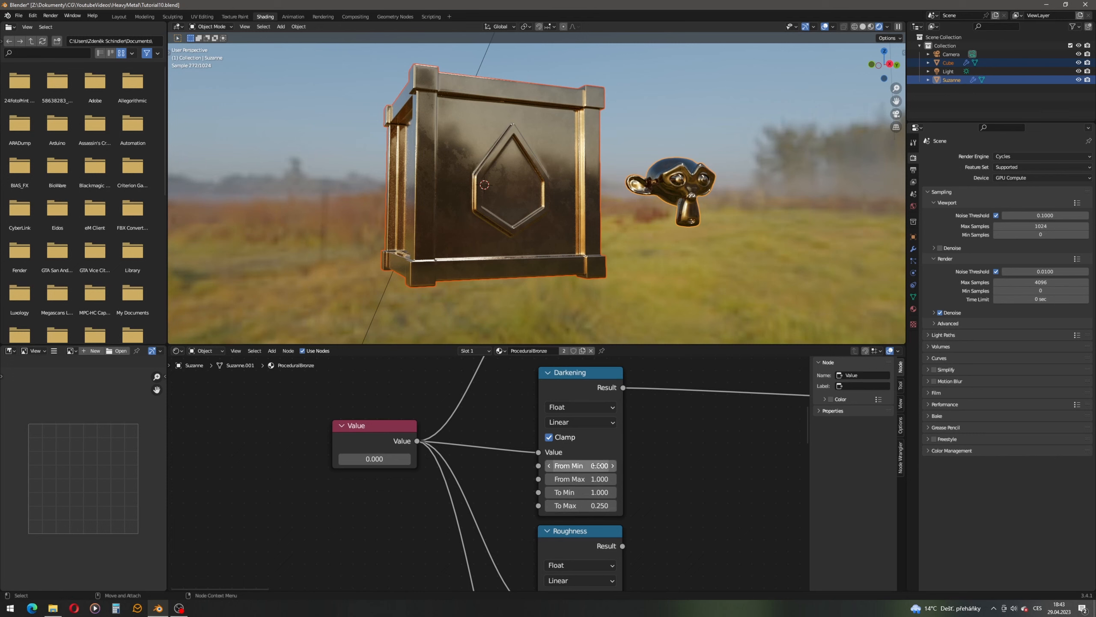
- Raise the Value node to 0.77 and set the Darkening node's From Max to 0.5
shift+drag(375, 460, 423, 460)
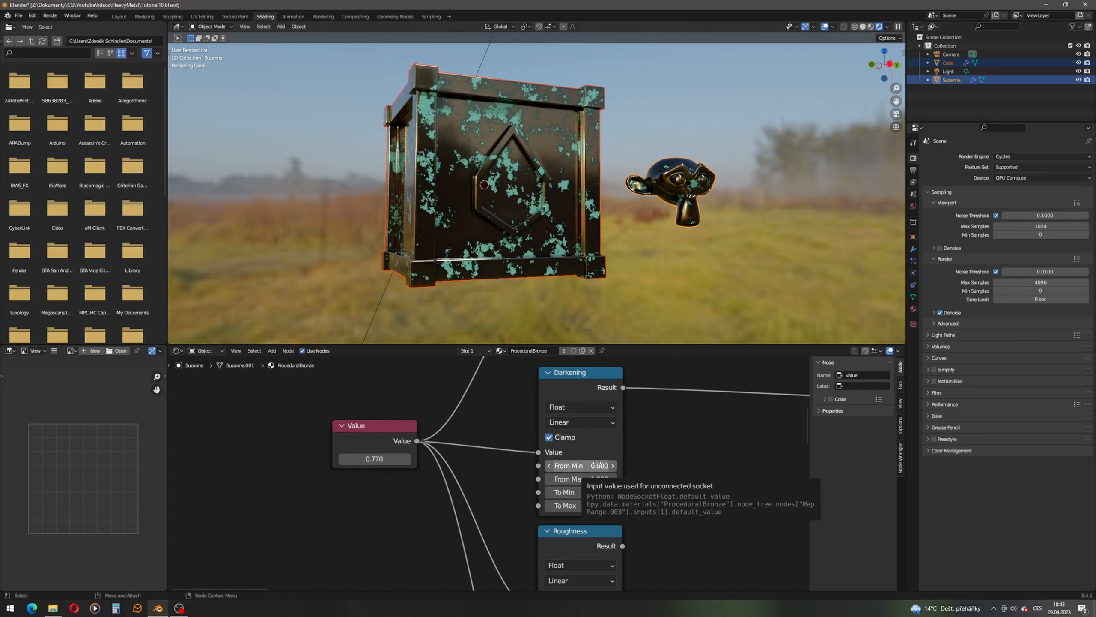
click(610, 474)
text(0)
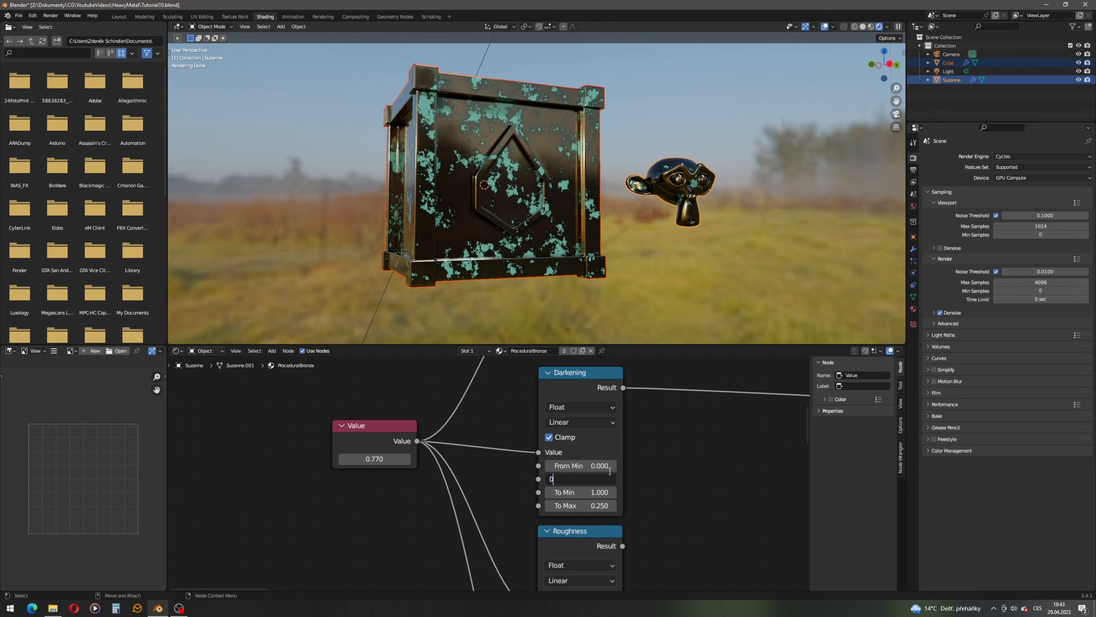
text(.5)
key(Return)
- Set the Value node to 0.5
click(381, 459)
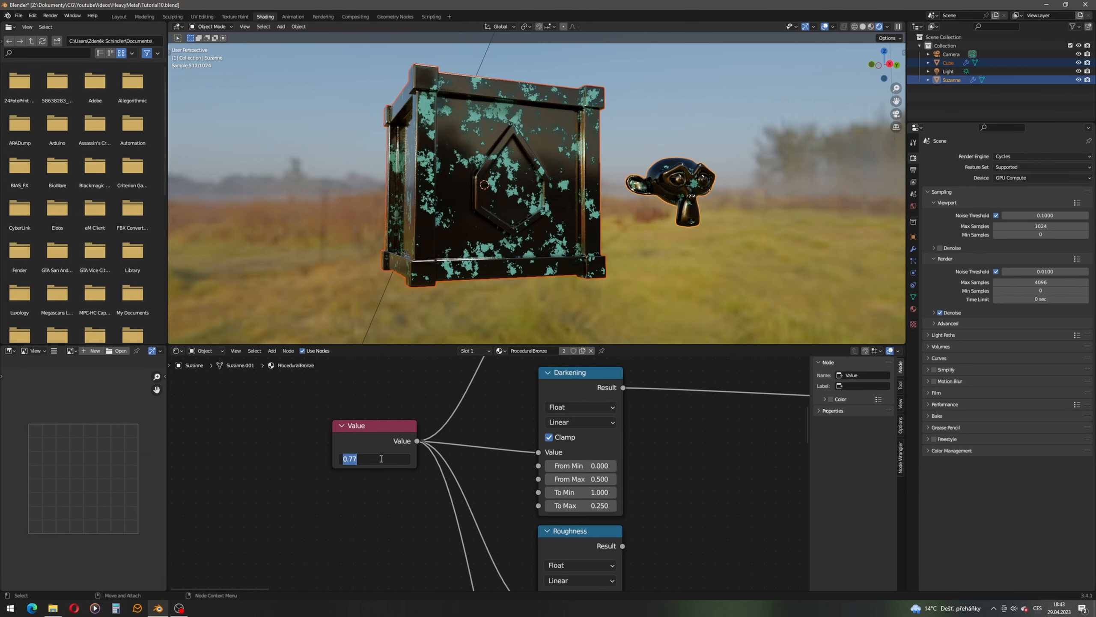
text(0.5)
key(Return)
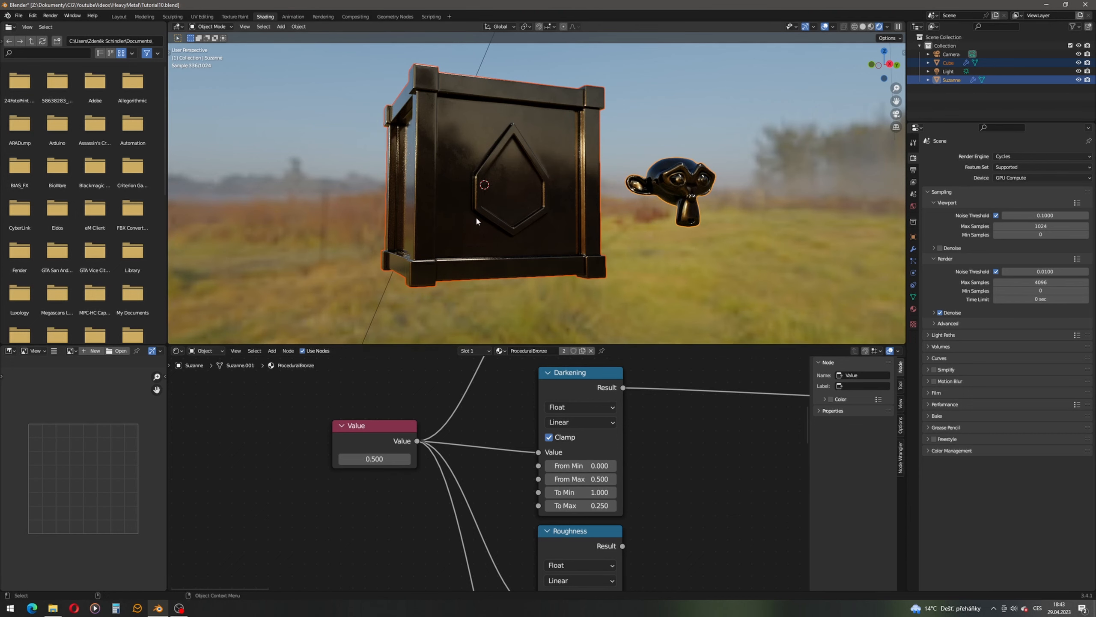
- Sweep the Value node's number to preview the darkening, and reset it to 0
shift+drag(375, 459, 419, 459)
drag(374, 459, 345, 459)
click(374, 458)
text(0.4)
key(Return)
- Set the Roughness Map Range node's From Max to 0.5 and its To Max to 0.3
middle_drag(569, 556, 556, 417)
middle_drag(375, 431, 340, 345)
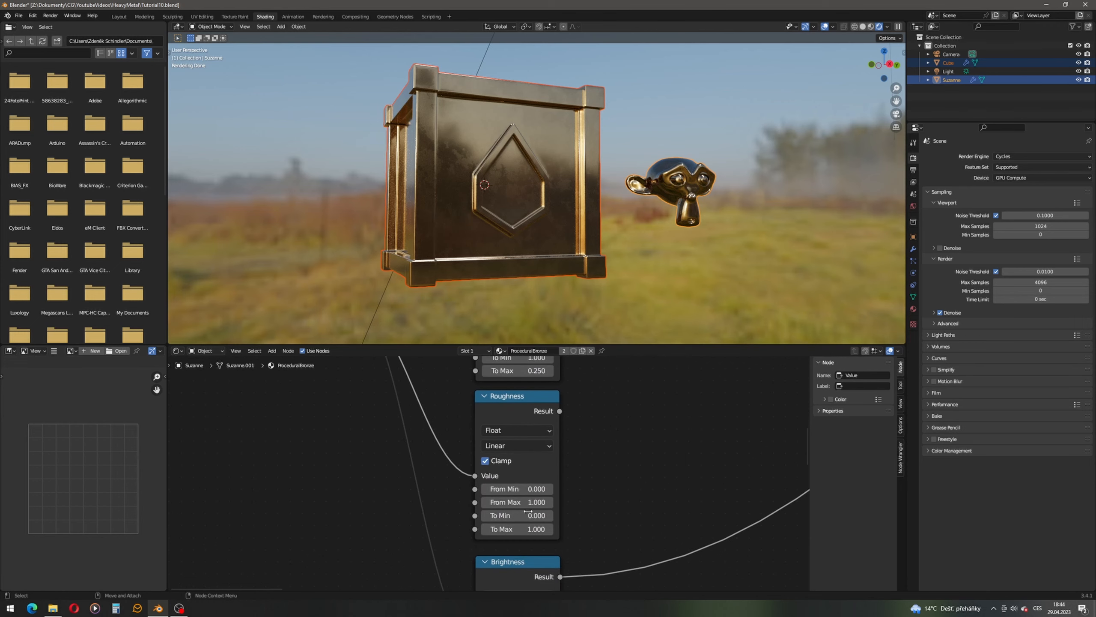
click(531, 502)
text(0.)
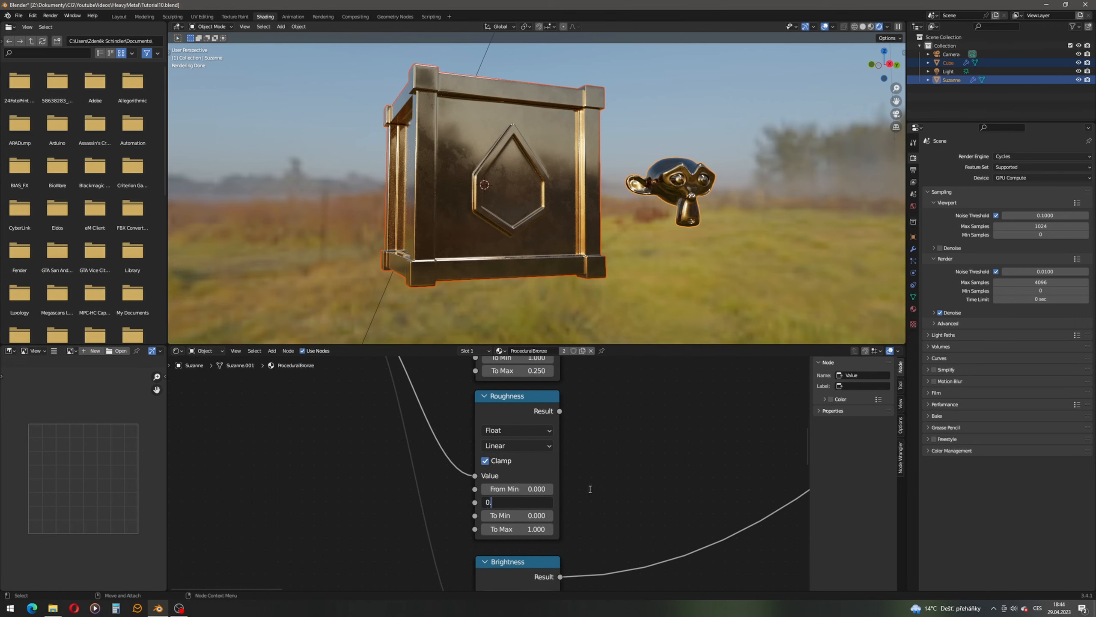
text(5)
key(Return)
click(534, 530)
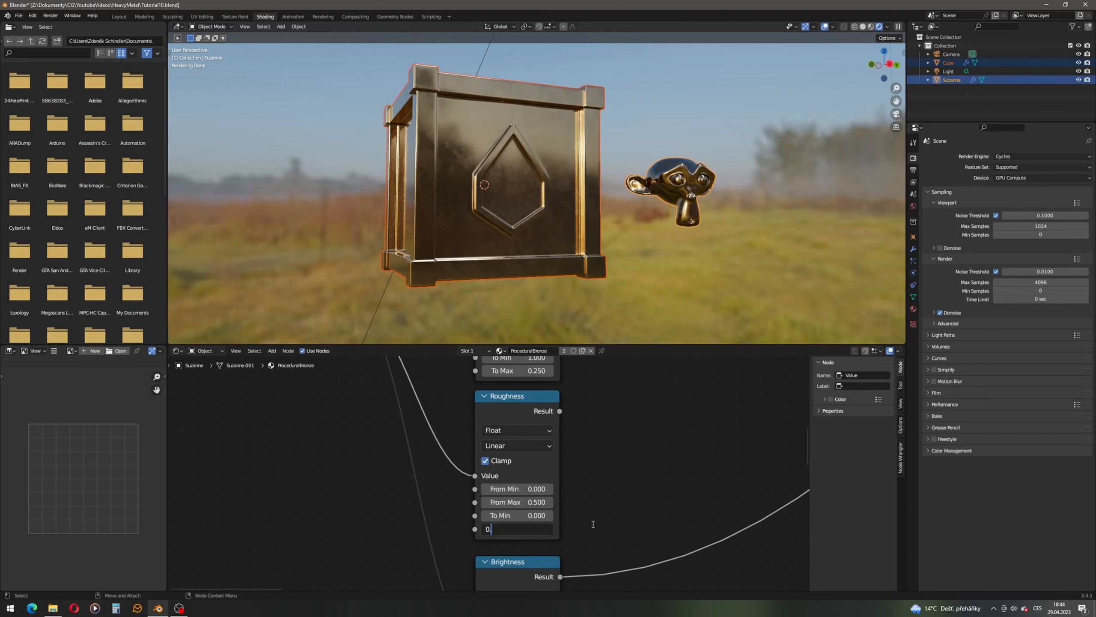
text(0.3)
key(Return)
- Connect the Roughness node's Result to the Add node's second Value input and the Add output to the Principled BSDF's Roughness
scroll(388, 478, down, 4)
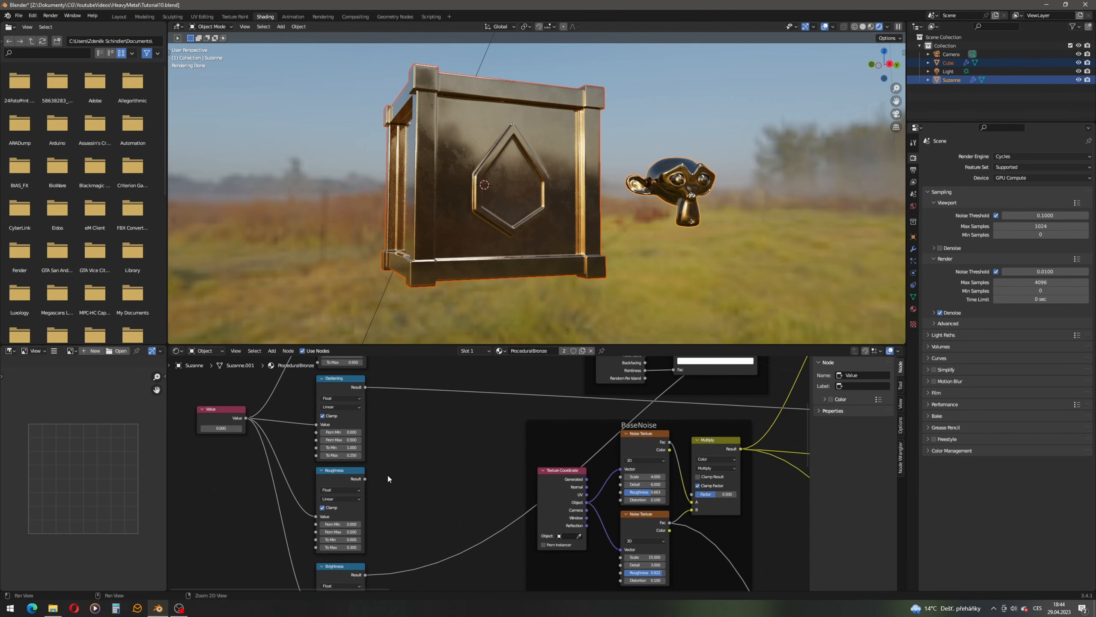
drag(365, 478, 616, 536)
scroll(646, 450, down, 3)
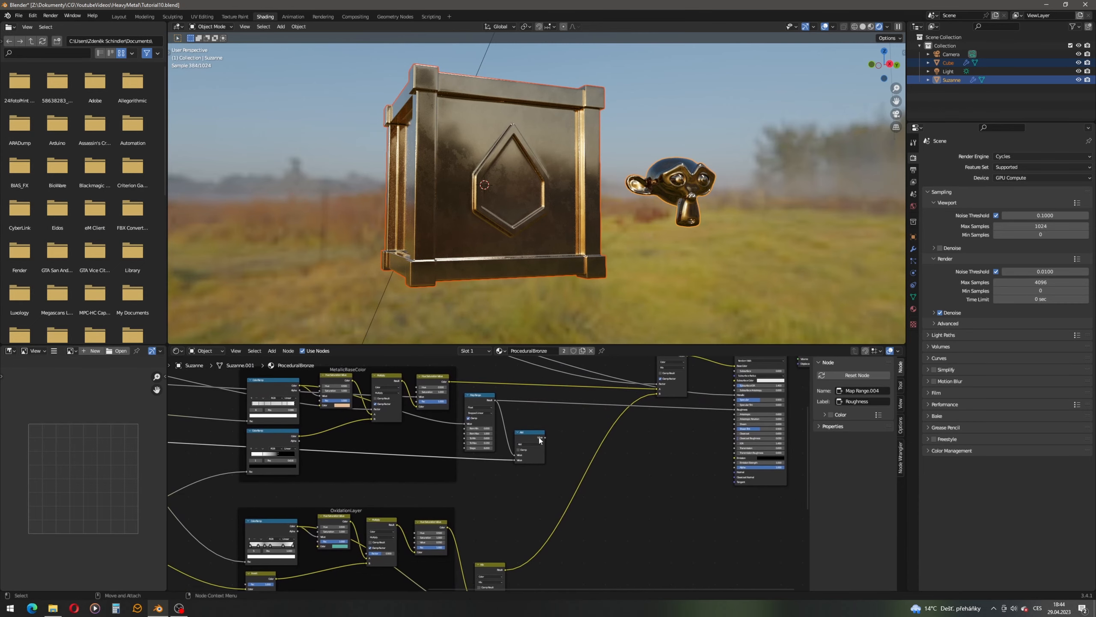
scroll(534, 428, up, 2)
drag(532, 472, 790, 433)
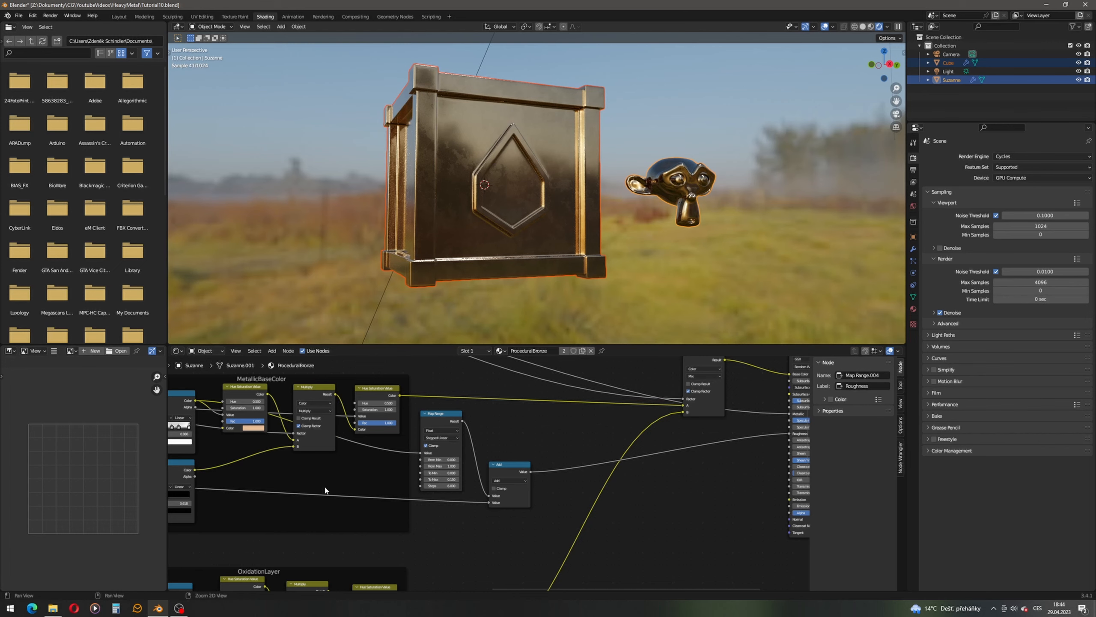
- Raise the Value node from 0 to 0.44 to test the roughness and darkening on the crate
middle_drag(325, 491, 644, 481)
scroll(379, 492, down, 4)
middle_drag(379, 493, 647, 473)
middle_drag(305, 484, 570, 512)
scroll(496, 477, up, 6)
scroll(437, 438, up, 4)
click(447, 470)
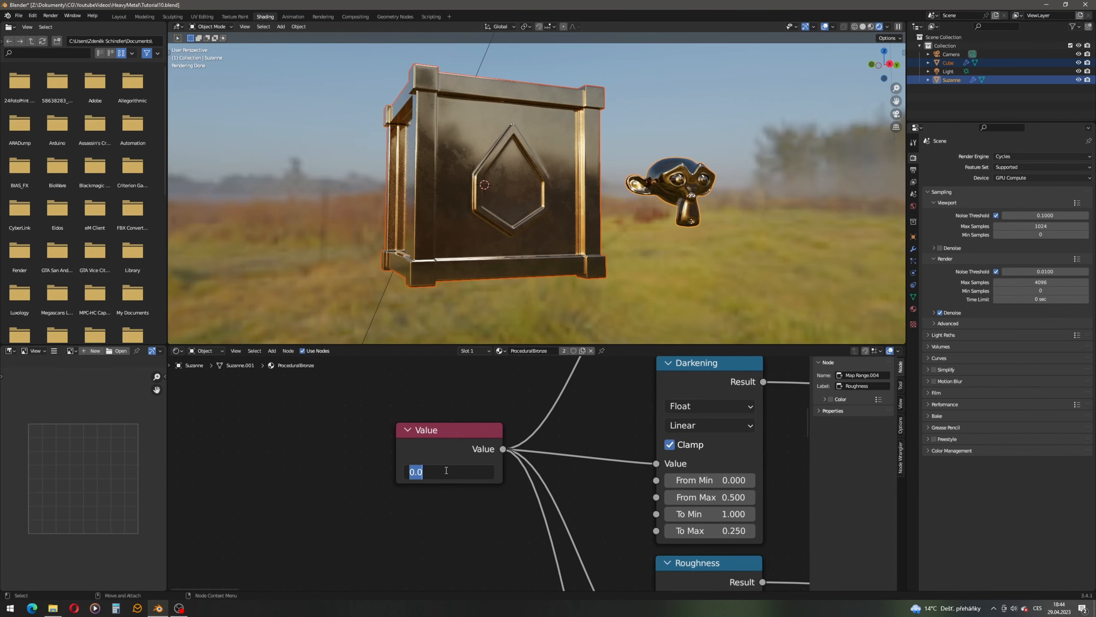
key(Return)
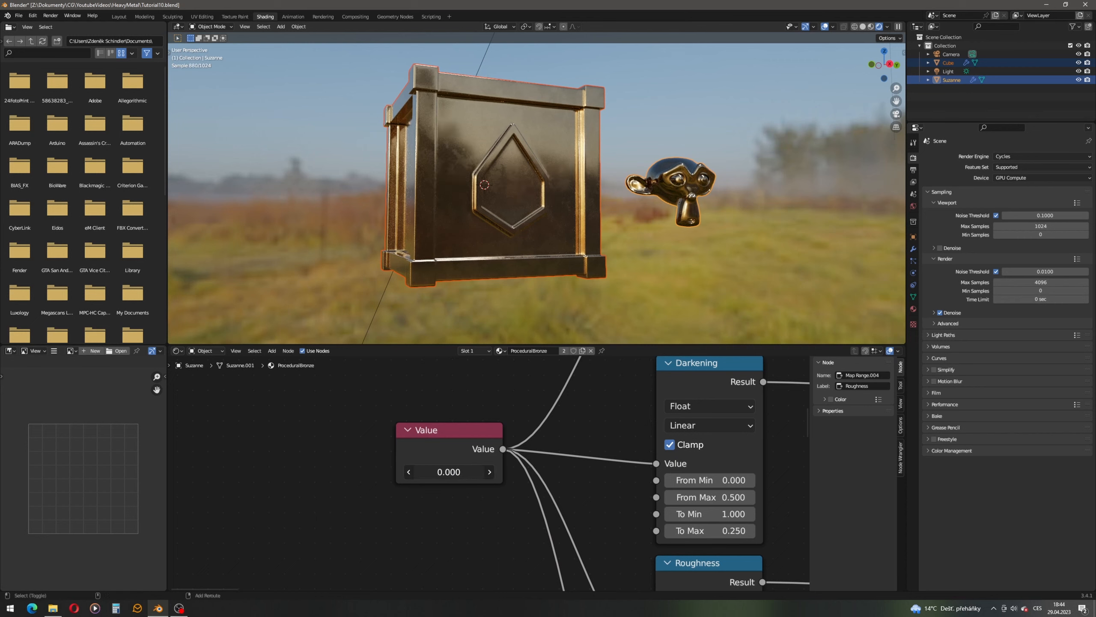
drag(446, 471, 505, 471)
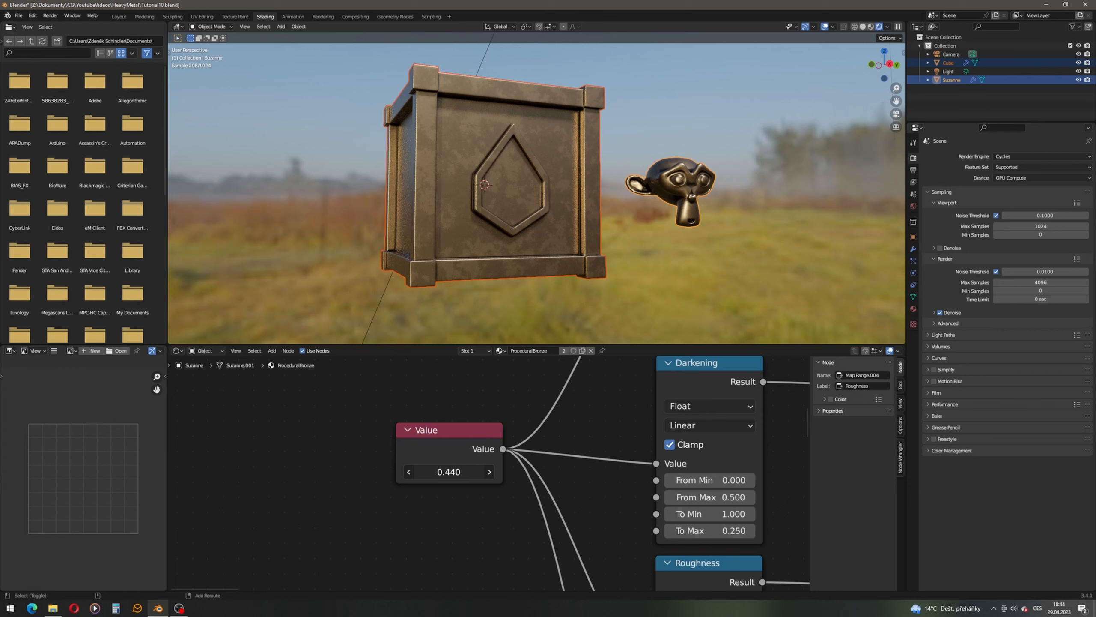
- Examine the dulled crate surface and trace the Darkening and Roughness links through the node tree
scroll(460, 467, down, 3)
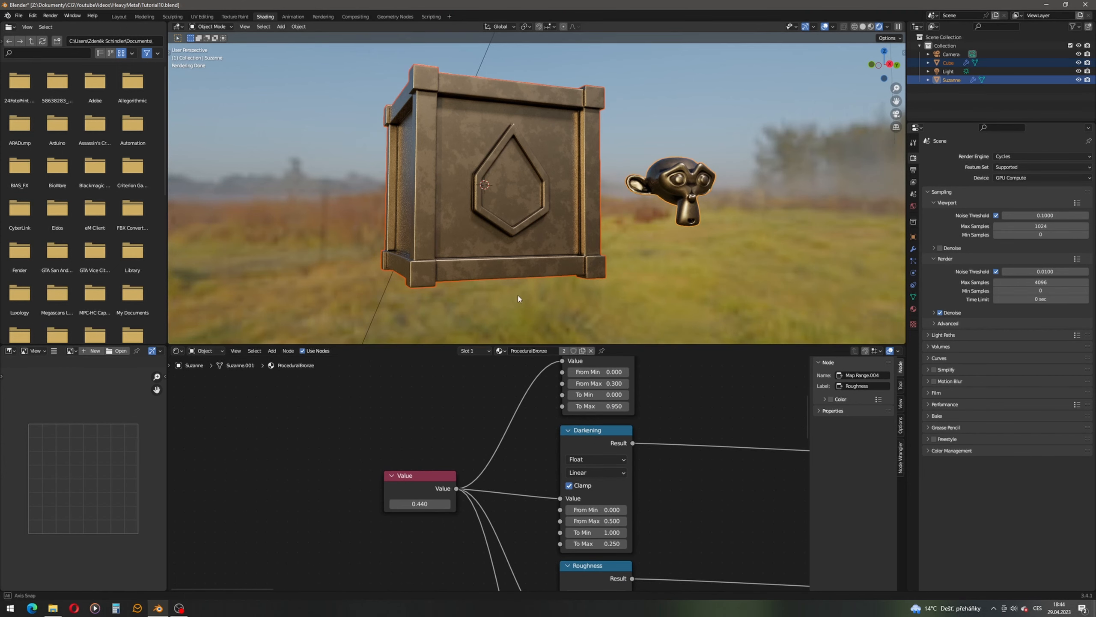
middle_drag(517, 295, 521, 303)
scroll(639, 447, down, 1)
middle_drag(639, 448, 529, 441)
scroll(529, 442, down, 5)
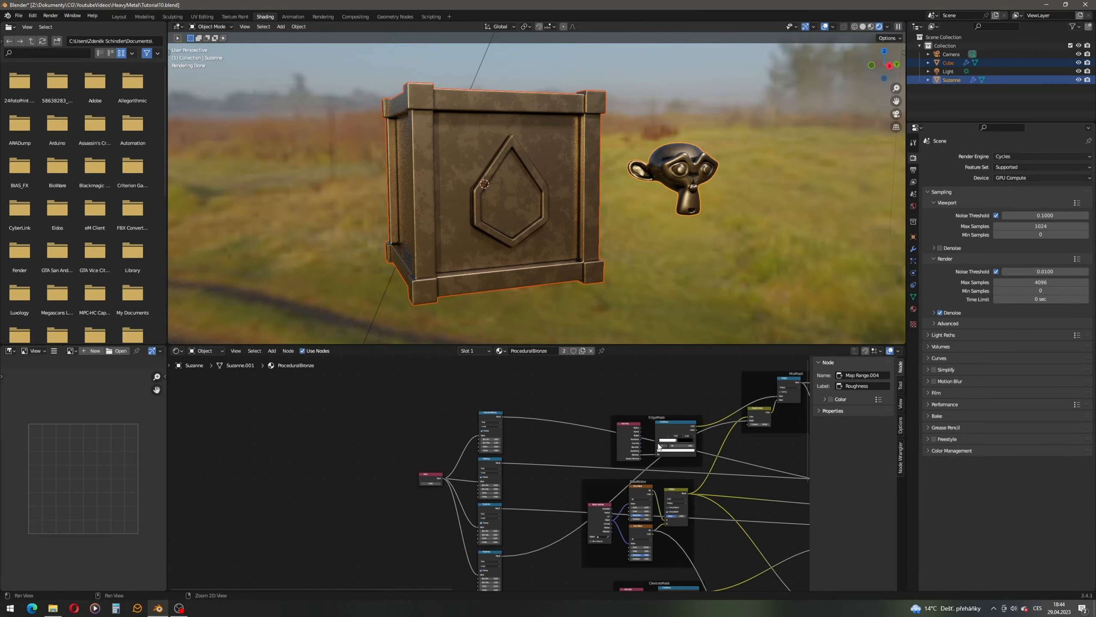
middle_drag(560, 509, 420, 473)
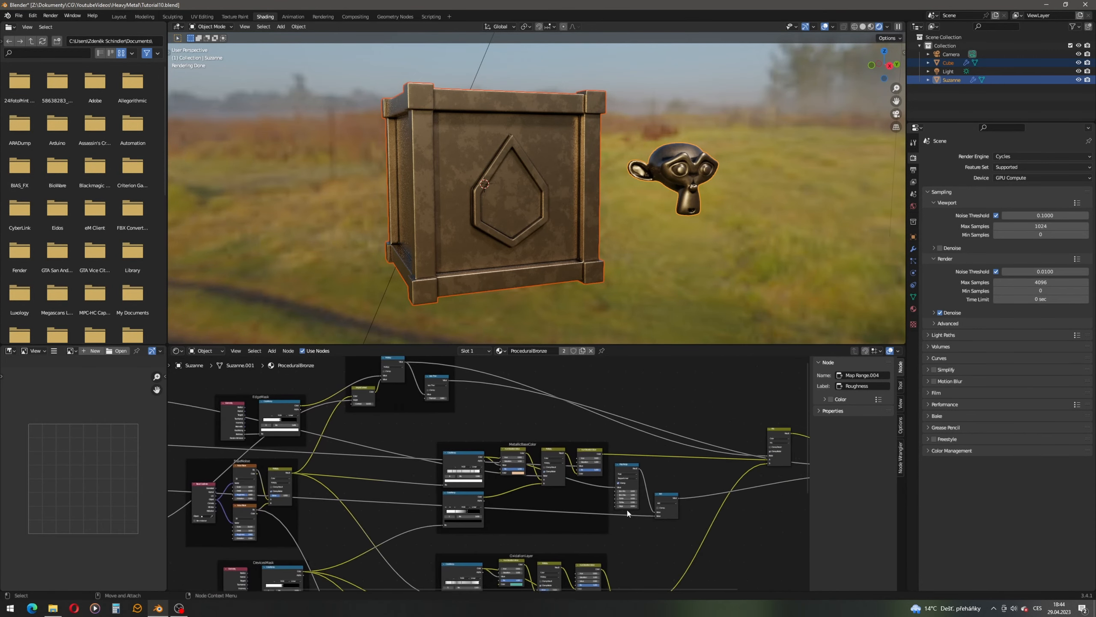
scroll(635, 505, up, 2)
scroll(634, 500, down, 1)
middle_drag(276, 501, 595, 496)
scroll(452, 476, up, 5)
middle_drag(324, 470, 552, 479)
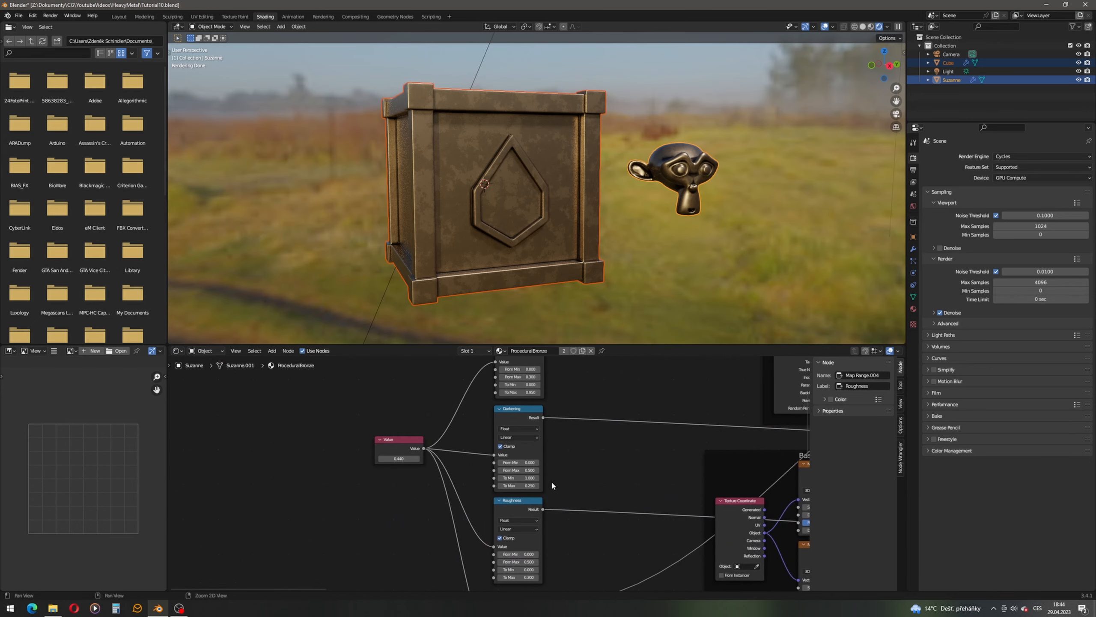
scroll(552, 480, up, 2)
scroll(496, 475, down, 2)
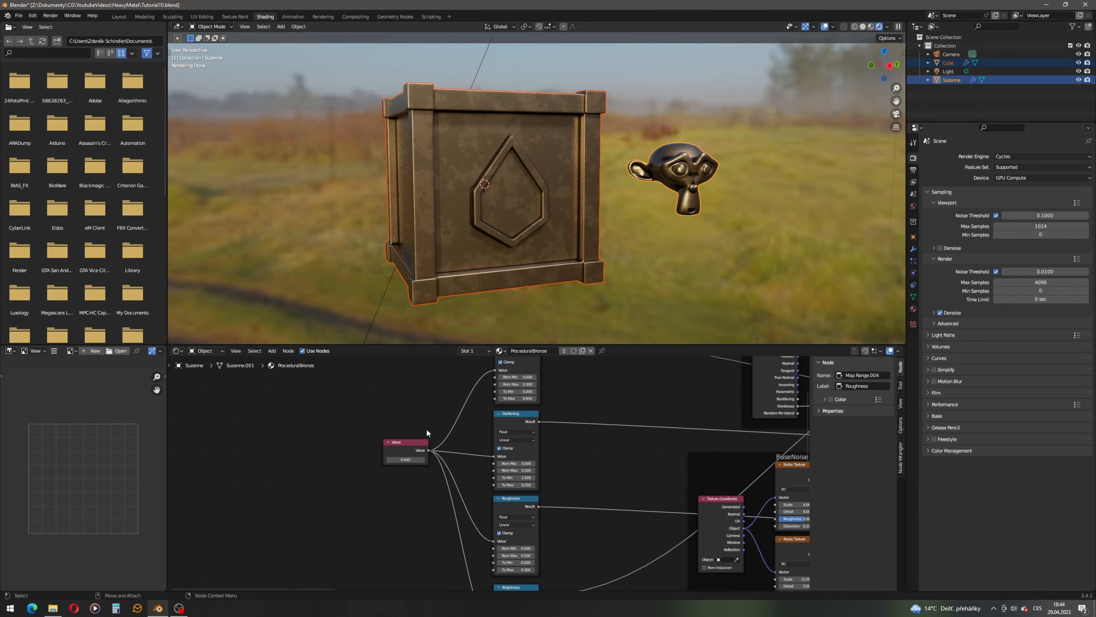
middle_drag(506, 276, 511, 279)
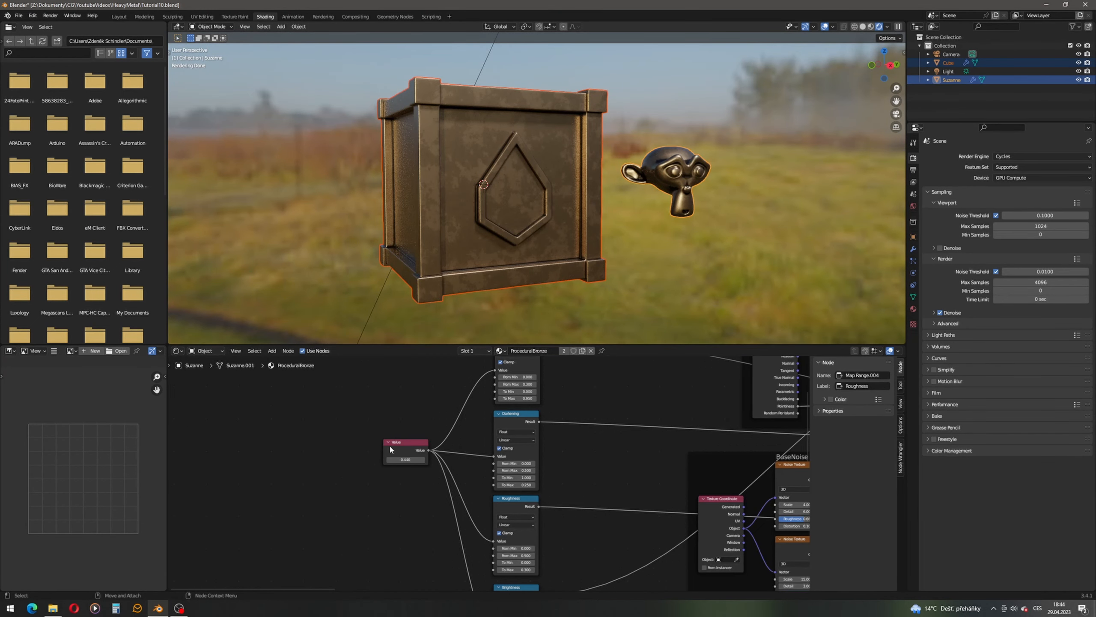
- Reset the Value node to 0 and raise it to 0.43 to compare the clean and aged bronze
scroll(391, 446, up, 1)
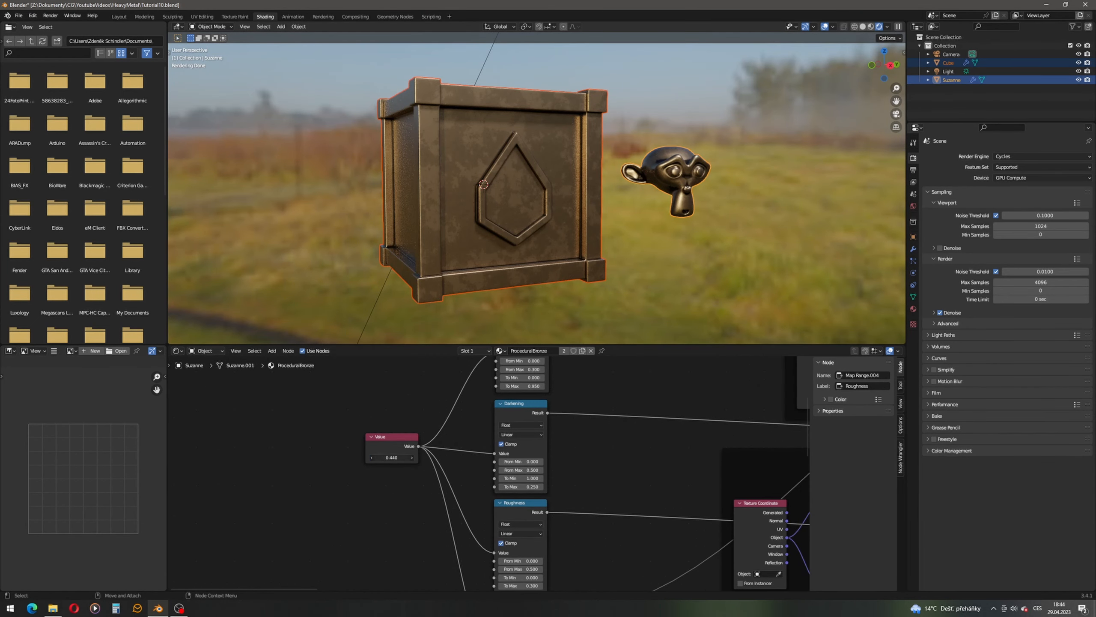
key(Return)
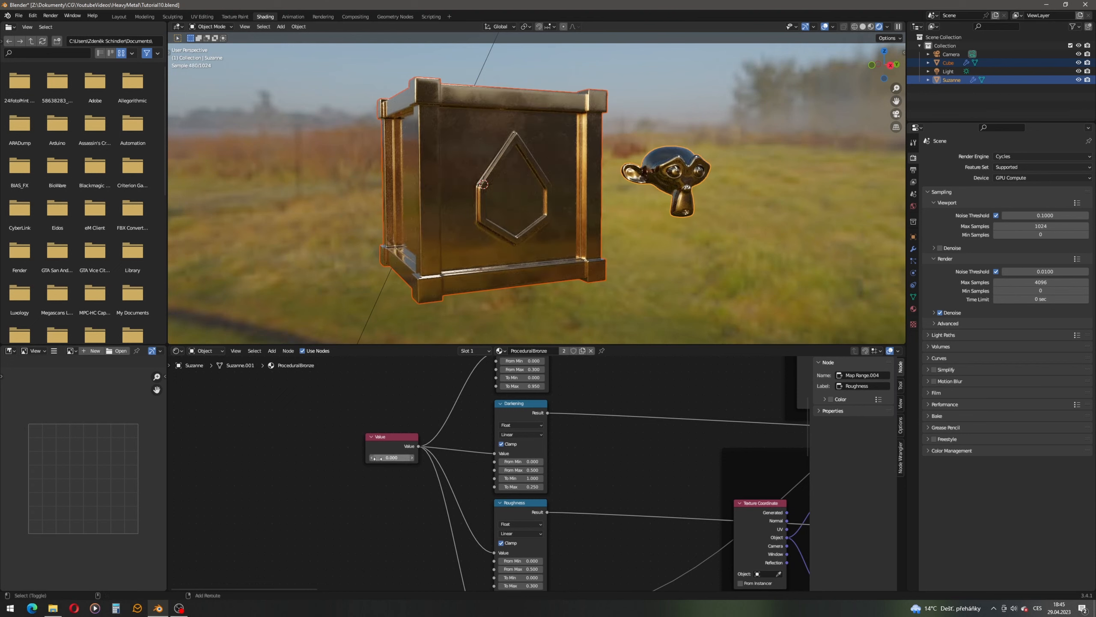
drag(391, 457, 410, 457)
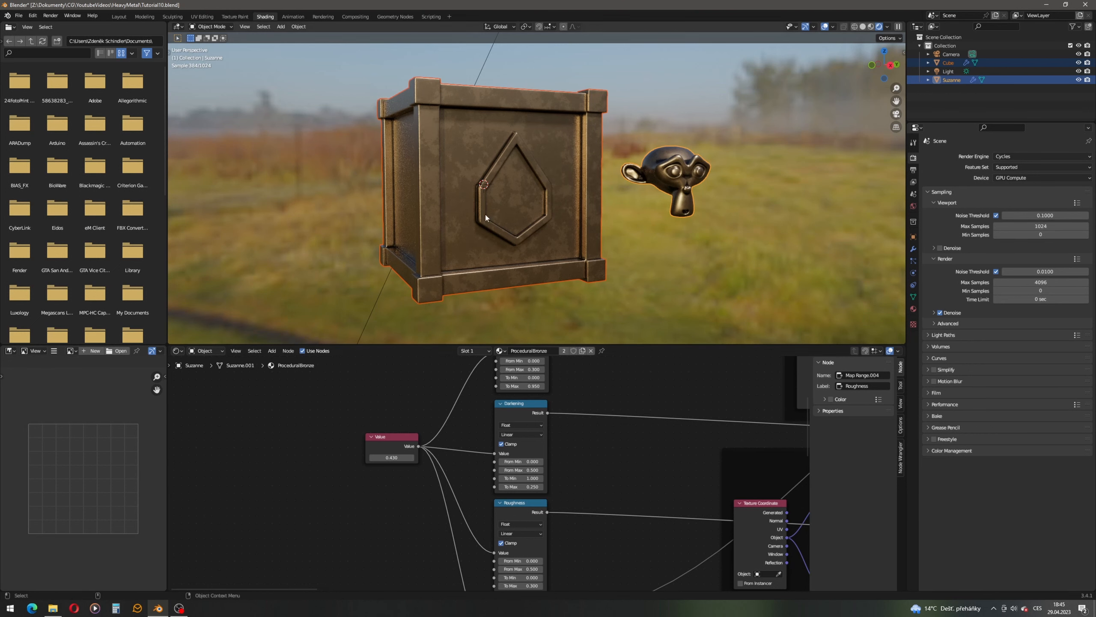
- Set the Darkening node's To Max to 0.15 and the Value node to 0.5
middle_drag(611, 473, 314, 452)
scroll(555, 470, up, 2)
scroll(555, 460, down, 4)
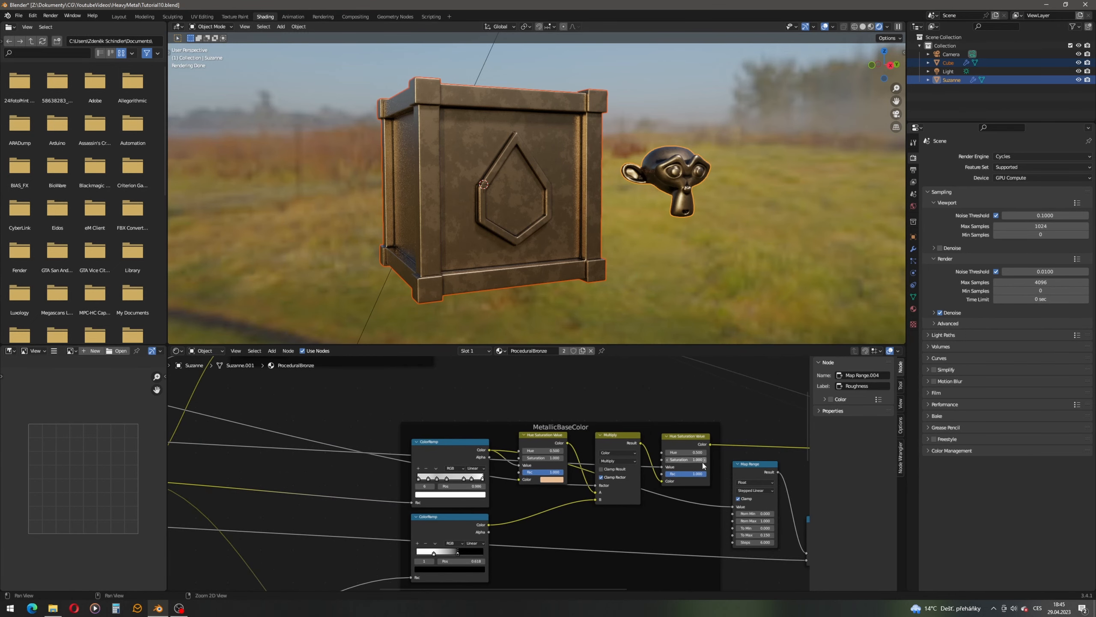
scroll(708, 474, up, 1)
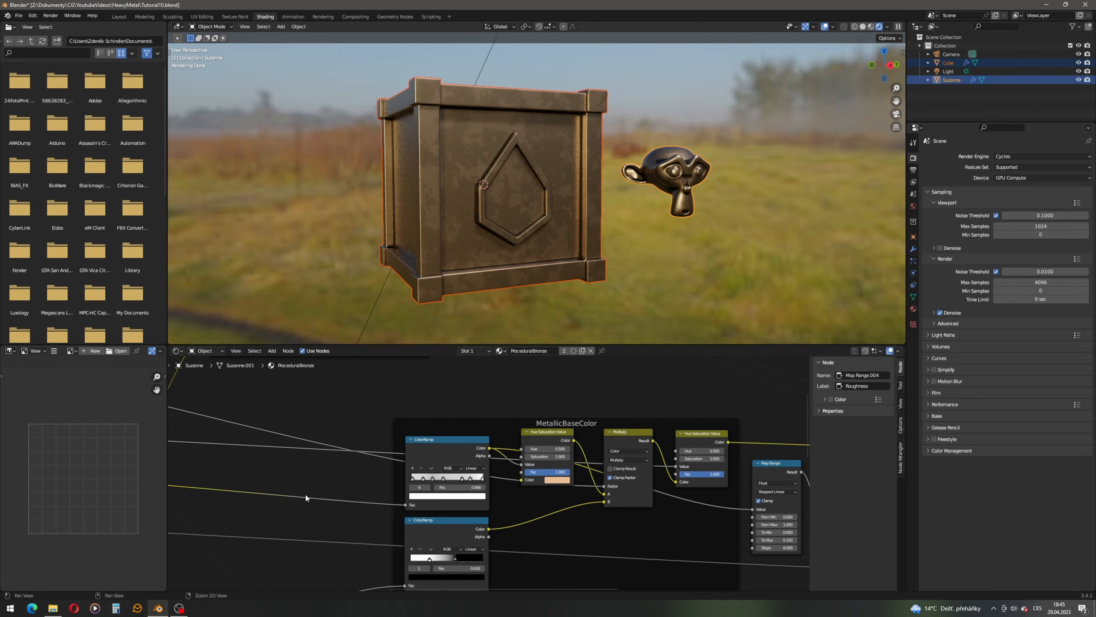
middle_drag(311, 495, 735, 471)
scroll(475, 486, down, 7)
scroll(463, 465, up, 5)
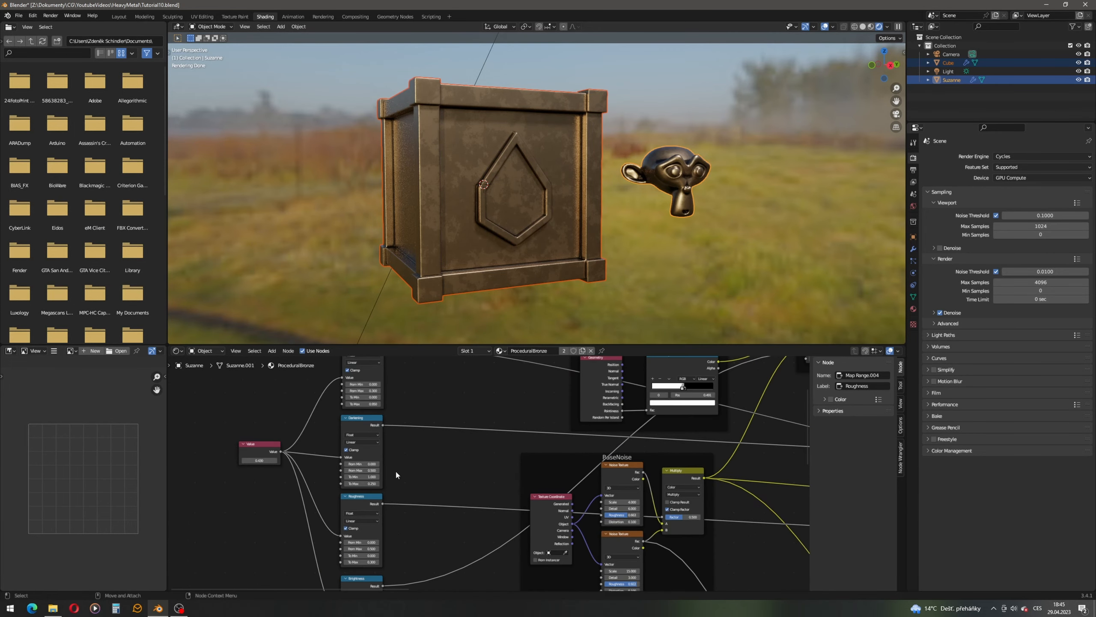
middle_drag(395, 470, 546, 463)
scroll(524, 472, up, 1)
scroll(514, 474, up, 1)
click(547, 478)
text(0.15)
key(Return)
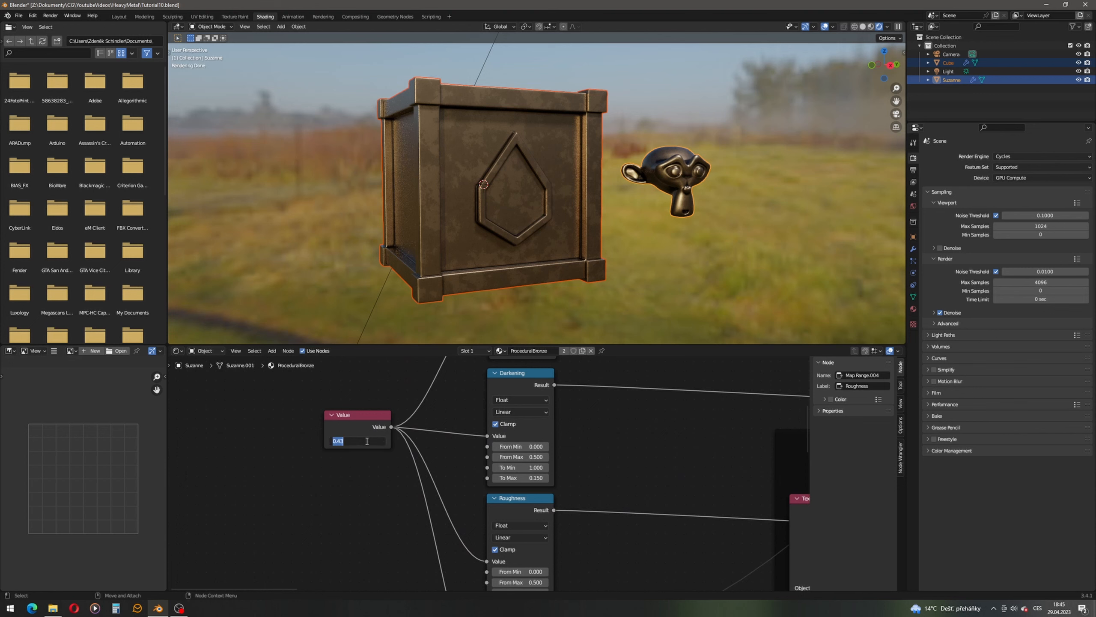
key(Return)
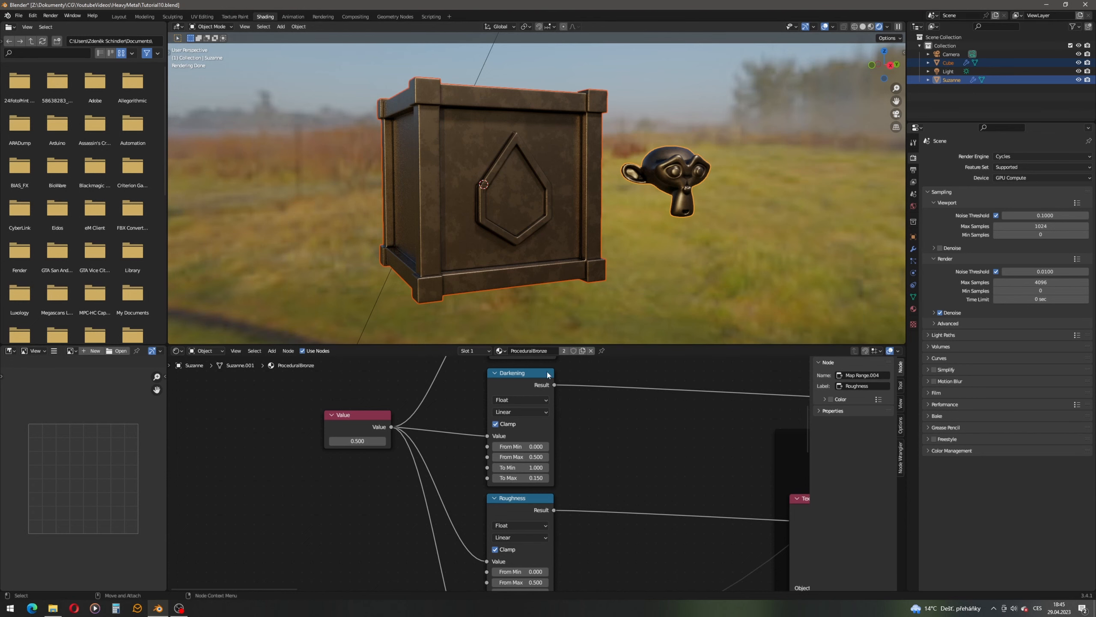
- Move the Add node beside the MetallicBaseColor frame and the Map Range node near the OxidationLayer's Mix node slightly
scroll(607, 450, down, 5)
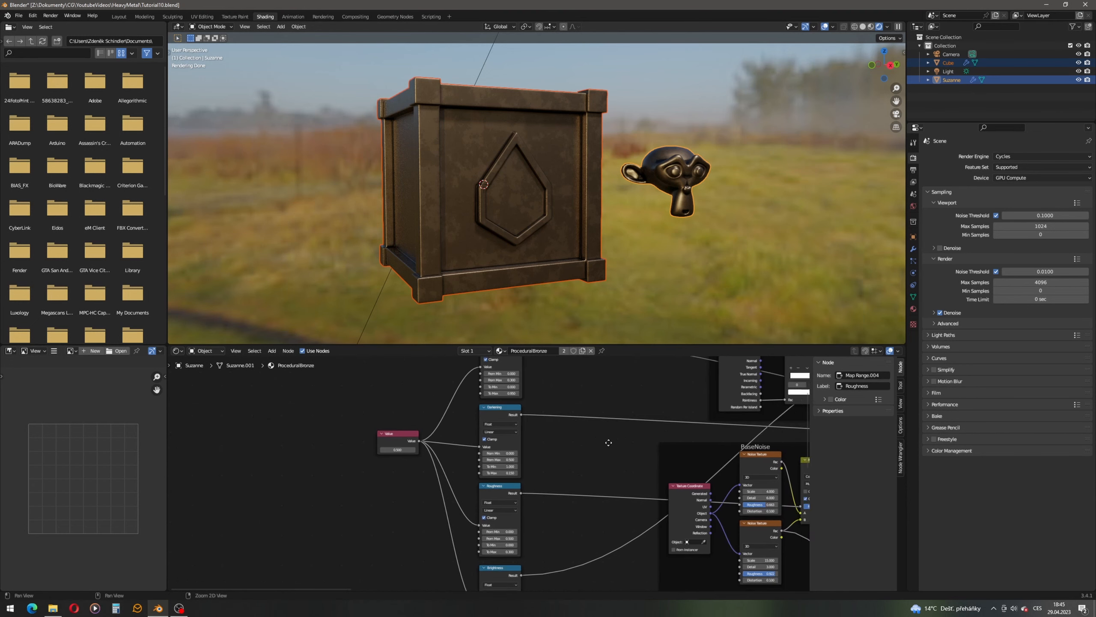
middle_drag(458, 453, 584, 464)
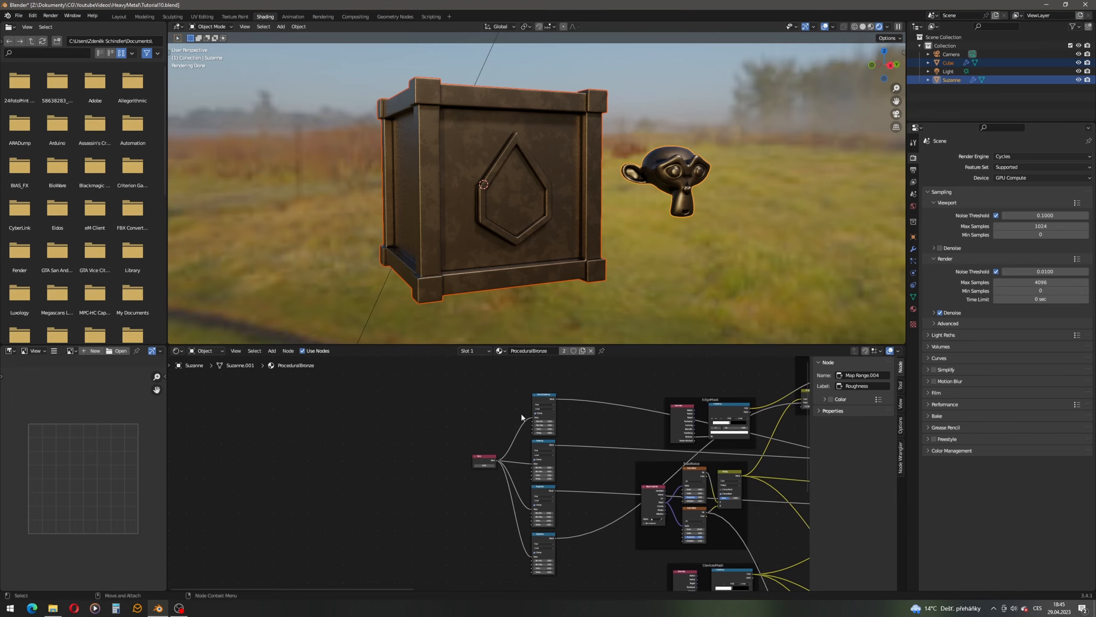
mouse_move(486, 237)
middle_down()
mouse_move(473, 229)
mouse_move(493, 238)
middle_up()
middle_drag(624, 451, 475, 431)
scroll(487, 418, down, 3)
middle_drag(626, 430, 364, 429)
scroll(427, 421, down, 2)
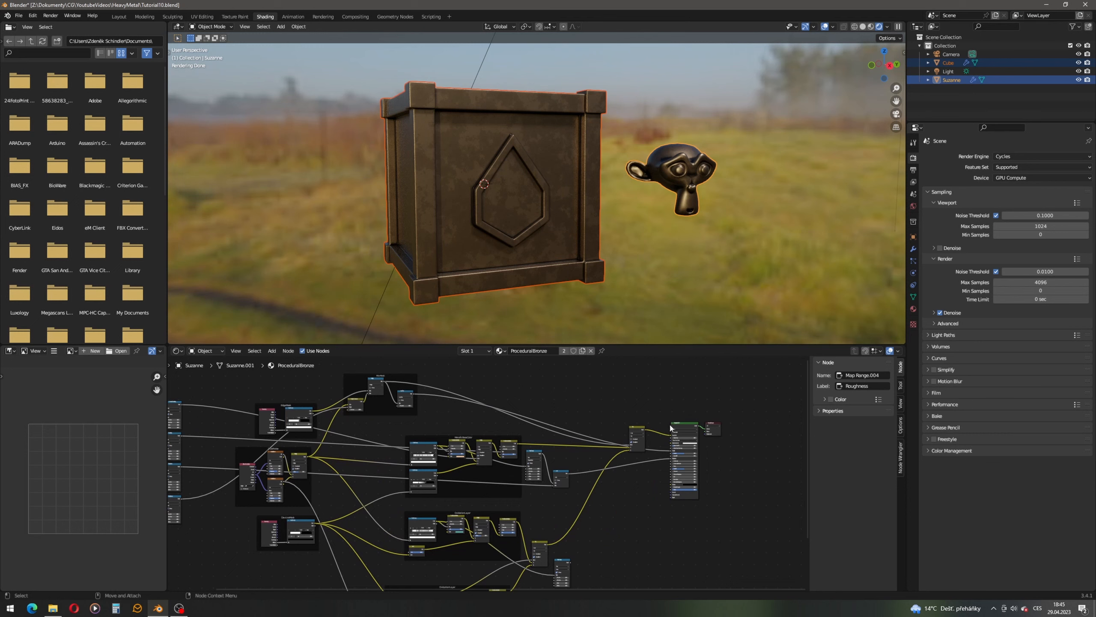
scroll(660, 427, up, 4)
middle_drag(655, 427, 489, 438)
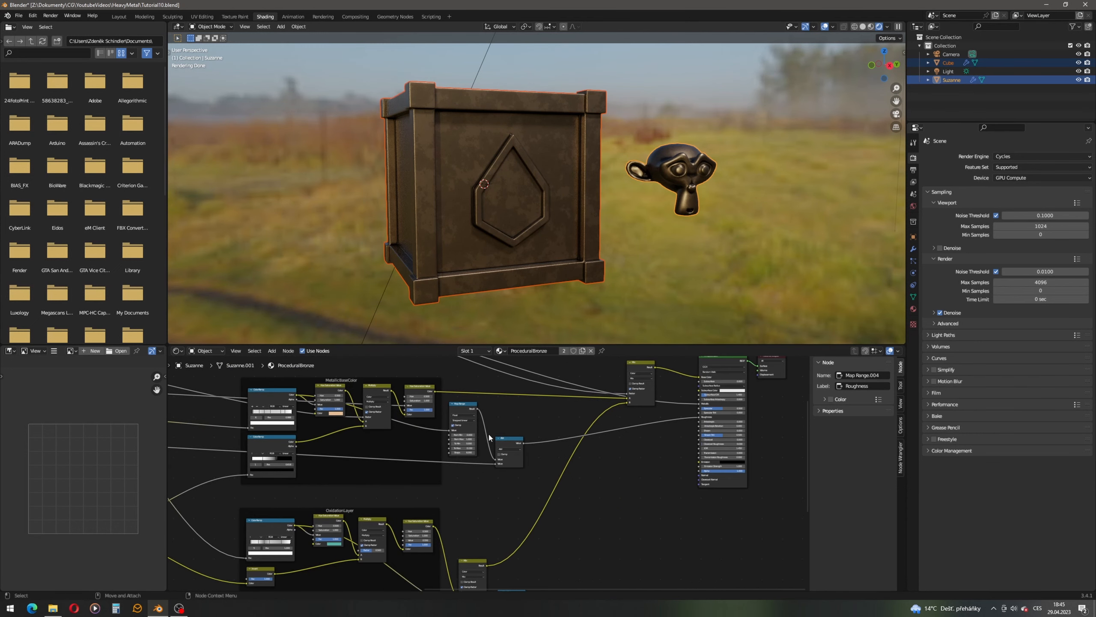
drag(512, 438, 517, 432)
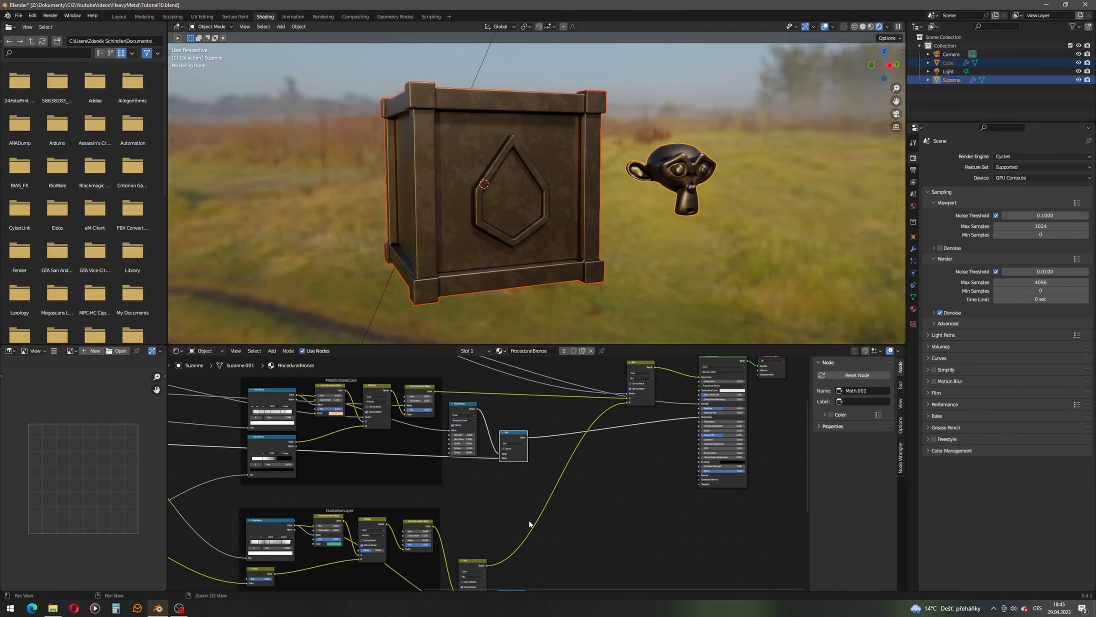
middle_drag(531, 523, 505, 453)
drag(485, 521, 506, 497)
middle_drag(479, 413, 468, 450)
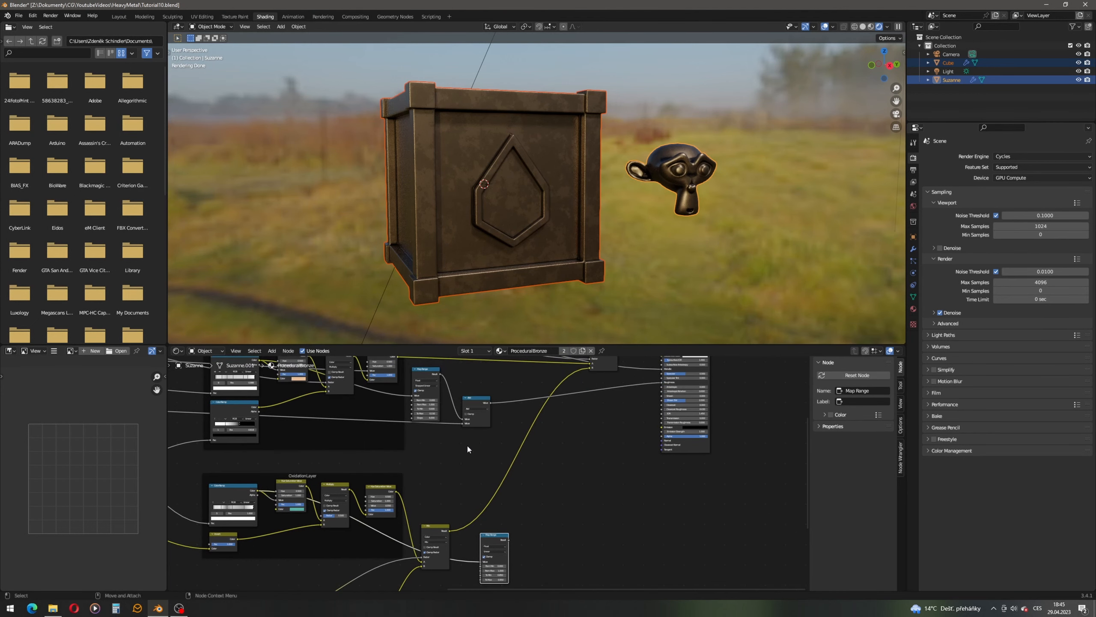
- Add a Mix node in the free space between the Add node and the Principled BSDF
key(shift+a)
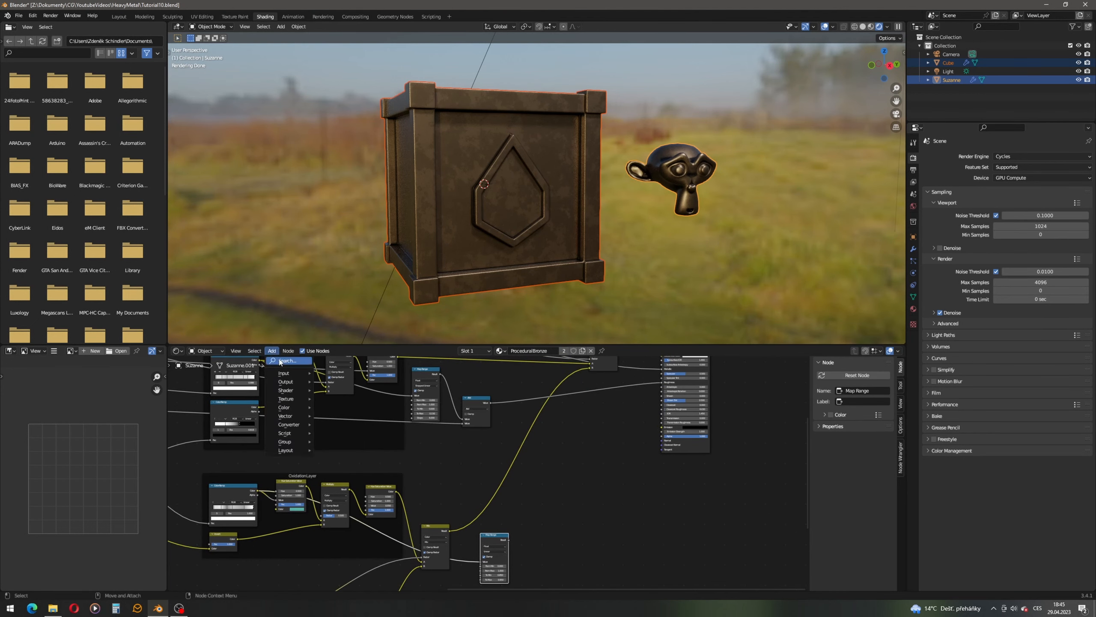
click(281, 360)
text(mix)
key(Return)
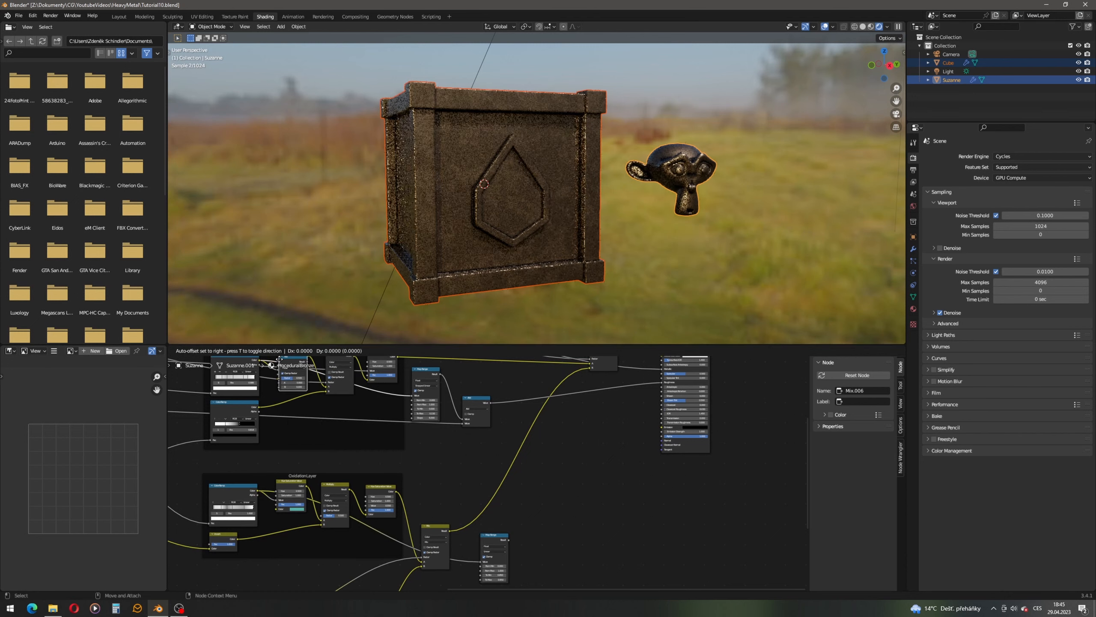
click(565, 453)
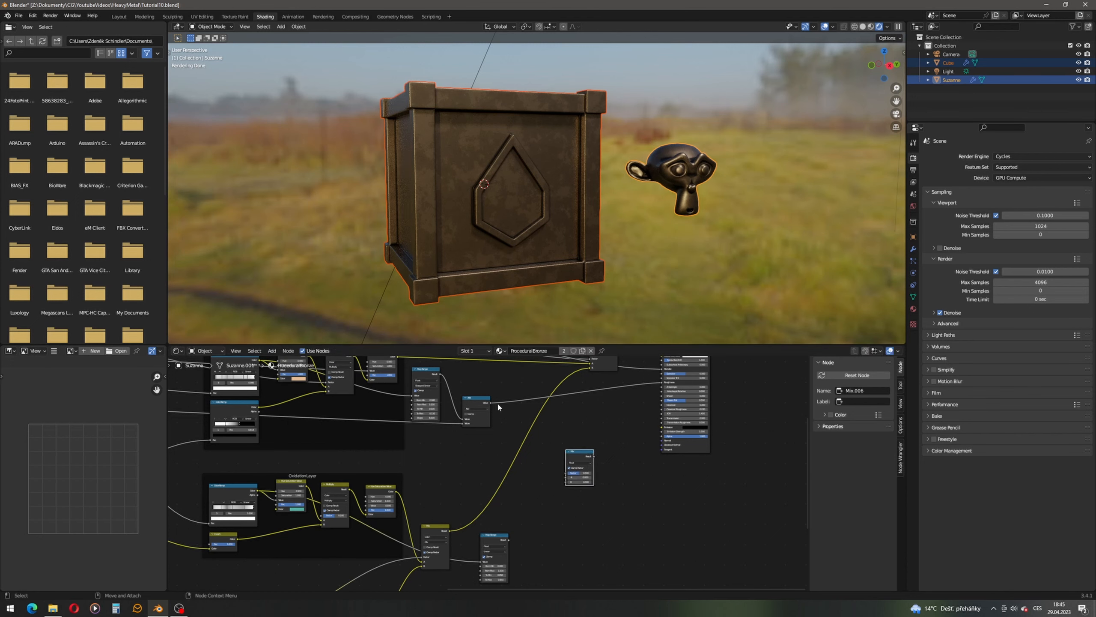
- Switch the new Mix node's data type to Color and connect the Add node's output to its A input
drag(491, 403, 566, 478)
scroll(589, 456, up, 3)
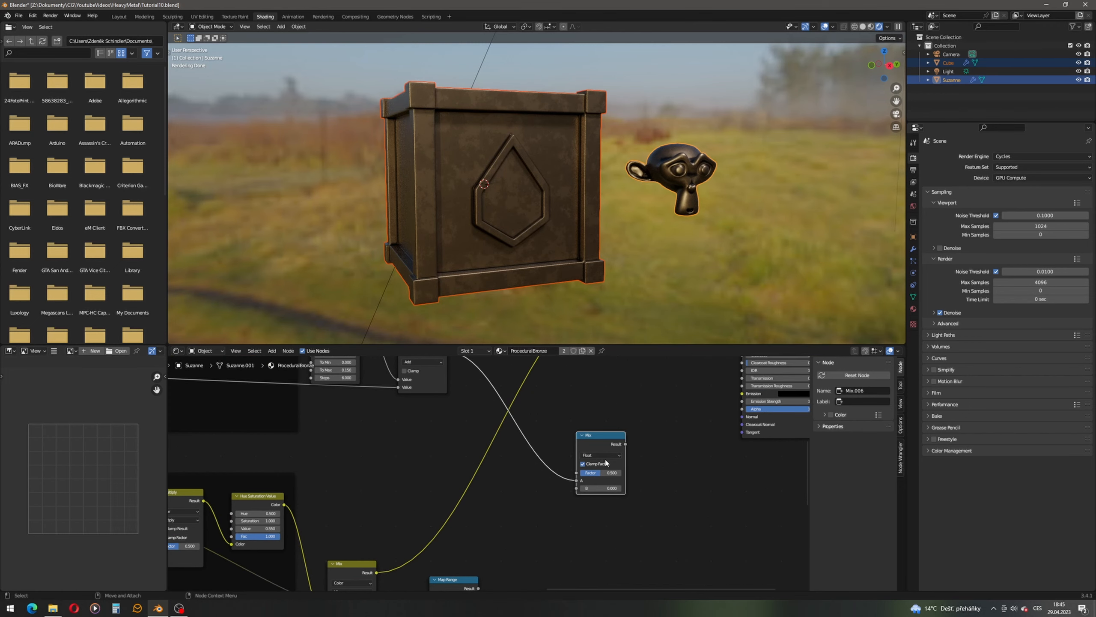
click(605, 456)
click(597, 478)
shift+scroll(452, 389, up, 2)
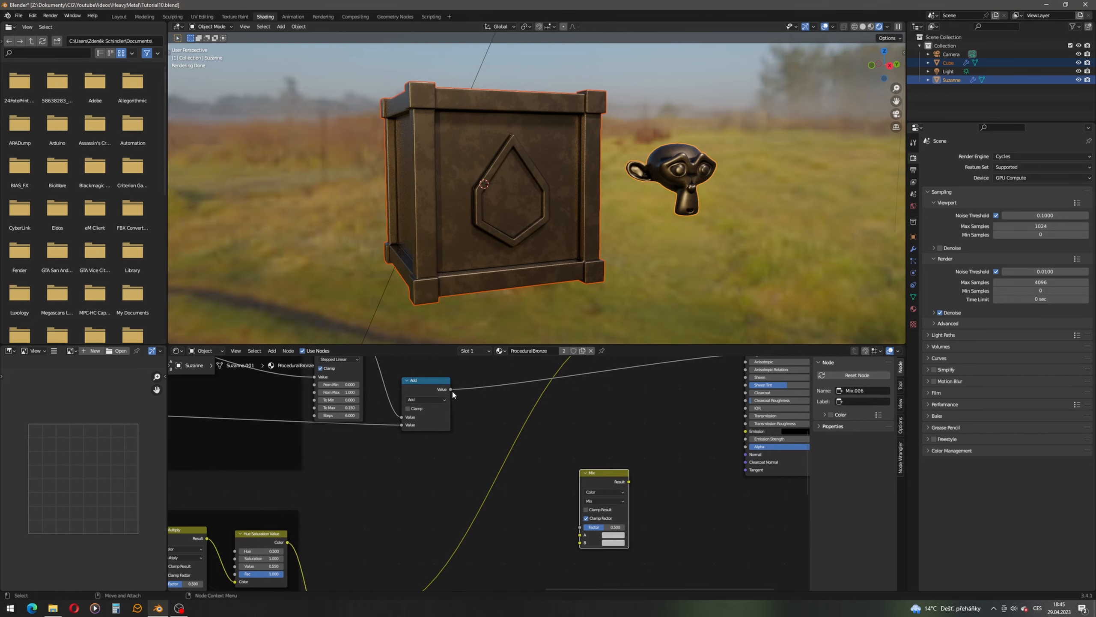
drag(451, 390, 499, 446)
drag(558, 518, 580, 534)
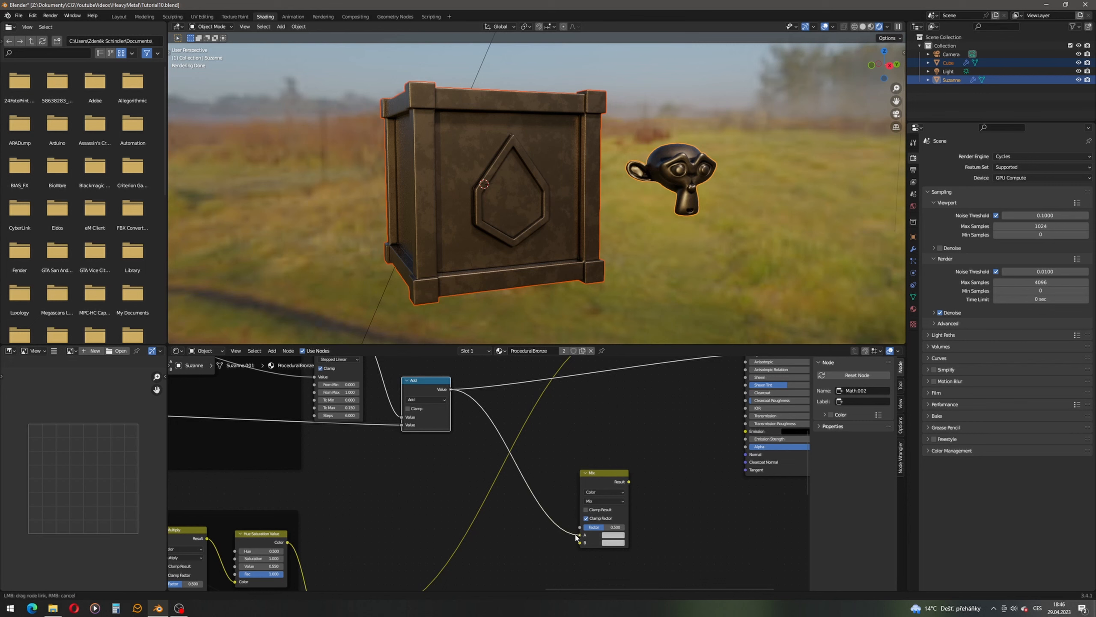
- Connect the Result of the Map Range beside the OxidationLayer's Mix node to the new Mix node's B input
middle_drag(482, 478, 418, 395)
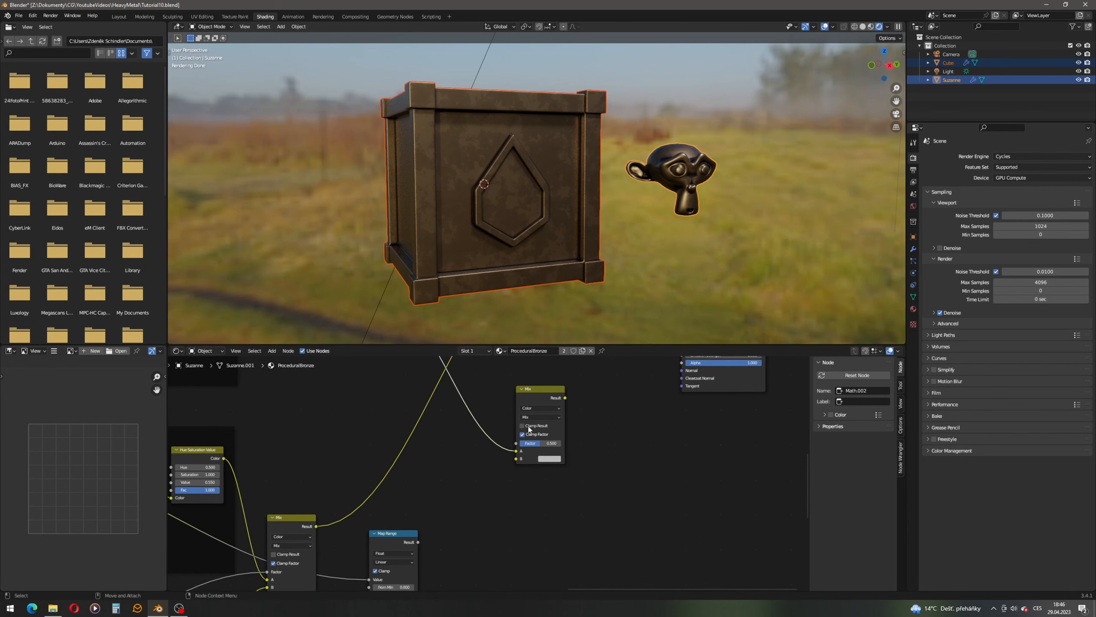
drag(420, 543, 441, 523)
drag(496, 469, 515, 458)
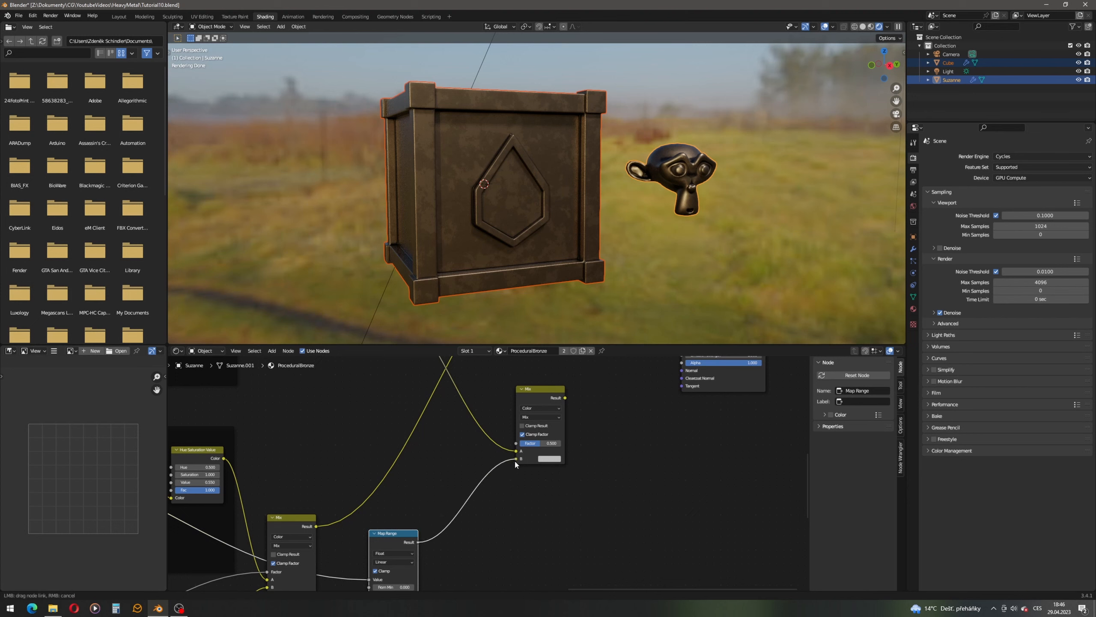
- Feed the new Mix node's Result into the Principled BSDF's Roughness input
middle_drag(441, 451, 387, 499)
scroll(385, 495, down, 4)
middle_drag(413, 426, 401, 492)
drag(477, 524, 503, 517)
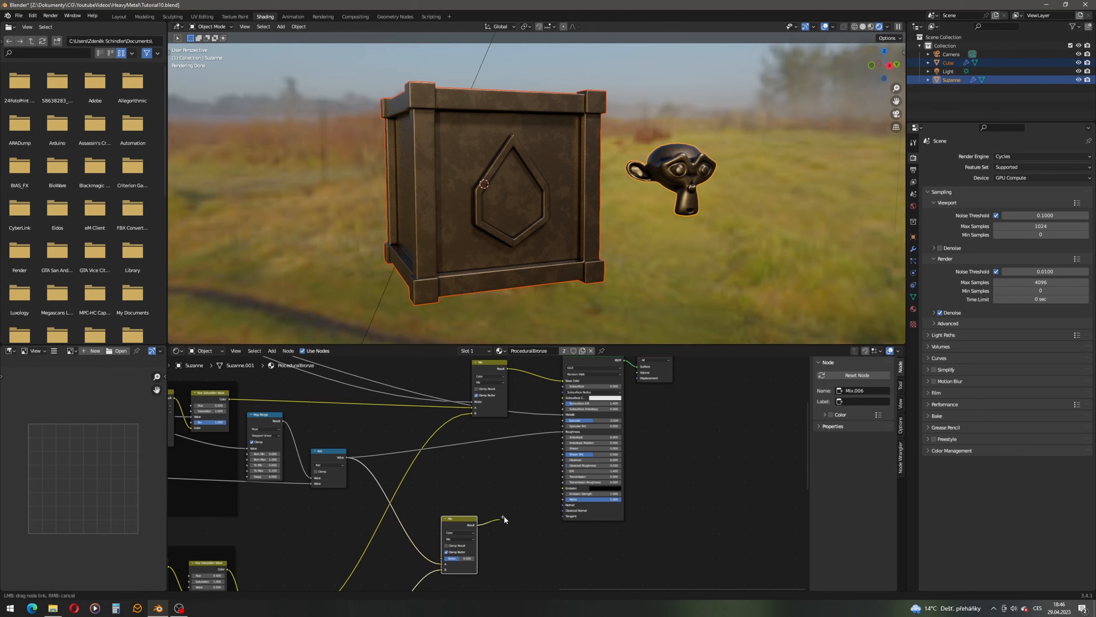
drag(560, 436, 561, 432)
- Connect the output of the first math node in the MixMask frame to the roughness Mix node's Factor
middle_drag(548, 494, 616, 551)
scroll(548, 521, down, 5)
middle_drag(371, 492, 529, 584)
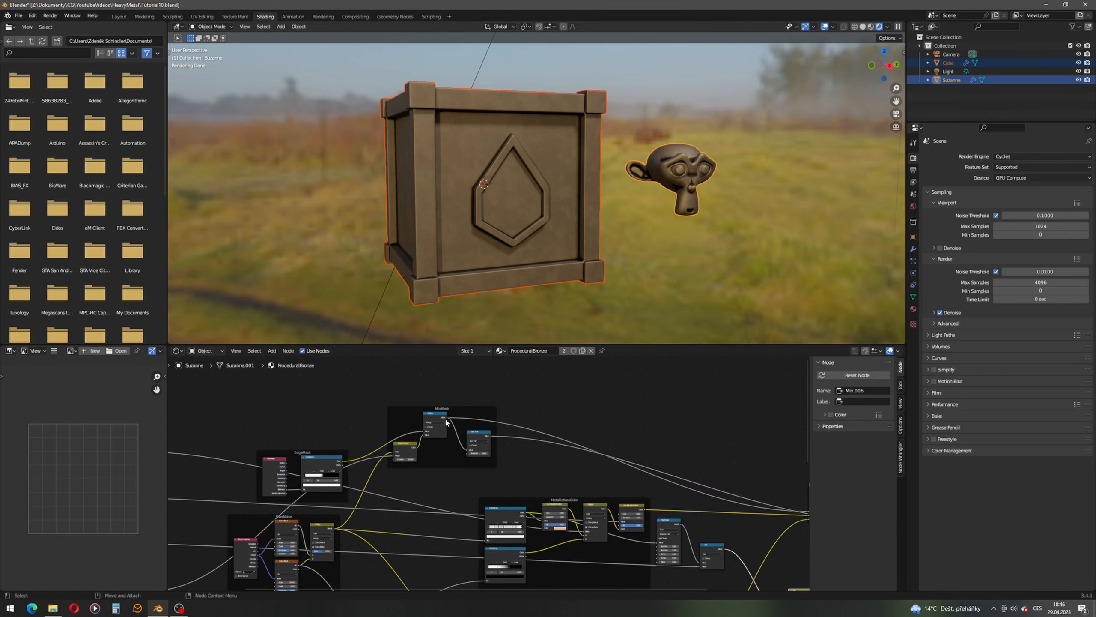
drag(446, 418, 655, 498)
middle_drag(692, 499, 643, 501)
- Set the Value node to 0 to test the bronze without aging
middle_drag(408, 463, 618, 504)
scroll(513, 484, up, 8)
middle_drag(446, 482, 494, 459)
scroll(488, 463, up, 8)
click(452, 452)
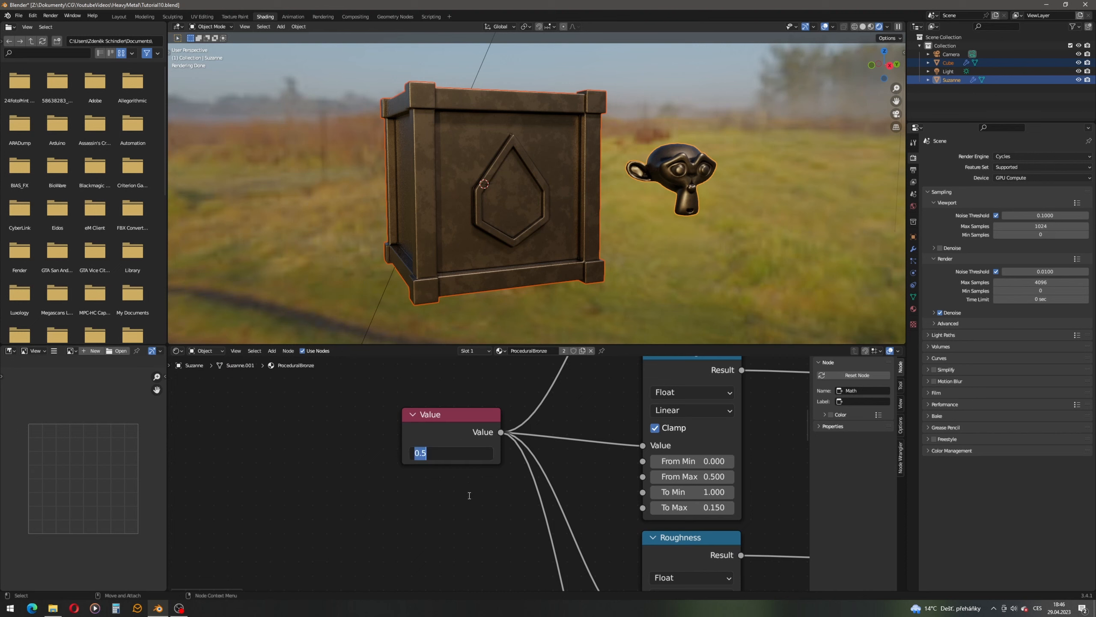
text(0)
key(Return)
- Raise the Value node to 1.480 and examine the patina on the crate and monkey head
drag(447, 452, 492, 451)
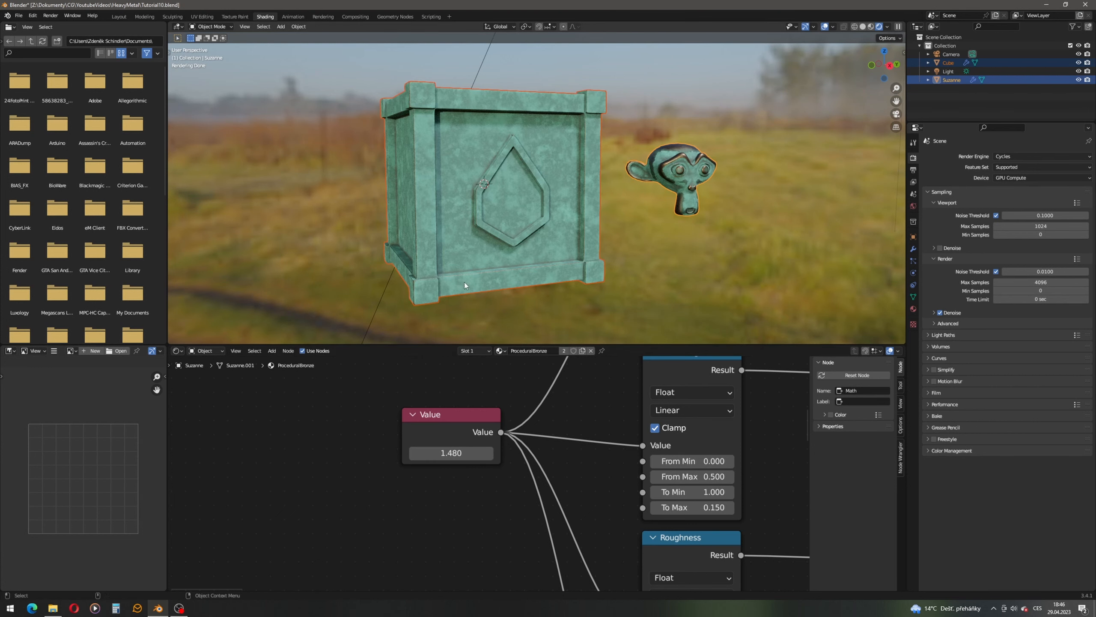
scroll(465, 282, up, 2)
shift+middle_drag(476, 291, 519, 272)
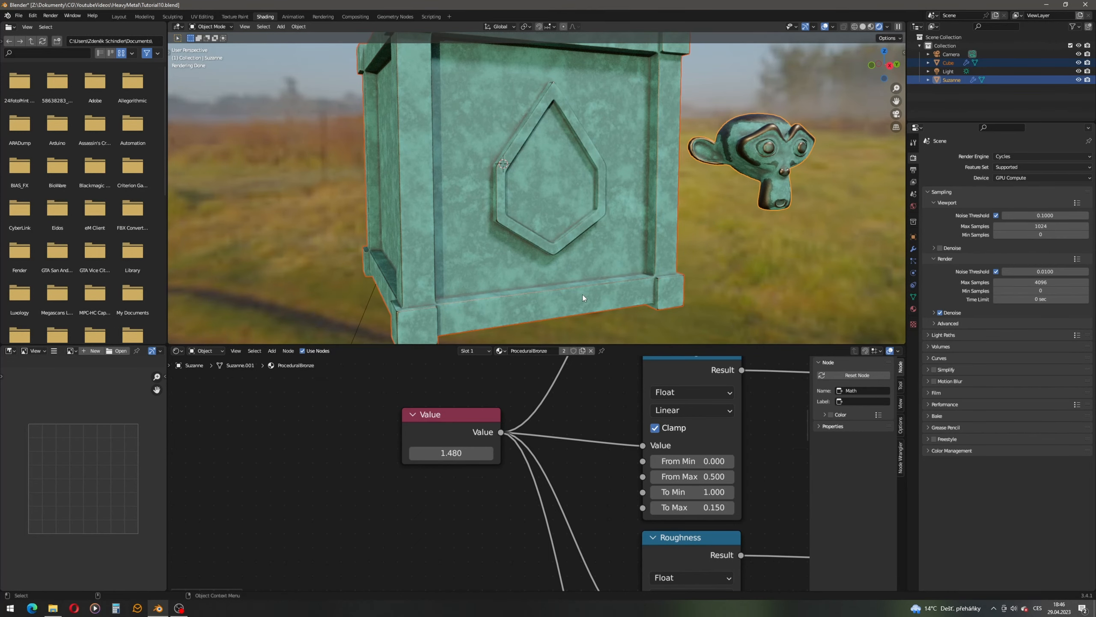
middle_drag(576, 281, 516, 270)
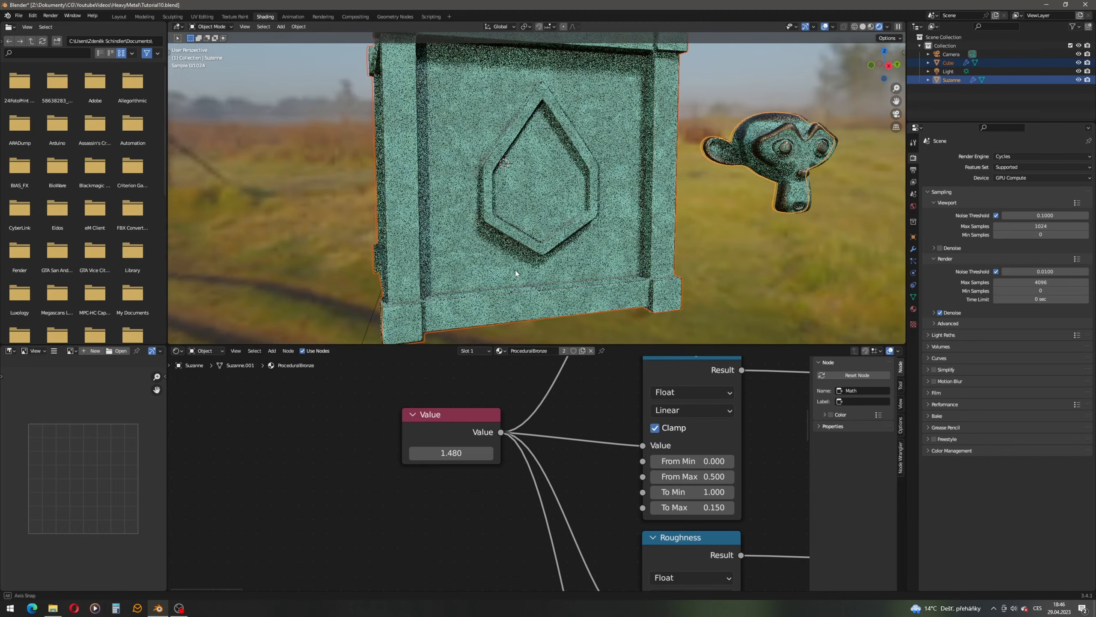
- Return the Value node to 0 and view the crate's polished metal
click(451, 452)
text(0)
key(Return)
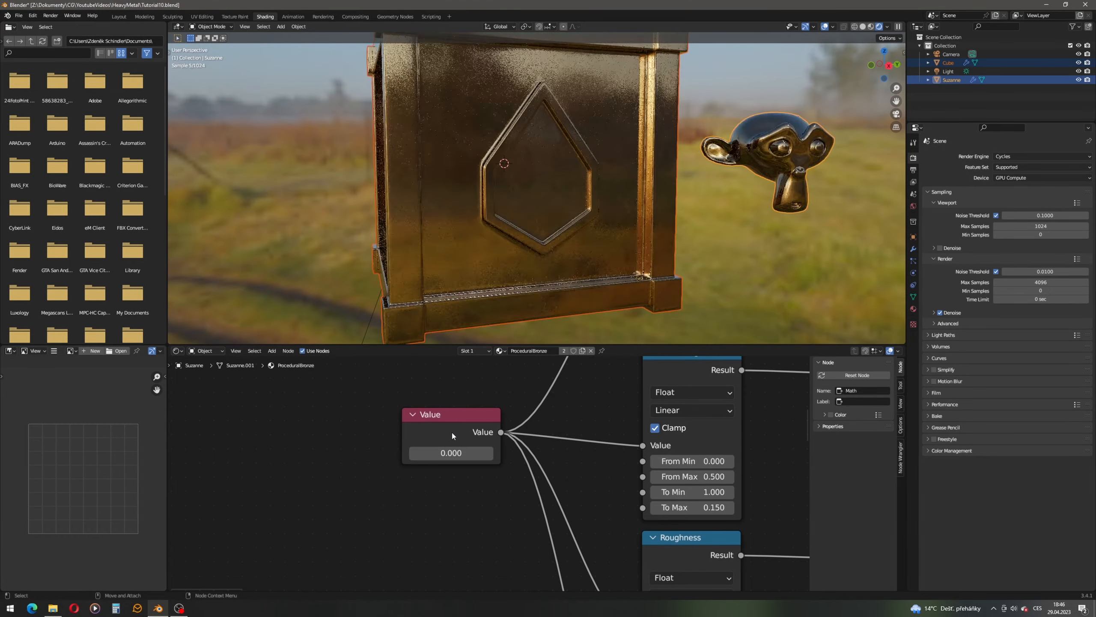
mouse_move(520, 207)
middle_down()
mouse_move(511, 190)
mouse_move(525, 192)
middle_up()
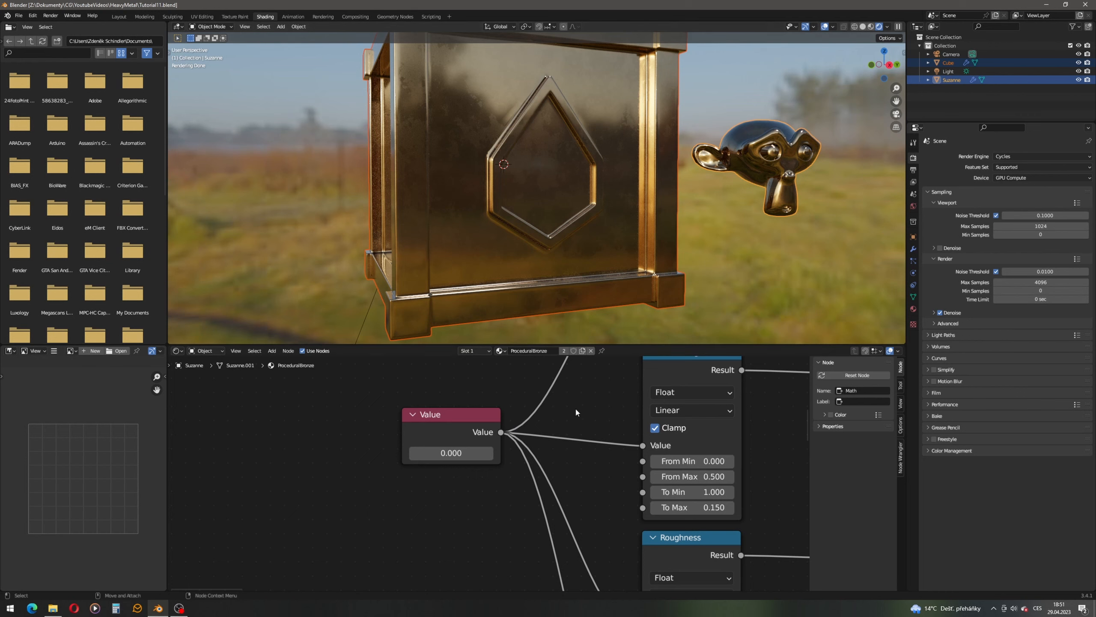
- Frame the Value node together with its four Map Range nodes and label the frame Aging
scroll(561, 431, down, 8)
scroll(553, 457, up, 3)
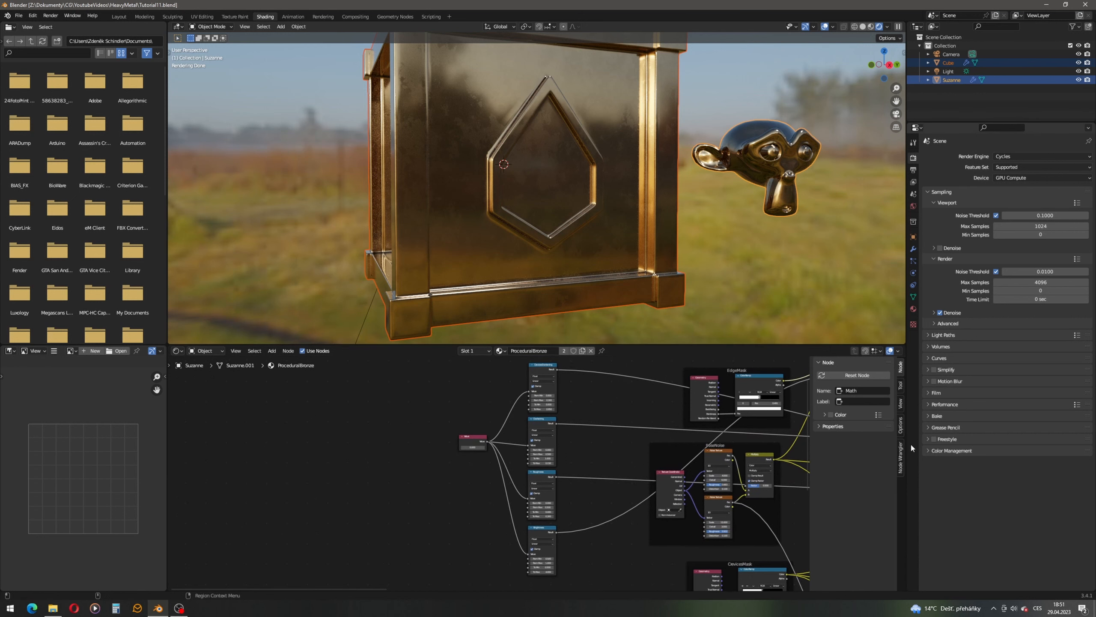
click(904, 468)
middle_drag(456, 406, 477, 426)
drag(437, 378, 617, 594)
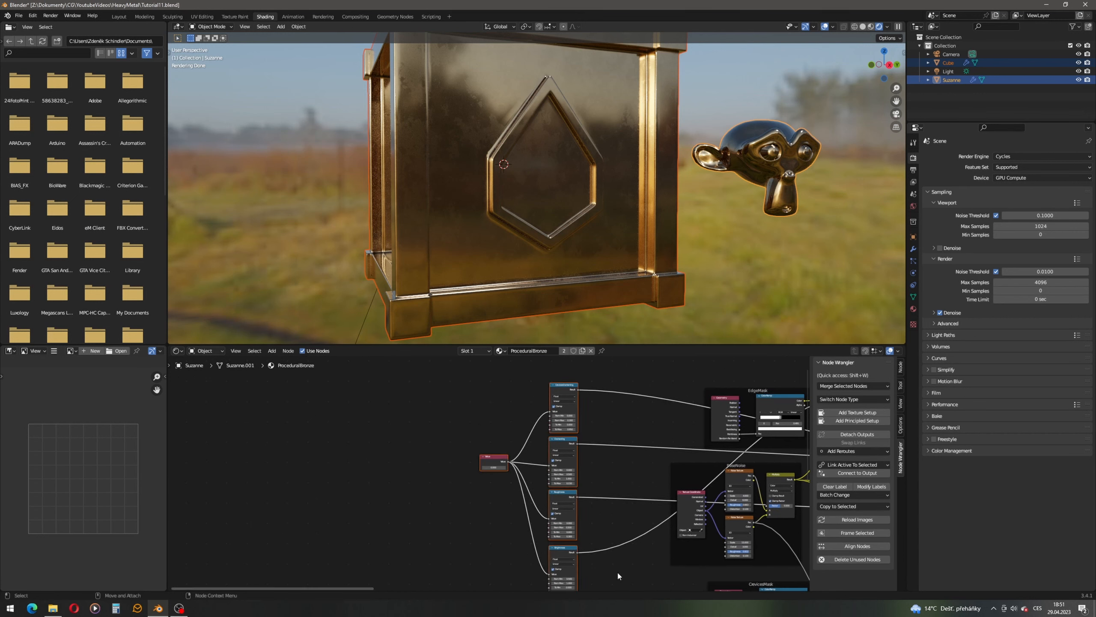
click(858, 533)
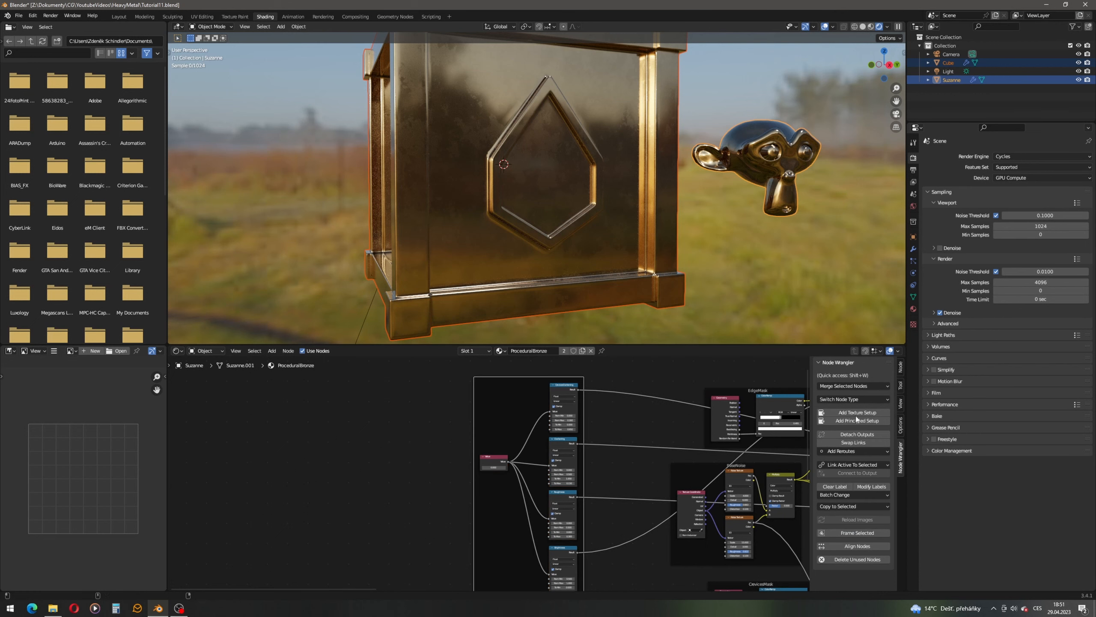
click(901, 368)
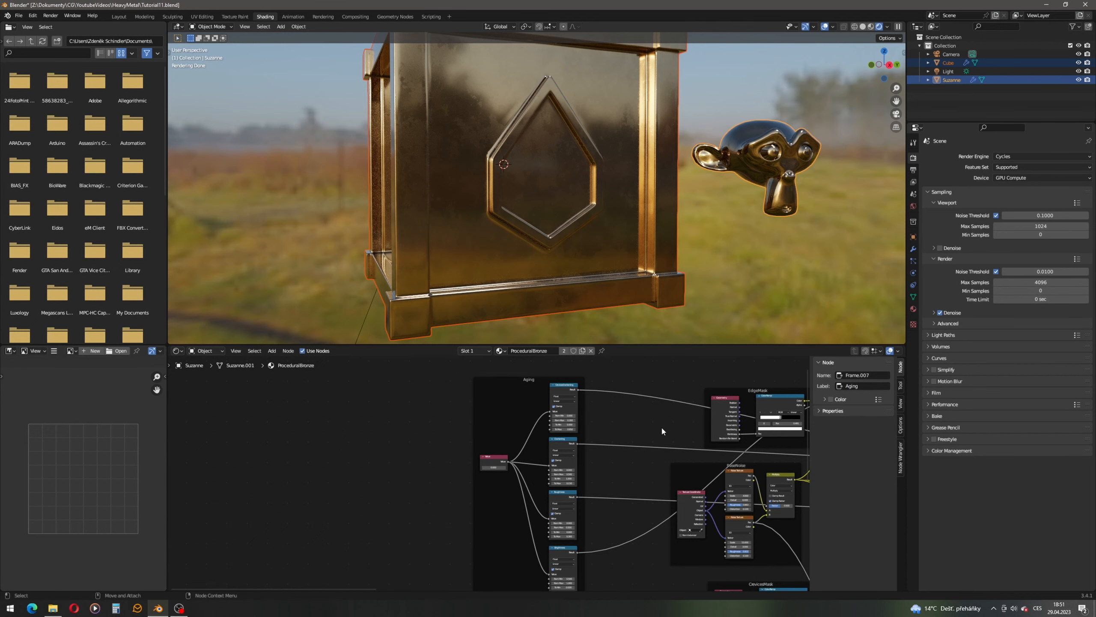
- Move the metal roughness Map Range and Add nodes away from MetallicBaseColor, and place the oxidation Map Range directly beneath them
scroll(667, 417, down, 6)
scroll(503, 463, up, 3)
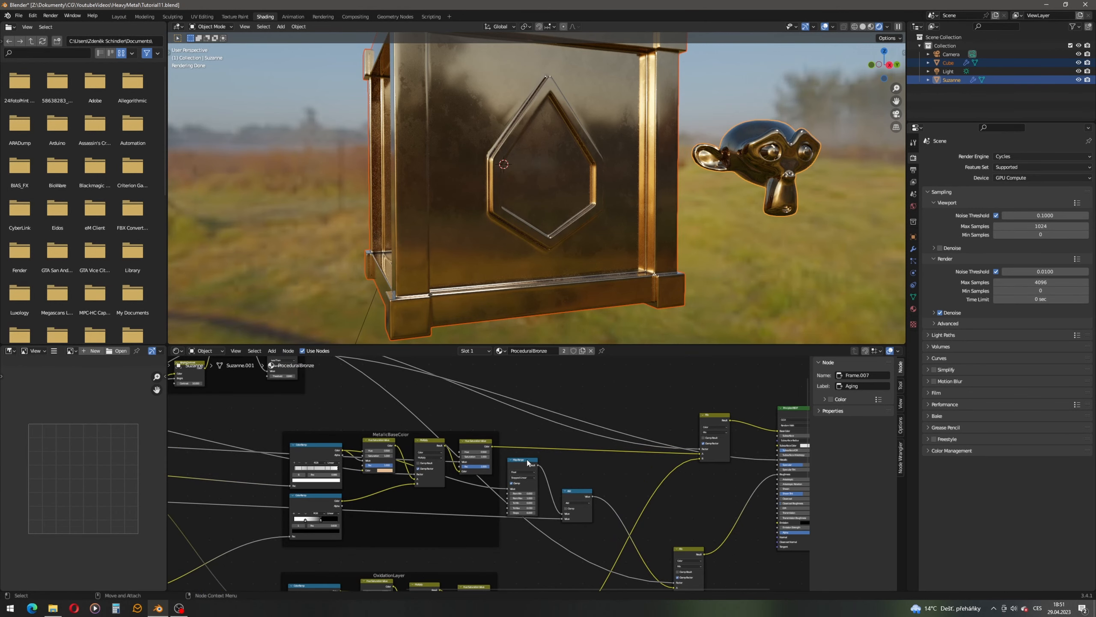
drag(528, 462, 556, 467)
scroll(603, 510, down, 4)
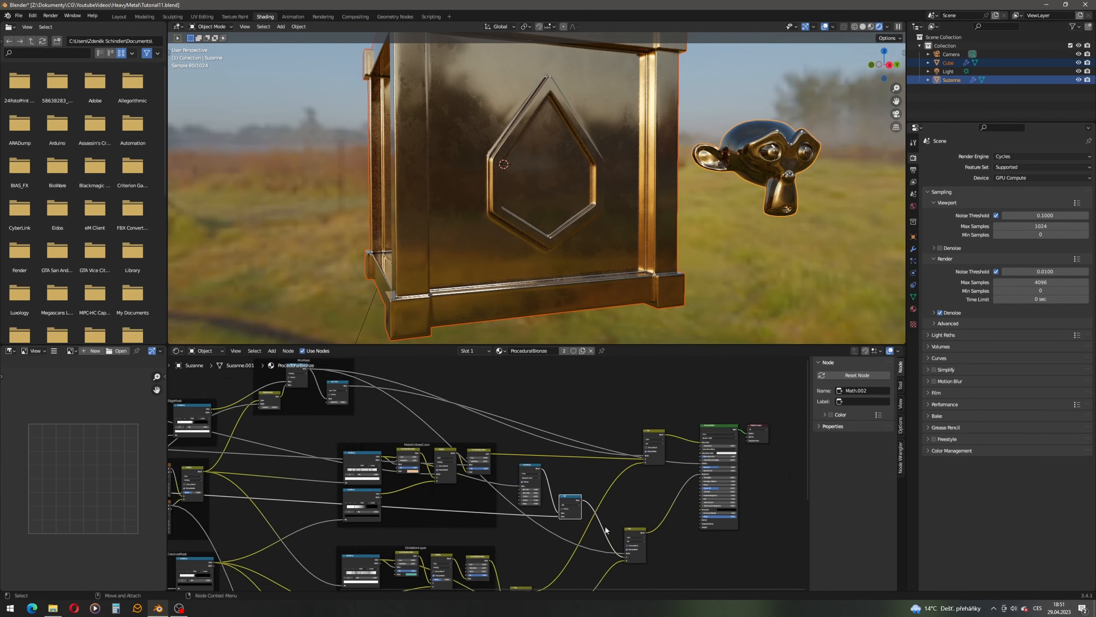
middle_drag(582, 580, 580, 492)
drag(574, 511, 535, 434)
middle_drag(536, 434, 538, 461)
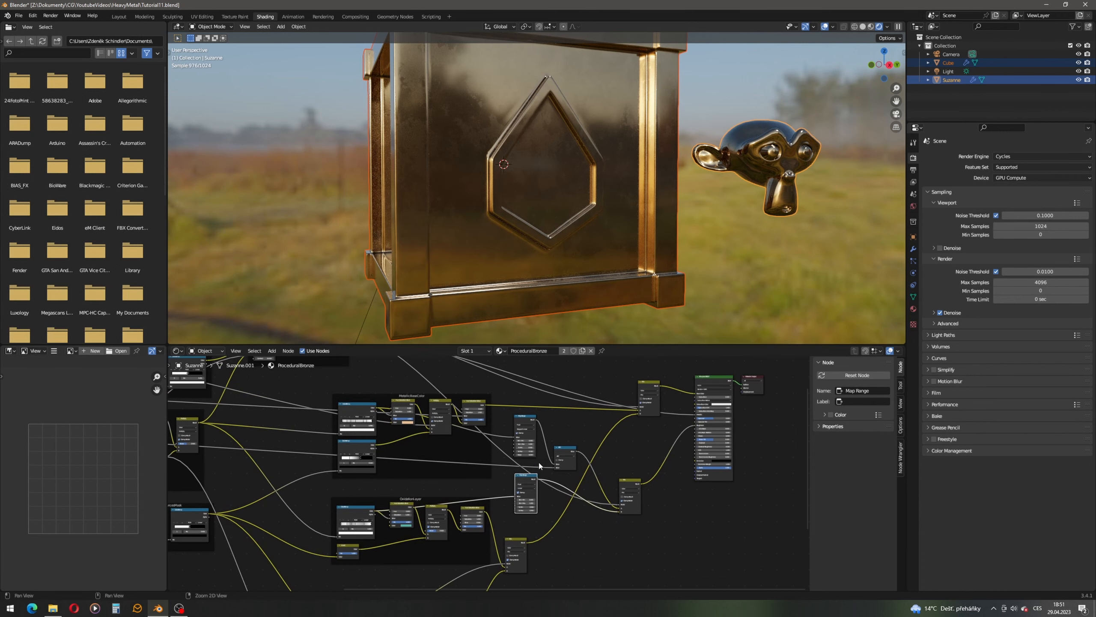
- Frame the two roughness Map Range nodes and the Add node together and label the frame Roughness
drag(502, 391, 582, 499)
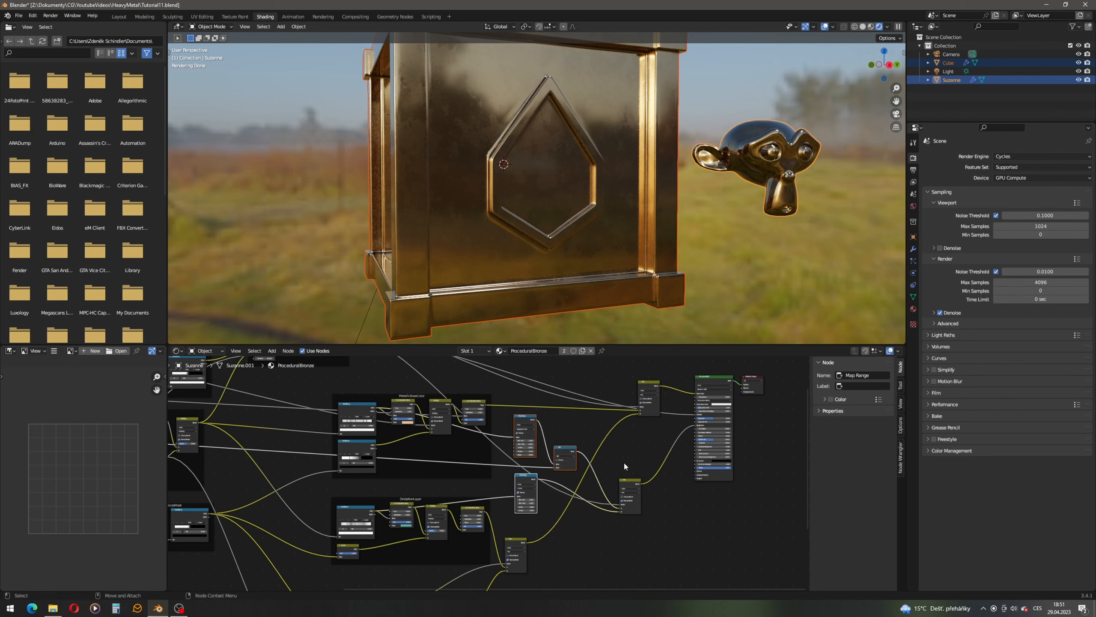
click(900, 457)
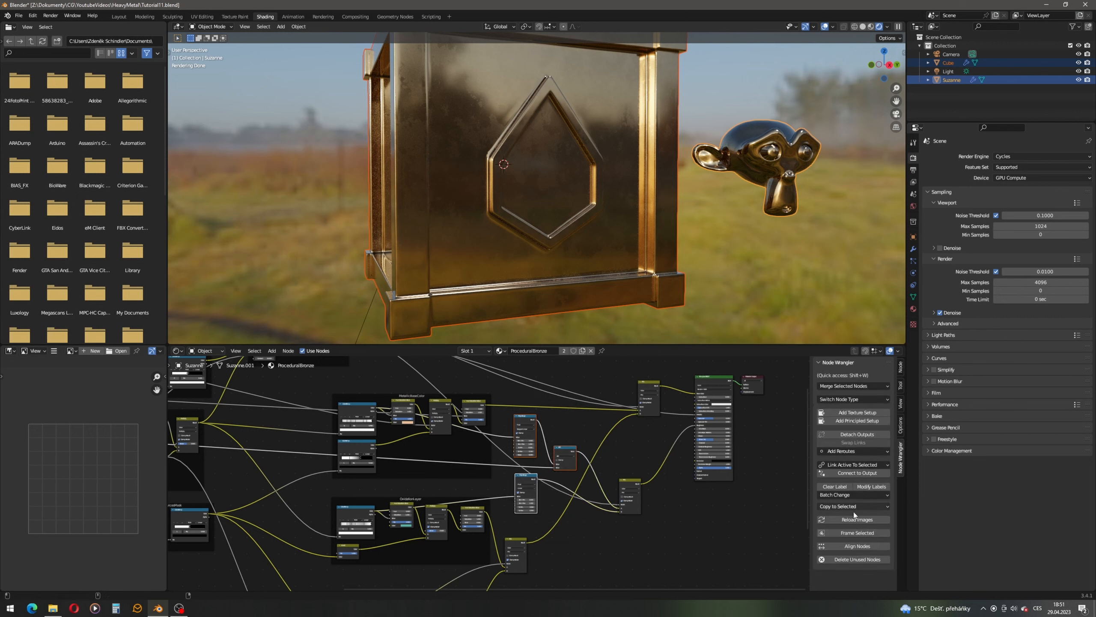
click(858, 532)
click(900, 367)
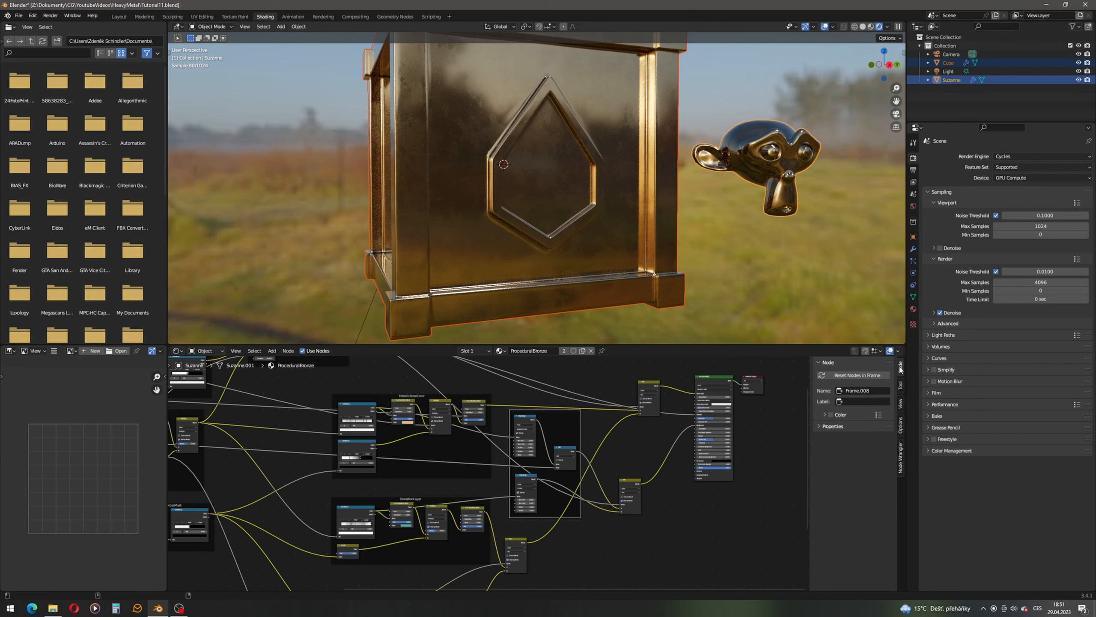
click(856, 401)
text(Roughness)
key(Return)
- Move the base color Mix node slightly up and the roughness Mix node down, farther from the Roughness frame
click(625, 457)
drag(651, 386, 652, 367)
middle_drag(536, 401, 372, 410)
scroll(448, 499, down, 2)
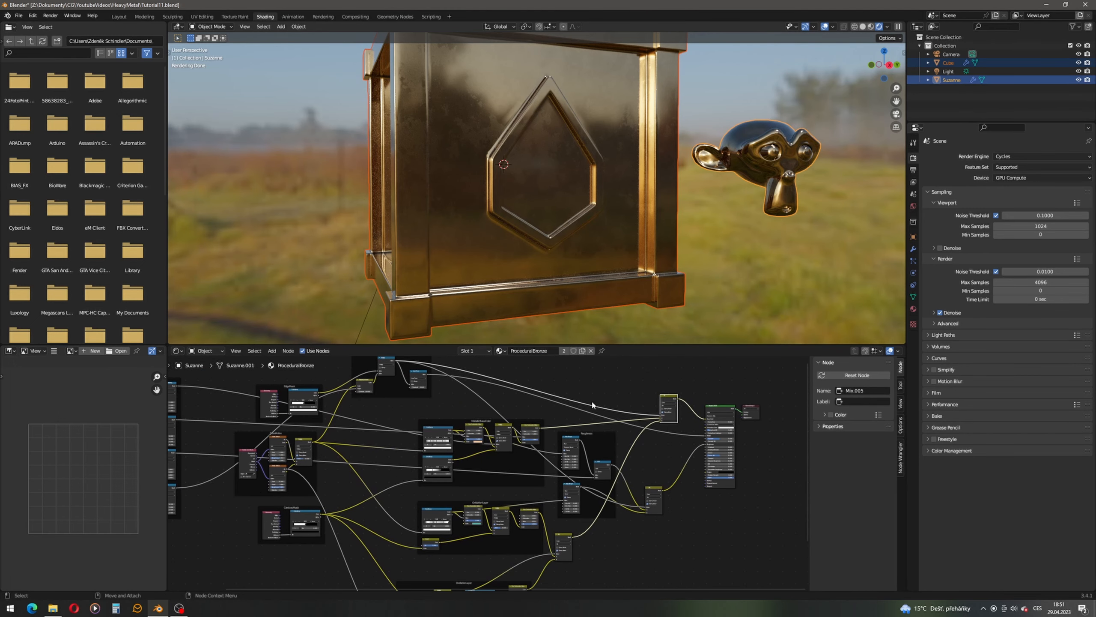
drag(655, 489, 679, 516)
scroll(513, 478, down, 1)
middle_drag(513, 477, 663, 487)
middle_drag(553, 484, 490, 443)
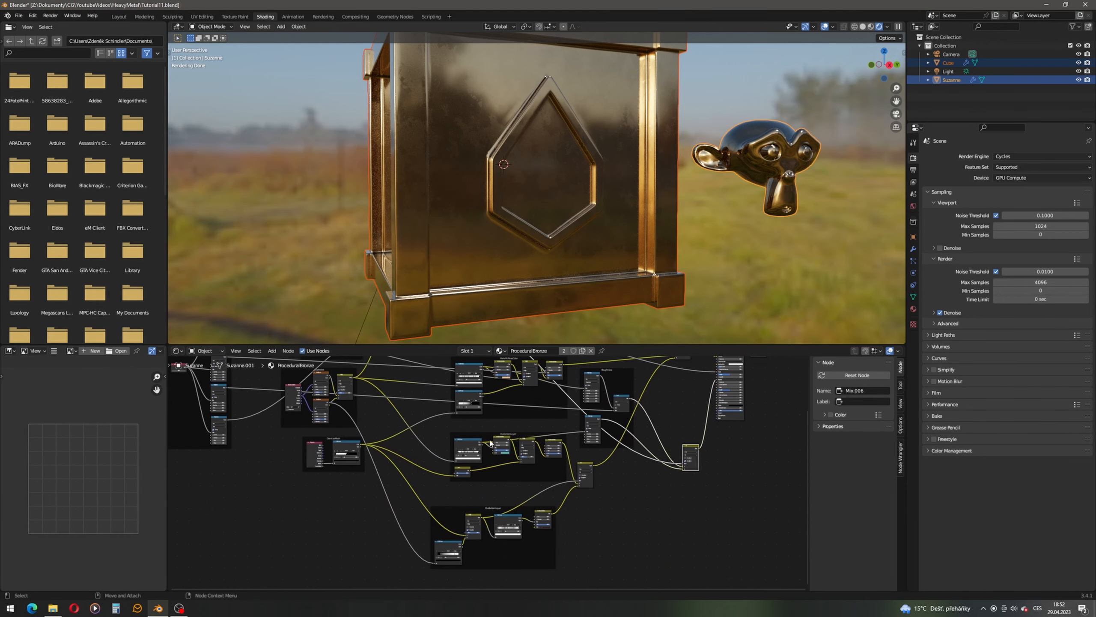
scroll(468, 487, down, 2)
middle_drag(468, 487, 495, 459)
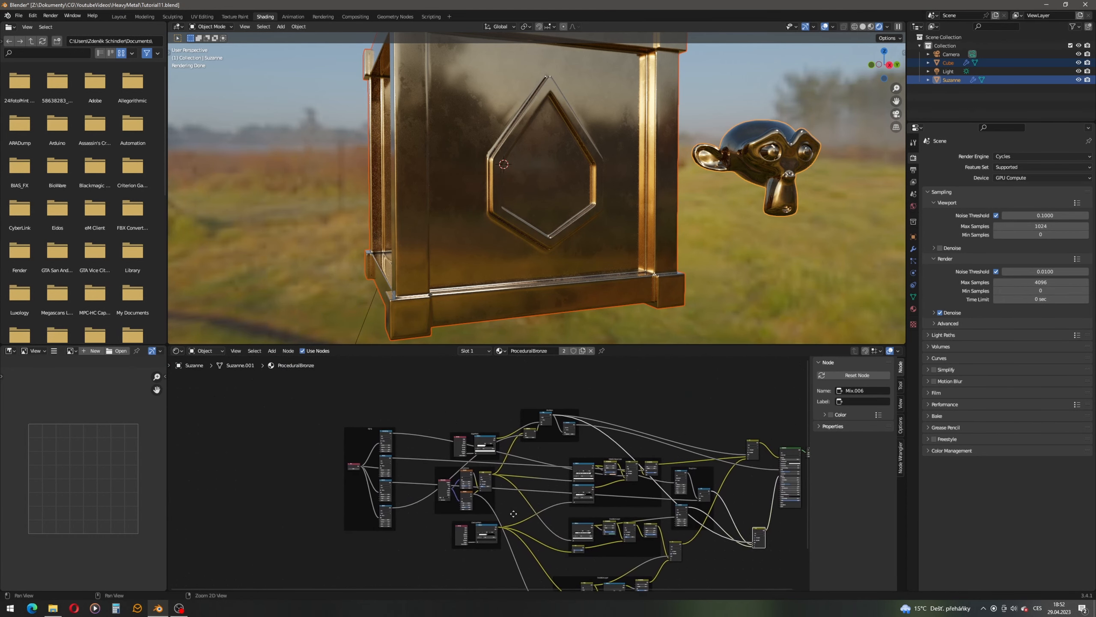
click(681, 391)
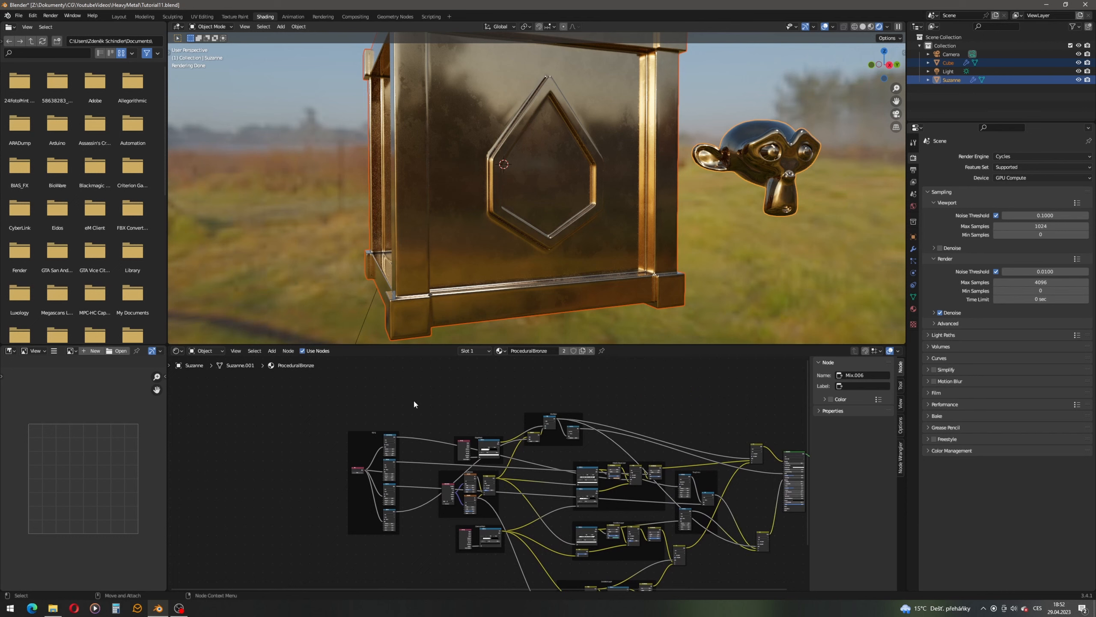
- Add a Voronoi Texture node in the empty area above the Aging and EdgeMask frames
scroll(417, 410, up, 4)
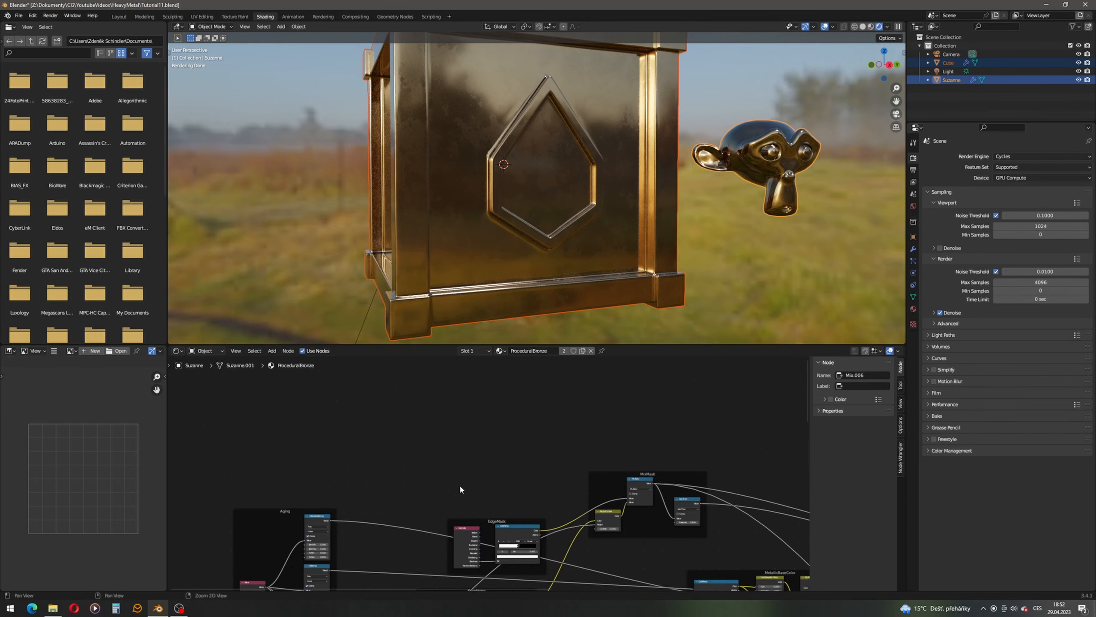
scroll(459, 484, down, 1)
key(shift+a)
click(282, 358)
text(voronoi)
key(Return)
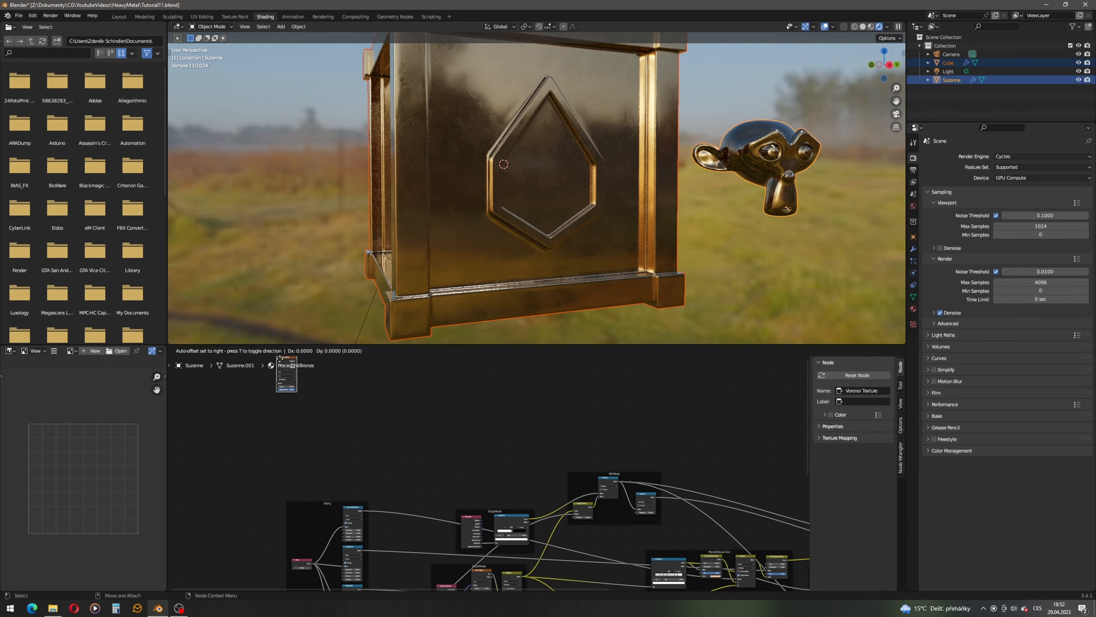
click(416, 384)
- Add a Texture Coordinate node beside the Voronoi Texture and connect its Object output to the Voronoi's Vector input
scroll(305, 359, up, 2)
key(shift+a)
click(285, 363)
text(t)
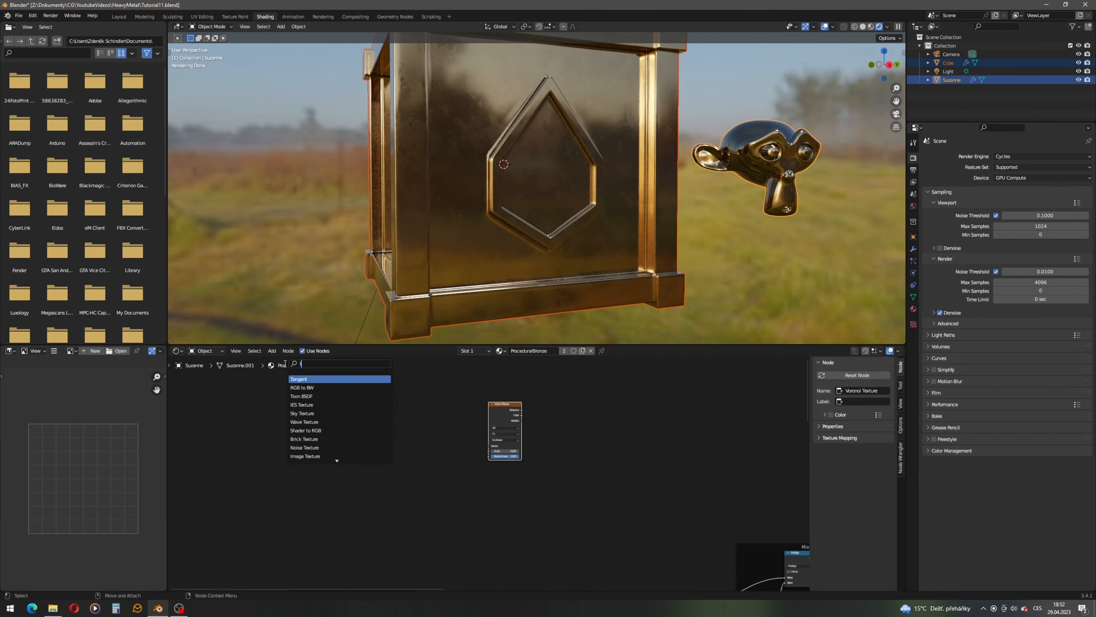
text(exture coord)
key(Return)
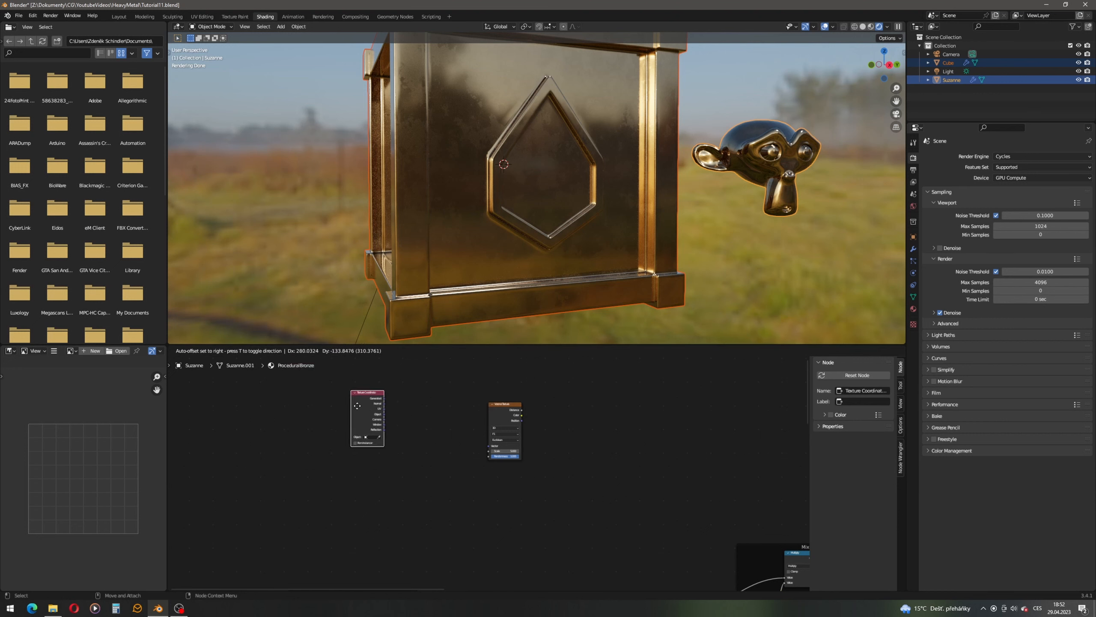
click(427, 444)
scroll(457, 475, up, 2)
drag(441, 462, 488, 435)
- Add a ColorRamp after the Voronoi Texture and connect the Voronoi's Distance output to the ramp's Fac
middle_drag(488, 435, 406, 469)
click(272, 351)
click(278, 358)
text(color ramp)
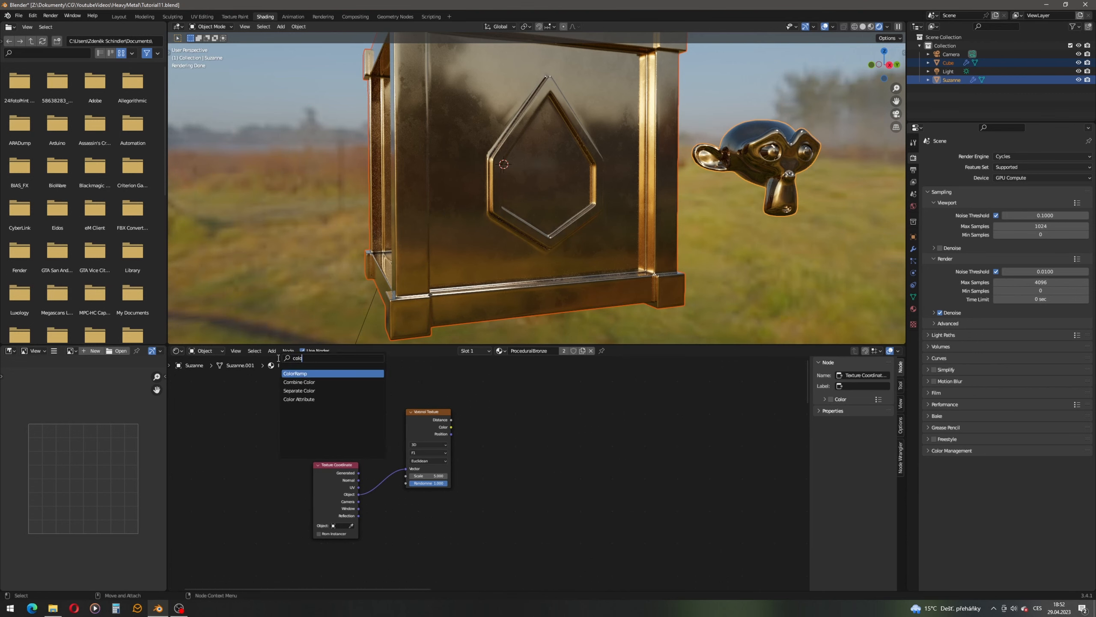
key(Return)
click(492, 399)
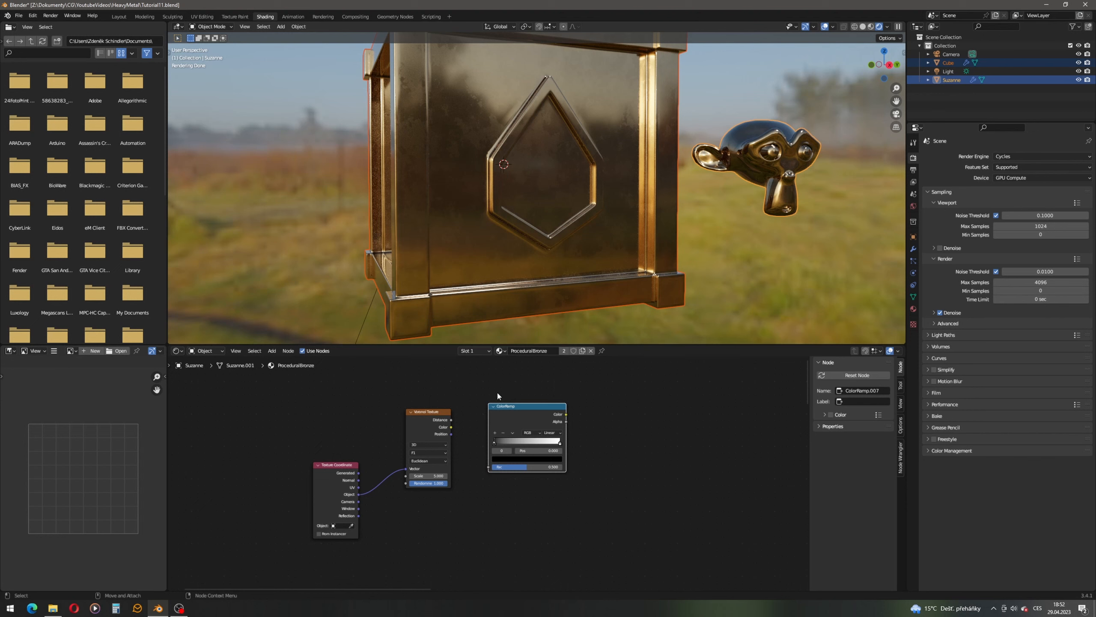
scroll(487, 429, up, 3)
drag(428, 380, 489, 462)
key(Escape)
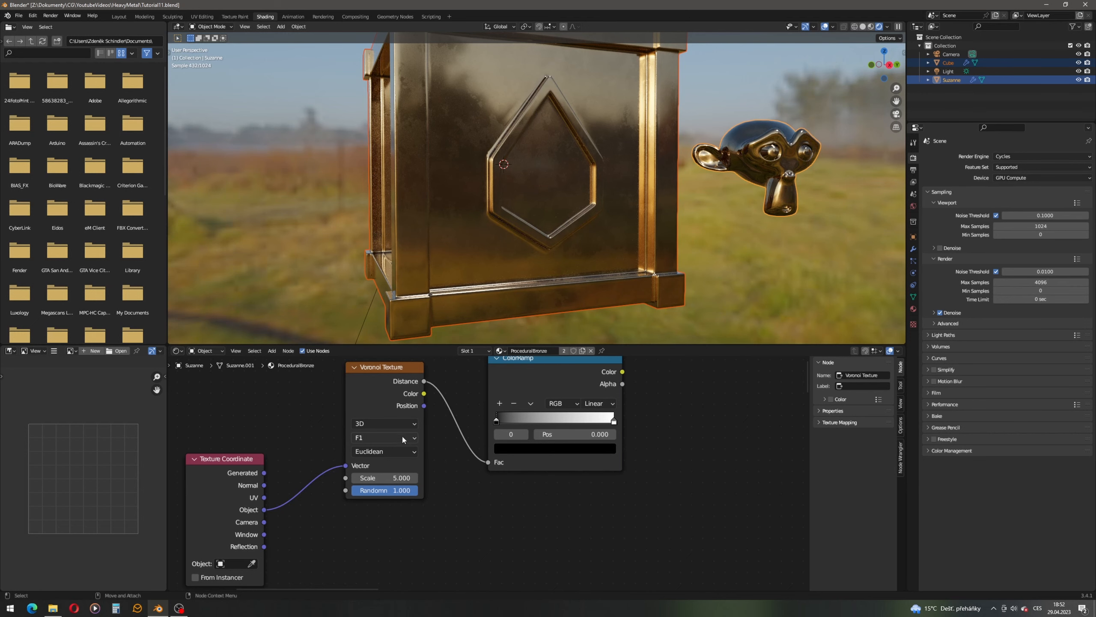
- Set the Voronoi Texture's feature output to Distance to Edge and move the ColorRamp slightly farther from it
click(401, 437)
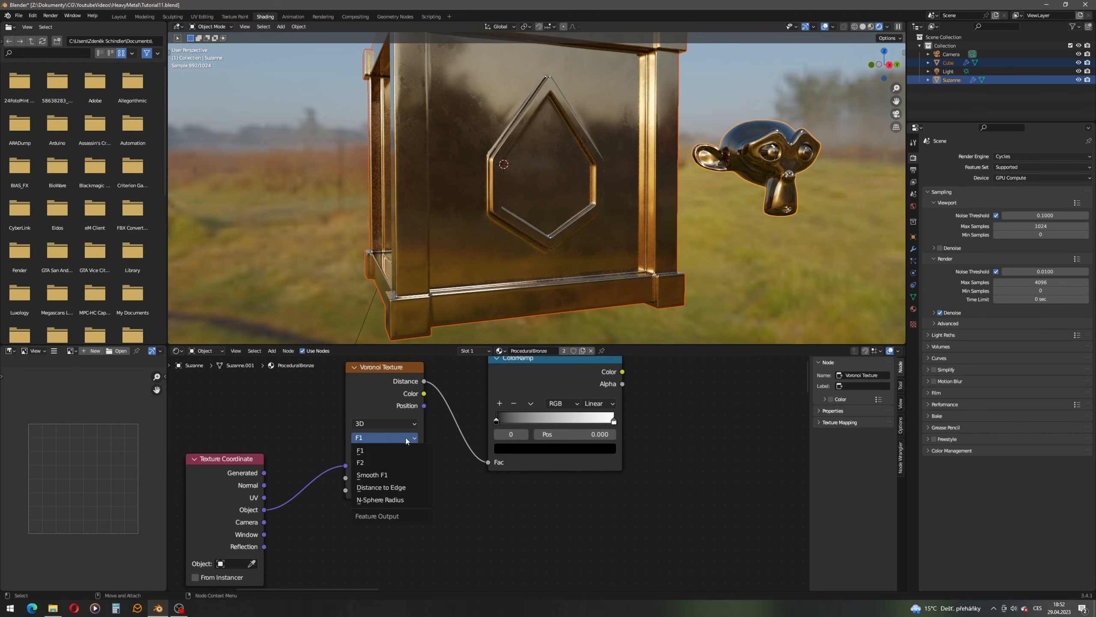
click(404, 486)
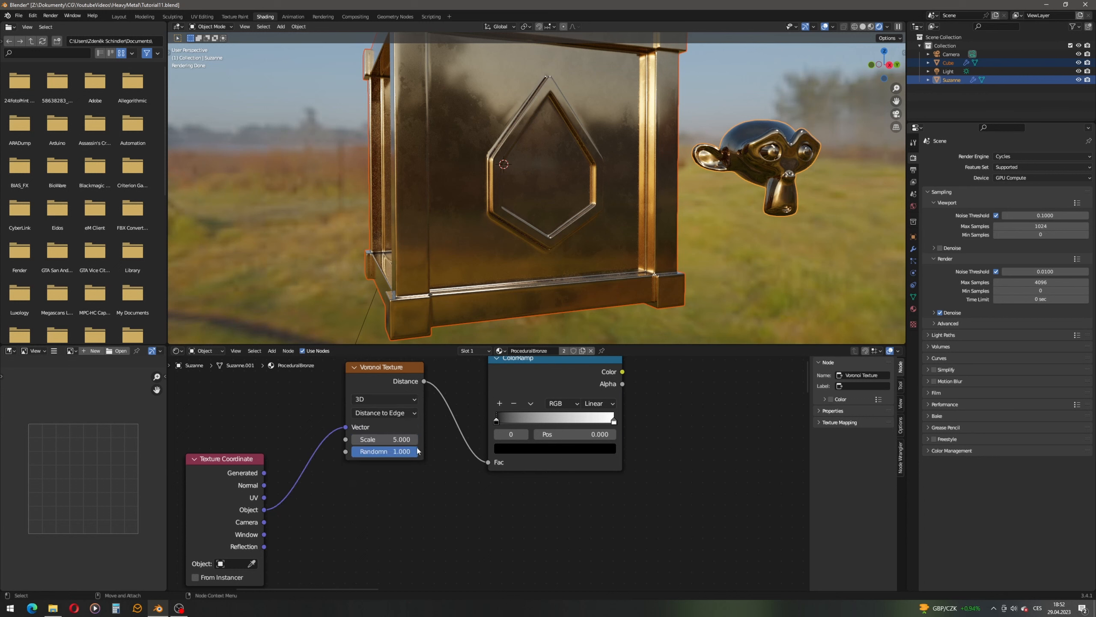
scroll(447, 466, down, 2)
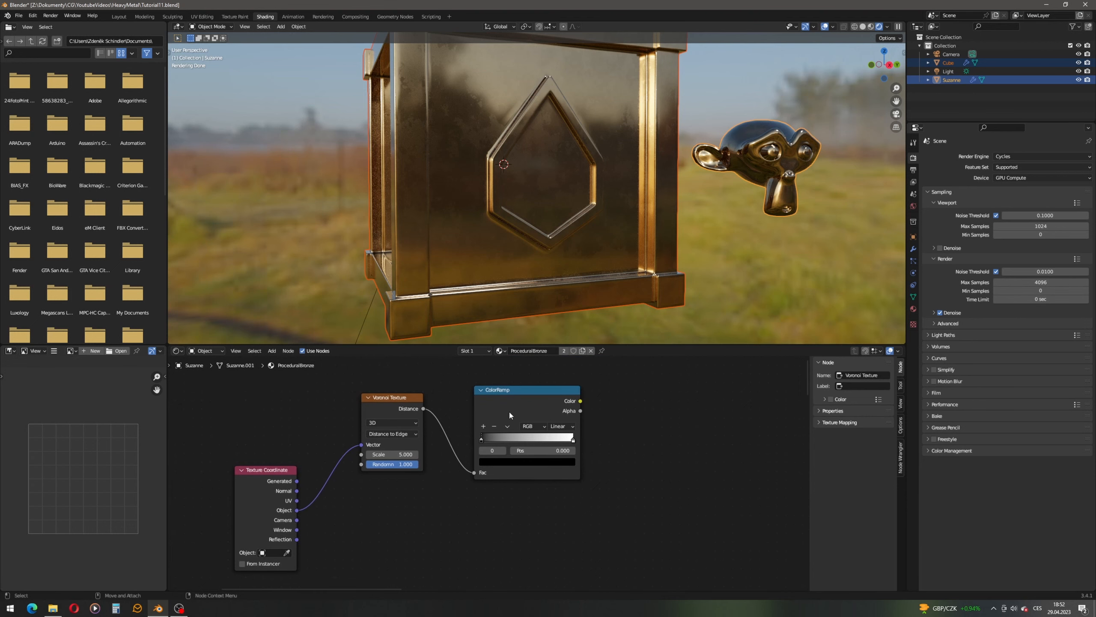
drag(518, 391, 526, 390)
click(398, 400)
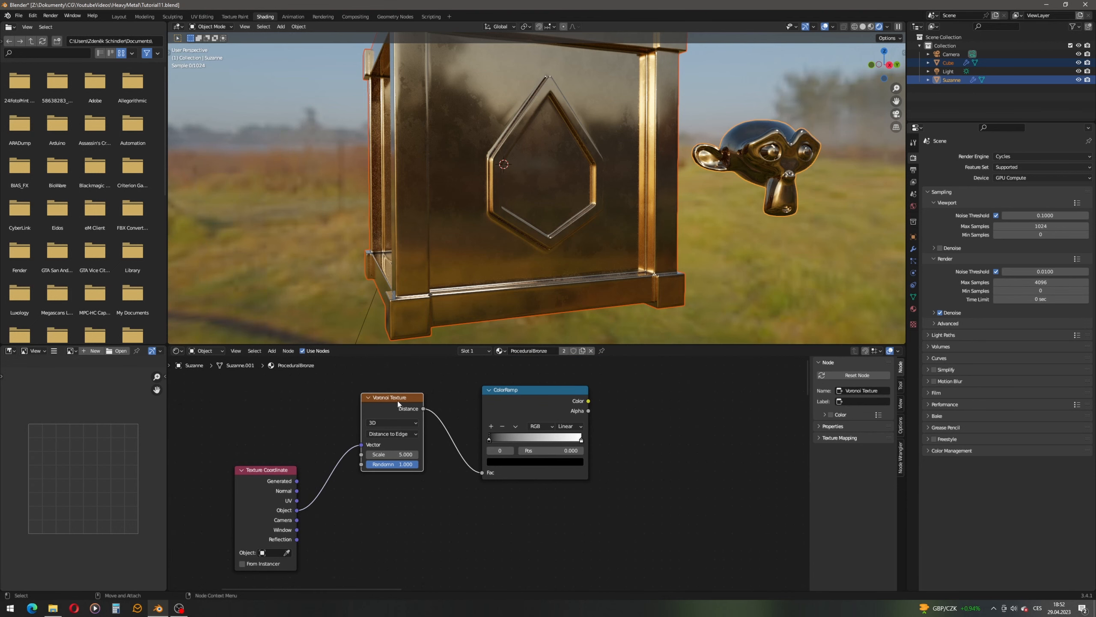
- Duplicate the Voronoi Texture and its ColorRamp below the originals and connect the Texture Coordinate's Object output to the copy's Vector
shift+click(514, 391)
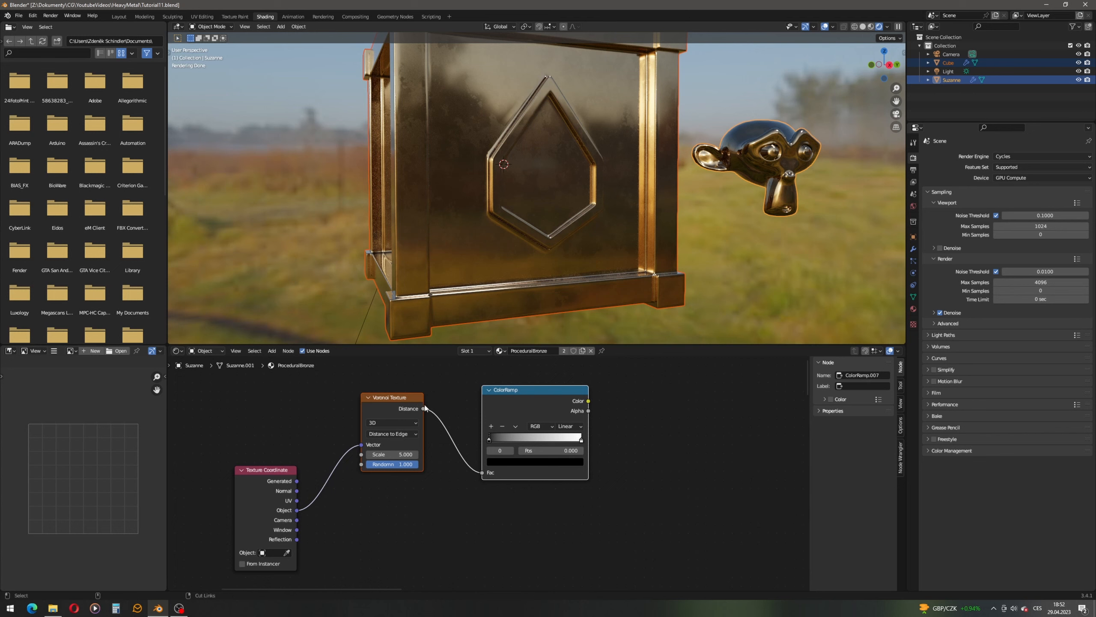
key(shift+d)
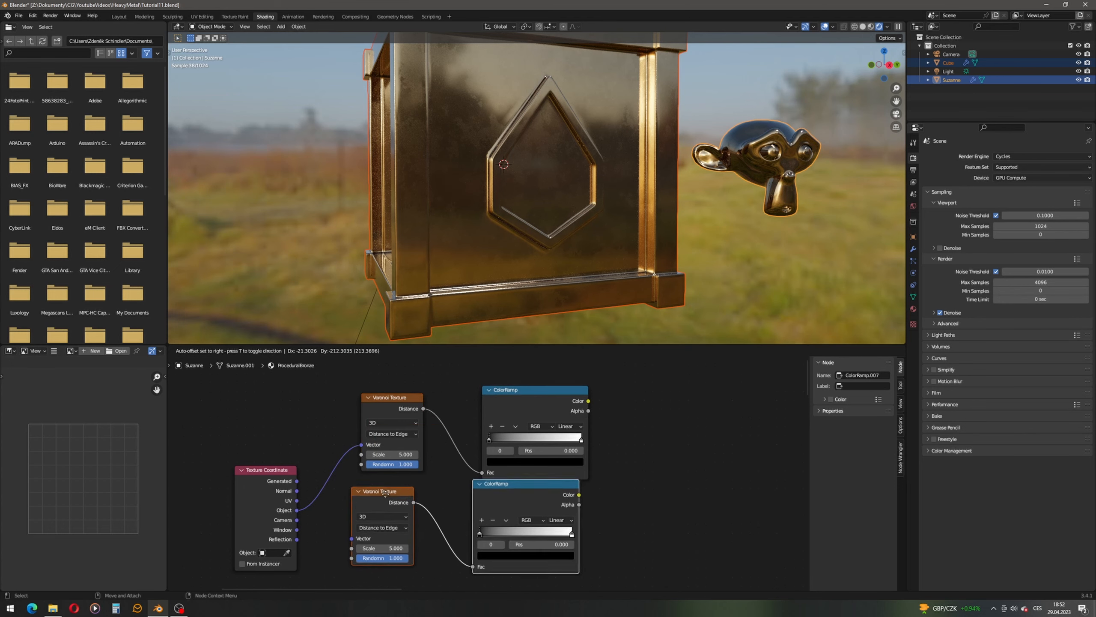
click(394, 504)
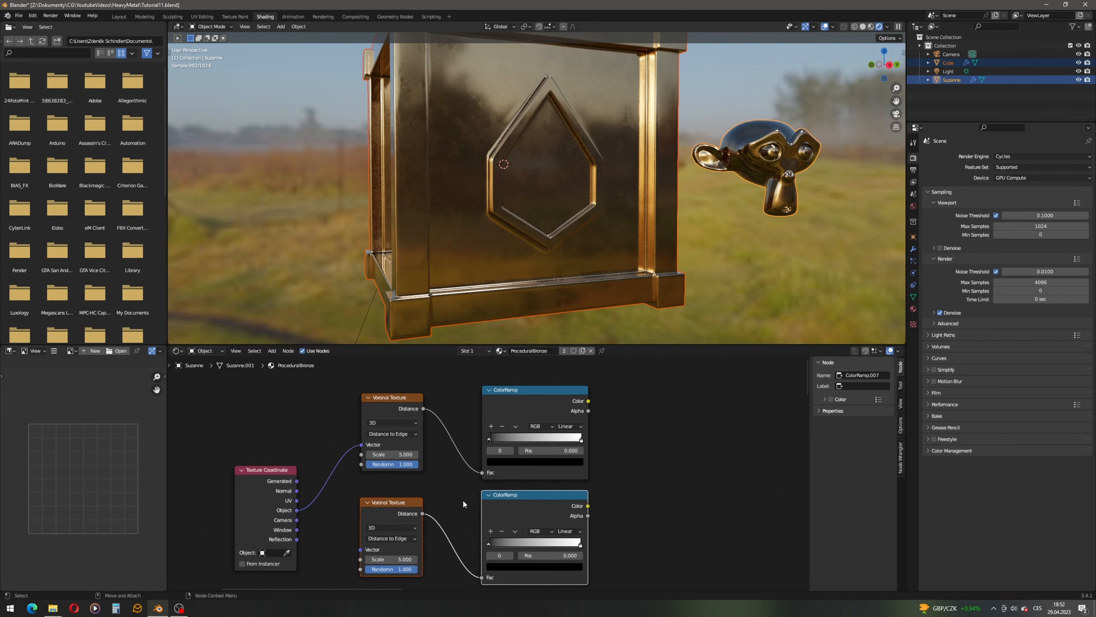
middle_drag(462, 499, 515, 439)
drag(358, 452, 419, 492)
drag(334, 415, 337, 404)
- Set the lower Voronoi Texture's feature output to Smooth F1
middle_drag(433, 436, 391, 442)
scroll(392, 441, down, 1)
middle_drag(472, 441, 434, 444)
middle_drag(517, 441, 468, 461)
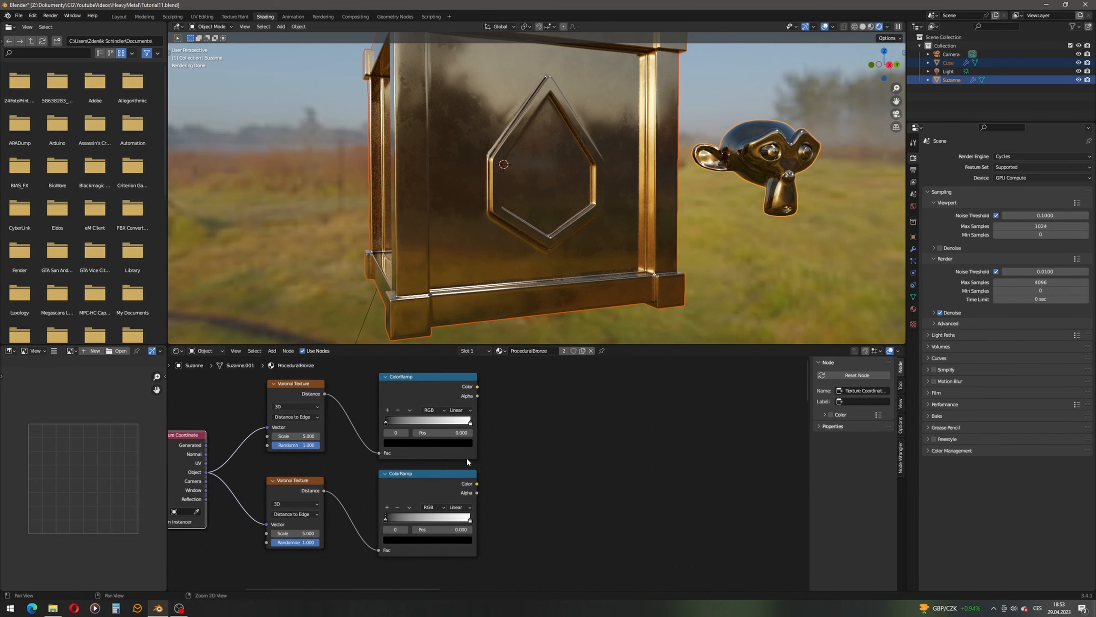
middle_drag(337, 439, 510, 413)
scroll(472, 468, up, 4)
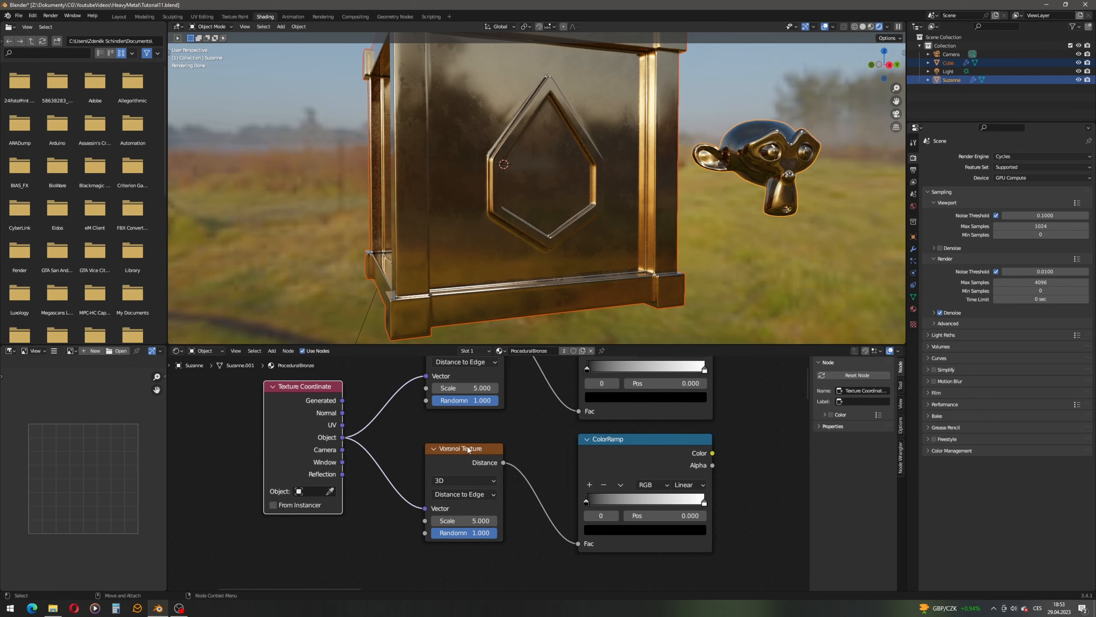
click(473, 496)
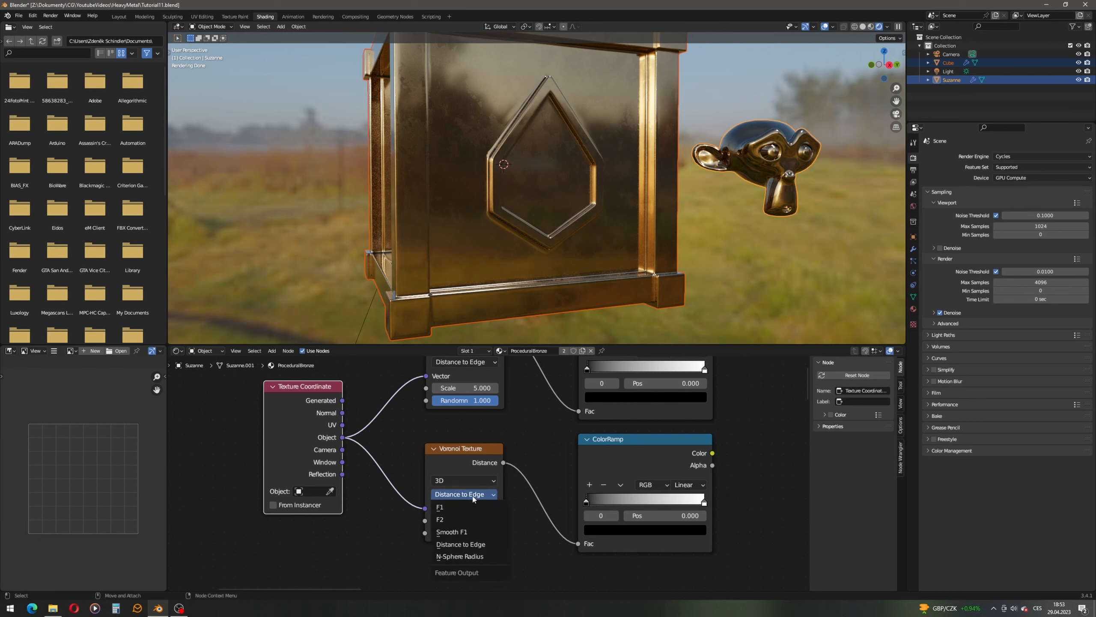
click(472, 532)
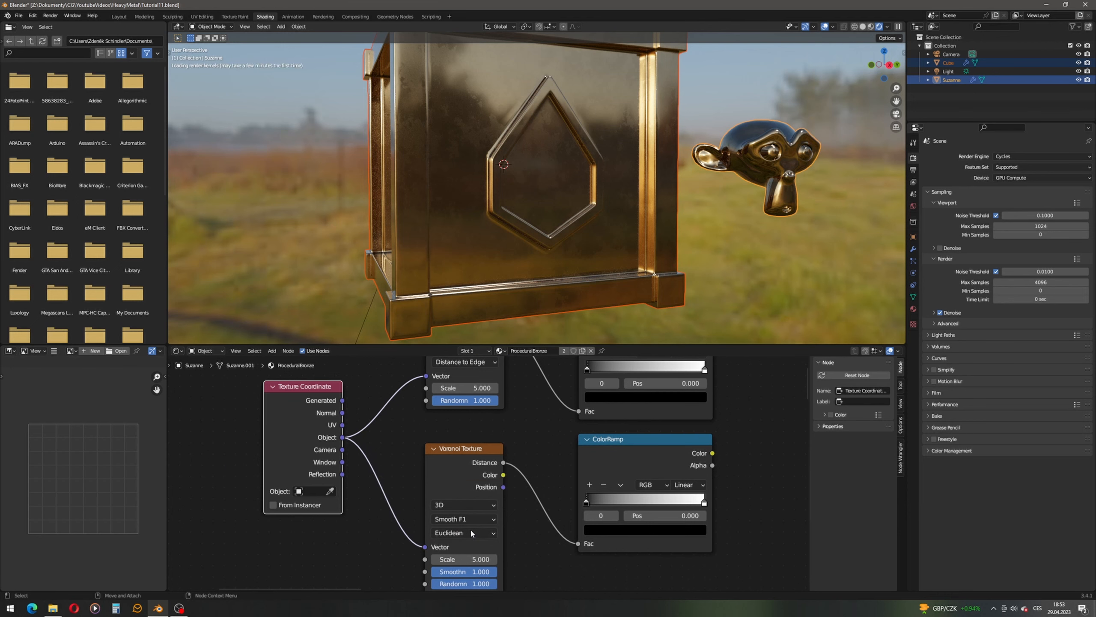
scroll(450, 418, down, 4)
middle_drag(536, 418, 423, 461)
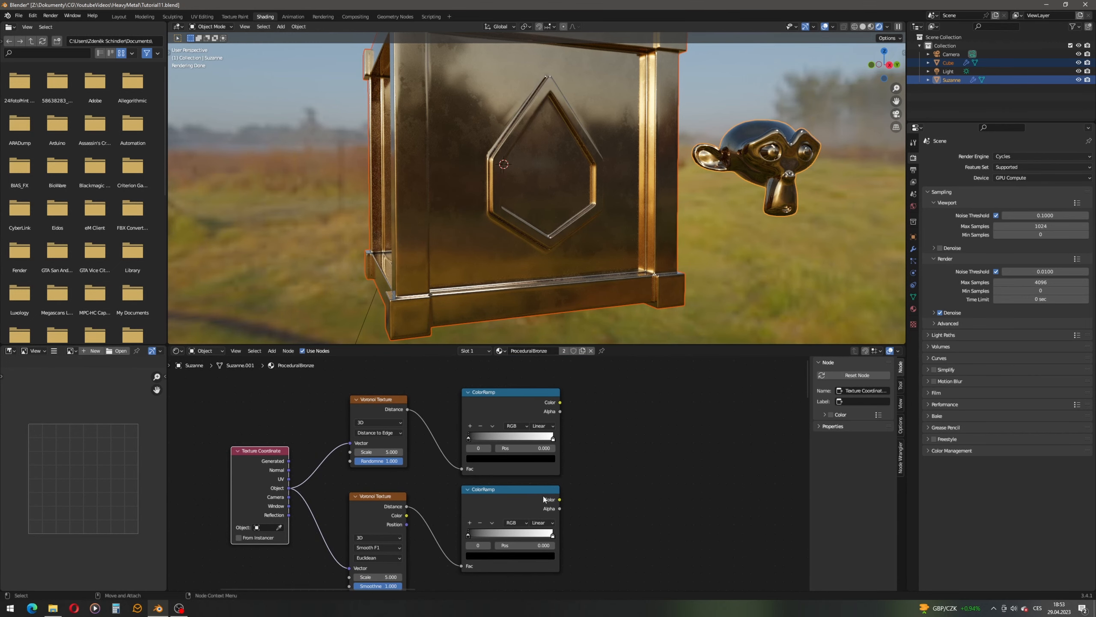
middle_drag(525, 492, 534, 460)
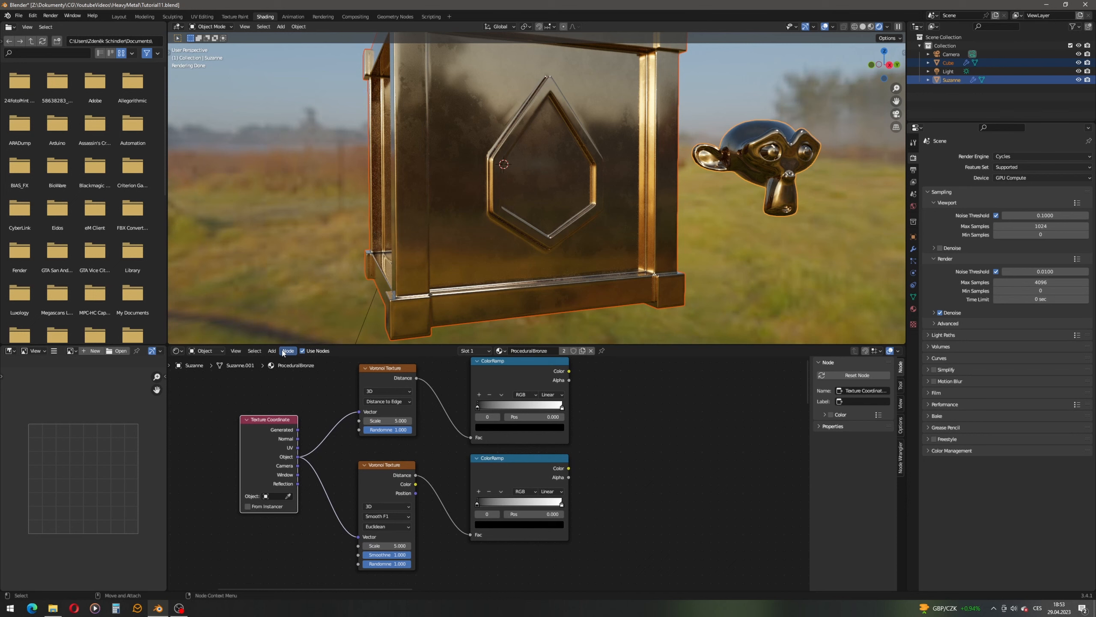
- Add a Math node set to Add and place it after the two ColorRamps
key(shift+a)
click(277, 358)
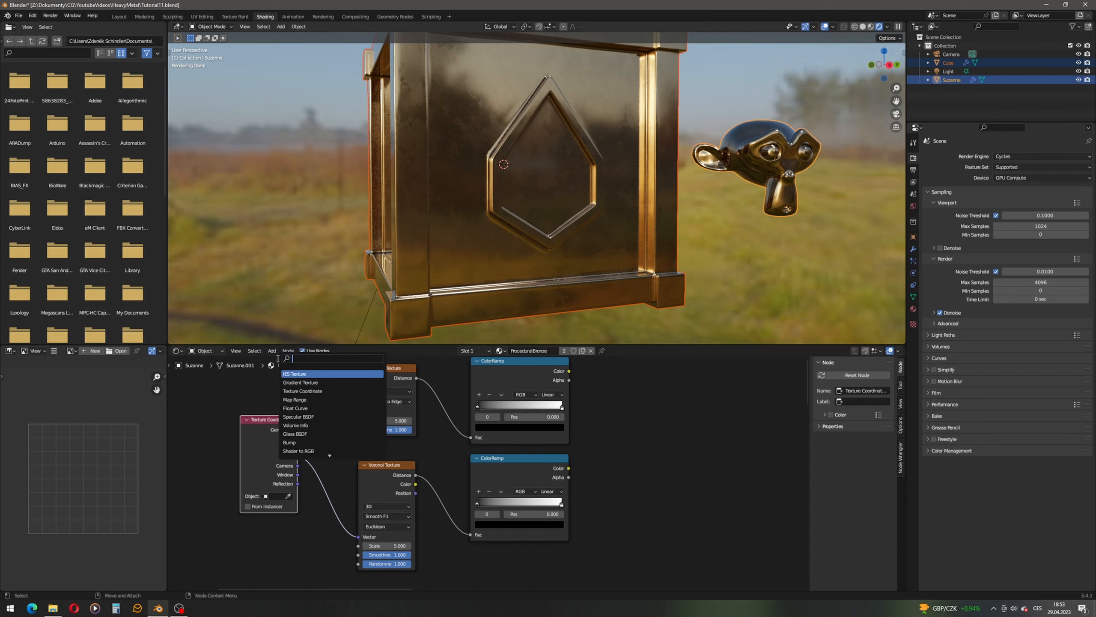
text(math)
key(Return)
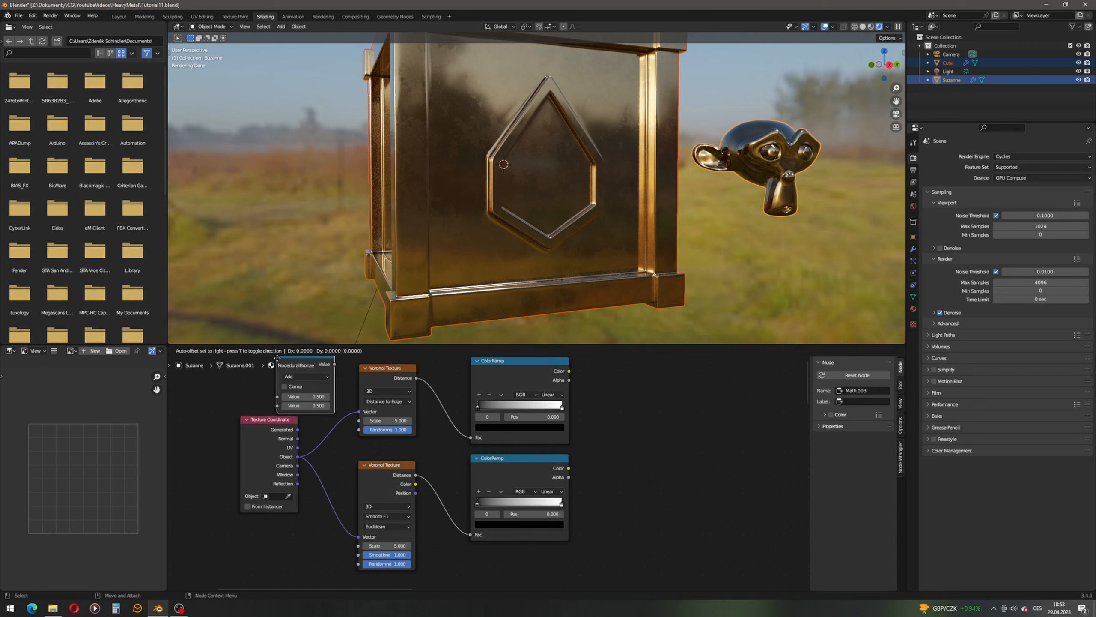
click(601, 389)
middle_drag(601, 389, 537, 391)
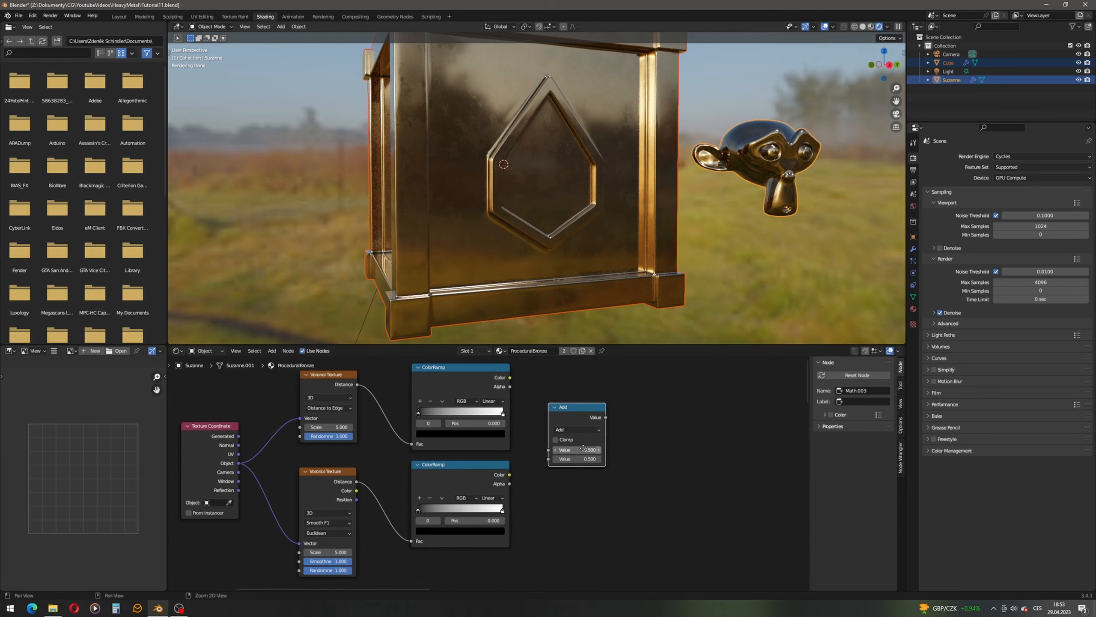
scroll(581, 445, up, 2)
middle_drag(584, 446, 528, 459)
drag(519, 408, 578, 412)
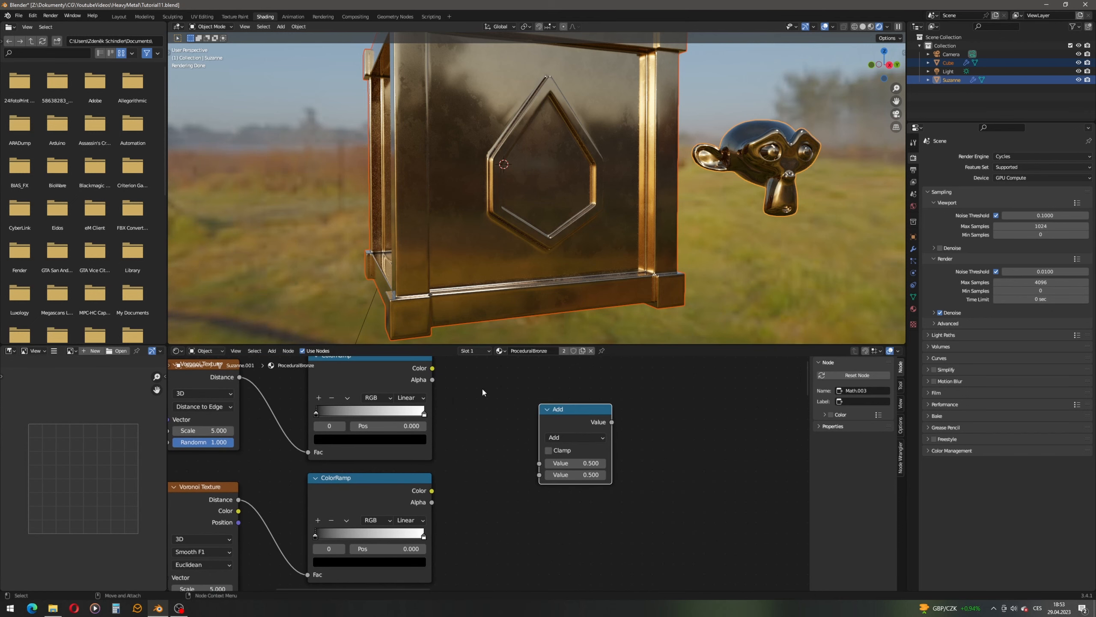
- Connect both ColorRamps' Color outputs to the Add node's two Value inputs and enable Clamp
drag(432, 368, 540, 463)
drag(432, 490, 539, 474)
click(549, 450)
scroll(520, 414, down, 4)
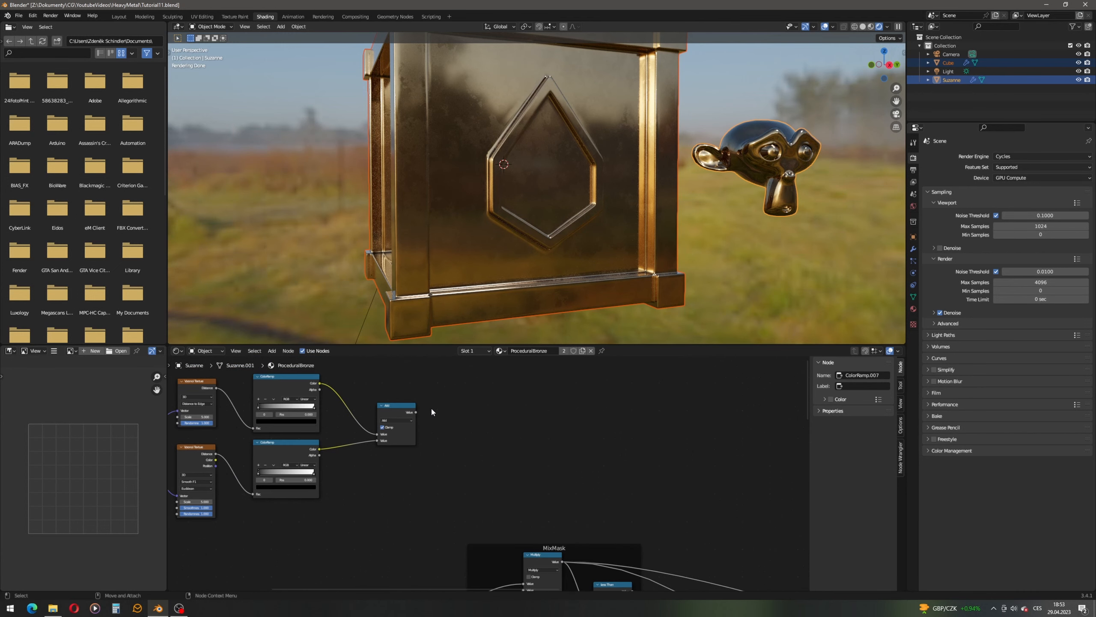
- Connect the Add node's output to the Principled BSDF's Base Color to preview the Voronoi pattern on the models
drag(418, 413, 622, 470)
middle_drag(354, 412, 555, 510)
scroll(520, 463, down, 4)
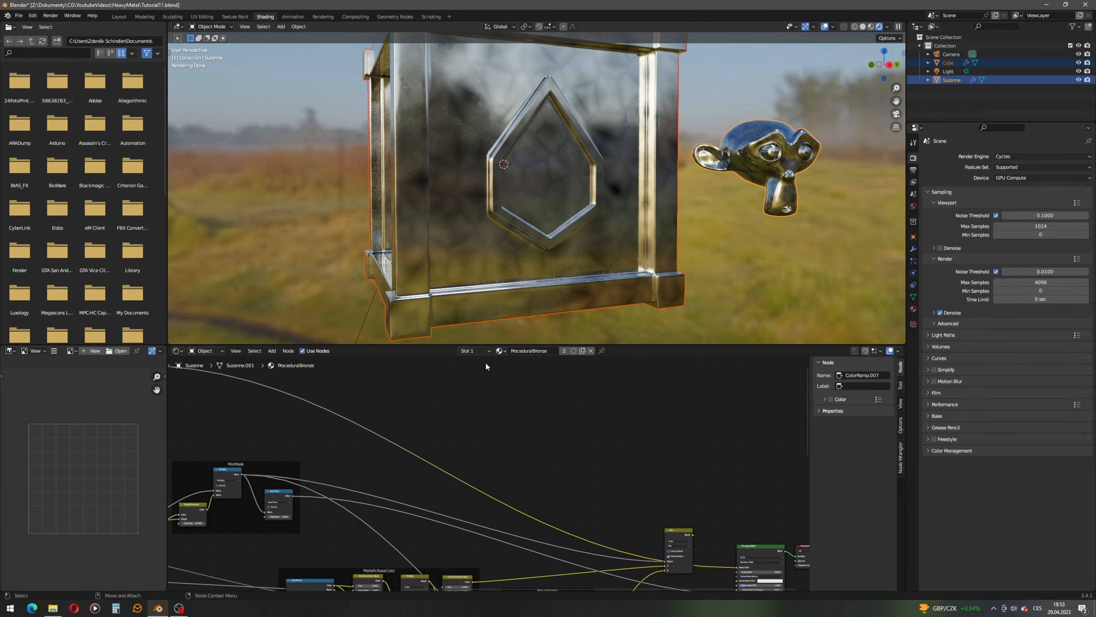
scroll(472, 293, up, 2)
middle_drag(413, 408, 425, 441)
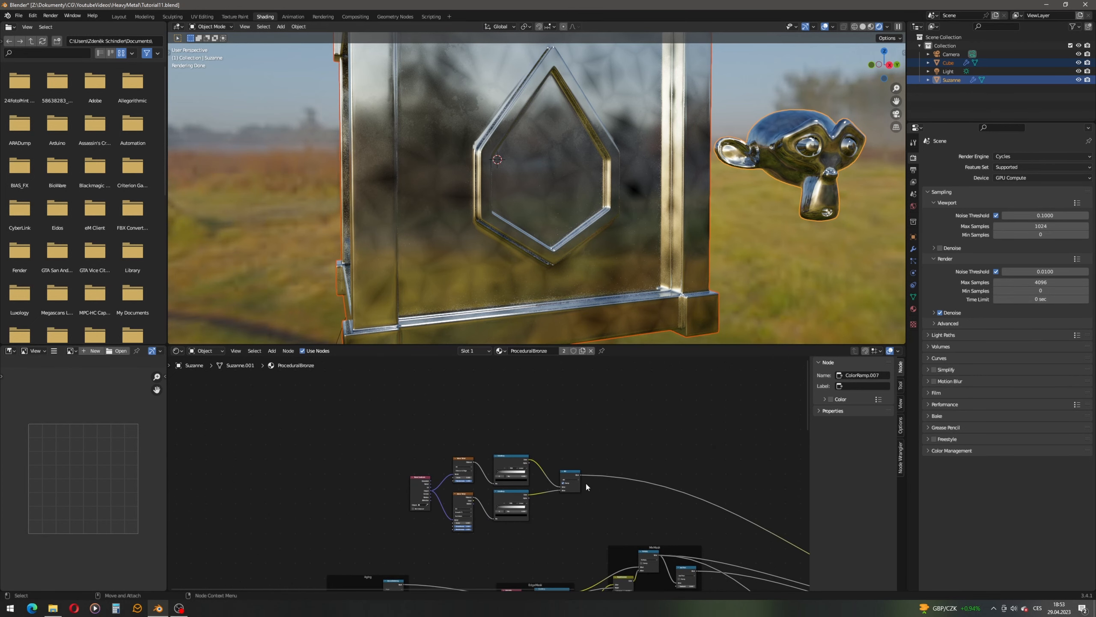
- Move the white stop of the Distance to Edge Voronoi's ColorRamp to position 0.009
middle_drag(772, 531, 613, 496)
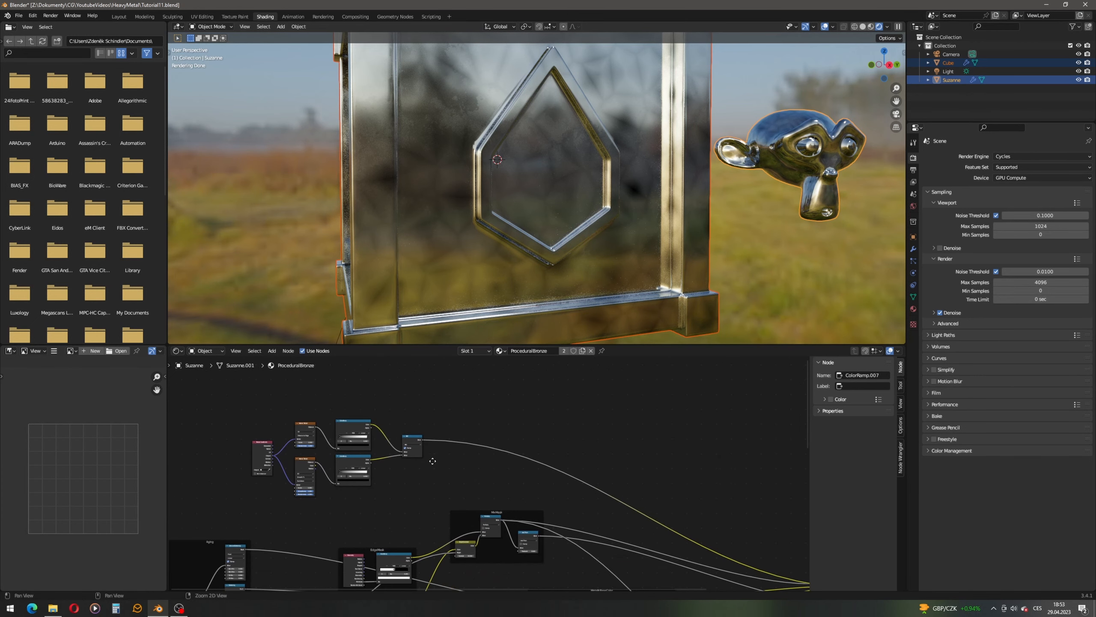
scroll(432, 461, up, 9)
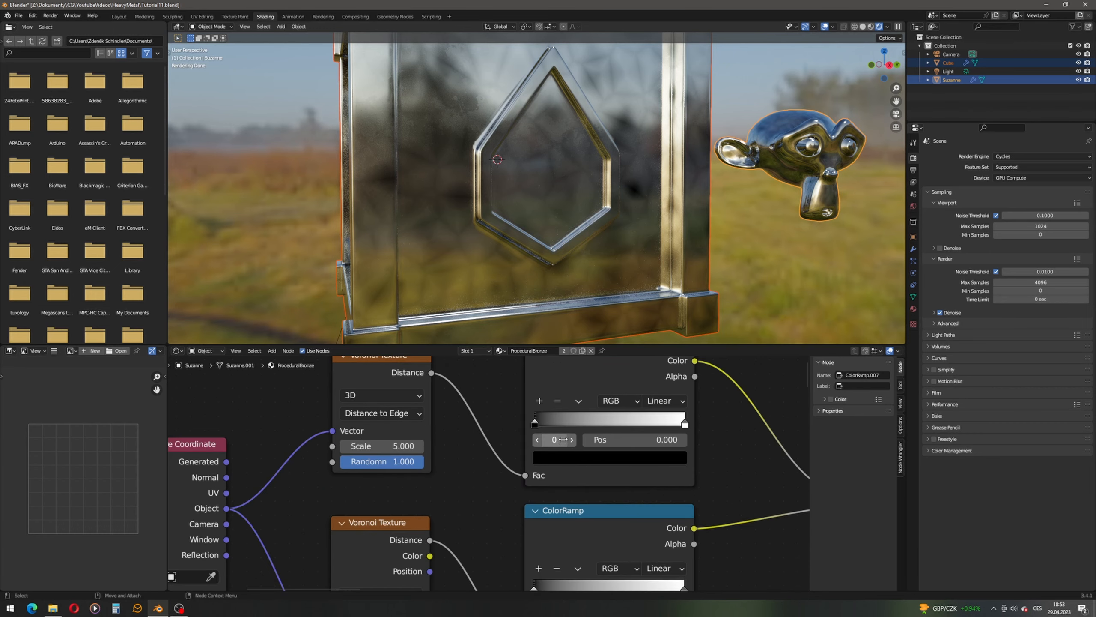
middle_drag(562, 439, 524, 487)
drag(647, 475, 502, 473)
scroll(497, 464, up, 2)
- Move the white stop of the Smooth F1 Voronoi's ColorRamp to position 0.564 and inspect the pattern on the cube
middle_drag(579, 496, 572, 428)
scroll(550, 414, down, 4)
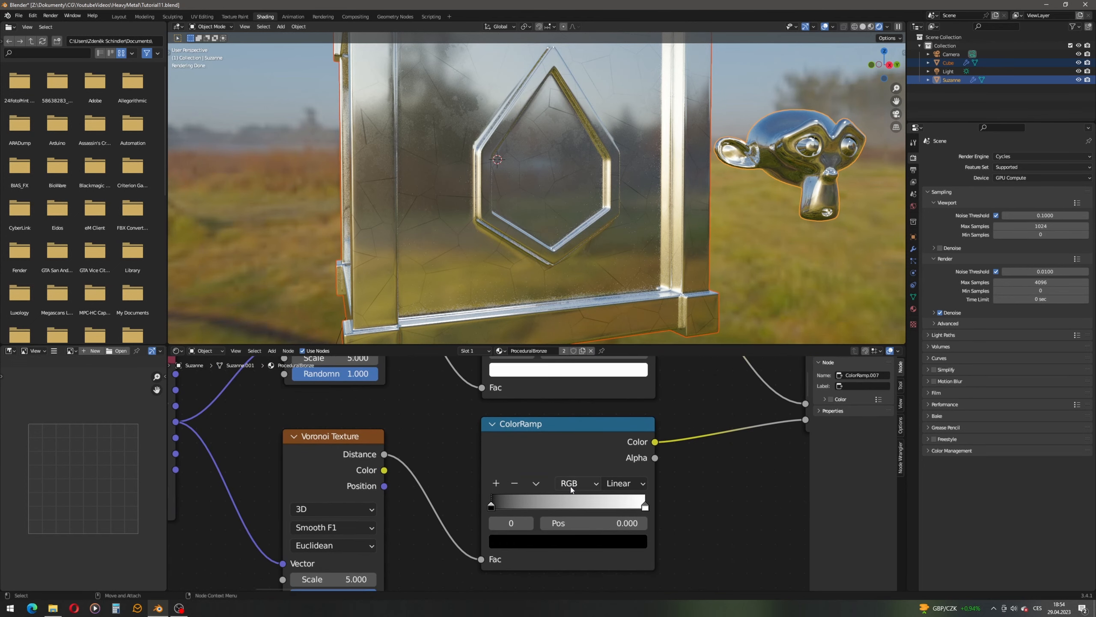
middle_drag(396, 457, 444, 416)
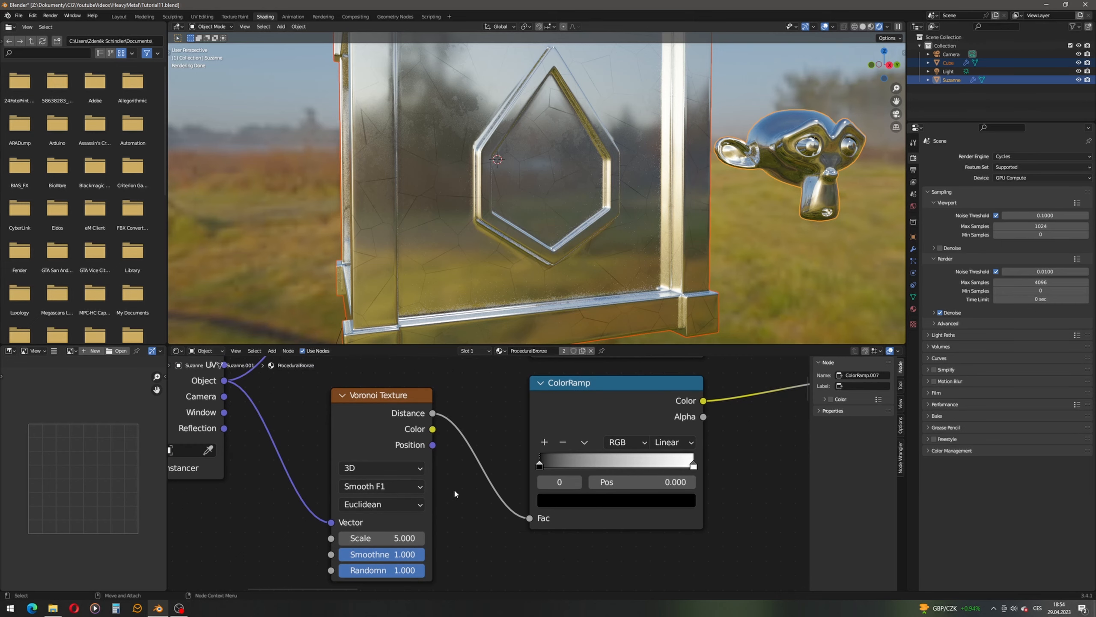
drag(694, 467, 626, 467)
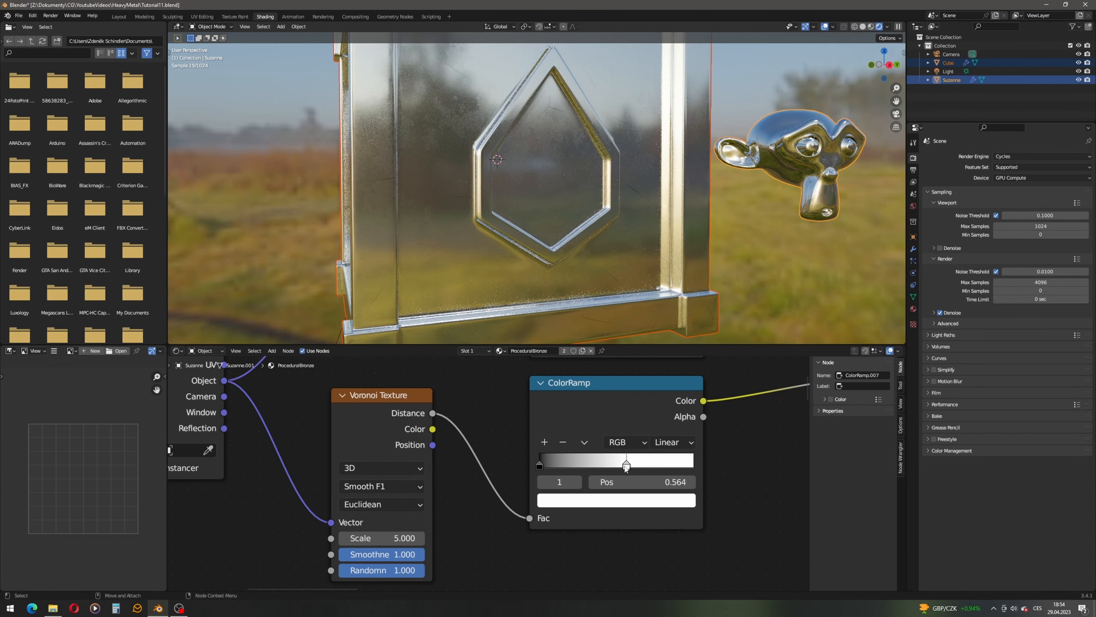
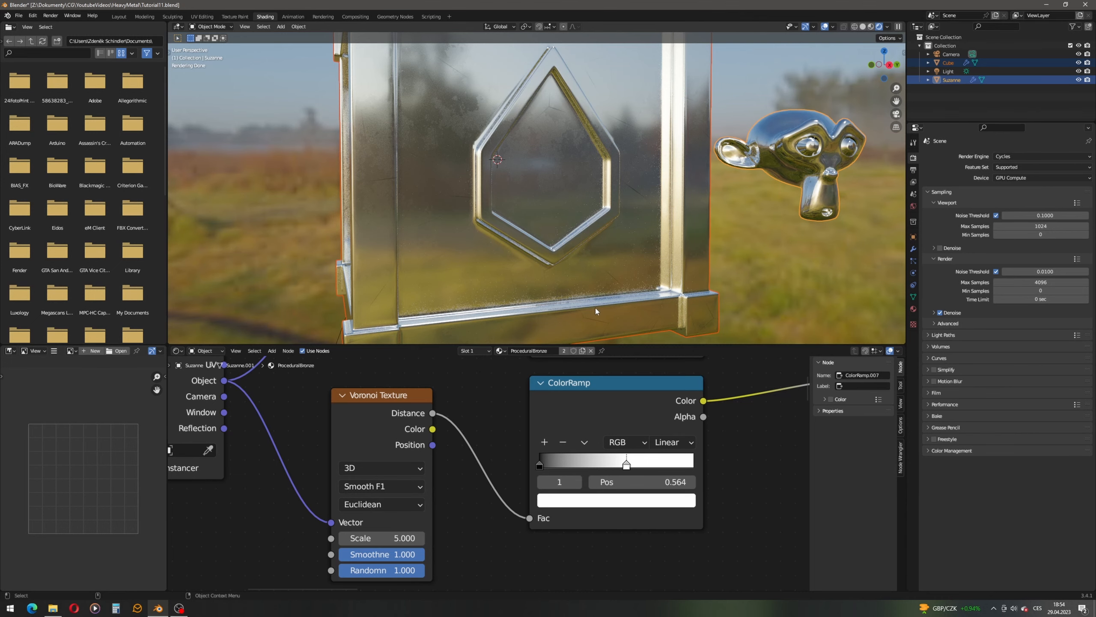
alt+middle_drag(420, 258, 425, 275)
mouse_move(425, 275)
alt+mouse_down()
mouse_move(434, 246)
mouse_move(441, 269)
alt+mouse_up()
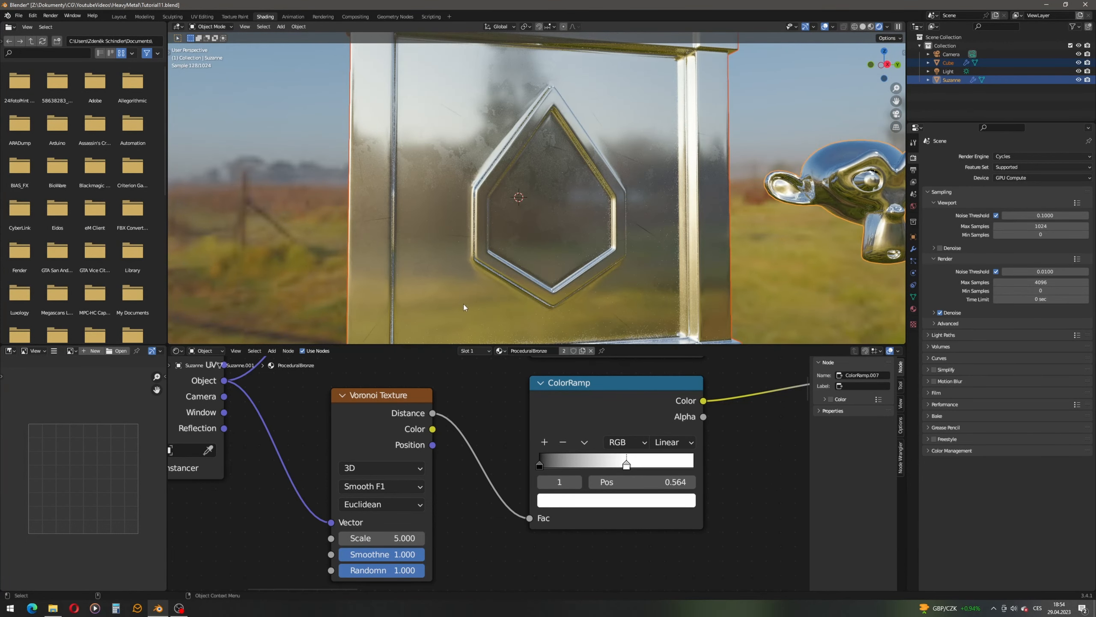
scroll(464, 307, down, 3)
alt+drag(468, 306, 510, 263)
- Select both Voronoi Textures with their ColorRamps, shift them slightly, and duplicate the four nodes below the originals
alt+middle_drag(426, 418, 525, 407)
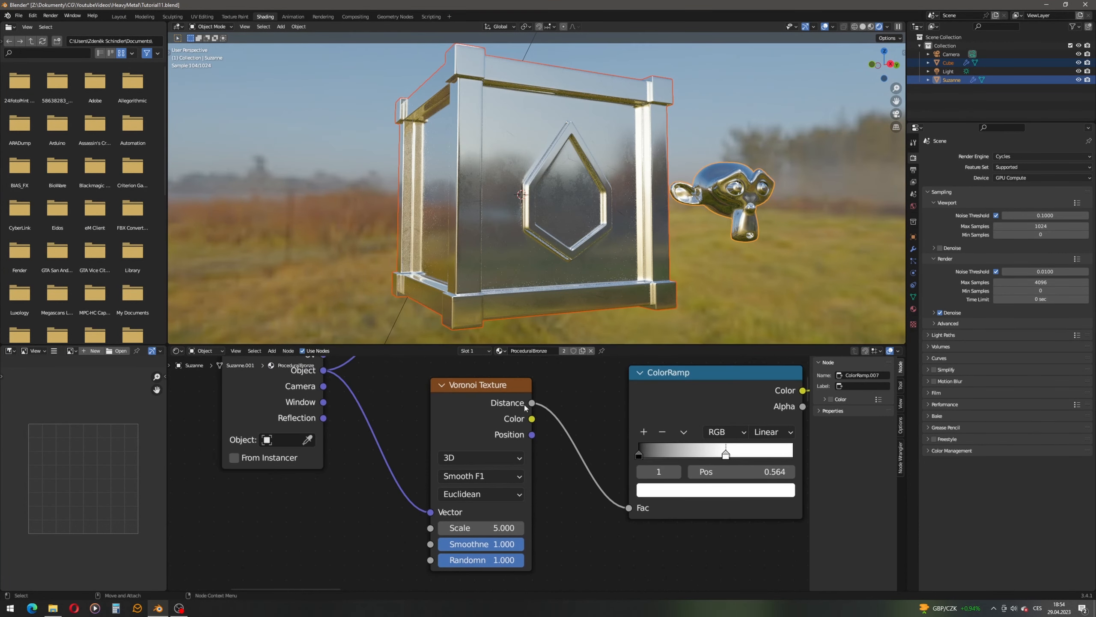
scroll(509, 404, down, 4)
drag(628, 366, 424, 549)
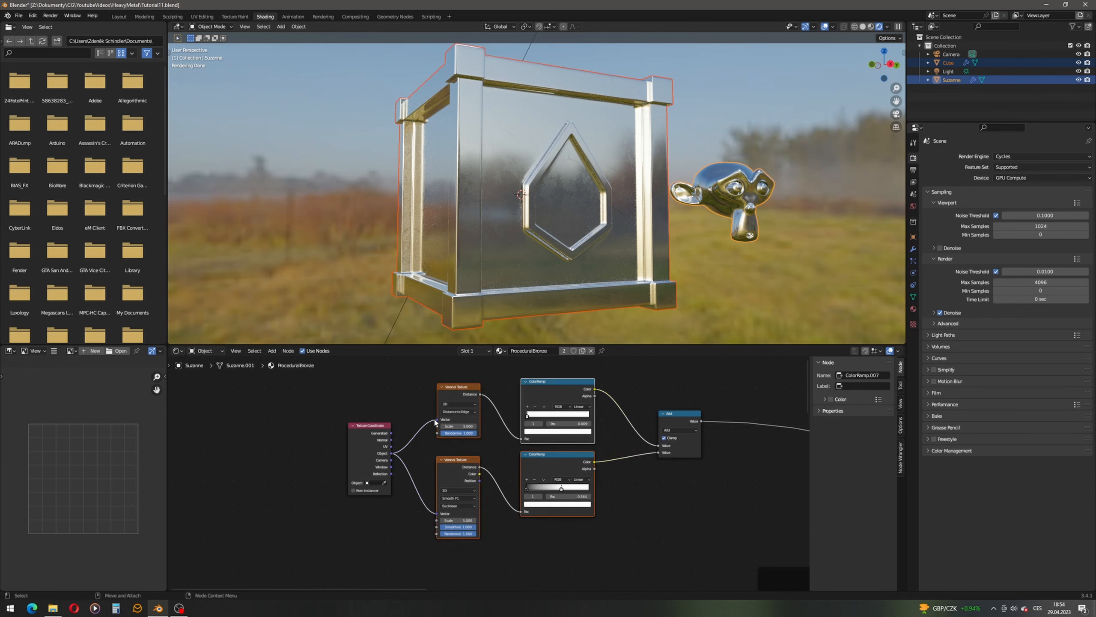
mouse_move(454, 388)
mouse_down()
mouse_move(467, 387)
mouse_move(458, 382)
mouse_up()
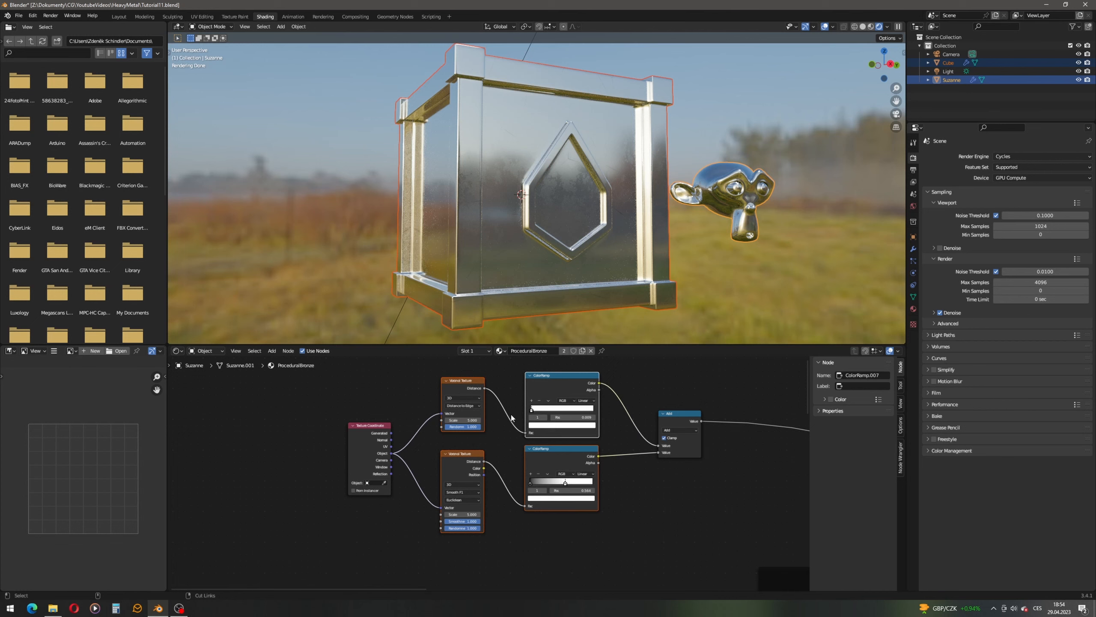
key(shift+d)
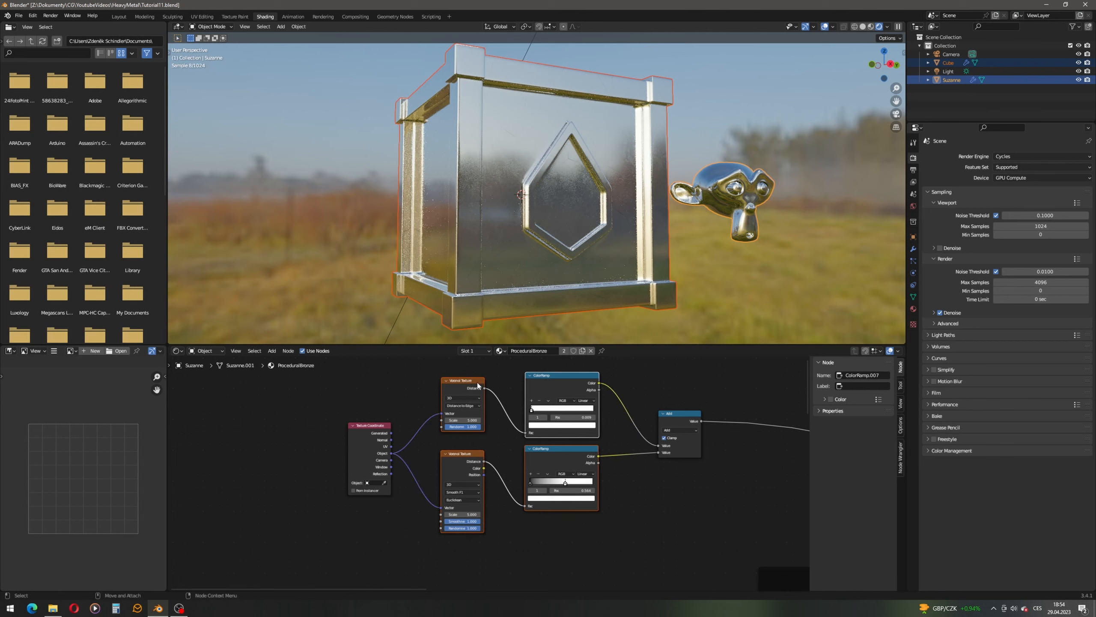
click(465, 550)
- Connect the Texture Coordinate's Object output to the Vector inputs of the two duplicated Voronoi Textures
scroll(462, 410, down, 4)
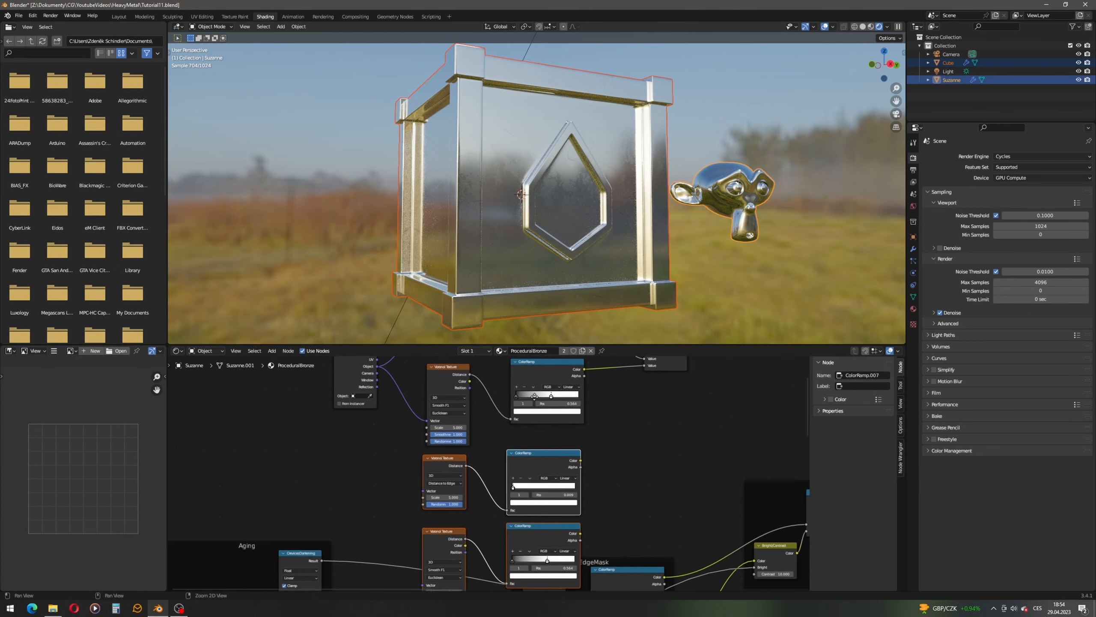
drag(598, 380, 355, 519)
middle_drag(438, 465, 519, 454)
scroll(441, 495, up, 3)
drag(526, 368, 563, 467)
drag(567, 499, 564, 541)
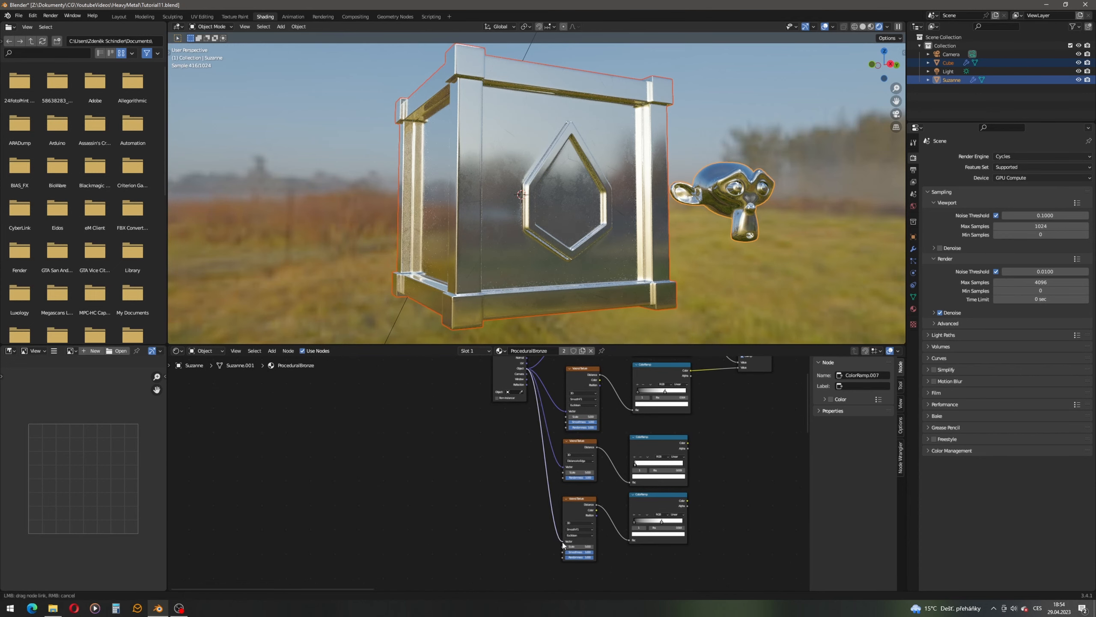
- Set the Scale of both duplicated Voronoi Textures to 23.5
scroll(539, 506, up, 2)
middle_drag(540, 507, 591, 457)
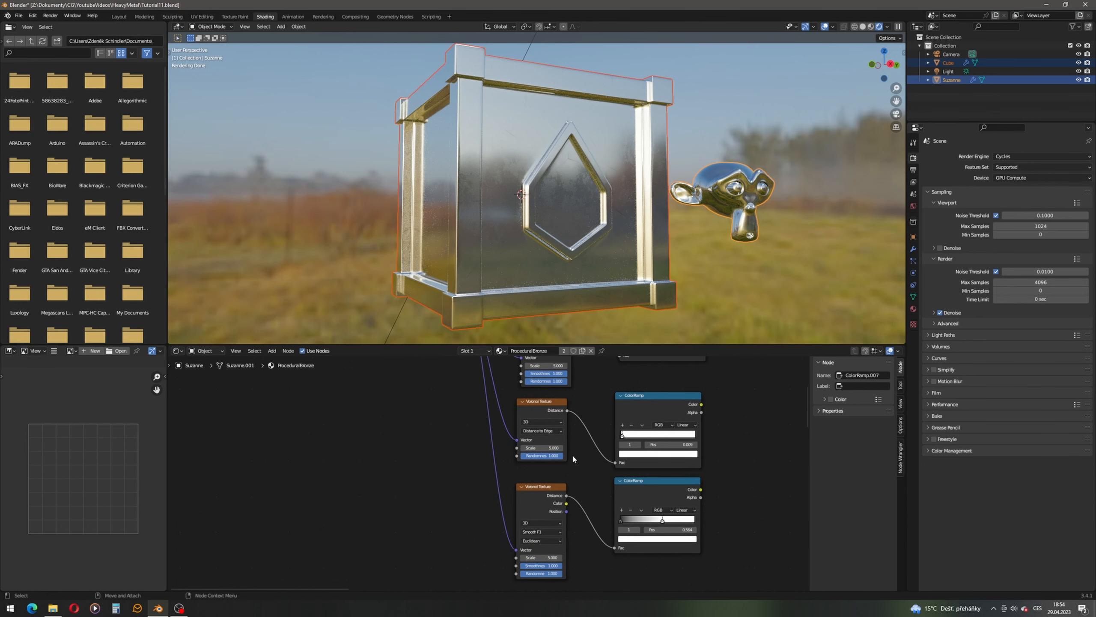
scroll(572, 453, up, 1)
double_click(576, 437)
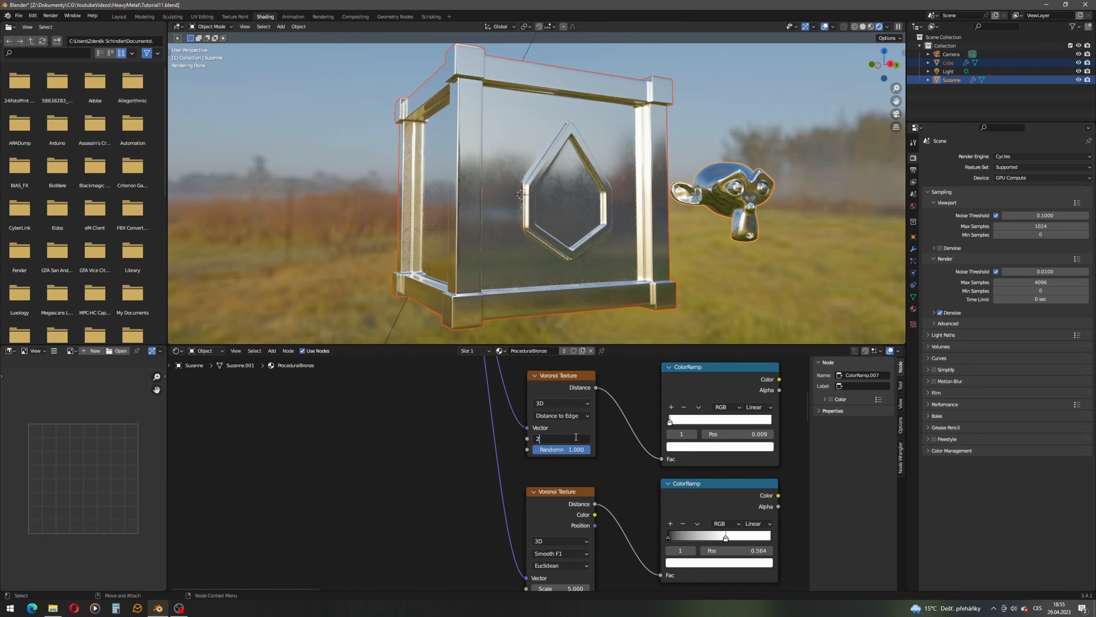
text(23.5)
key(Return)
middle_drag(576, 437, 536, 358)
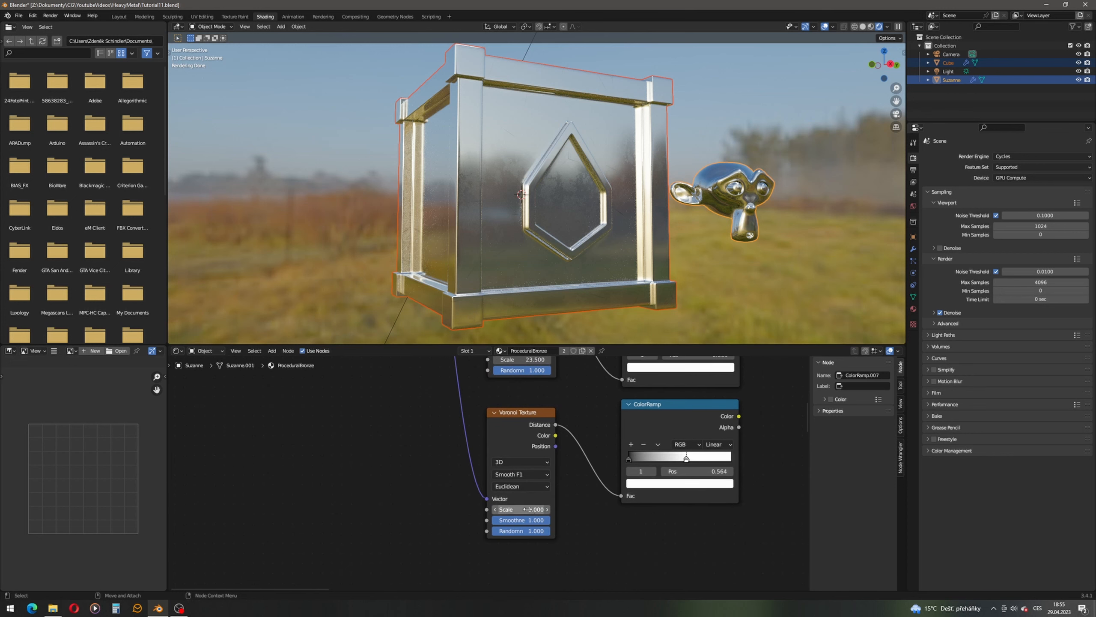
double_click(534, 509)
scroll(490, 437, down, 3)
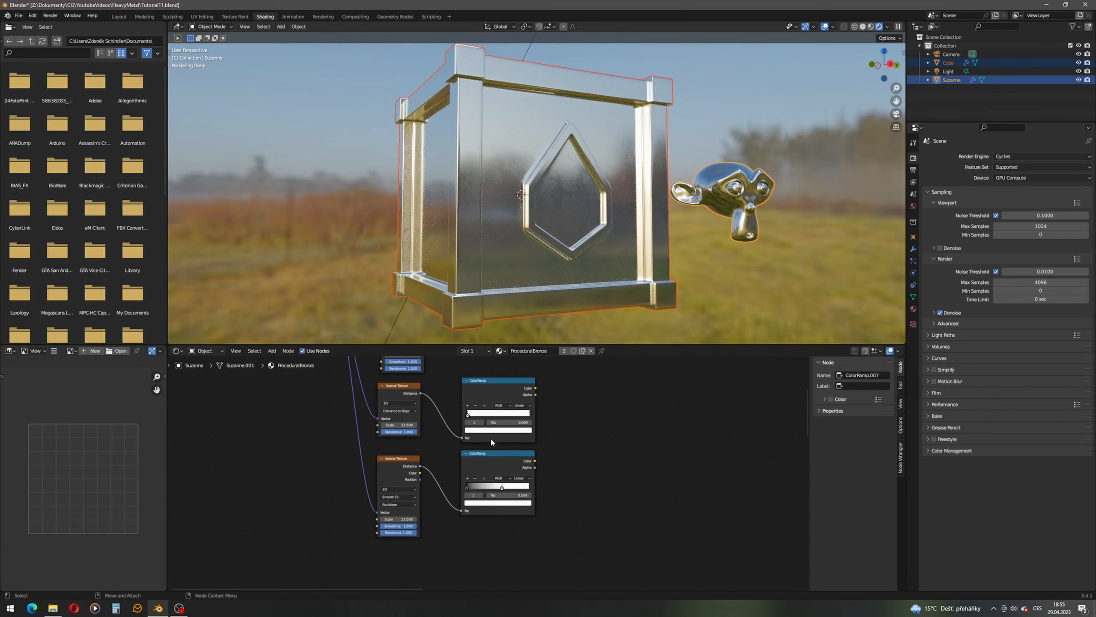
- Duplicate the clamped Add node and place it beside the duplicated pair of ColorRamps
scroll(474, 455, up, 2)
scroll(550, 418, up, 3)
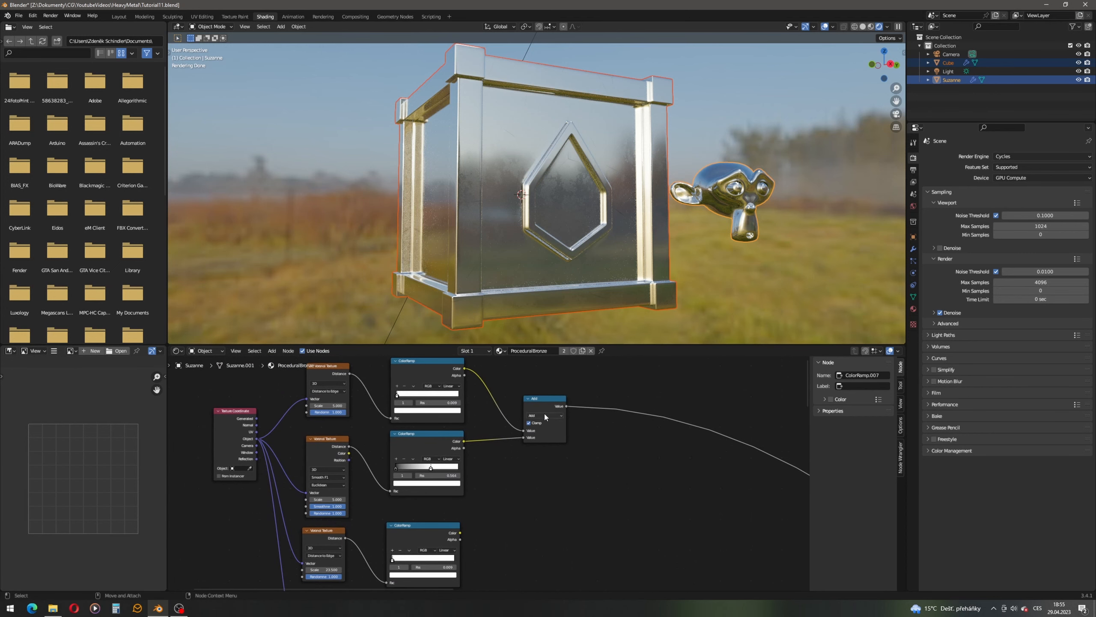
click(543, 400)
alt+drag(544, 401, 527, 547)
middle_drag(501, 568, 514, 480)
scroll(516, 478, up, 2)
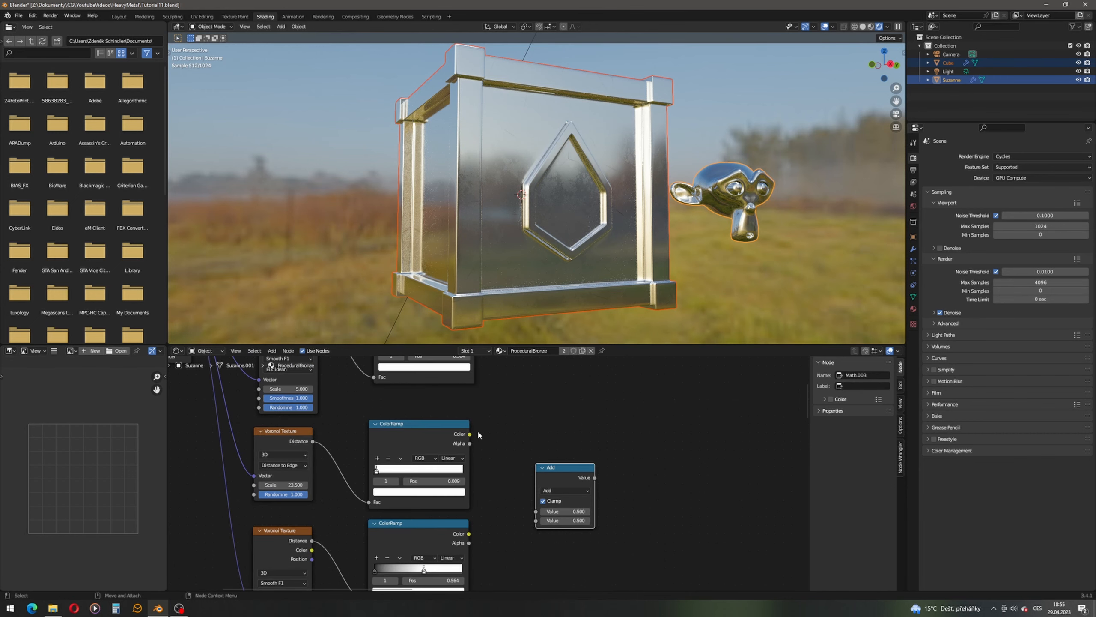
- Connect the Color outputs of the two duplicated ColorRamps to the two Value inputs of the duplicated Add node
drag(469, 433, 536, 511)
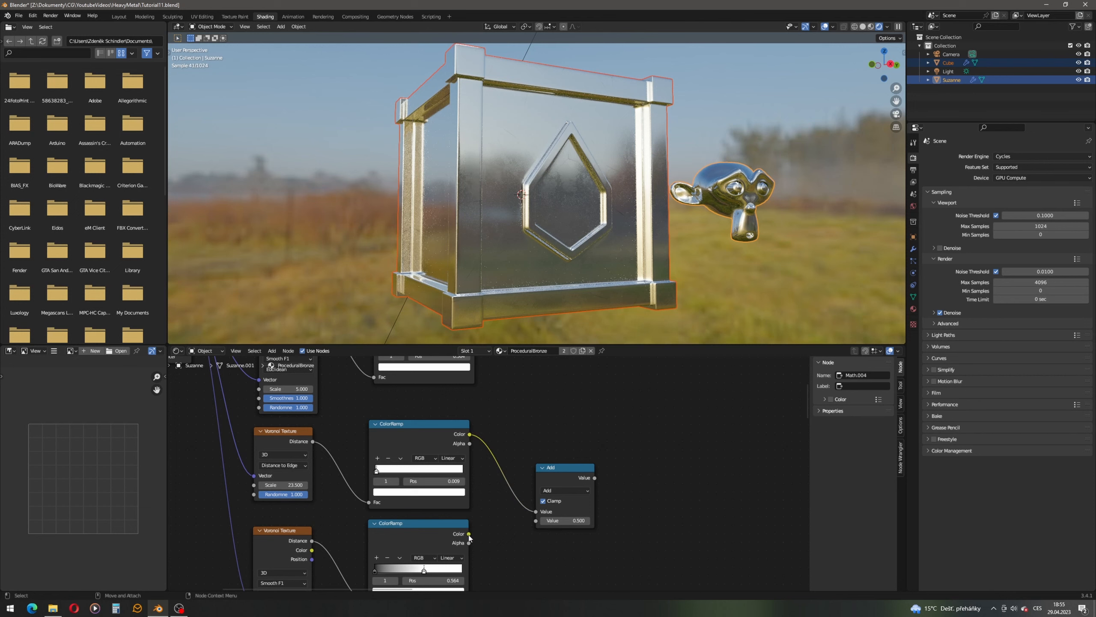
drag(469, 534, 536, 521)
middle_drag(560, 435, 501, 513)
scroll(501, 514, down, 1)
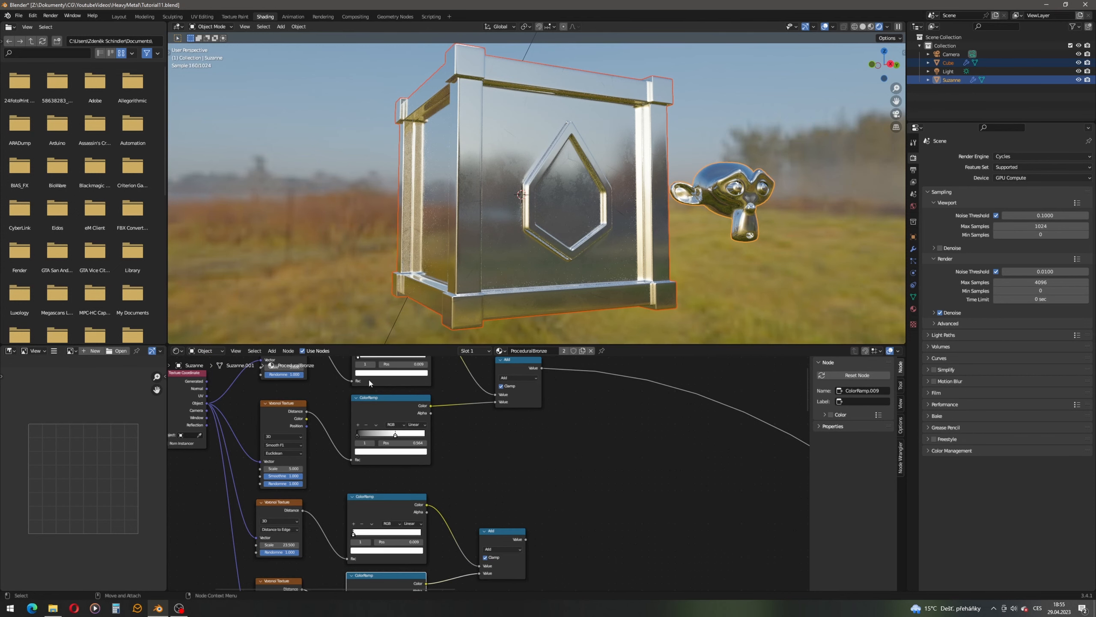
- Add a Mix node between the two Add nodes, set its data type to Color and its blending mode to Darken
click(271, 350)
click(278, 360)
text(mix)
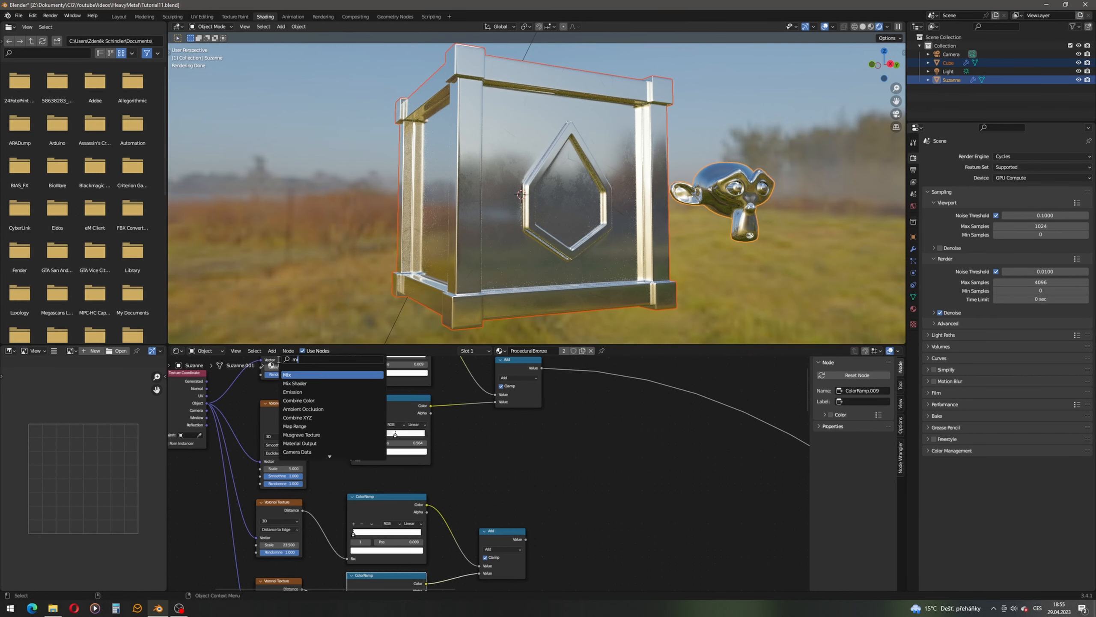
key(Return)
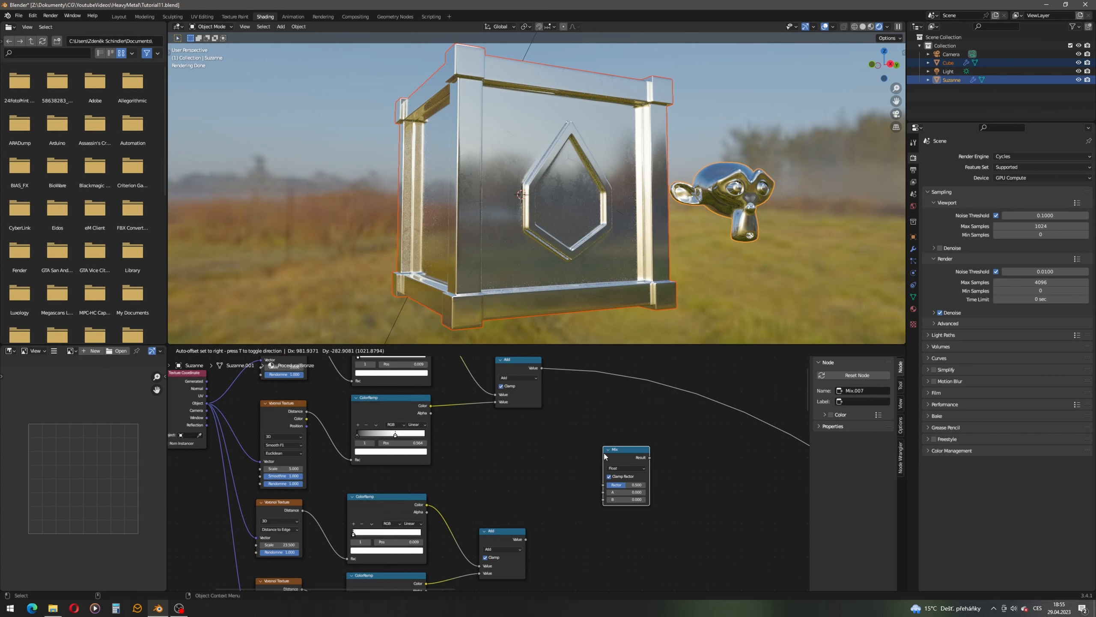
click(629, 449)
drag(542, 368, 639, 461)
key(Escape)
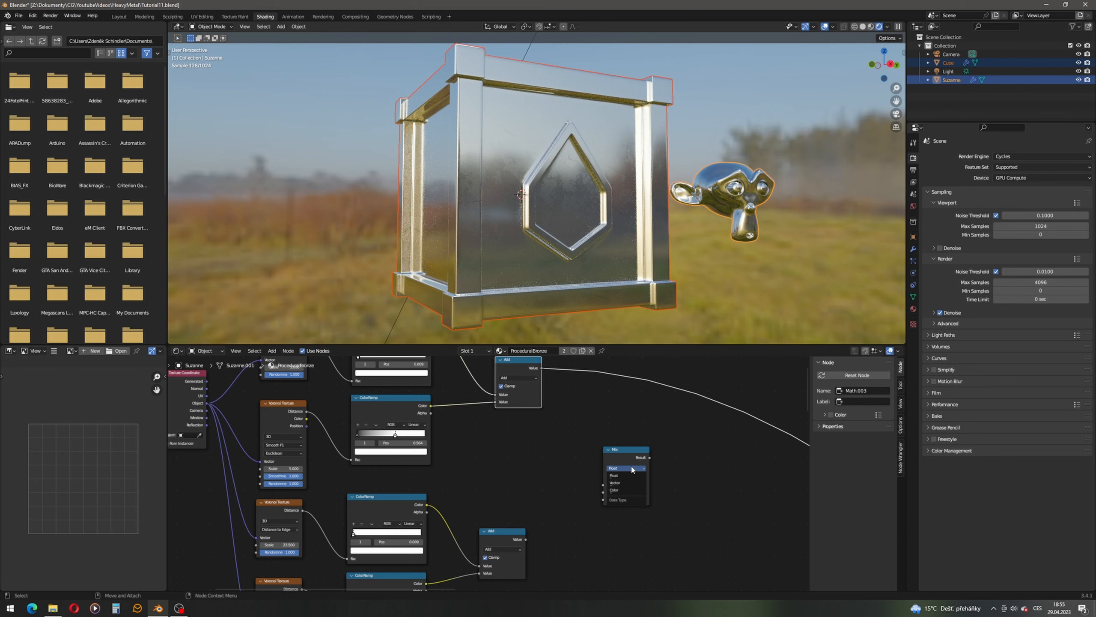
click(623, 490)
click(632, 476)
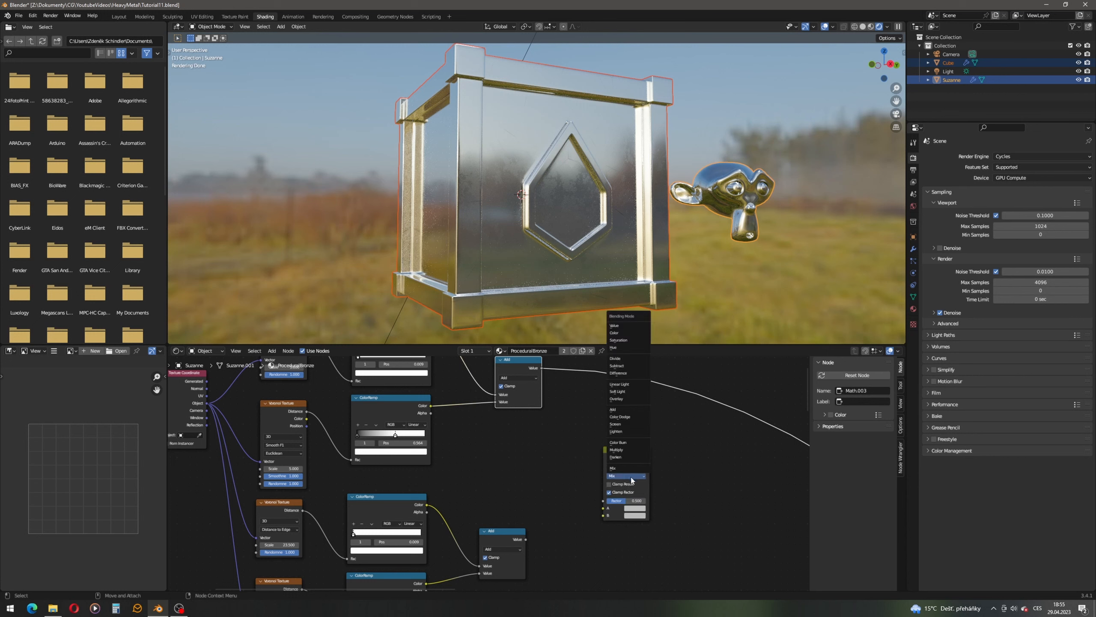
click(628, 457)
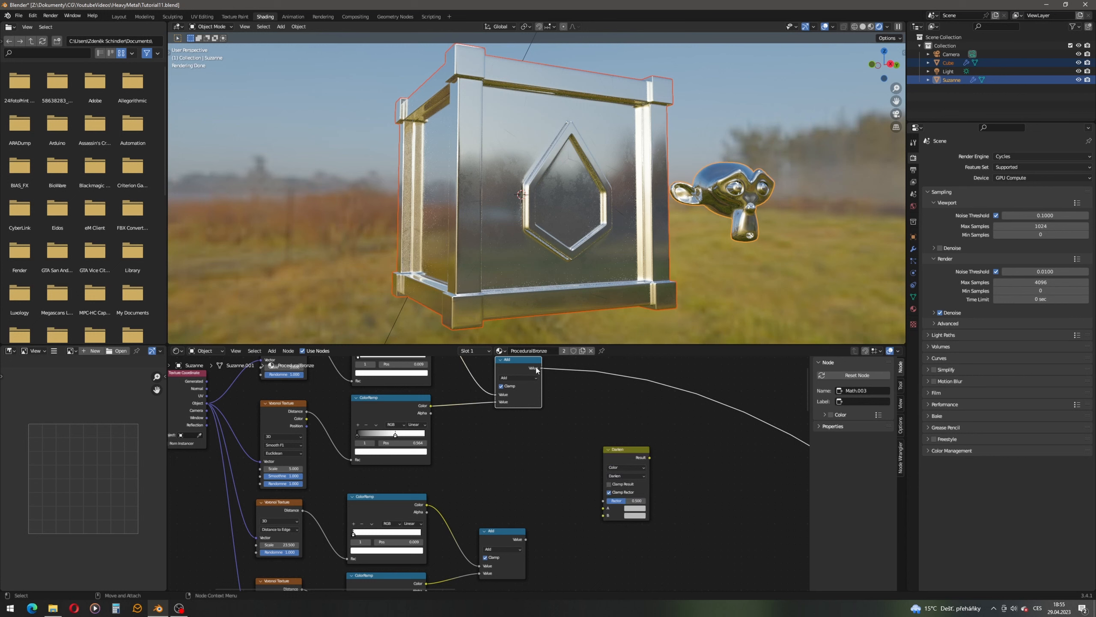
- Connect the original and duplicated Add nodes to the Darken node's A and B inputs, and its Result to the Principled BSDF's Base Color
drag(542, 368, 603, 508)
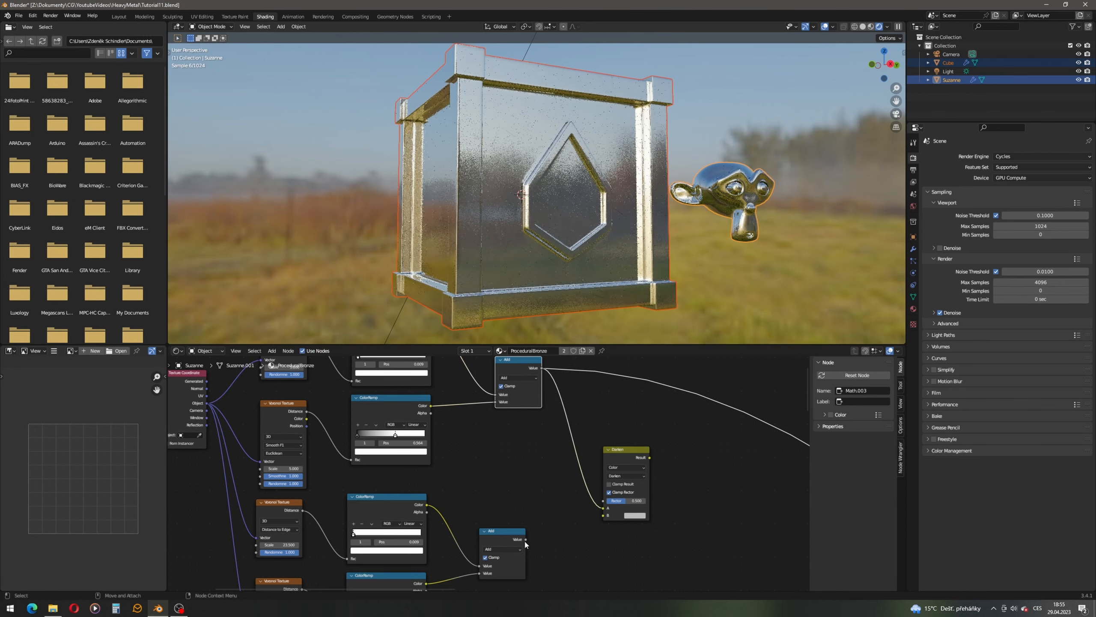
drag(526, 540, 602, 515)
middle_drag(796, 520, 494, 463)
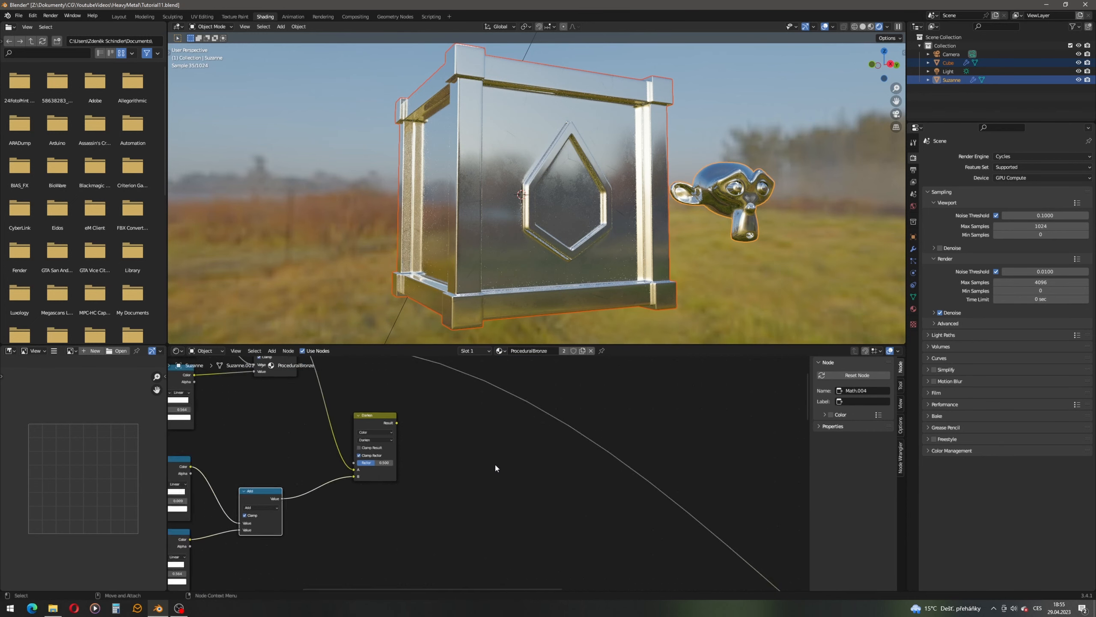
scroll(441, 426, down, 2)
drag(398, 392, 691, 527)
- Move the black stop of the ColorRamp after the Smooth F1 Voronoi with scale 23.5 to position 0.045 and check the cracks
middle_drag(276, 389, 540, 476)
middle_drag(548, 250, 454, 167)
scroll(554, 234, up, 5)
scroll(501, 252, up, 1)
middle_drag(416, 423, 450, 437)
scroll(476, 423, down, 5)
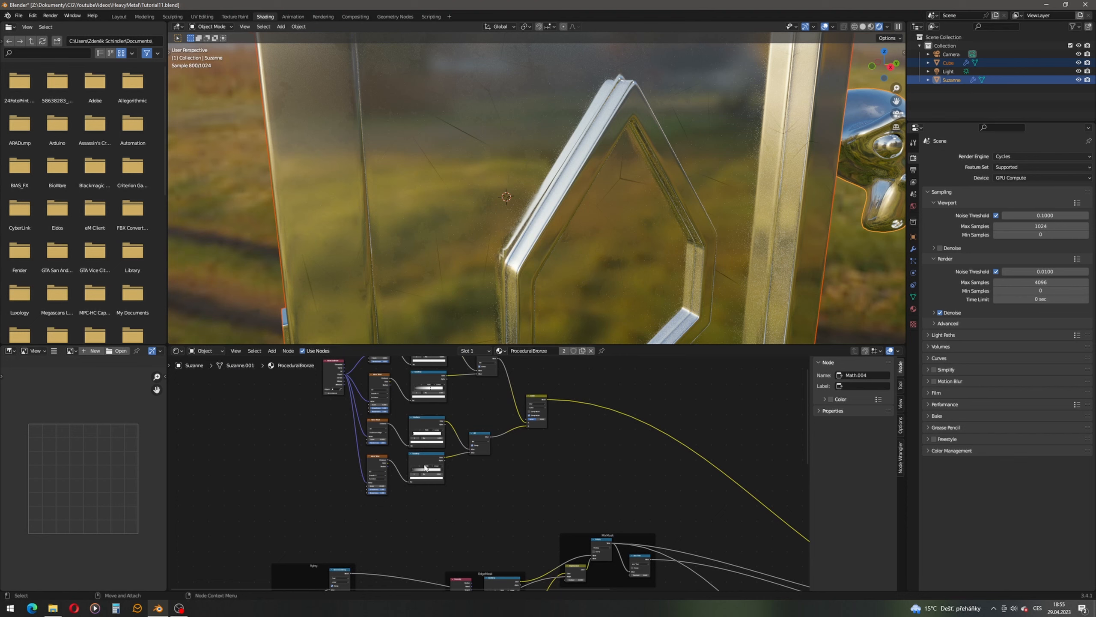
scroll(425, 467, up, 4)
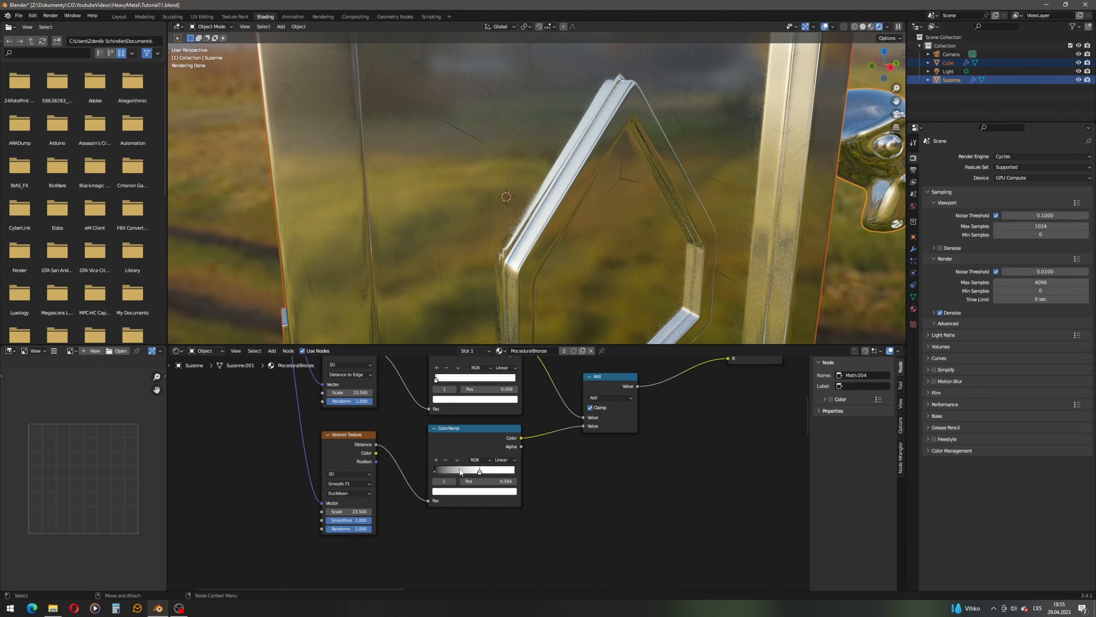
scroll(460, 472, up, 2)
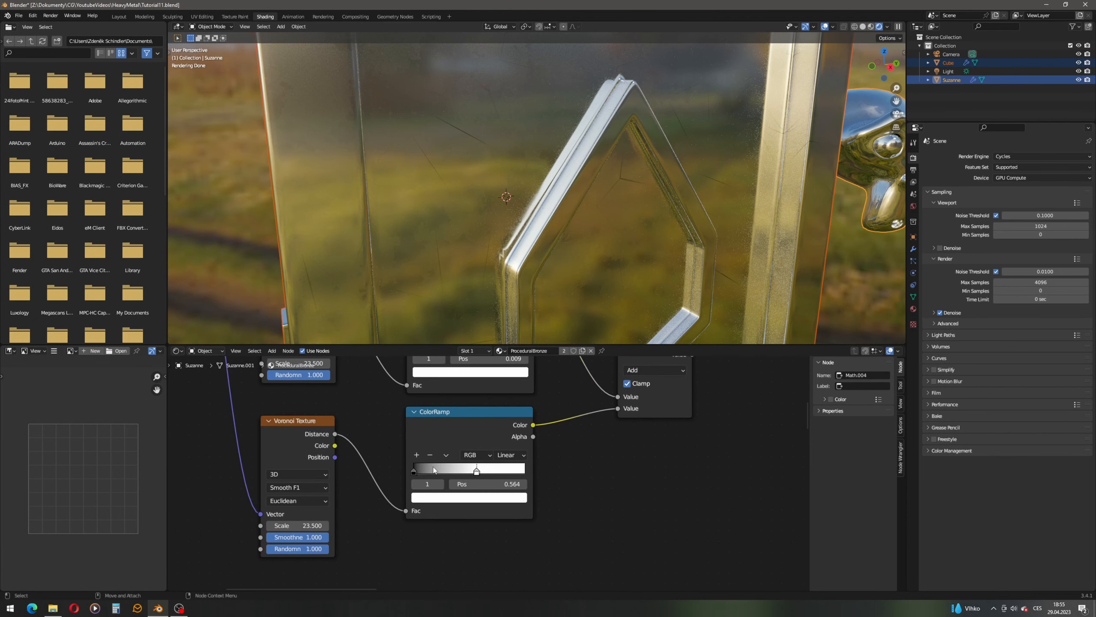
middle_drag(434, 470, 439, 485)
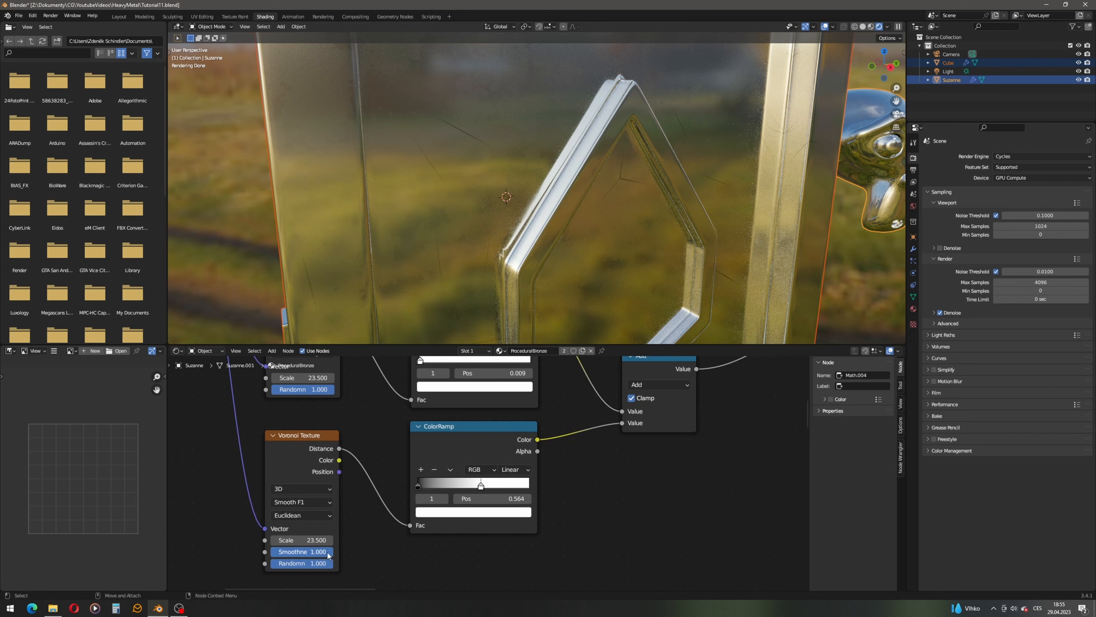
mouse_move(420, 487)
mouse_down()
mouse_move(443, 487)
mouse_move(424, 490)
mouse_up()
mouse_move(496, 259)
middle_down()
mouse_move(502, 272)
mouse_move(484, 243)
middle_up()
scroll(478, 228, up, 4)
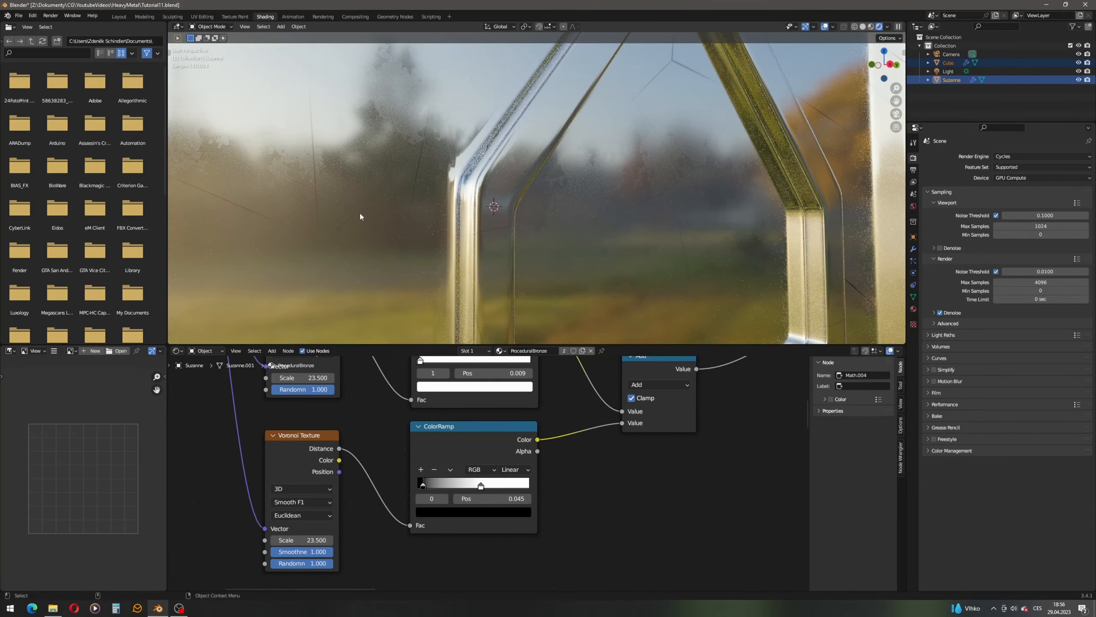
shift+middle_drag(364, 239, 485, 286)
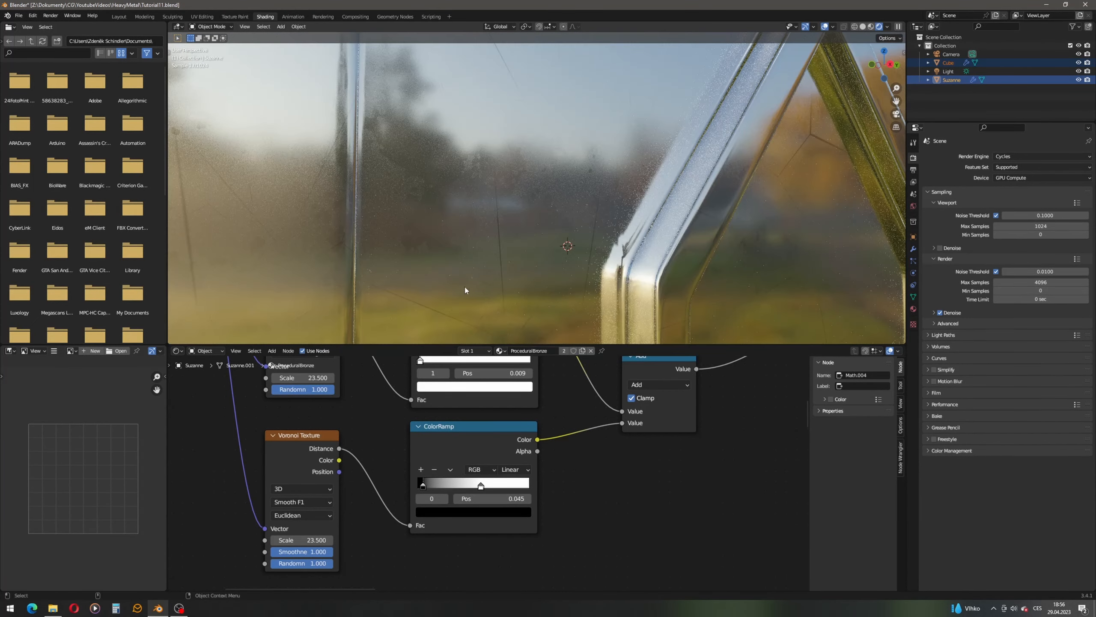
scroll(465, 290, down, 3)
scroll(514, 267, down, 3)
mouse_move(538, 249)
middle_down()
mouse_move(550, 265)
mouse_move(526, 227)
mouse_move(537, 246)
middle_up()
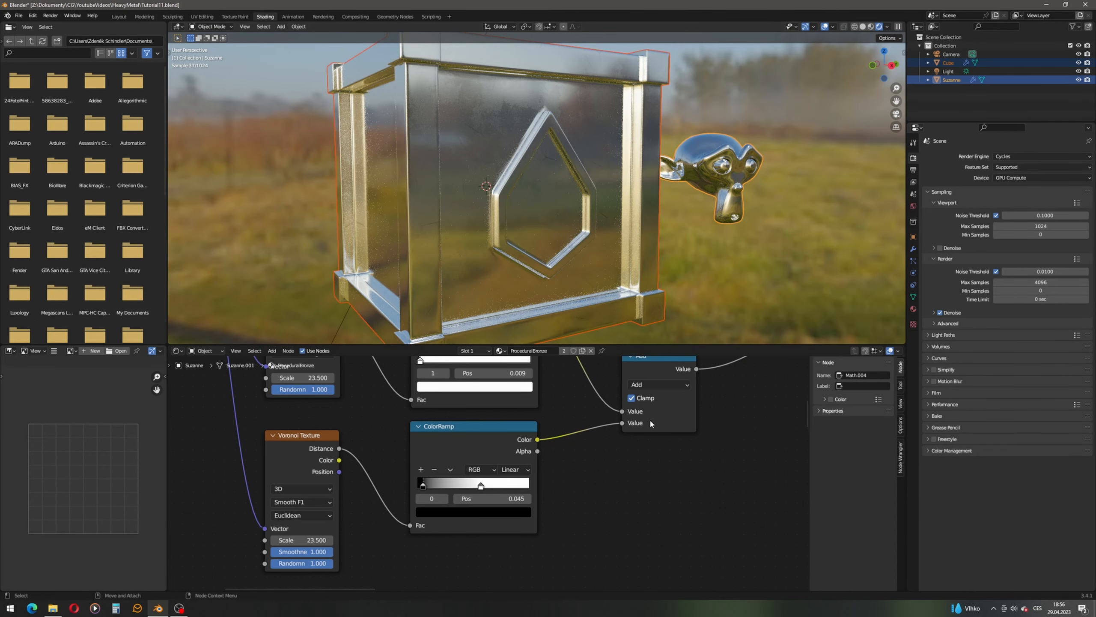
- Cut the Darken node's outgoing link and place a new Bump node beside it
scroll(558, 497, down, 3)
scroll(640, 472, down, 3)
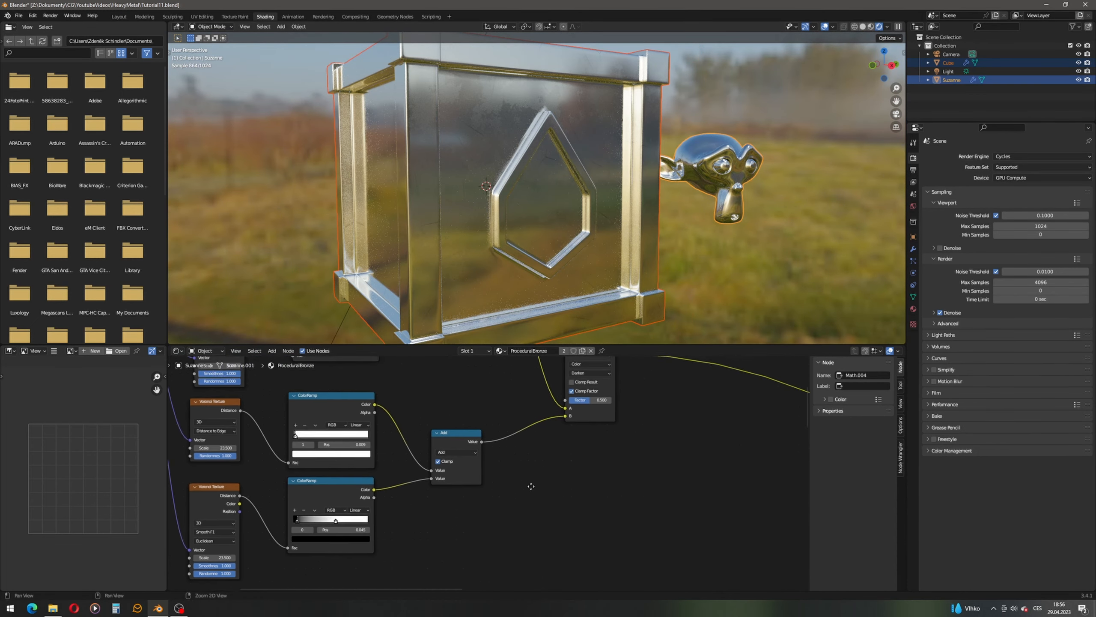
mouse_move(599, 398)
ctrl+right_down()
mouse_move(588, 452)
mouse_move(526, 444)
ctrl+right_up()
key(shift+a)
click(277, 361)
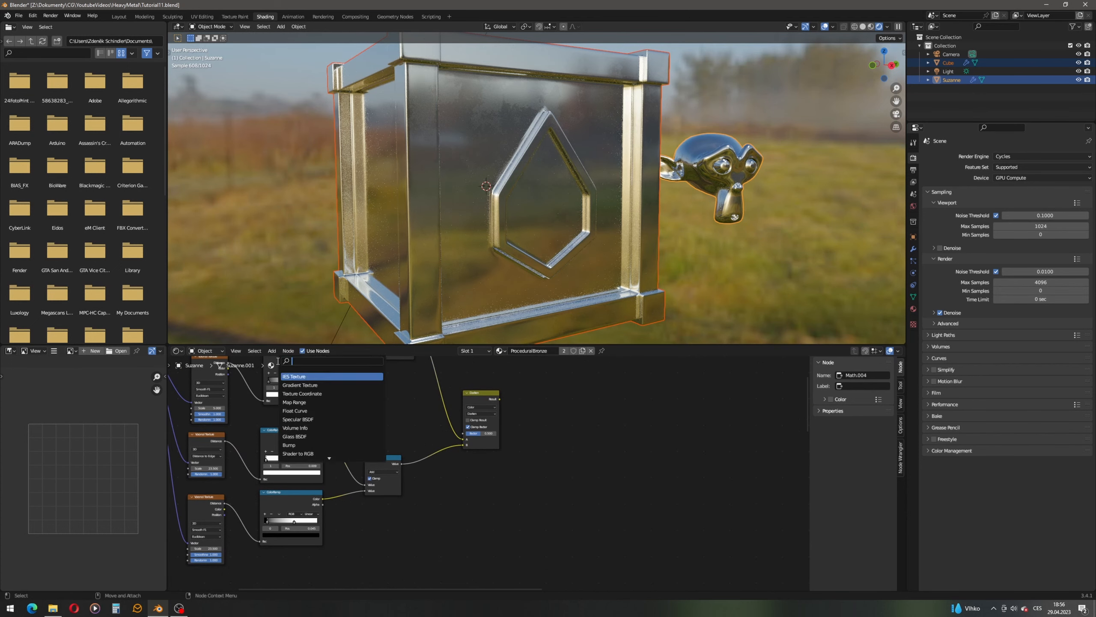
text(bump)
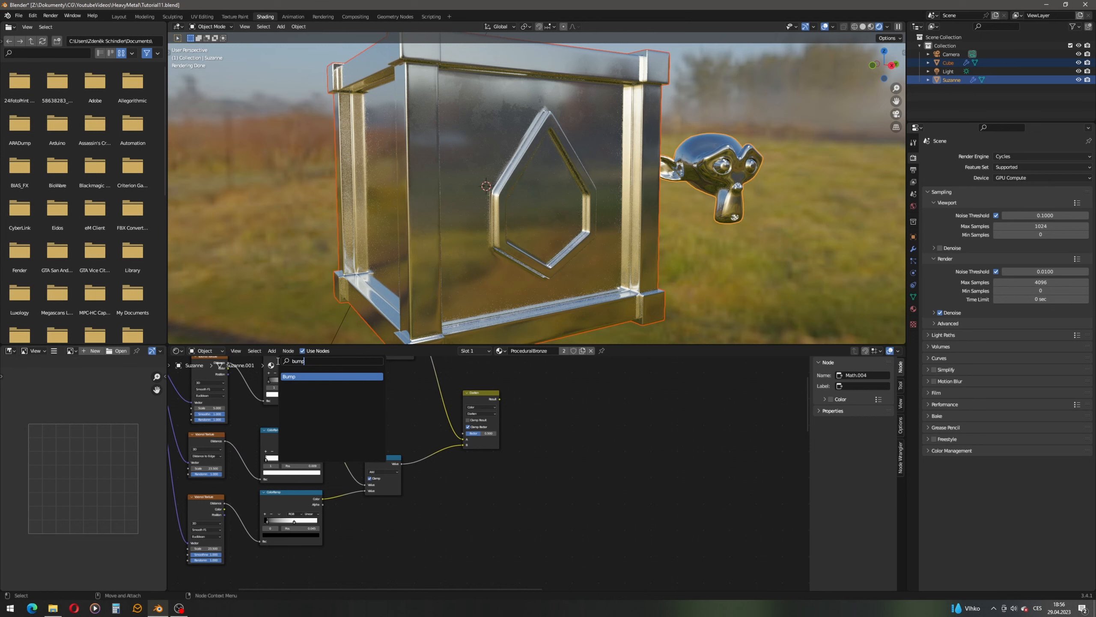
key(Return)
click(581, 450)
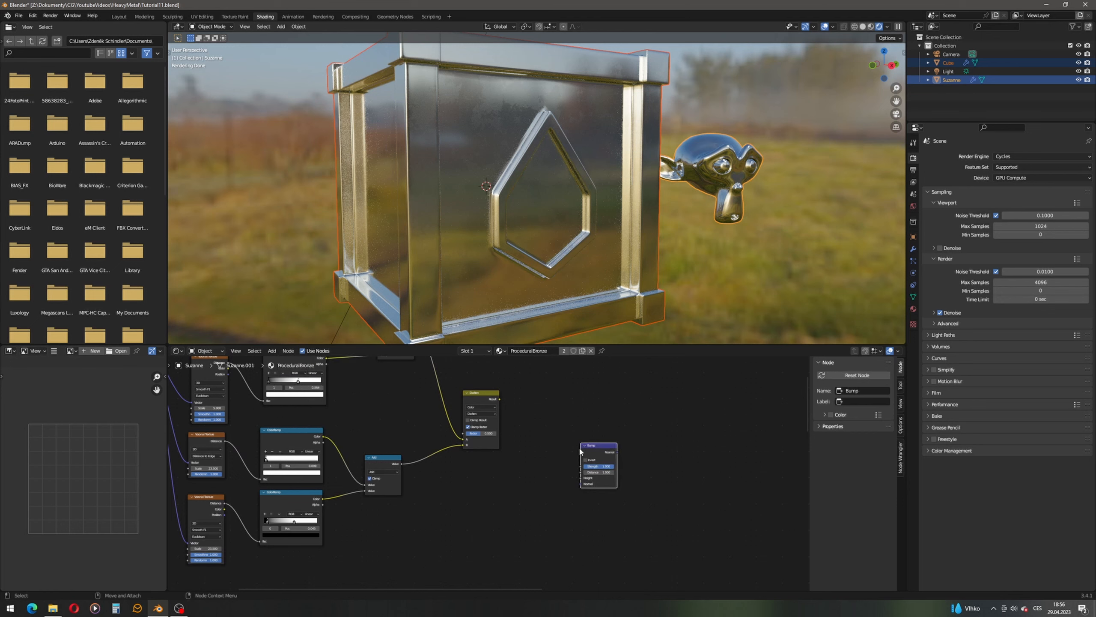
- Connect the Darken node's Result to the Bump node's Height input
middle_drag(536, 446, 529, 435)
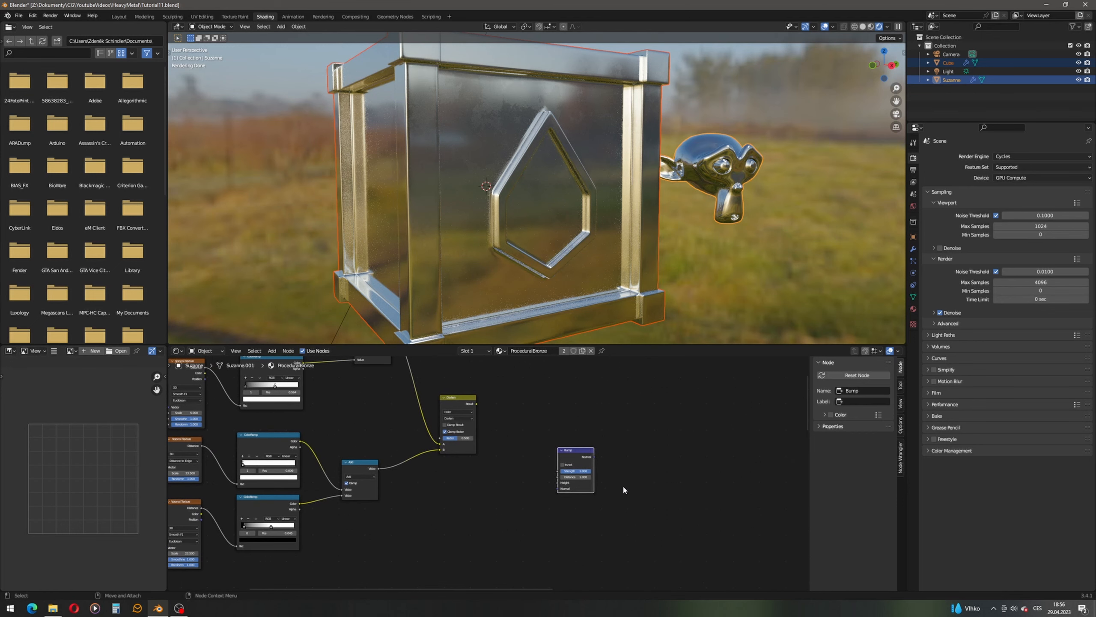
drag(477, 405, 509, 431)
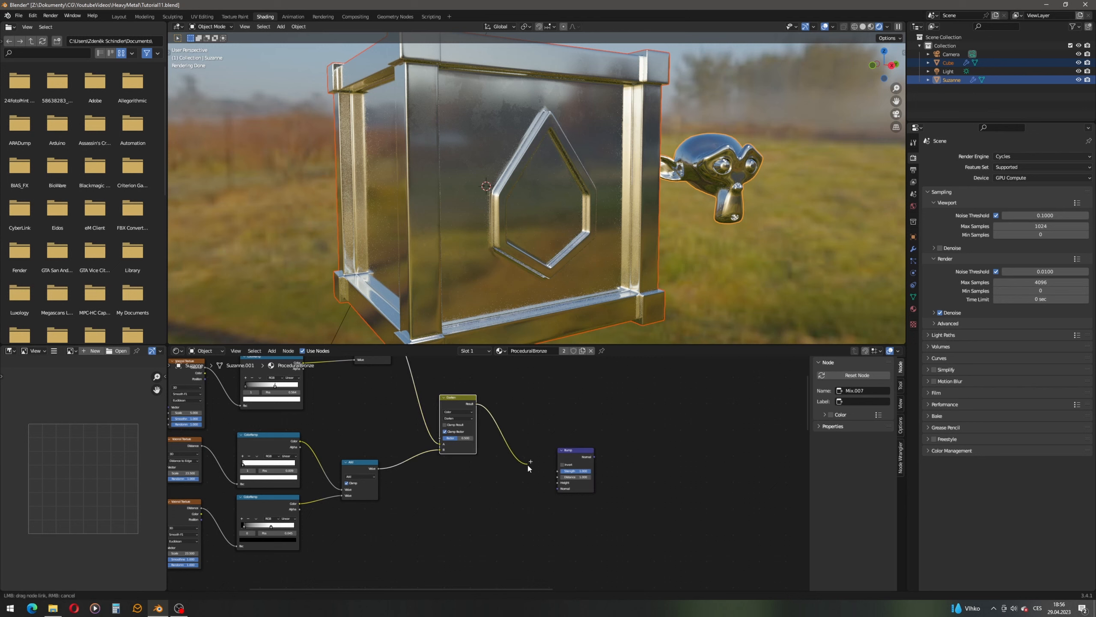
drag(555, 483, 556, 483)
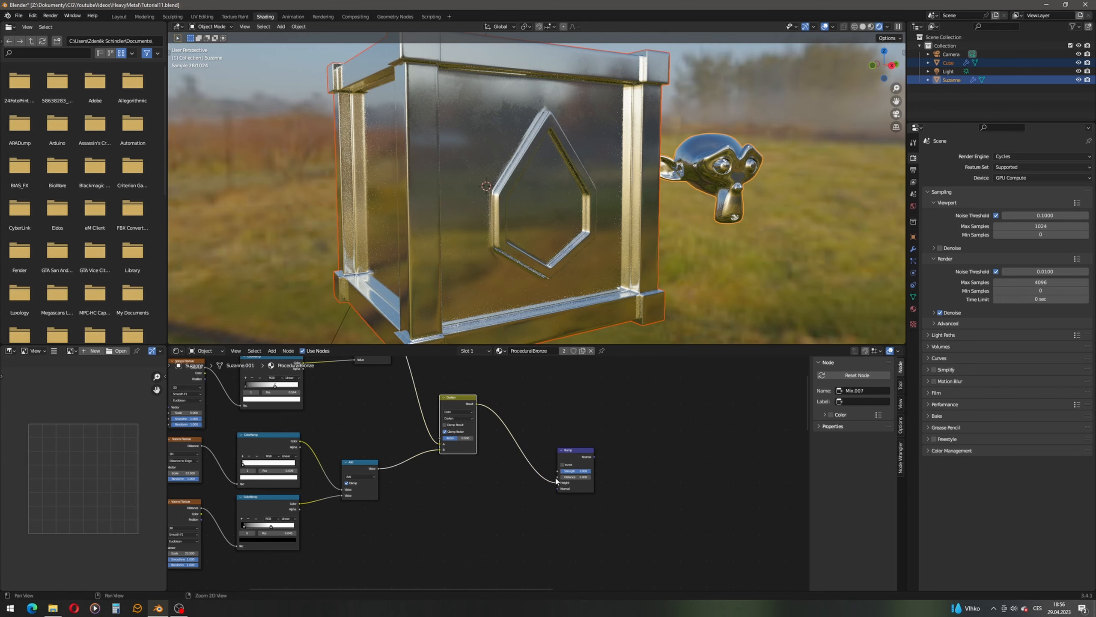
- Select the Principled BSDF together with the Material Output and move both upward, away from the Mix node
scroll(449, 453, down, 2)
middle_drag(541, 503, 426, 385)
middle_drag(582, 473, 373, 381)
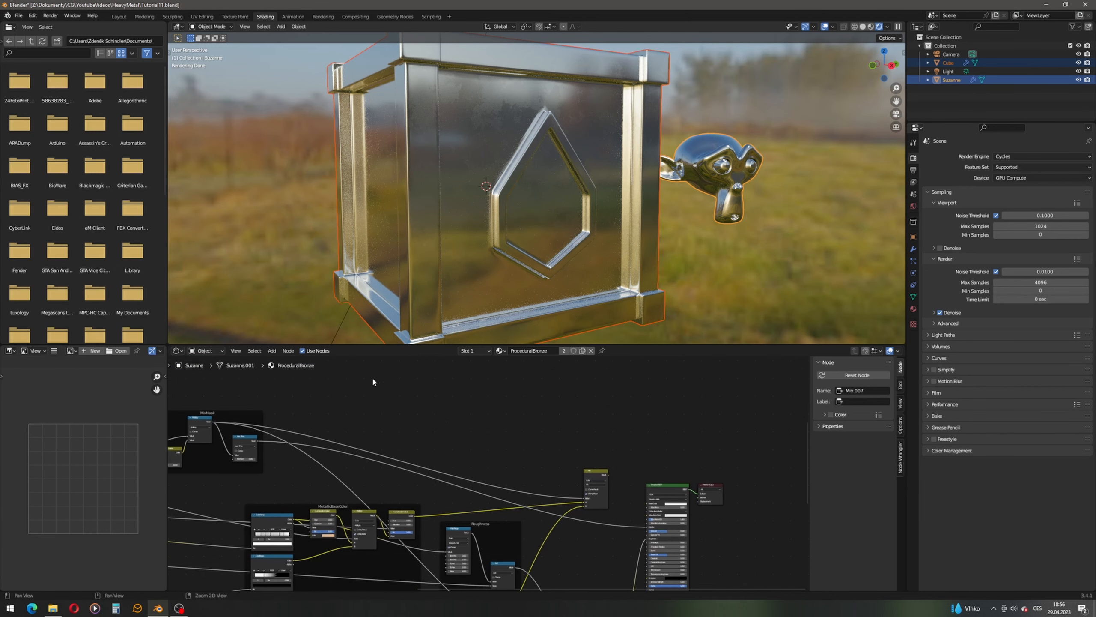
drag(744, 451, 675, 500)
key(g)
click(672, 361)
- Connect the Bump's Normal output to the Principled BSDF's Normal input and the color Mix node's Result to its Base Color
middle_drag(417, 360, 507, 429)
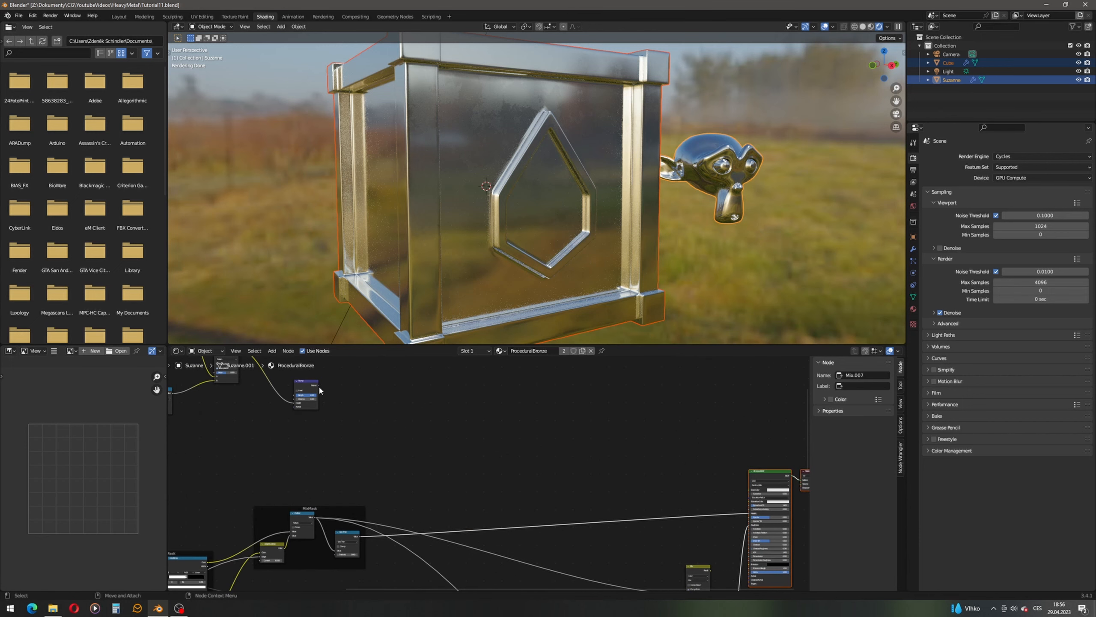
drag(320, 385, 675, 501)
middle_drag(715, 528, 578, 544)
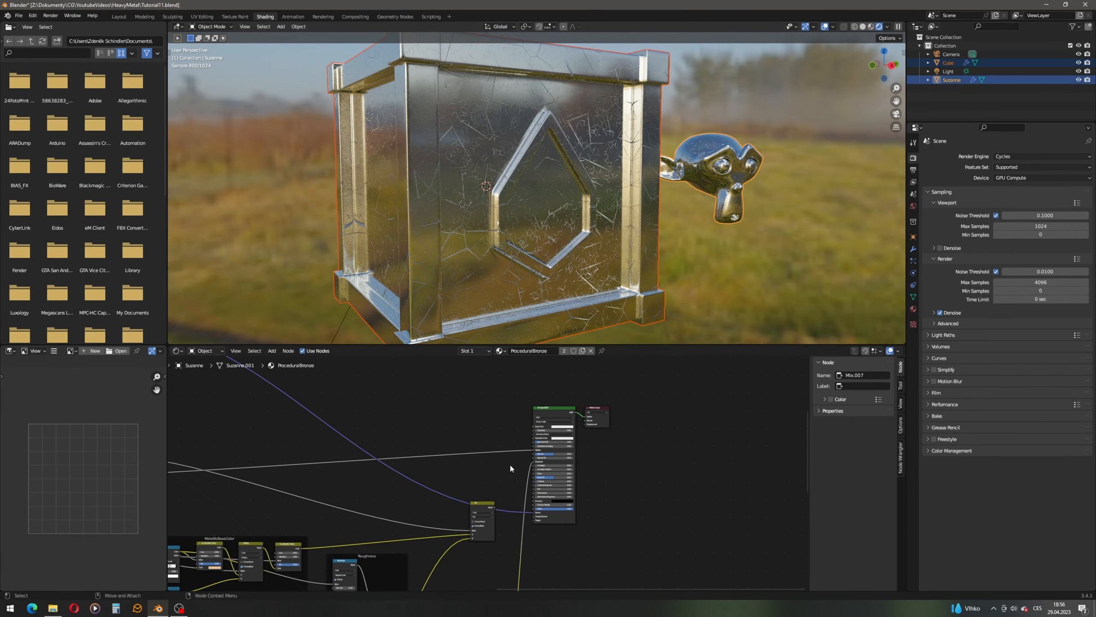
scroll(510, 468, up, 3)
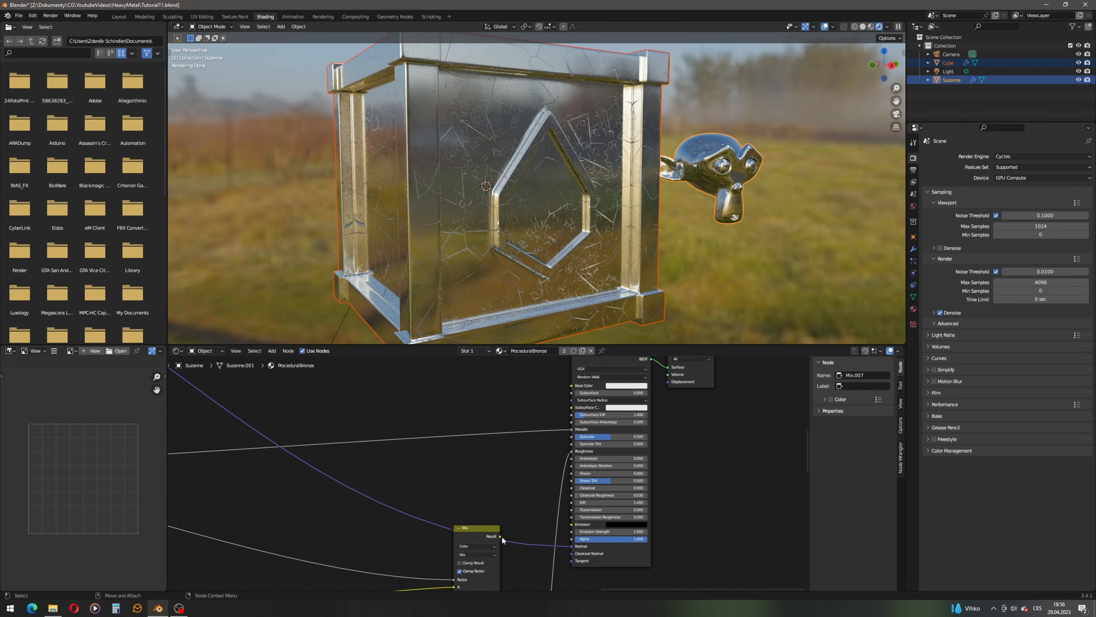
drag(502, 535, 570, 387)
- Examine the crack node chain and the bumped cracks on the bronze cube up close
middle_drag(280, 432, 558, 509)
scroll(513, 473, down, 7)
scroll(513, 473, down, 4)
middle_drag(370, 440, 536, 491)
scroll(475, 454, up, 10)
middle_drag(412, 458, 558, 508)
mouse_move(542, 281)
middle_down()
mouse_move(528, 277)
mouse_move(553, 269)
middle_up()
scroll(547, 274, up, 3)
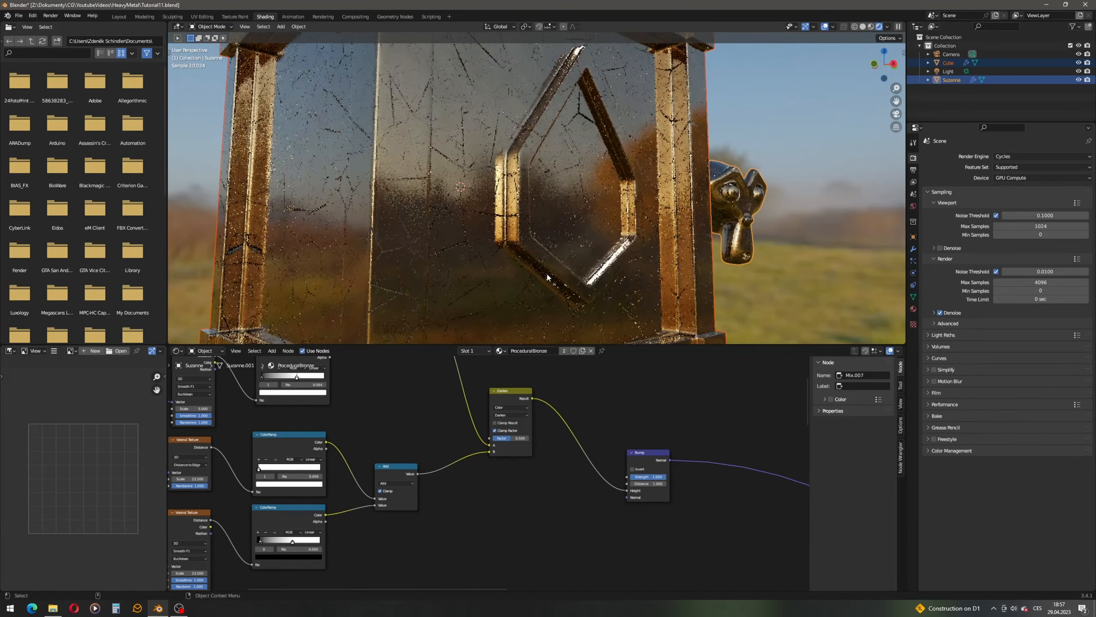
- Move the black stop of the ColorRamp after the Smooth F1 Voronoi with scale 23.5 closer to its white stop
middle_drag(526, 448, 690, 448)
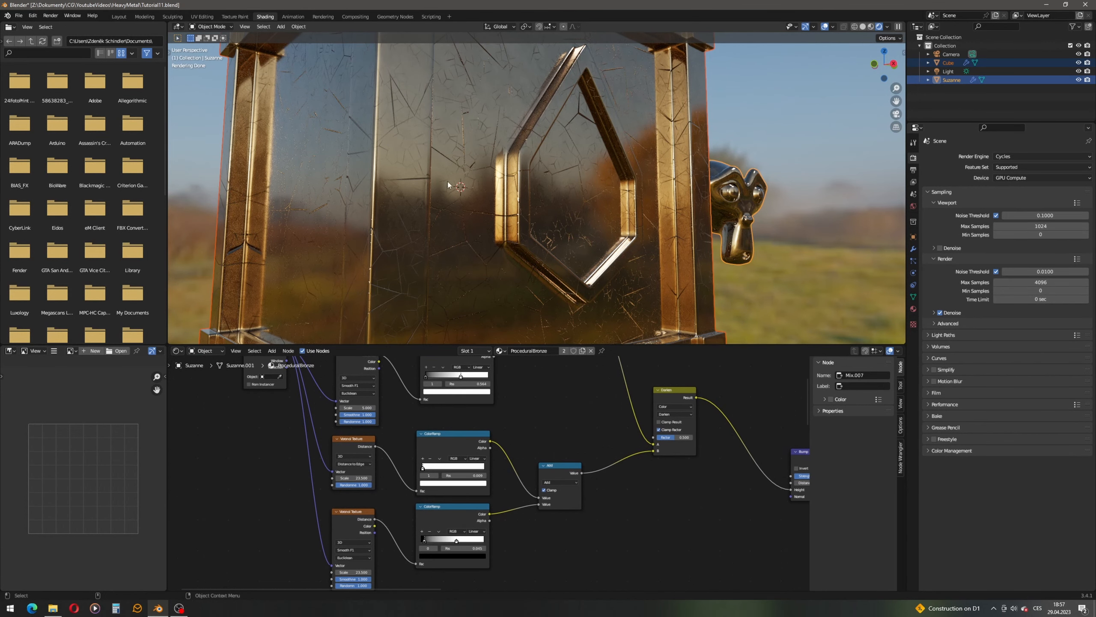
middle_drag(520, 508, 579, 459)
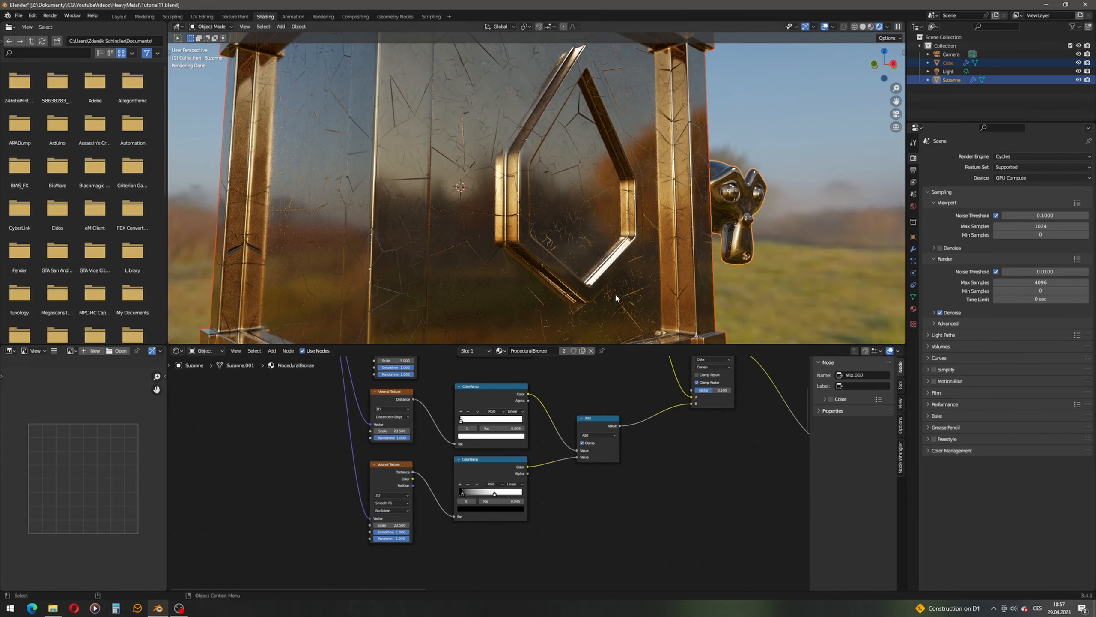
scroll(485, 501, up, 3)
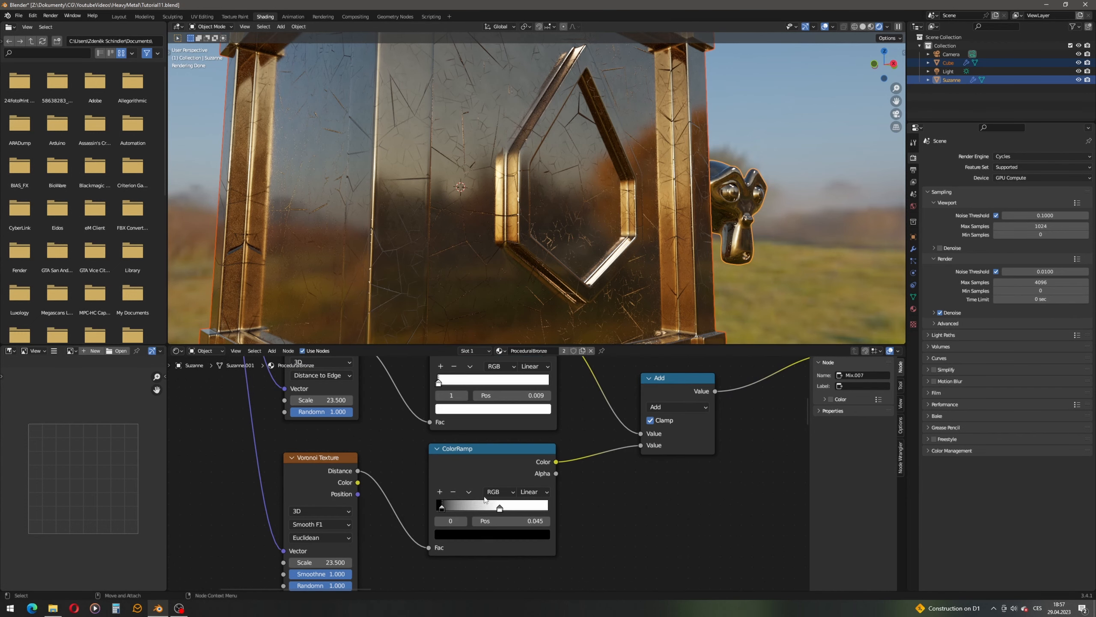
drag(442, 509, 480, 512)
- Set the white stop of the ColorRamp after the Smooth F1 Voronoi with scale 5 to position 0.405
middle_drag(500, 461, 501, 520)
middle_drag(467, 555, 468, 520)
scroll(468, 521, up, 1)
scroll(468, 524, down, 6)
middle_drag(491, 423, 483, 550)
scroll(488, 473, up, 12)
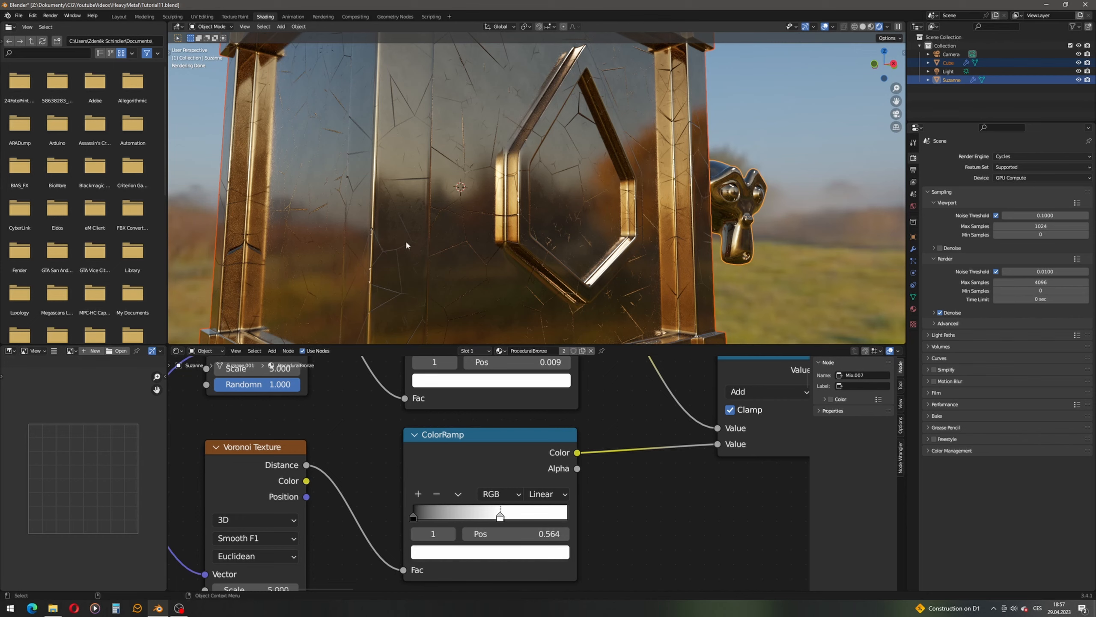
drag(500, 517, 476, 521)
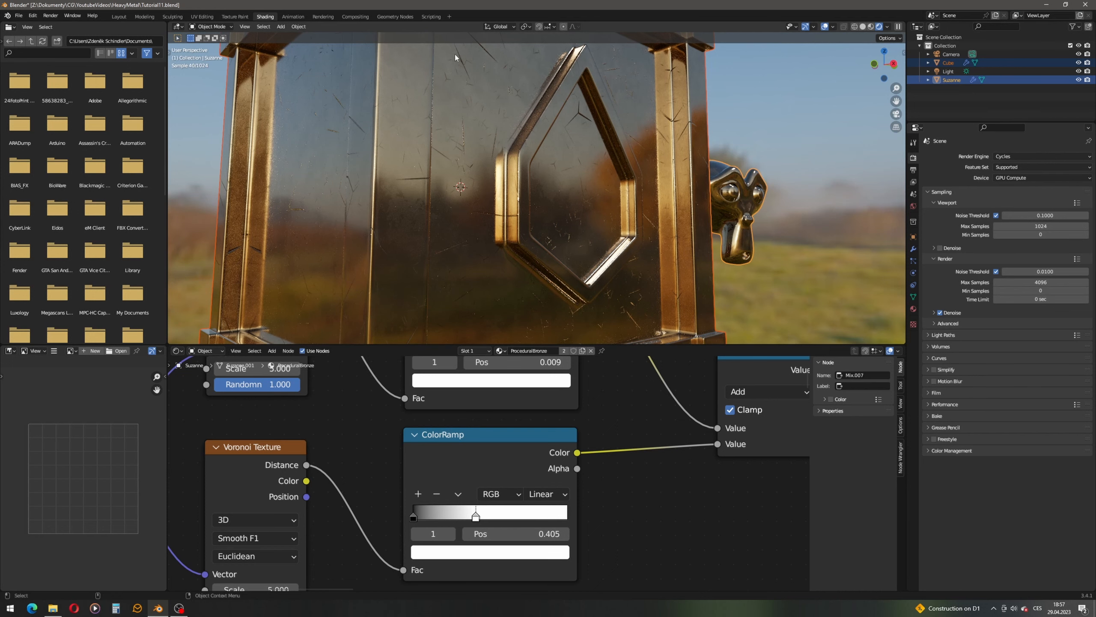
- Set the Bump node's Distance to 0.001 and check the crack relief on the cube from the front
middle_drag(599, 468, 497, 466)
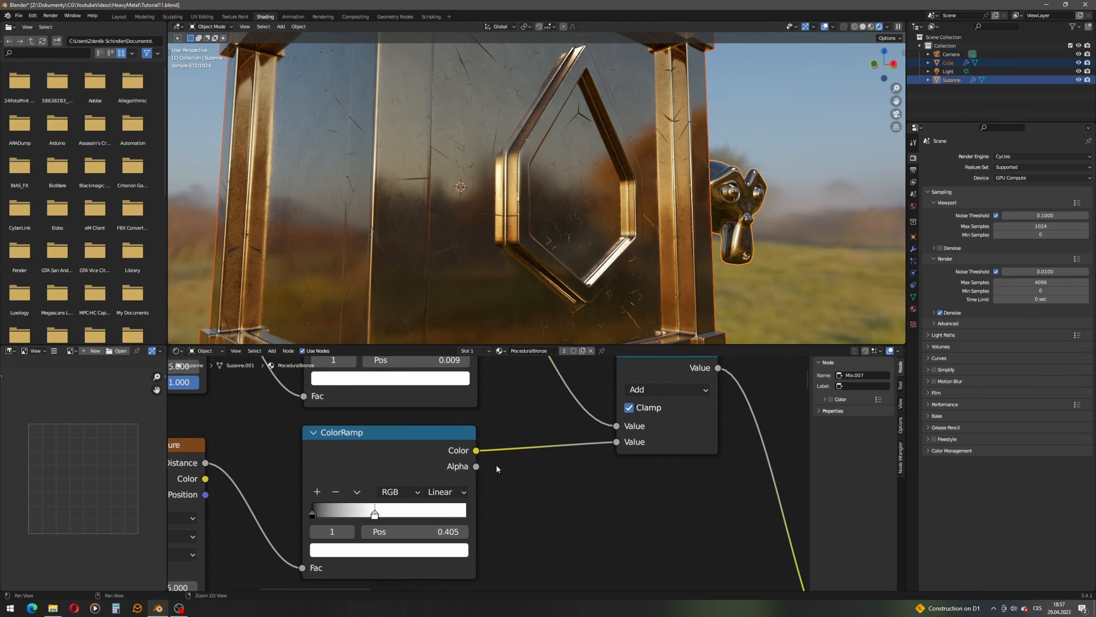
scroll(493, 453, down, 11)
middle_drag(582, 489, 455, 439)
middle_drag(580, 513, 497, 474)
middle_drag(516, 207, 549, 230)
middle_drag(587, 432, 579, 365)
scroll(513, 454, up, 10)
middle_drag(521, 449, 534, 492)
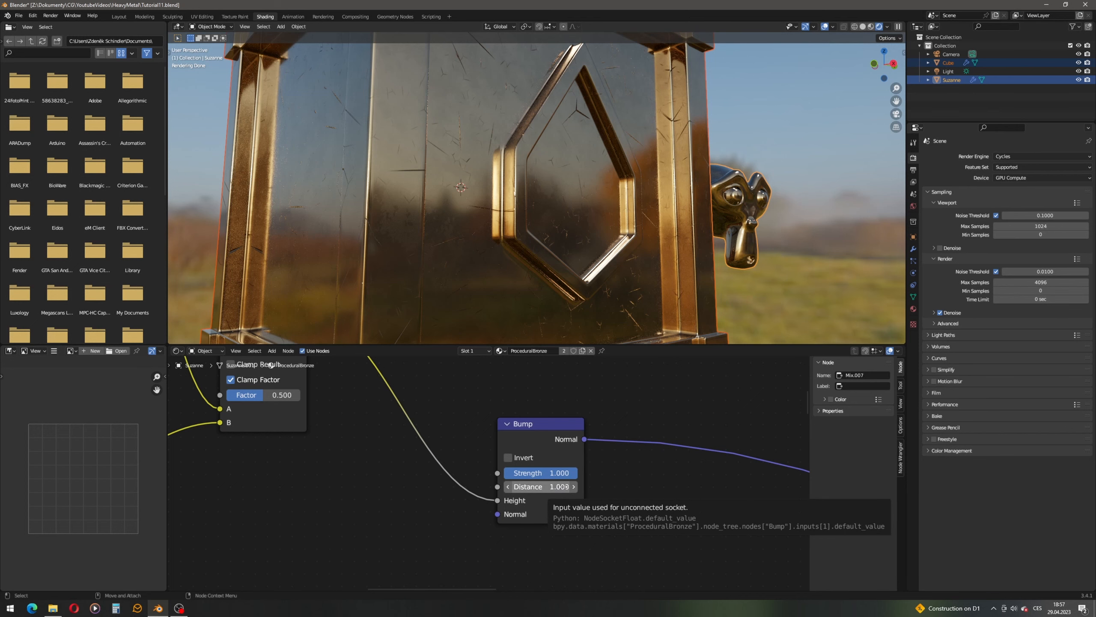
middle_drag(414, 251, 408, 251)
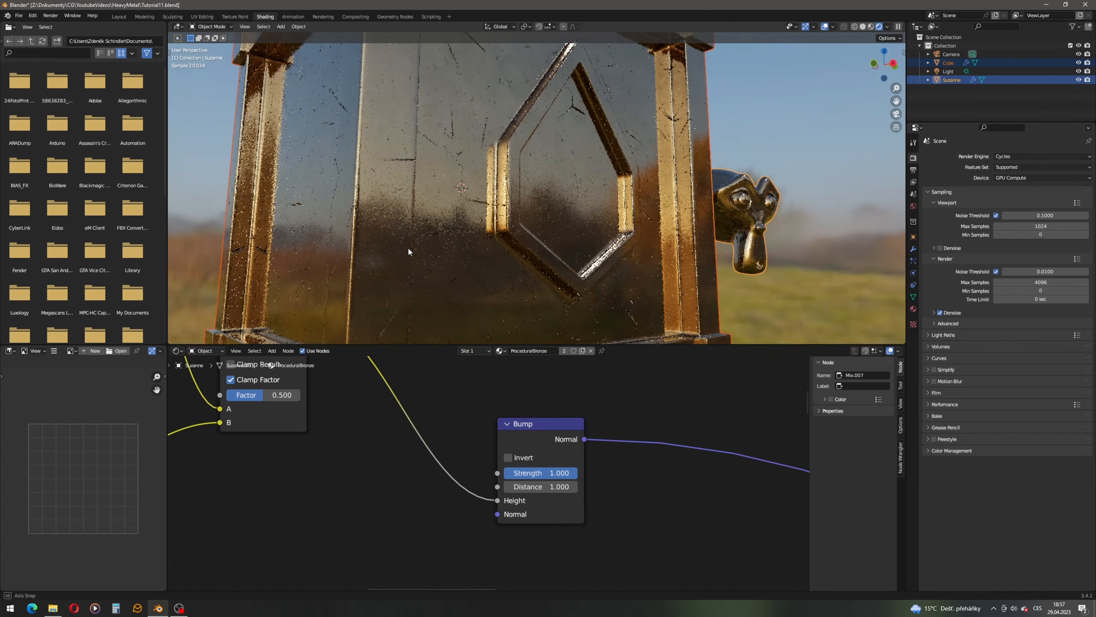
click(551, 486)
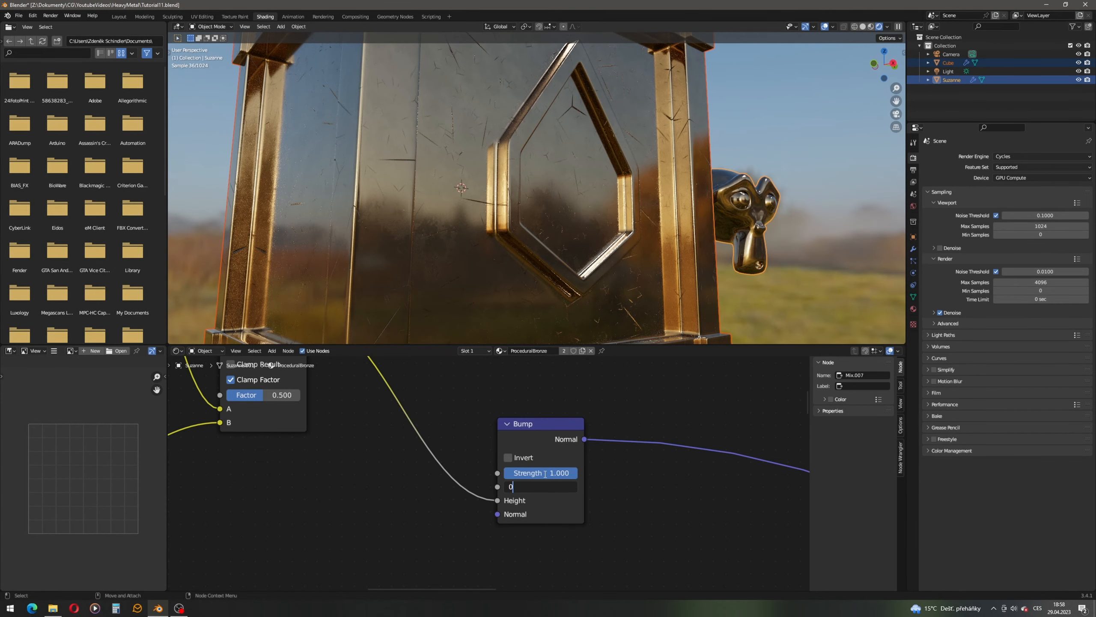
text(0.001)
key(Return)
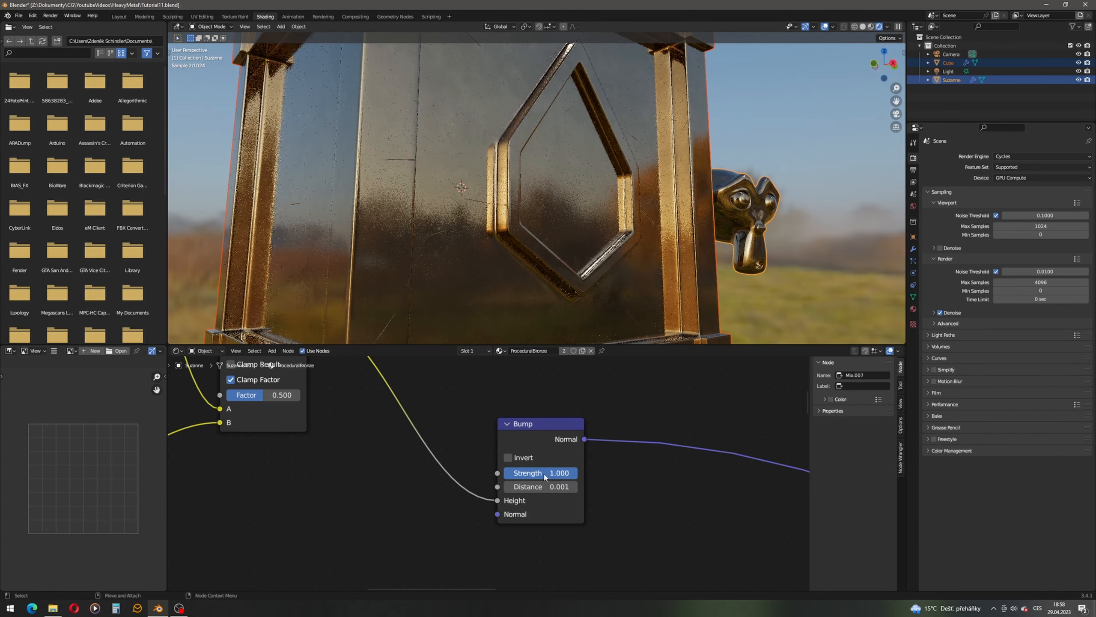
middle_drag(473, 336, 459, 230)
- Set the Bump node's Strength to 0.5 and check the softened cracks on the cube
click(560, 471)
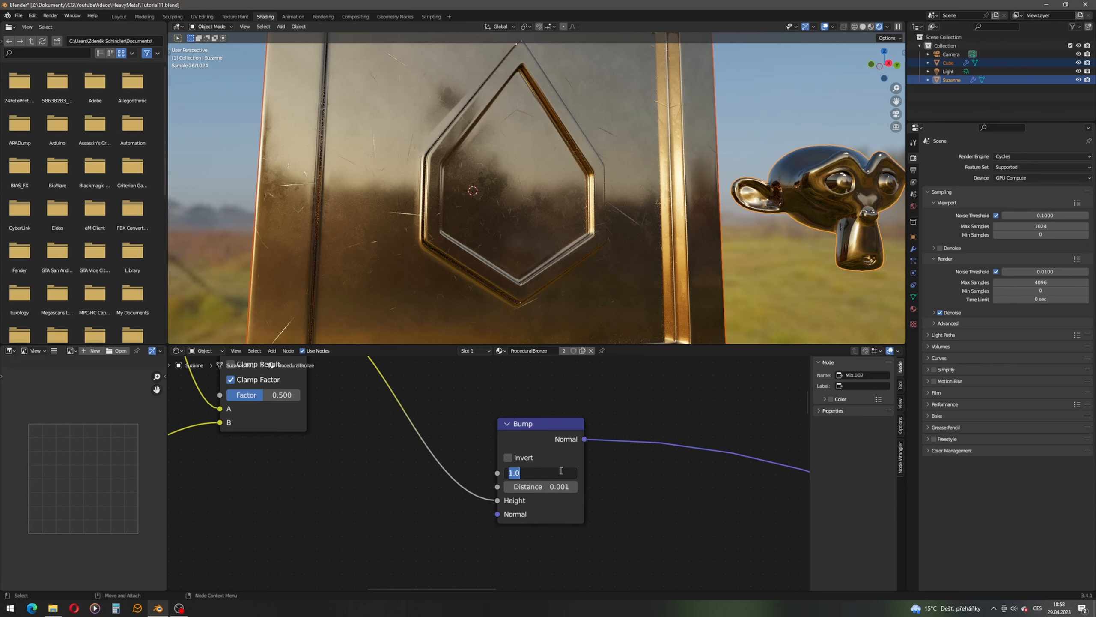
text(0.5)
key(Return)
middle_drag(596, 268, 605, 218)
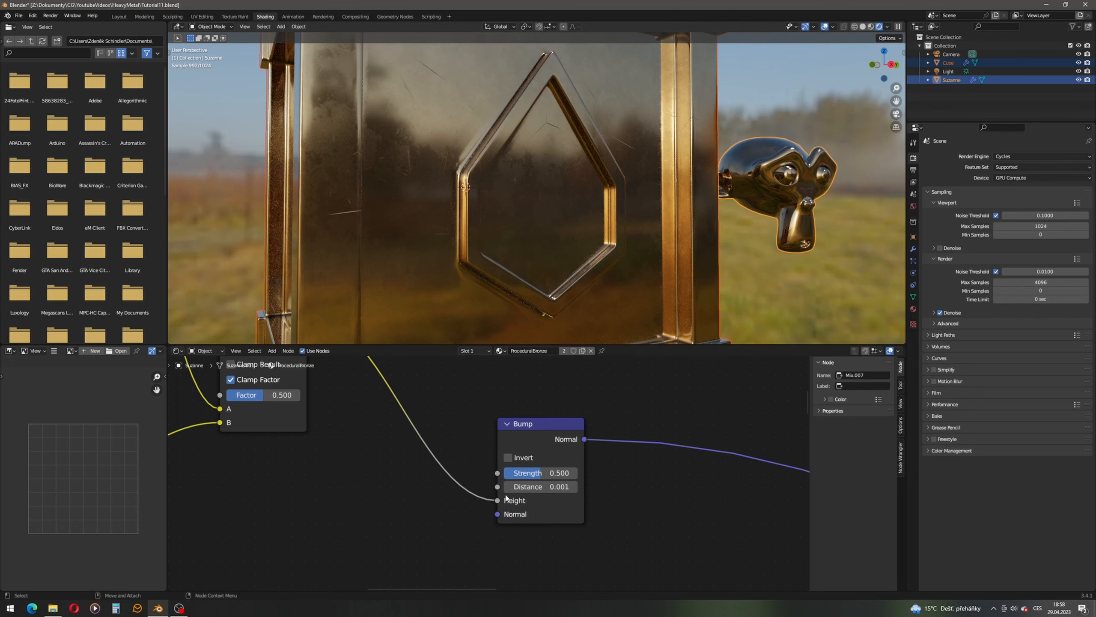
- Reposition the Bump node and the final crack Mix node to leave free space between them
scroll(506, 499, down, 8)
middle_drag(454, 518, 482, 478)
middle_drag(373, 223, 426, 254)
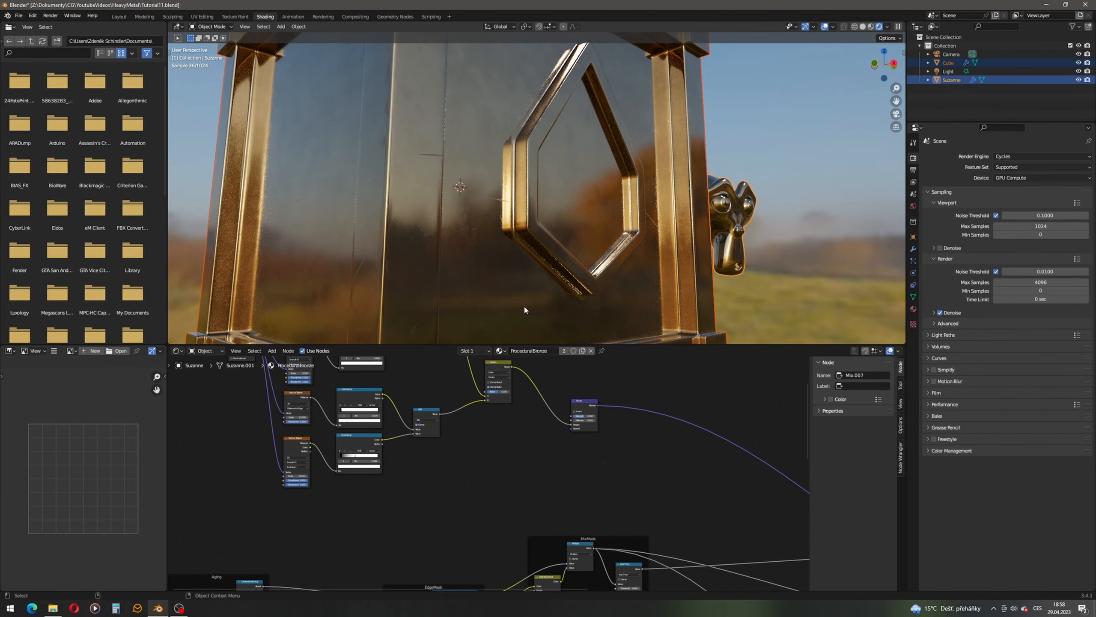
drag(583, 401, 619, 402)
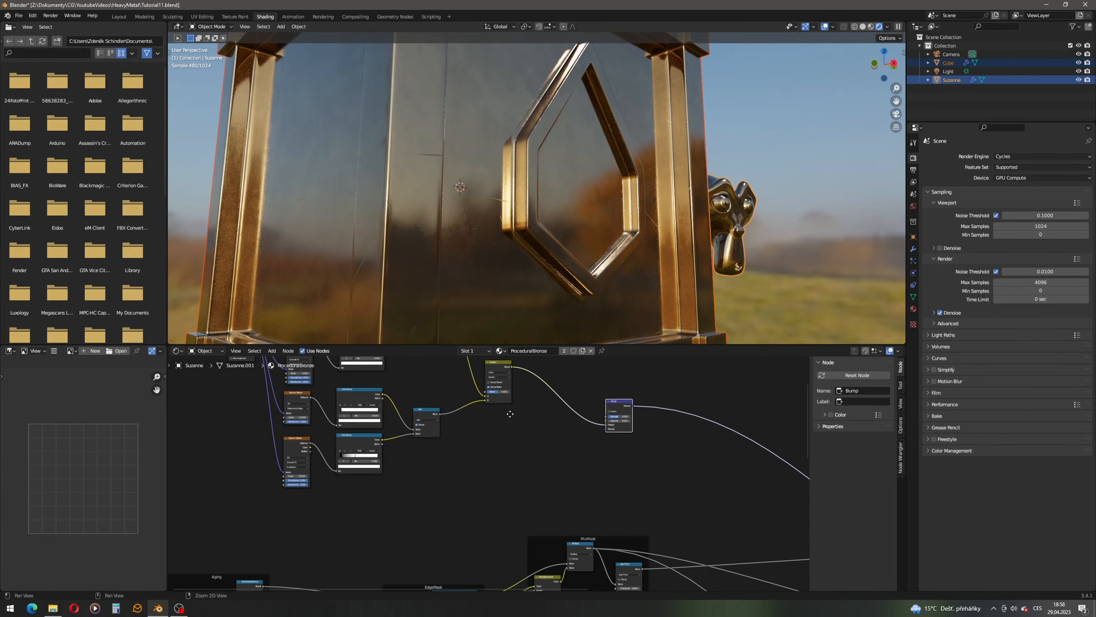
middle_drag(500, 362, 518, 403)
drag(518, 403, 504, 399)
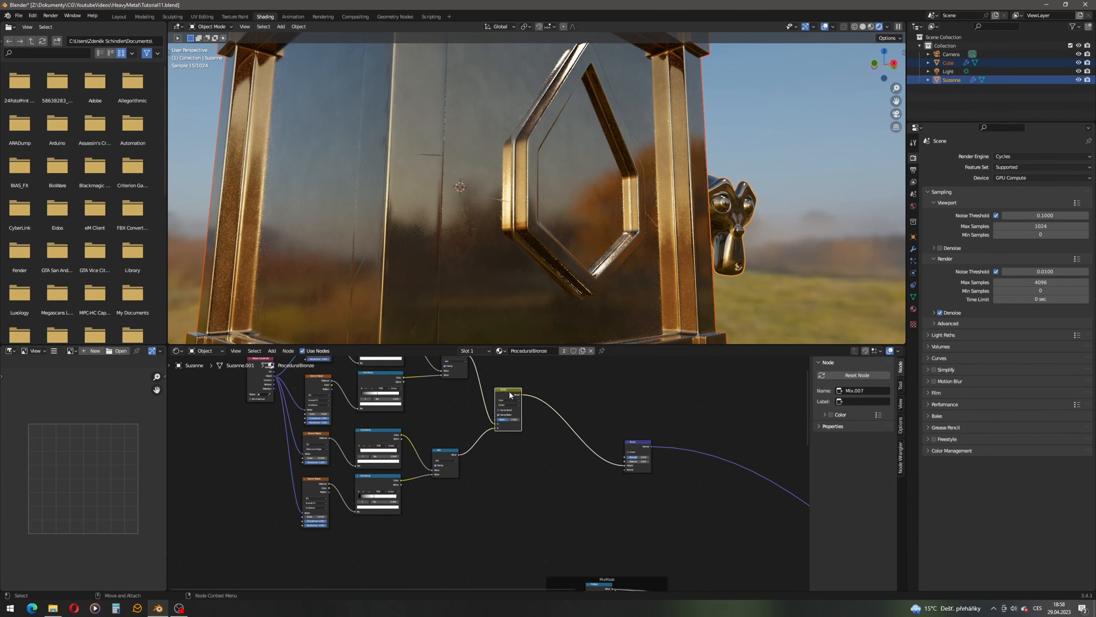
middle_drag(421, 439, 397, 463)
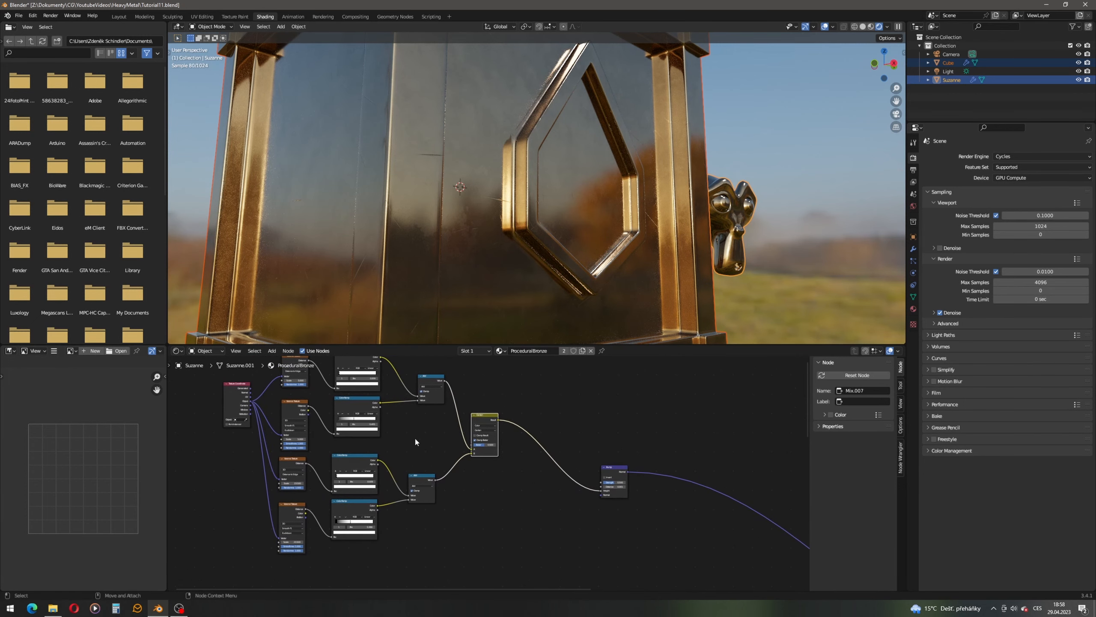
middle_drag(389, 407, 457, 432)
middle_drag(506, 483, 564, 545)
drag(572, 421, 485, 503)
drag(542, 452, 655, 461)
scroll(554, 516, up, 1)
middle_drag(554, 515, 498, 442)
- Add a Mix node between the crack Mix node and the Bump, with its data type set to Color
click(272, 351)
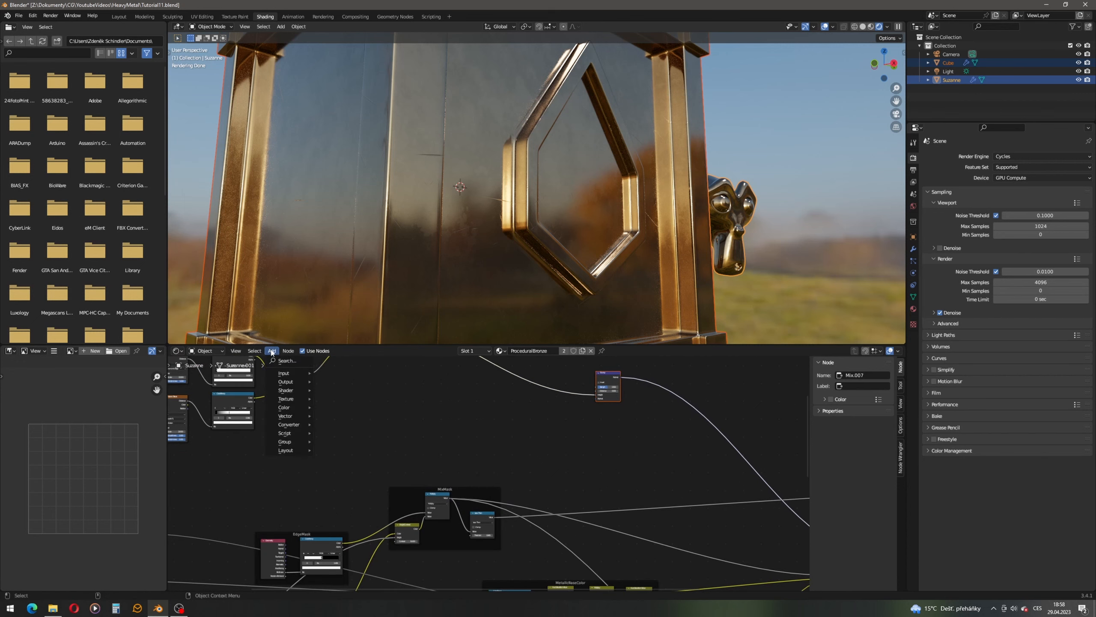
click(275, 357)
text(mix)
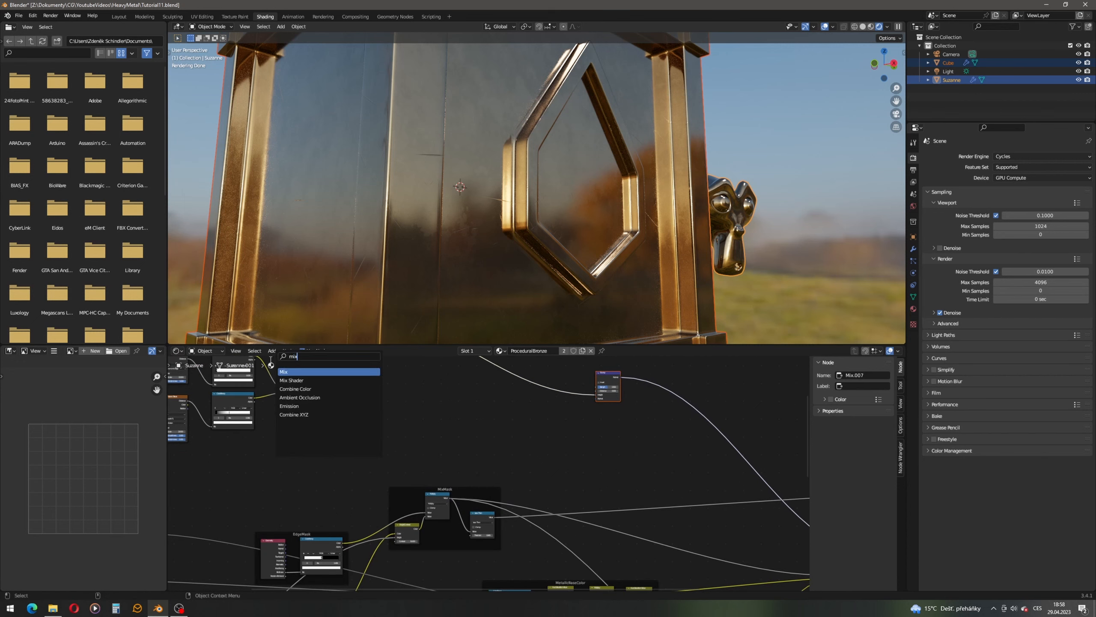
click(292, 372)
click(513, 419)
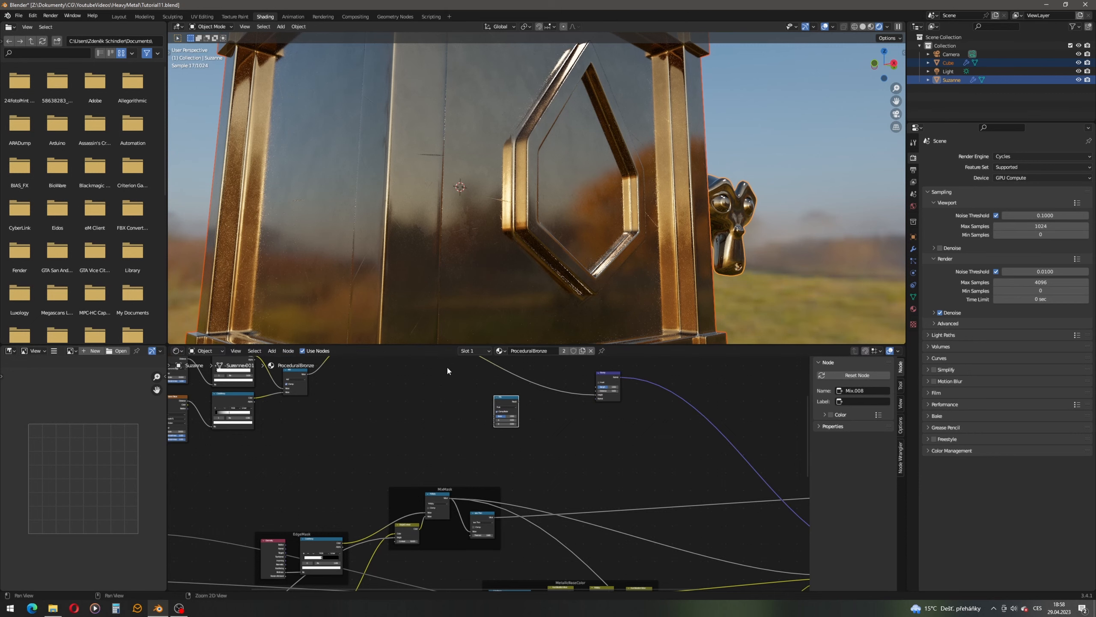
middle_drag(423, 365, 465, 424)
scroll(505, 462, up, 1)
scroll(557, 467, up, 1)
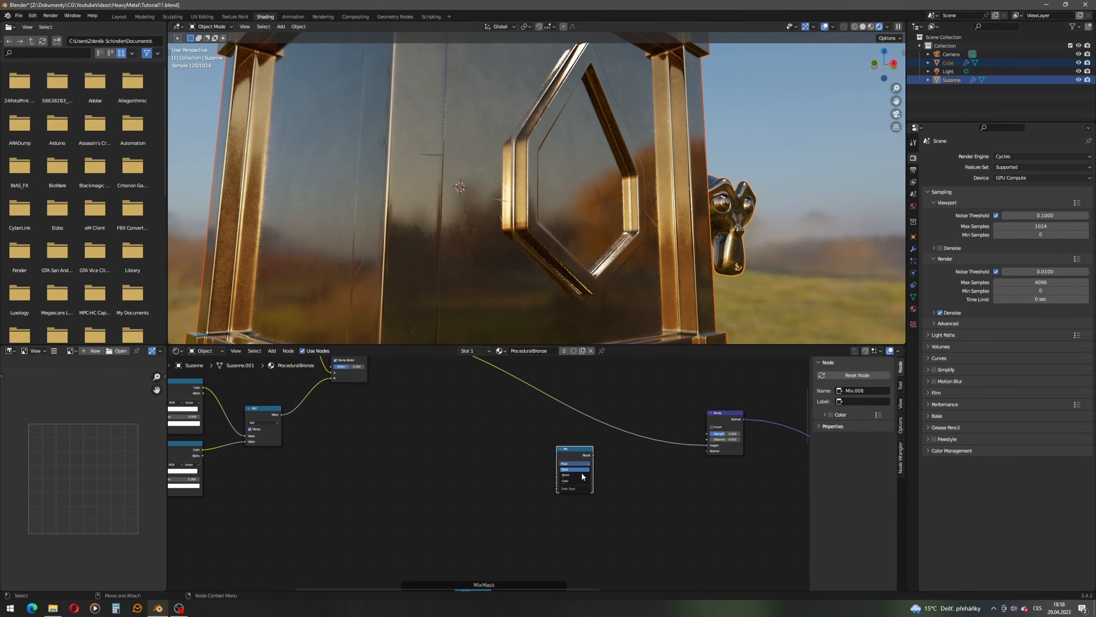
- Connect the crack Mix's Result to the new Mix node's A input and the new node's Result to the Bump's Height
middle_drag(394, 398, 413, 416)
drag(397, 415, 621, 490)
click(398, 406)
drag(398, 406, 586, 565)
middle_drag(680, 549, 600, 424)
key(shift+d)
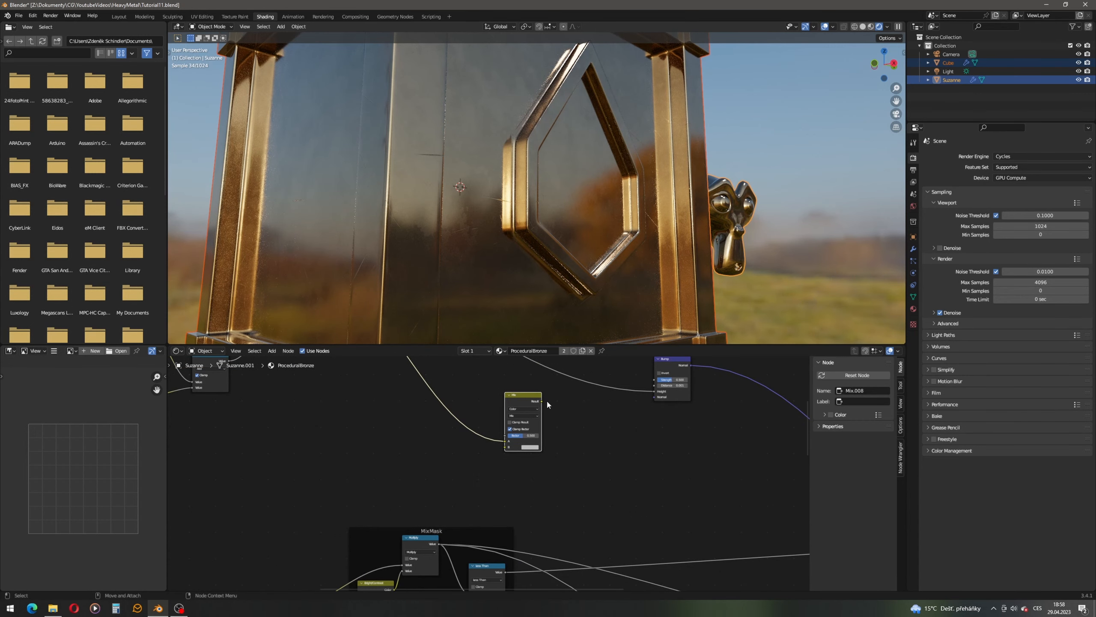
drag(541, 403, 655, 391)
- Connect the Value output of the Multiply node in the MixMask frame to the new Mix node's B input
middle_drag(467, 532, 476, 470)
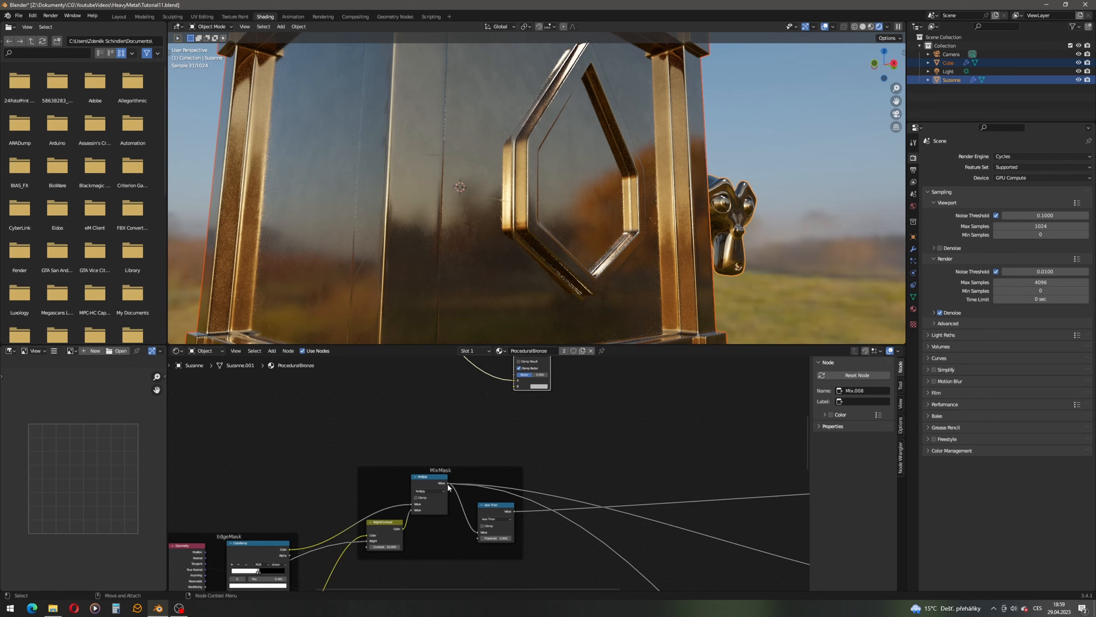
drag(448, 483, 515, 388)
middle_drag(580, 426, 586, 526)
scroll(575, 505, up, 2)
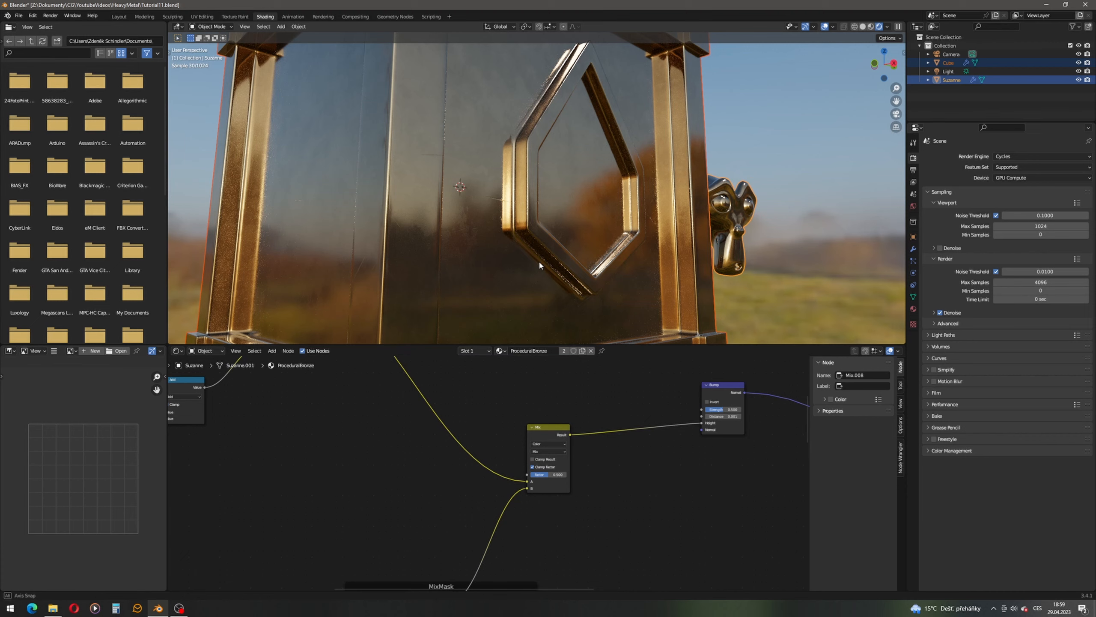
scroll(533, 265, up, 2)
scroll(492, 475, up, 2)
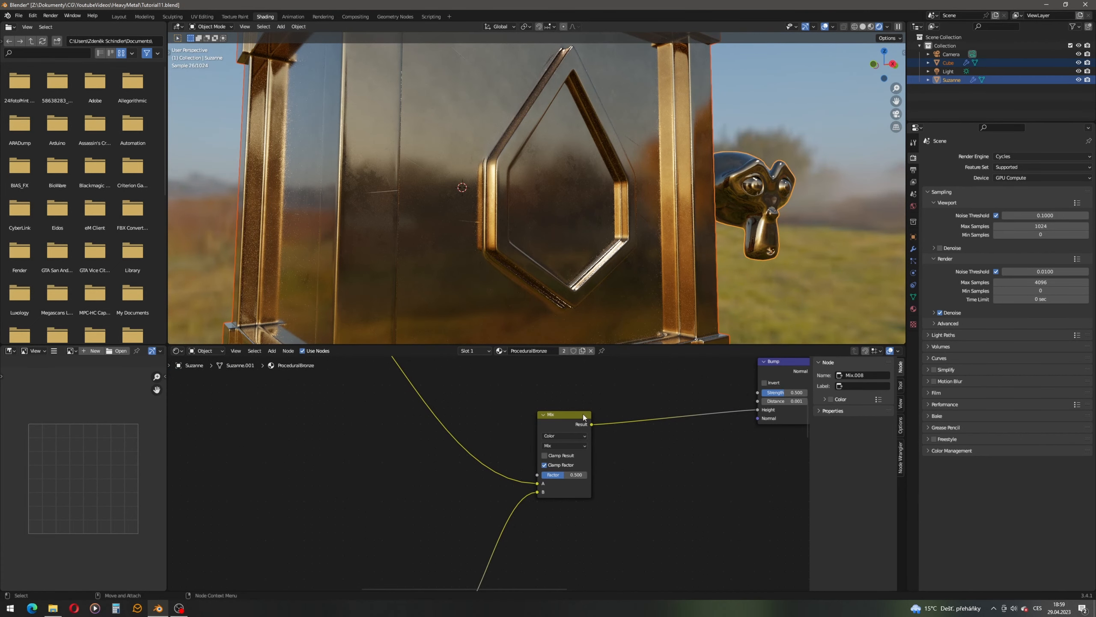
- Set the blending mode of the Mix node feeding the Bump to Multiply
drag(557, 415, 571, 412)
click(578, 441)
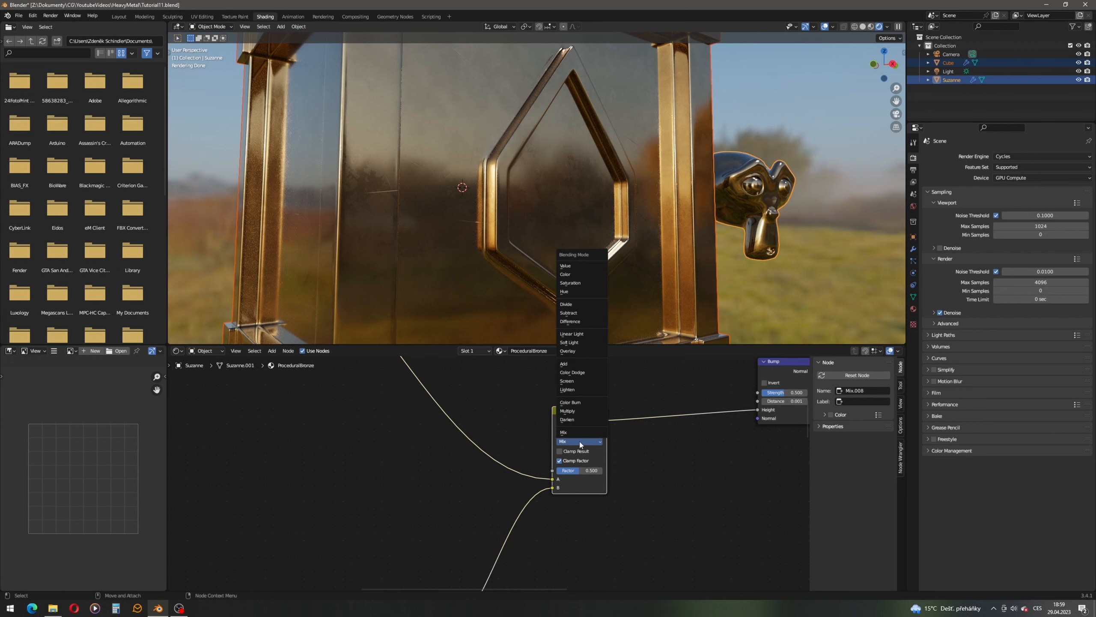
click(582, 410)
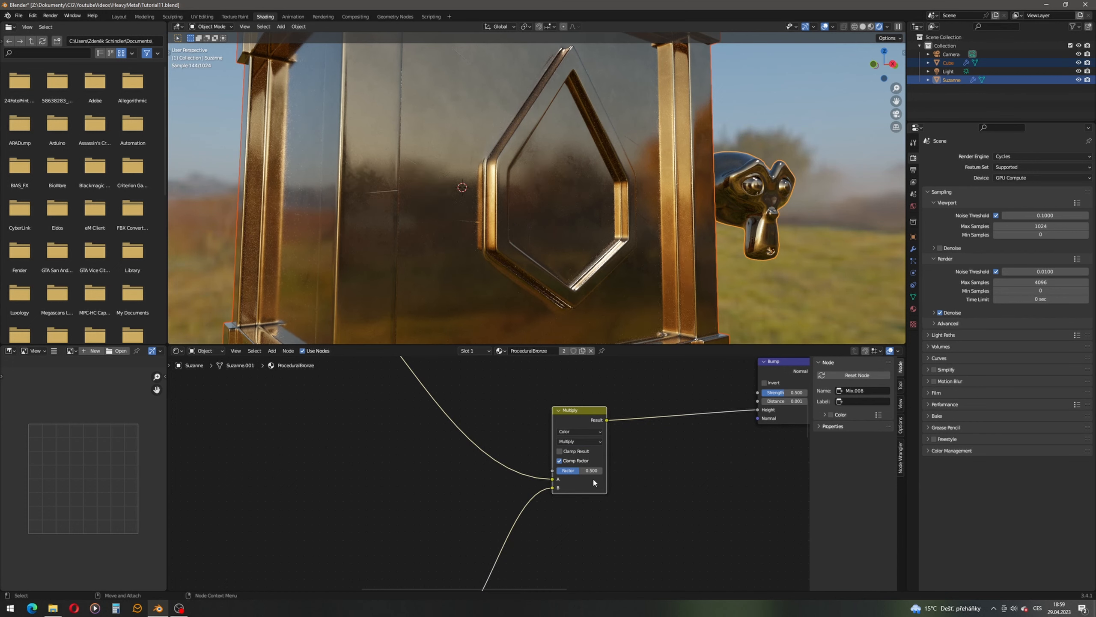
scroll(591, 473, down, 4)
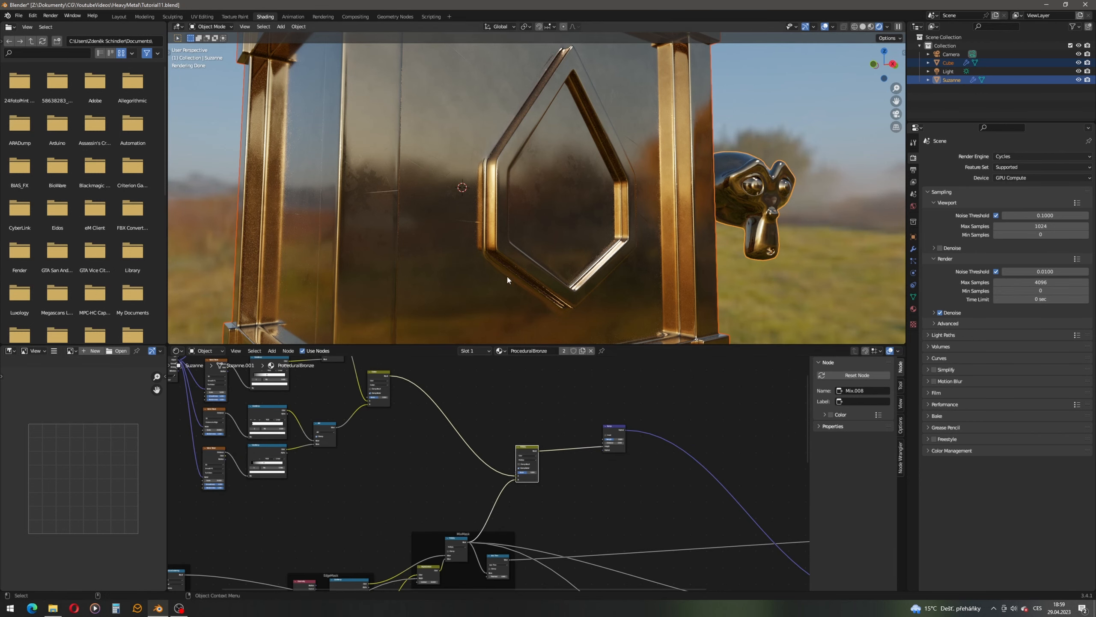
- Raise the Value in the Aging frame to 0.790 and examine the oxidized cube up close and from farther away
scroll(443, 503, up, 2)
middle_drag(303, 579, 437, 444)
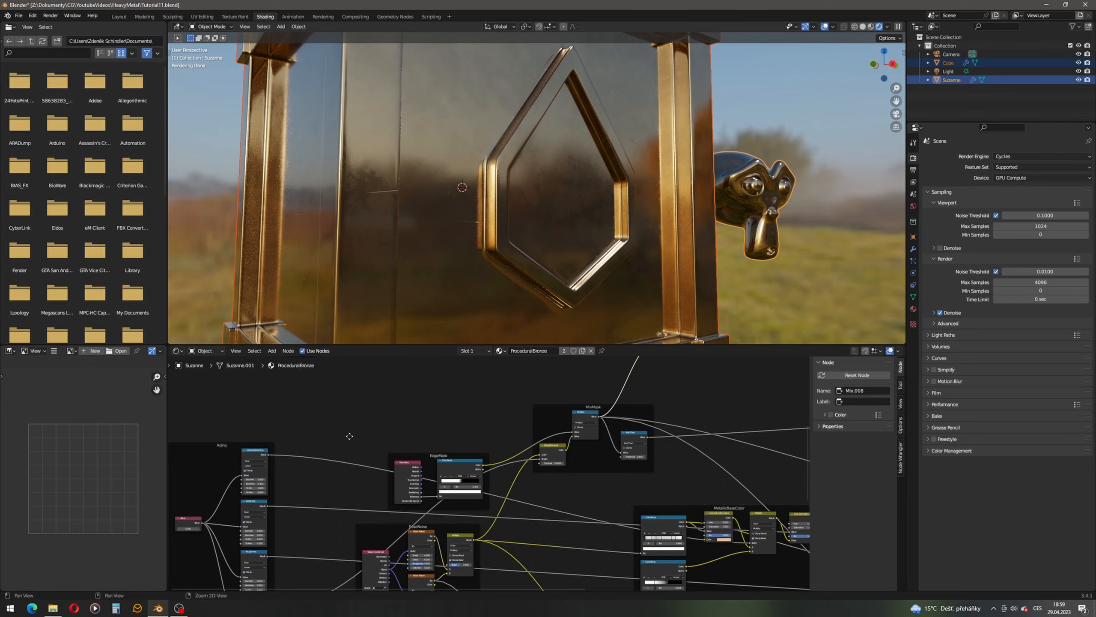
middle_drag(347, 436, 636, 385)
scroll(488, 470, up, 5)
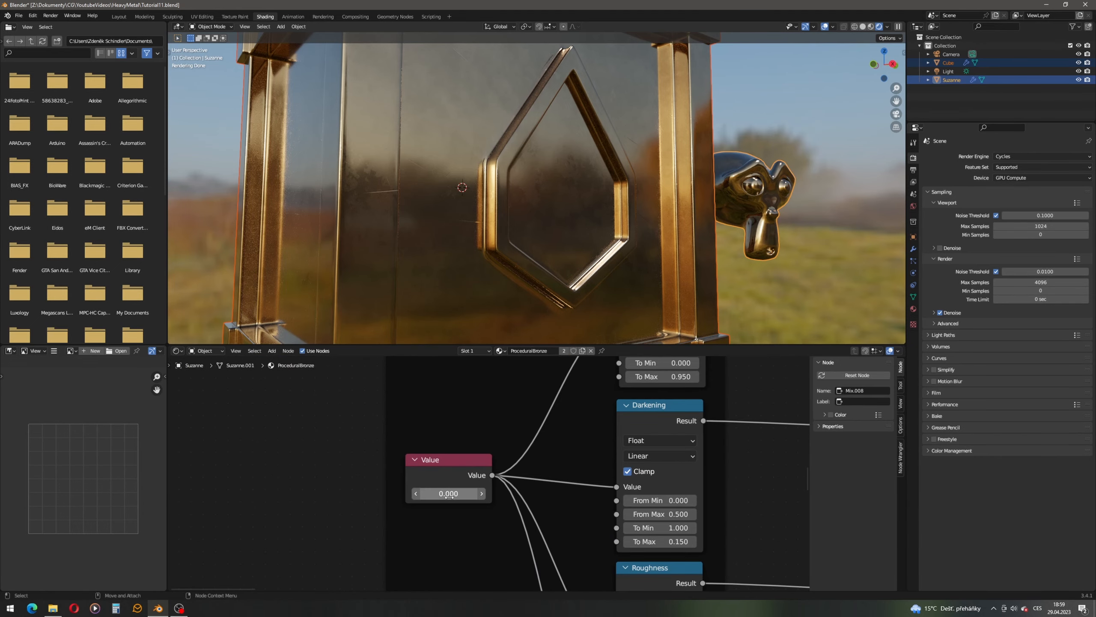
shift+drag(448, 493, 571, 493)
middle_drag(361, 231, 310, 254)
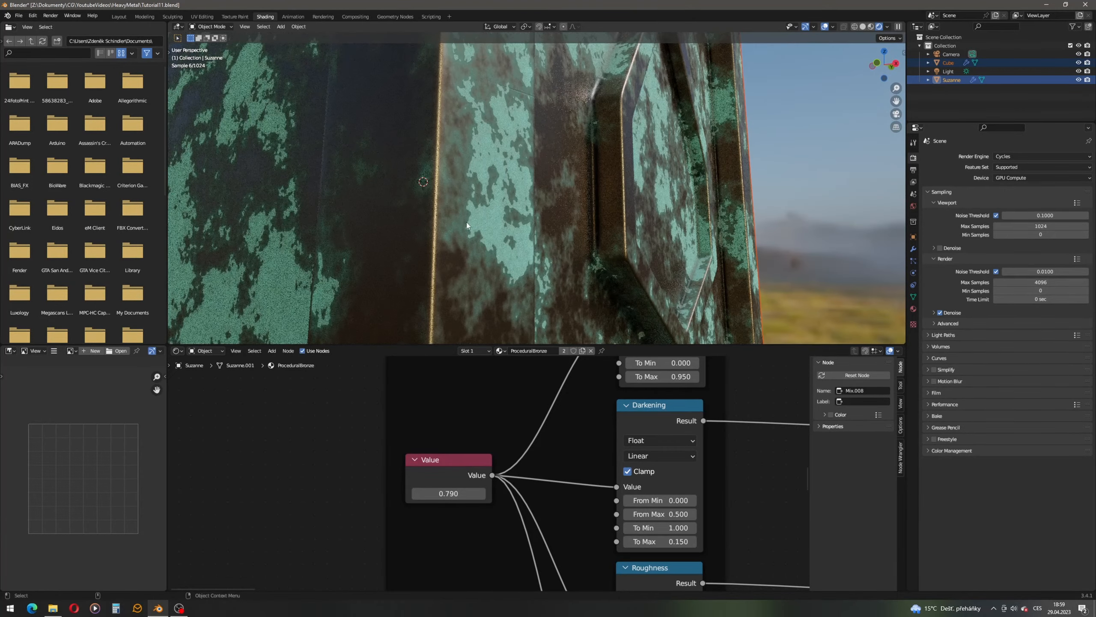
scroll(477, 233, down, 8)
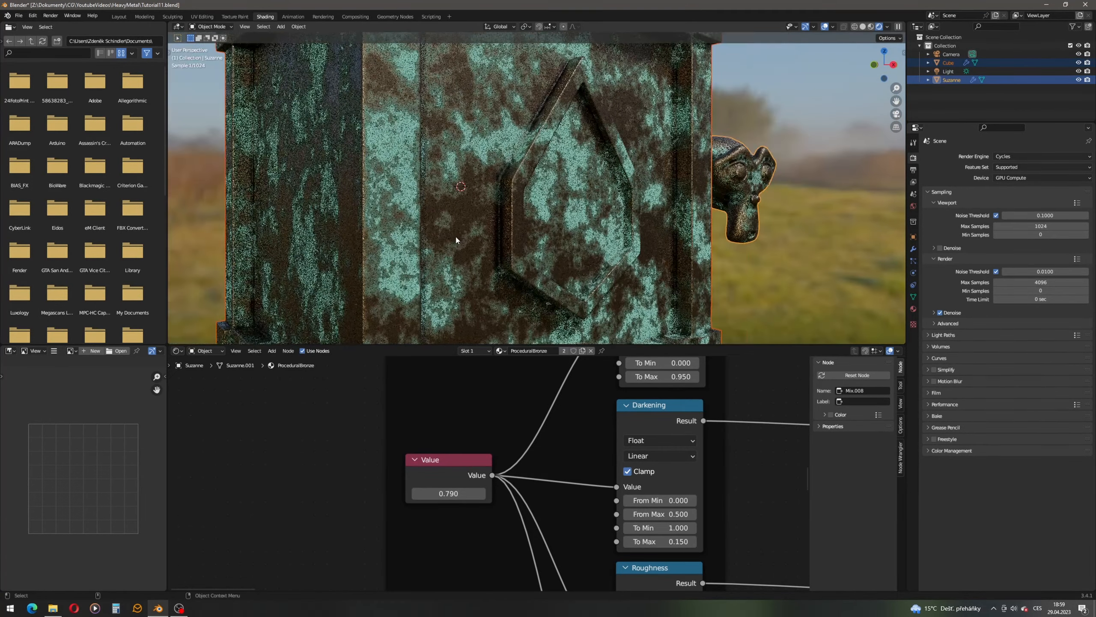
alt+drag(523, 224, 465, 207)
scroll(465, 207, up, 2)
scroll(472, 211, down, 1)
alt+middle_drag(472, 211, 478, 194)
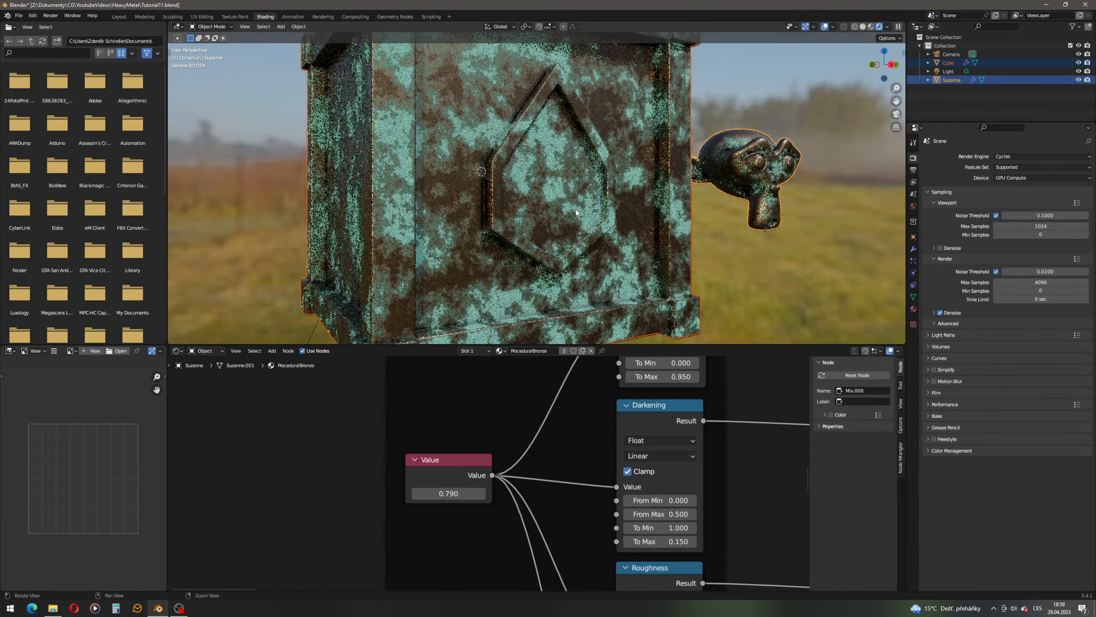
scroll(478, 195, down, 1)
- Set the Value in the Aging frame to 1 and view the fully oxidized cube and monkey head
click(448, 493)
text(1)
key(Return)
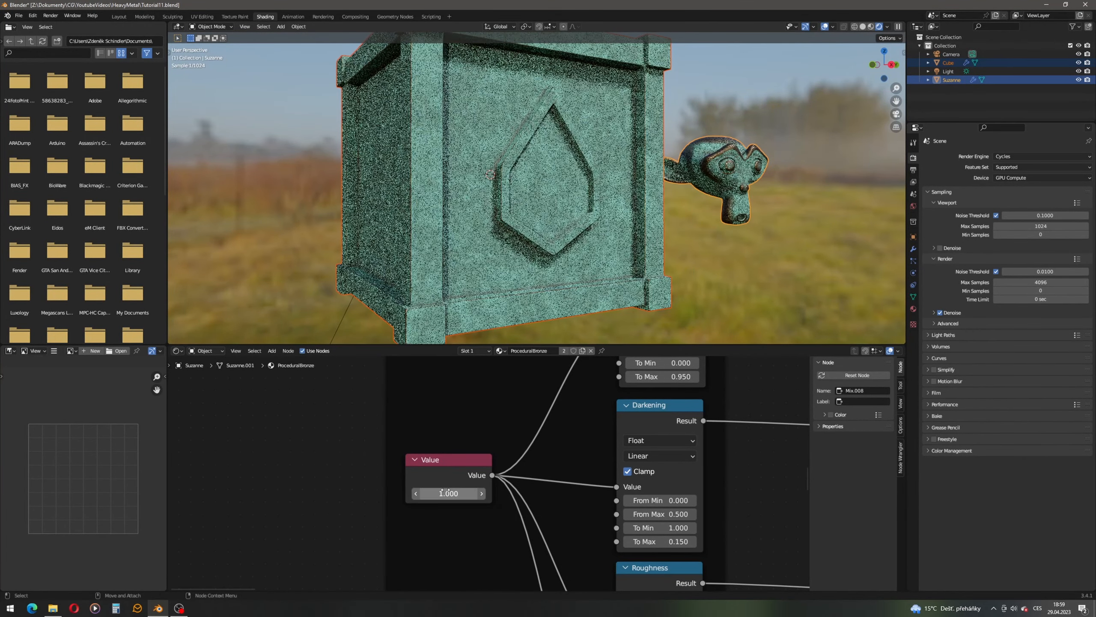
scroll(599, 229, down, 1)
alt+drag(597, 203, 546, 249)
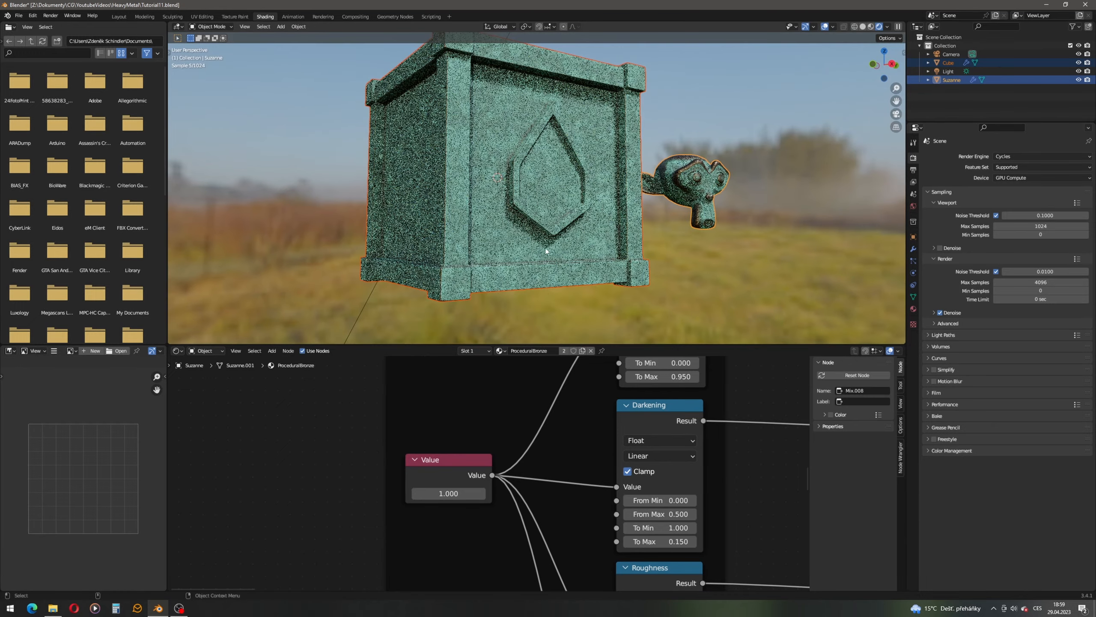
scroll(555, 268, up, 2)
middle_drag(555, 268, 522, 212)
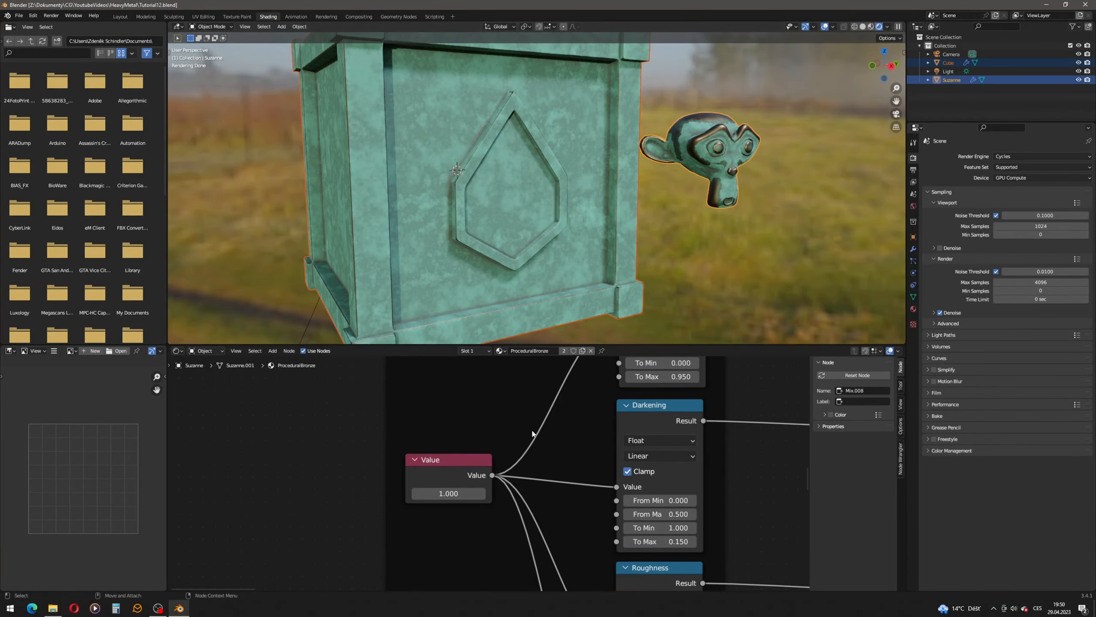
- Frame the Voronoi texture, ColorRamp and mixing nodes of the crack setup together and label the frame Scratches
scroll(480, 415, down, 2)
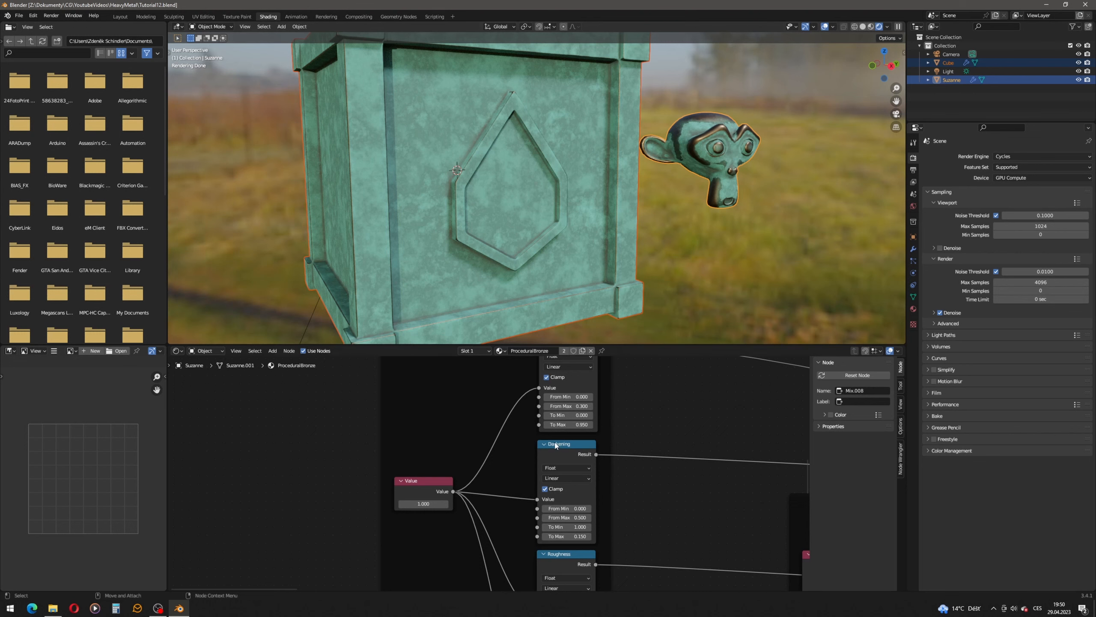
scroll(646, 454, down, 5)
middle_drag(590, 425, 569, 560)
middle_drag(539, 464, 504, 490)
scroll(419, 398, up, 1)
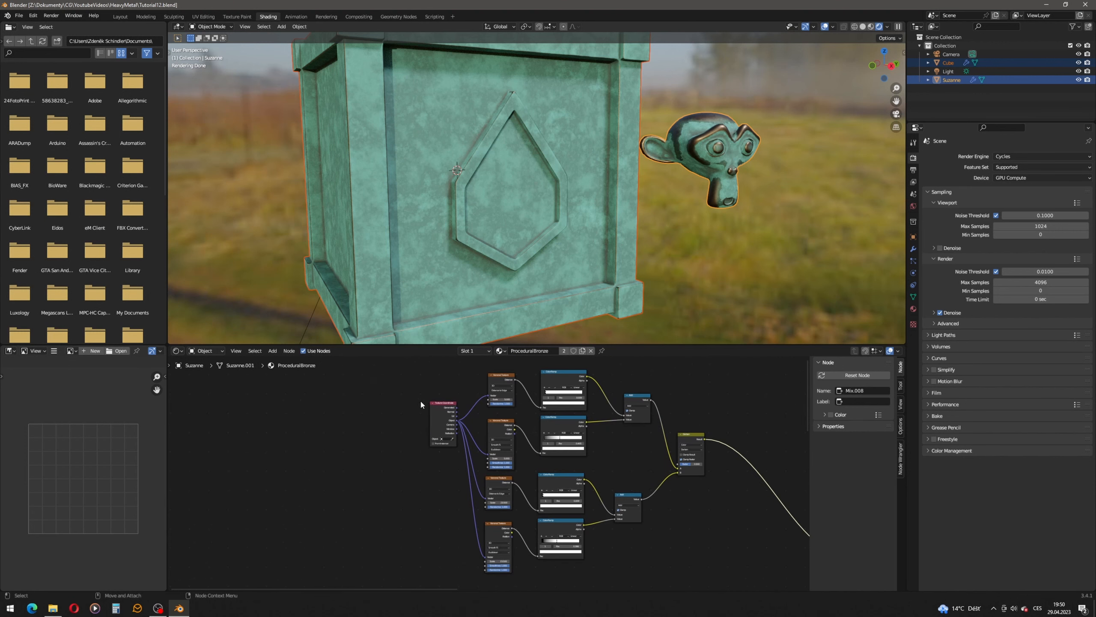
drag(411, 376, 687, 573)
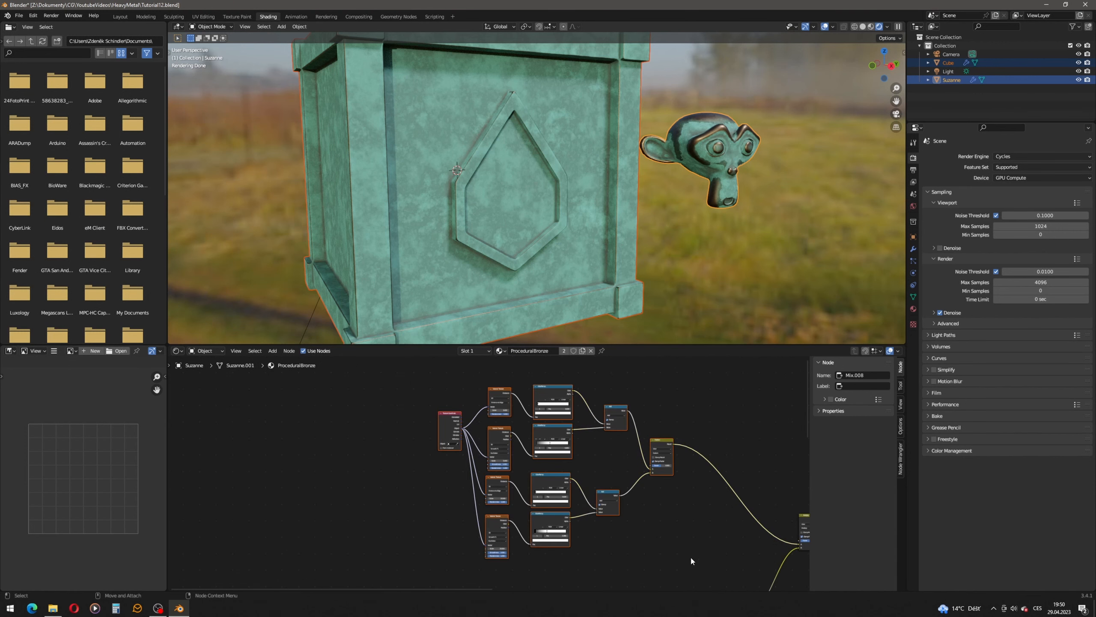
click(900, 458)
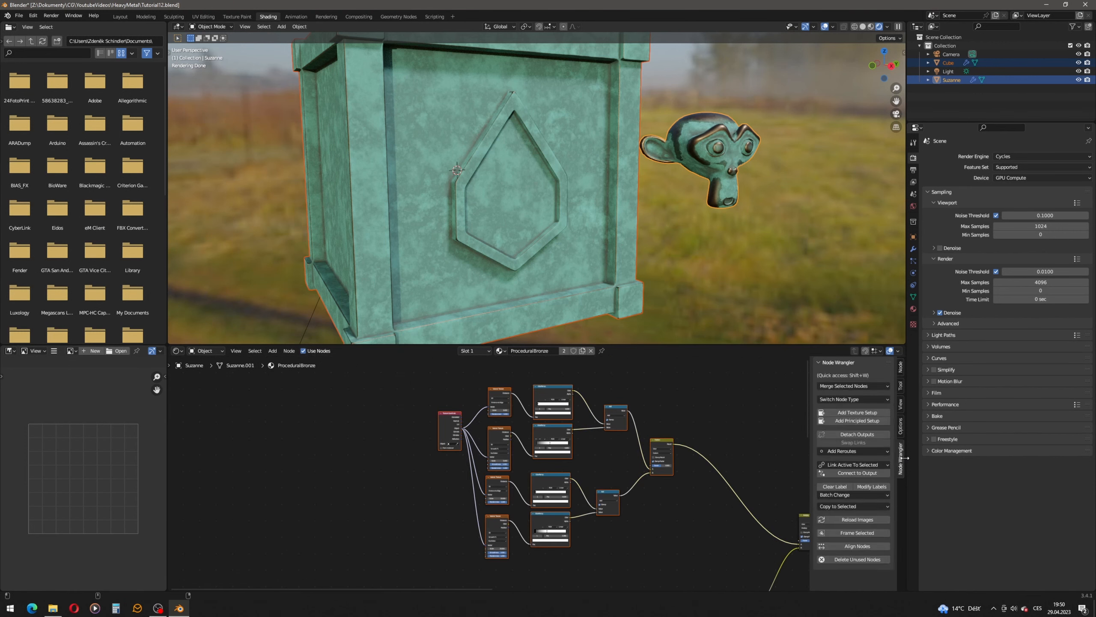
click(849, 535)
click(902, 370)
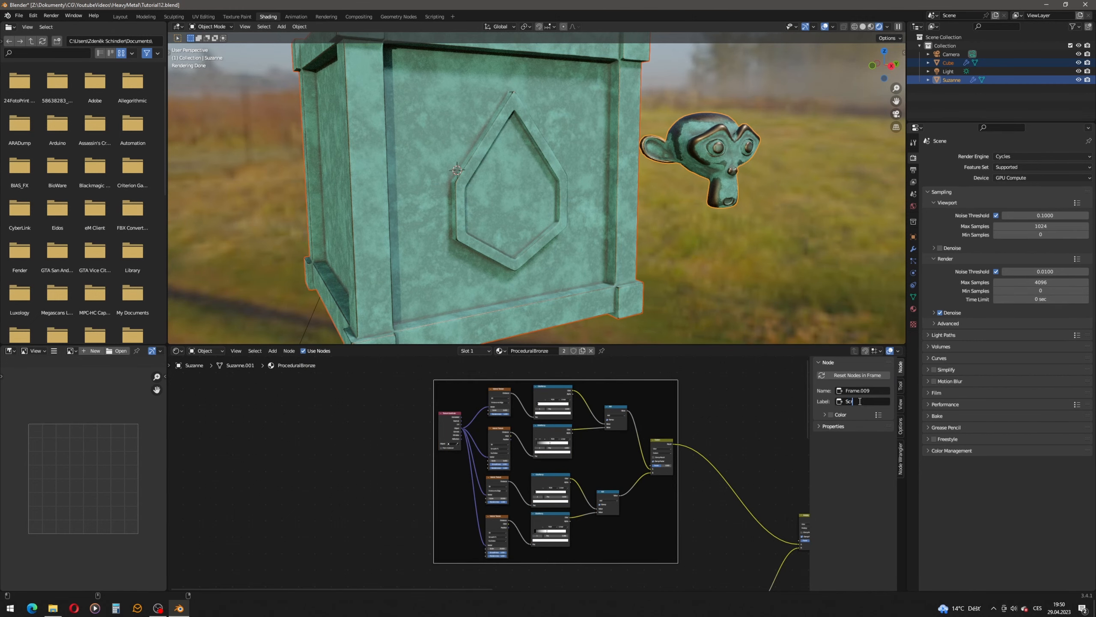
key(Return)
click(714, 427)
- Switch the viewport to solid shading and change the render engine to Eevee
middle_drag(547, 570, 546, 368)
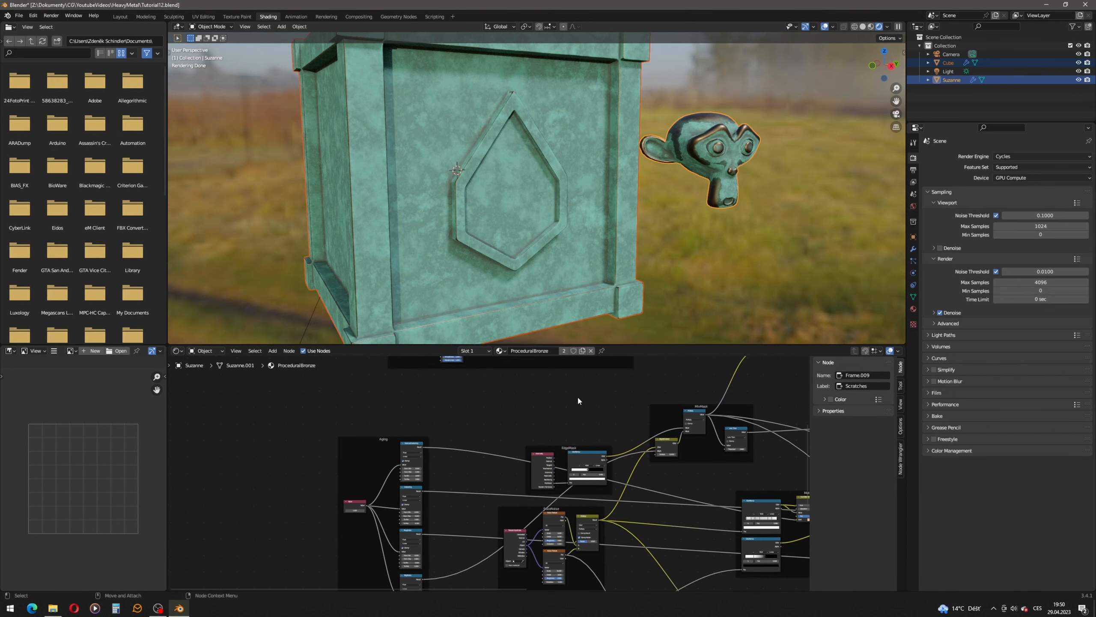
click(863, 27)
click(1021, 155)
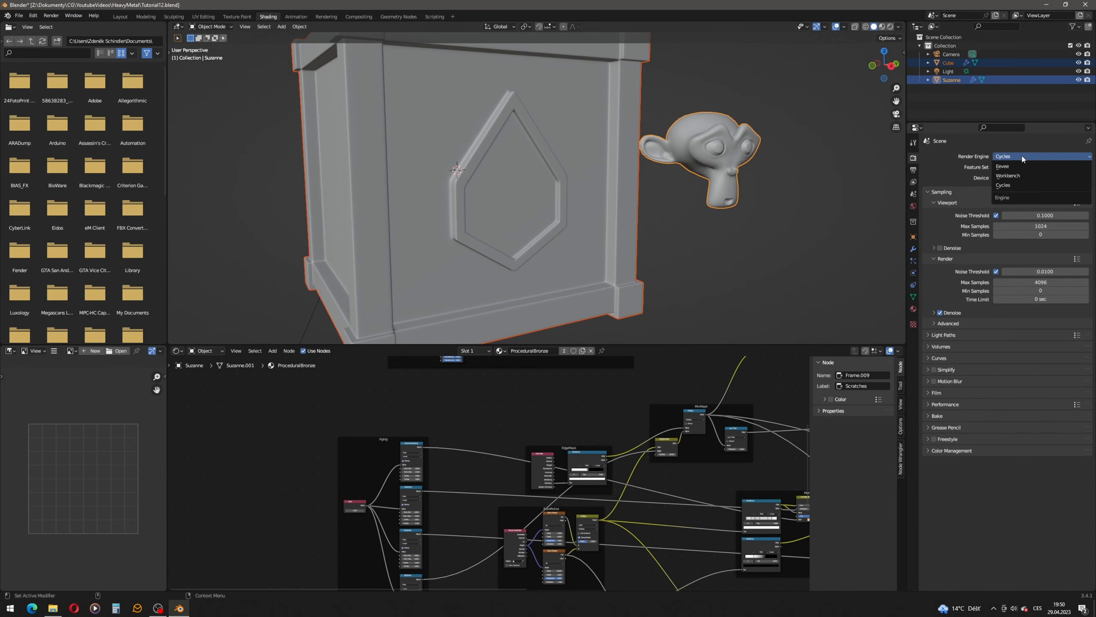
click(1016, 165)
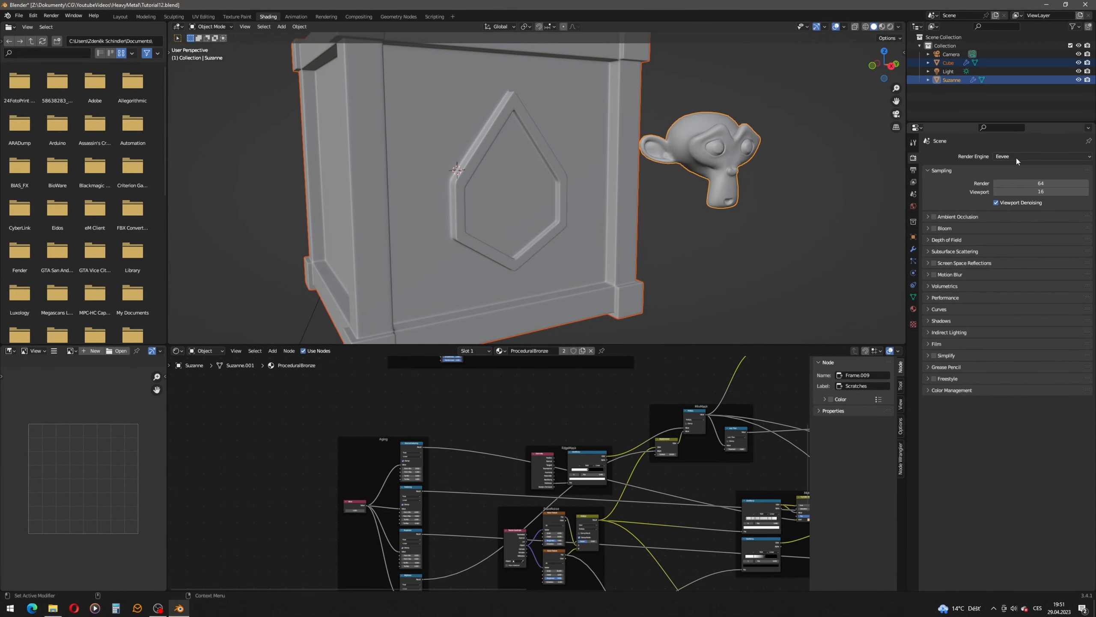
- Add an Ambient Occlusion node in the empty space above the EdgeMask frame
scroll(558, 426, up, 4)
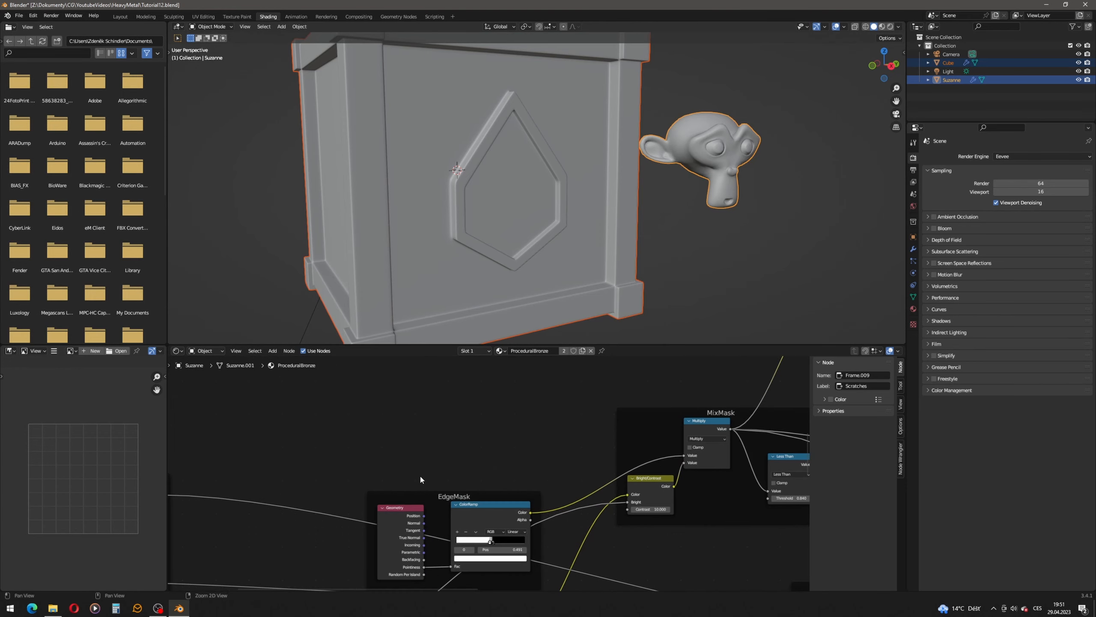
scroll(420, 474, up, 3)
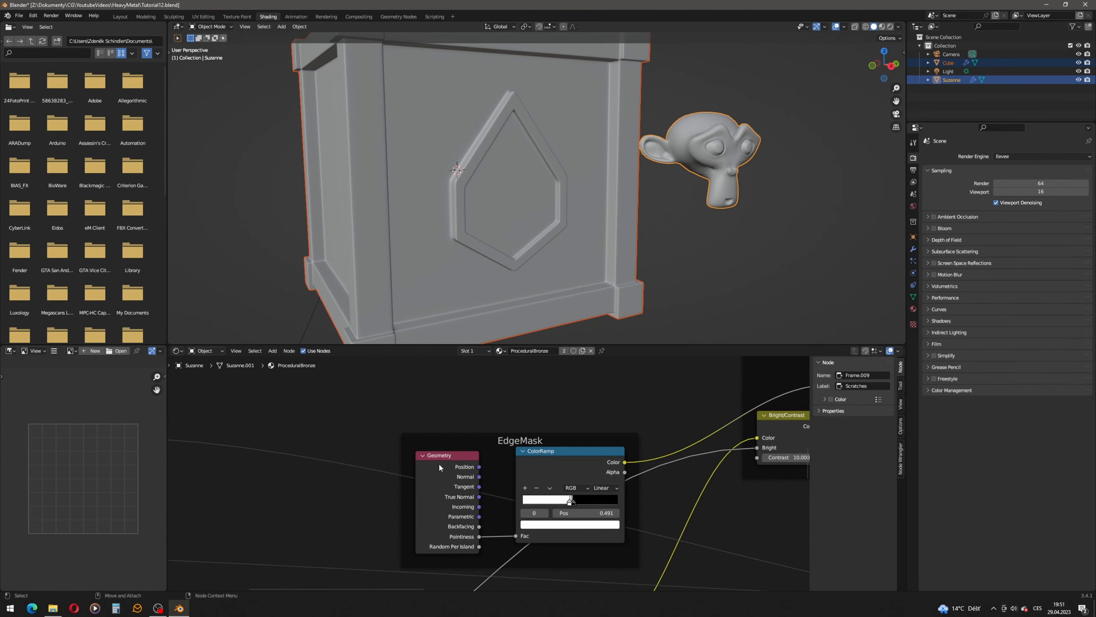
middle_drag(376, 398, 397, 410)
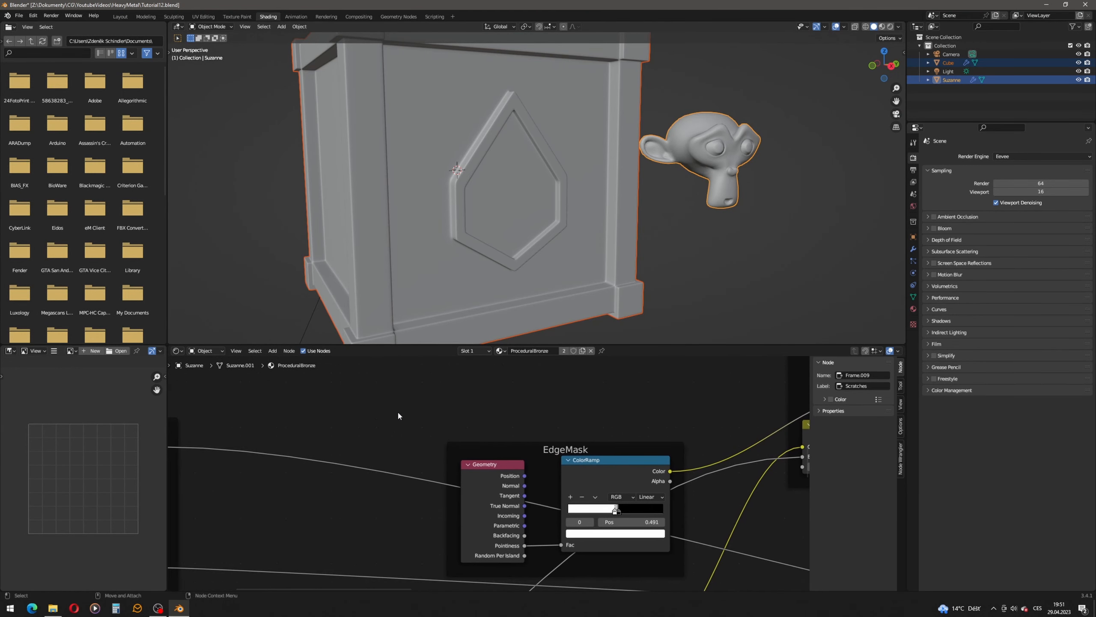
mouse_move(401, 413)
mouse_down()
mouse_move(550, 570)
mouse_move(538, 566)
mouse_up()
click(473, 404)
click(272, 350)
click(284, 363)
text(a)
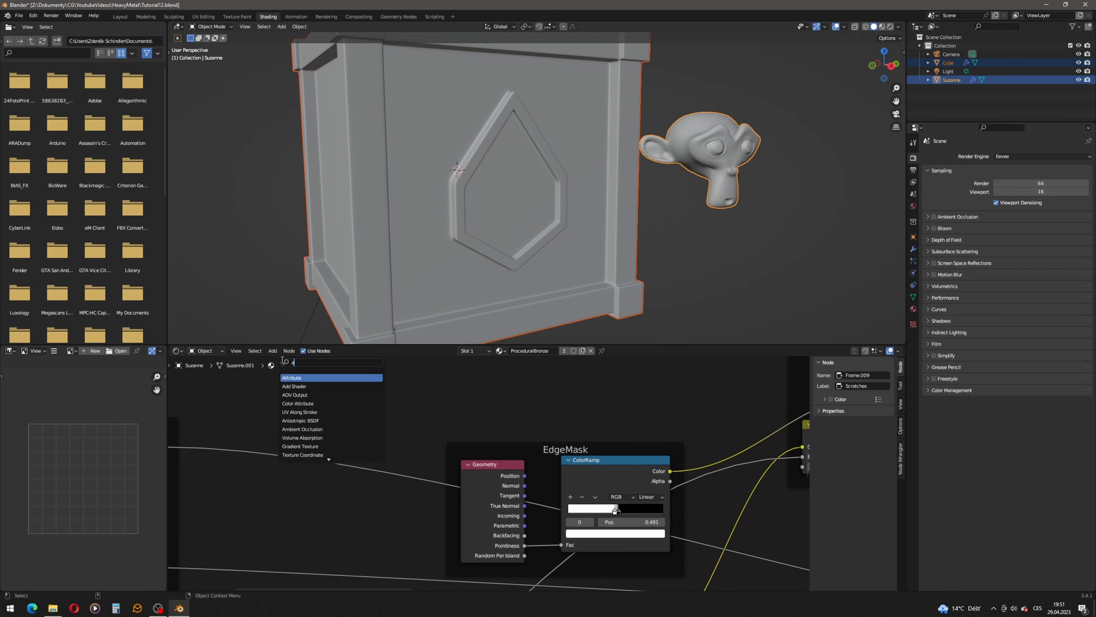
text(m)
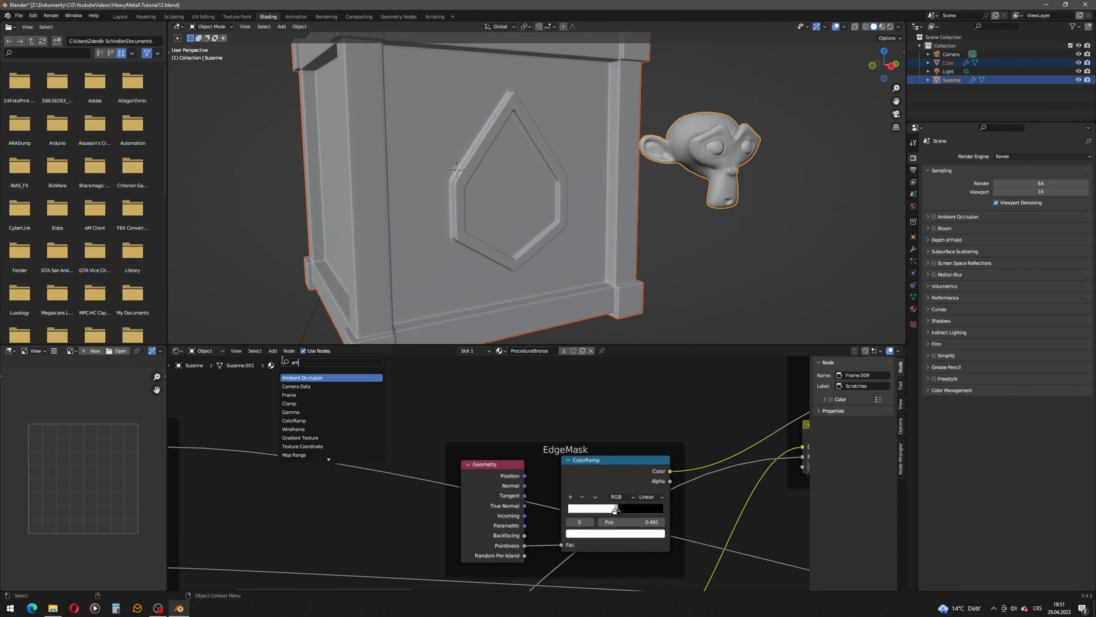
key(Return)
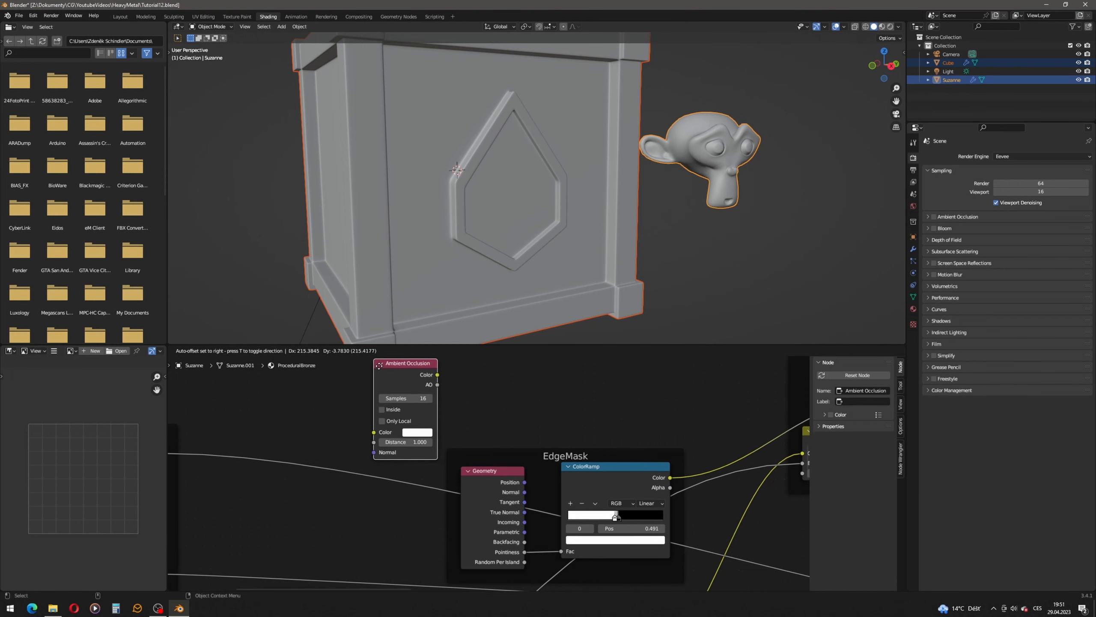
click(372, 383)
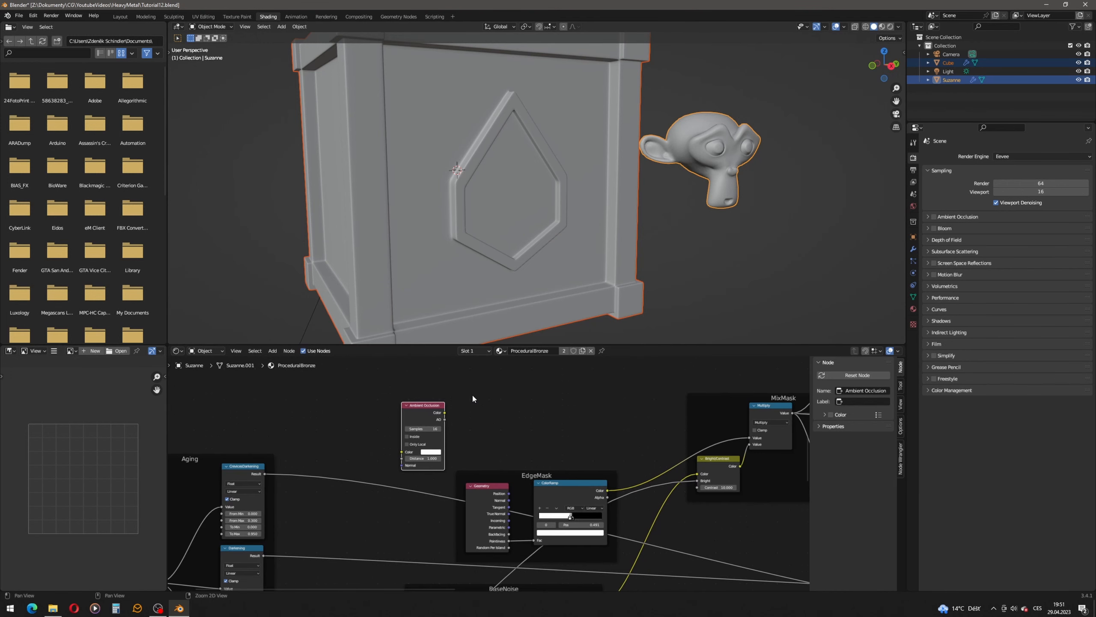
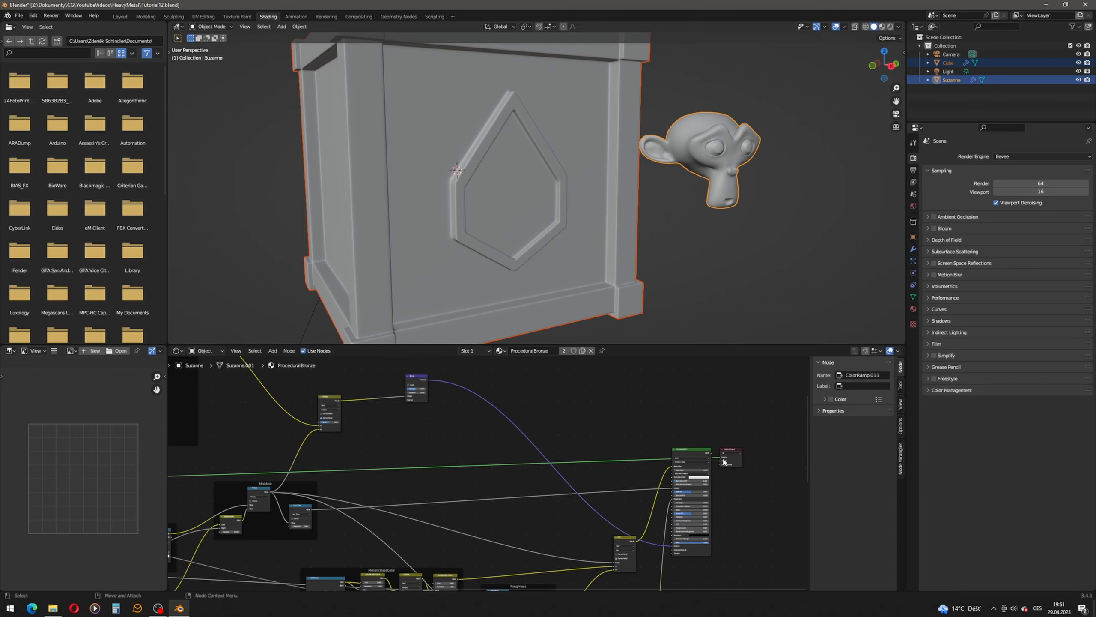
- Enable Ambient Occlusion in the Eevee render settings and show the viewport in rendered shading
scroll(420, 469, up, 8)
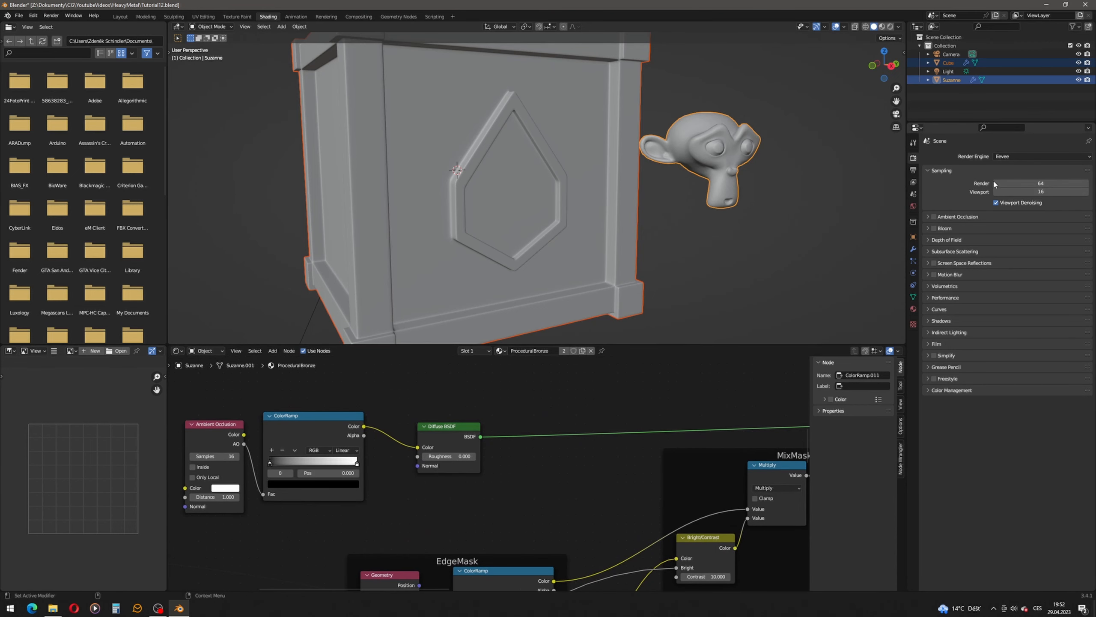
drag(317, 419, 320, 420)
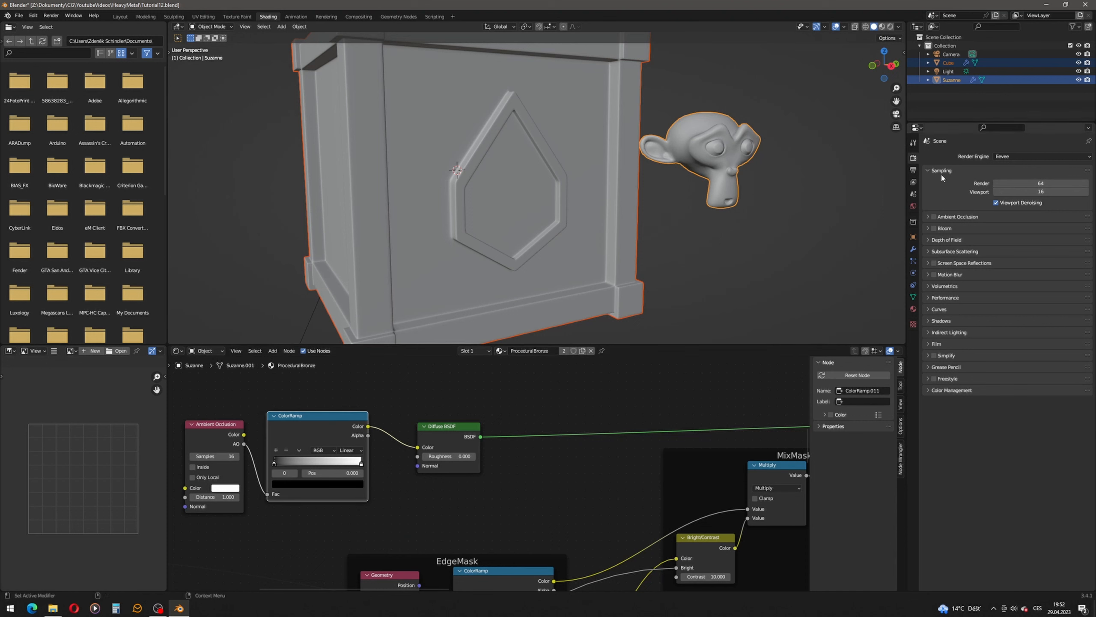
click(934, 216)
key(z)
key(6)
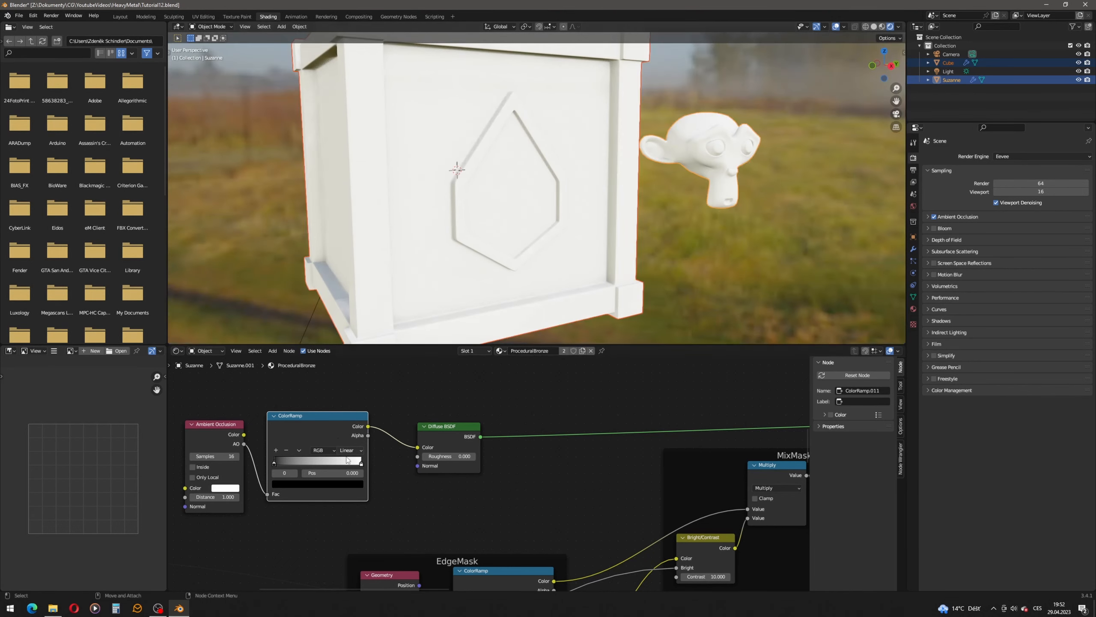
- Enable Inside and Only Local on the Ambient Occlusion node and set its Distance to 0.05
middle_drag(569, 259, 580, 253)
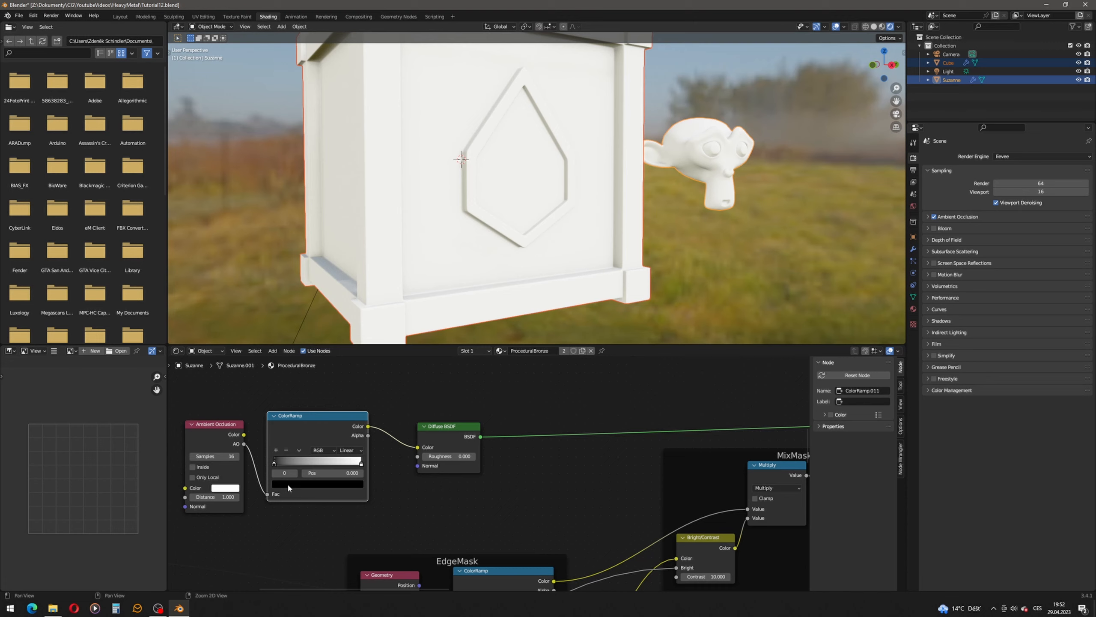
middle_drag(287, 485, 402, 498)
scroll(411, 486, up, 4)
scroll(411, 487, up, 1)
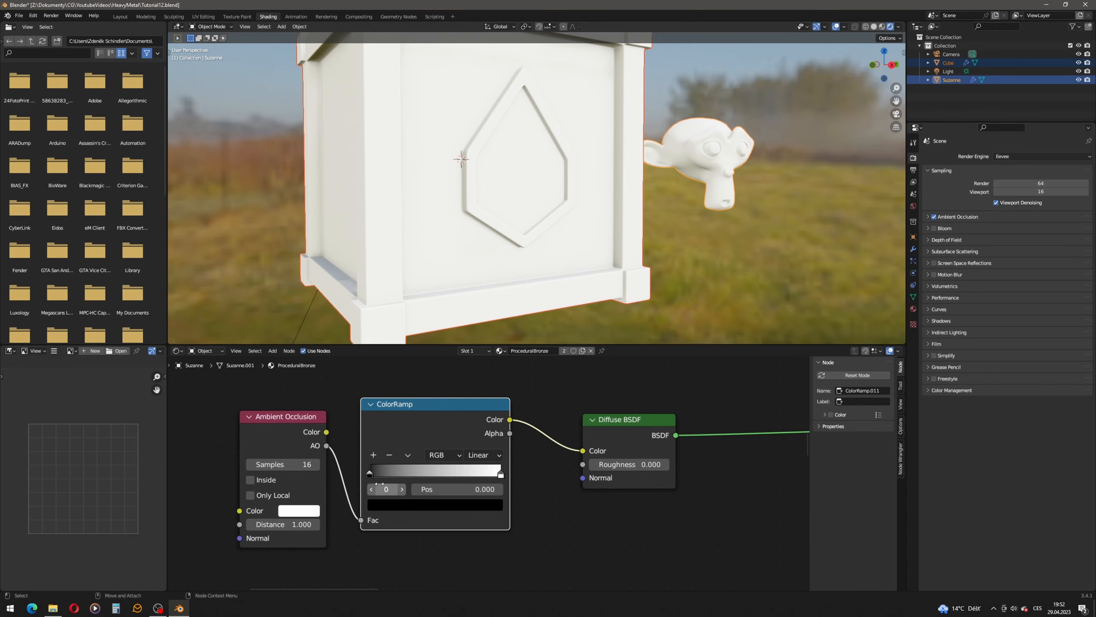
click(250, 484)
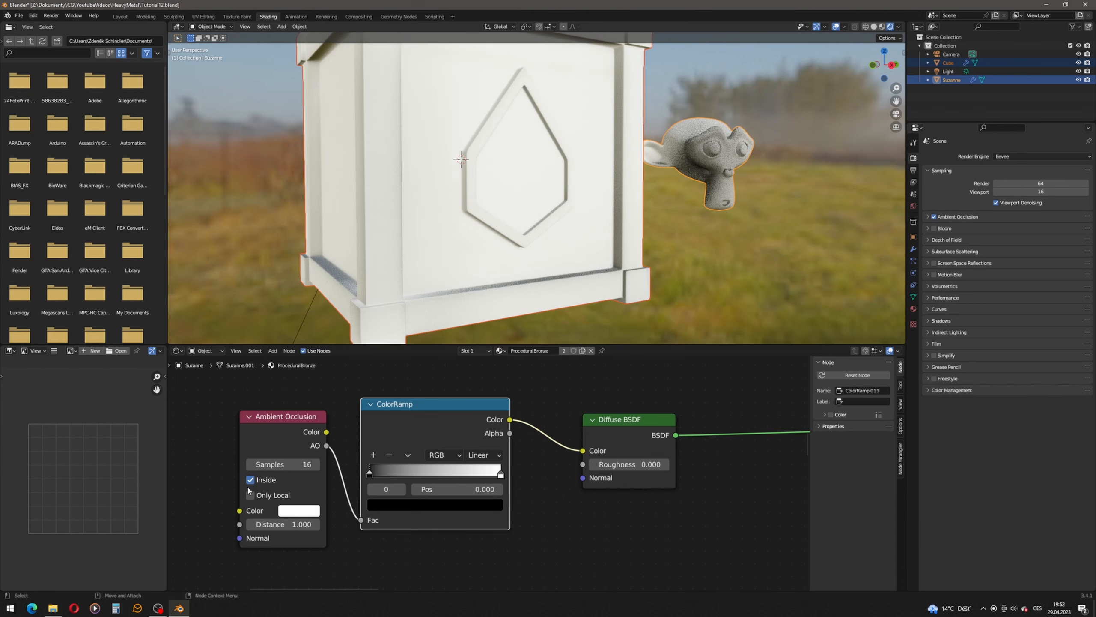
click(250, 496)
click(283, 524)
text(0.05)
key(Return)
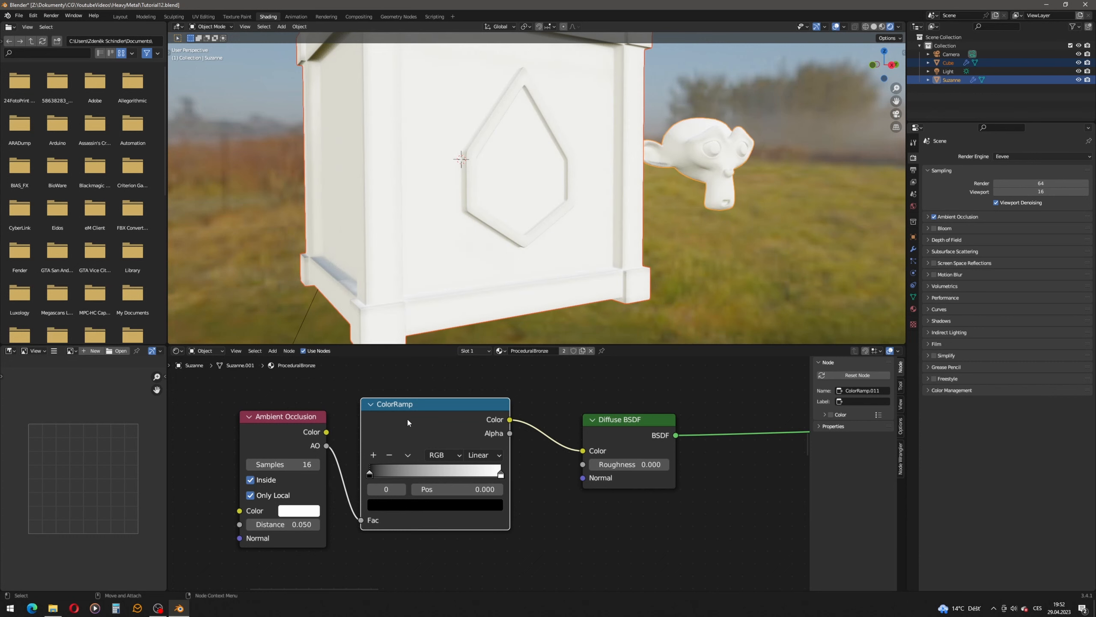
- Tighten the ColorRamp after the Ambient Occlusion node, placing the black stop at 0.732 and the white stop just beyond it
drag(370, 475, 484, 474)
middle_drag(561, 311, 474, 267)
scroll(425, 311, up, 5)
scroll(419, 245, up, 2)
scroll(418, 245, down, 2)
scroll(475, 267, down, 1)
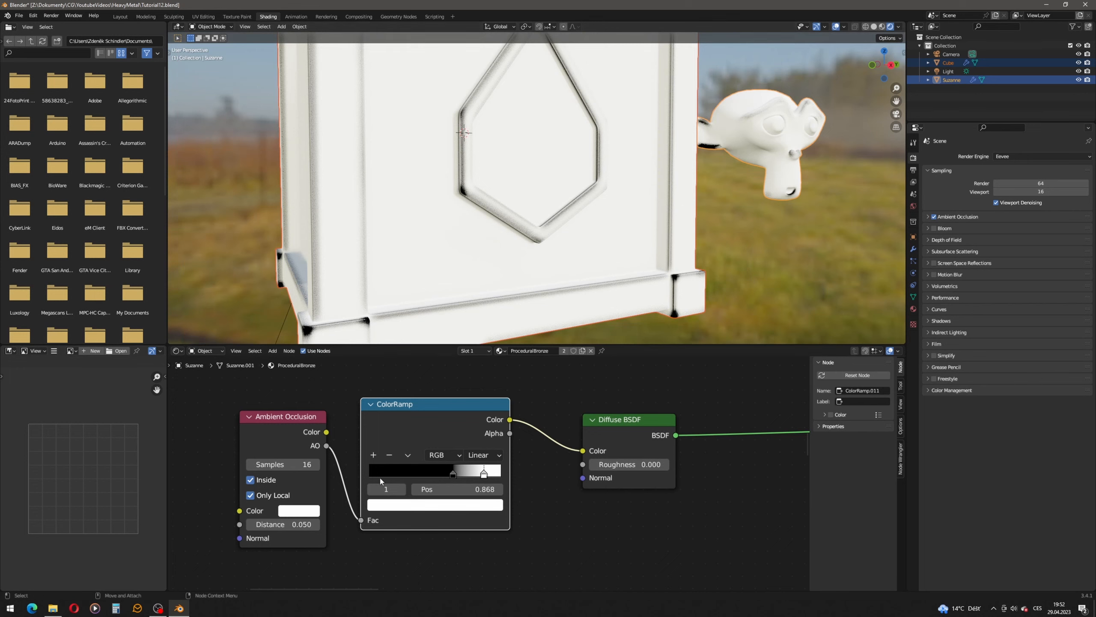
mouse_move(452, 474)
mouse_down()
mouse_move(483, 473)
mouse_move(466, 475)
mouse_up()
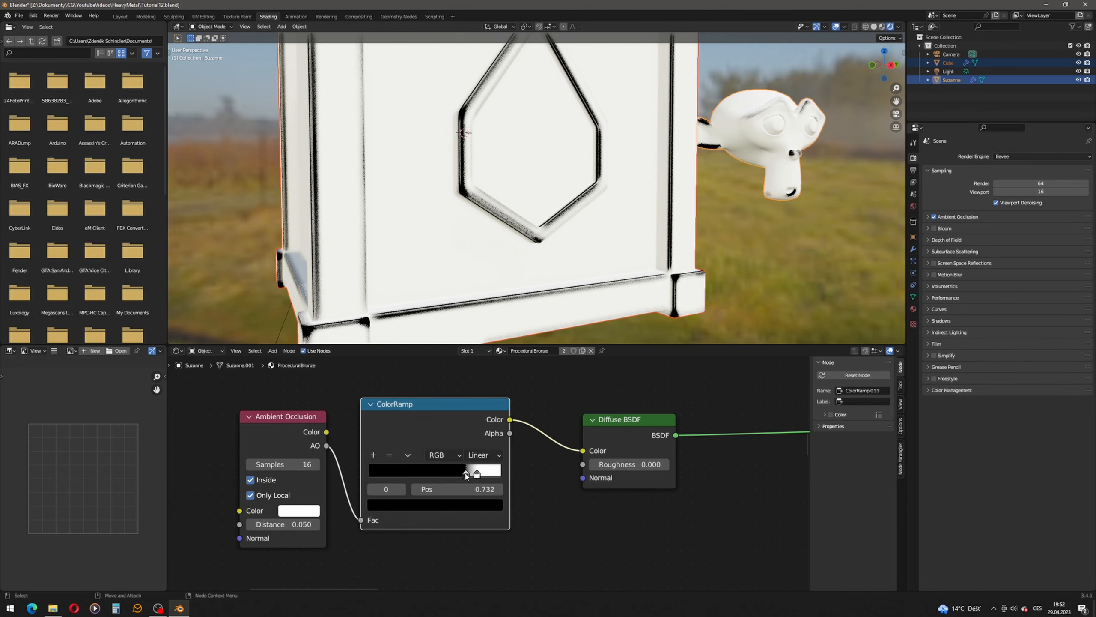
- Set the Ambient Occlusion node's Samples to 32 and check the edge mask on the cube and monkey head
drag(301, 464, 304, 464)
click(300, 464)
text(32)
key(Return)
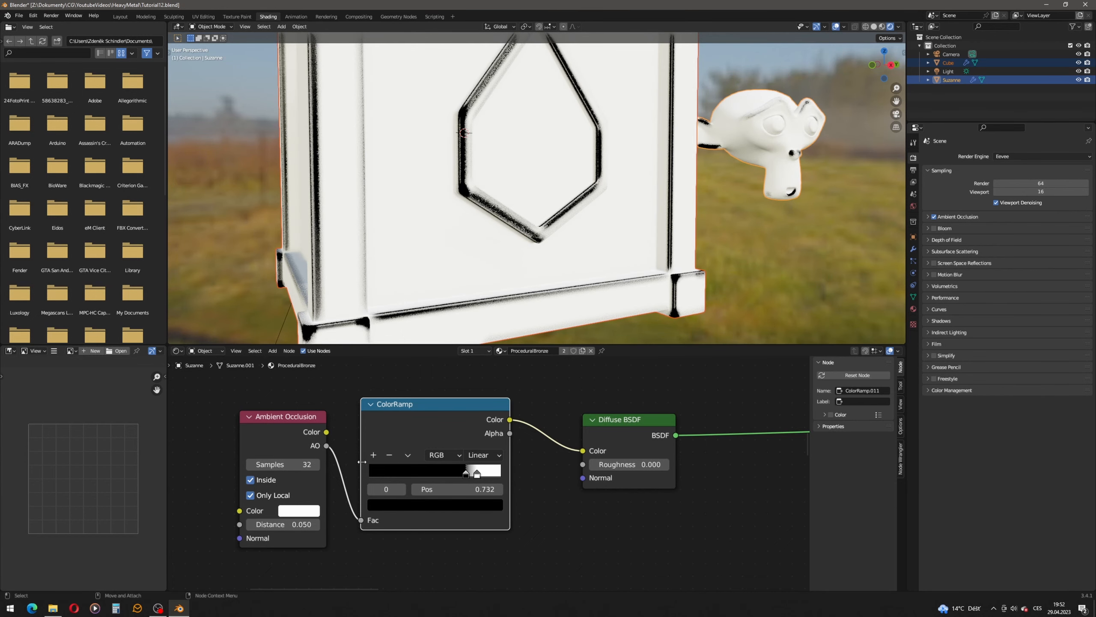
scroll(499, 256, down, 6)
mouse_move(496, 255)
middle_down()
mouse_move(480, 249)
mouse_move(510, 235)
mouse_move(517, 256)
mouse_move(510, 241)
middle_up()
scroll(498, 214, up, 2)
scroll(496, 230, up, 1)
scroll(499, 229, down, 1)
scroll(473, 388, down, 3)
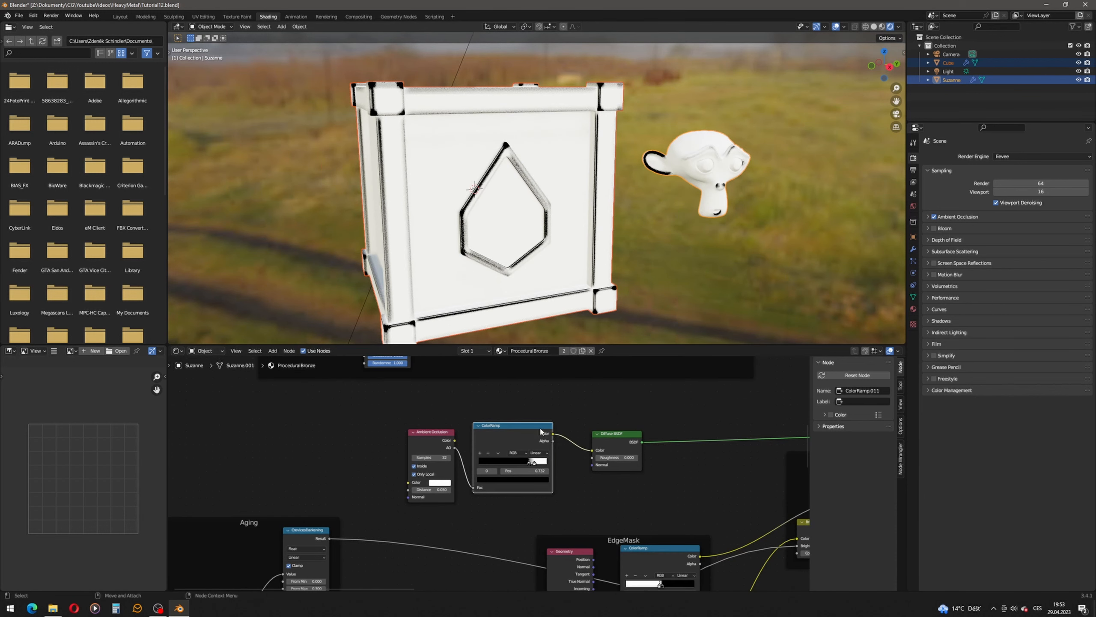
- Disconnect the ColorRamp from the Diffuse BSDF and move the Ambient Occlusion and ColorRamp nodes away from it
ctrl+right_drag(577, 436, 571, 453)
drag(607, 434, 412, 513)
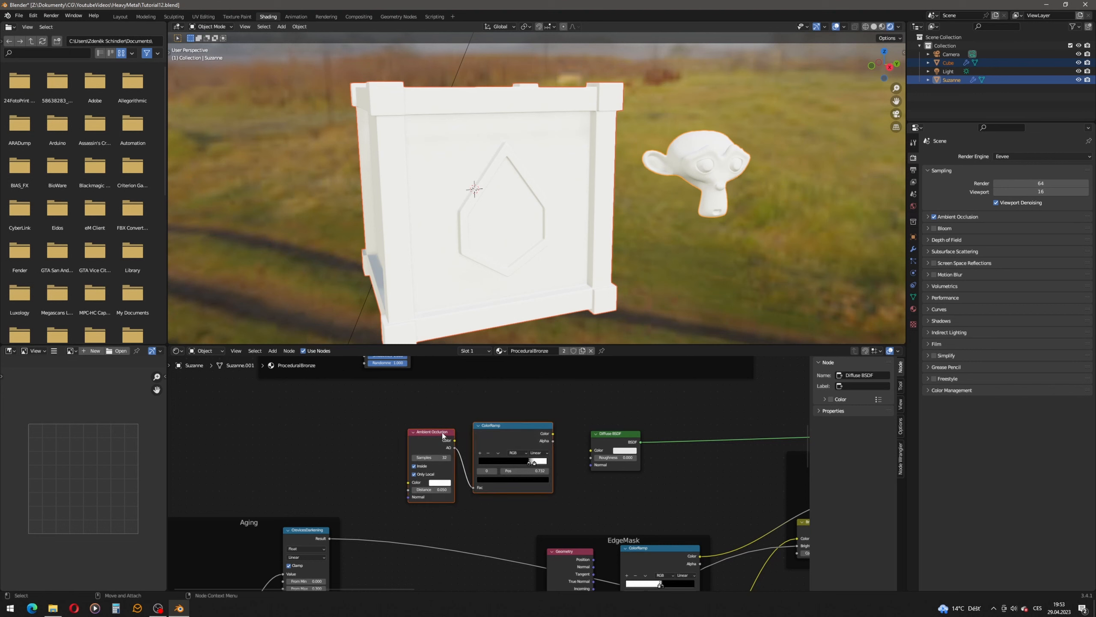
drag(443, 433, 390, 444)
scroll(489, 470, down, 1)
middle_drag(488, 471, 374, 406)
scroll(375, 407, up, 1)
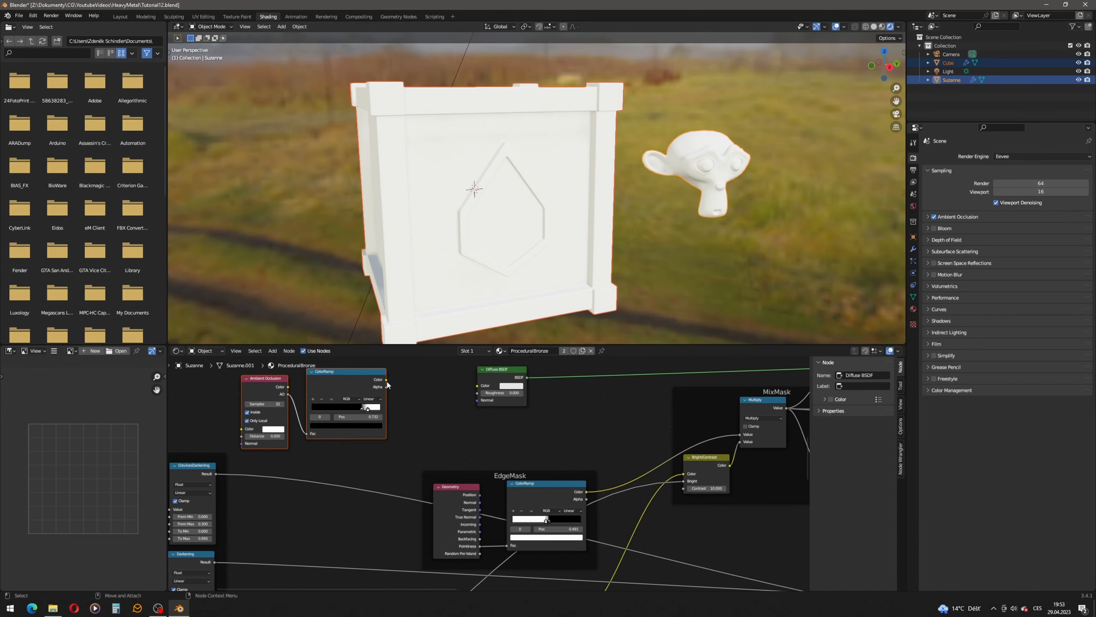
- Connect the ambient occlusion ColorRamp's Color output to the EdgeMask ColorRamp's Fac input and move the Diffuse BSDF farther away
drag(387, 379, 506, 546)
middle_drag(483, 428, 430, 444)
drag(453, 387, 575, 390)
- Duplicate the Ambient Occlusion and ColorRamp pair beside the original and connect the copied ColorRamp's Color to the Diffuse BSDF
drag(406, 380, 188, 464)
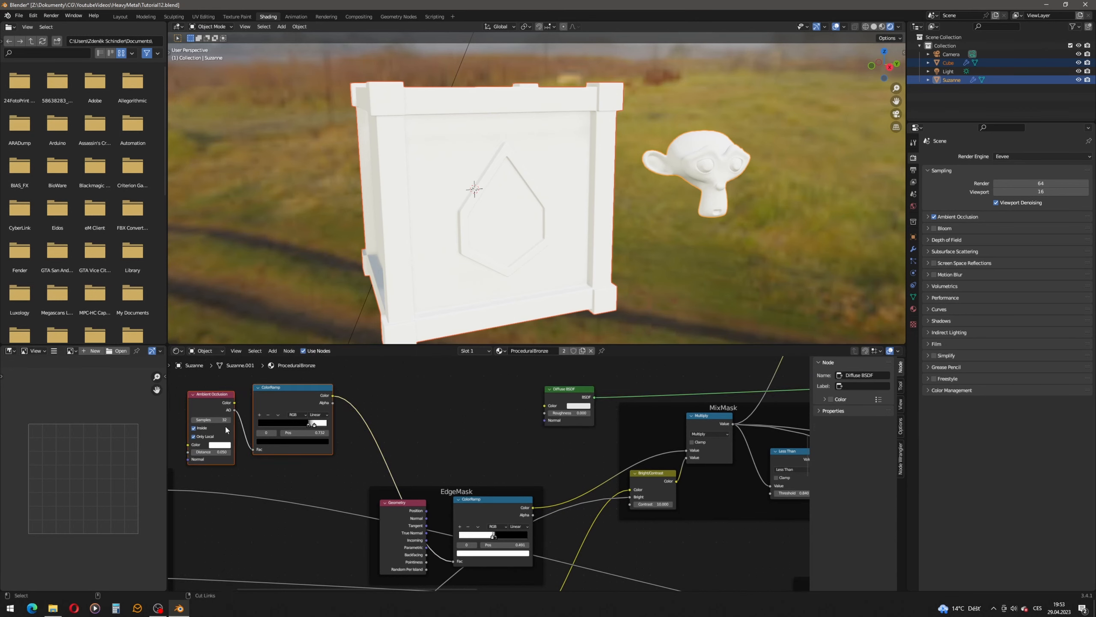
mouse_move(283, 390)
mouse_down()
mouse_move(457, 388)
mouse_move(276, 387)
mouse_up()
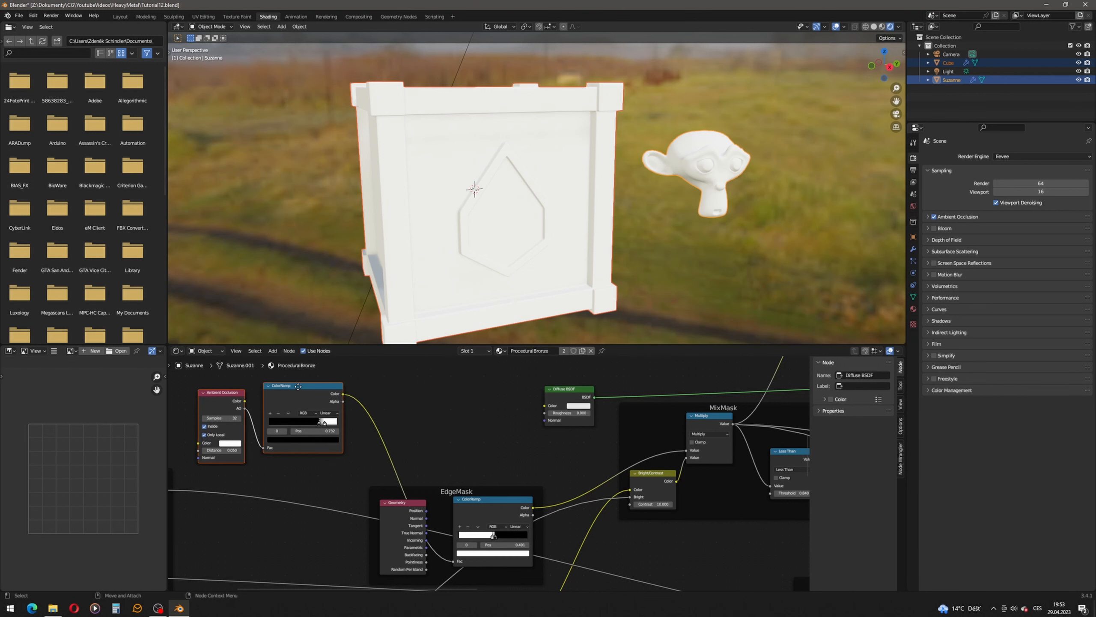
key(shift+d)
click(481, 368)
middle_drag(519, 377, 477, 413)
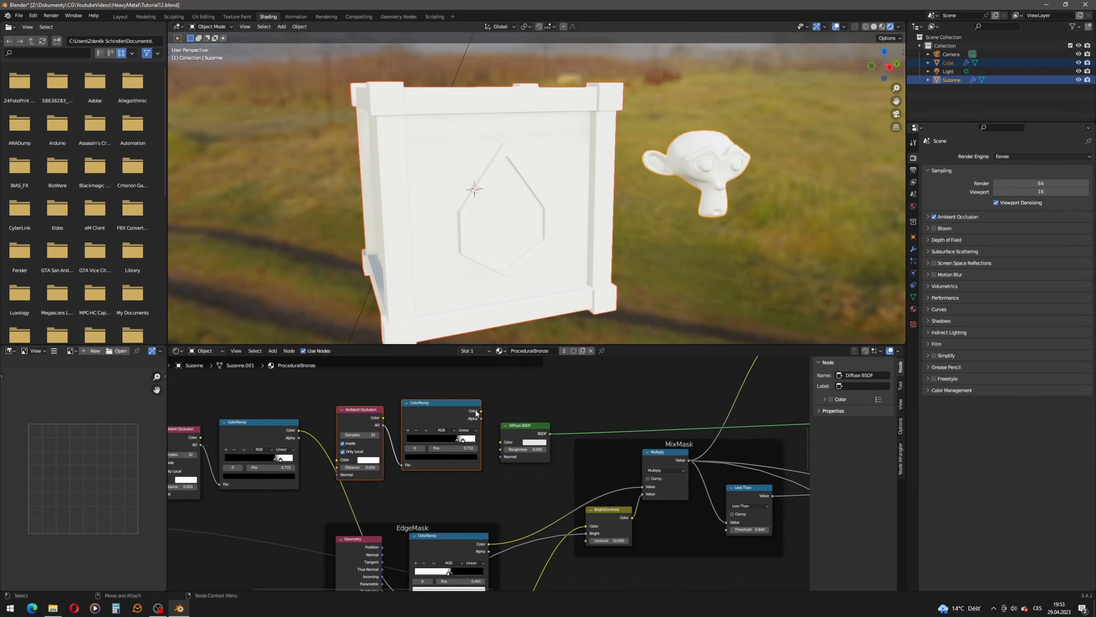
scroll(477, 413, up, 2)
drag(480, 395, 503, 433)
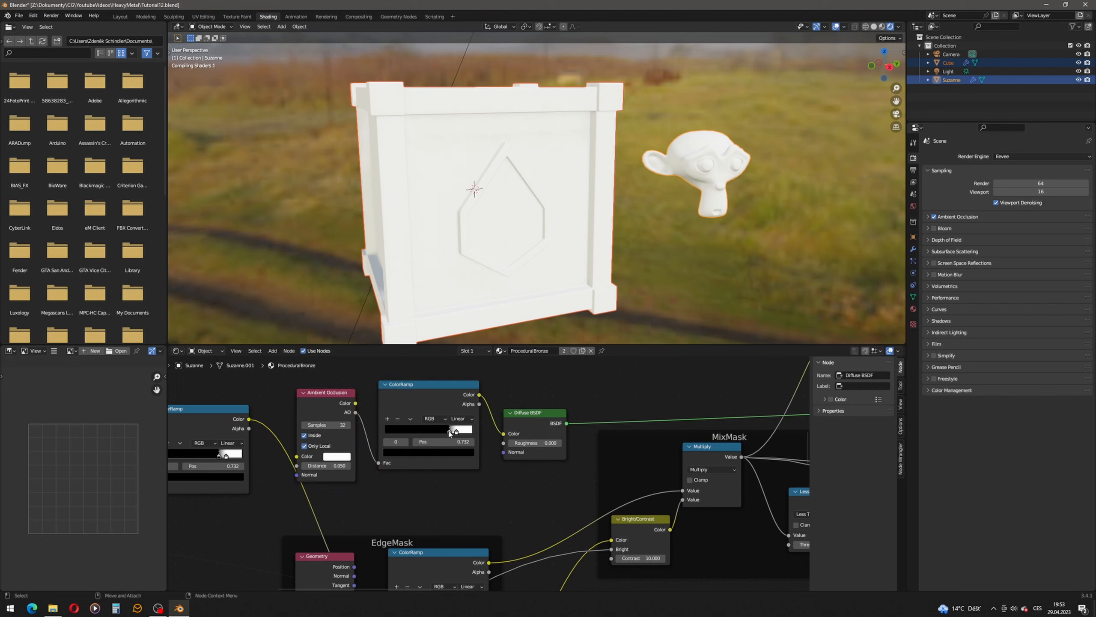
- Turn off Inside on the duplicated Ambient Occlusion node and keep its Distance at 0.05
click(305, 435)
double_click(327, 465)
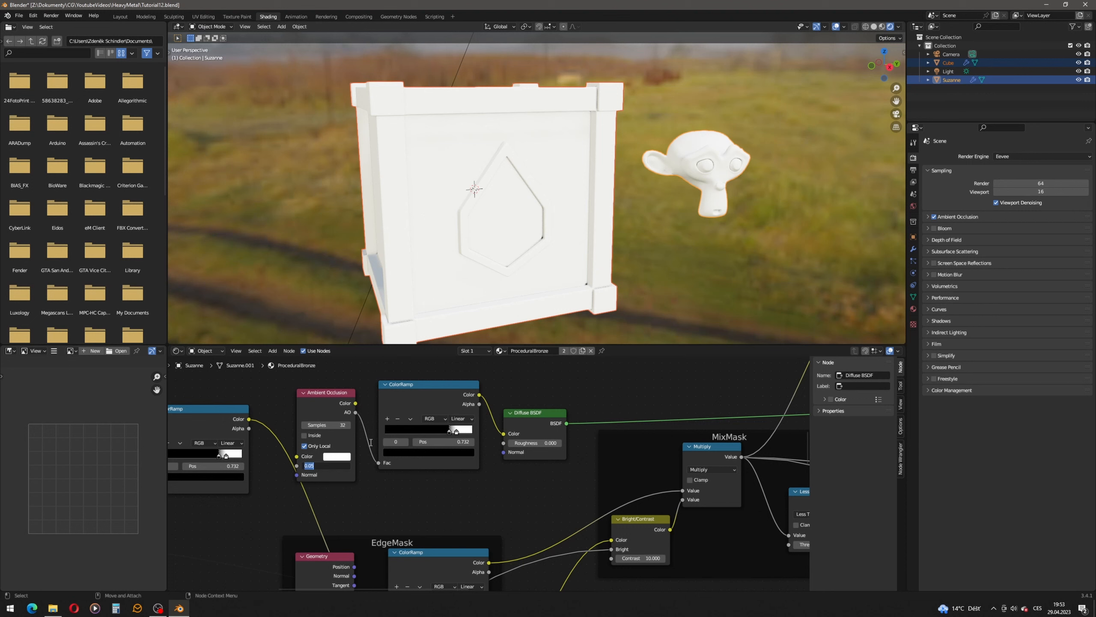
key(Return)
scroll(370, 442, up, 1)
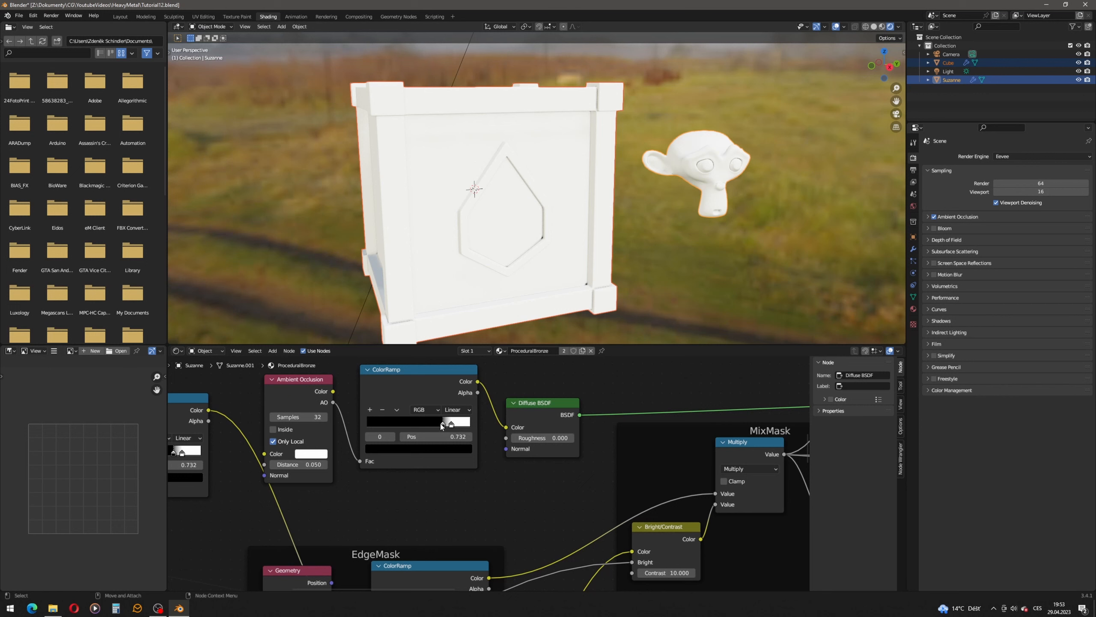
- Spread the duplicated ColorRamp's stops to the full range, with black at 0 and white at 1
drag(433, 425, 358, 428)
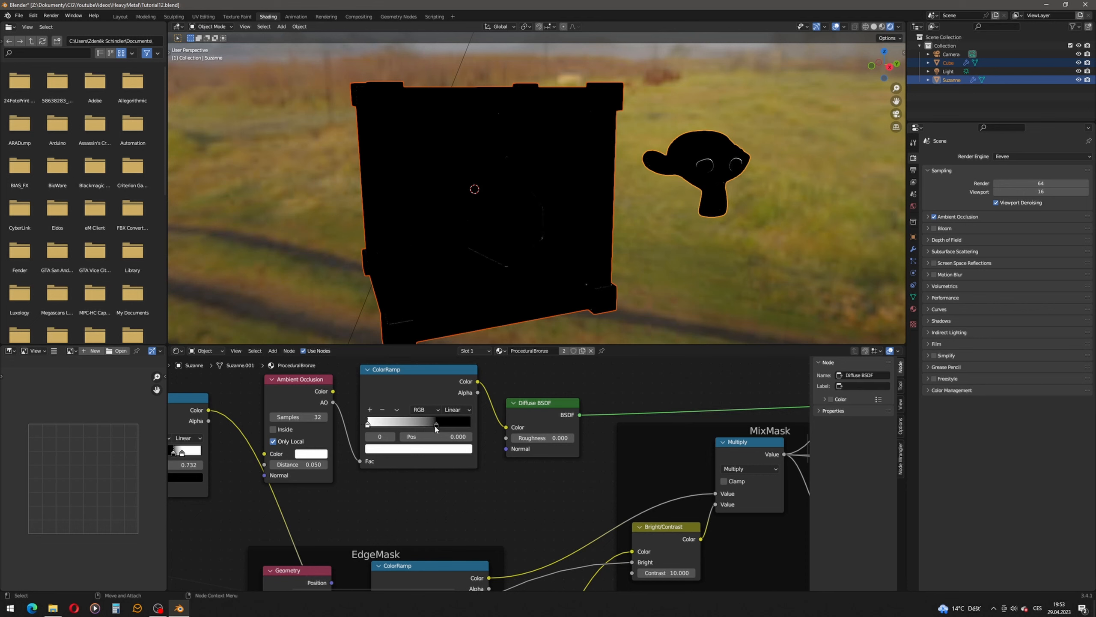
drag(436, 425, 472, 424)
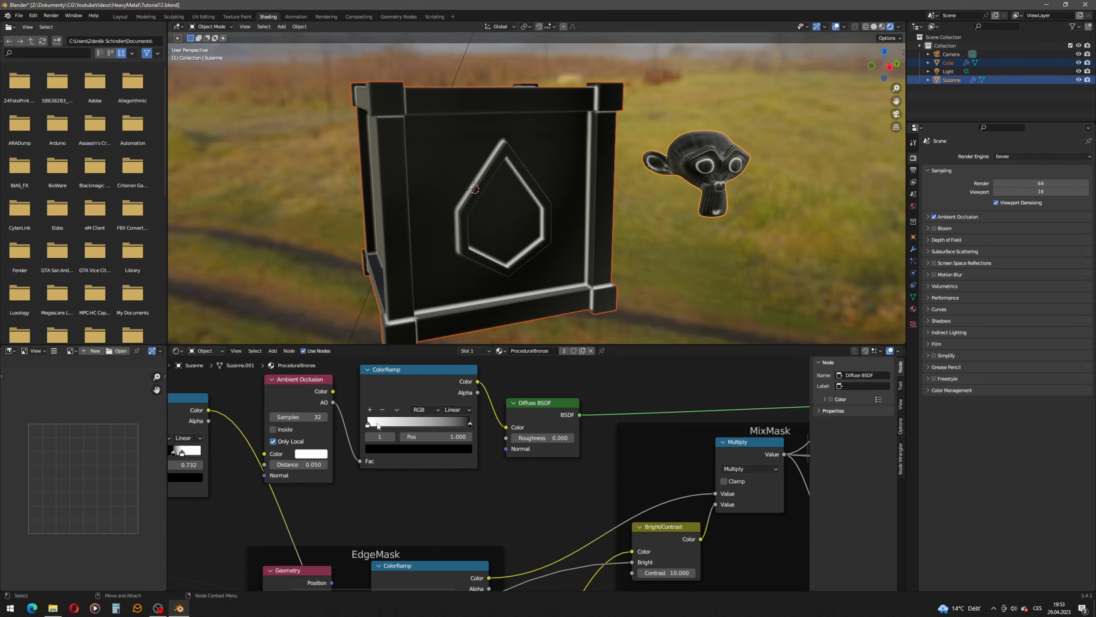
drag(368, 425, 473, 424)
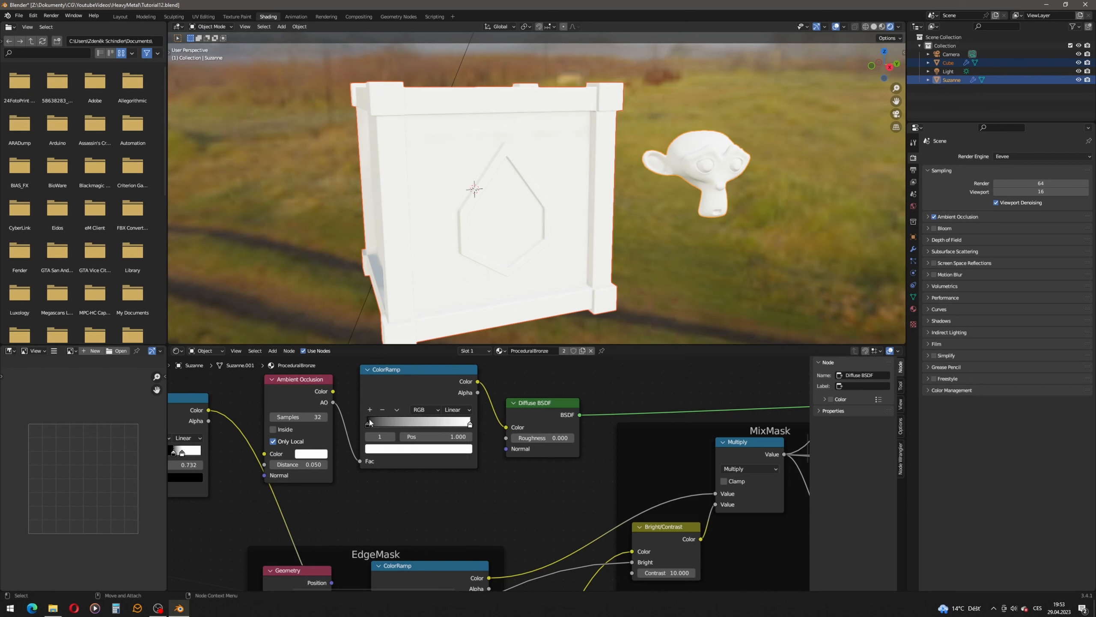
mouse_move(368, 426)
mouse_down()
mouse_move(401, 426)
mouse_move(368, 425)
mouse_up()
- Set the duplicated Ambient Occlusion node's Distance to 1 and move its ColorRamp's black stop to 0.514
drag(302, 464, 341, 464)
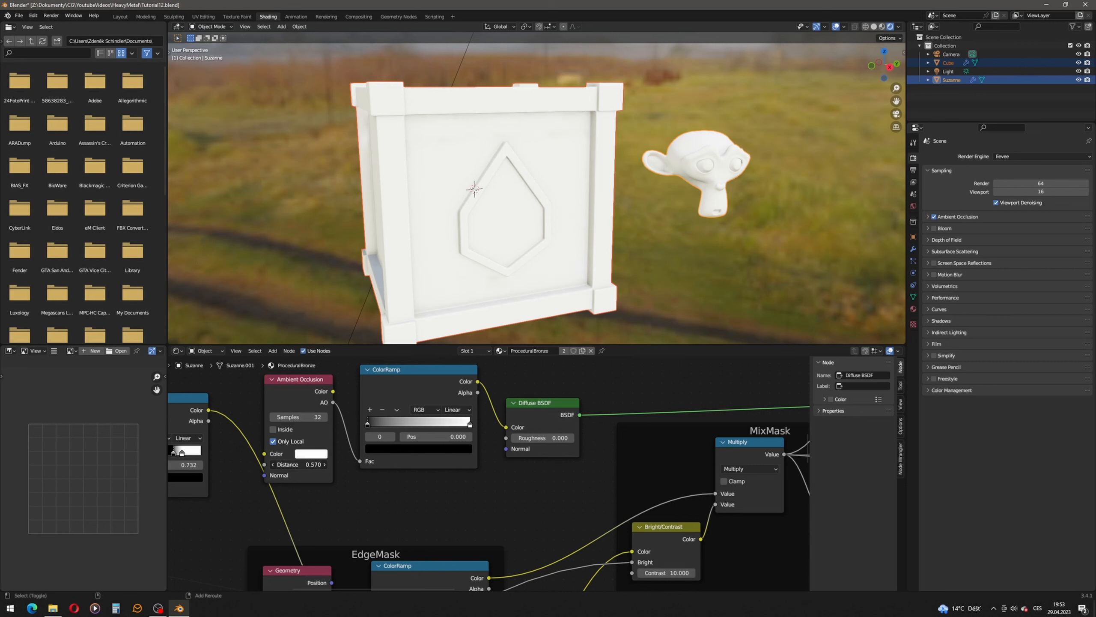
click(308, 464)
text(1)
key(Return)
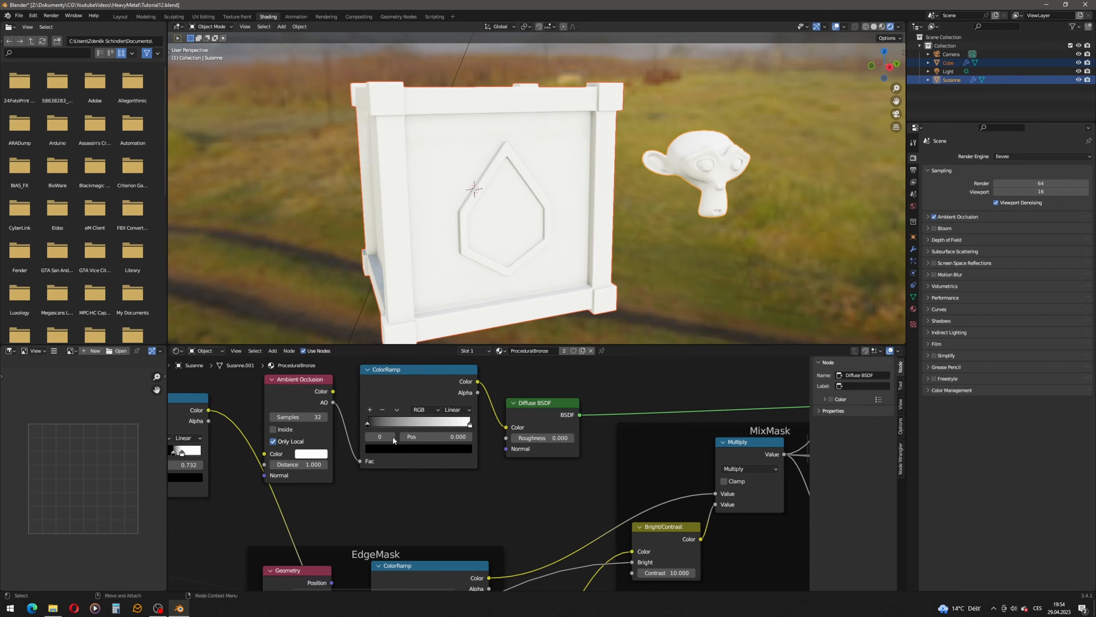
drag(367, 425, 421, 427)
middle_drag(545, 278, 545, 230)
scroll(543, 291, up, 3)
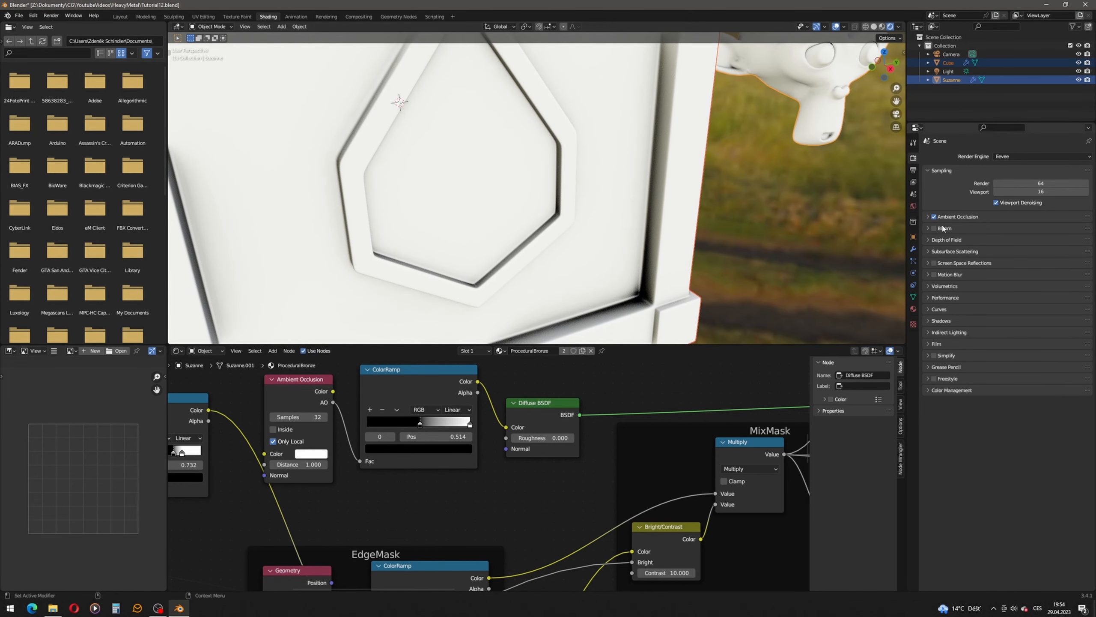
middle_drag(568, 272, 583, 224)
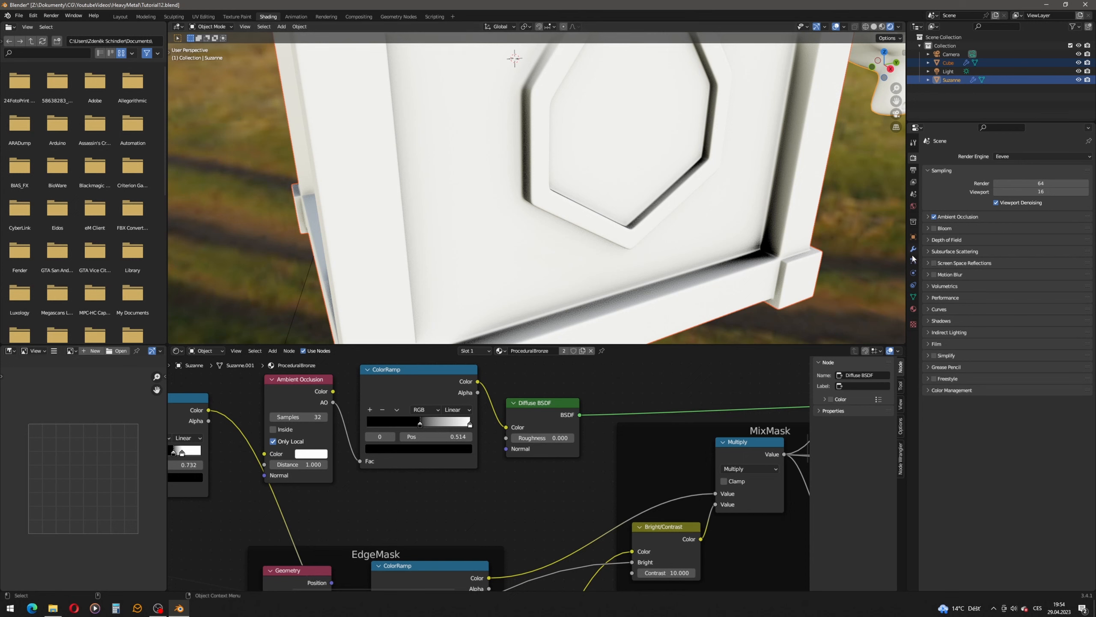
middle_drag(624, 230, 496, 243)
mouse_move(515, 325)
middle_down()
mouse_move(513, 240)
mouse_move(524, 298)
mouse_move(512, 304)
middle_up()
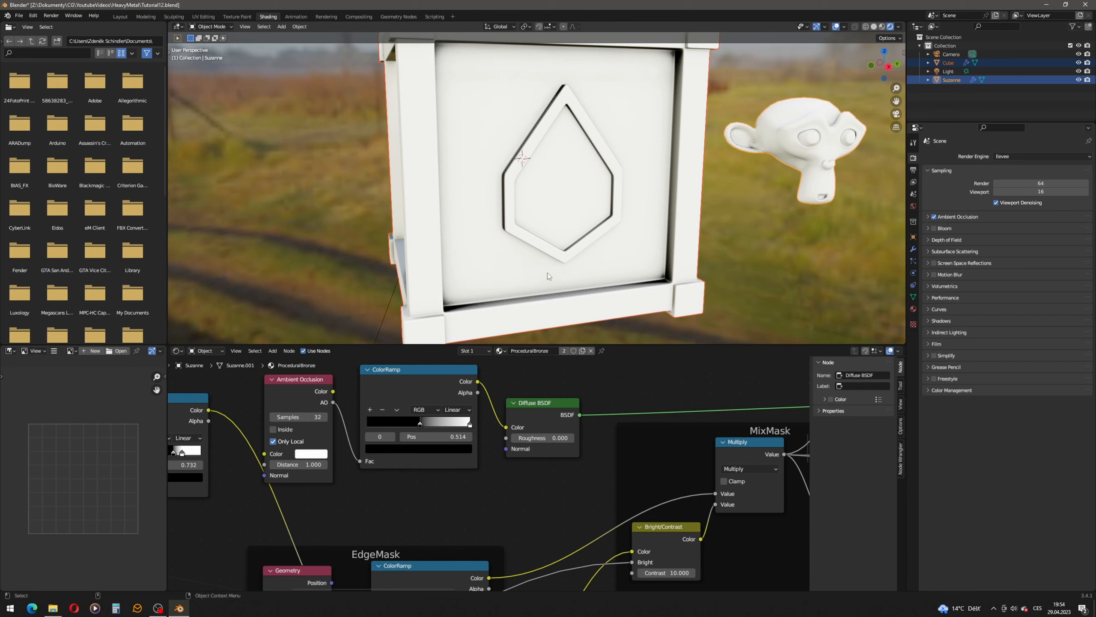
- Cut the links of the Diffuse BSDF and move the duplicated Ambient Occlusion and ColorRamp pair down to the crevice mask
scroll(511, 445, down, 4)
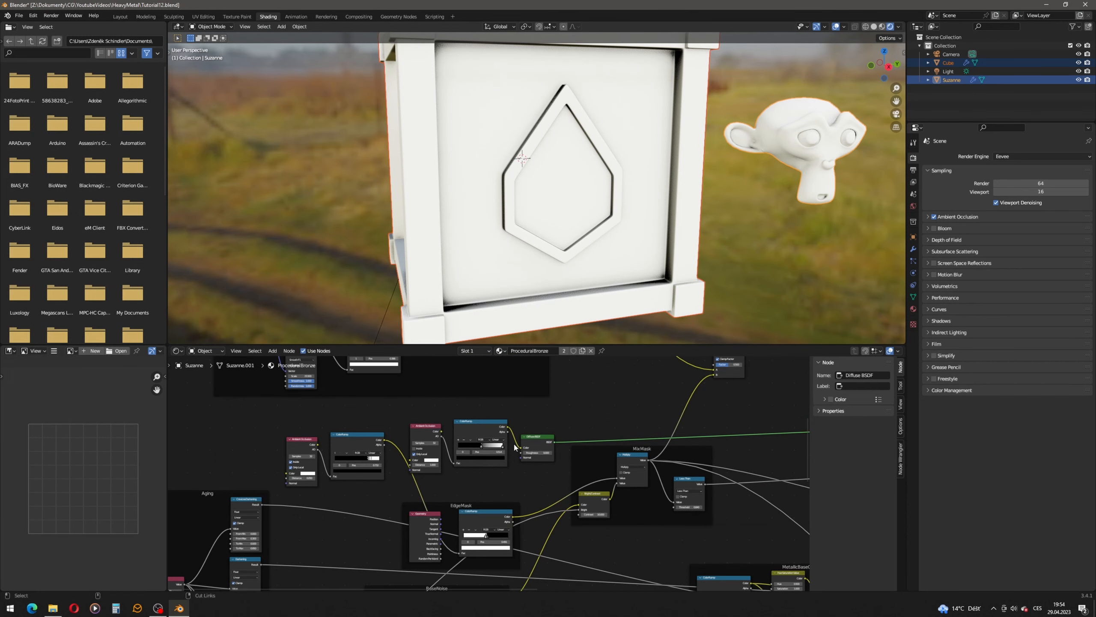
ctrl+right_drag(514, 445, 529, 419)
click(430, 431)
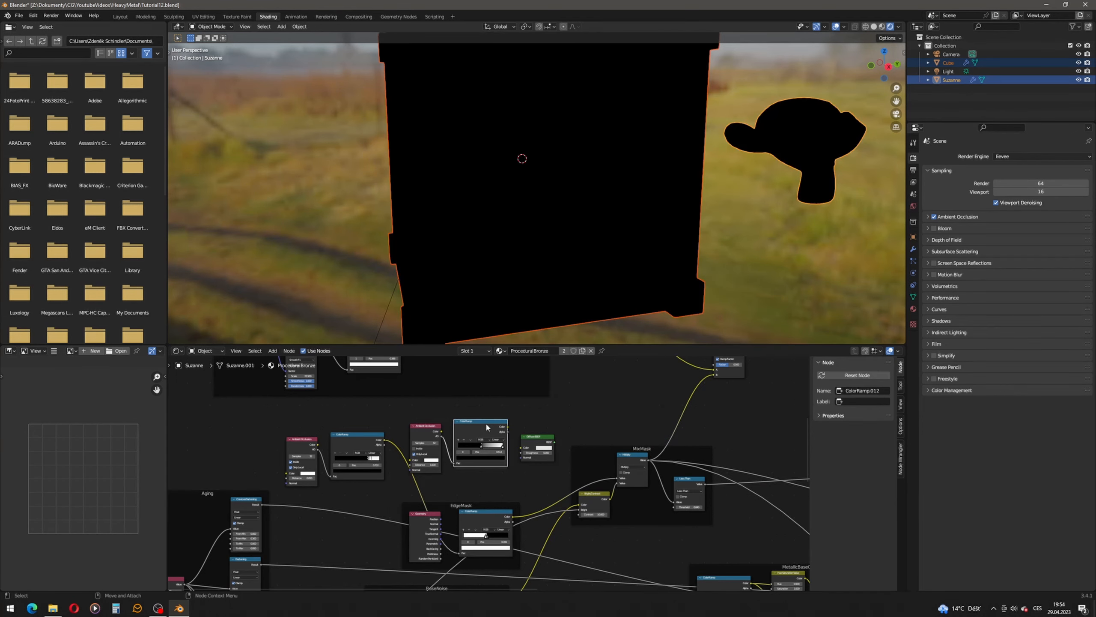
scroll(430, 429, down, 3)
middle_drag(428, 430, 474, 401)
drag(474, 401, 407, 577)
click(407, 576)
- Connect the moved pair's ColorRamp Color output to the Fac input of the crevice mask's ColorRamp
middle_drag(407, 577, 424, 442)
scroll(479, 445, up, 3)
click(465, 425)
drag(446, 420, 559, 483)
- Shift the Geometry node within the EdgeMask frame slightly away from the ColorRamp
scroll(452, 500, up, 6)
scroll(452, 499, up, 1)
scroll(445, 426, down, 5)
scroll(446, 427, up, 5)
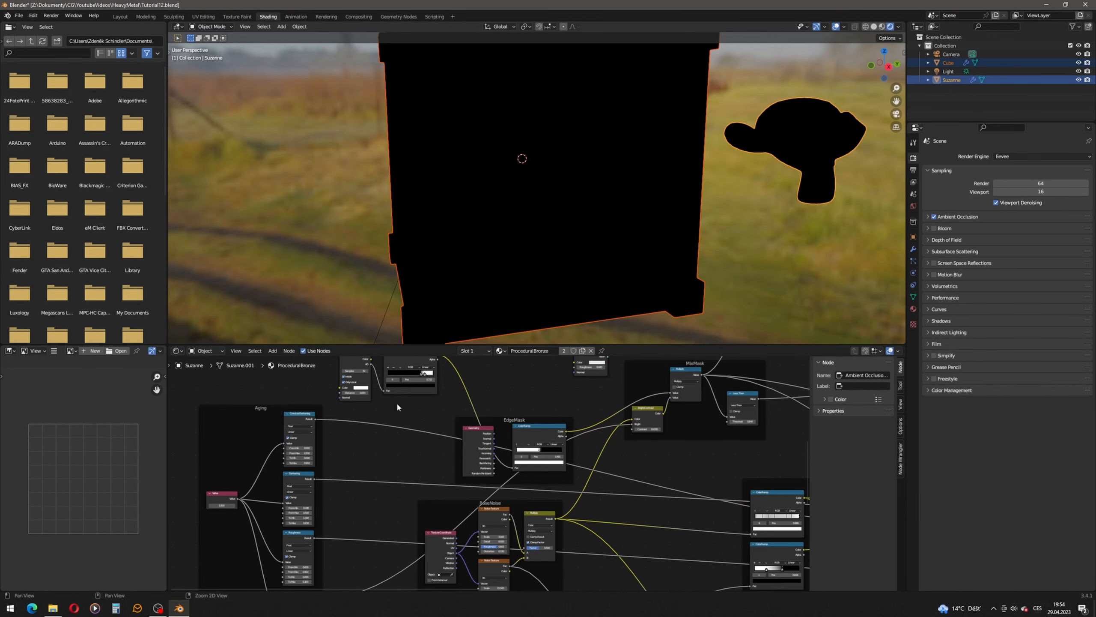
drag(475, 506, 463, 509)
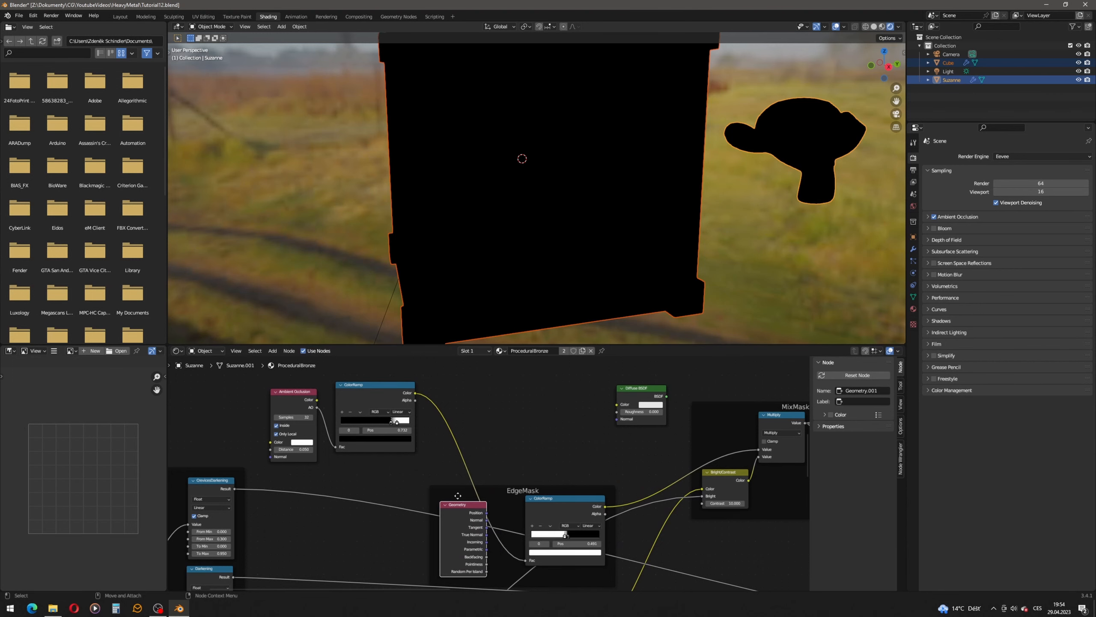
- Reconnect the Principled BSDF to the Material Output and insert an Invert node between the ambient occlusion ColorRamp and the EdgeMask ColorRamp
scroll(389, 435, down, 5)
middle_drag(556, 414, 458, 417)
scroll(459, 416, up, 7)
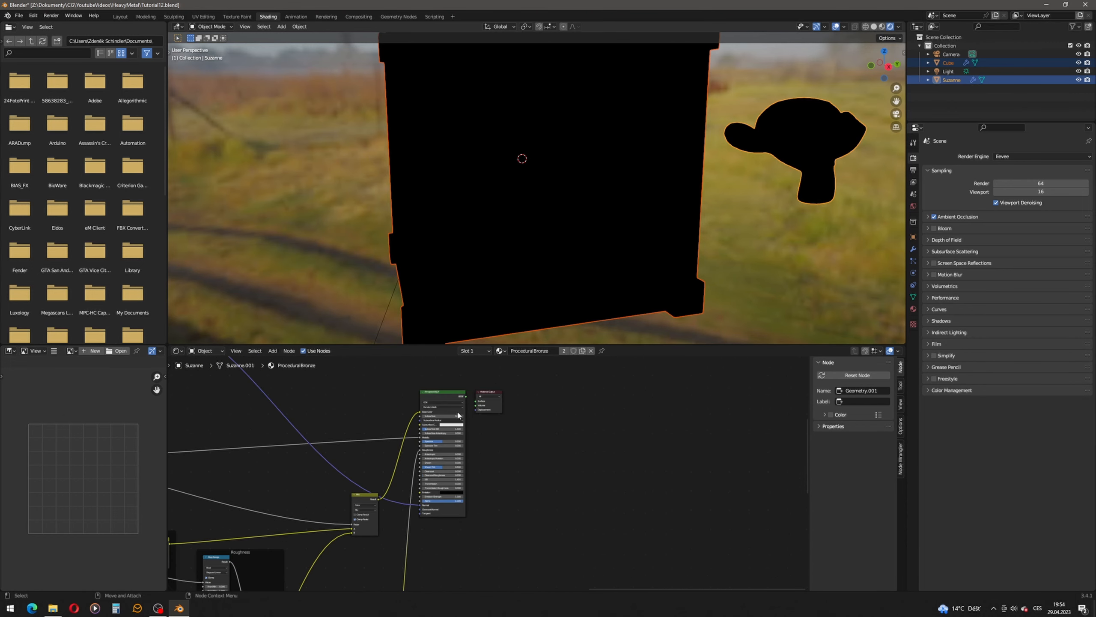
drag(455, 360, 469, 366)
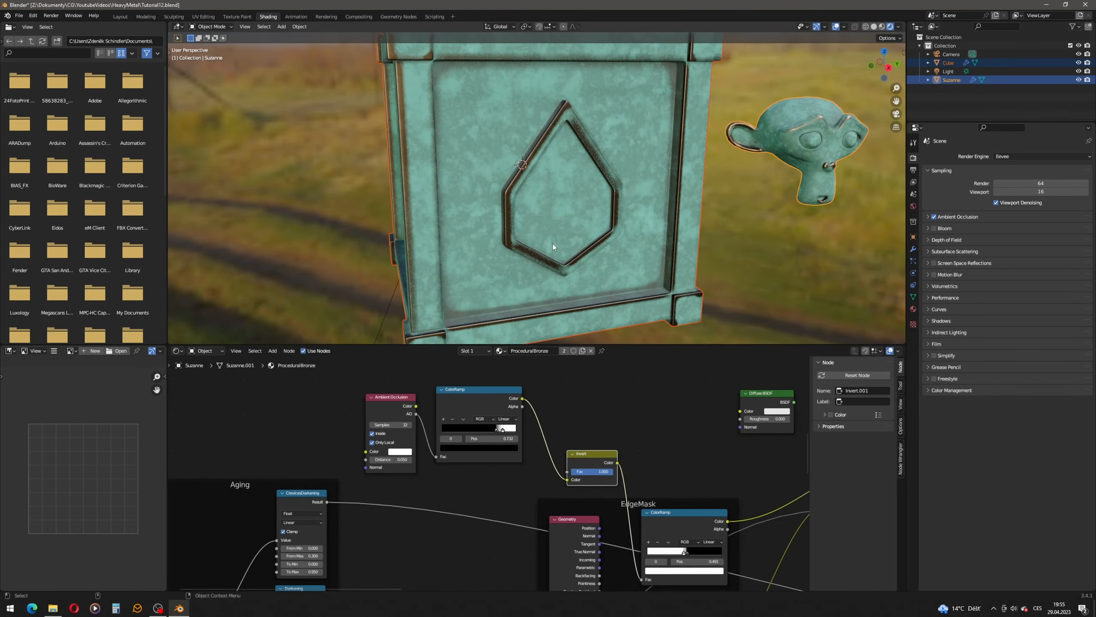
- Fine-tune the black stop of the EdgeMask's ambient occlusion ColorRamp to 0.727 while checking the worn edges up close
mouse_move(552, 247)
middle_down()
mouse_move(541, 239)
mouse_move(533, 259)
mouse_move(516, 260)
mouse_move(533, 252)
middle_up()
scroll(551, 262, up, 2)
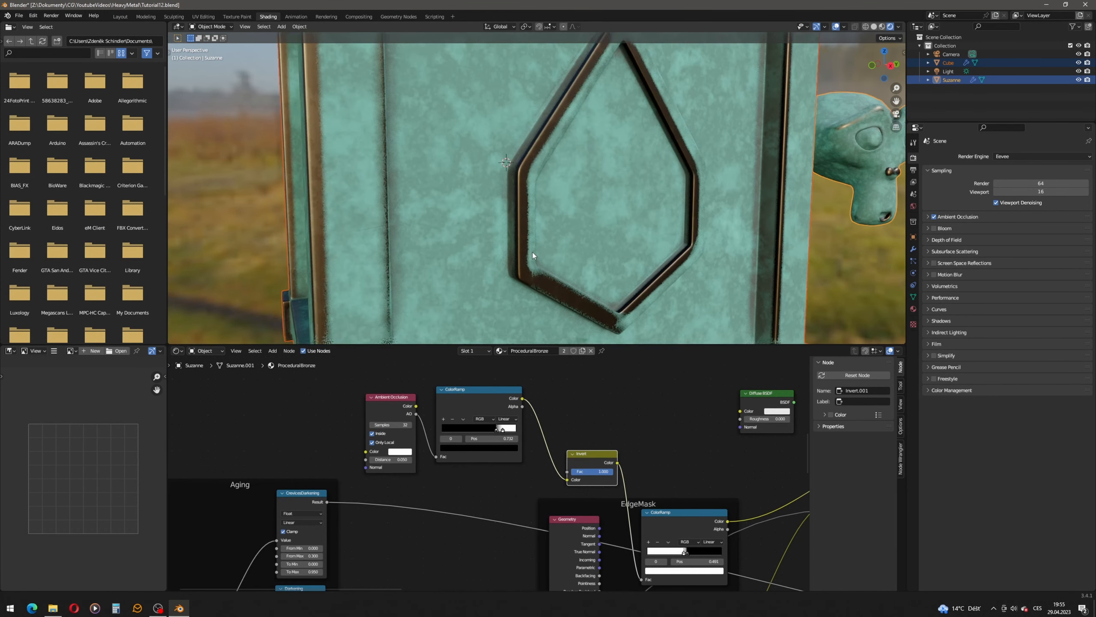
scroll(535, 262, down, 1)
middle_drag(480, 414, 482, 430)
scroll(482, 429, up, 3)
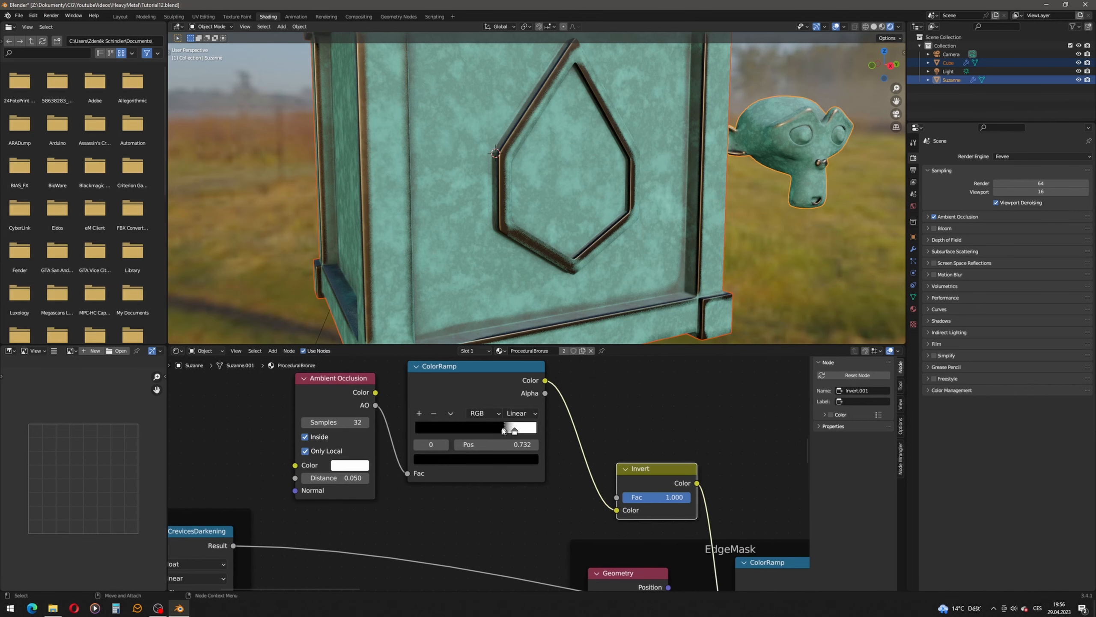
mouse_move(505, 430)
mouse_down()
mouse_move(514, 433)
mouse_move(505, 434)
mouse_up()
click(503, 433)
drag(505, 434, 503, 435)
scroll(610, 228, down, 5)
mouse_move(609, 228)
middle_down()
mouse_move(623, 232)
mouse_move(617, 245)
mouse_move(591, 255)
mouse_move(529, 255)
mouse_move(623, 248)
mouse_move(601, 238)
middle_up()
scroll(617, 244, up, 3)
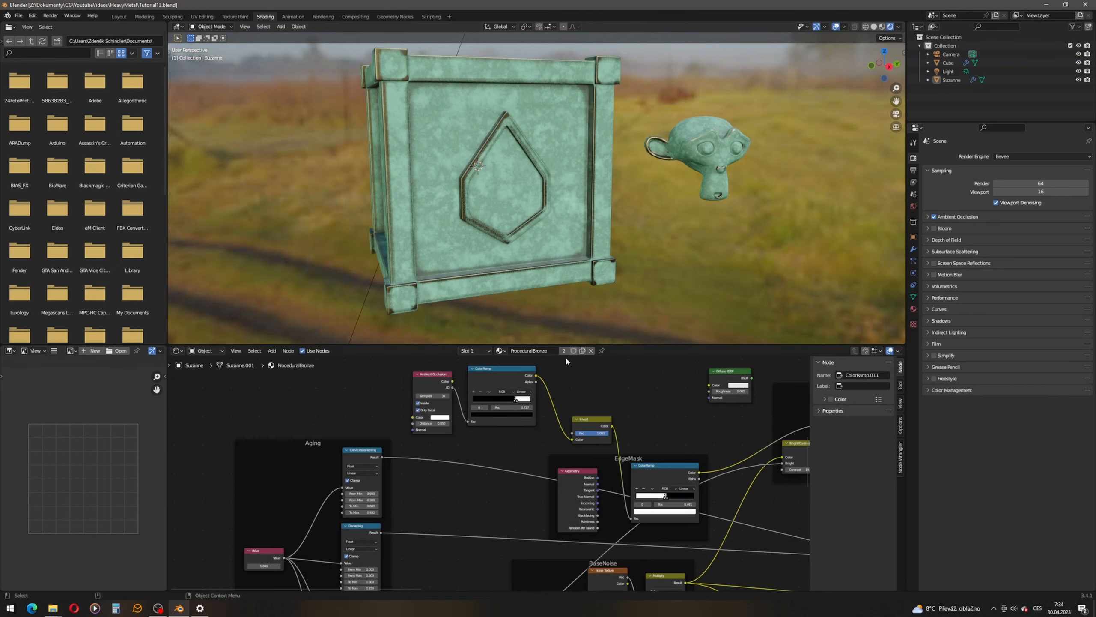
scroll(565, 359, up, 3)
middle_drag(561, 380, 559, 478)
scroll(539, 456, up, 2)
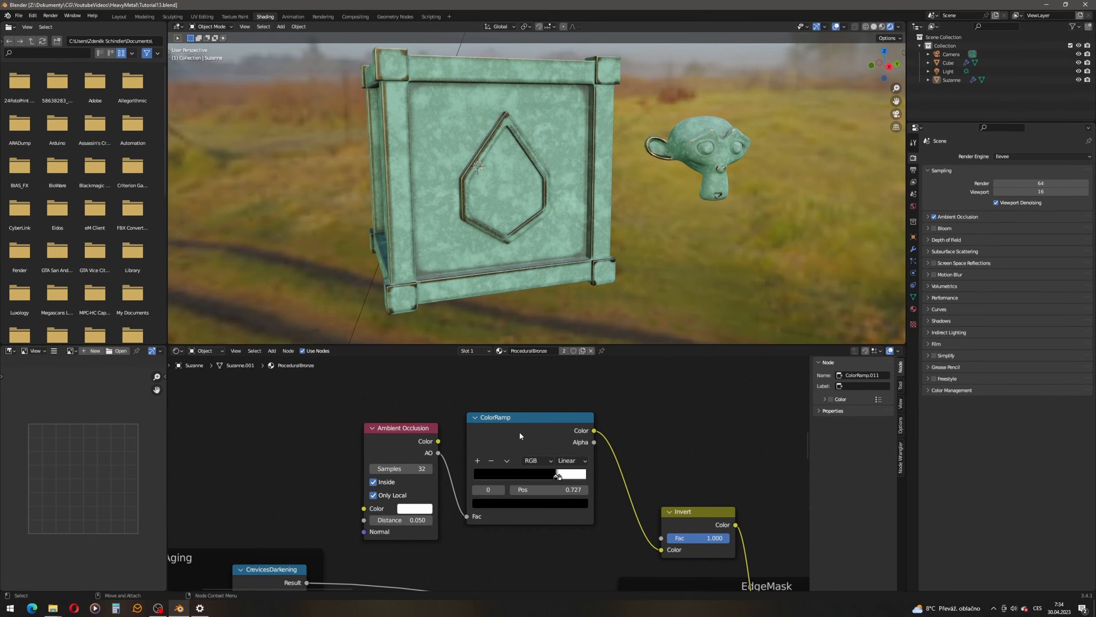
scroll(520, 434, down, 2)
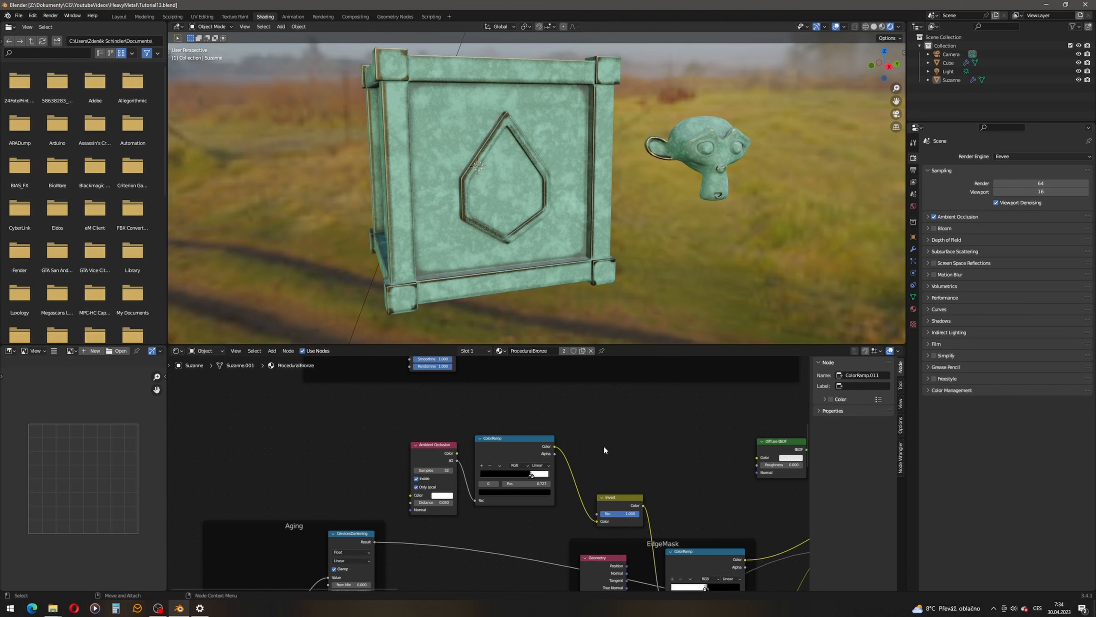
click(1020, 156)
- Duplicate the entire bronze node tree and place the copy below the original
scroll(637, 439, down, 8)
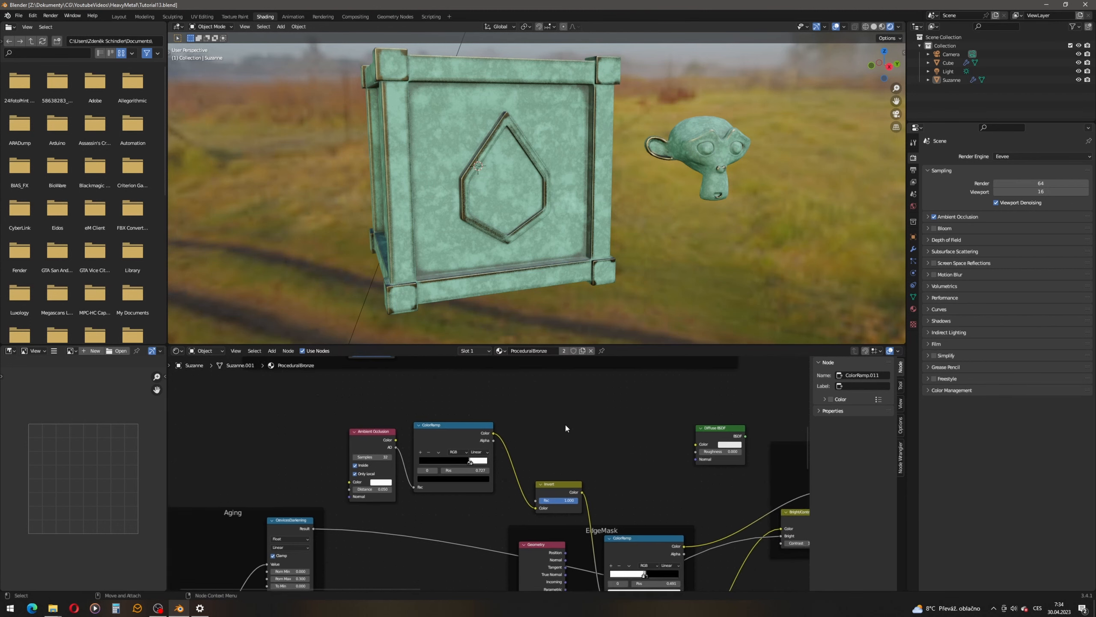
middle_drag(599, 454, 581, 418)
drag(403, 368, 687, 566)
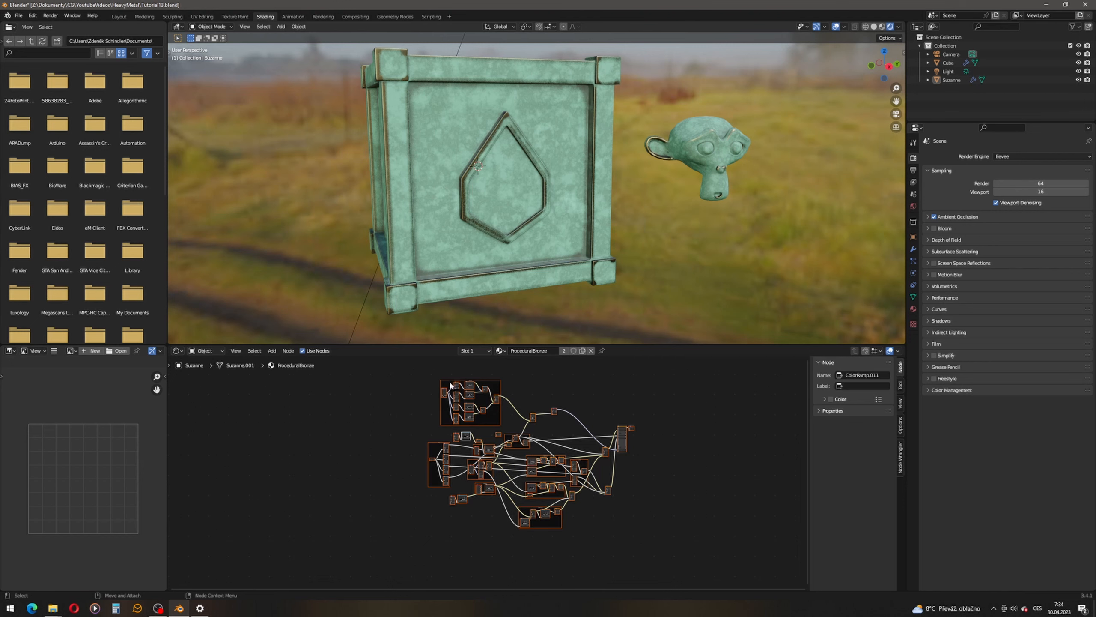
key(shift+d)
click(421, 530)
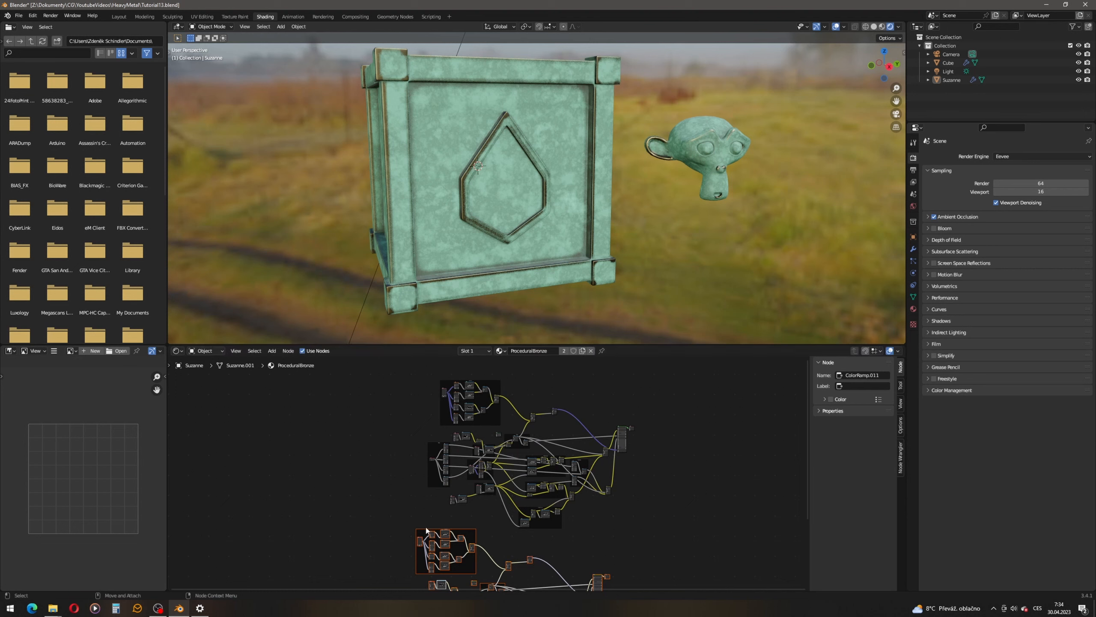
- Switch the viewport to Solid shading and set the target of the original tree's Material Output to Cycles
click(874, 27)
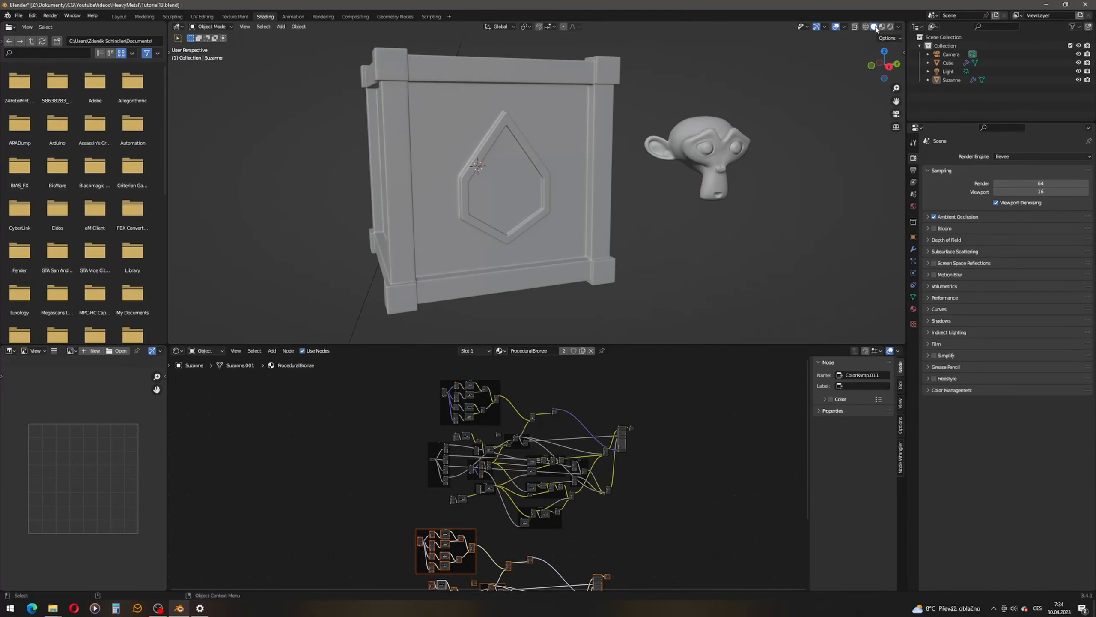
scroll(560, 439, up, 6)
middle_drag(589, 430, 489, 467)
scroll(535, 418, up, 5)
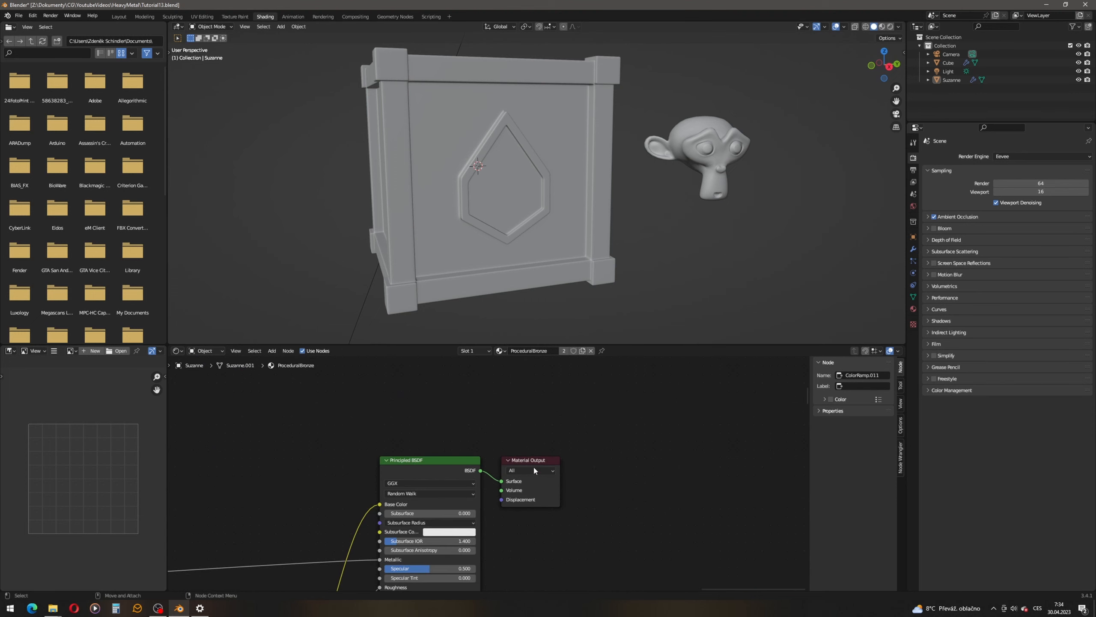
click(538, 471)
click(521, 503)
- In the Cycles tree, delete the Ambient Occlusion, ColorRamp and Invert feeding EdgeMask and connect Geometry's Pointiness to the EdgeMask ColorRamp's Fac
middle_drag(232, 504, 596, 453)
scroll(518, 466, down, 6)
middle_drag(259, 492, 552, 439)
scroll(349, 440, up, 3)
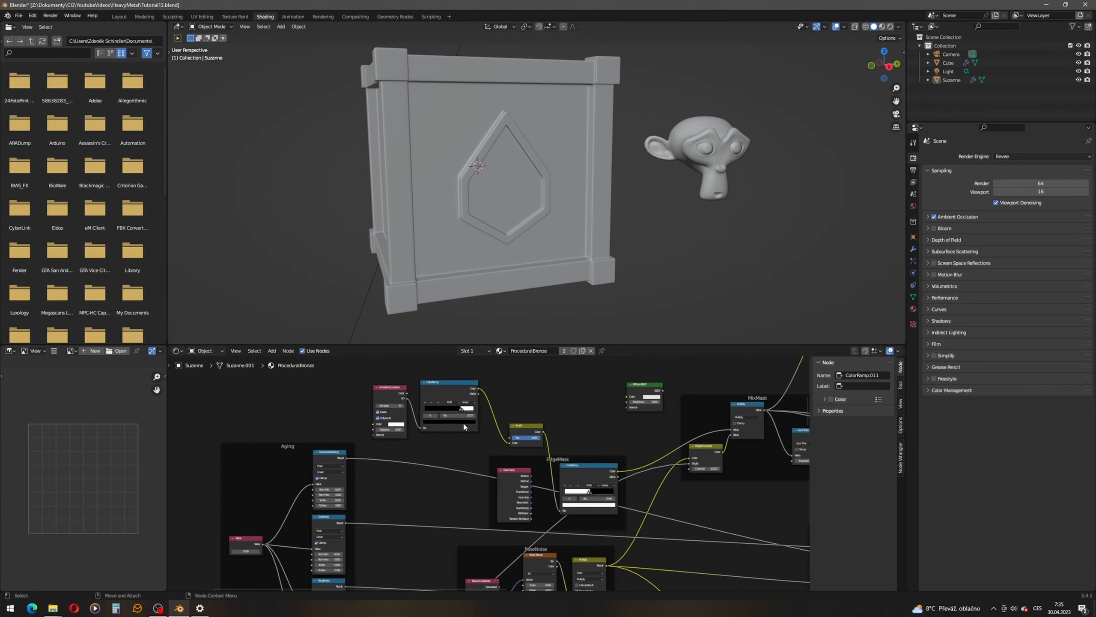
drag(555, 372, 362, 430)
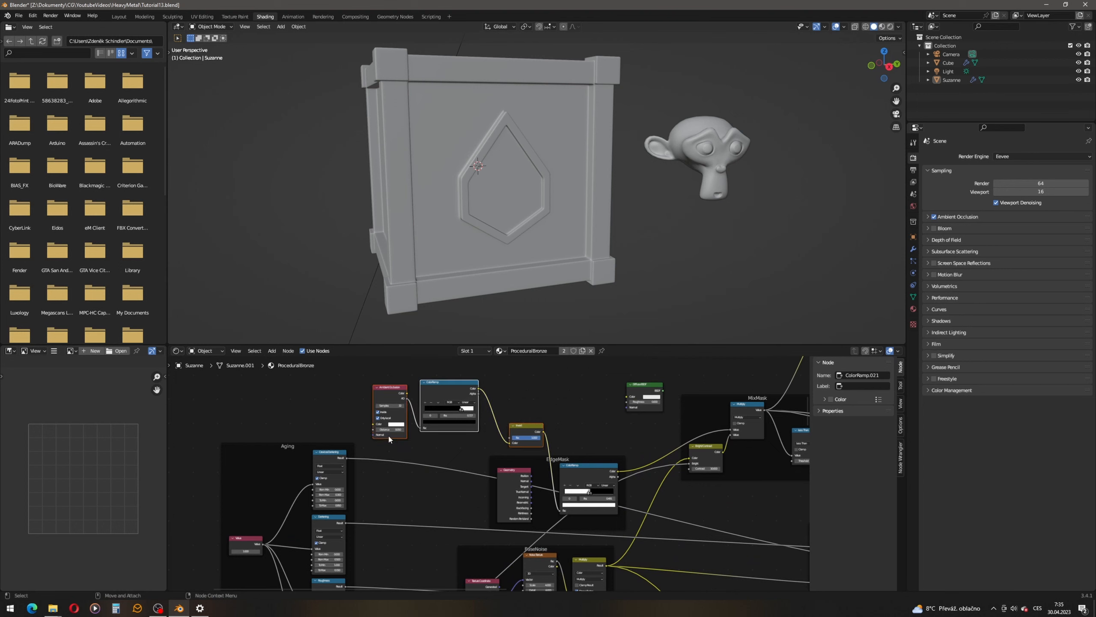
key(x)
scroll(544, 508, up, 4)
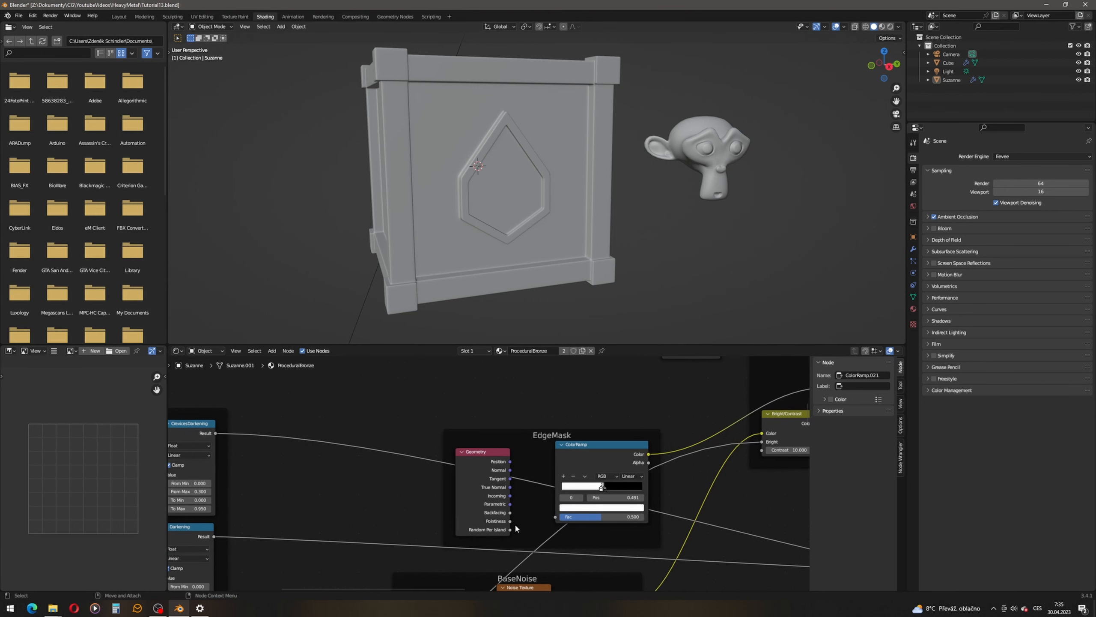
click(512, 522)
drag(511, 522, 556, 518)
- Delete the ambient occlusion pair feeding the Cycles tree's crevice mask and connect Geometry's Pointiness to that mask's ColorRamp Fac
scroll(553, 517, down, 7)
middle_drag(570, 531, 582, 598)
scroll(486, 462, up, 8)
drag(477, 401, 324, 510)
key(x)
scroll(555, 403, up, 4)
middle_drag(565, 413, 535, 452)
drag(533, 421, 560, 421)
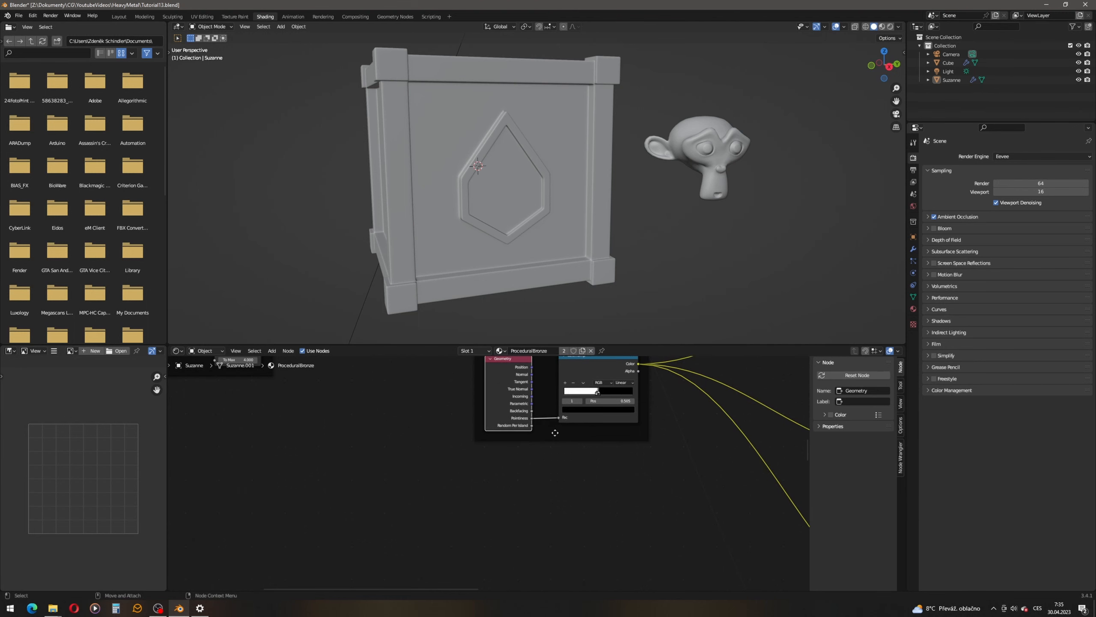
- Set the target of the duplicated tree's Material Output to Eevee
scroll(552, 436, down, 8)
scroll(548, 485, down, 1)
middle_drag(557, 519, 613, 383)
middle_drag(626, 456, 393, 420)
middle_drag(630, 482, 528, 440)
scroll(527, 440, up, 6)
scroll(529, 444, up, 2)
click(532, 411)
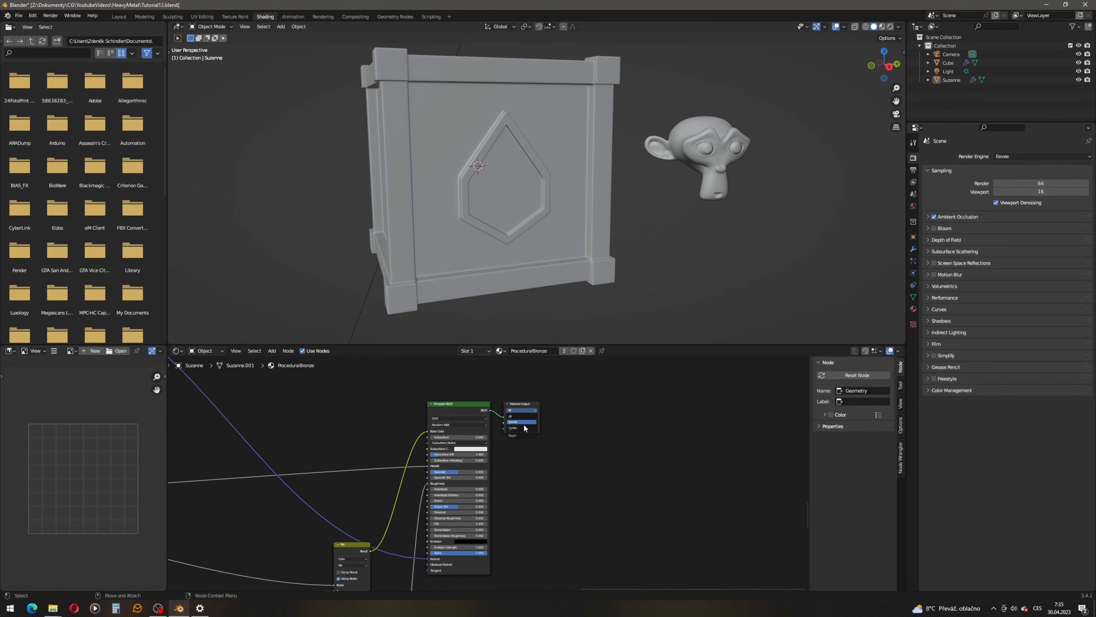
scroll(543, 411, up, 2)
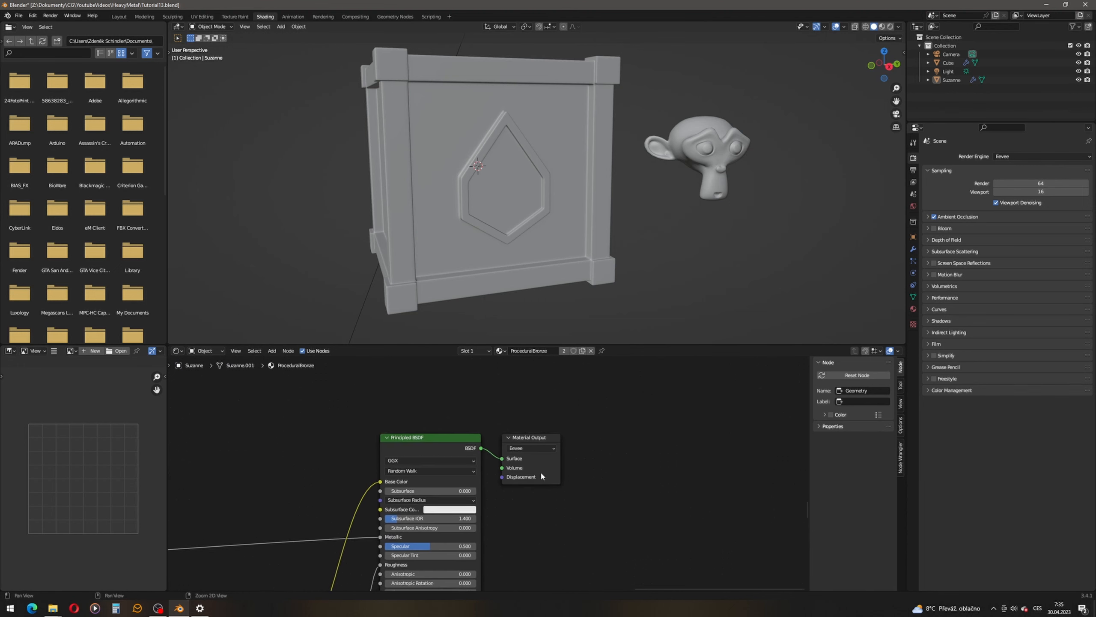
- In the Eevee tree's EdgeMask, delete the Geometry node and move the Invert, ColorRamp and Ambient Occlusion nodes into its place
scroll(544, 453, down, 8)
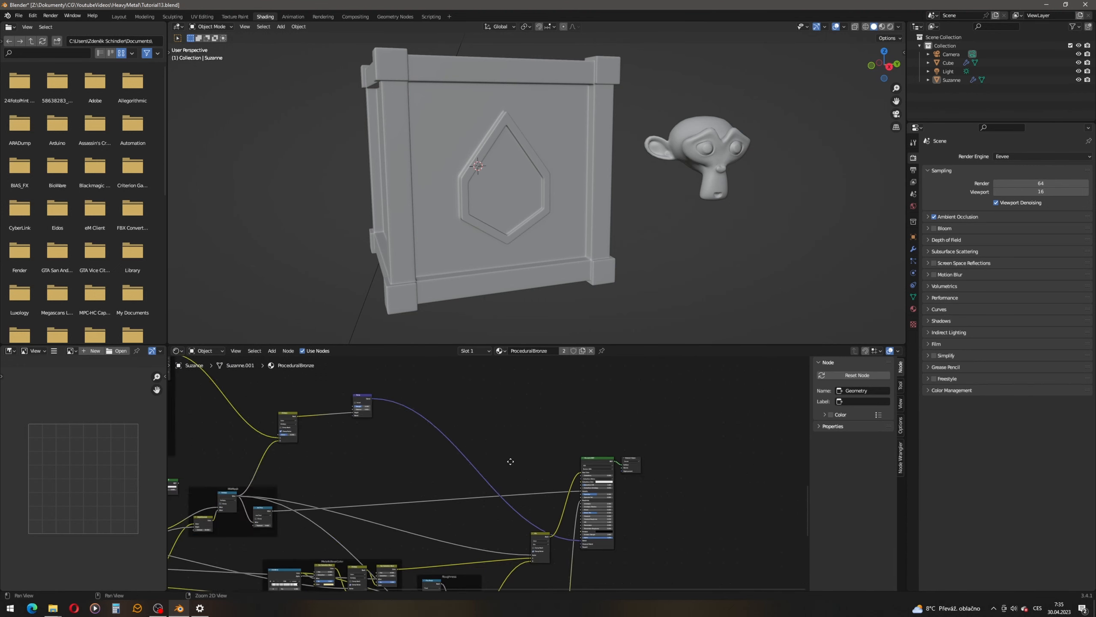
scroll(518, 460, up, 5)
click(508, 457)
key(x)
drag(518, 398, 506, 454)
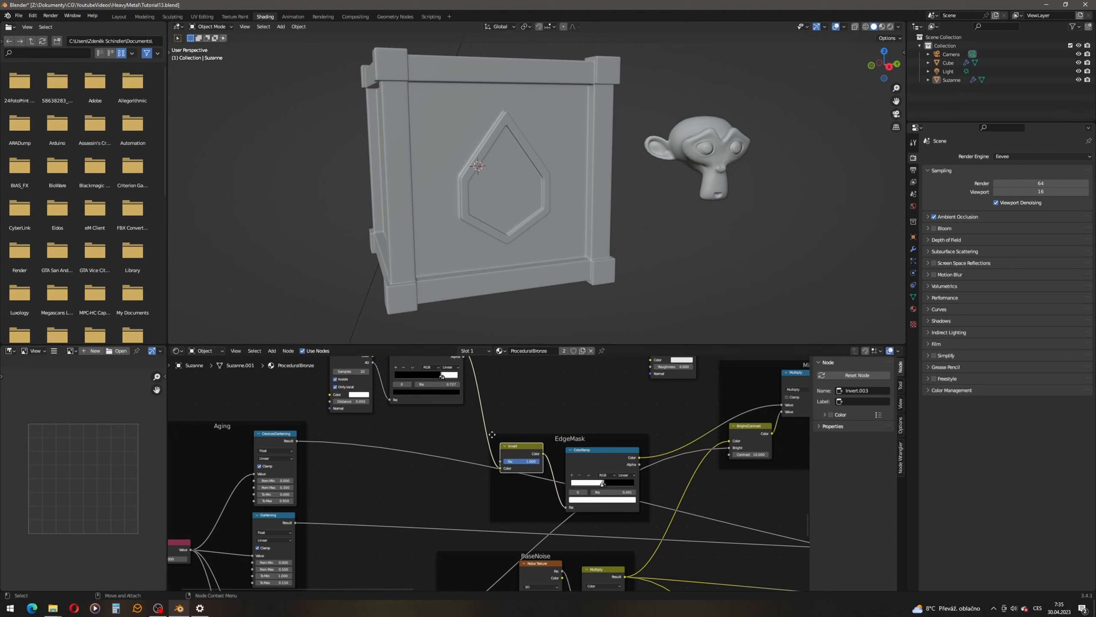
middle_drag(475, 434, 473, 478)
drag(435, 388, 467, 495)
drag(347, 394, 361, 474)
- Move the Eevee crevice mask's ambient occlusion ColorRamp and Ambient Occlusion nodes up beside the mask's own ColorRamp
scroll(371, 469, down, 3)
middle_drag(473, 477, 435, 540)
scroll(432, 535, up, 3)
drag(309, 549, 348, 468)
drag(217, 558, 261, 464)
- Switch the viewport back to Rendered shading to check the material with the separated node trees
scroll(326, 467, down, 8)
middle_drag(523, 458, 505, 327)
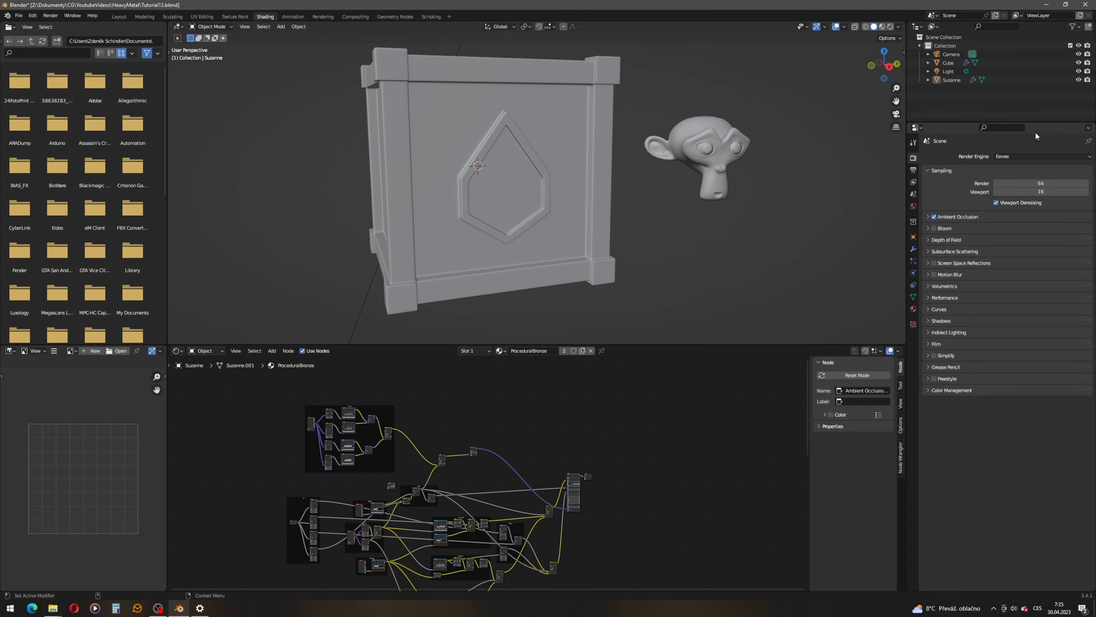
click(890, 28)
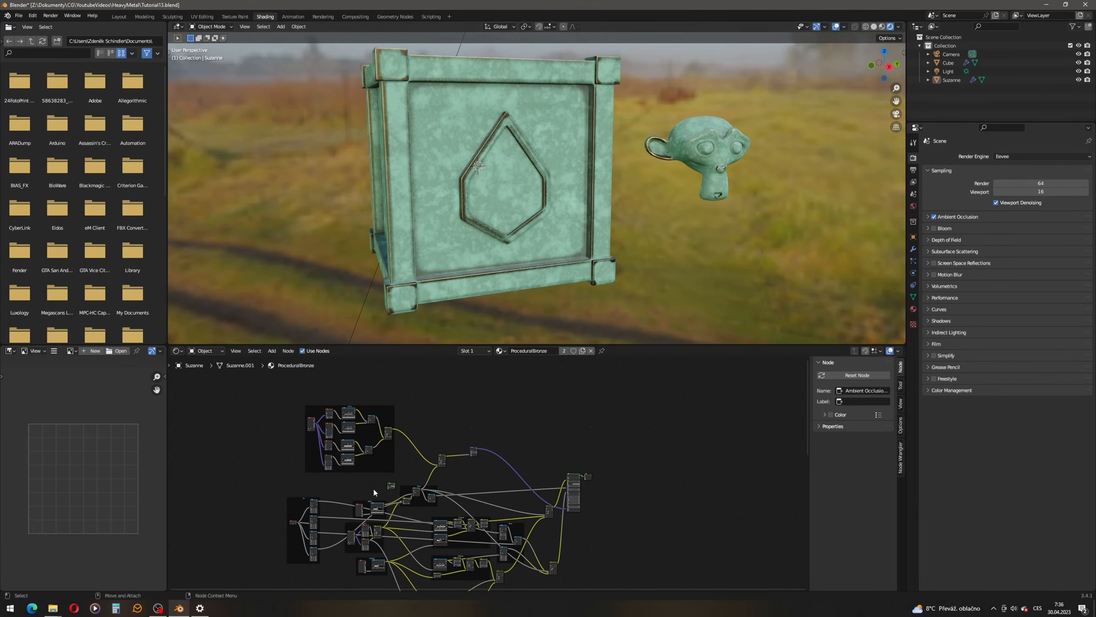
scroll(399, 465, up, 8)
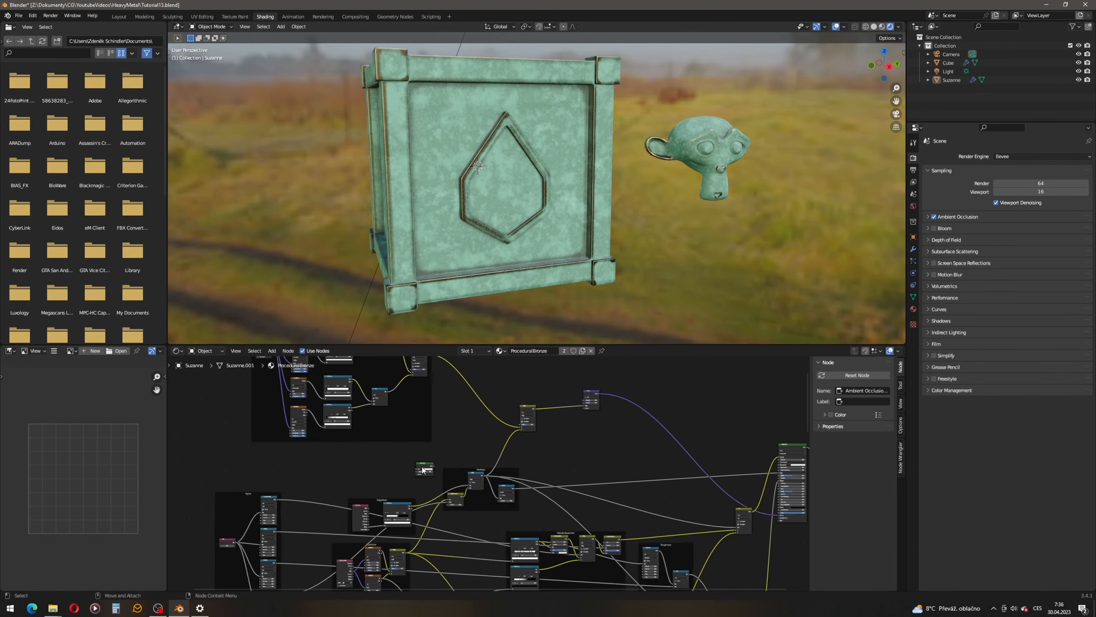
- Delete the leftover unconnected Diffuse BSDF nodes near the MixMask frame in both the Cycles and Eevee trees
scroll(399, 463, up, 6)
click(328, 450)
key(x)
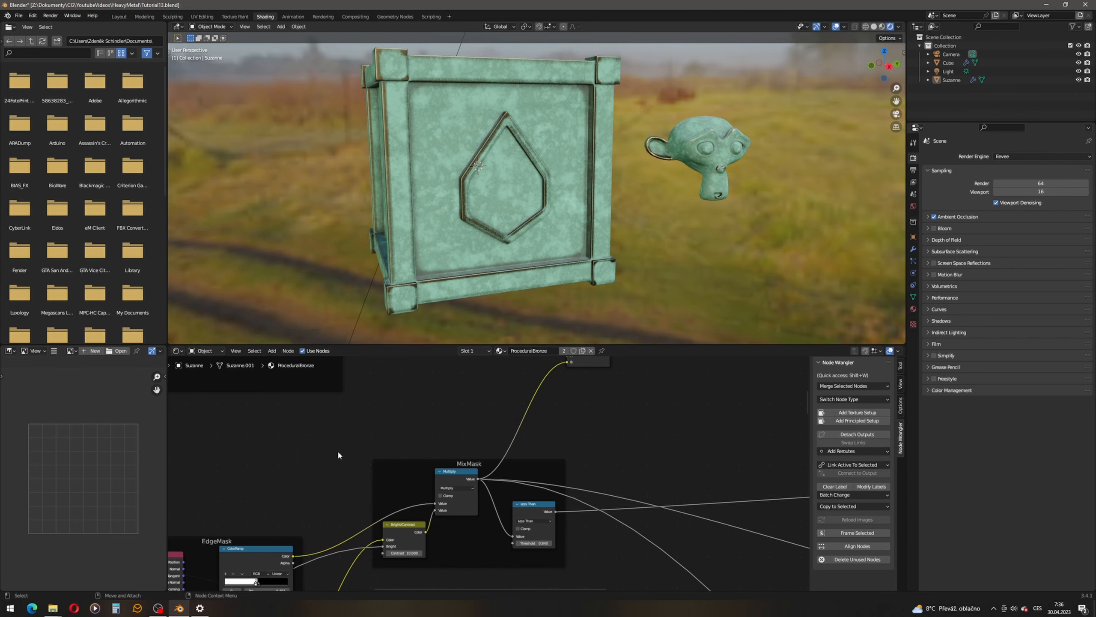
scroll(354, 475, down, 12)
scroll(366, 488, up, 8)
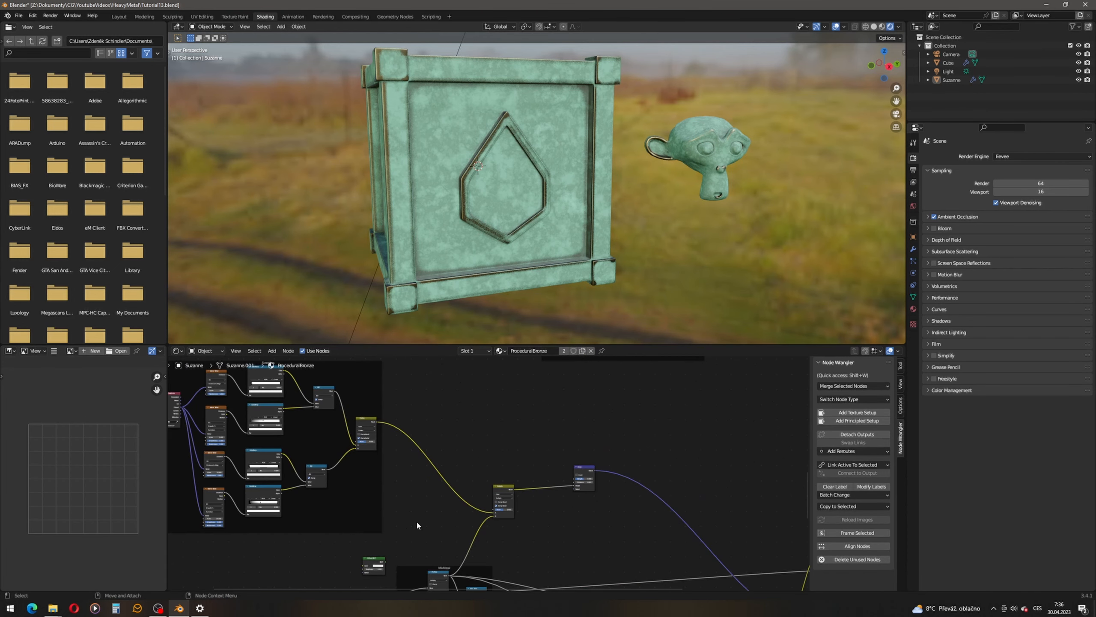
middle_drag(354, 570, 433, 423)
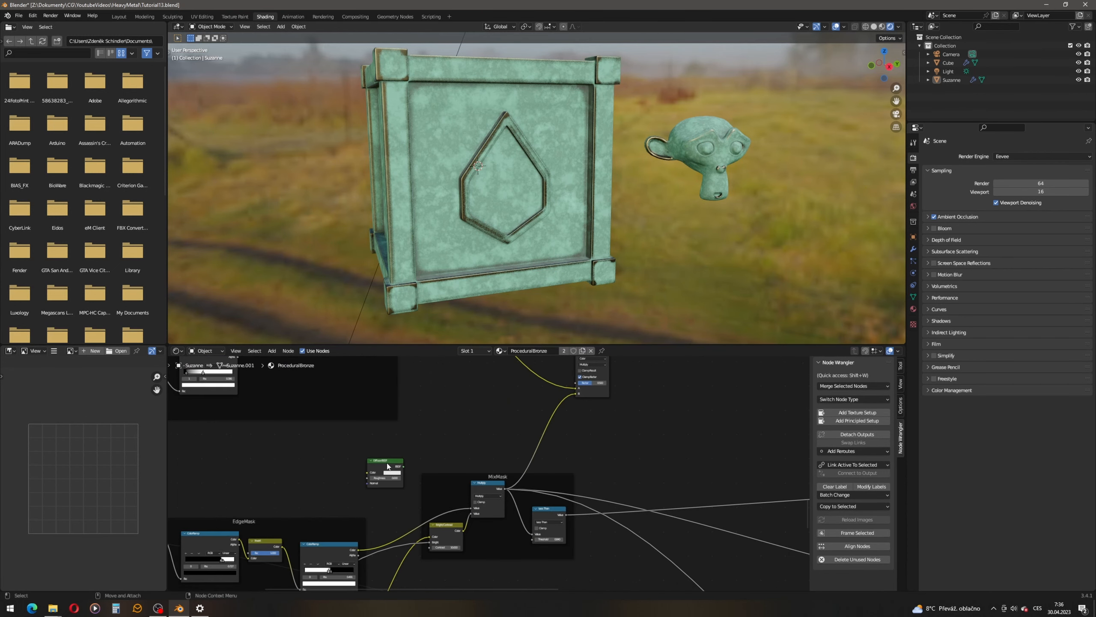
key(x)
- Switch the render engine to Cycles and set the maximum samples to 32 for the viewport and 128 for the render
click(1032, 157)
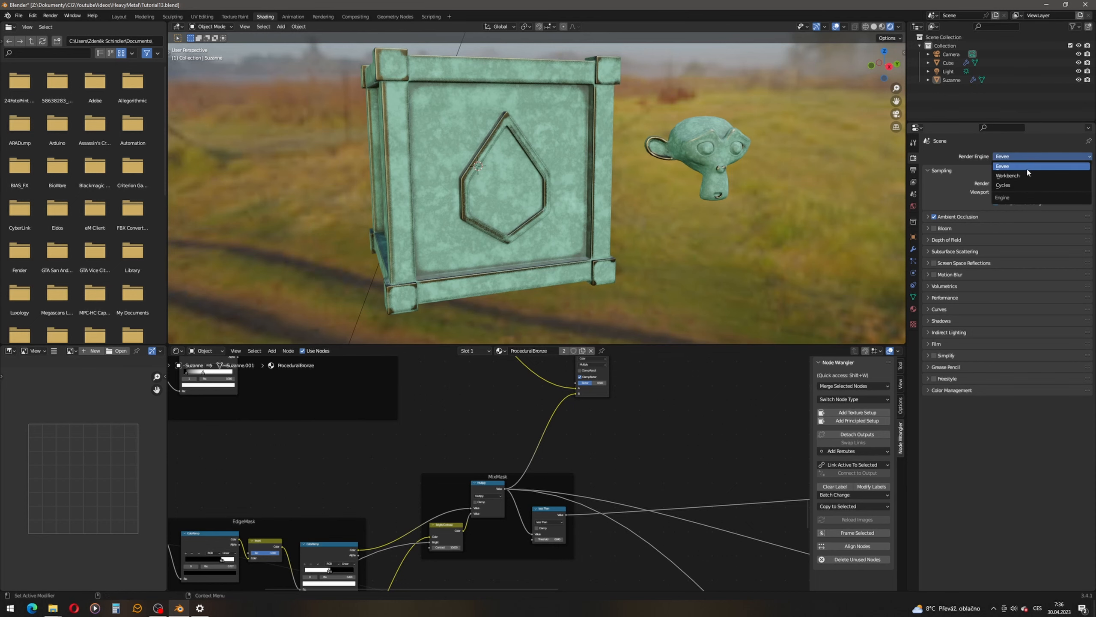
click(1012, 186)
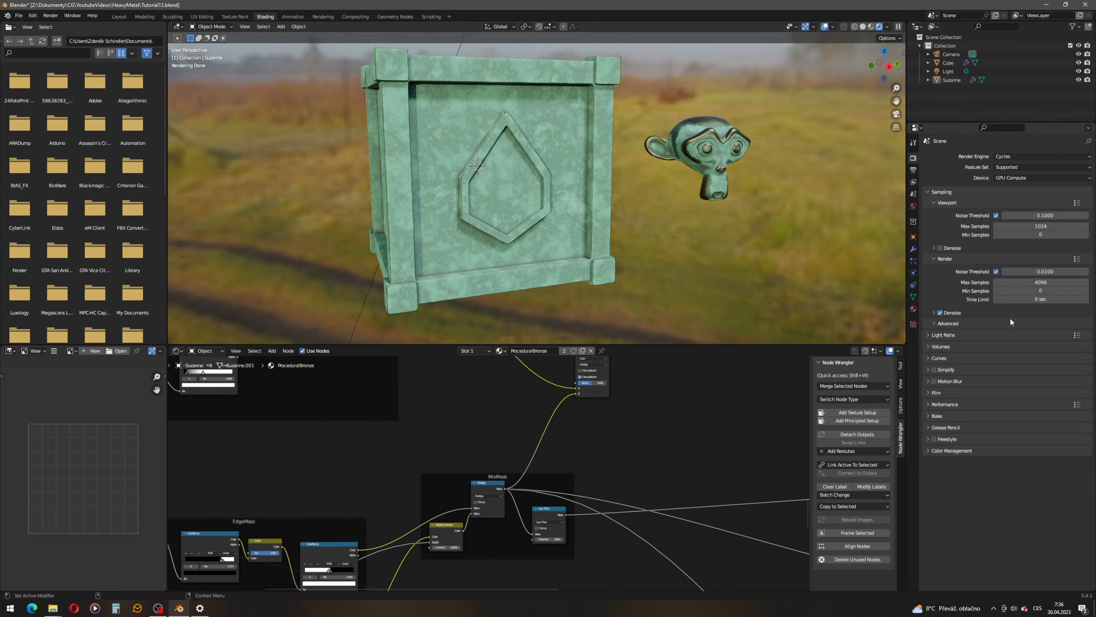
click(1060, 226)
text(3)
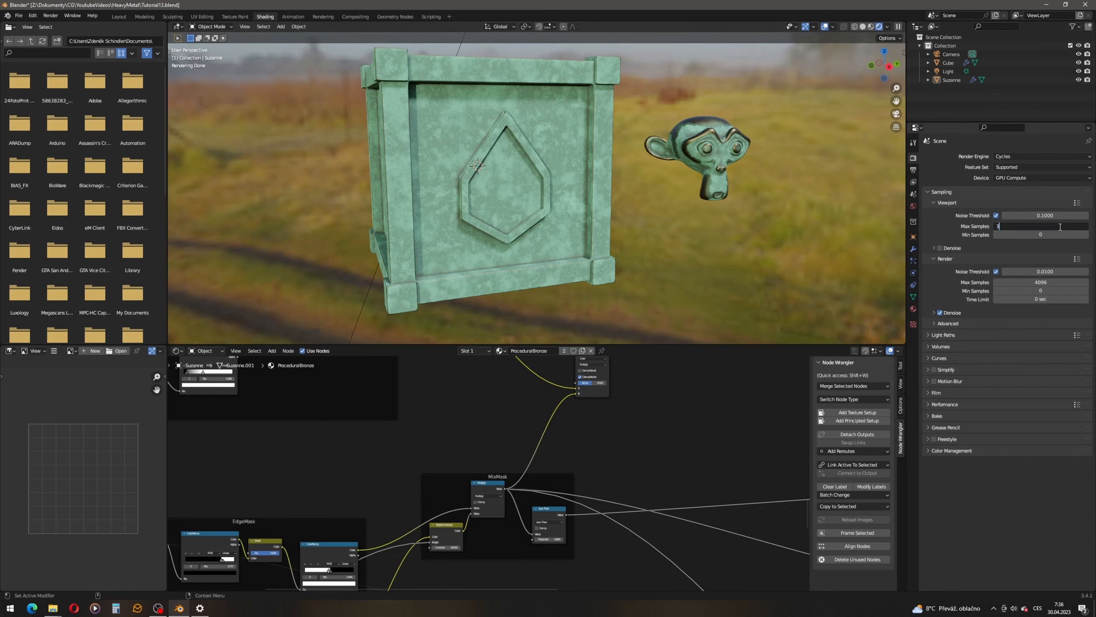
text(2)
key(Return)
click(1051, 282)
text(128)
key(Return)
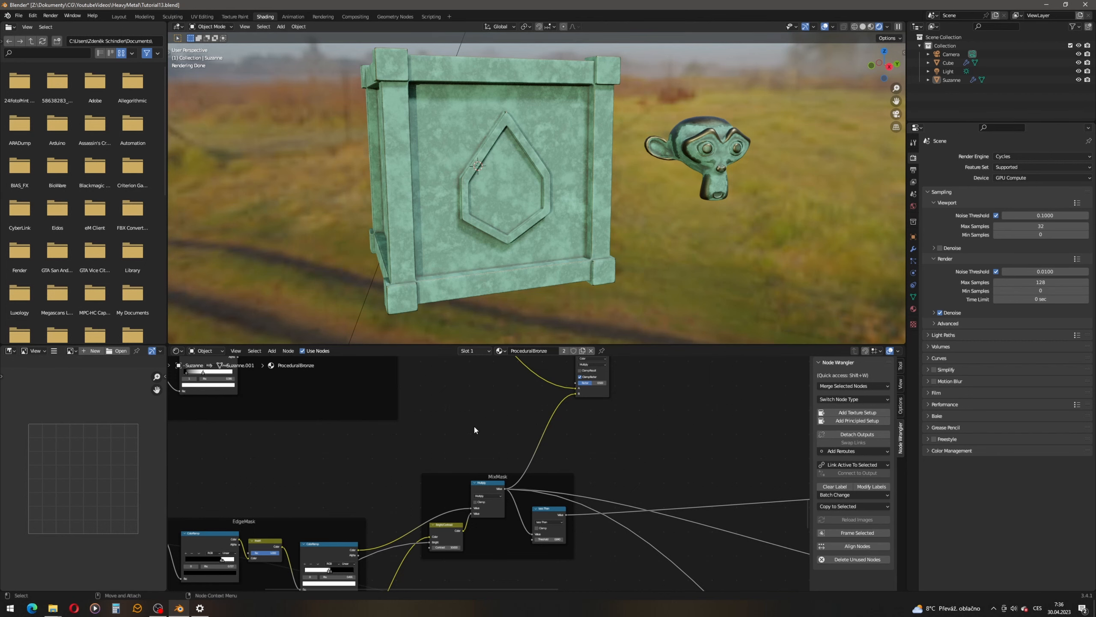
- In the Cycles tree's EdgeMask, move the white stop of the Pointiness ColorRamp to position 0.455
alt+middle_drag(440, 399, 564, 480)
scroll(529, 433, down, 12)
alt+middle_drag(508, 459, 508, 494)
scroll(465, 442, up, 7)
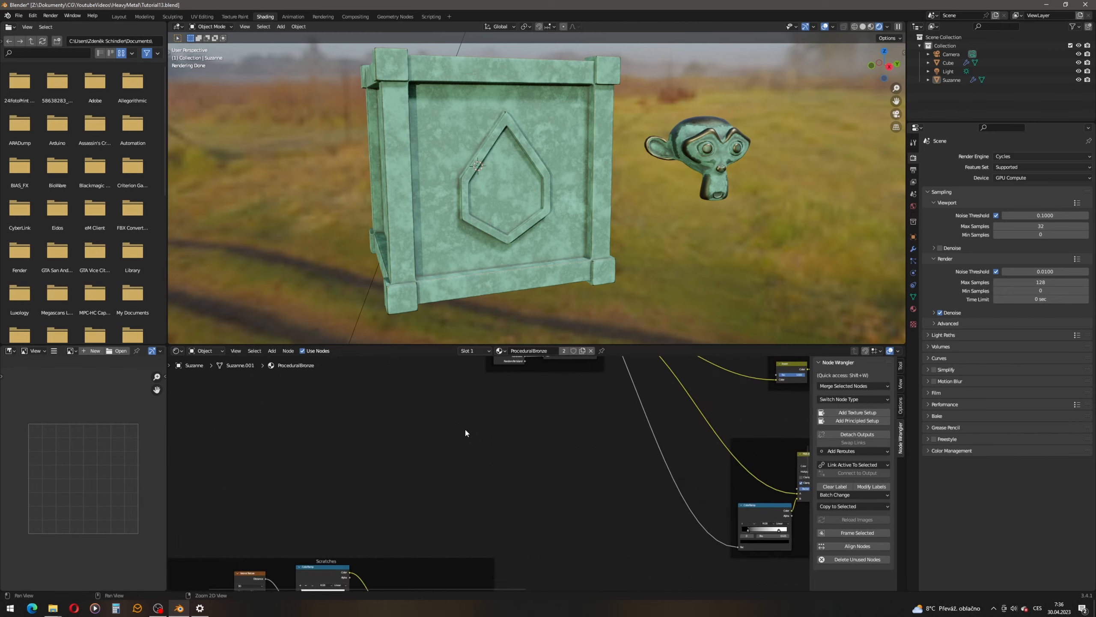
alt+middle_drag(418, 478, 432, 581)
alt+middle_drag(509, 401, 479, 520)
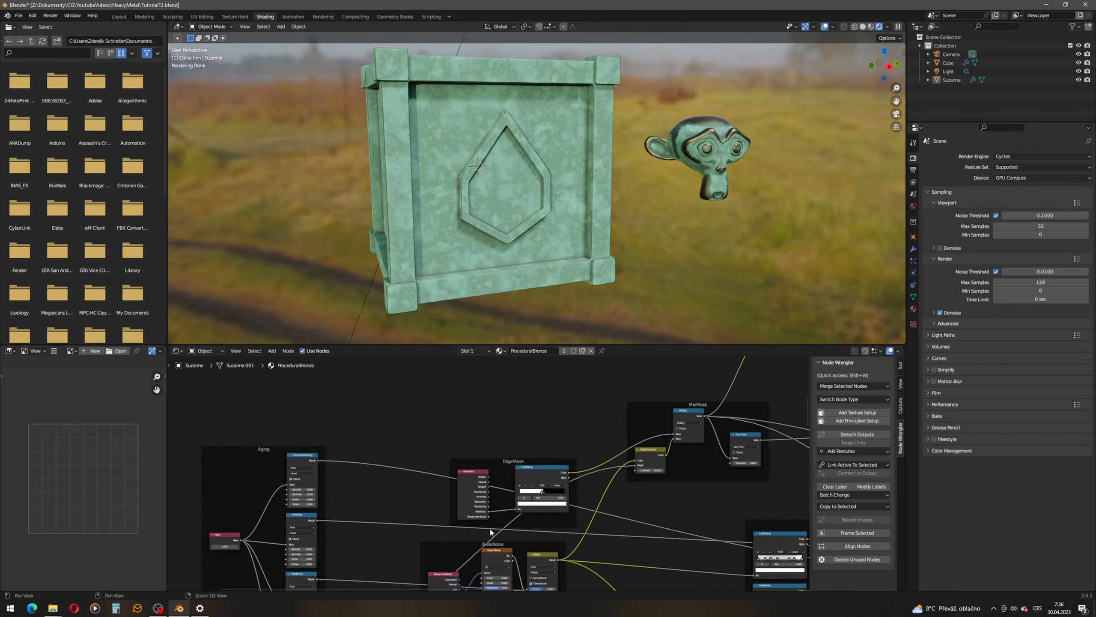
scroll(516, 289, up, 4)
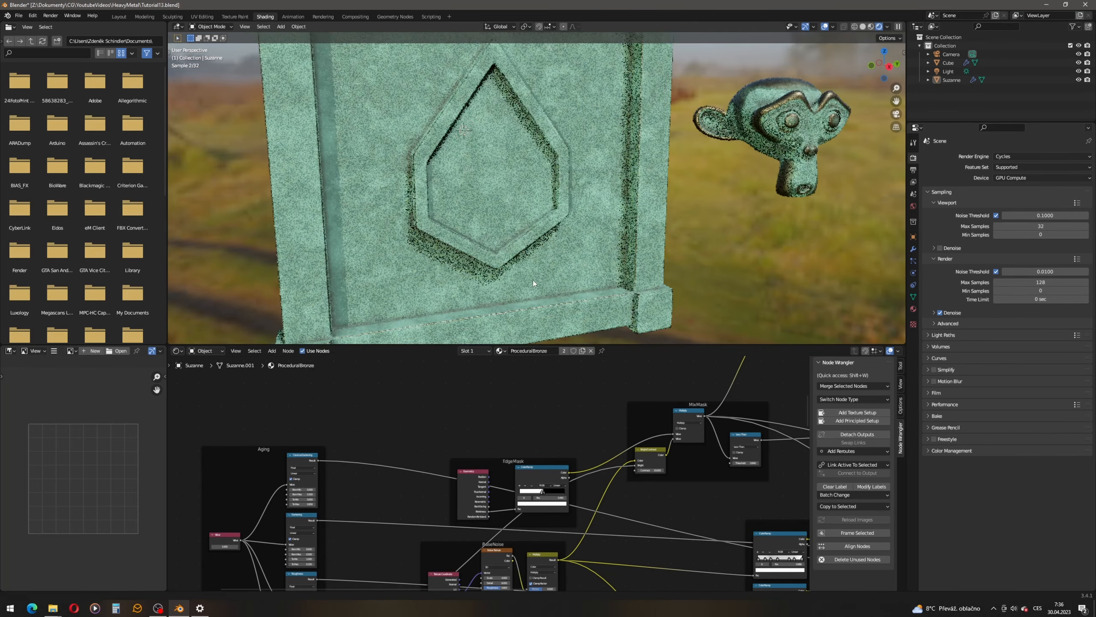
alt+middle_drag(555, 449, 542, 423)
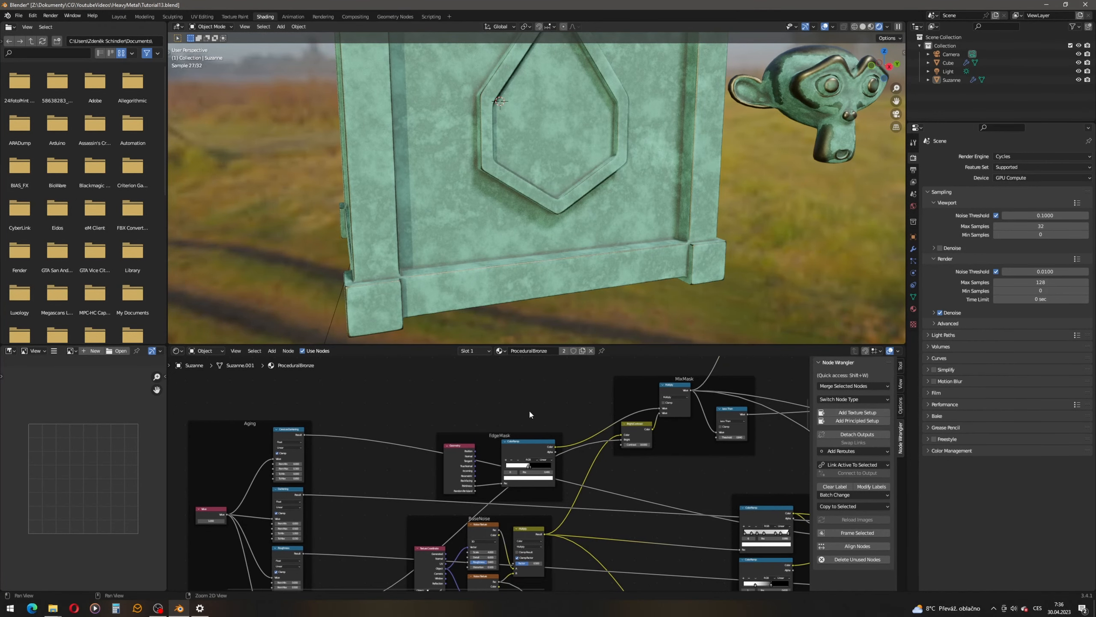
scroll(522, 484, up, 5)
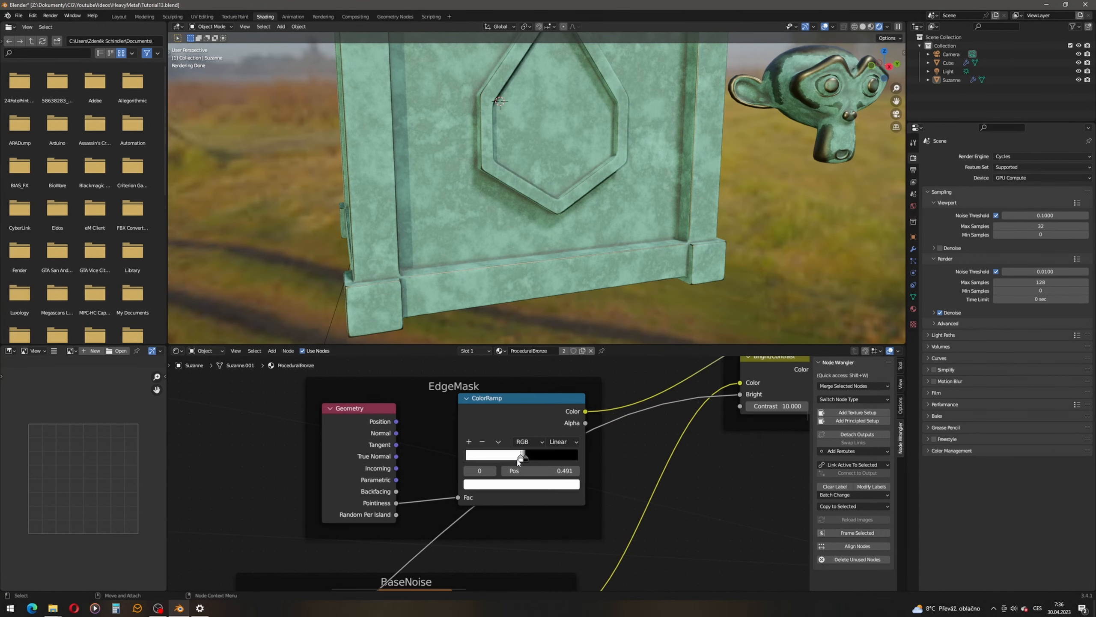
drag(529, 454, 524, 458)
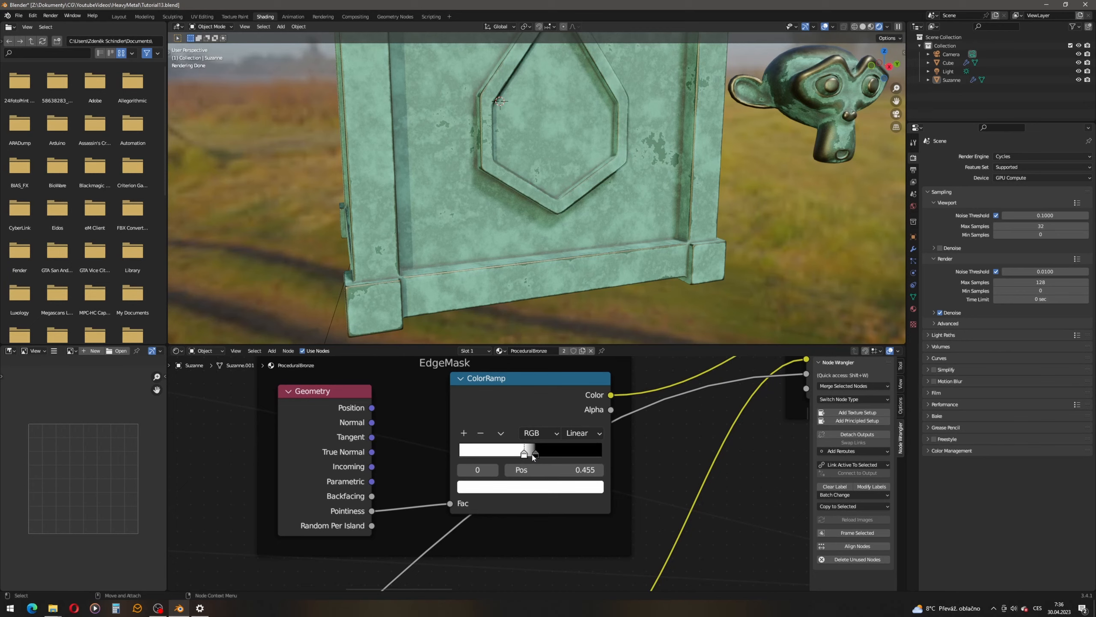
- Pull the EdgeMask ColorRamp's black stop closer to the white one, set the white stop to 0.459, and view the whole crate
click(537, 455)
drag(537, 457, 526, 458)
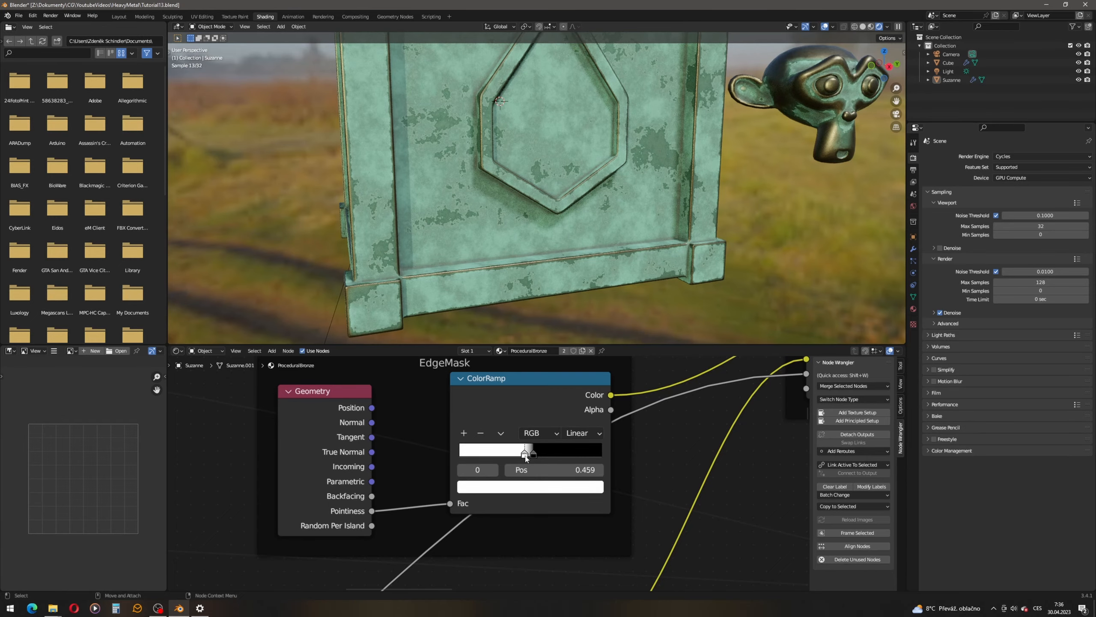
scroll(518, 215, down, 1)
shift+middle_drag(524, 193, 536, 220)
scroll(536, 260, down, 1)
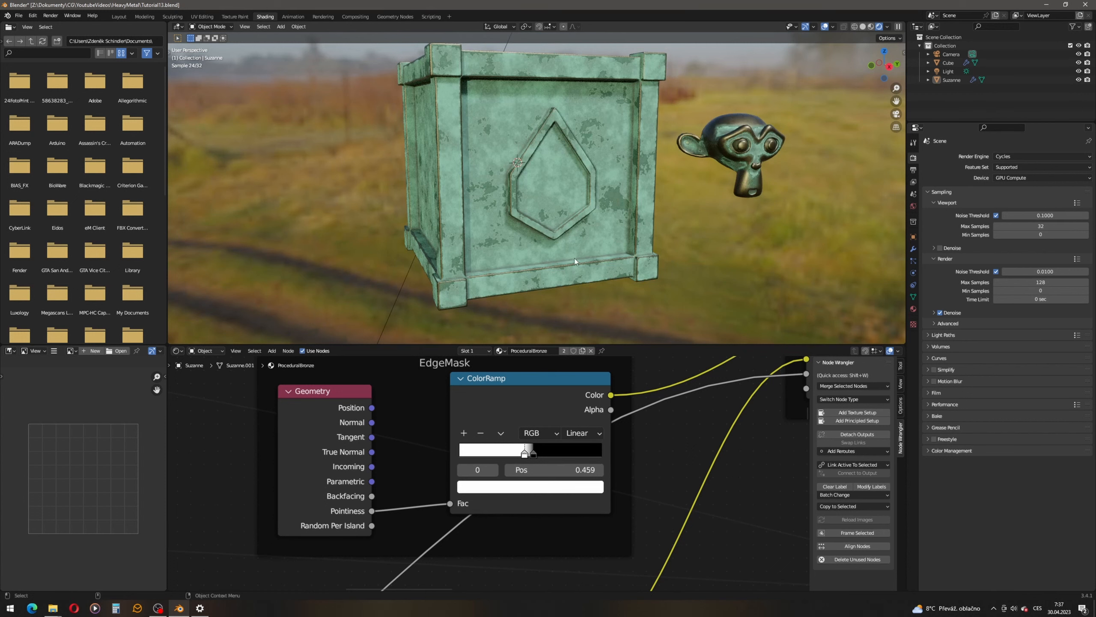